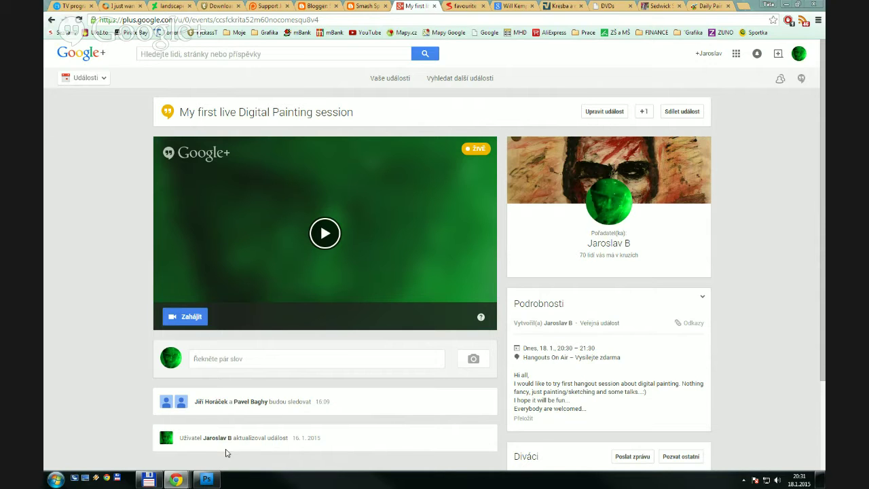
Switch to Photoshop, where the reference photo and the blank canvas are open
{"action": "left_click", "coordinate": [208, 480]}
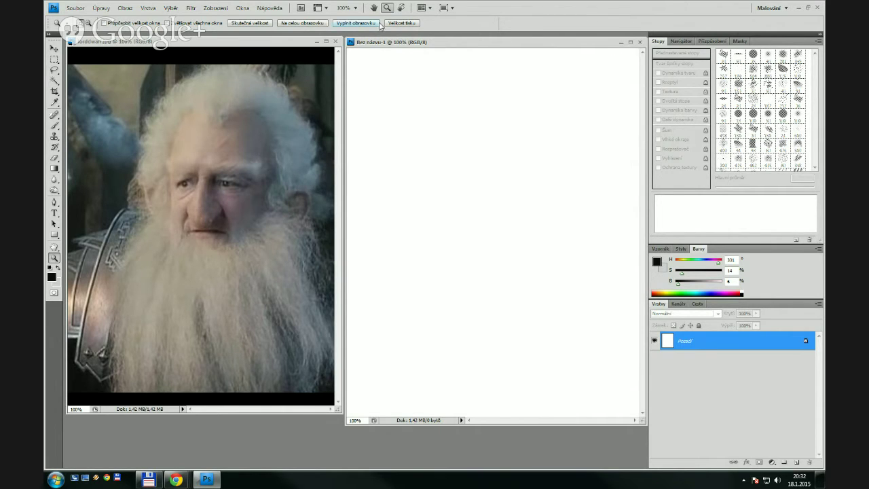
{"action": "left_click", "coordinate": [76, 8]}
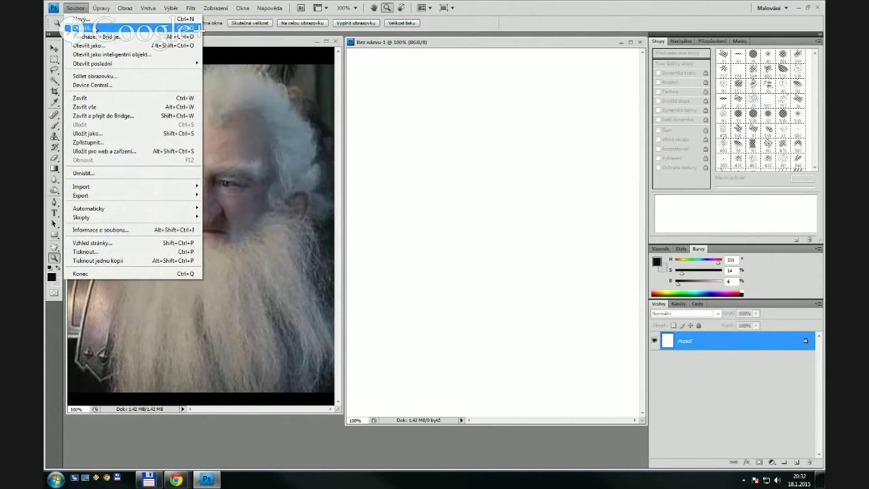
{"action": "left_click", "coordinate": [441, 82]}
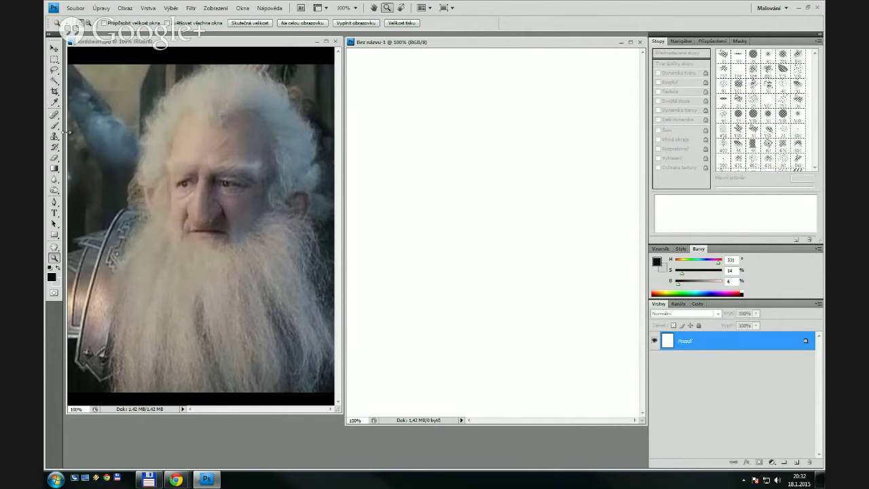
Fill the blank canvas with dark grey-blue #303549 using the Paint Bucket, and add a new layer above it
{"action": "left_click", "coordinate": [53, 168]}
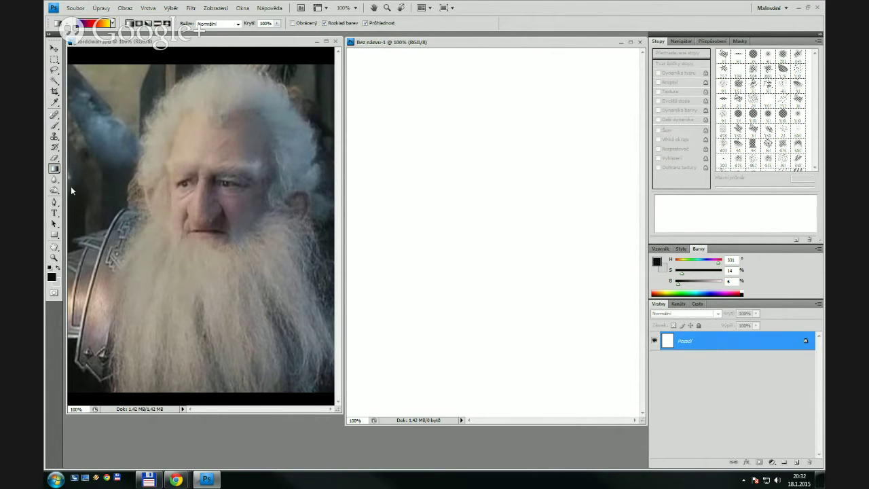
{"action": "left_click_drag", "start_coordinate": [53, 168], "coordinate": [82, 178]}
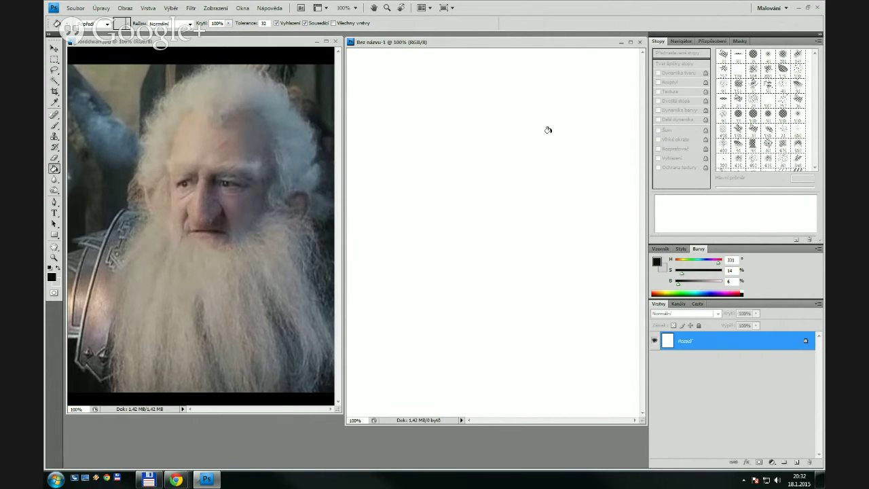
{"action": "left_click", "coordinate": [52, 275]}
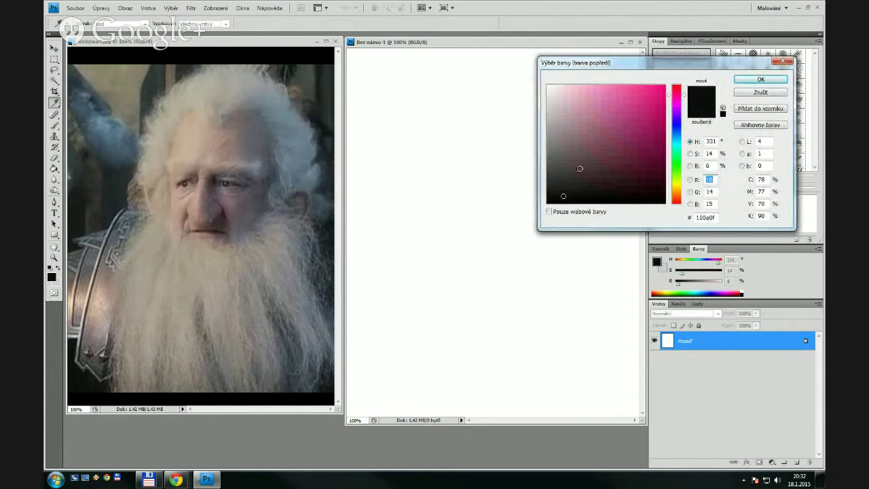
{"action": "left_click_drag", "start_coordinate": [679, 124], "coordinate": [678, 132]}
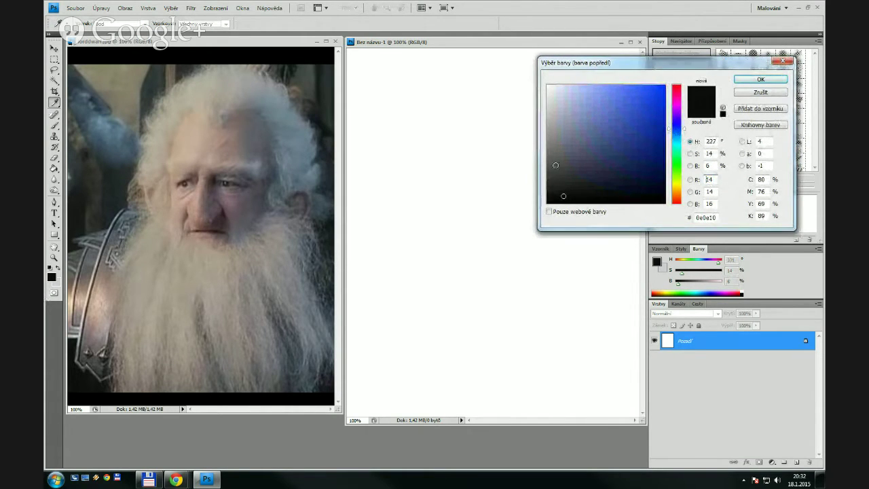
{"action": "left_click", "coordinate": [594, 176]}
{"action": "left_click_drag", "start_coordinate": [594, 176], "coordinate": [589, 169]}
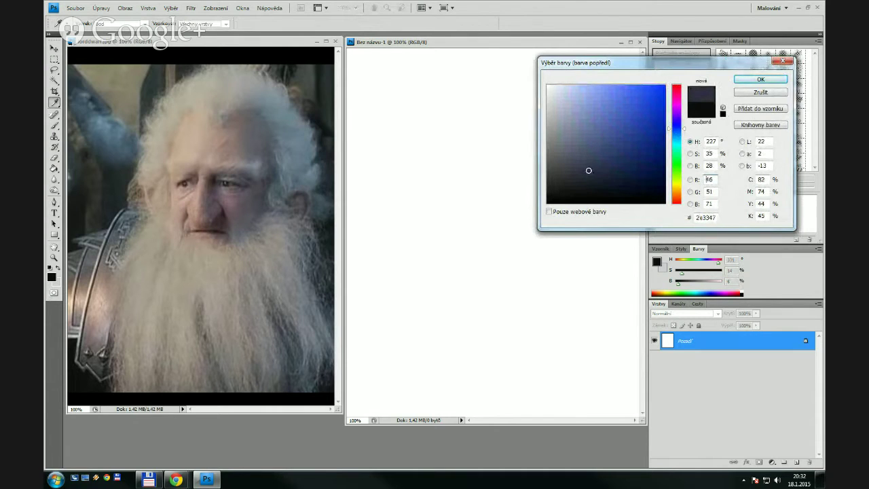
{"action": "left_click", "coordinate": [761, 80]}
{"action": "key", "text": "g"}
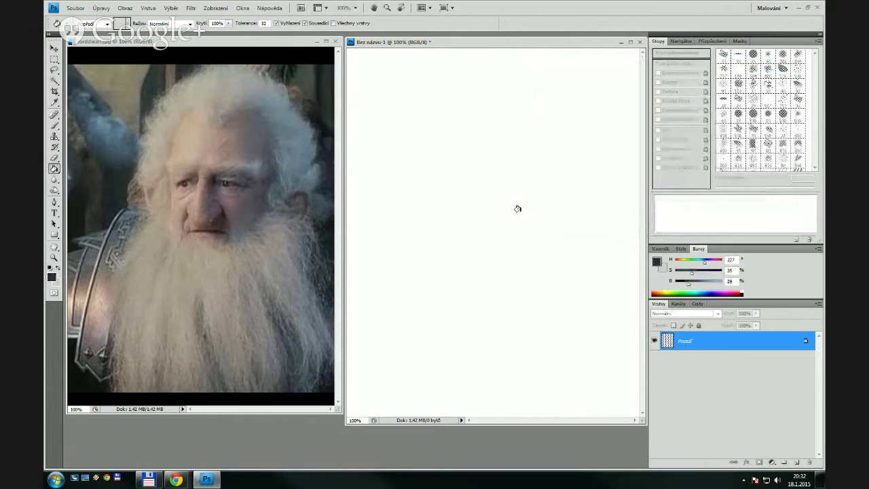
{"action": "left_click", "coordinate": [515, 208]}
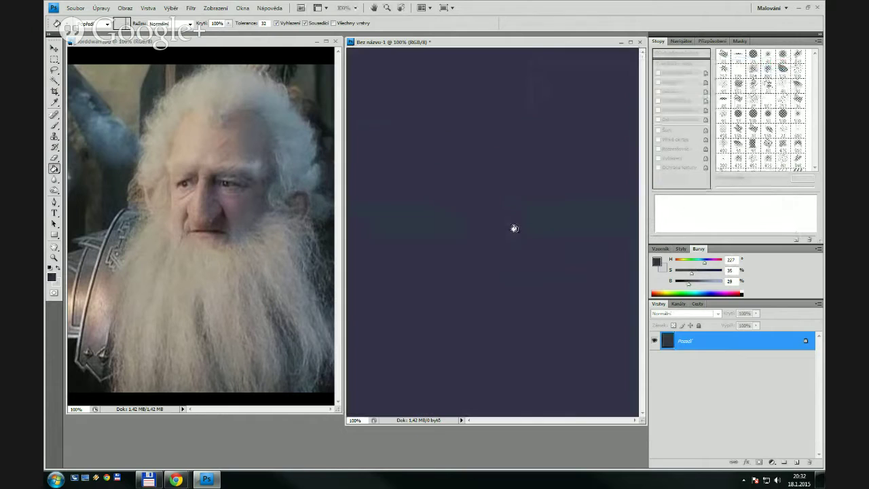
{"action": "left_click", "coordinate": [797, 462]}
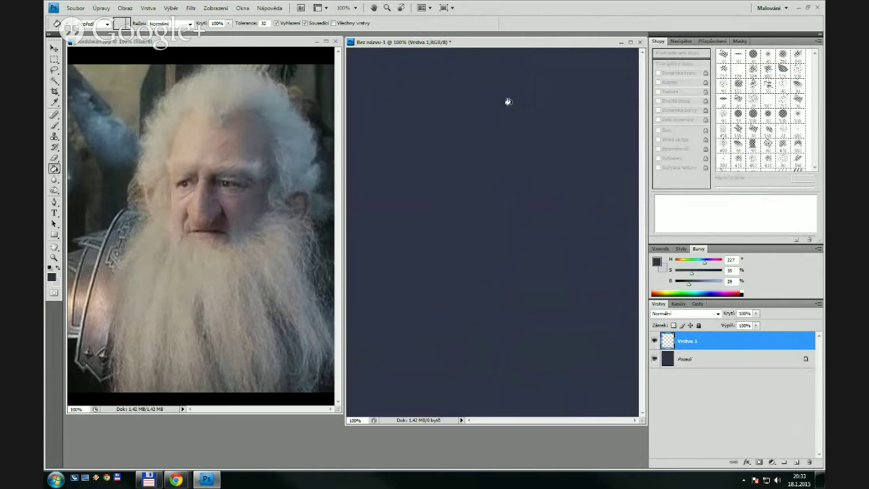
Choose the Brush tool with the 35 px round tip and reduce its size to 7 px
{"action": "left_click", "coordinate": [54, 60]}
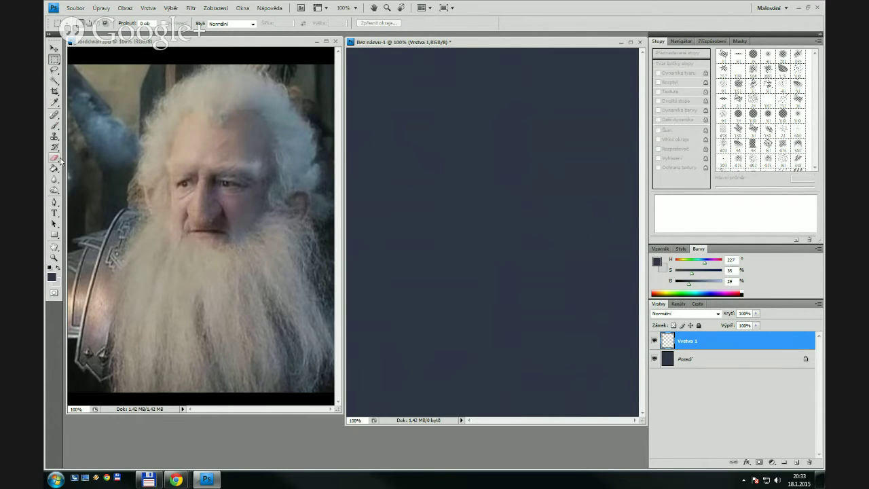
{"action": "left_click", "coordinate": [54, 126]}
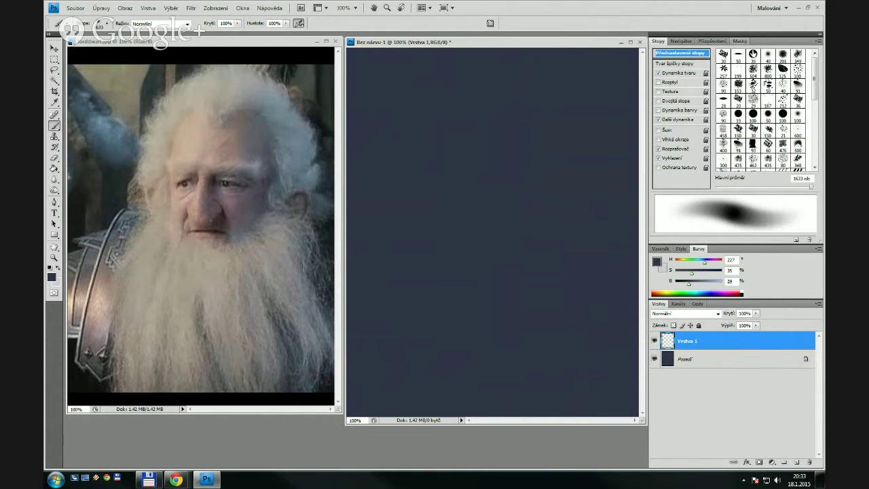
{"action": "left_click", "coordinate": [752, 61]}
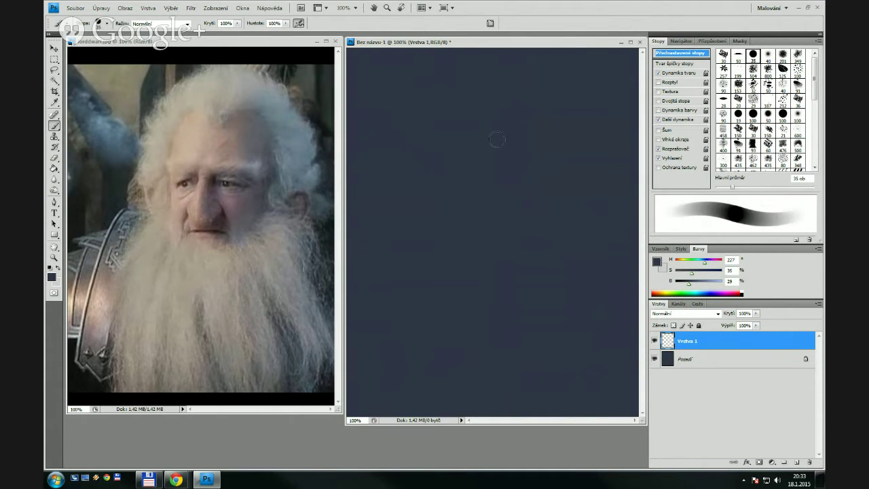
{"action": "key", "text": "bracketleft"}
{"action": "key", "text": "bracketleft"}
{"action": "key", "text": "bracketleft"}
{"action": "key", "text": "bracketleft"}
{"action": "key", "text": "bracketleft"}
{"action": "key", "text": "bracketleft"}
{"action": "key", "text": "bracketleft"}
{"action": "key", "text": "bracketright"}
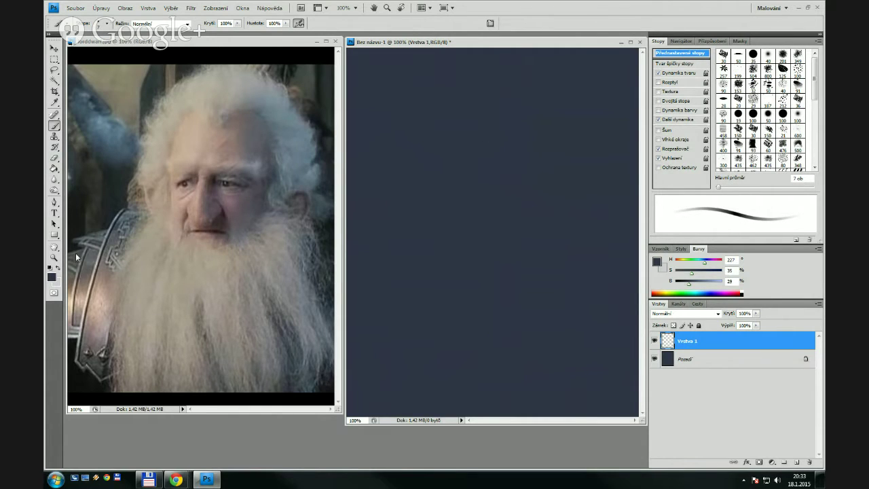
Set the foreground colour to light grey-blue #8b91a5 for sketching
{"action": "left_click", "coordinate": [53, 279]}
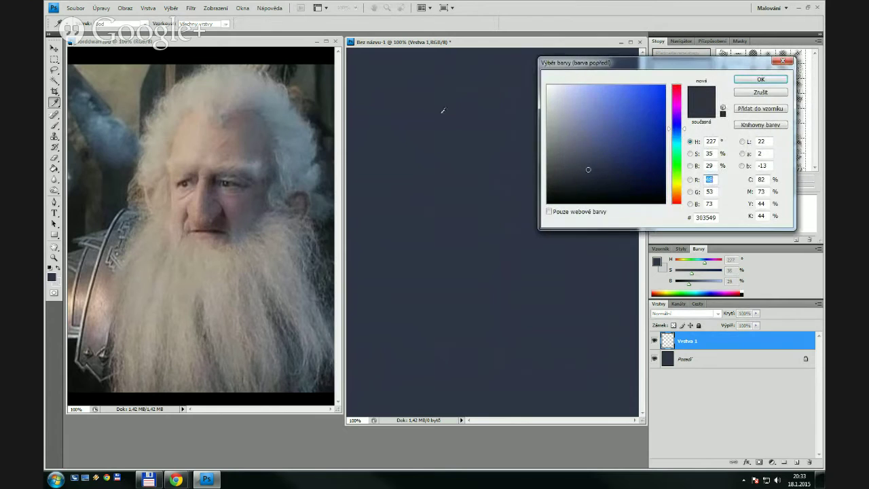
{"action": "left_click", "coordinate": [564, 131]}
{"action": "left_click_drag", "start_coordinate": [564, 131], "coordinate": [566, 127]}
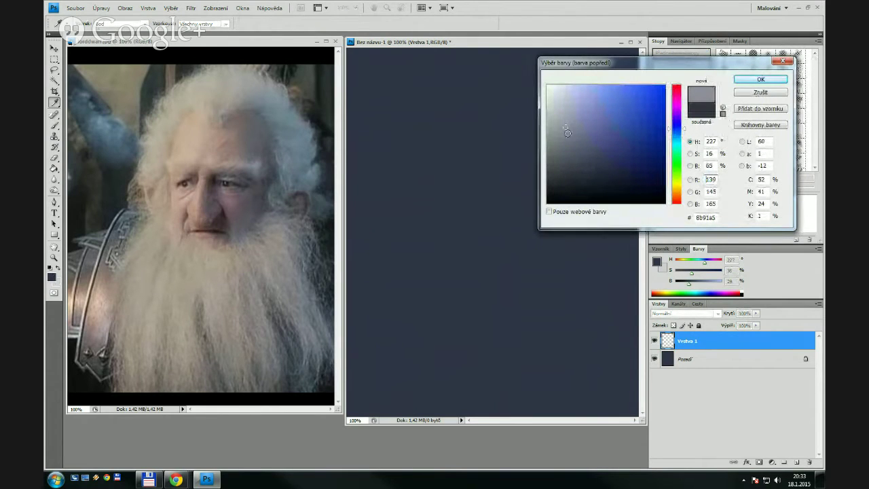
{"action": "left_click", "coordinate": [751, 80]}
{"action": "key", "text": "bracketright"}
{"action": "key", "text": "bracketright"}
{"action": "key", "text": "bracketright"}
{"action": "key", "text": "bracketright"}
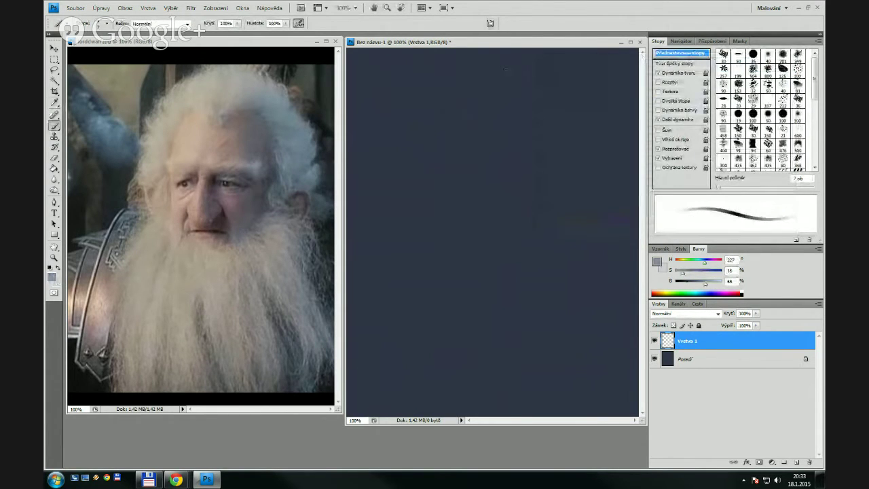
Mark the top of the hair and sketch the hairline, left side and lower edge of the face
{"action": "left_click_drag", "start_coordinate": [489, 55], "coordinate": [476, 57]}
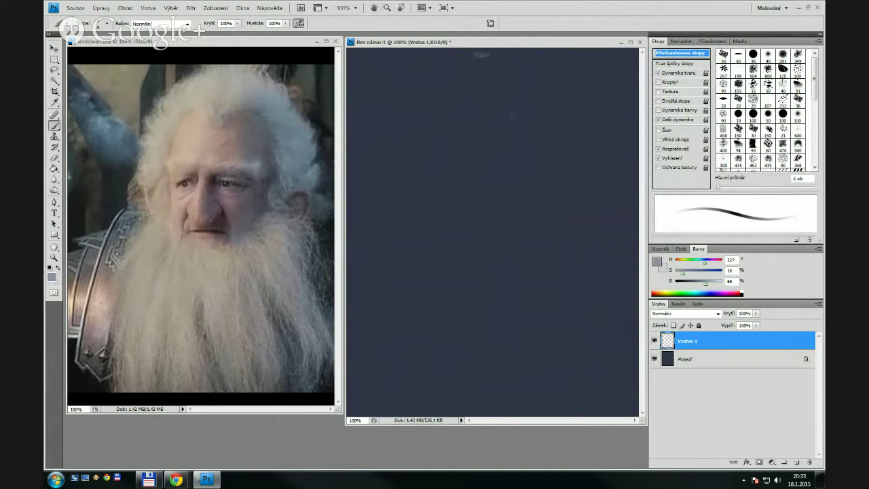
{"action": "mouse_move", "coordinate": [507, 117]}
{"action": "left_mouse_down"}
{"action": "mouse_move", "coordinate": [534, 112]}
{"action": "mouse_move", "coordinate": [504, 109]}
{"action": "mouse_move", "coordinate": [555, 121]}
{"action": "mouse_move", "coordinate": [558, 136]}
{"action": "left_mouse_up"}
{"action": "left_click_drag", "start_coordinate": [491, 108], "coordinate": [506, 121]}
{"action": "mouse_move", "coordinate": [481, 105]}
{"action": "left_mouse_down"}
{"action": "mouse_move", "coordinate": [454, 127]}
{"action": "mouse_move", "coordinate": [468, 117]}
{"action": "mouse_move", "coordinate": [462, 142]}
{"action": "mouse_move", "coordinate": [474, 107]}
{"action": "mouse_move", "coordinate": [457, 152]}
{"action": "left_mouse_up"}
{"action": "mouse_move", "coordinate": [464, 121]}
{"action": "left_mouse_down"}
{"action": "mouse_move", "coordinate": [461, 187]}
{"action": "mouse_move", "coordinate": [461, 172]}
{"action": "mouse_move", "coordinate": [474, 226]}
{"action": "mouse_move", "coordinate": [517, 231]}
{"action": "left_mouse_up"}
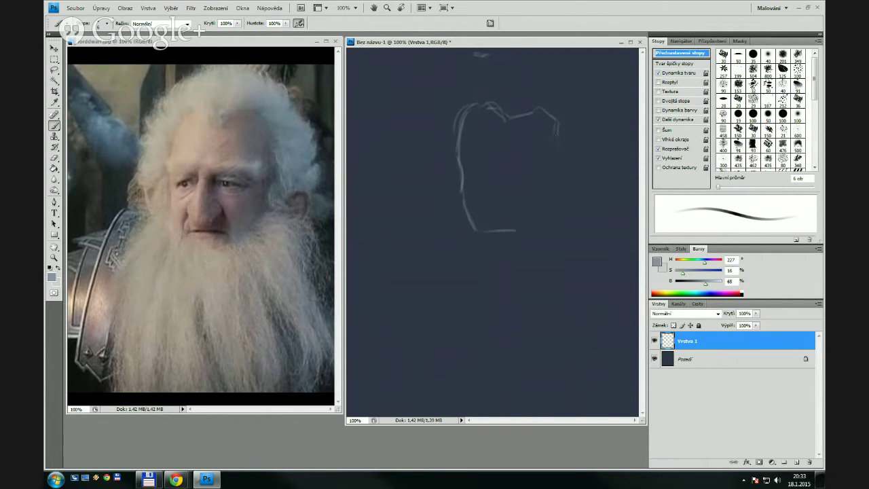
Sketch the right side of the face, the vertical centre line, the eye marks and the nose
{"action": "mouse_move", "coordinate": [560, 139]}
{"action": "left_mouse_down"}
{"action": "mouse_move", "coordinate": [559, 190]}
{"action": "mouse_move", "coordinate": [531, 226]}
{"action": "left_mouse_up"}
{"action": "left_click_drag", "start_coordinate": [475, 170], "coordinate": [535, 174]}
{"action": "left_click_drag", "start_coordinate": [509, 114], "coordinate": [502, 231]}
{"action": "mouse_move", "coordinate": [493, 199]}
{"action": "left_mouse_down"}
{"action": "mouse_move", "coordinate": [516, 205]}
{"action": "mouse_move", "coordinate": [506, 210]}
{"action": "mouse_move", "coordinate": [519, 201]}
{"action": "left_mouse_up"}
{"action": "left_click_drag", "start_coordinate": [514, 161], "coordinate": [508, 180]}
{"action": "left_click_drag", "start_coordinate": [510, 173], "coordinate": [512, 196]}
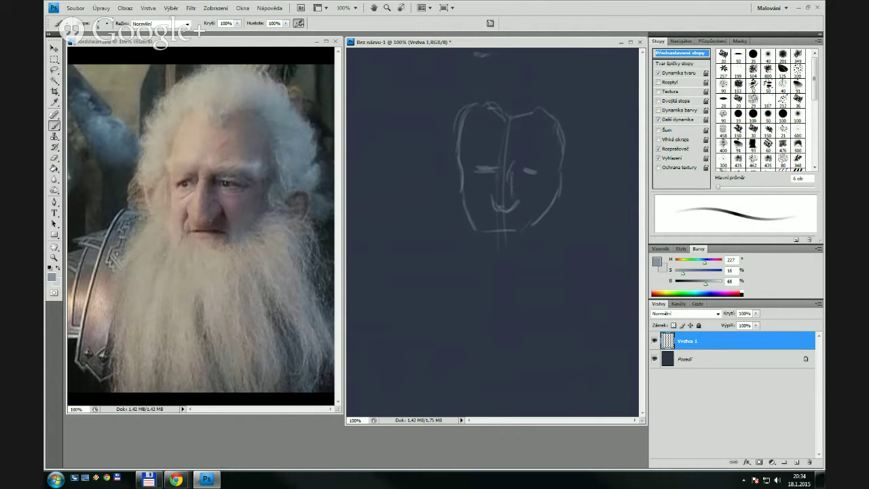
Set the brush to 7 px and outline the hair and beard along the figure's left side
{"action": "key", "text": "bracketright"}
{"action": "key", "text": "bracketright"}
{"action": "mouse_move", "coordinate": [446, 70]}
{"action": "left_mouse_down"}
{"action": "mouse_move", "coordinate": [451, 64]}
{"action": "mouse_move", "coordinate": [443, 93]}
{"action": "left_mouse_up"}
{"action": "key", "text": "bracketleft"}
{"action": "mouse_move", "coordinate": [448, 60]}
{"action": "left_mouse_down"}
{"action": "mouse_move", "coordinate": [427, 102]}
{"action": "mouse_move", "coordinate": [417, 185]}
{"action": "mouse_move", "coordinate": [438, 246]}
{"action": "left_mouse_up"}
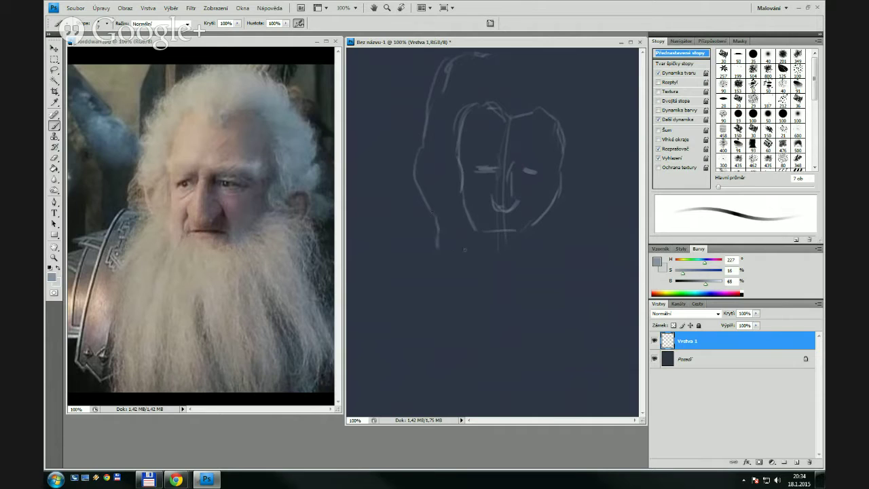
{"action": "left_click_drag", "start_coordinate": [409, 282], "coordinate": [390, 324]}
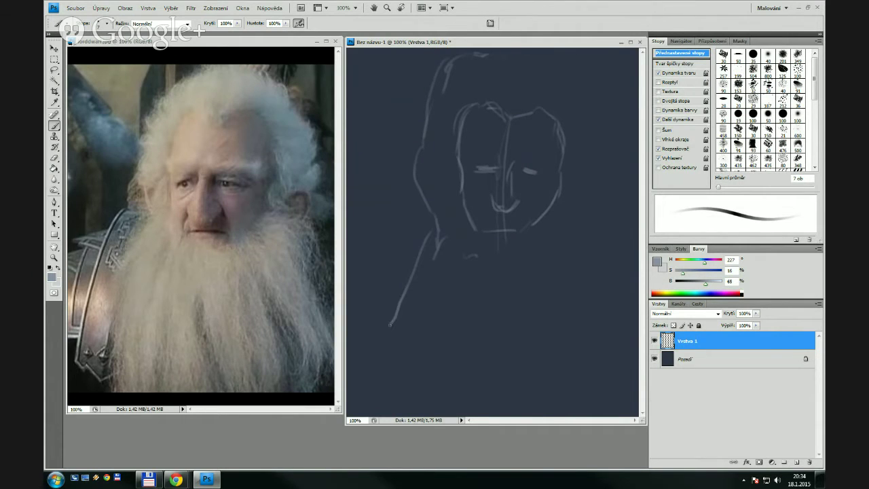
{"action": "mouse_move", "coordinate": [411, 281]}
{"action": "left_mouse_down"}
{"action": "mouse_move", "coordinate": [405, 370]}
{"action": "mouse_move", "coordinate": [421, 405]}
{"action": "left_mouse_up"}
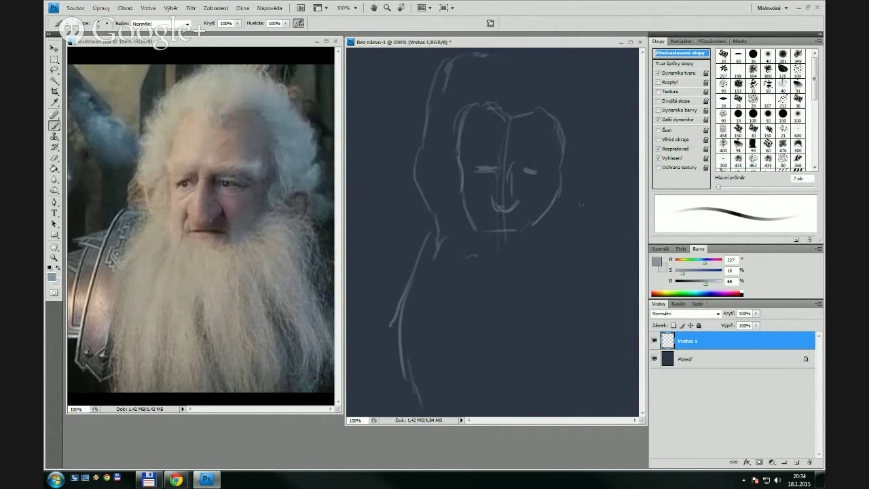
Outline the beard and hair along the figure's right side and sketch the ear
{"action": "mouse_move", "coordinate": [565, 210]}
{"action": "left_mouse_down"}
{"action": "mouse_move", "coordinate": [590, 228]}
{"action": "mouse_move", "coordinate": [586, 215]}
{"action": "mouse_move", "coordinate": [600, 253]}
{"action": "left_mouse_up"}
{"action": "mouse_move", "coordinate": [585, 220]}
{"action": "left_mouse_down"}
{"action": "mouse_move", "coordinate": [607, 265]}
{"action": "mouse_move", "coordinate": [605, 252]}
{"action": "mouse_move", "coordinate": [627, 375]}
{"action": "left_mouse_up"}
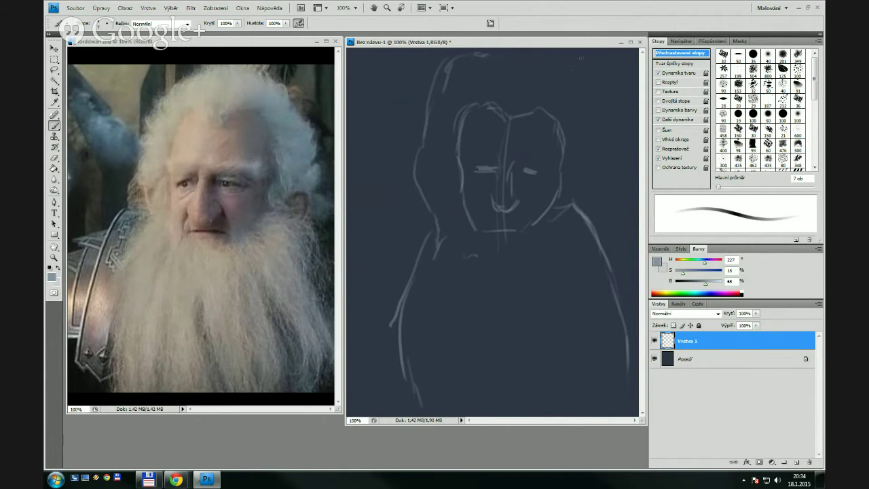
{"action": "mouse_move", "coordinate": [565, 54]}
{"action": "left_mouse_down"}
{"action": "mouse_move", "coordinate": [586, 86]}
{"action": "mouse_move", "coordinate": [576, 58]}
{"action": "mouse_move", "coordinate": [593, 119]}
{"action": "mouse_move", "coordinate": [587, 80]}
{"action": "mouse_move", "coordinate": [601, 132]}
{"action": "mouse_move", "coordinate": [592, 80]}
{"action": "mouse_move", "coordinate": [609, 142]}
{"action": "mouse_move", "coordinate": [599, 226]}
{"action": "left_mouse_up"}
{"action": "left_click_drag", "start_coordinate": [592, 182], "coordinate": [581, 228]}
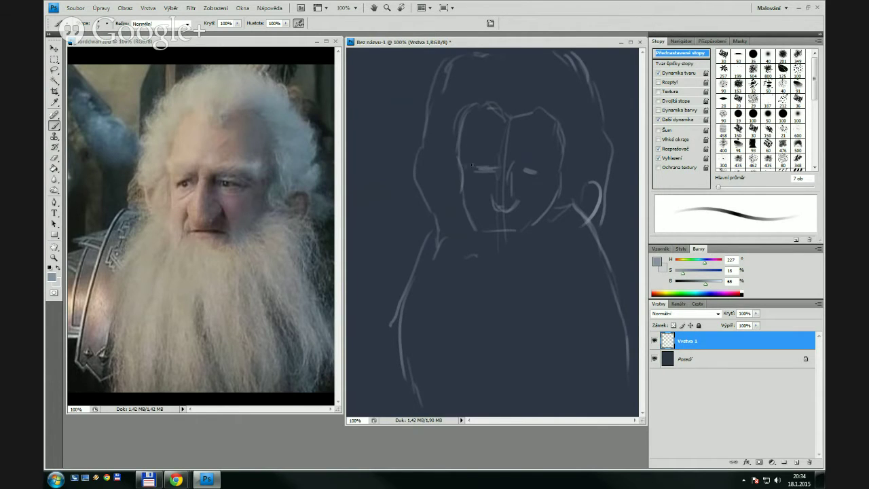
Sketch the brow line across both eyes and refine the hairline and the right edge of the forehead
{"action": "mouse_move", "coordinate": [465, 163]}
{"action": "left_mouse_down"}
{"action": "mouse_move", "coordinate": [508, 163]}
{"action": "mouse_move", "coordinate": [476, 159]}
{"action": "mouse_move", "coordinate": [553, 166]}
{"action": "left_mouse_up"}
{"action": "mouse_move", "coordinate": [455, 108]}
{"action": "left_mouse_down"}
{"action": "mouse_move", "coordinate": [456, 144]}
{"action": "mouse_move", "coordinate": [453, 126]}
{"action": "mouse_move", "coordinate": [518, 106]}
{"action": "left_mouse_up"}
{"action": "left_click_drag", "start_coordinate": [567, 121], "coordinate": [569, 179]}
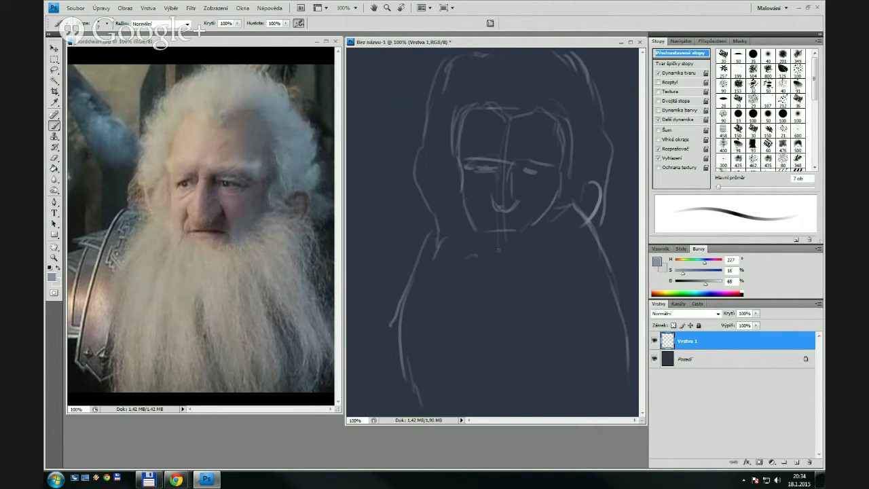
Sketch the mouth and the beard's upper edge under the face, and strengthen the left cheek and left eye
{"action": "left_click_drag", "start_coordinate": [485, 220], "coordinate": [517, 229]}
{"action": "left_click_drag", "start_coordinate": [561, 208], "coordinate": [520, 237]}
{"action": "mouse_move", "coordinate": [559, 211]}
{"action": "left_mouse_down"}
{"action": "mouse_move", "coordinate": [495, 236]}
{"action": "mouse_move", "coordinate": [551, 244]}
{"action": "left_mouse_up"}
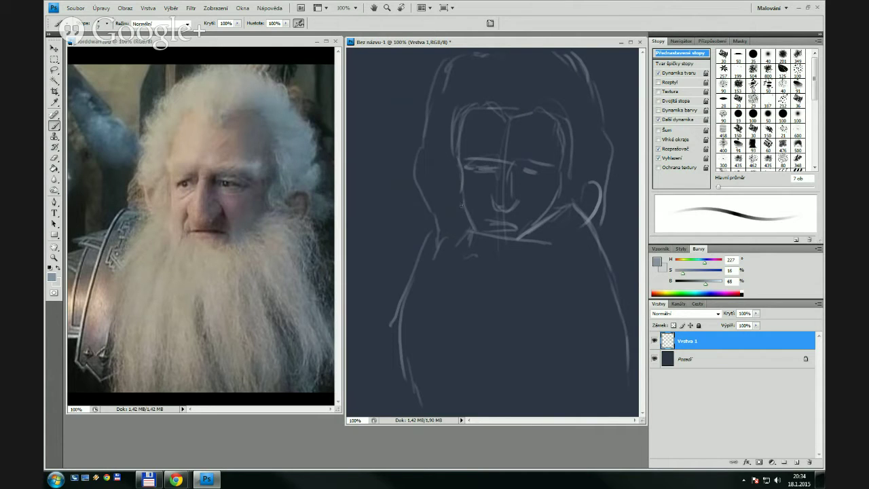
{"action": "mouse_move", "coordinate": [462, 205]}
{"action": "left_mouse_down"}
{"action": "mouse_move", "coordinate": [469, 244]}
{"action": "mouse_move", "coordinate": [463, 165]}
{"action": "mouse_move", "coordinate": [487, 171]}
{"action": "left_mouse_up"}
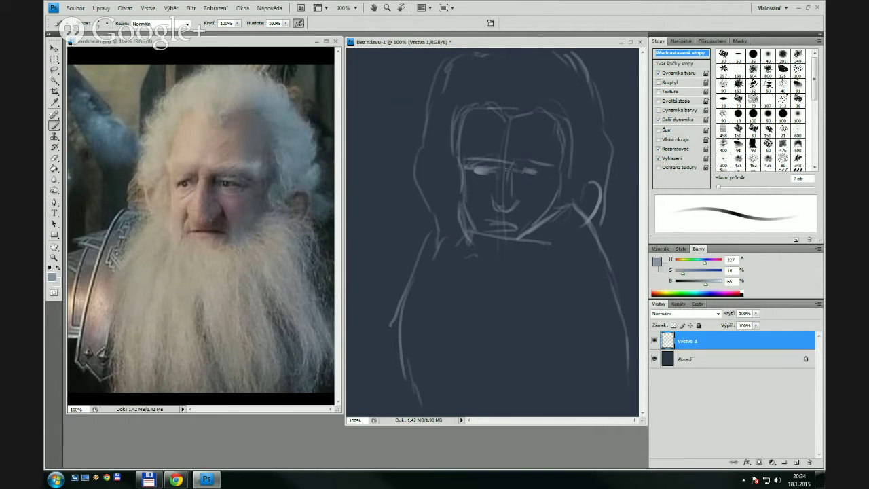
Reinforce the nose line, enlarge the brush to 8 px and thicken both eyebrows
{"action": "left_click_drag", "start_coordinate": [506, 189], "coordinate": [503, 207]}
{"action": "key", "text": "bracketright"}
{"action": "mouse_move", "coordinate": [520, 154]}
{"action": "left_mouse_down"}
{"action": "mouse_move", "coordinate": [557, 161]}
{"action": "mouse_move", "coordinate": [552, 167]}
{"action": "mouse_move", "coordinate": [550, 157]}
{"action": "left_mouse_up"}
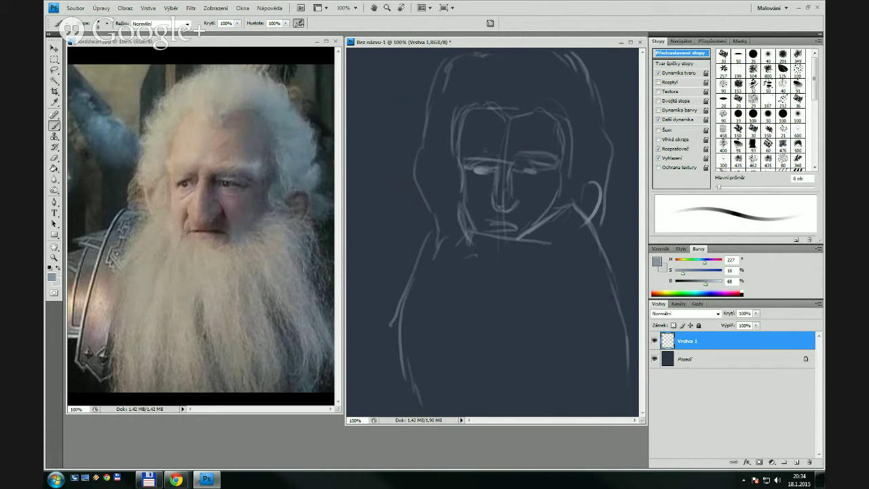
{"action": "left_click_drag", "start_coordinate": [492, 156], "coordinate": [468, 162]}
Sketch the layered shoulder armour plates beside the beard on the figure's left side
{"action": "mouse_move", "coordinate": [431, 218]}
{"action": "left_mouse_down"}
{"action": "mouse_move", "coordinate": [398, 229]}
{"action": "mouse_move", "coordinate": [383, 276]}
{"action": "left_mouse_up"}
{"action": "mouse_move", "coordinate": [402, 224]}
{"action": "left_mouse_down"}
{"action": "mouse_move", "coordinate": [371, 378]}
{"action": "mouse_move", "coordinate": [417, 387]}
{"action": "left_mouse_up"}
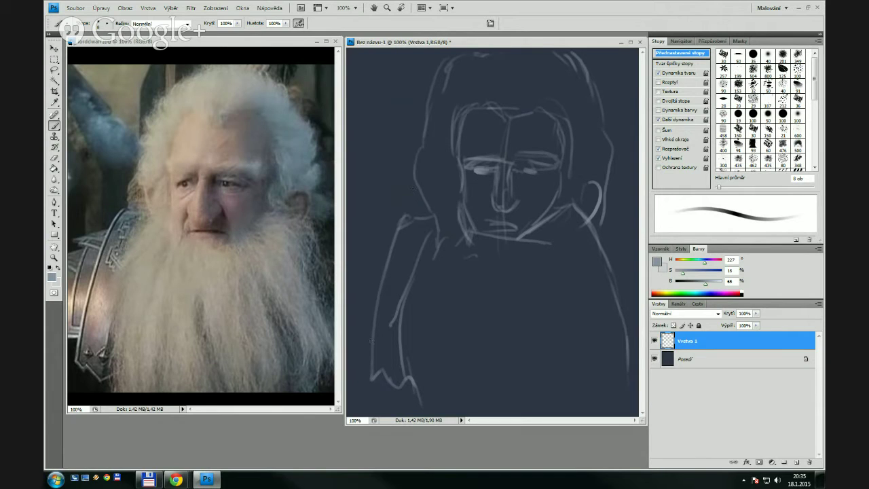
{"action": "left_click_drag", "start_coordinate": [371, 341], "coordinate": [357, 337]}
{"action": "left_click_drag", "start_coordinate": [368, 229], "coordinate": [356, 337]}
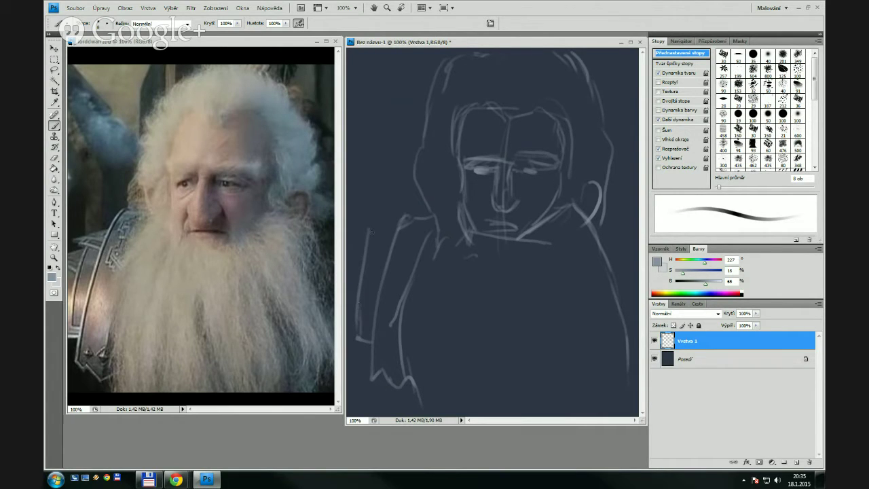
{"action": "mouse_move", "coordinate": [370, 227]}
{"action": "left_mouse_down"}
{"action": "mouse_move", "coordinate": [391, 222]}
{"action": "mouse_move", "coordinate": [360, 304]}
{"action": "mouse_move", "coordinate": [397, 223]}
{"action": "mouse_move", "coordinate": [348, 254]}
{"action": "mouse_move", "coordinate": [351, 284]}
{"action": "left_mouse_up"}
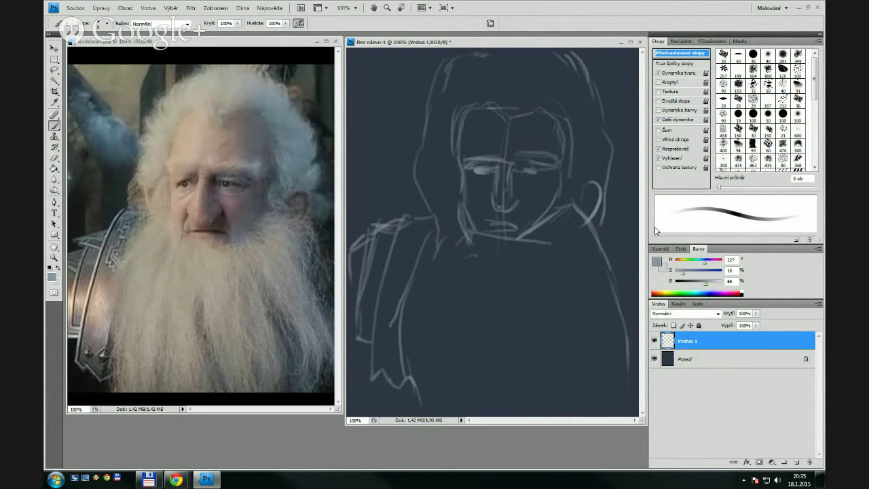
Sketch the right shoulder contour and long strand lines flowing down the lower beard
{"action": "left_click_drag", "start_coordinate": [608, 227], "coordinate": [625, 281]}
{"action": "left_click_drag", "start_coordinate": [569, 311], "coordinate": [588, 392]}
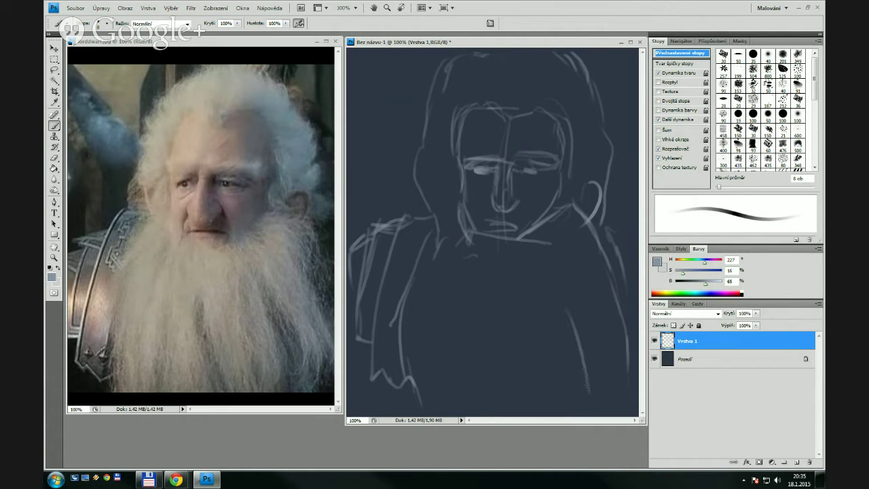
{"action": "mouse_move", "coordinate": [569, 304]}
{"action": "left_mouse_down"}
{"action": "mouse_move", "coordinate": [591, 391]}
{"action": "mouse_move", "coordinate": [566, 348]}
{"action": "mouse_move", "coordinate": [568, 403]}
{"action": "left_mouse_up"}
{"action": "left_click_drag", "start_coordinate": [489, 304], "coordinate": [523, 416]}
{"action": "left_click_drag", "start_coordinate": [502, 380], "coordinate": [506, 428]}
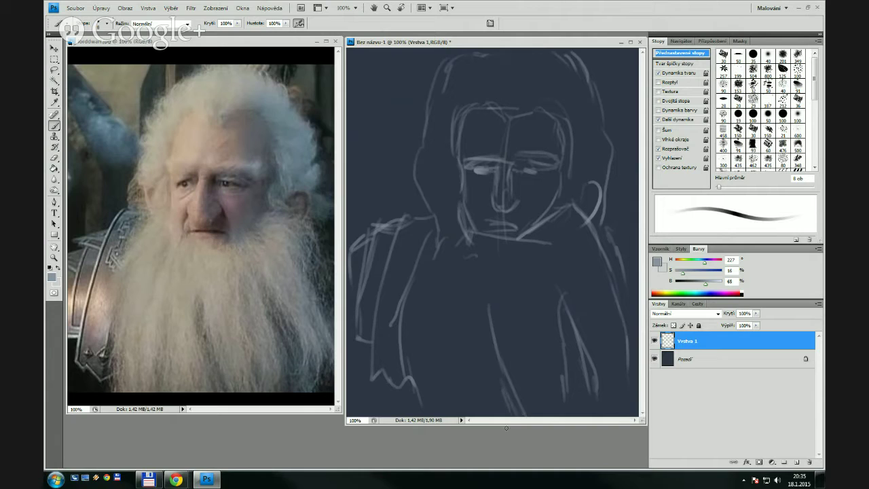
Add short strands at the beard's lower left end and sketch the nostrils, eye contours and cheek folds on the face
{"action": "left_click_drag", "start_coordinate": [436, 379], "coordinate": [449, 415]}
{"action": "left_click_drag", "start_coordinate": [414, 389], "coordinate": [433, 417]}
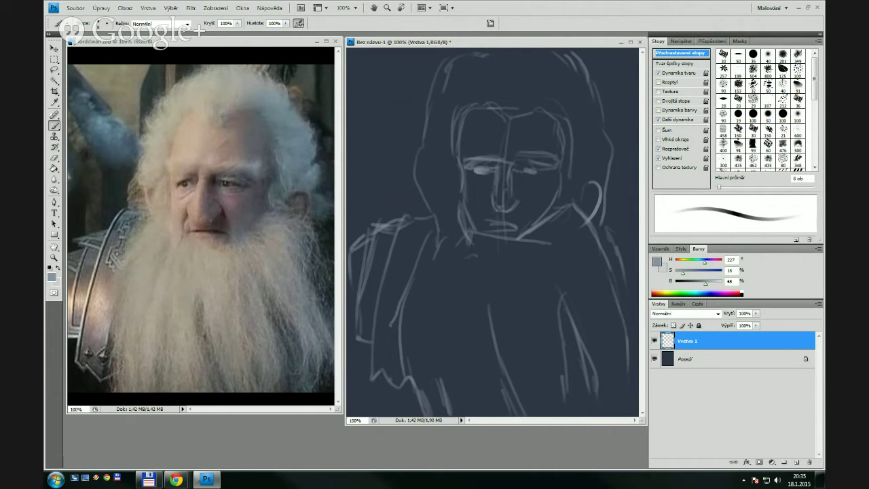
{"action": "mouse_move", "coordinate": [521, 199]}
{"action": "left_mouse_down"}
{"action": "mouse_move", "coordinate": [499, 218]}
{"action": "mouse_move", "coordinate": [485, 206]}
{"action": "mouse_move", "coordinate": [489, 198]}
{"action": "mouse_move", "coordinate": [493, 207]}
{"action": "mouse_move", "coordinate": [517, 204]}
{"action": "mouse_move", "coordinate": [513, 211]}
{"action": "left_mouse_up"}
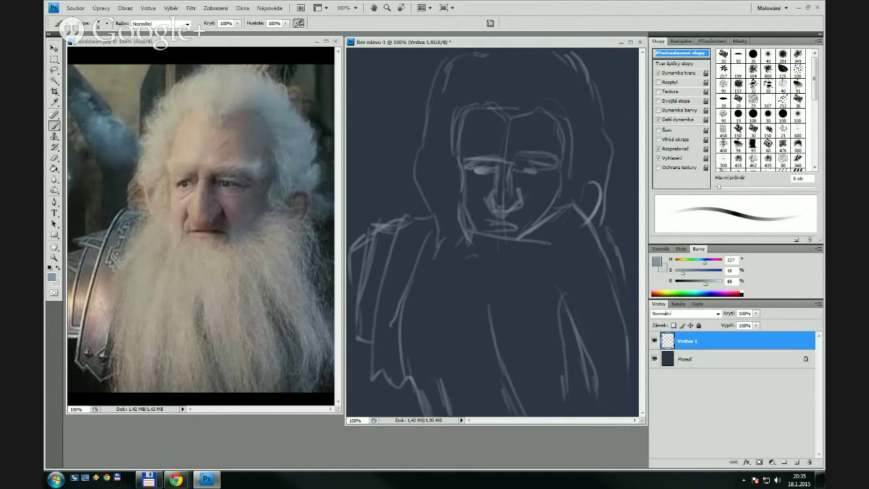
{"action": "left_click_drag", "start_coordinate": [523, 175], "coordinate": [552, 178]}
{"action": "mouse_move", "coordinate": [487, 166]}
{"action": "left_mouse_down"}
{"action": "mouse_move", "coordinate": [500, 188]}
{"action": "mouse_move", "coordinate": [477, 230]}
{"action": "mouse_move", "coordinate": [486, 200]}
{"action": "mouse_move", "coordinate": [477, 228]}
{"action": "left_mouse_up"}
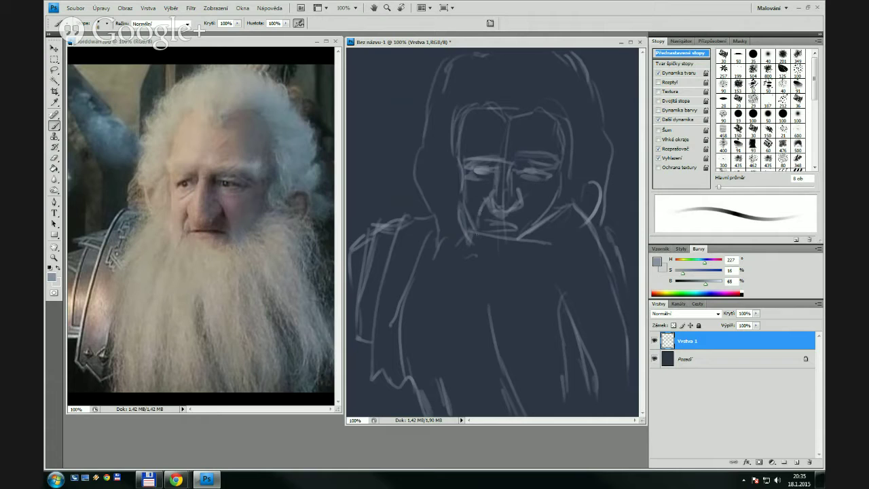
{"action": "left_click_drag", "start_coordinate": [522, 192], "coordinate": [530, 228]}
Reinforce the hair outline on the head's left side and redraw the hairline across the forehead
{"action": "left_click_drag", "start_coordinate": [427, 77], "coordinate": [417, 124]}
{"action": "left_click_drag", "start_coordinate": [444, 72], "coordinate": [425, 158]}
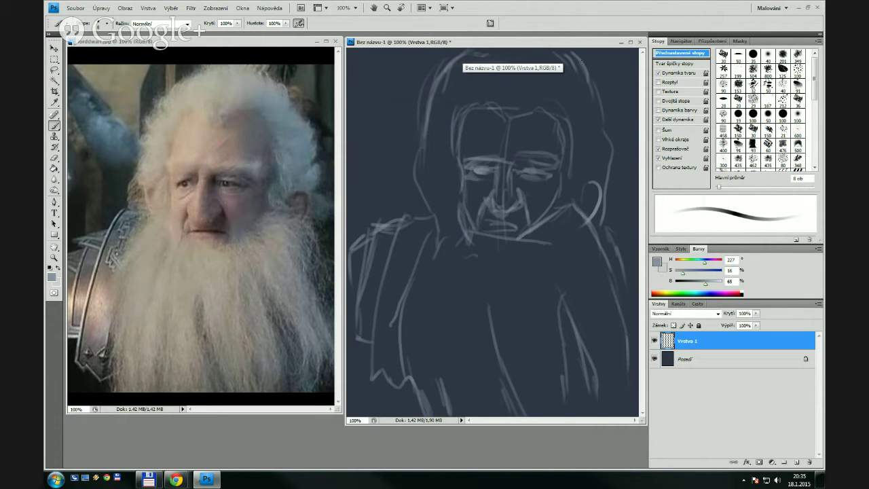
{"action": "mouse_move", "coordinate": [470, 101]}
{"action": "left_mouse_down"}
{"action": "mouse_move", "coordinate": [460, 154]}
{"action": "mouse_move", "coordinate": [475, 100]}
{"action": "mouse_move", "coordinate": [507, 115]}
{"action": "mouse_move", "coordinate": [555, 117]}
{"action": "mouse_move", "coordinate": [545, 104]}
{"action": "mouse_move", "coordinate": [569, 133]}
{"action": "left_mouse_up"}
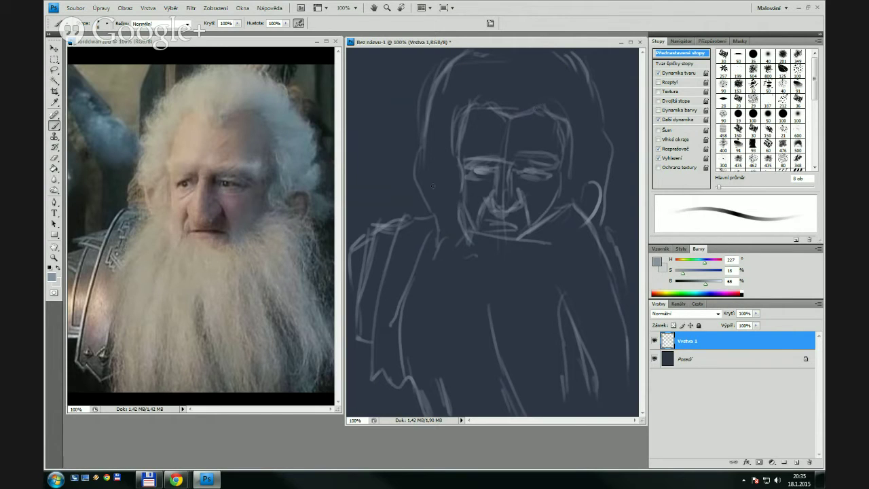
{"action": "left_click_drag", "start_coordinate": [427, 127], "coordinate": [430, 197]}
{"action": "mouse_move", "coordinate": [428, 153]}
{"action": "left_mouse_down"}
{"action": "mouse_move", "coordinate": [432, 213]}
{"action": "mouse_move", "coordinate": [410, 218]}
{"action": "left_mouse_up"}
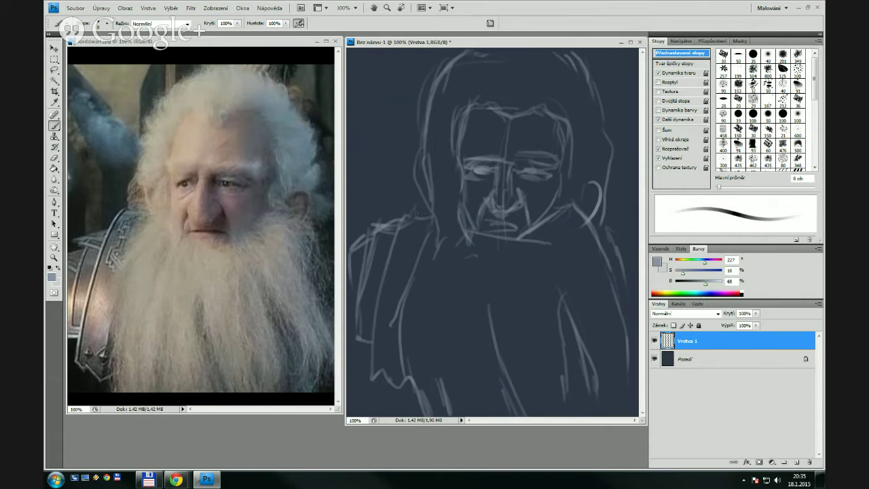
Sketch the wavy hair contour on the head's right side and the lines linking it to the ear and cheek
{"action": "mouse_move", "coordinate": [569, 167]}
{"action": "left_mouse_down"}
{"action": "mouse_move", "coordinate": [591, 176]}
{"action": "mouse_move", "coordinate": [605, 165]}
{"action": "mouse_move", "coordinate": [600, 85]}
{"action": "left_mouse_up"}
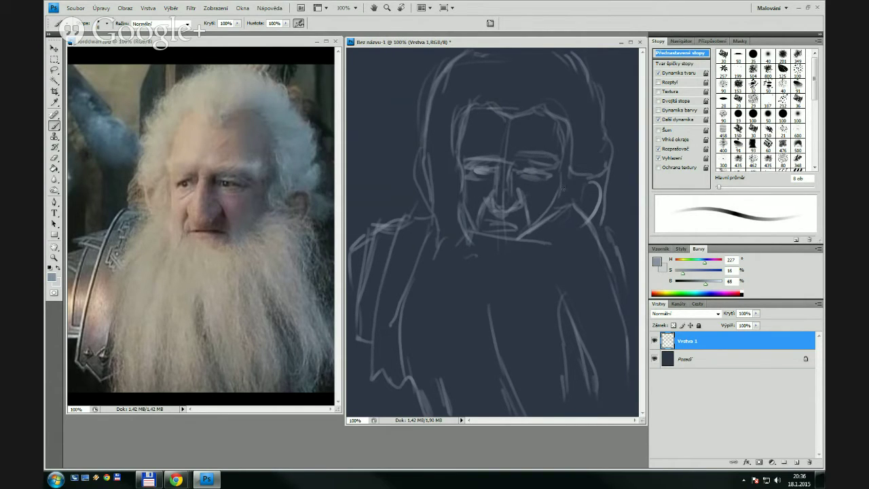
{"action": "mouse_move", "coordinate": [565, 165]}
{"action": "left_mouse_down"}
{"action": "mouse_move", "coordinate": [562, 190]}
{"action": "mouse_move", "coordinate": [584, 180]}
{"action": "left_mouse_up"}
{"action": "left_click_drag", "start_coordinate": [575, 193], "coordinate": [570, 212]}
Soften the right eye and cheek lines with a 20 px eraser and redraw the right cheek, eyebrow and cheek fold
{"action": "key", "text": "e"}
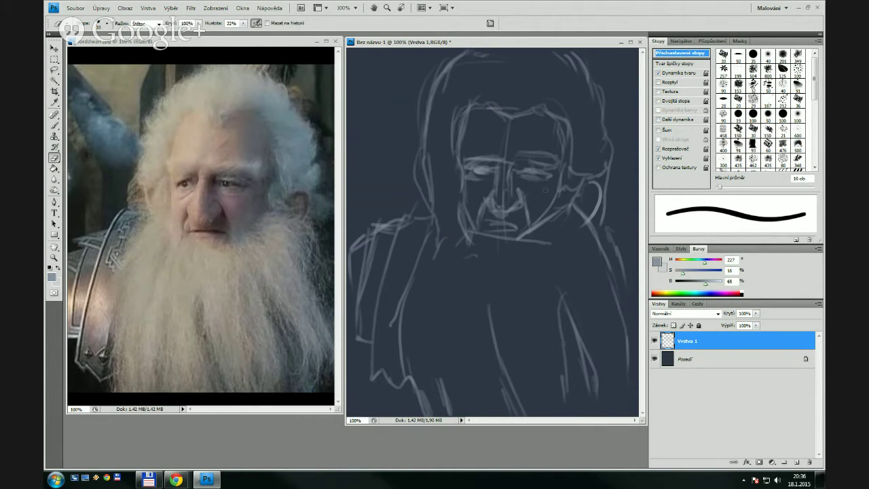
{"action": "key", "text": "bracketright"}
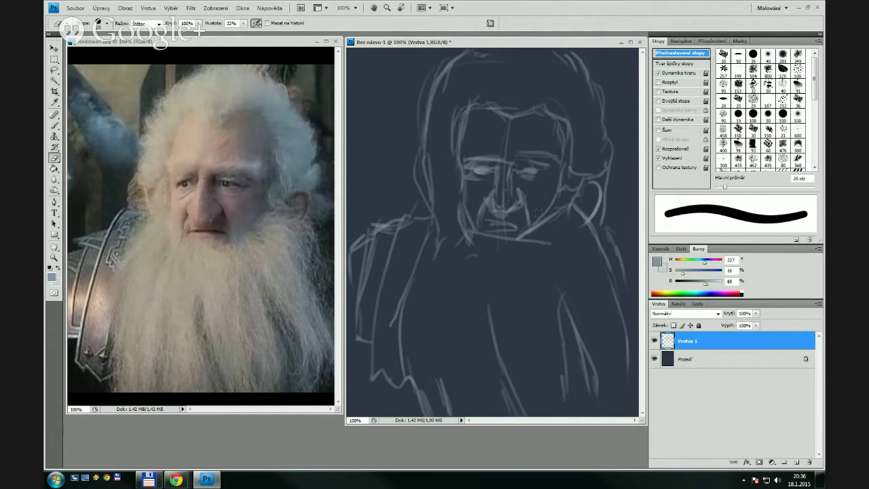
{"action": "key", "text": "b"}
{"action": "mouse_move", "coordinate": [558, 196]}
{"action": "left_mouse_down"}
{"action": "mouse_move", "coordinate": [522, 233]}
{"action": "mouse_move", "coordinate": [519, 254]}
{"action": "left_mouse_up"}
{"action": "mouse_move", "coordinate": [513, 172]}
{"action": "left_mouse_down"}
{"action": "mouse_move", "coordinate": [537, 169]}
{"action": "mouse_move", "coordinate": [522, 156]}
{"action": "mouse_move", "coordinate": [557, 158]}
{"action": "left_mouse_up"}
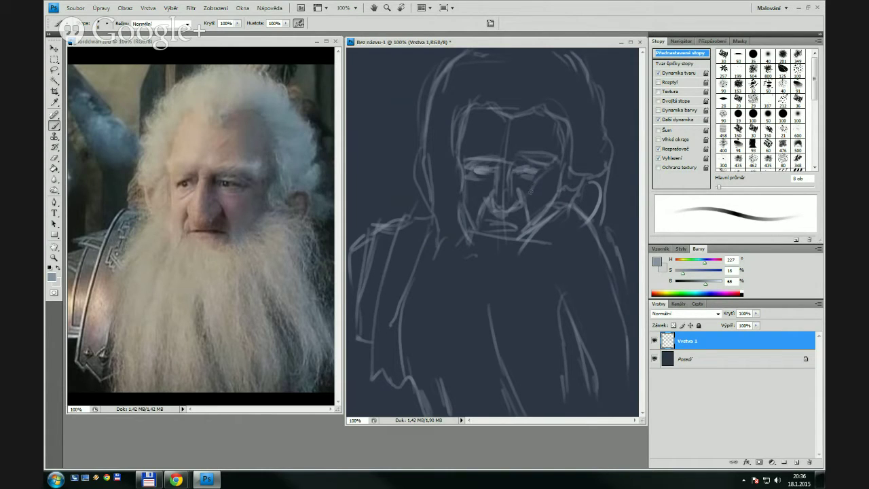
{"action": "left_click_drag", "start_coordinate": [531, 193], "coordinate": [528, 230]}
Fade the sketch lines around the nose tip and nostrils with a 25 px eraser
{"action": "key", "text": "e"}
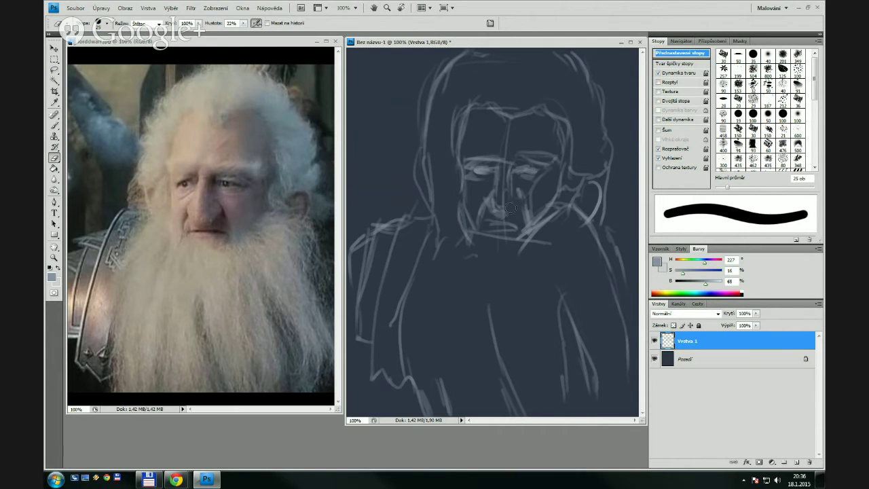
{"action": "mouse_move", "coordinate": [514, 203]}
{"action": "left_mouse_down"}
{"action": "mouse_move", "coordinate": [513, 172]}
{"action": "mouse_move", "coordinate": [510, 190]}
{"action": "mouse_move", "coordinate": [477, 223]}
{"action": "left_mouse_up"}
{"action": "key", "text": "bracketleft"}
{"action": "key", "text": "b"}
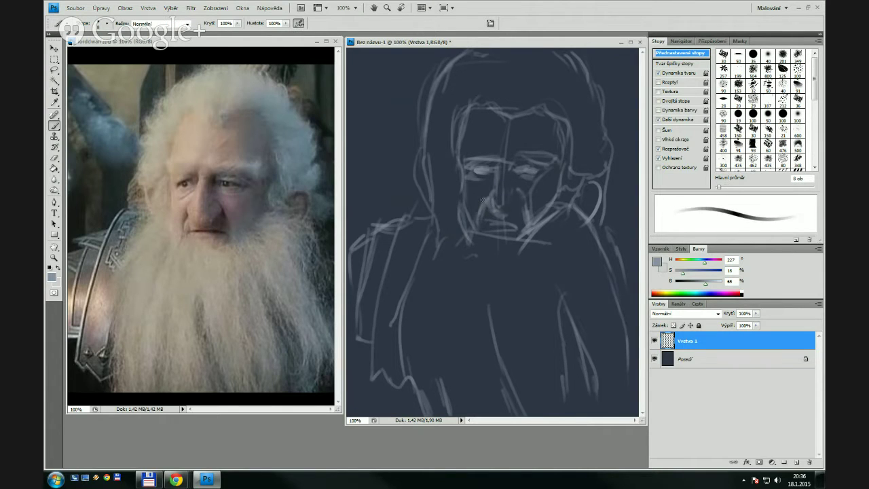
Redraw the under-eye lines and brow crease, and strengthen the mouth and the face's lower contour
{"action": "mouse_move", "coordinate": [488, 174]}
{"action": "left_mouse_down"}
{"action": "mouse_move", "coordinate": [475, 183]}
{"action": "mouse_move", "coordinate": [535, 182]}
{"action": "mouse_move", "coordinate": [549, 157]}
{"action": "left_mouse_up"}
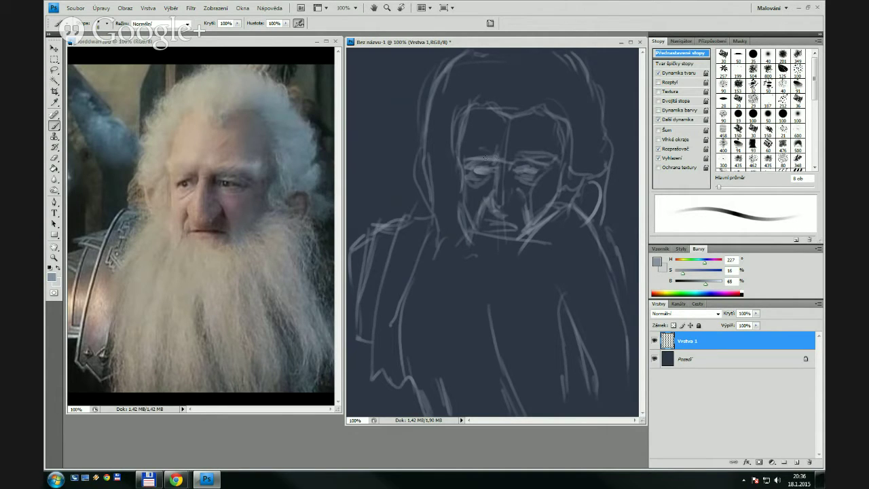
{"action": "mouse_move", "coordinate": [486, 157]}
{"action": "left_mouse_down"}
{"action": "mouse_move", "coordinate": [471, 161]}
{"action": "mouse_move", "coordinate": [511, 165]}
{"action": "left_mouse_up"}
{"action": "left_click_drag", "start_coordinate": [481, 223], "coordinate": [519, 234]}
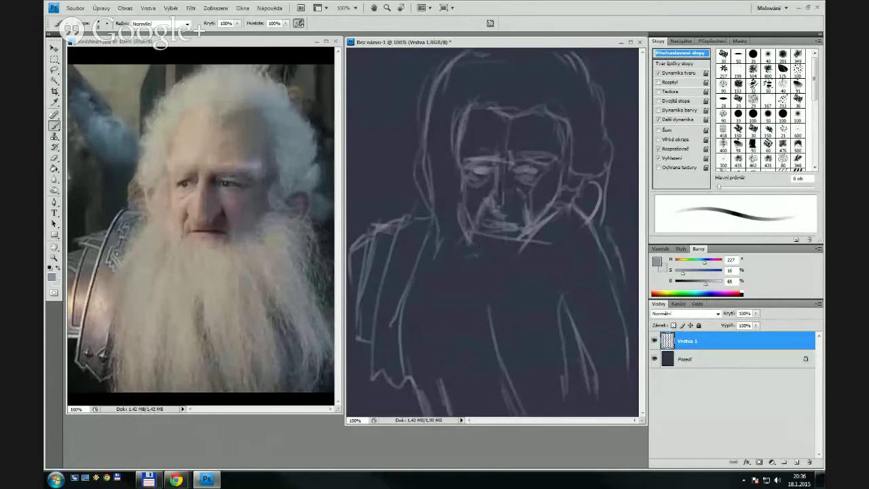
{"action": "left_click_drag", "start_coordinate": [471, 236], "coordinate": [525, 243]}
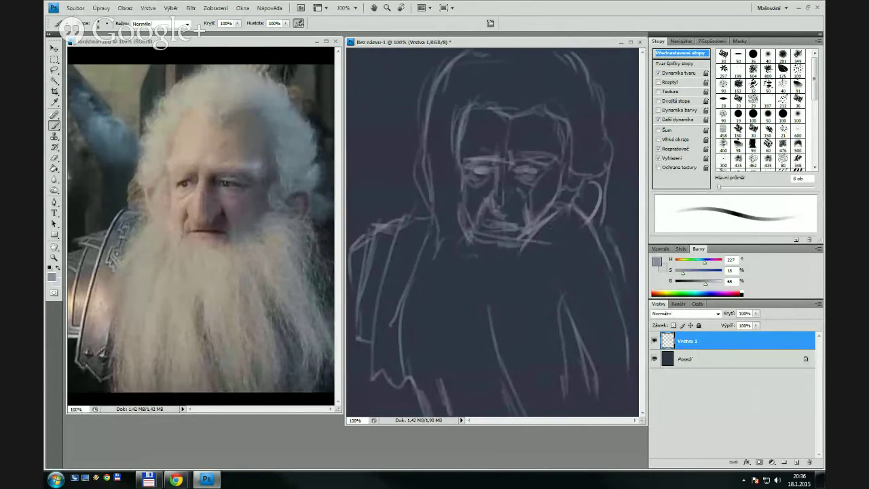
Hatch the beard's edge beneath the right cheek and strengthen the right eye
{"action": "left_click_drag", "start_coordinate": [561, 214], "coordinate": [529, 252]}
{"action": "left_click_drag", "start_coordinate": [556, 223], "coordinate": [544, 235]}
{"action": "left_click_drag", "start_coordinate": [517, 172], "coordinate": [534, 171]}
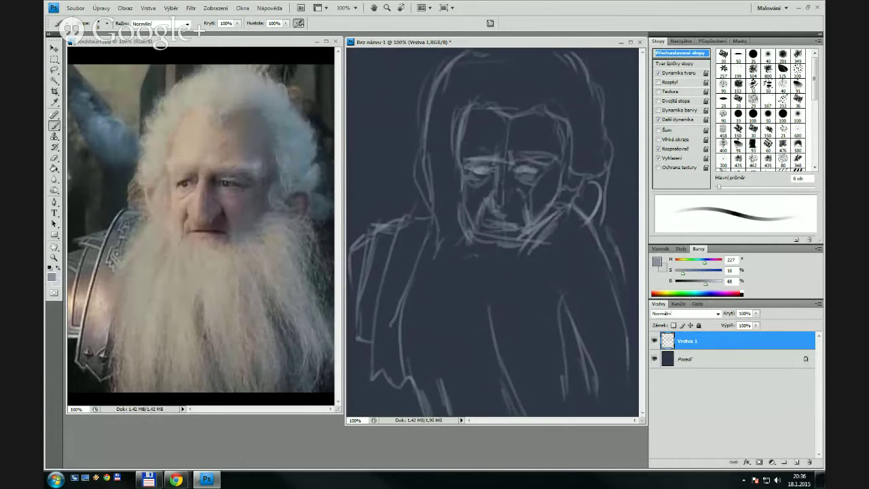
Add strand lines in the beard's lower right part and jagged tufts beside the right ear
{"action": "left_click_drag", "start_coordinate": [561, 276], "coordinate": [569, 345]}
{"action": "left_click_drag", "start_coordinate": [578, 312], "coordinate": [588, 354]}
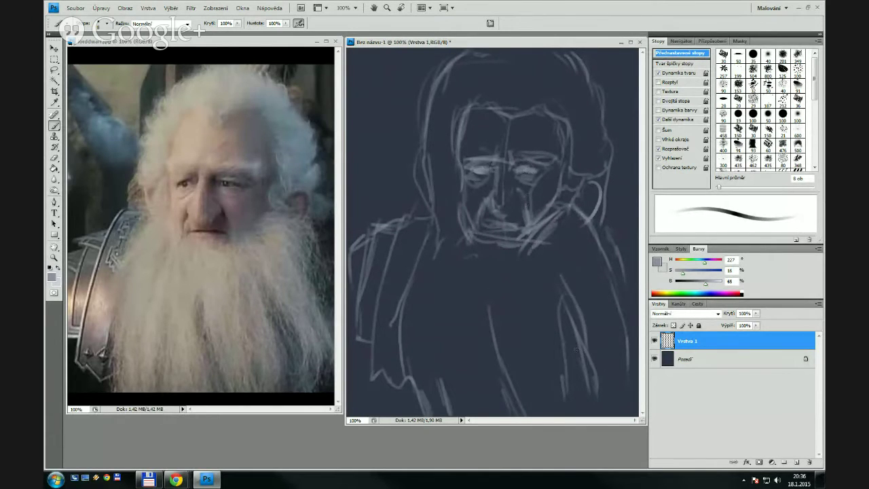
{"action": "mouse_move", "coordinate": [600, 193]}
{"action": "left_mouse_down"}
{"action": "mouse_move", "coordinate": [596, 208]}
{"action": "mouse_move", "coordinate": [614, 241]}
{"action": "left_mouse_up"}
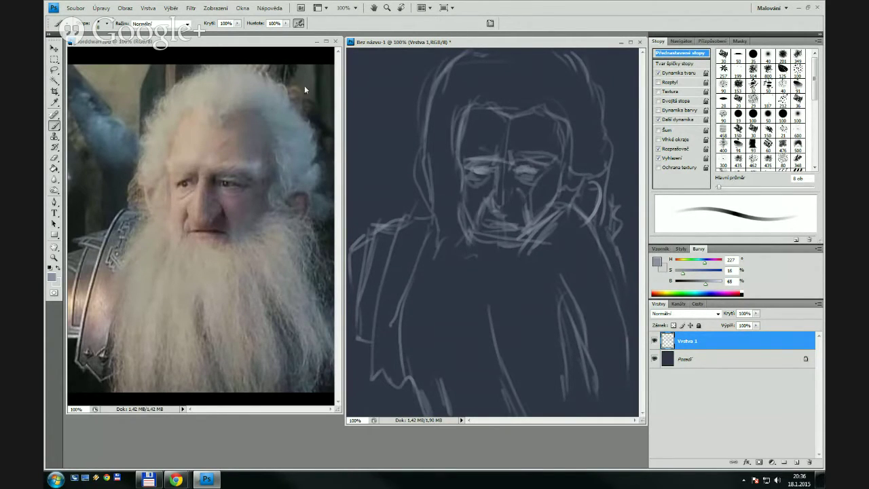
Reinforce the hairline around the forehead and add detail to both eyes and the mouth
{"action": "mouse_move", "coordinate": [509, 100]}
{"action": "left_mouse_down"}
{"action": "mouse_move", "coordinate": [555, 111]}
{"action": "mouse_move", "coordinate": [563, 139]}
{"action": "left_mouse_up"}
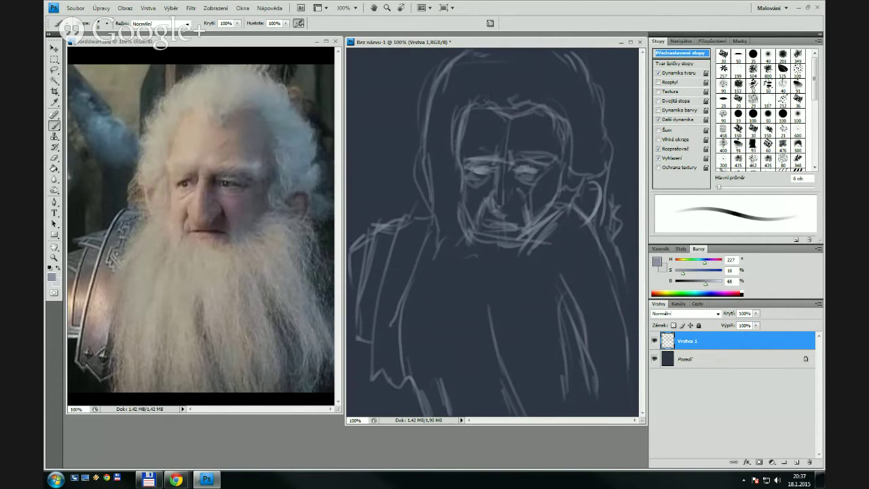
{"action": "left_click_drag", "start_coordinate": [470, 109], "coordinate": [467, 140]}
{"action": "mouse_move", "coordinate": [484, 173]}
{"action": "left_mouse_down"}
{"action": "mouse_move", "coordinate": [473, 174]}
{"action": "mouse_move", "coordinate": [485, 169]}
{"action": "mouse_move", "coordinate": [483, 178]}
{"action": "left_mouse_up"}
{"action": "left_click_drag", "start_coordinate": [536, 170], "coordinate": [537, 174]}
{"action": "mouse_move", "coordinate": [497, 212]}
{"action": "left_mouse_down"}
{"action": "mouse_move", "coordinate": [522, 200]}
{"action": "mouse_move", "coordinate": [505, 215]}
{"action": "mouse_move", "coordinate": [509, 225]}
{"action": "mouse_move", "coordinate": [528, 226]}
{"action": "mouse_move", "coordinate": [481, 235]}
{"action": "mouse_move", "coordinate": [523, 233]}
{"action": "left_mouse_up"}
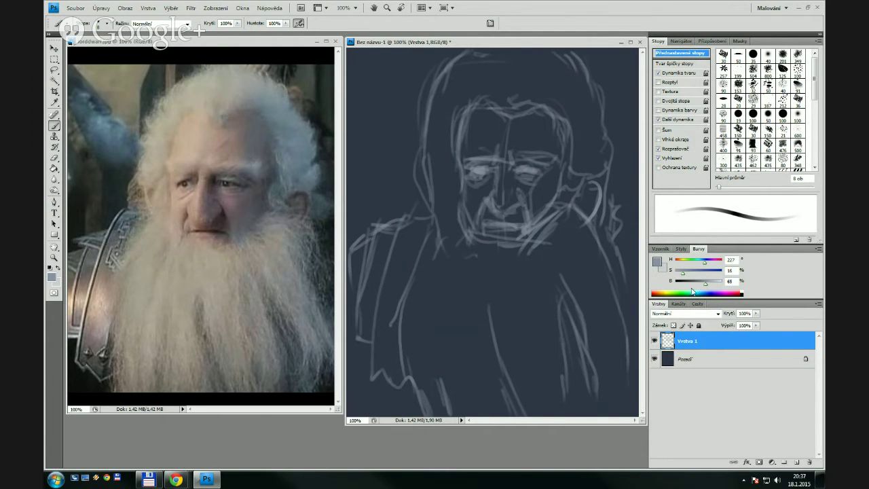
Create a new layer beneath the sketch layer and check it by toggling the sketch's visibility
{"action": "left_click", "coordinate": [797, 463]}
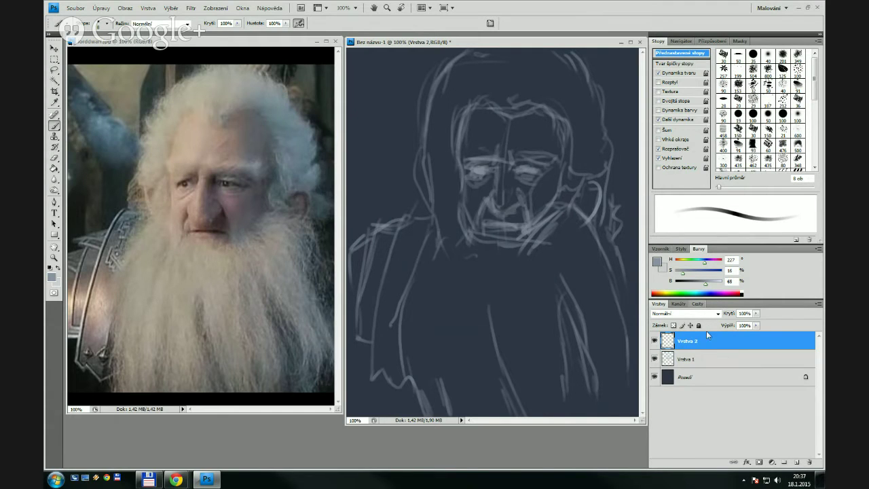
{"action": "left_click_drag", "start_coordinate": [700, 341], "coordinate": [703, 368]}
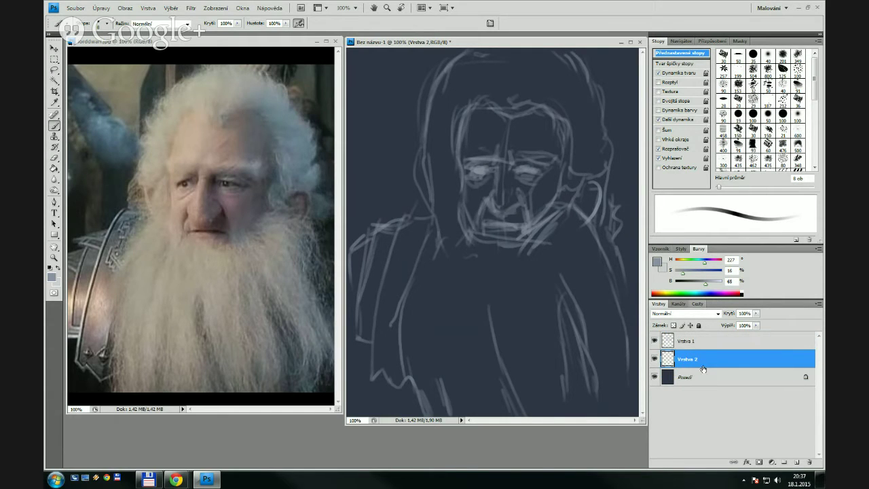
{"action": "left_click", "coordinate": [655, 341]}
{"action": "left_click", "coordinate": [655, 341]}
Choose the first irregular 30 px brush preset, enlarge it to 70 px and enable Texture for it
{"action": "key", "text": "bracketright"}
{"action": "left_click", "coordinate": [748, 53]}
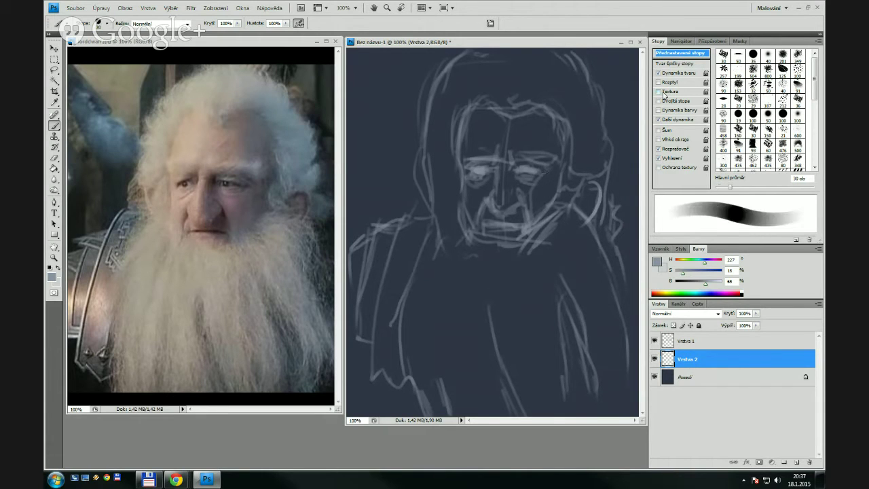
{"action": "left_click", "coordinate": [724, 57]}
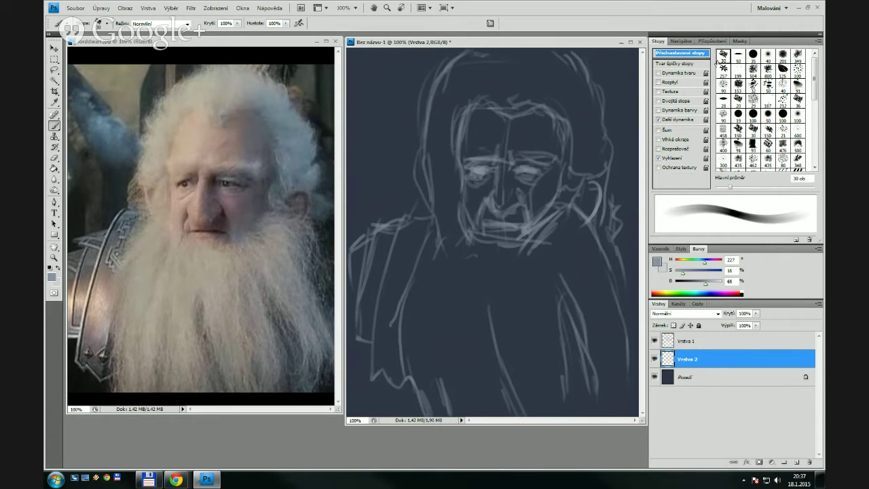
{"action": "key", "text": "bracketright"}
{"action": "key", "text": "bracketright"}
{"action": "key", "text": "bracketright"}
{"action": "key", "text": "bracketright"}
{"action": "key", "text": "bracketright"}
{"action": "key", "text": "bracketright"}
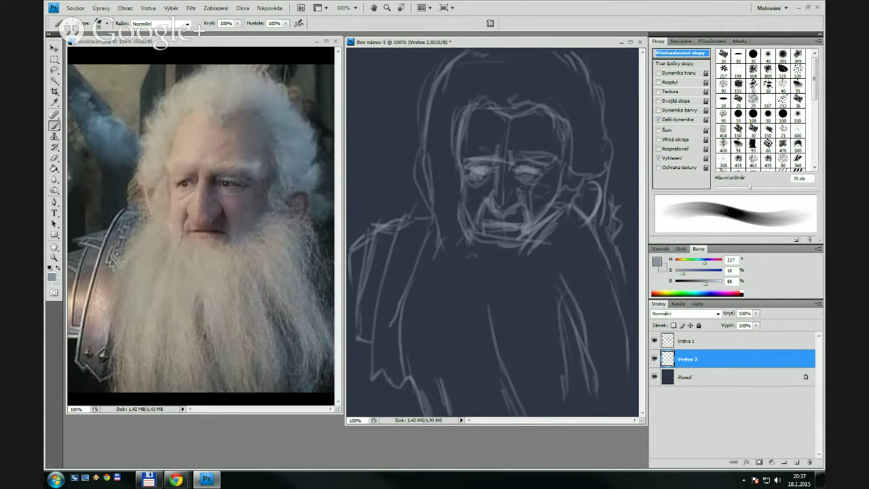
{"action": "left_click", "coordinate": [660, 92]}
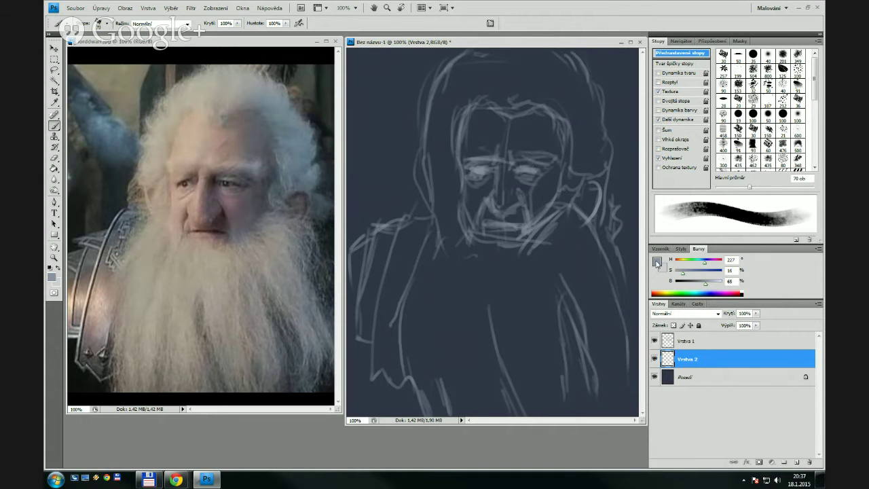
Set the foreground colour to the greyish blue #9397a7
{"action": "left_click", "coordinate": [658, 262]}
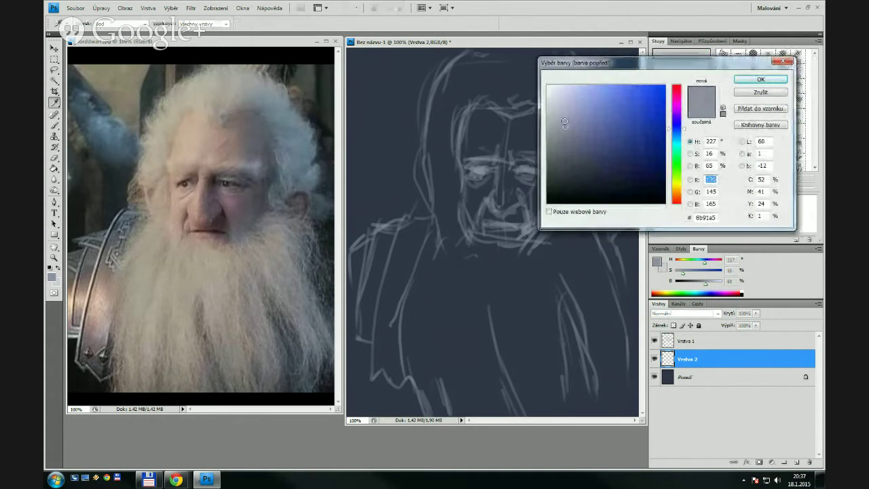
{"action": "mouse_move", "coordinate": [565, 122]}
{"action": "left_mouse_down"}
{"action": "mouse_move", "coordinate": [559, 114]}
{"action": "mouse_move", "coordinate": [561, 125]}
{"action": "left_mouse_up"}
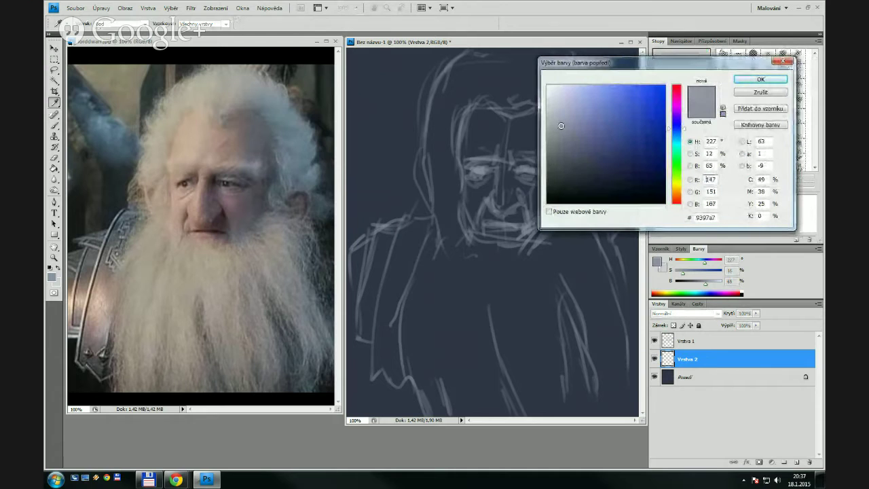
{"action": "left_click", "coordinate": [746, 80]}
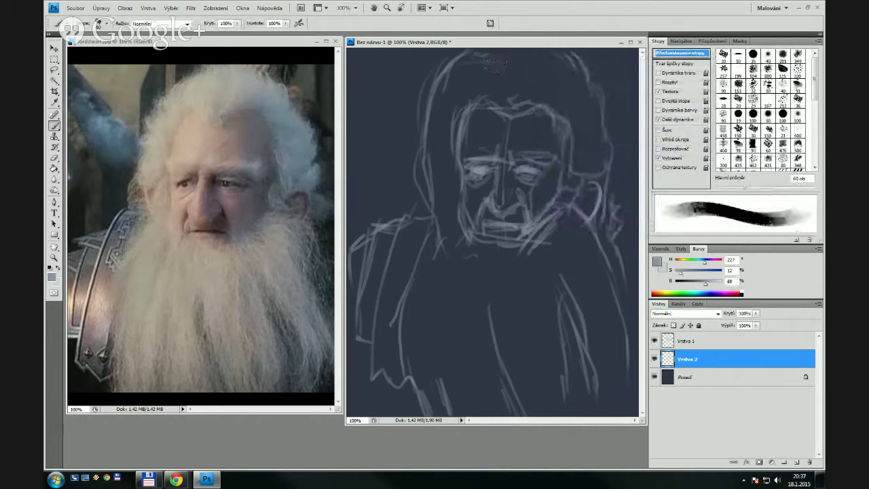
Block in the hair over the crown and right side with a 60 px brush, and the right eyebrow at 35 px
{"action": "mouse_move", "coordinate": [495, 65]}
{"action": "left_mouse_down"}
{"action": "mouse_move", "coordinate": [454, 95]}
{"action": "mouse_move", "coordinate": [464, 73]}
{"action": "mouse_move", "coordinate": [434, 160]}
{"action": "left_mouse_up"}
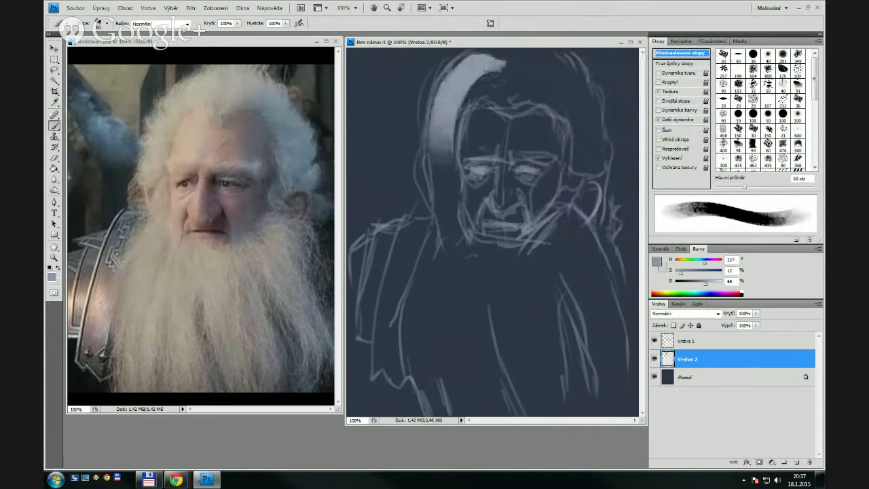
{"action": "mouse_move", "coordinate": [518, 87]}
{"action": "left_mouse_down"}
{"action": "mouse_move", "coordinate": [489, 98]}
{"action": "mouse_move", "coordinate": [524, 91]}
{"action": "mouse_move", "coordinate": [523, 80]}
{"action": "mouse_move", "coordinate": [494, 78]}
{"action": "mouse_move", "coordinate": [537, 67]}
{"action": "mouse_move", "coordinate": [499, 57]}
{"action": "mouse_move", "coordinate": [548, 58]}
{"action": "mouse_move", "coordinate": [567, 68]}
{"action": "mouse_move", "coordinate": [585, 133]}
{"action": "left_mouse_up"}
{"action": "mouse_move", "coordinate": [578, 77]}
{"action": "left_mouse_down"}
{"action": "mouse_move", "coordinate": [557, 68]}
{"action": "mouse_move", "coordinate": [539, 93]}
{"action": "mouse_move", "coordinate": [577, 103]}
{"action": "mouse_move", "coordinate": [593, 149]}
{"action": "mouse_move", "coordinate": [590, 102]}
{"action": "mouse_move", "coordinate": [571, 63]}
{"action": "mouse_move", "coordinate": [592, 102]}
{"action": "mouse_move", "coordinate": [588, 88]}
{"action": "mouse_move", "coordinate": [542, 56]}
{"action": "mouse_move", "coordinate": [529, 91]}
{"action": "mouse_move", "coordinate": [512, 106]}
{"action": "mouse_move", "coordinate": [538, 99]}
{"action": "mouse_move", "coordinate": [558, 112]}
{"action": "mouse_move", "coordinate": [587, 173]}
{"action": "left_mouse_up"}
{"action": "key", "text": "bracketleft"}
{"action": "key", "text": "bracketleft"}
{"action": "key", "text": "bracketleft"}
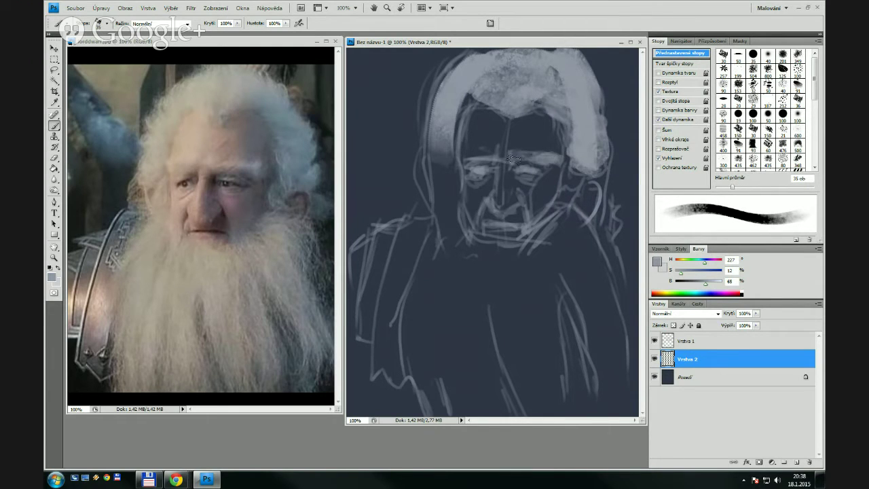
Fill the hair along the face's left side and extend it into the upper beard with a 45 px brush
{"action": "mouse_move", "coordinate": [468, 90]}
{"action": "left_mouse_down"}
{"action": "mouse_move", "coordinate": [456, 121]}
{"action": "mouse_move", "coordinate": [457, 97]}
{"action": "mouse_move", "coordinate": [452, 155]}
{"action": "mouse_move", "coordinate": [450, 143]}
{"action": "mouse_move", "coordinate": [463, 183]}
{"action": "mouse_move", "coordinate": [450, 188]}
{"action": "mouse_move", "coordinate": [434, 147]}
{"action": "mouse_move", "coordinate": [429, 169]}
{"action": "mouse_move", "coordinate": [443, 219]}
{"action": "left_mouse_up"}
{"action": "key", "text": "bracketright"}
{"action": "key", "text": "bracketright"}
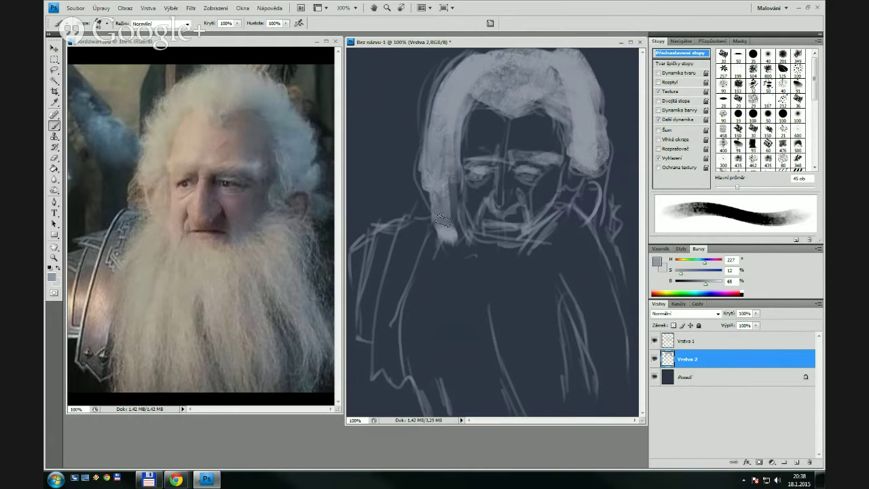
{"action": "mouse_move", "coordinate": [449, 169]}
{"action": "left_mouse_down"}
{"action": "mouse_move", "coordinate": [450, 213]}
{"action": "mouse_move", "coordinate": [448, 176]}
{"action": "mouse_move", "coordinate": [455, 244]}
{"action": "mouse_move", "coordinate": [449, 230]}
{"action": "mouse_move", "coordinate": [445, 253]}
{"action": "mouse_move", "coordinate": [440, 221]}
{"action": "mouse_move", "coordinate": [450, 226]}
{"action": "mouse_move", "coordinate": [424, 298]}
{"action": "left_mouse_up"}
Enlarge the brush to 90 px and block in the beard's left half with long downward strokes
{"action": "key", "text": "bracketright"}
{"action": "key", "text": "bracketright"}
{"action": "key", "text": "bracketright"}
{"action": "key", "text": "bracketright"}
{"action": "left_click_drag", "start_coordinate": [445, 243], "coordinate": [422, 364]}
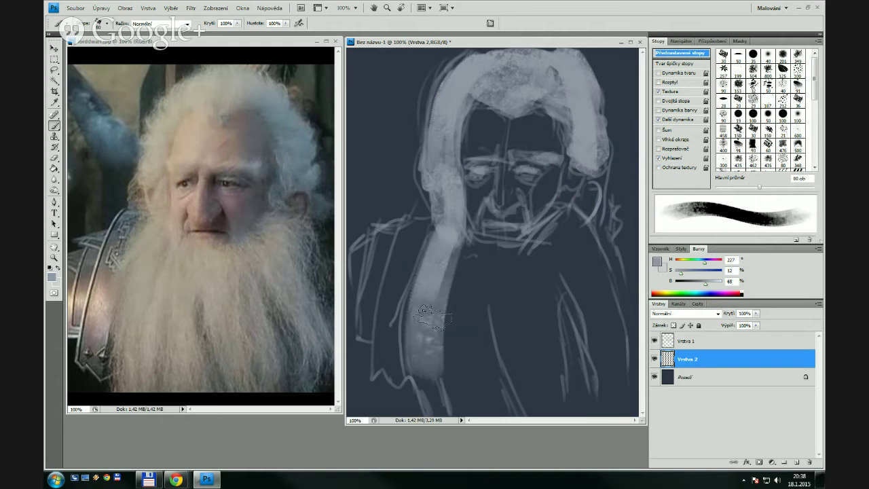
{"action": "mouse_move", "coordinate": [432, 306]}
{"action": "left_mouse_down"}
{"action": "mouse_move", "coordinate": [422, 349]}
{"action": "mouse_move", "coordinate": [436, 381]}
{"action": "left_mouse_up"}
{"action": "key", "text": "bracketright"}
{"action": "left_click_drag", "start_coordinate": [458, 244], "coordinate": [463, 378]}
{"action": "mouse_move", "coordinate": [459, 279]}
{"action": "left_mouse_down"}
{"action": "mouse_move", "coordinate": [455, 353]}
{"action": "mouse_move", "coordinate": [483, 412]}
{"action": "mouse_move", "coordinate": [480, 276]}
{"action": "mouse_move", "coordinate": [512, 406]}
{"action": "left_mouse_up"}
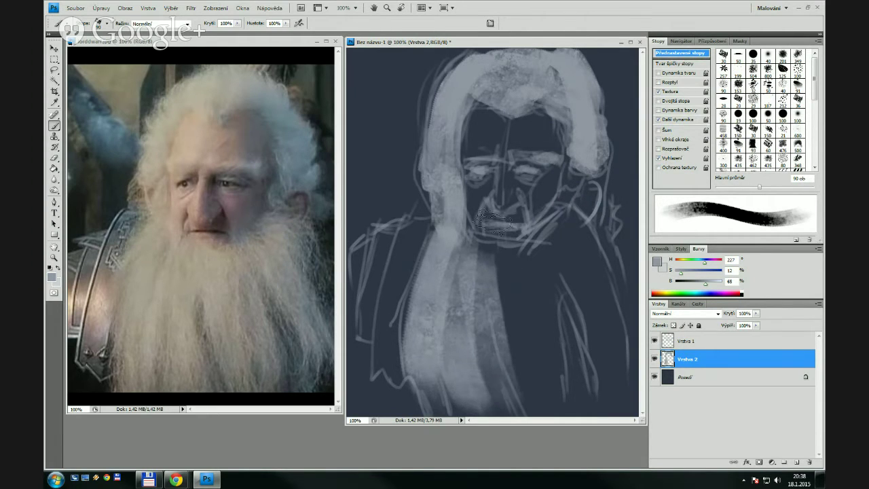
Block in the middle and right parts of the beard with long downward strokes and reduce the brush to 60 px
{"action": "left_click_drag", "start_coordinate": [506, 247], "coordinate": [523, 387]}
{"action": "mouse_move", "coordinate": [520, 275]}
{"action": "left_mouse_down"}
{"action": "mouse_move", "coordinate": [537, 388]}
{"action": "mouse_move", "coordinate": [550, 390]}
{"action": "mouse_move", "coordinate": [549, 292]}
{"action": "mouse_move", "coordinate": [536, 261]}
{"action": "mouse_move", "coordinate": [570, 230]}
{"action": "mouse_move", "coordinate": [615, 370]}
{"action": "mouse_move", "coordinate": [592, 348]}
{"action": "mouse_move", "coordinate": [591, 370]}
{"action": "left_mouse_up"}
{"action": "mouse_move", "coordinate": [583, 234]}
{"action": "left_mouse_down"}
{"action": "mouse_move", "coordinate": [621, 292]}
{"action": "mouse_move", "coordinate": [614, 313]}
{"action": "mouse_move", "coordinate": [571, 278]}
{"action": "mouse_move", "coordinate": [584, 367]}
{"action": "left_mouse_up"}
{"action": "key", "text": "bracketleft"}
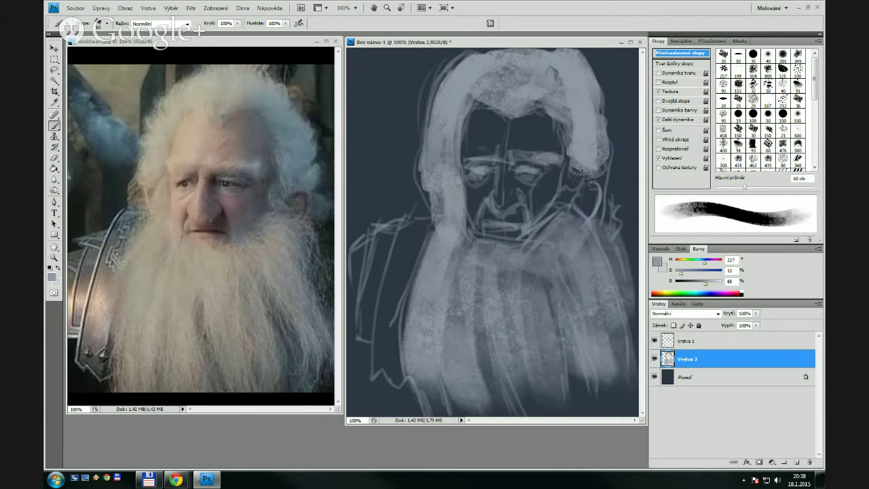
Paint hair below and beside the right ear, and refine the strands along the face's left side with a 25 px brush
{"action": "key", "text": "bracketleft"}
{"action": "left_click_drag", "start_coordinate": [593, 182], "coordinate": [614, 221]}
{"action": "key", "text": "bracketleft"}
{"action": "key", "text": "bracketleft"}
{"action": "key", "text": "bracketleft"}
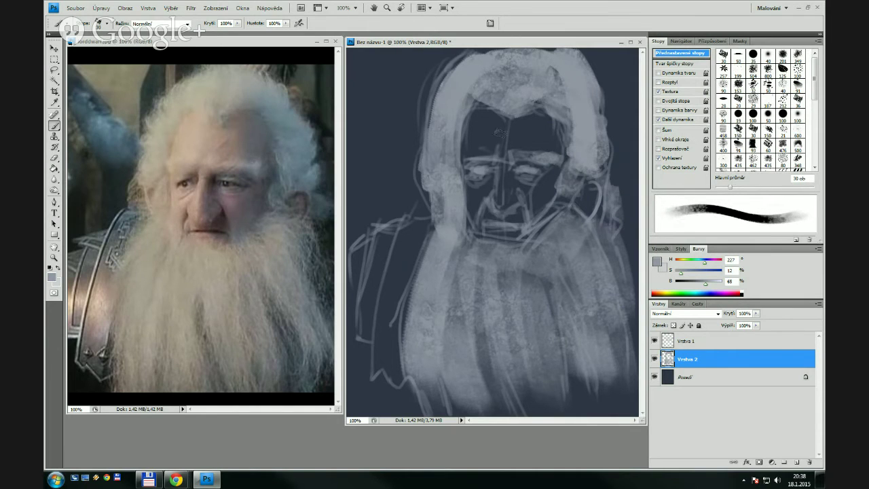
{"action": "key", "text": "bracketleft"}
{"action": "left_click_drag", "start_coordinate": [435, 189], "coordinate": [441, 233]}
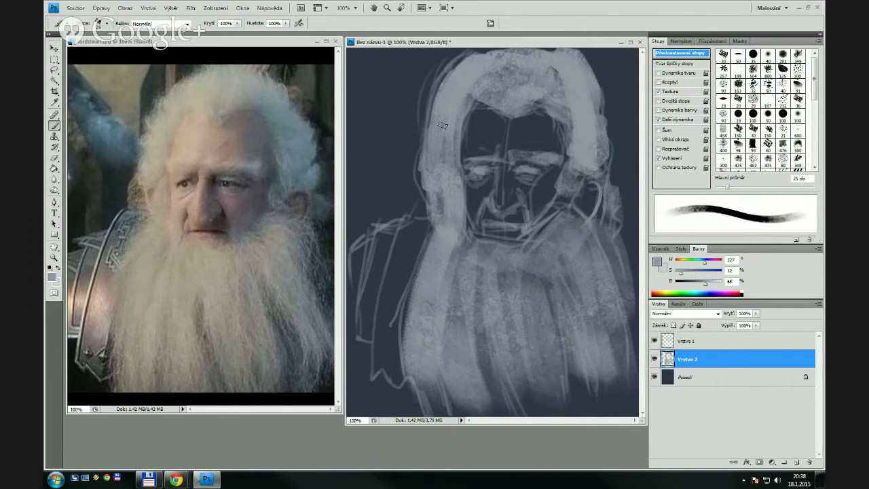
Trim the outer edge of the hair on the head's left side with a 45 px eraser
{"action": "key", "text": "bracketright"}
{"action": "key", "text": "e"}
{"action": "key", "text": "bracketright"}
{"action": "key", "text": "bracketright"}
{"action": "key", "text": "bracketright"}
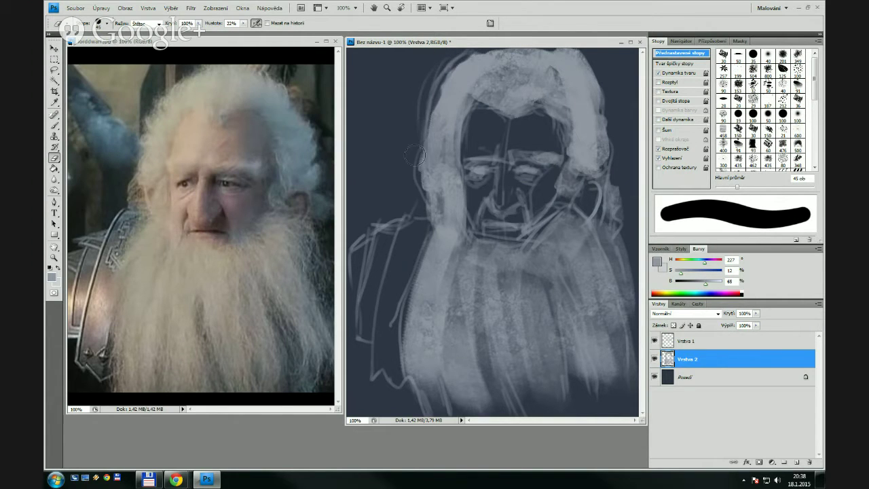
{"action": "left_click_drag", "start_coordinate": [416, 165], "coordinate": [430, 222]}
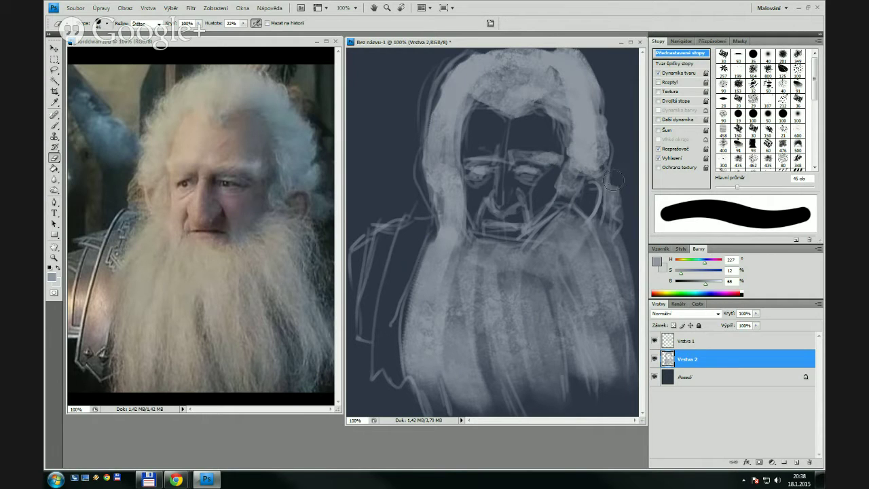
Extend the hair outward along the head's right outer edge with loose brush strokes
{"action": "key", "text": "b"}
{"action": "key", "text": "bracketright"}
{"action": "key", "text": "bracketright"}
{"action": "key", "text": "bracketright"}
{"action": "mouse_move", "coordinate": [607, 166]}
{"action": "left_mouse_down"}
{"action": "mouse_move", "coordinate": [616, 126]}
{"action": "mouse_move", "coordinate": [605, 95]}
{"action": "left_mouse_up"}
{"action": "left_click_drag", "start_coordinate": [586, 65], "coordinate": [605, 129]}
Fill the beard's upper right part and its lower edge with a 60 px brush
{"action": "key", "text": "bracketright"}
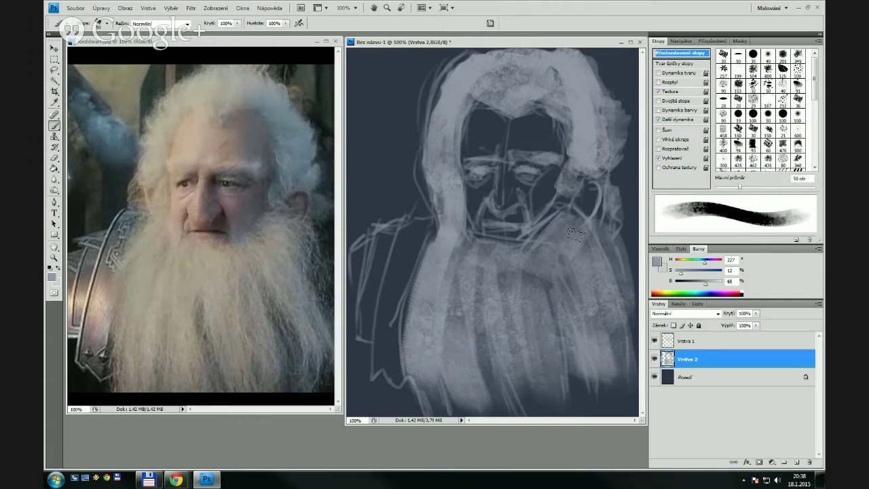
{"action": "key", "text": "bracketright"}
{"action": "mouse_move", "coordinate": [571, 226]}
{"action": "left_mouse_down"}
{"action": "mouse_move", "coordinate": [599, 245]}
{"action": "mouse_move", "coordinate": [581, 215]}
{"action": "mouse_move", "coordinate": [600, 269]}
{"action": "left_mouse_up"}
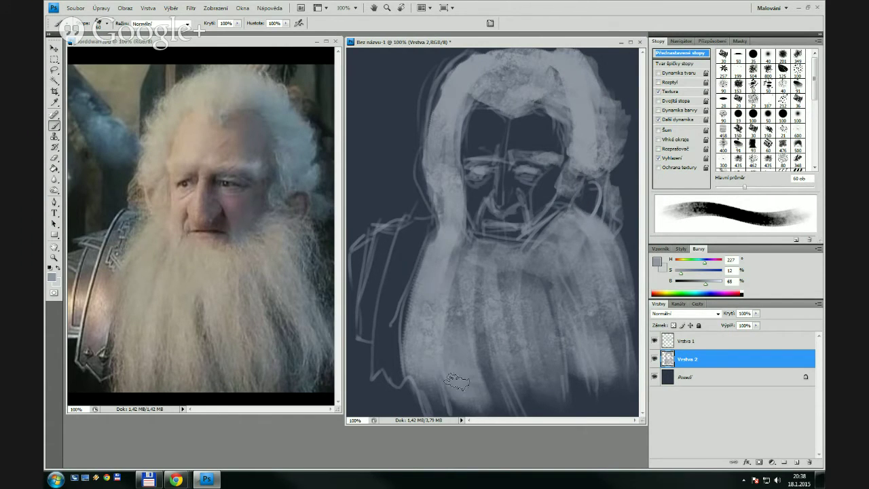
{"action": "mouse_move", "coordinate": [457, 381]}
{"action": "left_mouse_down"}
{"action": "mouse_move", "coordinate": [430, 363]}
{"action": "mouse_move", "coordinate": [420, 383]}
{"action": "mouse_move", "coordinate": [426, 411]}
{"action": "mouse_move", "coordinate": [499, 418]}
{"action": "mouse_move", "coordinate": [586, 399]}
{"action": "mouse_move", "coordinate": [599, 372]}
{"action": "mouse_move", "coordinate": [620, 360]}
{"action": "mouse_move", "coordinate": [613, 383]}
{"action": "left_mouse_up"}
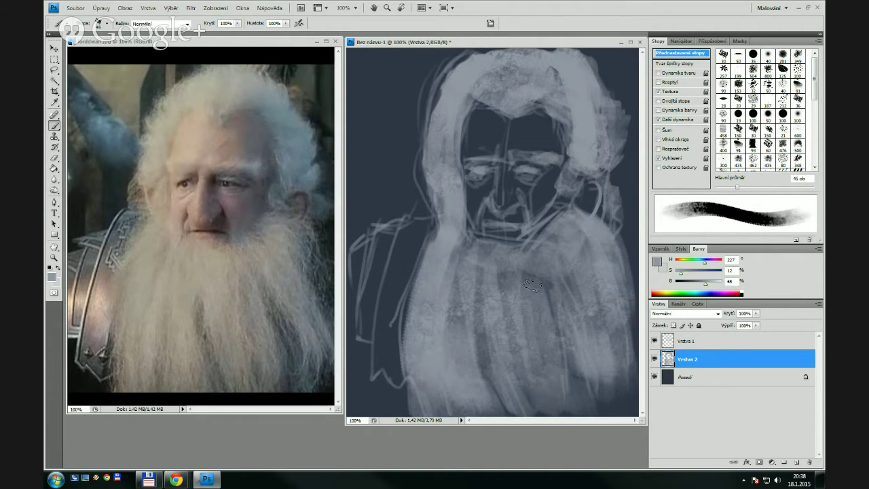
Check the portrait mirrored, and add long downward strokes through the middle of the beard with a 40 px brush
{"action": "key", "text": "bracketleft"}
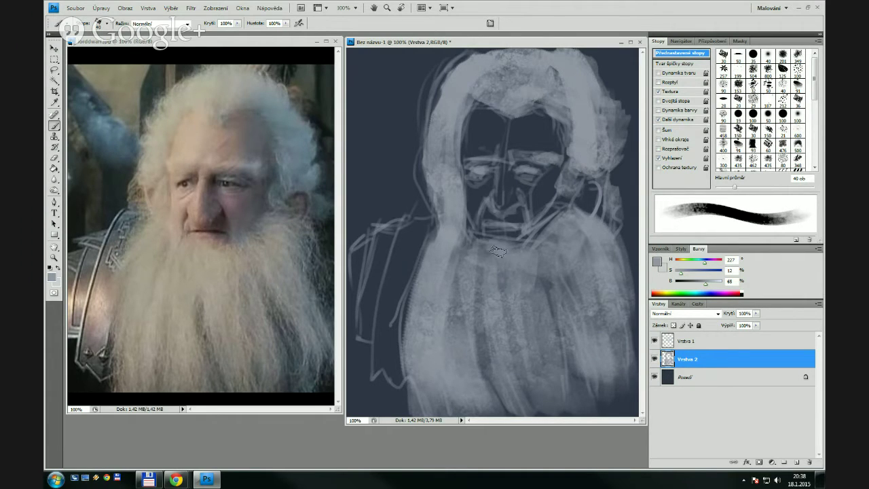
{"action": "key", "text": "ctrl+shift+h"}
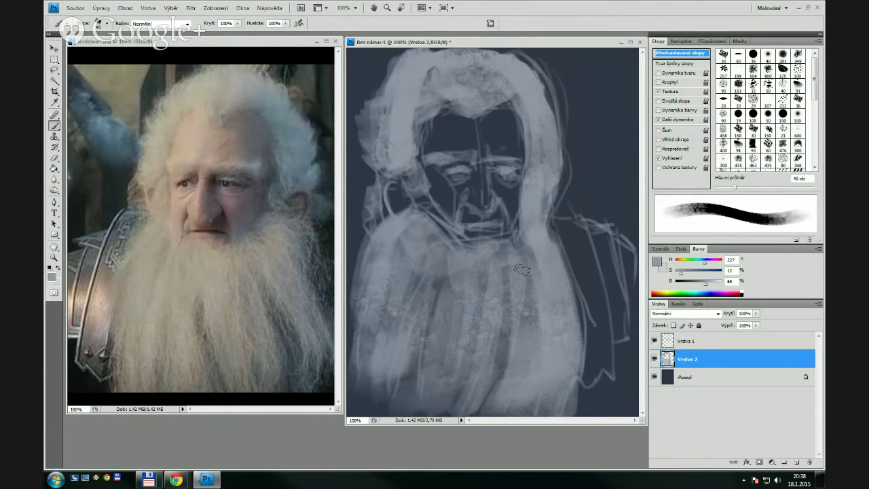
{"action": "key", "text": "ctrl+shift+h"}
{"action": "mouse_move", "coordinate": [521, 246]}
{"action": "left_mouse_down"}
{"action": "mouse_move", "coordinate": [484, 248]}
{"action": "mouse_move", "coordinate": [561, 270]}
{"action": "mouse_move", "coordinate": [560, 414]}
{"action": "left_mouse_up"}
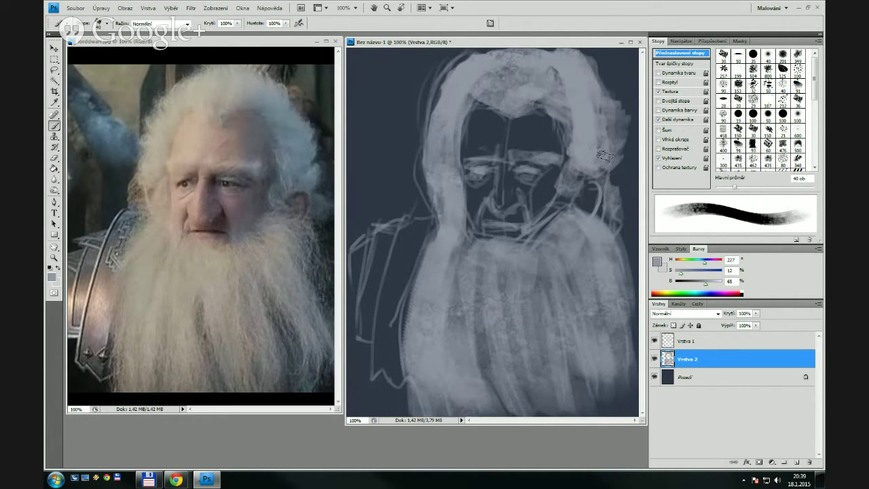
Add hair around the right ear at 40 px and refine the hairline along the forehead's left side at 20 px
{"action": "mouse_move", "coordinate": [572, 170]}
{"action": "left_mouse_down"}
{"action": "mouse_move", "coordinate": [595, 179]}
{"action": "mouse_move", "coordinate": [596, 168]}
{"action": "mouse_move", "coordinate": [614, 174]}
{"action": "mouse_move", "coordinate": [621, 220]}
{"action": "mouse_move", "coordinate": [618, 247]}
{"action": "left_mouse_up"}
{"action": "key", "text": "bracketleft"}
{"action": "key", "text": "bracketleft"}
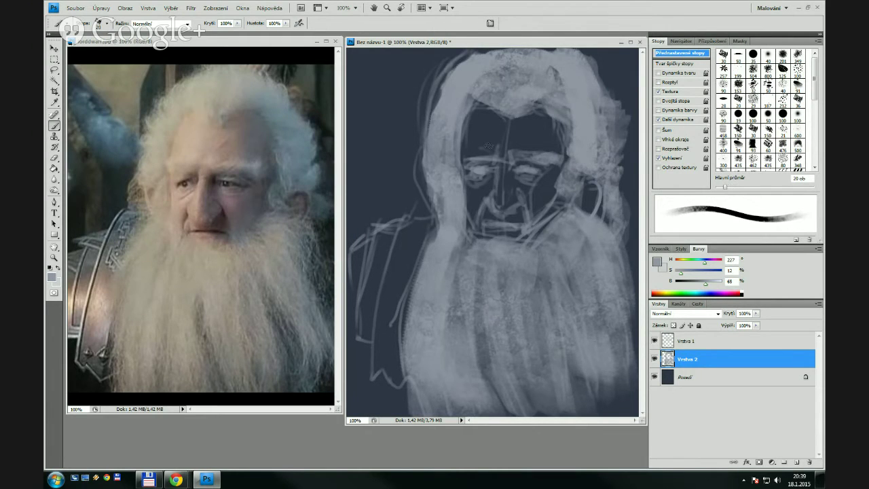
{"action": "left_click_drag", "start_coordinate": [477, 151], "coordinate": [462, 176]}
{"action": "left_click_drag", "start_coordinate": [469, 103], "coordinate": [454, 170]}
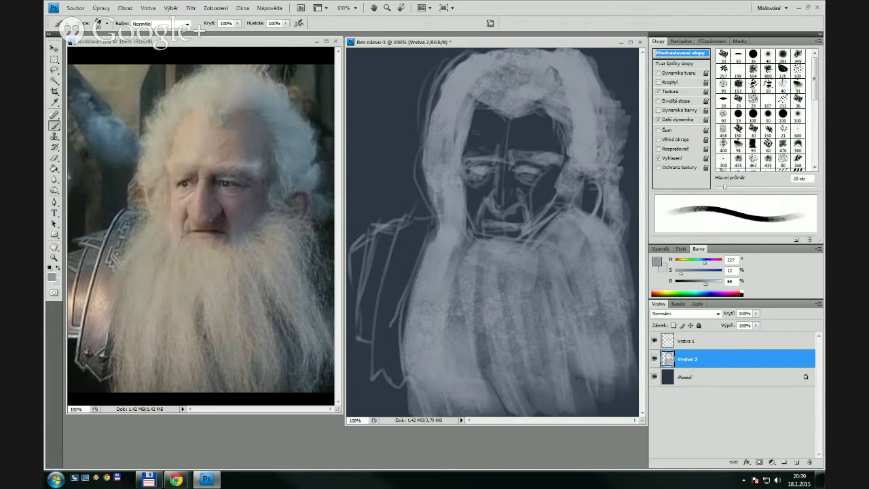
{"action": "key", "text": "e"}
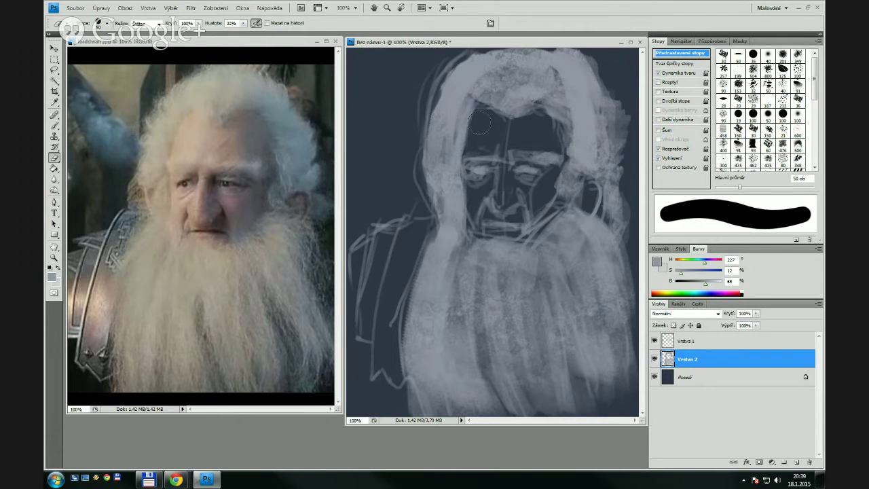
{"action": "key", "text": "b"}
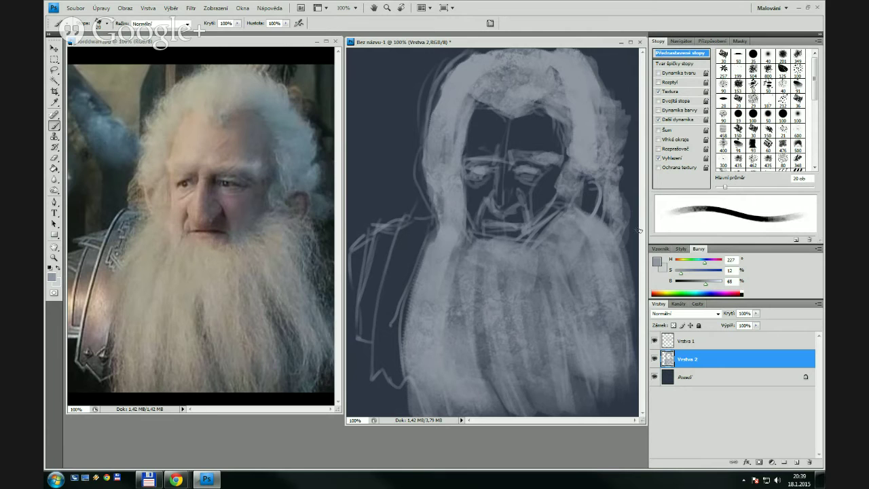
Set the foreground colour to a light orange skin tone, H 30, S 42, B 83 (#d3a77b)
{"action": "left_click", "coordinate": [663, 260]}
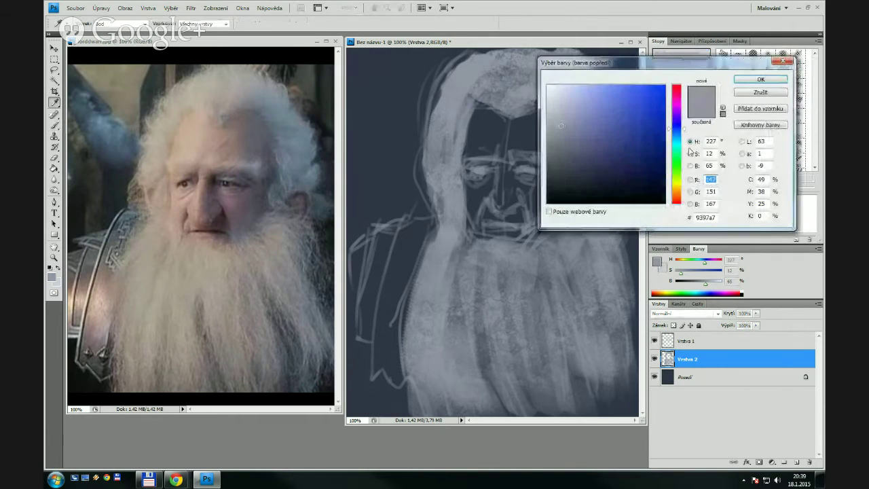
{"action": "left_click", "coordinate": [677, 194]}
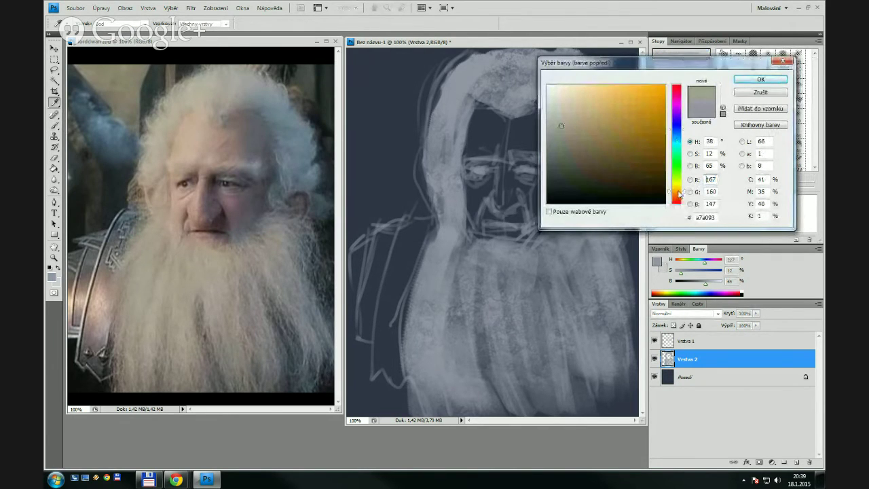
{"action": "left_click", "coordinate": [585, 103]}
{"action": "mouse_move", "coordinate": [585, 102]}
{"action": "left_mouse_down"}
{"action": "mouse_move", "coordinate": [575, 93]}
{"action": "mouse_move", "coordinate": [591, 98]}
{"action": "left_mouse_up"}
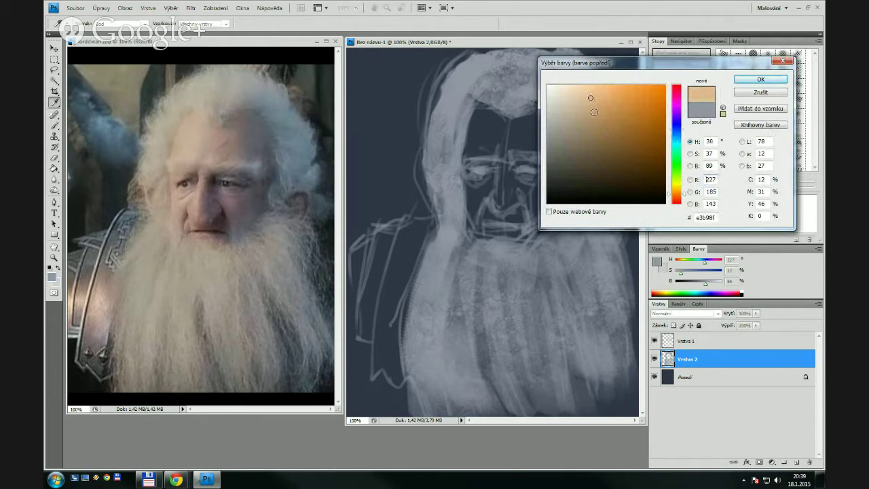
{"action": "left_click", "coordinate": [591, 108]}
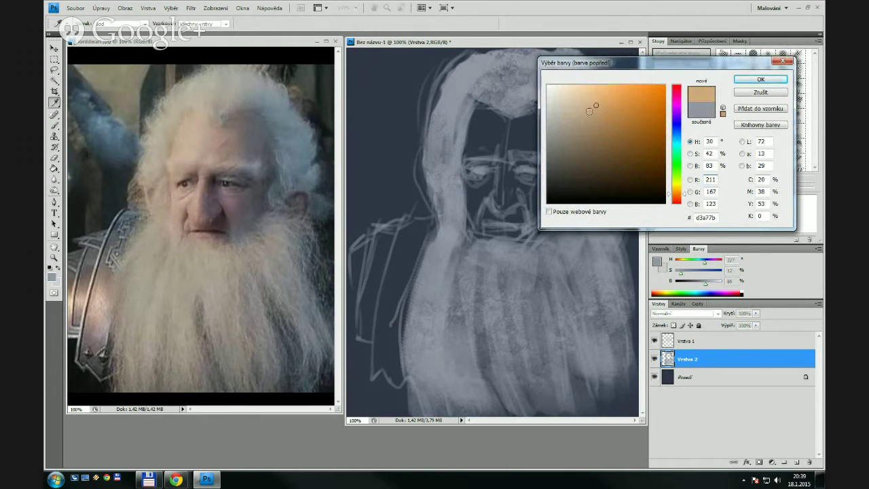
{"action": "left_click", "coordinate": [760, 83]}
Block in the forehead with a 45 px brush, and the left cheek, temple and eye area with a smaller brush
{"action": "mouse_move", "coordinate": [483, 114]}
{"action": "left_mouse_down"}
{"action": "mouse_move", "coordinate": [474, 156]}
{"action": "mouse_move", "coordinate": [481, 108]}
{"action": "mouse_move", "coordinate": [503, 123]}
{"action": "mouse_move", "coordinate": [493, 116]}
{"action": "mouse_move", "coordinate": [515, 121]}
{"action": "mouse_move", "coordinate": [537, 112]}
{"action": "mouse_move", "coordinate": [556, 140]}
{"action": "mouse_move", "coordinate": [544, 126]}
{"action": "mouse_move", "coordinate": [535, 128]}
{"action": "mouse_move", "coordinate": [549, 144]}
{"action": "mouse_move", "coordinate": [515, 141]}
{"action": "mouse_move", "coordinate": [534, 142]}
{"action": "mouse_move", "coordinate": [545, 126]}
{"action": "mouse_move", "coordinate": [487, 140]}
{"action": "left_mouse_up"}
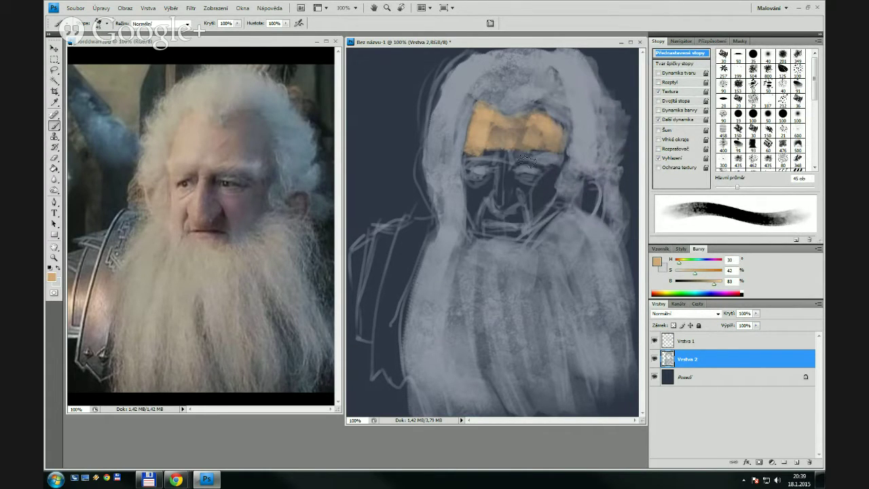
{"action": "key", "text": "bracketleft"}
{"action": "key", "text": "bracketleft"}
{"action": "mouse_move", "coordinate": [490, 176]}
{"action": "left_mouse_down"}
{"action": "mouse_move", "coordinate": [477, 202]}
{"action": "mouse_move", "coordinate": [472, 193]}
{"action": "left_mouse_up"}
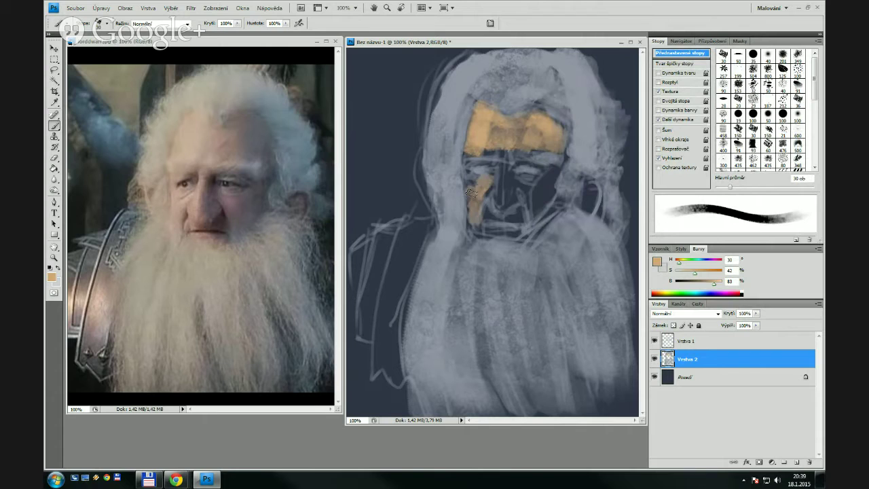
{"action": "key", "text": "bracketleft"}
{"action": "key", "text": "bracketright"}
{"action": "key", "text": "bracketright"}
{"action": "mouse_move", "coordinate": [477, 141]}
{"action": "left_mouse_down"}
{"action": "mouse_move", "coordinate": [474, 178]}
{"action": "mouse_move", "coordinate": [474, 197]}
{"action": "mouse_move", "coordinate": [494, 152]}
{"action": "mouse_move", "coordinate": [481, 190]}
{"action": "mouse_move", "coordinate": [482, 223]}
{"action": "left_mouse_up"}
{"action": "key", "text": "bracketright"}
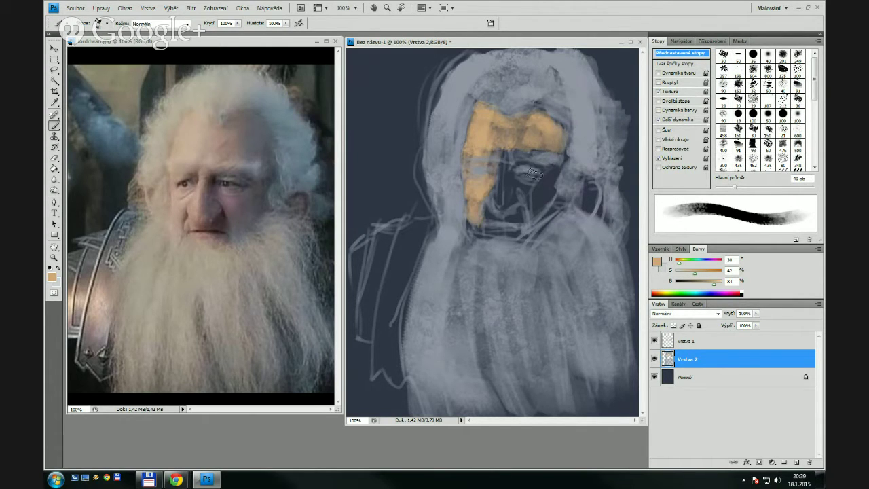
Block in the nose with a 25 px brush and the skin around the mouth at 15 px
{"action": "key", "text": "bracketleft"}
{"action": "key", "text": "bracketleft"}
{"action": "key", "text": "bracketleft"}
{"action": "left_click_drag", "start_coordinate": [504, 157], "coordinate": [499, 203]}
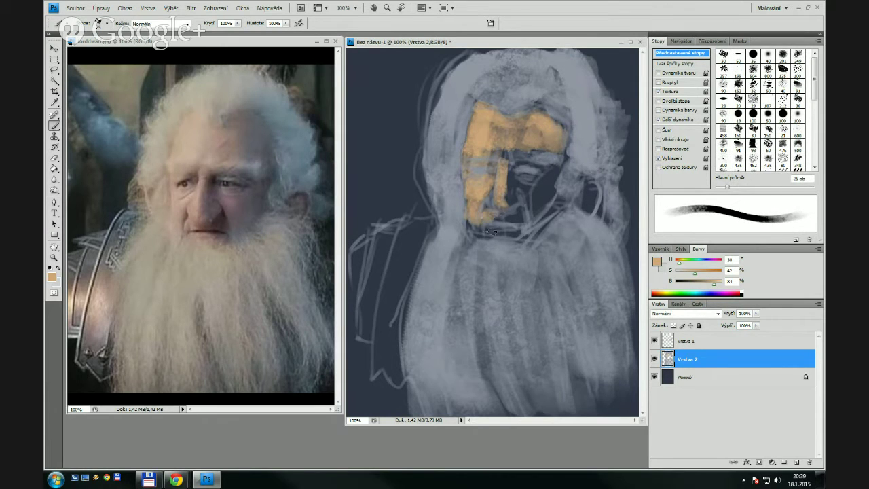
{"action": "key", "text": "bracketleft"}
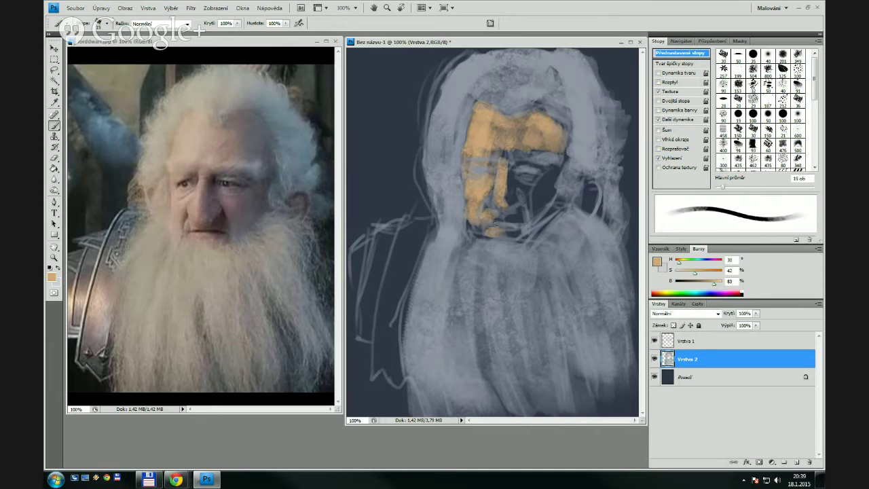
{"action": "key", "text": "bracketleft"}
Start the skin tone under the right eye and on the right cheek, enlarging the brush from 20 to 30 px
{"action": "key", "text": "bracketright"}
{"action": "key", "text": "bracketright"}
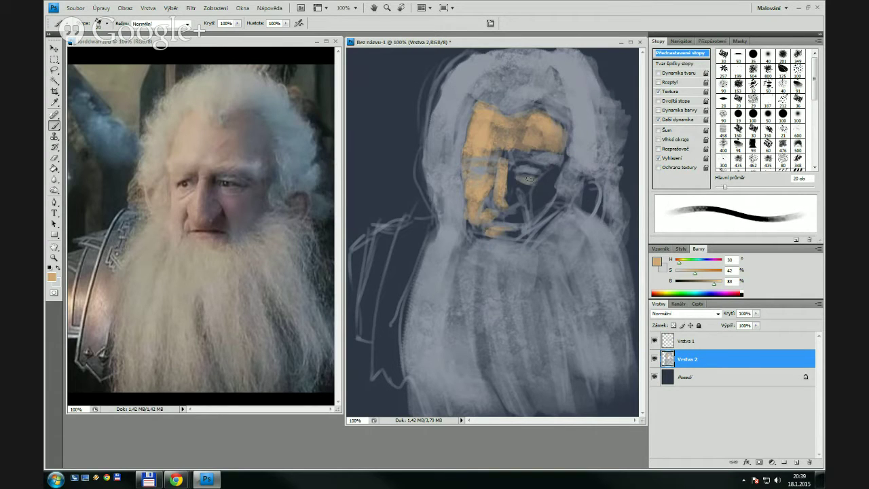
{"action": "key", "text": "bracketright"}
{"action": "key", "text": "bracketright"}
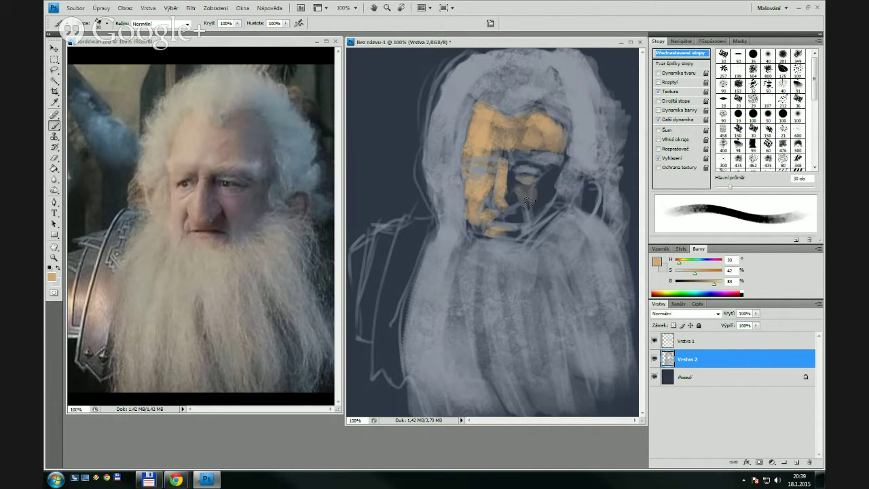
Change the foreground colour to a reddish skin tone, H 13, S 47, B 80, and return to the brush
{"action": "left_click", "coordinate": [657, 262]}
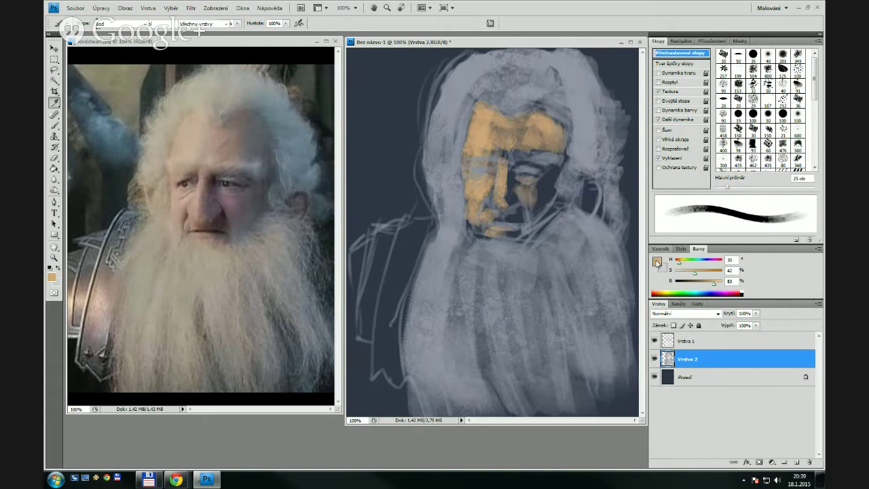
{"action": "left_click_drag", "start_coordinate": [647, 113], "coordinate": [614, 128]}
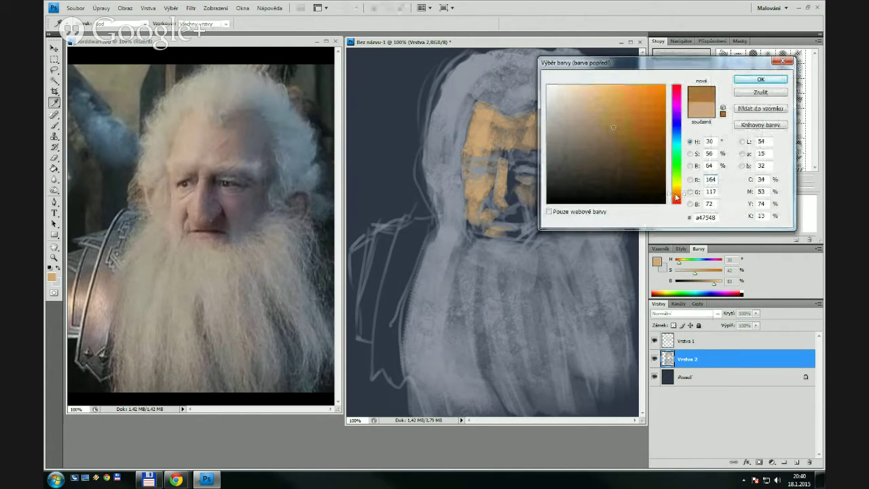
{"action": "left_click_drag", "start_coordinate": [677, 197], "coordinate": [676, 200]}
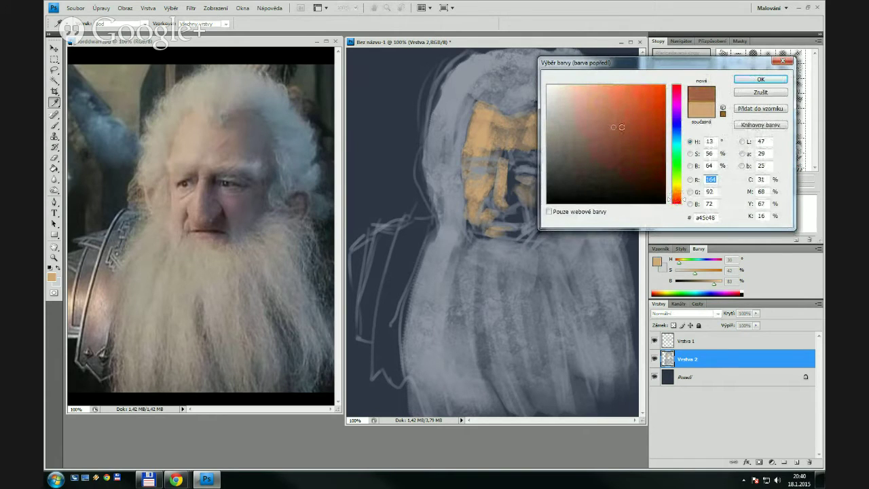
{"action": "left_click_drag", "start_coordinate": [621, 112], "coordinate": [602, 108]}
{"action": "left_click", "coordinate": [744, 80]}
{"action": "key", "text": "b"}
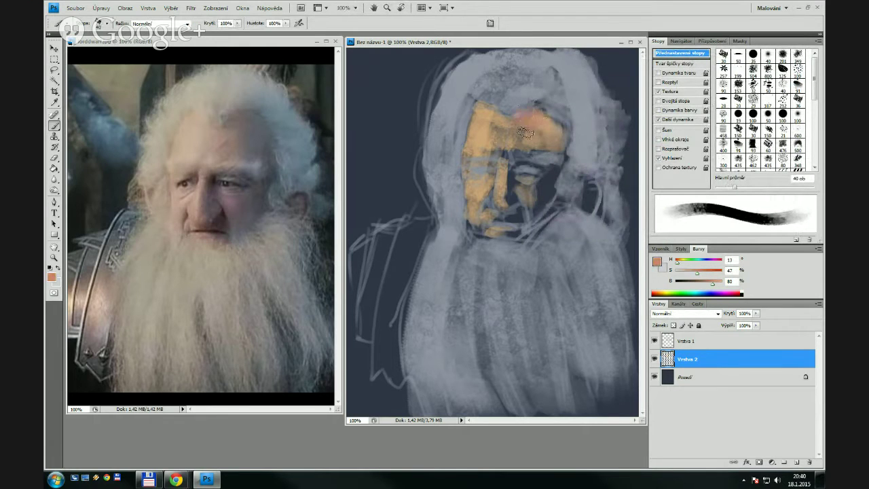
Paint the reddish tone over the forehead's right part, right cheek and shaded side of the nose with a 40 to 20 px brush
{"action": "mouse_move", "coordinate": [528, 195]}
{"action": "left_mouse_down"}
{"action": "mouse_move", "coordinate": [543, 182]}
{"action": "mouse_move", "coordinate": [536, 198]}
{"action": "mouse_move", "coordinate": [547, 183]}
{"action": "mouse_move", "coordinate": [530, 222]}
{"action": "left_mouse_up"}
{"action": "key", "text": "bracketleft"}
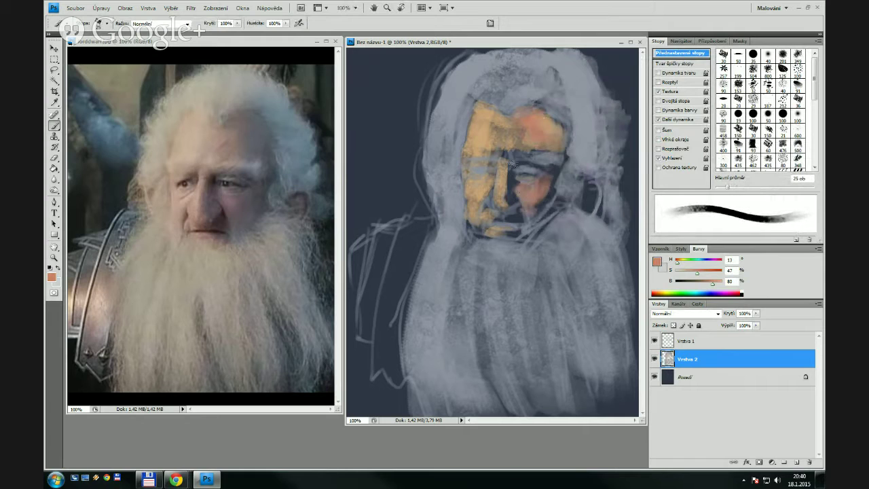
{"action": "key", "text": "bracketleft"}
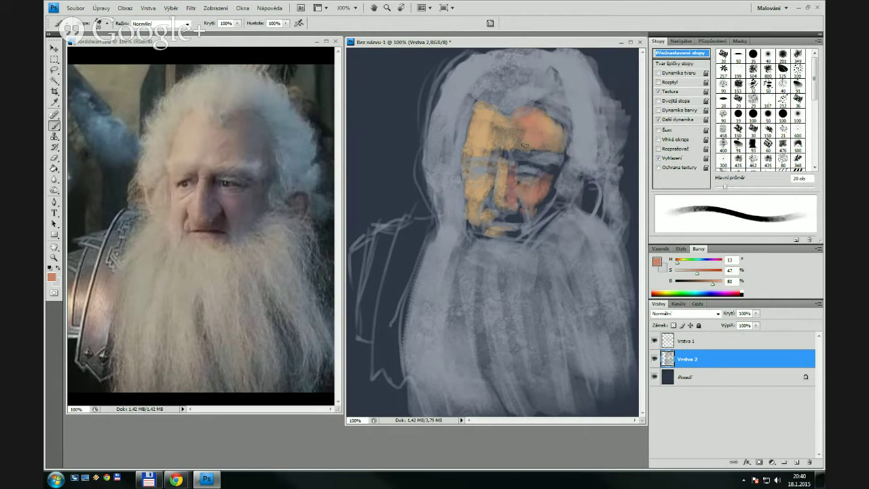
{"action": "key", "text": "bracketright"}
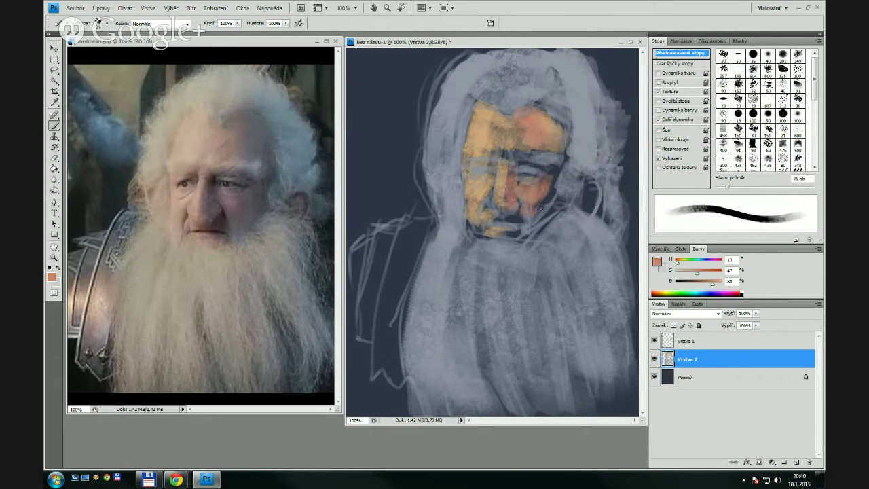
{"action": "key", "text": "bracketleft"}
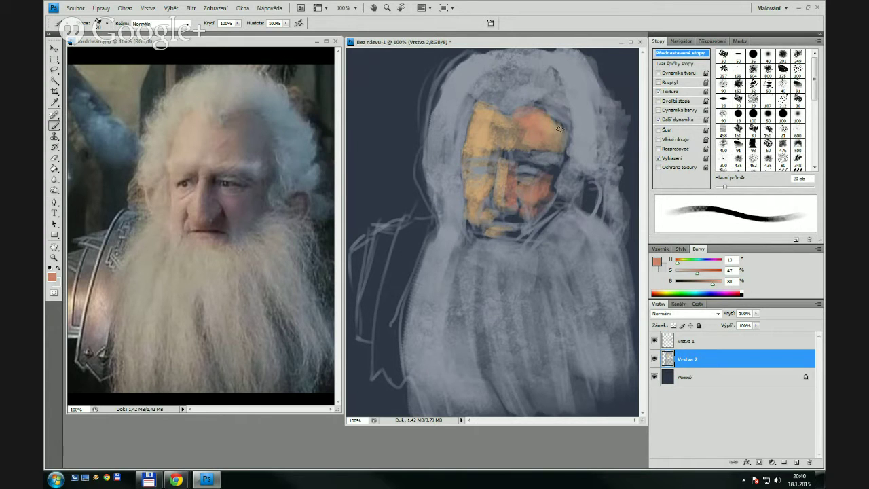
Change the foreground colour to a medium brown, H 28, S 37, B 51
{"action": "left_click", "coordinate": [657, 263]}
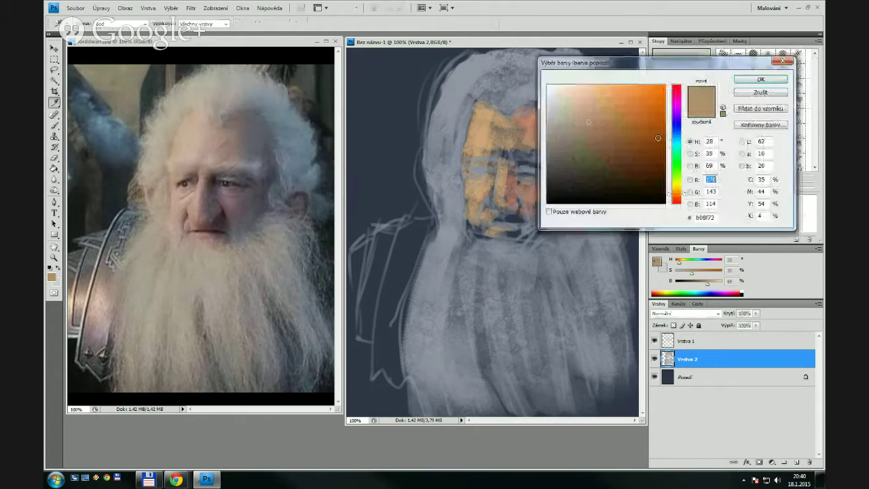
{"action": "left_click_drag", "start_coordinate": [588, 122], "coordinate": [590, 143]}
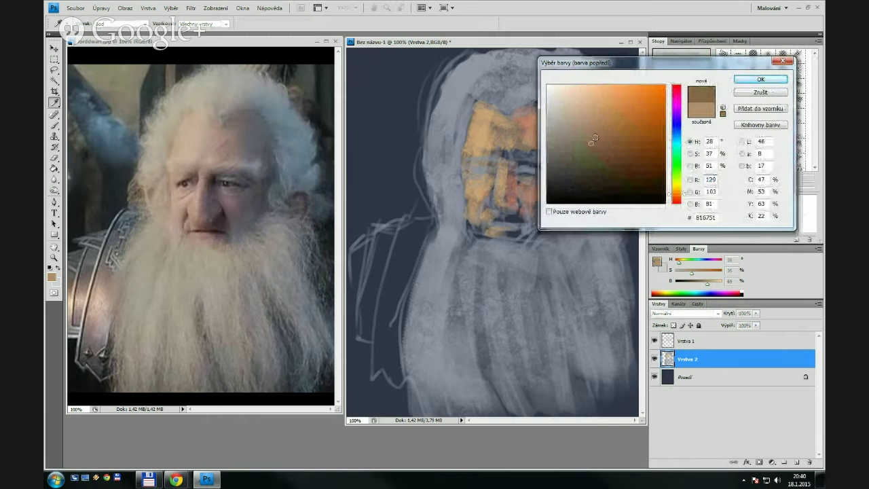
{"action": "left_click", "coordinate": [741, 81]}
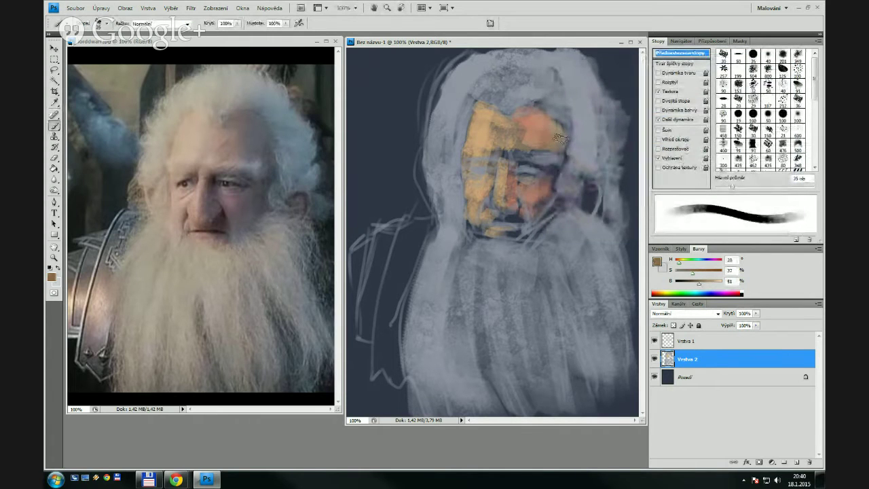
Paint the brown along the forehead's right edge and around the right eye and temple with a 35 px brush
{"action": "key", "text": "bracketright"}
{"action": "mouse_move", "coordinate": [551, 110]}
{"action": "left_mouse_down"}
{"action": "mouse_move", "coordinate": [563, 124]}
{"action": "mouse_move", "coordinate": [551, 118]}
{"action": "left_mouse_up"}
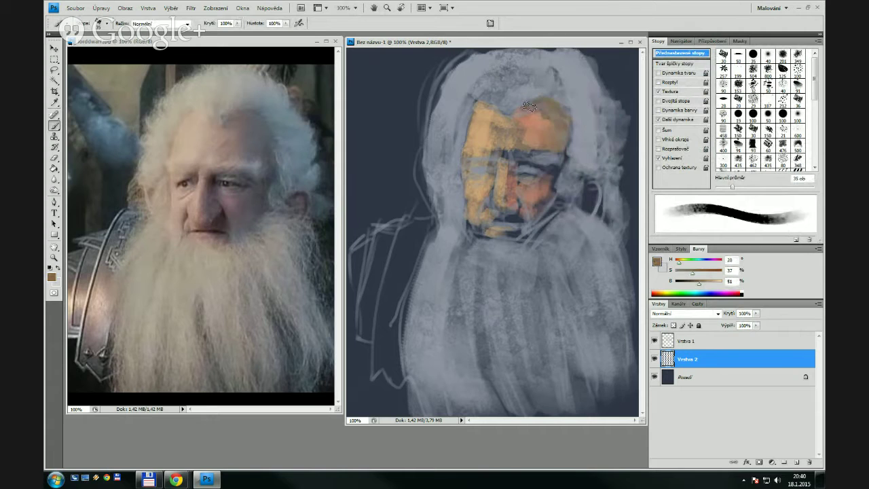
{"action": "key", "text": "bracketleft"}
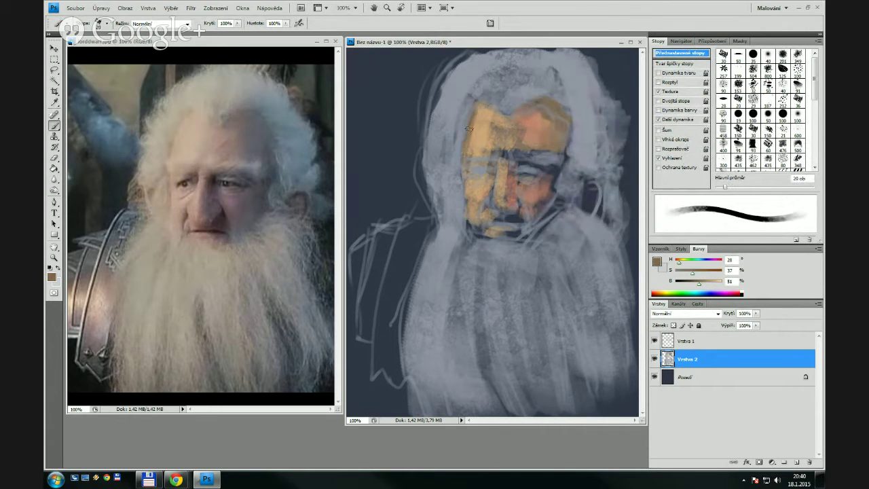
{"action": "key", "text": "bracketright"}
{"action": "key", "text": "bracketright"}
{"action": "key", "text": "bracketright"}
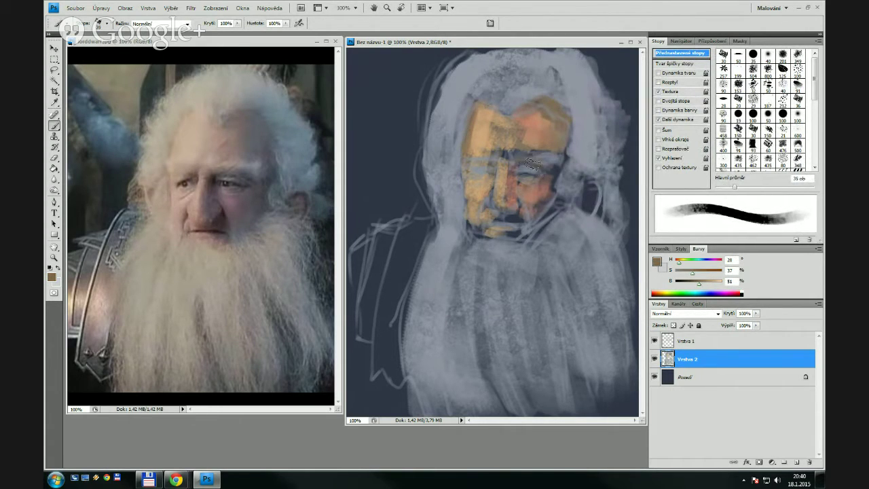
{"action": "left_click_drag", "start_coordinate": [546, 165], "coordinate": [555, 185]}
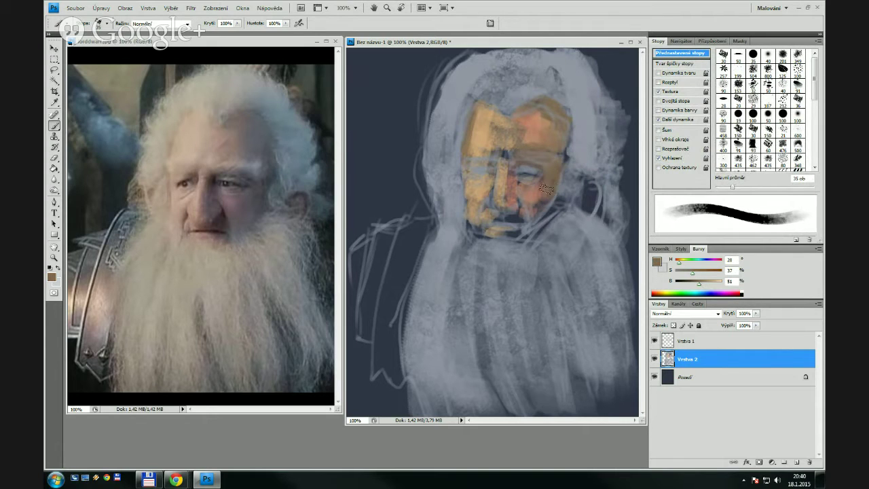
Shade the outer right cheek in brown and fill in the right ear with a 25 px brush
{"action": "key", "text": "bracketleft"}
{"action": "key", "text": "bracketright"}
{"action": "key", "text": "bracketleft"}
{"action": "key", "text": "bracketleft"}
{"action": "left_click_drag", "start_coordinate": [587, 208], "coordinate": [590, 187]}
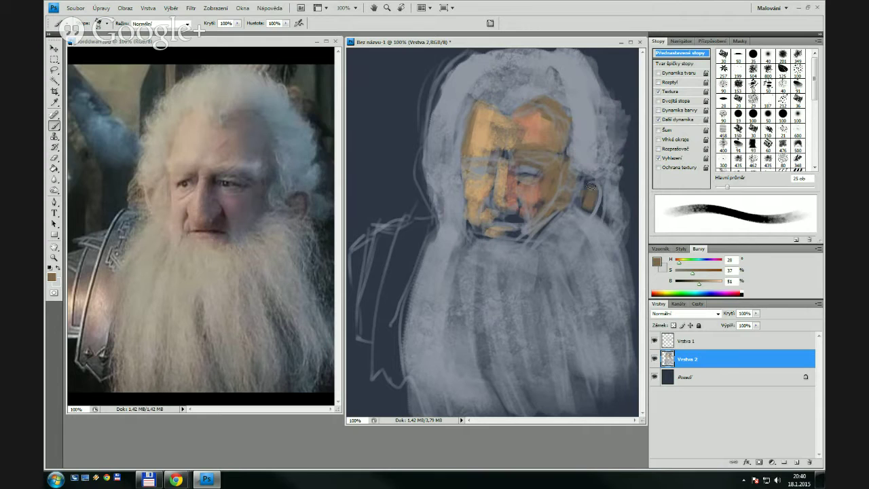
Add brown shading around the mouth, nose, left cheek and brows, varying the brush between 10 and 35 px
{"action": "key", "text": "bracketleft"}
{"action": "key", "text": "bracketleft"}
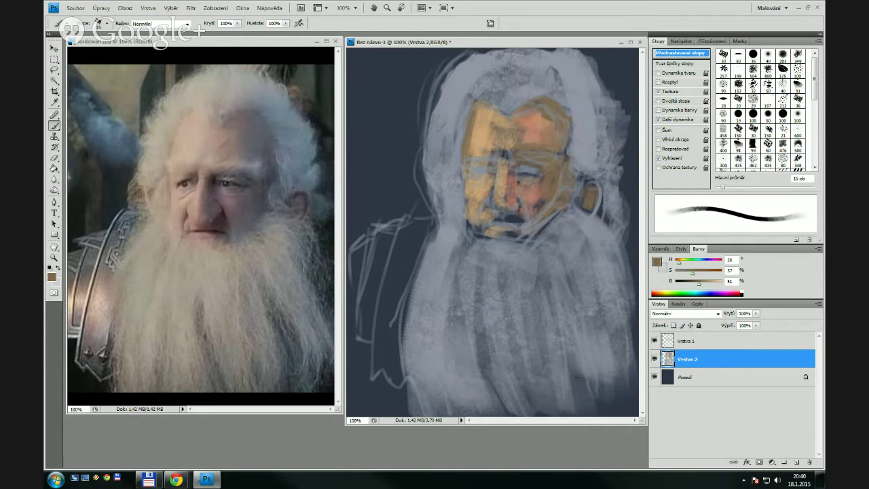
{"action": "key", "text": "bracketleft"}
{"action": "key", "text": "bracketleft"}
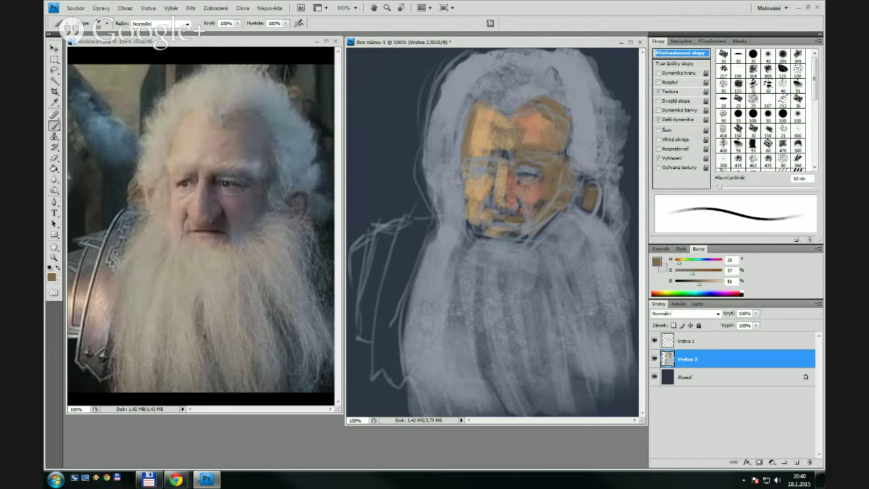
{"action": "key", "text": "bracketright"}
{"action": "key", "text": "bracketright"}
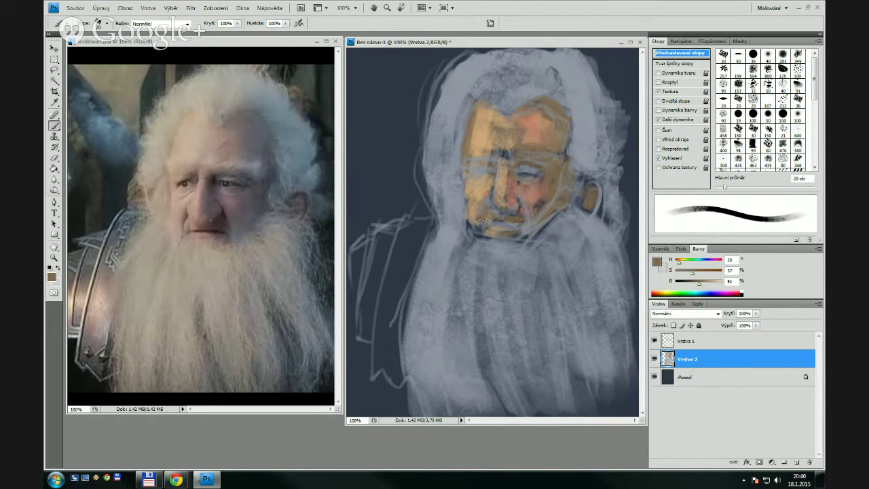
{"action": "key", "text": "bracketright"}
{"action": "key", "text": "bracketright"}
{"action": "key", "text": "bracketright"}
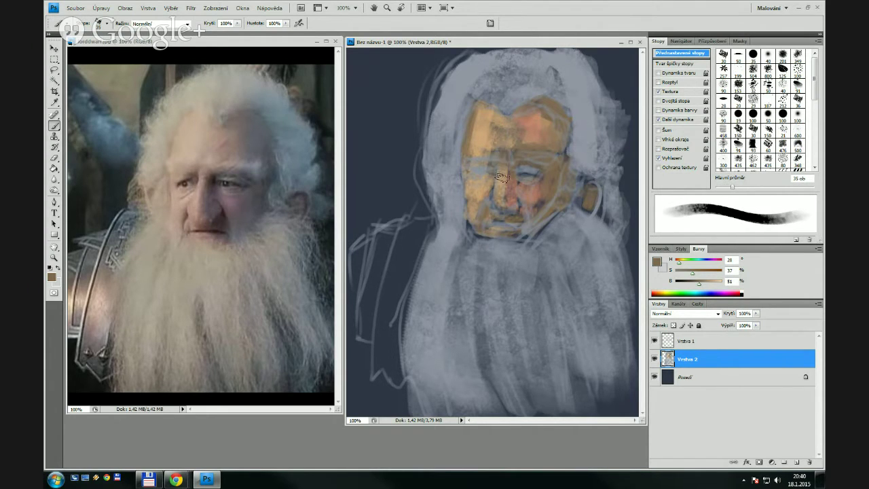
{"action": "key", "text": "bracketleft"}
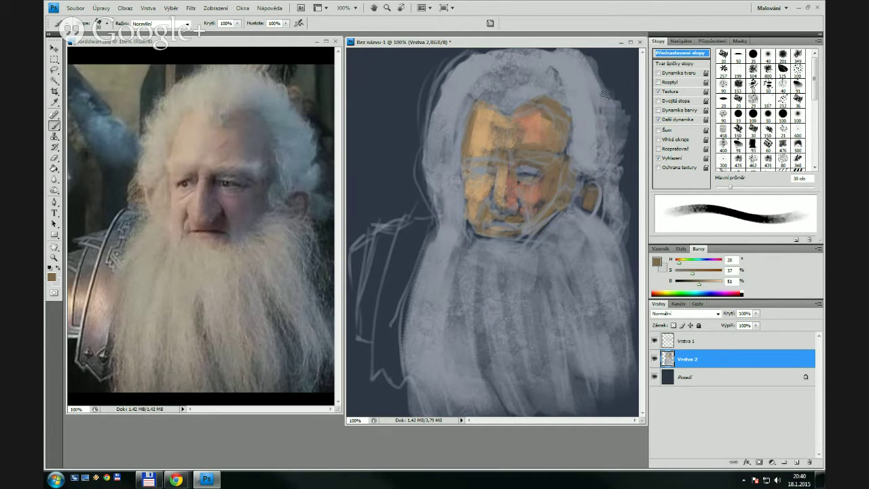
Trim the outer hair contour on both sides of the head with a 50 px eraser, and enlarge the eraser to 70 px
{"action": "key", "text": "e"}
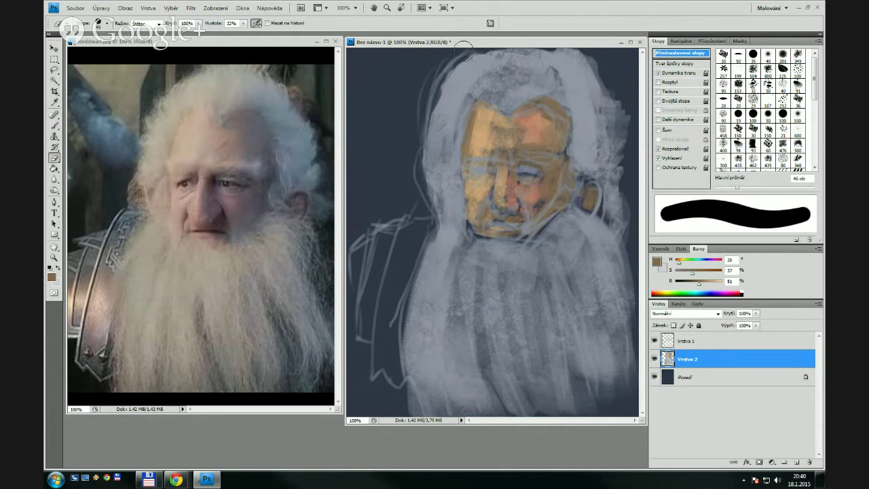
{"action": "key", "text": "bracketright"}
{"action": "mouse_move", "coordinate": [475, 52]}
{"action": "left_mouse_down"}
{"action": "mouse_move", "coordinate": [443, 74]}
{"action": "mouse_move", "coordinate": [444, 83]}
{"action": "mouse_move", "coordinate": [453, 71]}
{"action": "mouse_move", "coordinate": [445, 83]}
{"action": "mouse_move", "coordinate": [455, 70]}
{"action": "mouse_move", "coordinate": [425, 118]}
{"action": "mouse_move", "coordinate": [430, 95]}
{"action": "left_mouse_up"}
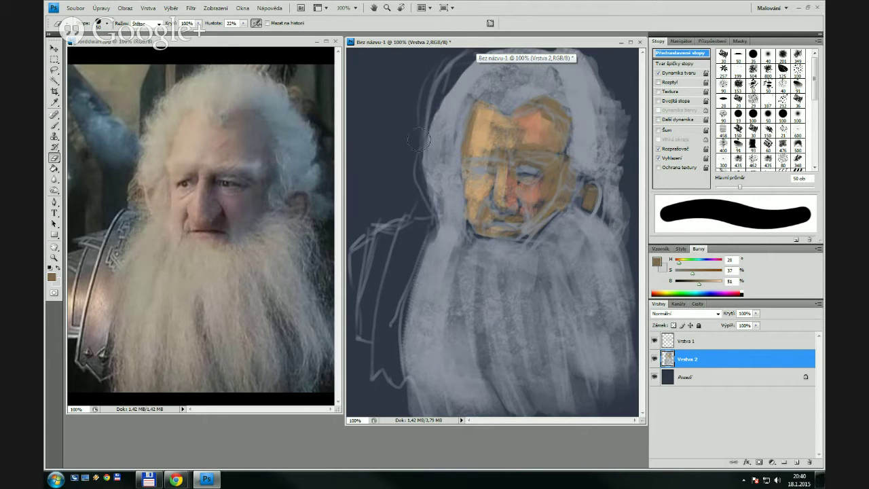
{"action": "left_click_drag", "start_coordinate": [418, 140], "coordinate": [432, 204]}
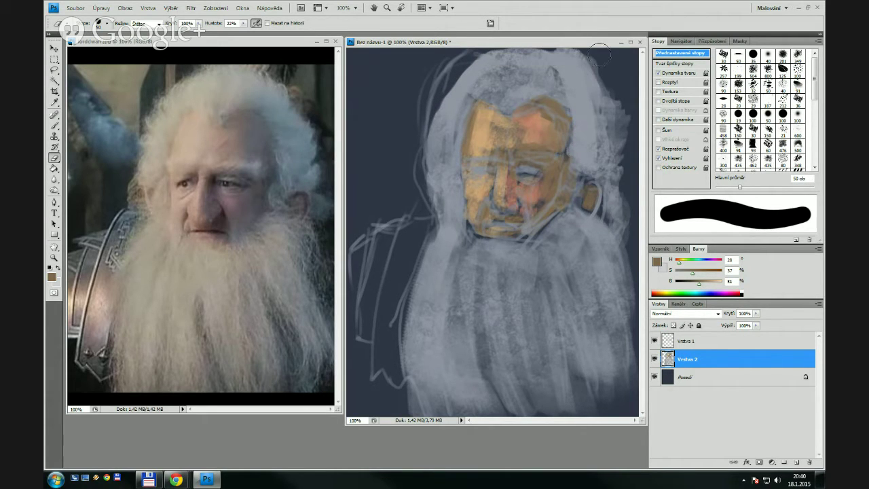
{"action": "left_click_drag", "start_coordinate": [600, 55], "coordinate": [616, 105]}
{"action": "left_click_drag", "start_coordinate": [625, 111], "coordinate": [626, 142]}
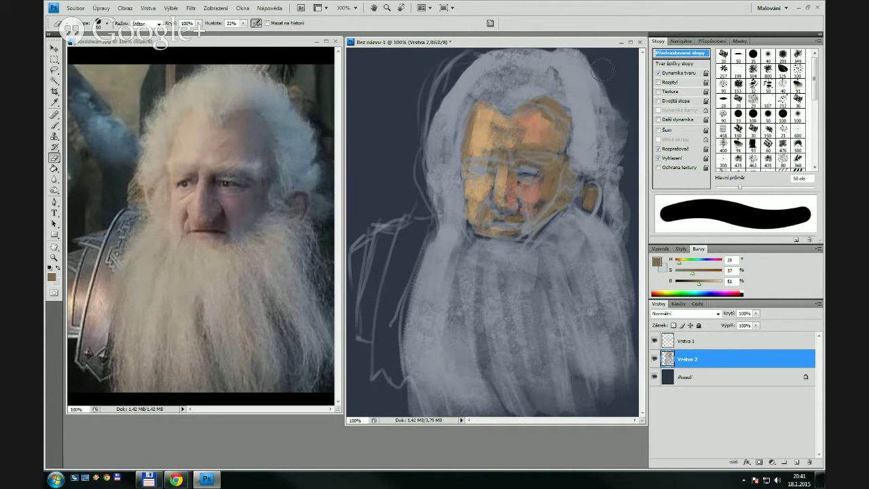
{"action": "key", "text": "bracketleft"}
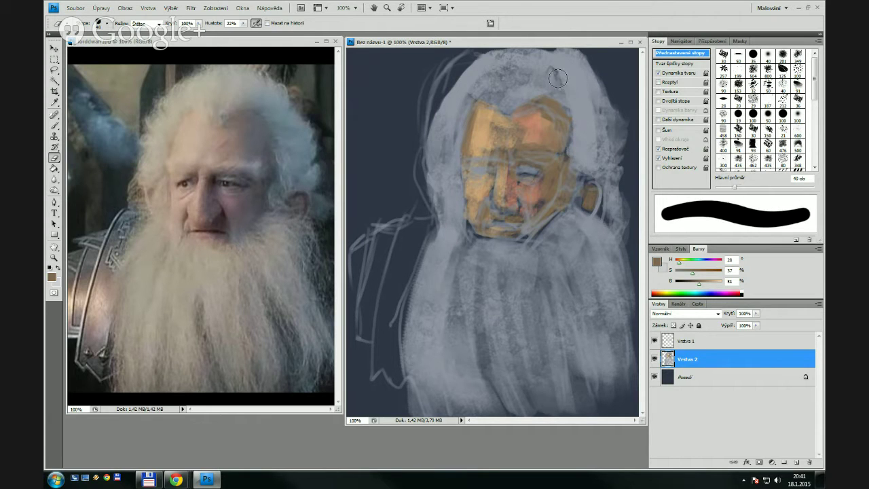
{"action": "key", "text": "bracketright"}
{"action": "key", "text": "bracketright"}
{"action": "key", "text": "bracketright"}
{"action": "key", "text": "bracketright"}
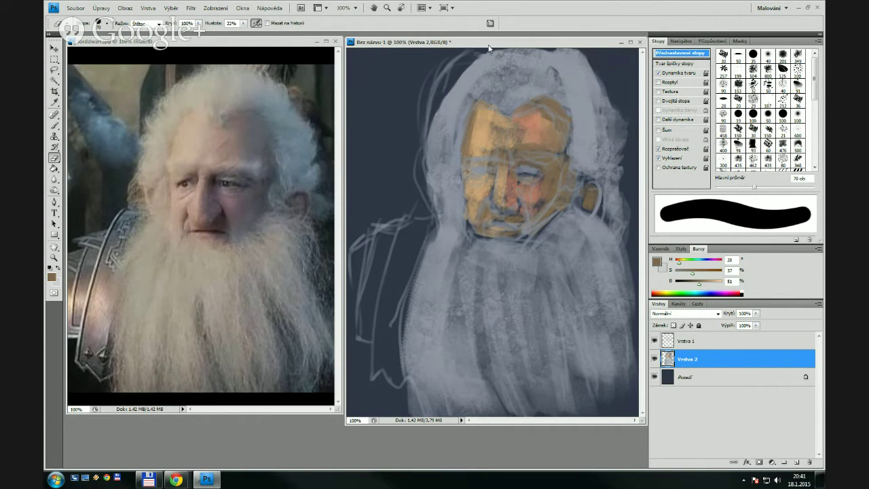
Float the painting's window beside the reference photo again and reduce the eraser to 45 px
{"action": "mouse_move", "coordinate": [475, 43]}
{"action": "left_mouse_down"}
{"action": "mouse_move", "coordinate": [459, 56]}
{"action": "mouse_move", "coordinate": [483, 40]}
{"action": "left_mouse_up"}
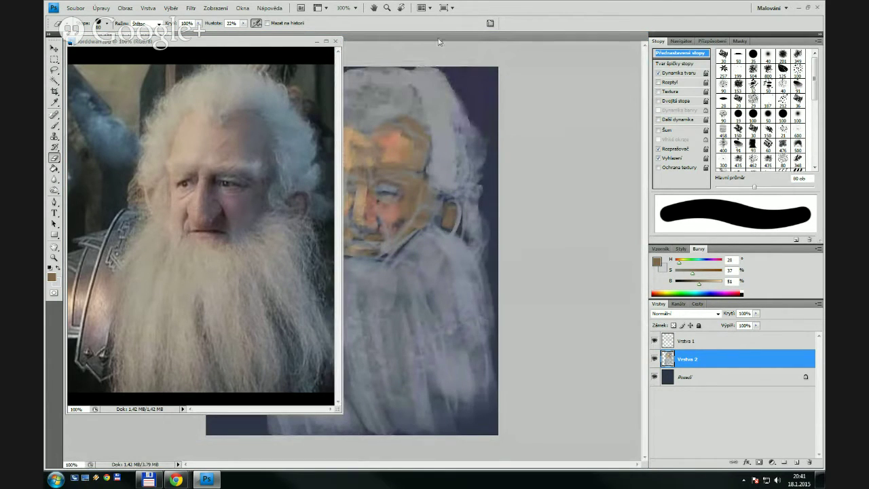
{"action": "left_click_drag", "start_coordinate": [440, 39], "coordinate": [439, 59]}
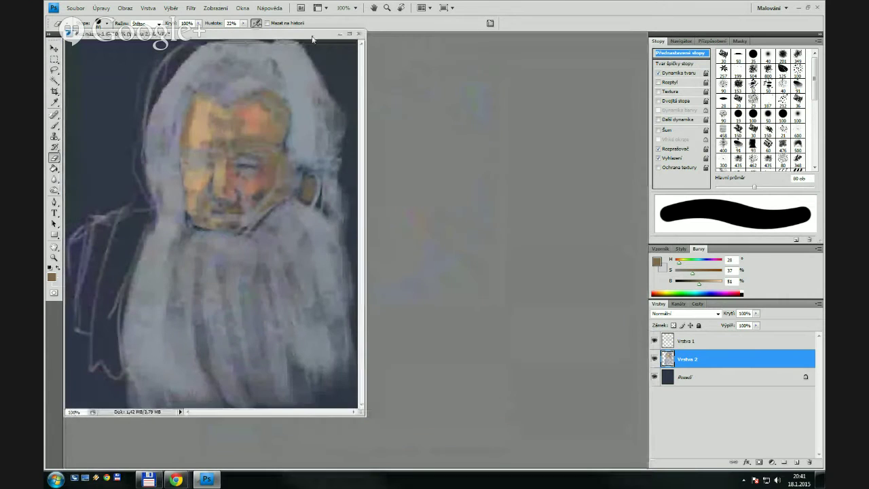
{"action": "mouse_move", "coordinate": [308, 35]}
{"action": "left_mouse_down"}
{"action": "mouse_move", "coordinate": [514, 53]}
{"action": "mouse_move", "coordinate": [588, 47]}
{"action": "left_mouse_up"}
{"action": "key", "text": "["}
{"action": "key", "text": "["}
{"action": "key", "text": "["}
{"action": "key", "text": "["}
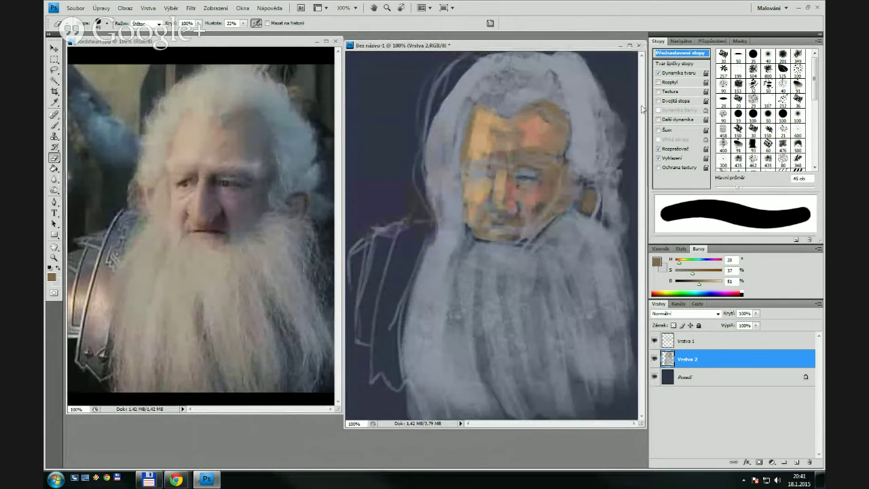
Change the foreground colour to a dark brown, H 28, S 35, B 34
{"action": "left_click", "coordinate": [657, 262]}
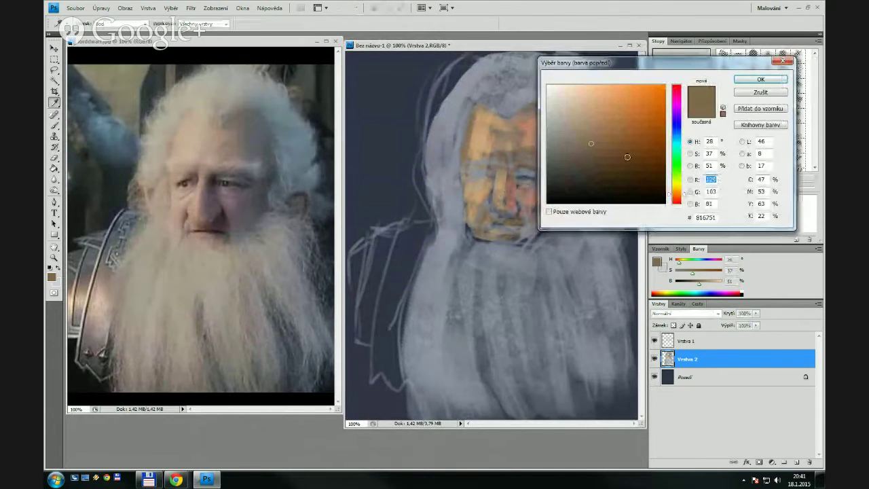
{"action": "left_click", "coordinate": [588, 163]}
{"action": "left_click", "coordinate": [760, 80]}
Try erasing along the forehead's upper right hairline with a 20 px eraser and undo the stroke
{"action": "key", "text": "e"}
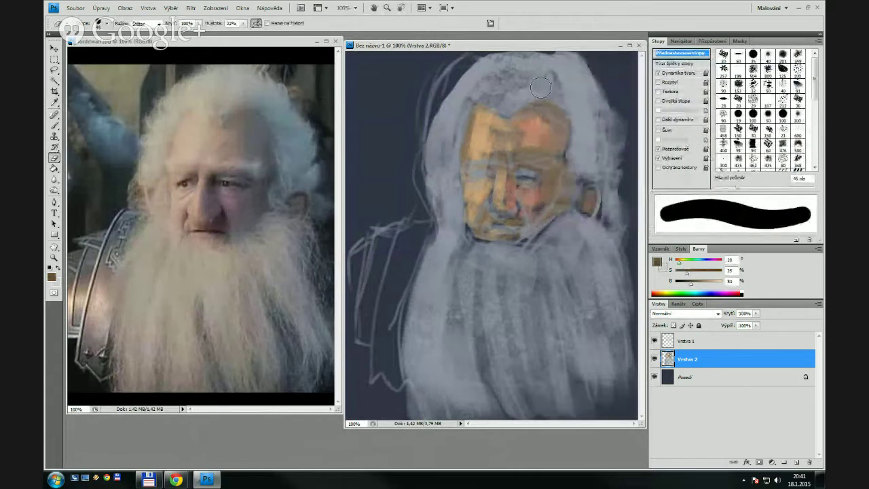
{"action": "key", "text": "bracketleft"}
{"action": "key", "text": "bracketleft"}
{"action": "key", "text": "bracketleft"}
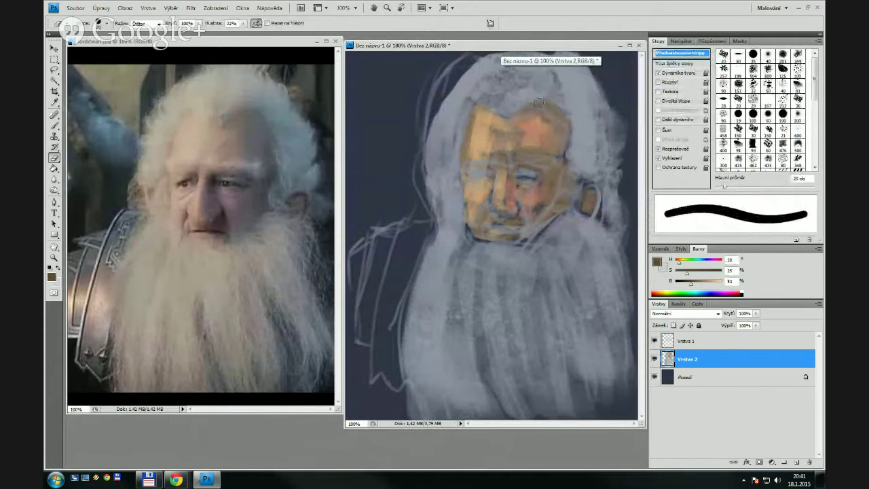
{"action": "left_click_drag", "start_coordinate": [536, 102], "coordinate": [559, 105]}
{"action": "key", "text": "ctrl+z"}
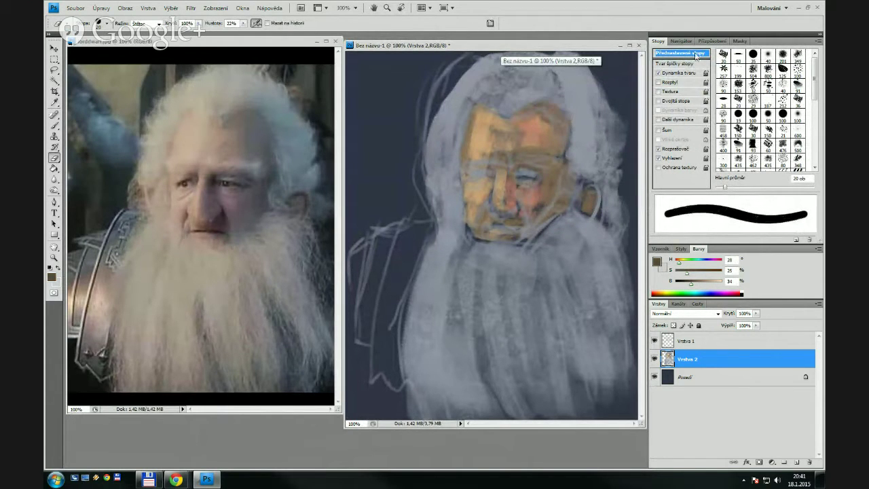
Give the eraser the textured 30 px brush preset and soften the forehead's right edge at 40 to 45 px
{"action": "left_click", "coordinate": [722, 55]}
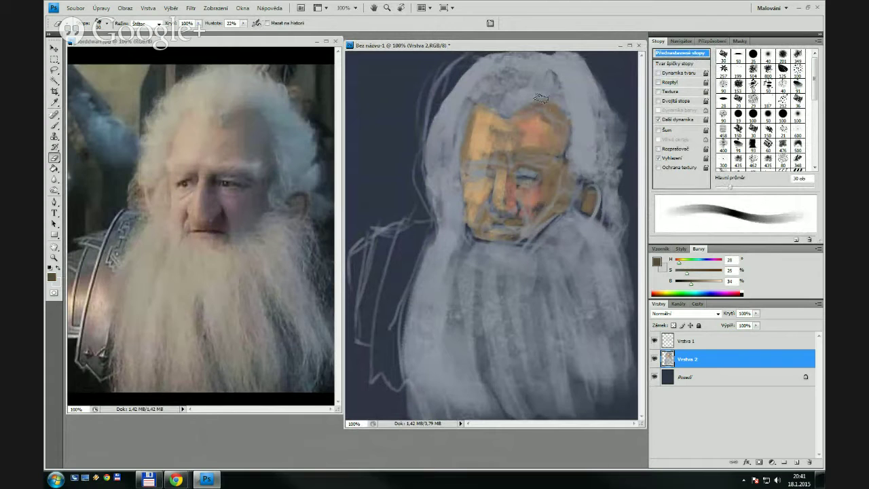
{"action": "key", "text": "bracketright"}
{"action": "key", "text": "bracketright"}
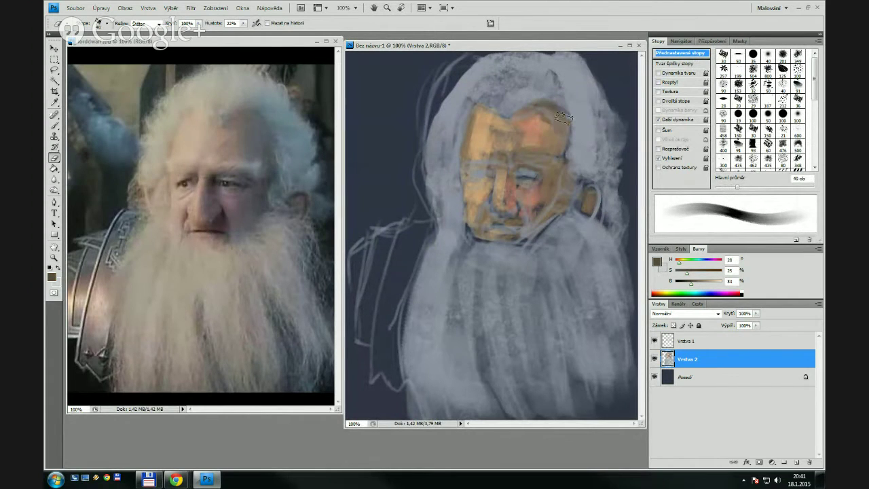
{"action": "key", "text": "bracketright"}
{"action": "left_click_drag", "start_coordinate": [575, 132], "coordinate": [576, 153]}
{"action": "left_click_drag", "start_coordinate": [556, 115], "coordinate": [560, 141]}
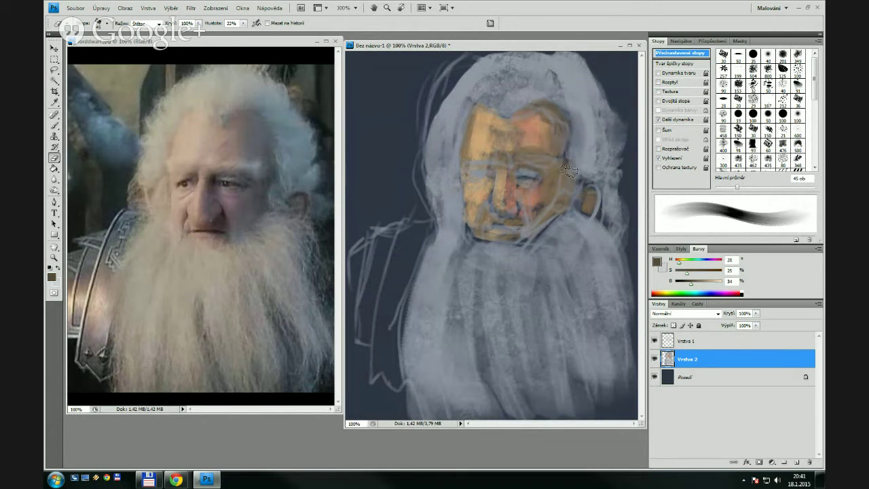
Lightly erase the right temple at 35 px and the outer right cheek at 30 px
{"action": "key", "text": "bracketleft"}
{"action": "key", "text": "bracketleft"}
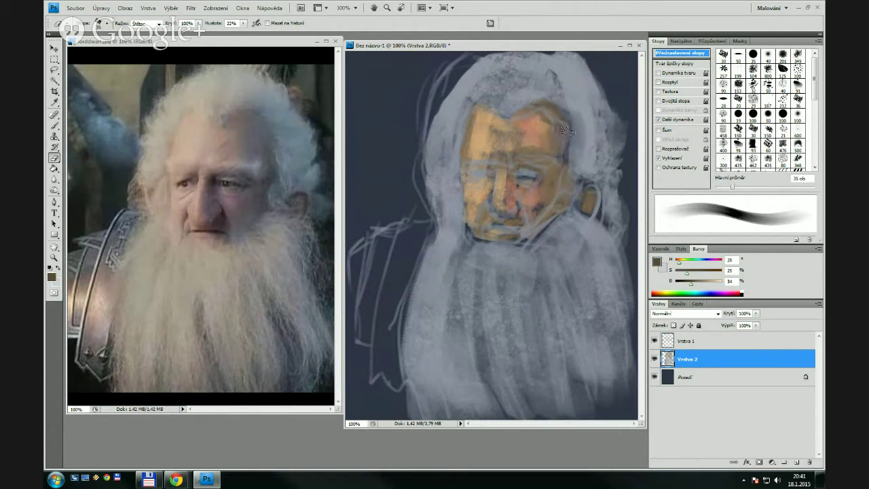
{"action": "left_click_drag", "start_coordinate": [561, 141], "coordinate": [553, 111]}
{"action": "key", "text": "bracketleft"}
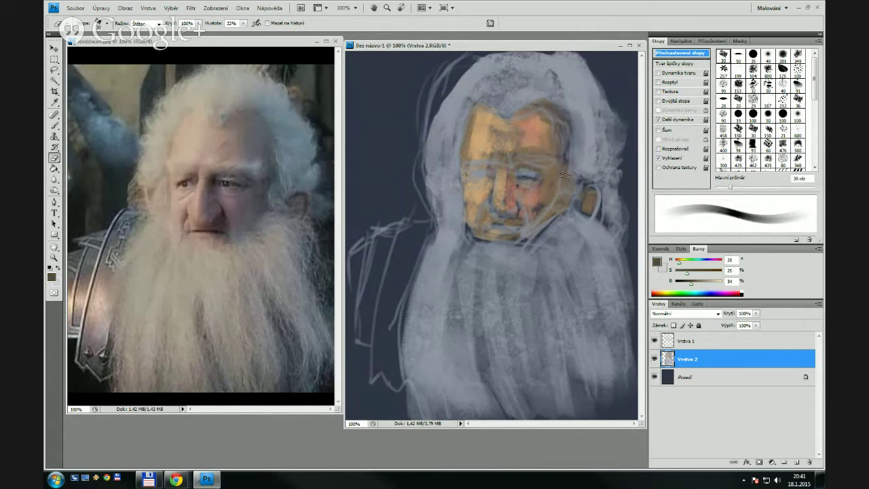
{"action": "left_click_drag", "start_coordinate": [568, 167], "coordinate": [567, 206]}
Return to the brush and darken the right temple with the dark brown, reducing the brush from 30 to 15 px
{"action": "key", "text": "b"}
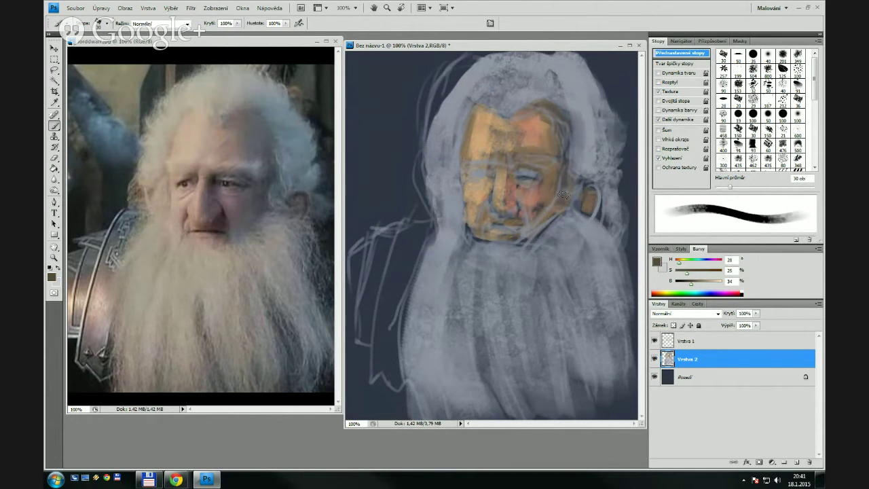
{"action": "left_click_drag", "start_coordinate": [563, 123], "coordinate": [559, 139]}
{"action": "key", "text": "bracketleft"}
{"action": "key", "text": "bracketleft"}
{"action": "key", "text": "bracketleft"}
{"action": "key", "text": "bracketright"}
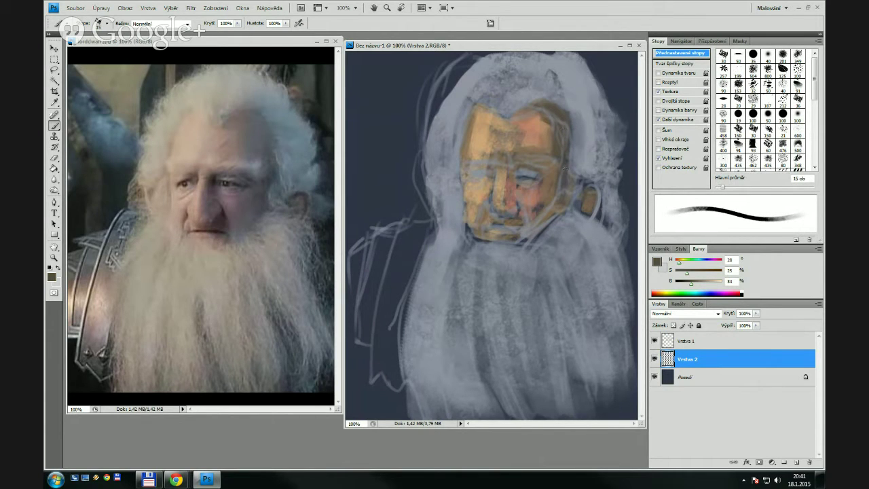
Paint dark brown shading on the outer right cheek at 20 px and above the right eye at 15 px
{"action": "key", "text": "bracketright"}
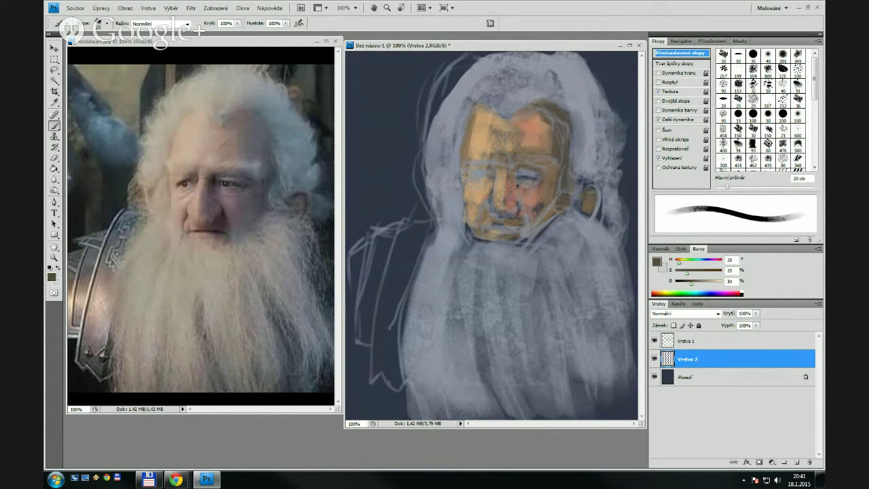
{"action": "key", "text": "bracketright"}
{"action": "key", "text": "bracketleft"}
{"action": "key", "text": "bracketleft"}
{"action": "left_click_drag", "start_coordinate": [543, 164], "coordinate": [522, 163]}
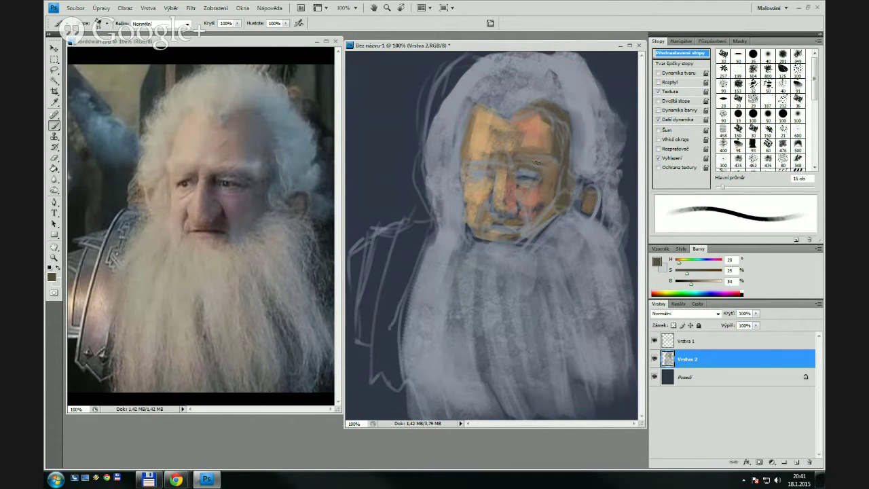
Shift the painting's window slightly down and shade the brow and the nose's right side with dark brown, varying the brush from 15 to 35 px
{"action": "key", "text": "bracketright"}
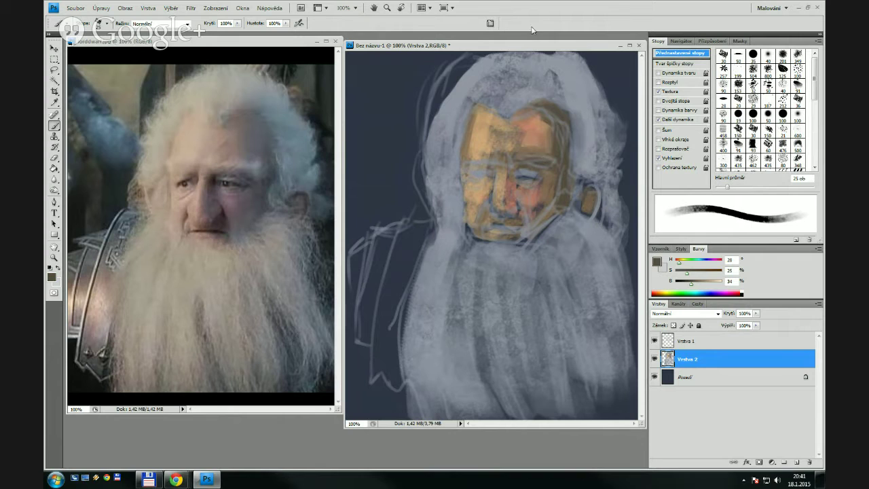
{"action": "left_click_drag", "start_coordinate": [518, 48], "coordinate": [519, 52]}
{"action": "key", "text": "bracketright"}
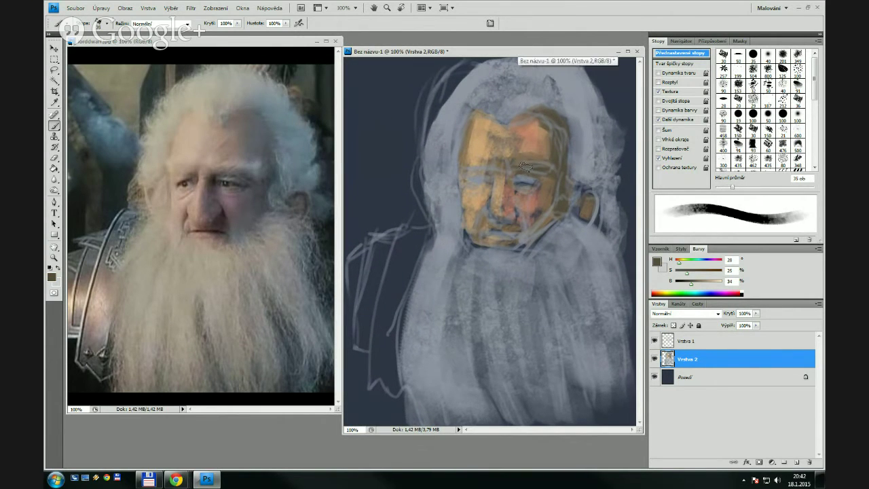
{"action": "key", "text": "bracketleft"}
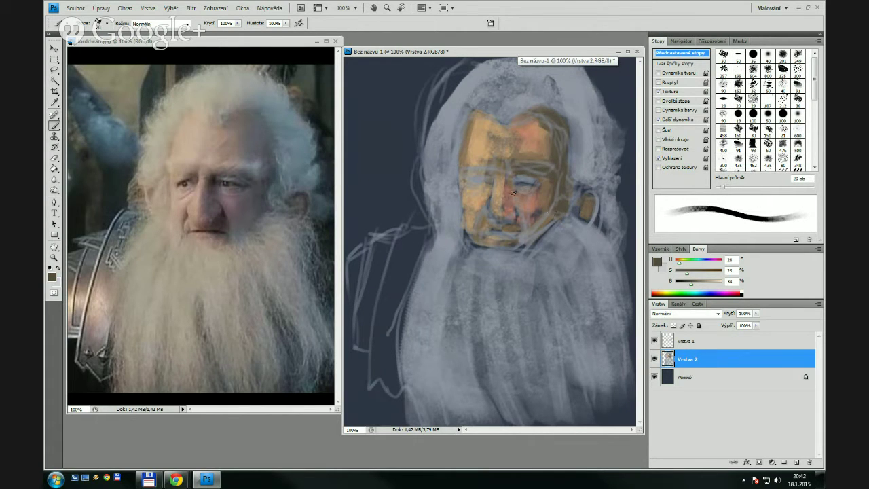
{"action": "key", "text": "bracketleft"}
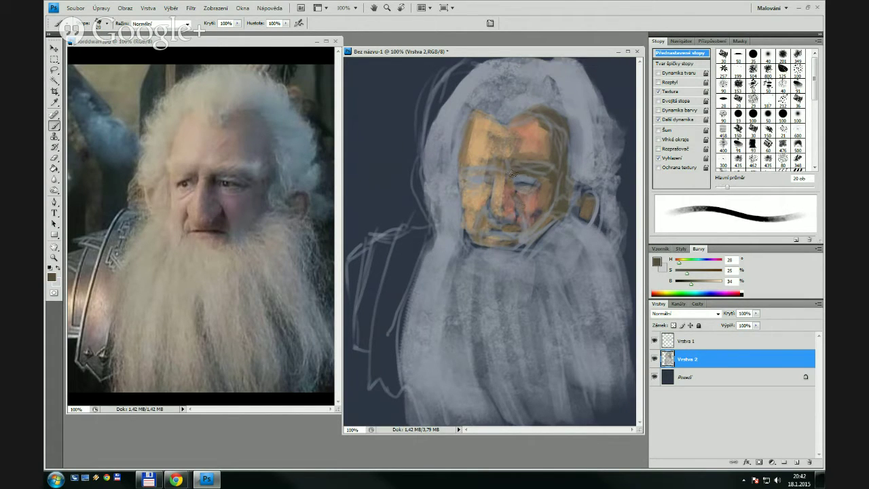
{"action": "key", "text": "bracketright"}
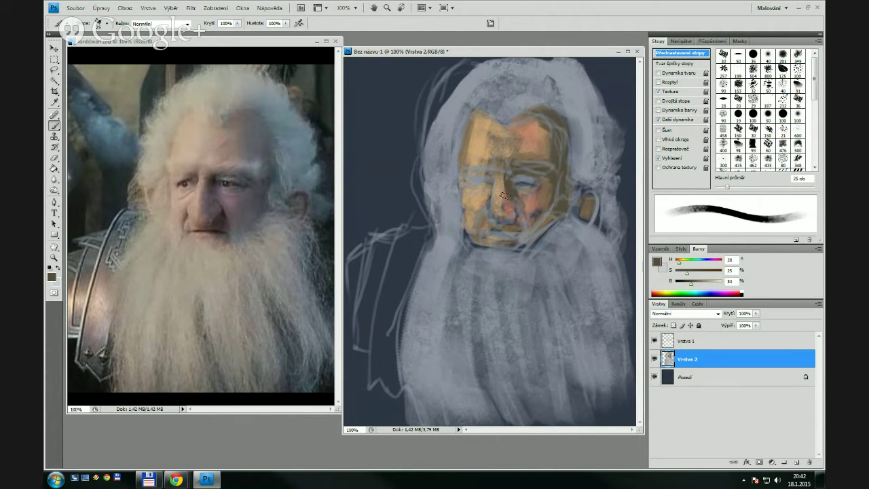
{"action": "left_click_drag", "start_coordinate": [504, 179], "coordinate": [509, 203]}
{"action": "key", "text": "bracketleft"}
{"action": "key", "text": "bracketleft"}
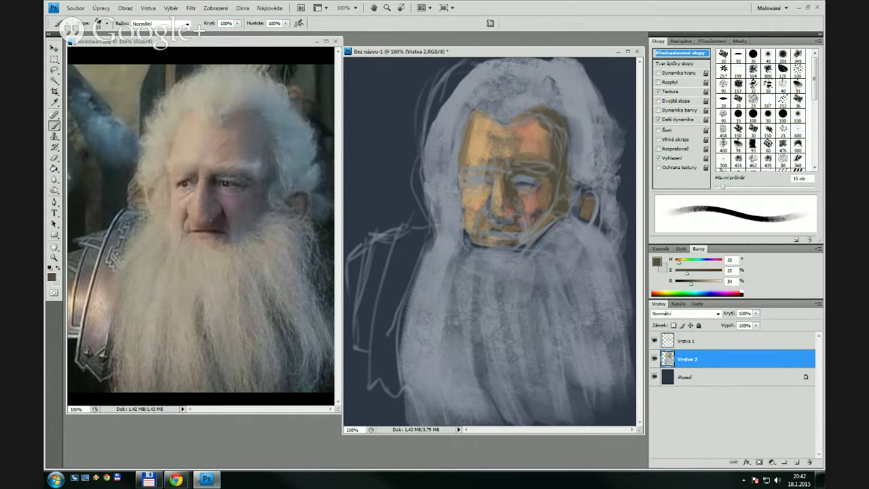
Paint brown shading around the mouth and below the nose, starting with a 20 px brush
{"action": "key", "text": "bracketright"}
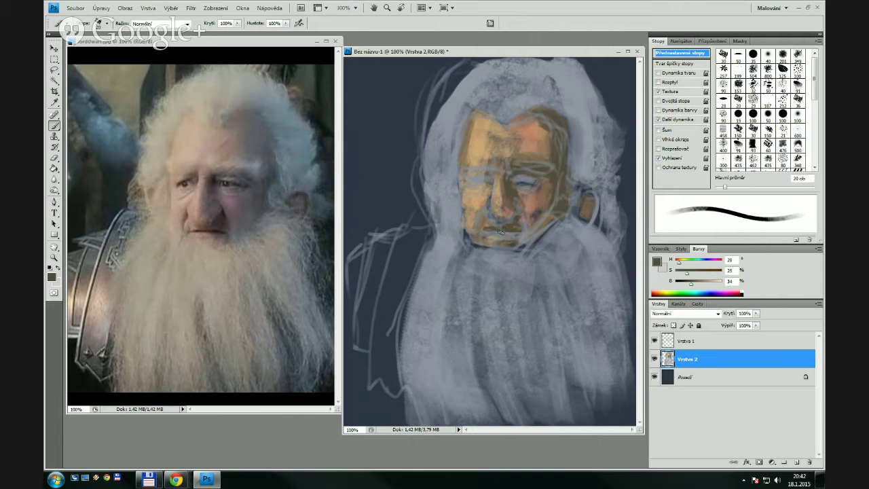
{"action": "key", "text": "bracketright"}
{"action": "key", "text": "bracketright"}
{"action": "key", "text": "bracketleft"}
{"action": "key", "text": "bracketleft"}
{"action": "key", "text": "bracketleft"}
Darken the left eye at 10 to 20 px and add brown shading under the nose and on the lower right cheek at 20 px
{"action": "key", "text": "bracketright"}
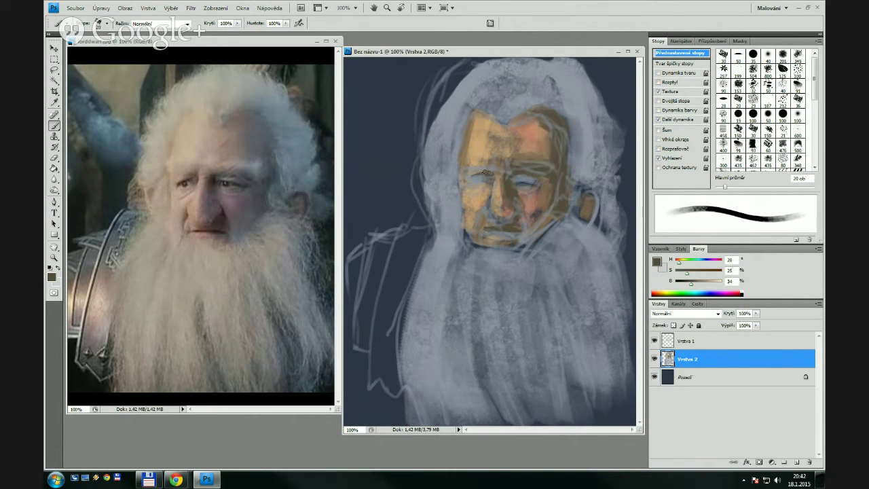
{"action": "key", "text": "bracketleft"}
{"action": "key", "text": "bracketleft"}
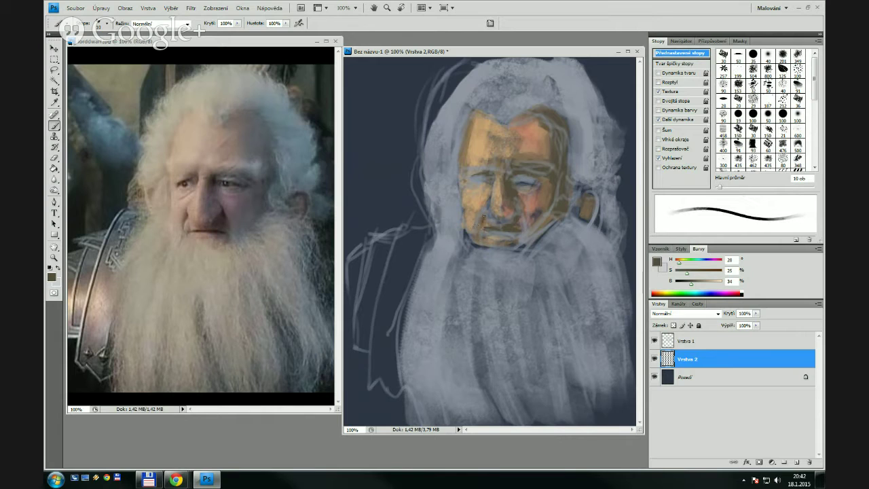
{"action": "key", "text": "bracketright"}
{"action": "key", "text": "bracketright"}
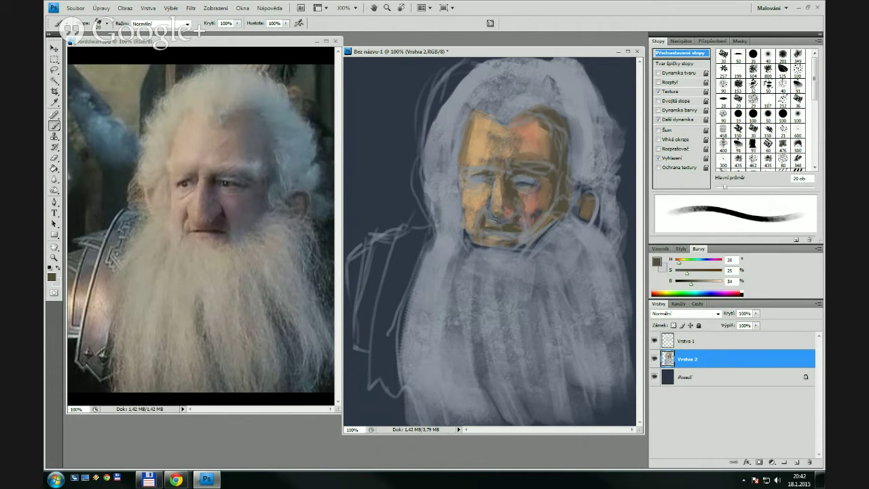
{"action": "left_click_drag", "start_coordinate": [533, 222], "coordinate": [544, 228]}
View the painting and the reference photo side by side at 50% zoom
{"action": "key", "text": "z"}
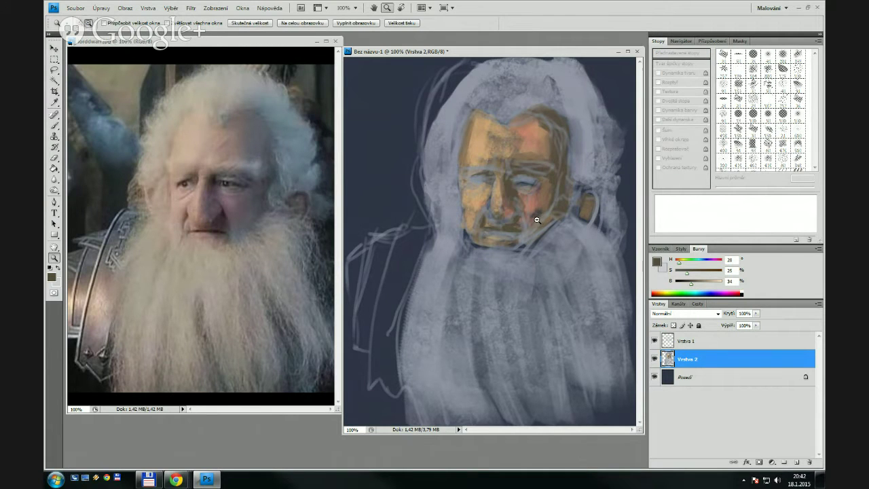
{"action": "left_click", "coordinate": [537, 227], "text": "alt"}
{"action": "left_click", "coordinate": [535, 239], "text": "alt"}
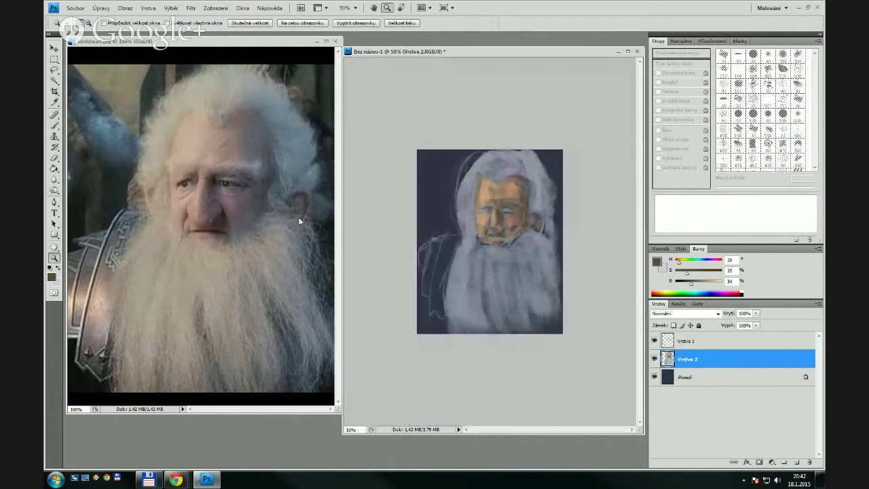
{"action": "left_click", "coordinate": [282, 249]}
{"action": "left_click", "coordinate": [281, 246], "text": "alt"}
{"action": "left_click", "coordinate": [278, 231], "text": "alt"}
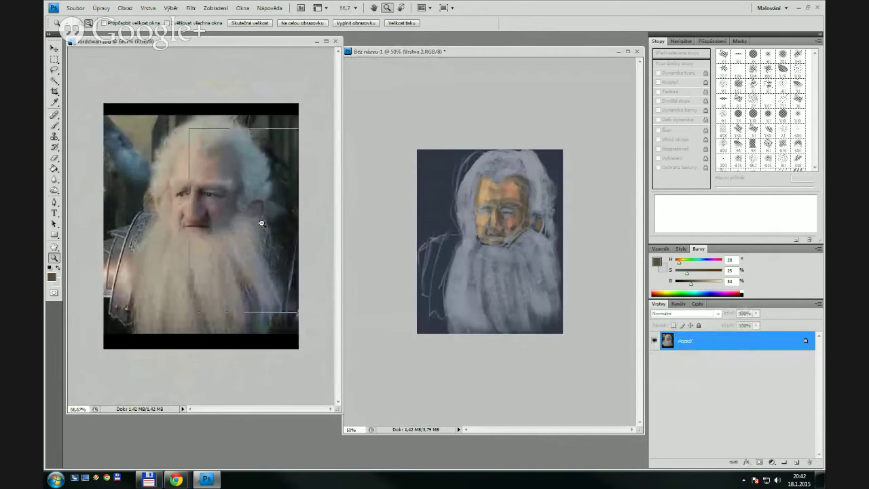
{"action": "left_click", "coordinate": [263, 220], "text": "alt"}
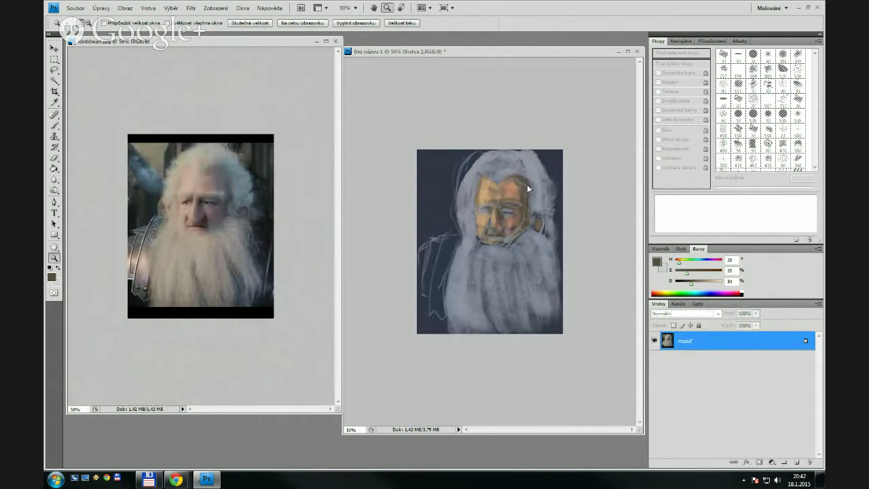
Return to the painting with the brush and sample the dark brown at the forehead's right edge, enlarging the brush to 45 px
{"action": "key", "text": "b"}
{"action": "left_click", "coordinate": [576, 202]}
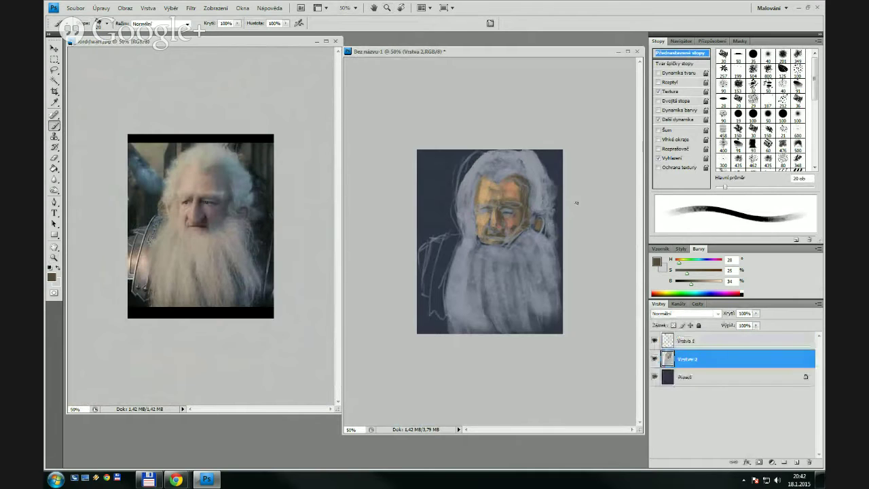
{"action": "key", "text": "bracketright"}
{"action": "key", "text": "bracketright"}
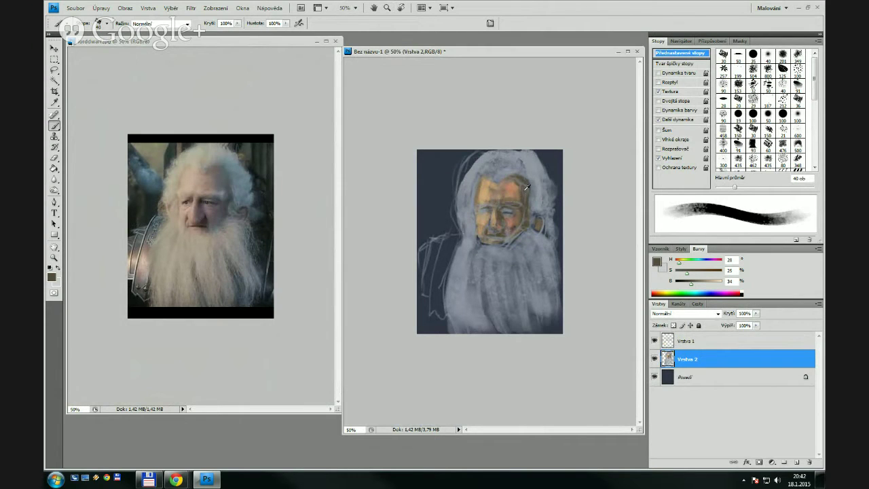
{"action": "key", "text": "bracketright"}
Toggle the sketch layer Vrstva 1 off and on to examine the painting without its lines
{"action": "left_click", "coordinate": [655, 341]}
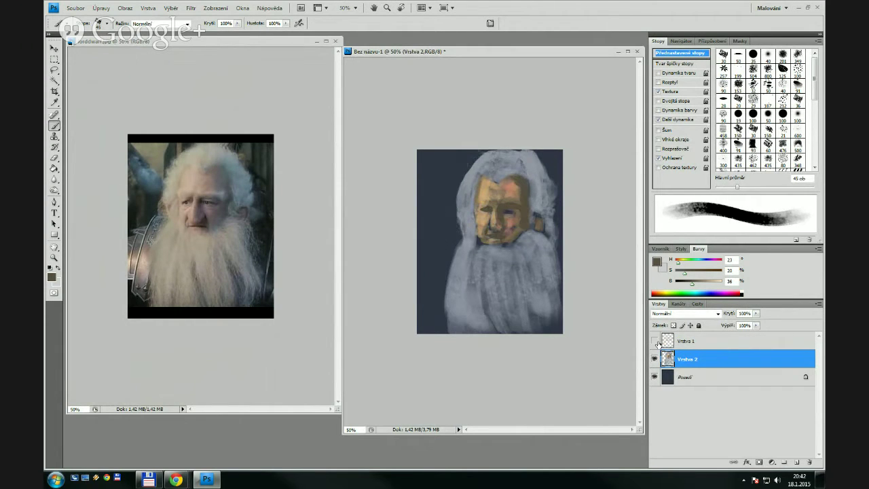
{"action": "left_click", "coordinate": [655, 341]}
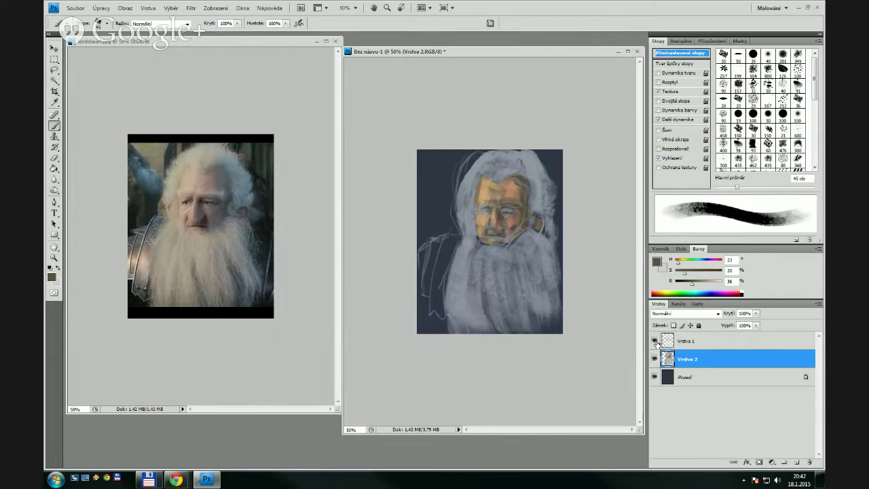
{"action": "left_click", "coordinate": [656, 341]}
{"action": "left_click", "coordinate": [659, 344]}
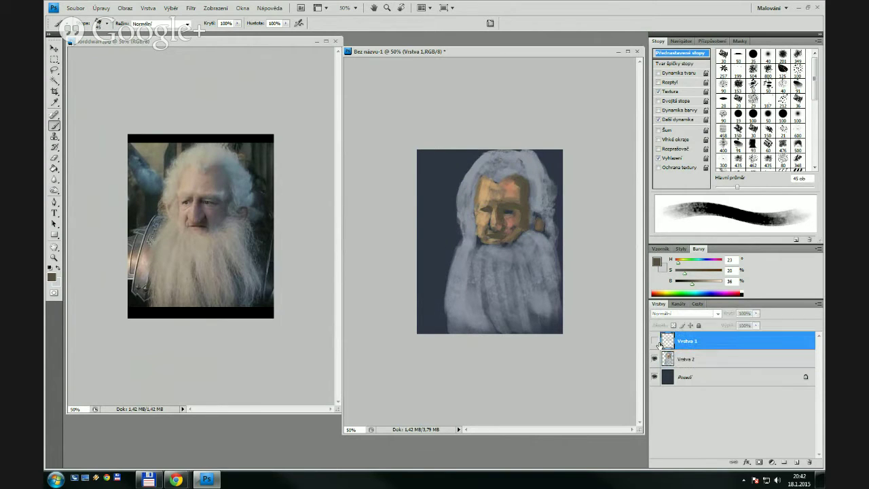
{"action": "left_click", "coordinate": [656, 342]}
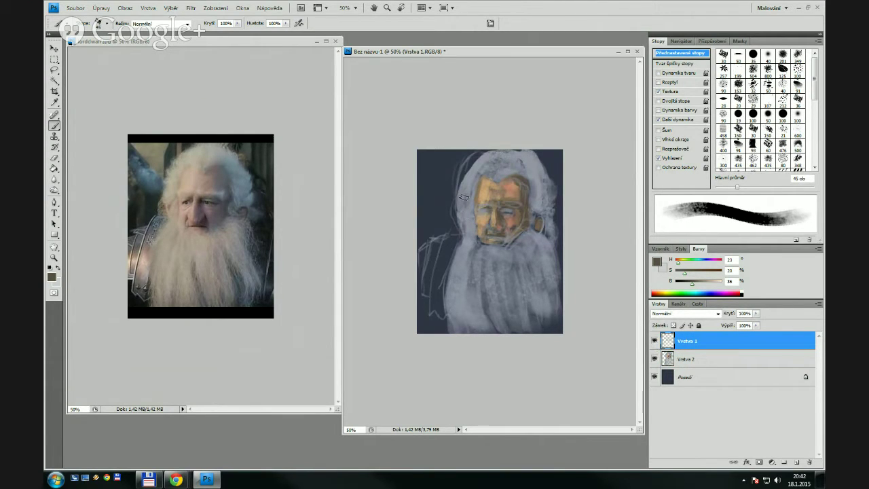
Sample the beard's grey-blue and draw the shoulder armour's outlines on layer Vrstva 2 with a 10 px brush
{"action": "left_click", "coordinate": [461, 258], "text": "alt"}
{"action": "key", "text": "bracketleft"}
{"action": "key", "text": "bracketleft"}
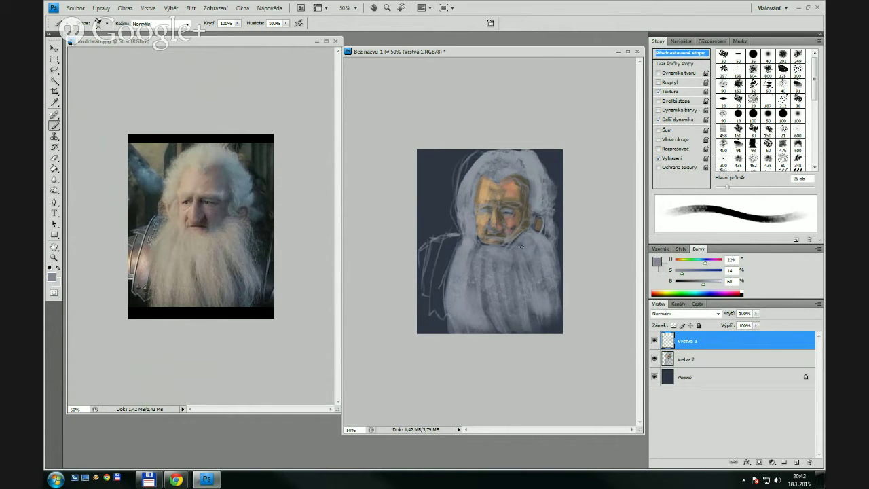
{"action": "key", "text": "alt+bracketleft"}
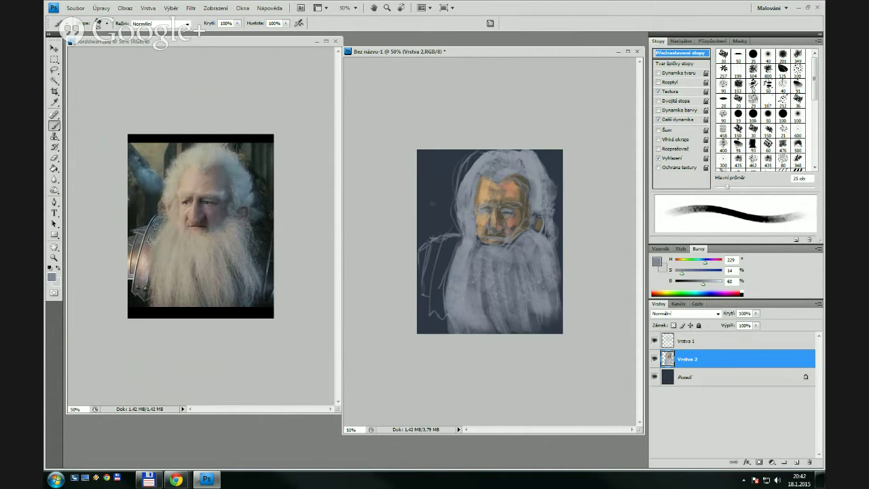
{"action": "key", "text": "bracketleft"}
{"action": "key", "text": "bracketleft"}
{"action": "key", "text": "bracketleft"}
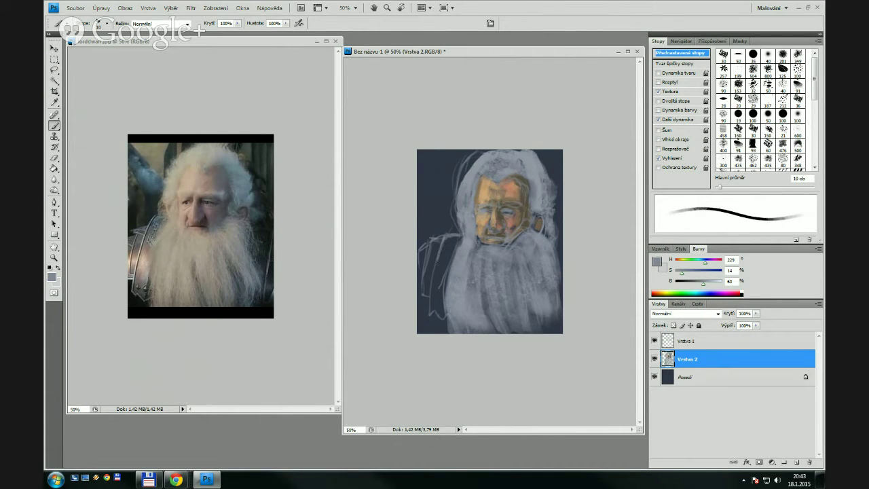
{"action": "mouse_move", "coordinate": [436, 260]}
{"action": "left_mouse_down"}
{"action": "mouse_move", "coordinate": [426, 303]}
{"action": "mouse_move", "coordinate": [446, 315]}
{"action": "left_mouse_up"}
{"action": "left_click_drag", "start_coordinate": [428, 243], "coordinate": [426, 292]}
{"action": "left_click_drag", "start_coordinate": [426, 248], "coordinate": [420, 282]}
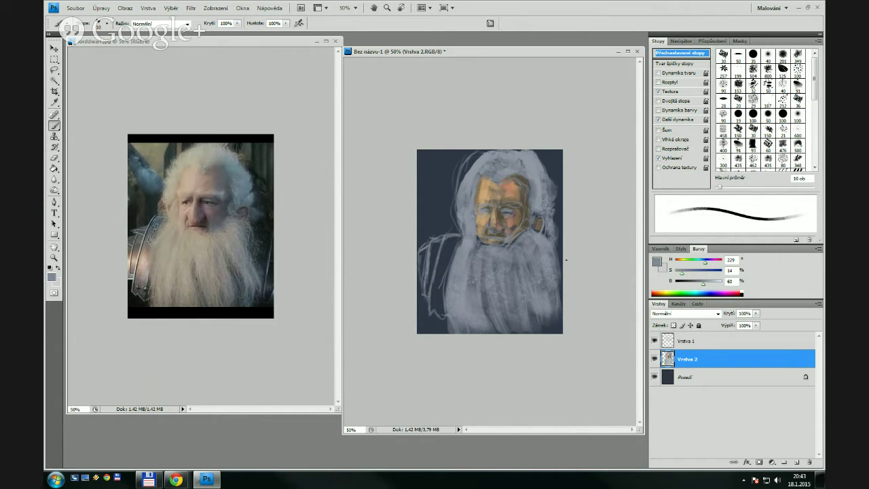
Sample the dark blue background and trim the right edge of the beard and hair, enlarging the brush up to 60 px
{"action": "key", "text": "bracketright"}
{"action": "left_click", "coordinate": [561, 232], "text": "alt"}
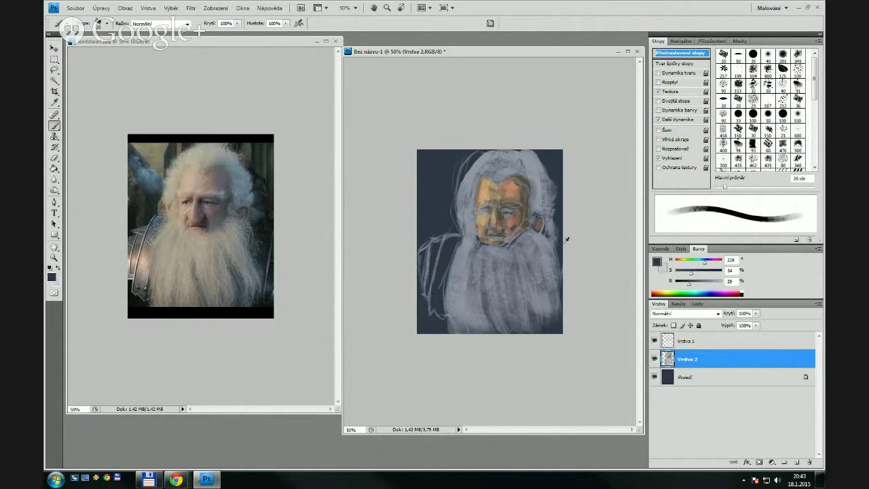
{"action": "key", "text": "bracketright"}
{"action": "key", "text": "bracketright"}
{"action": "left_click_drag", "start_coordinate": [552, 260], "coordinate": [560, 299]}
{"action": "key", "text": "bracketright"}
{"action": "key", "text": "bracketright"}
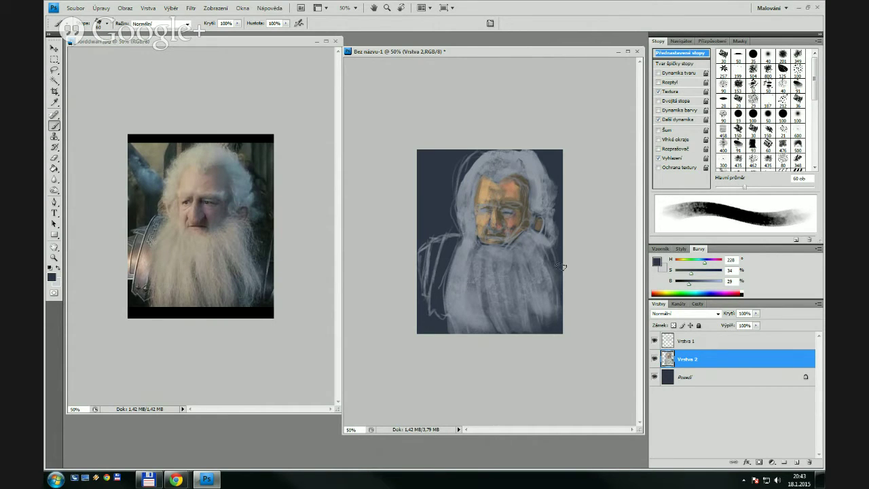
{"action": "left_click_drag", "start_coordinate": [551, 249], "coordinate": [557, 214]}
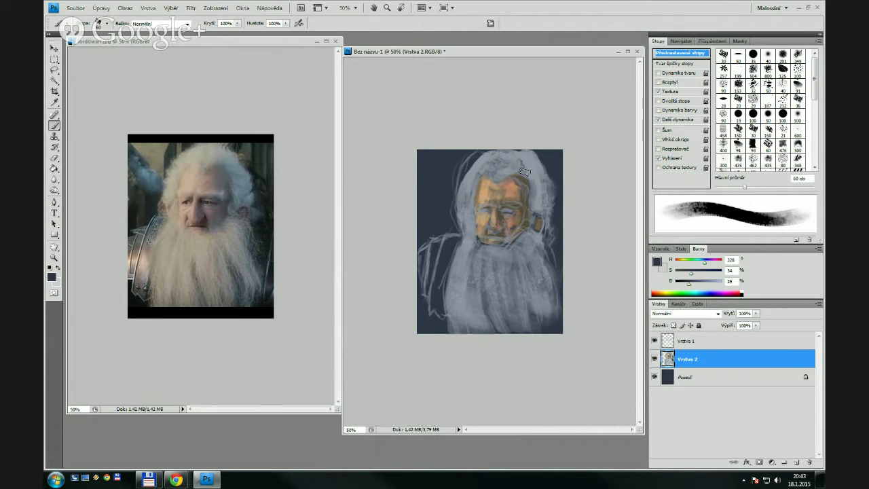
Trim the hair's left edge with the dark blue, hide the sketch layer Vrstva 1 and reduce the brush to 35 px
{"action": "mouse_move", "coordinate": [463, 172]}
{"action": "left_mouse_down"}
{"action": "mouse_move", "coordinate": [454, 199]}
{"action": "mouse_move", "coordinate": [460, 218]}
{"action": "left_mouse_up"}
{"action": "key", "text": "bracketleft"}
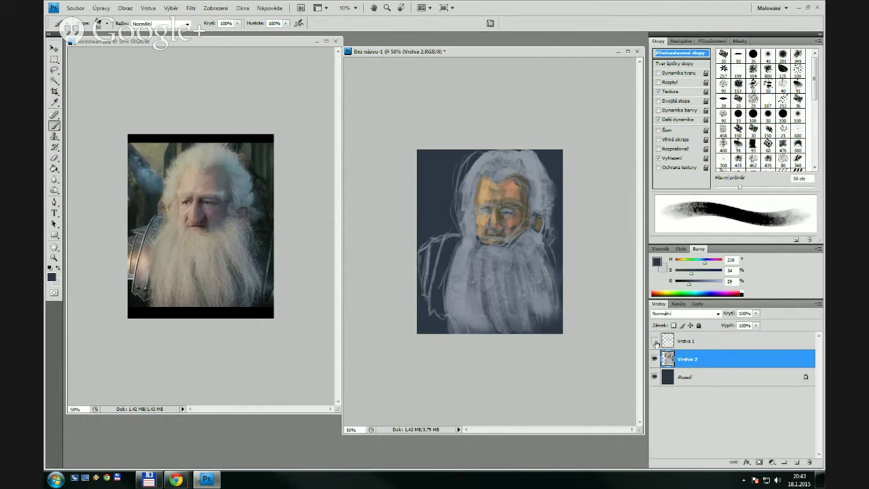
{"action": "left_click", "coordinate": [655, 341]}
{"action": "key", "text": "bracketleft"}
{"action": "key", "text": "bracketleft"}
{"action": "key", "text": "bracketleft"}
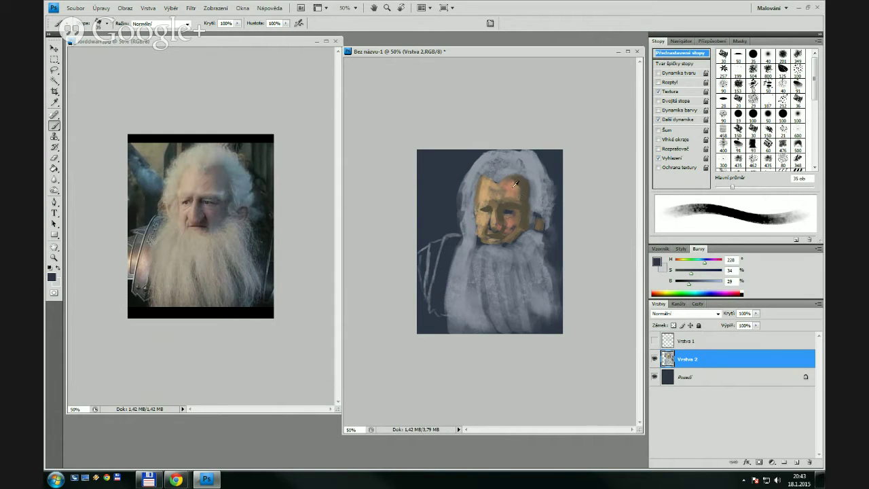
Touch up the forehead with its sampled reddish tone at 45 px, and highlight its left side in pale cream (H 30, S 18, B 93) at 60 px
{"action": "left_click", "coordinate": [515, 184], "text": "alt"}
{"action": "key", "text": "bracketright"}
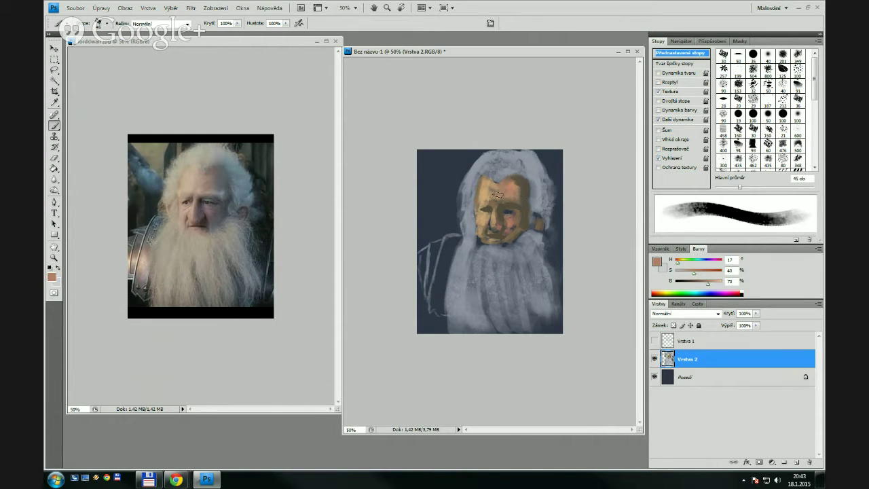
{"action": "left_click", "coordinate": [485, 192], "text": "alt"}
{"action": "left_click", "coordinate": [658, 262]}
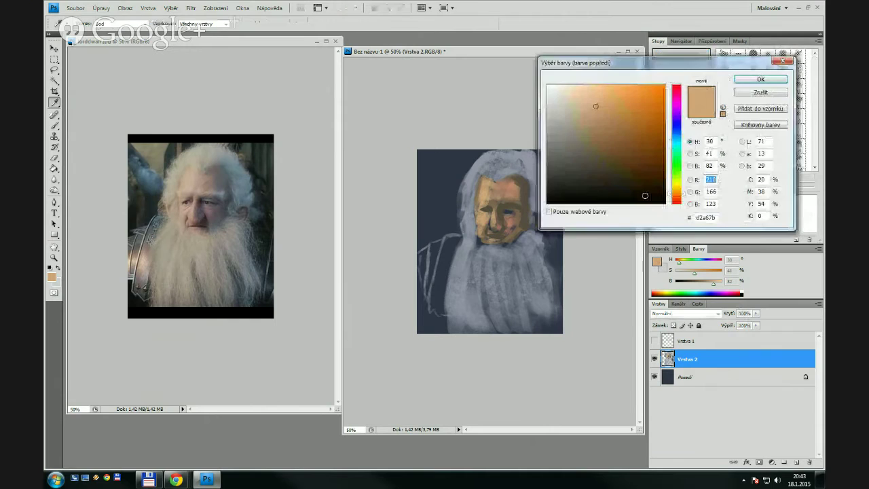
{"action": "left_click_drag", "start_coordinate": [578, 104], "coordinate": [569, 92]}
{"action": "left_click", "coordinate": [739, 81]}
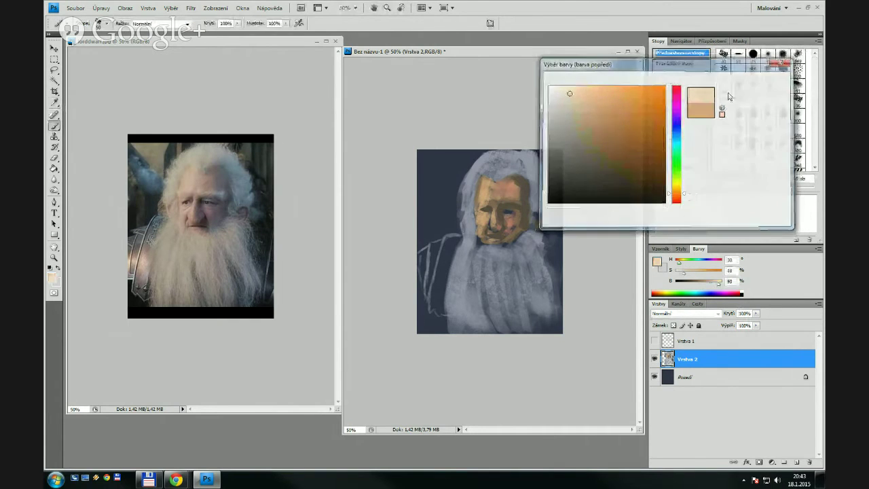
{"action": "key", "text": "bracketright"}
{"action": "key", "text": "bracketright"}
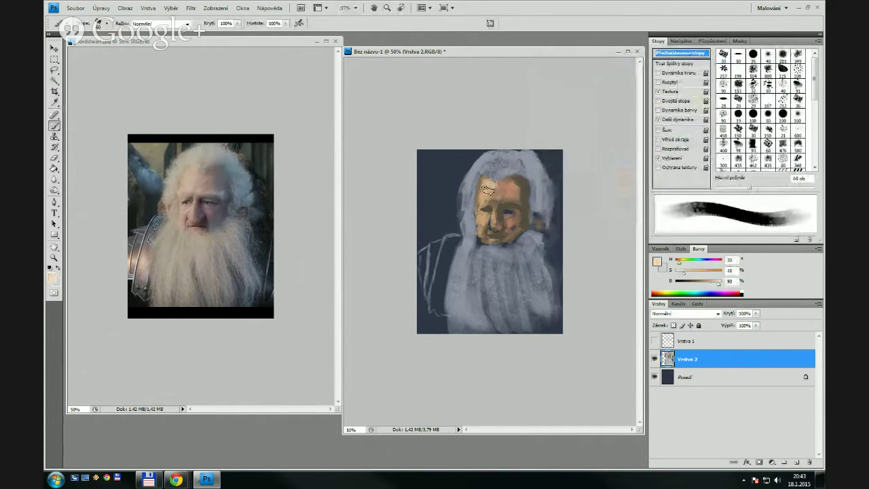
Paint pale cream highlights on the nose and the area beside it with a 9 to 15 px brush
{"action": "key", "text": "bracketleft"}
{"action": "key", "text": "bracketleft"}
{"action": "key", "text": "bracketleft"}
{"action": "key", "text": "bracketleft"}
{"action": "key", "text": "bracketleft"}
{"action": "key", "text": "bracketleft"}
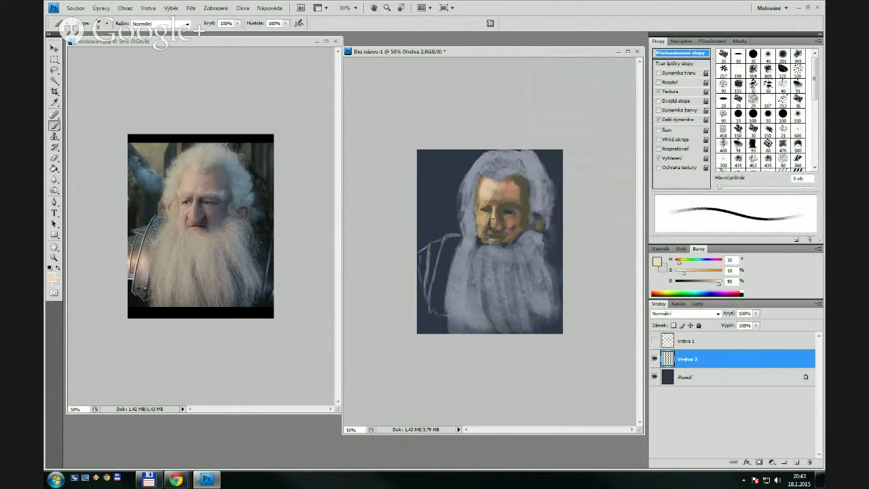
{"action": "key", "text": "bracketright"}
{"action": "key", "text": "bracketright"}
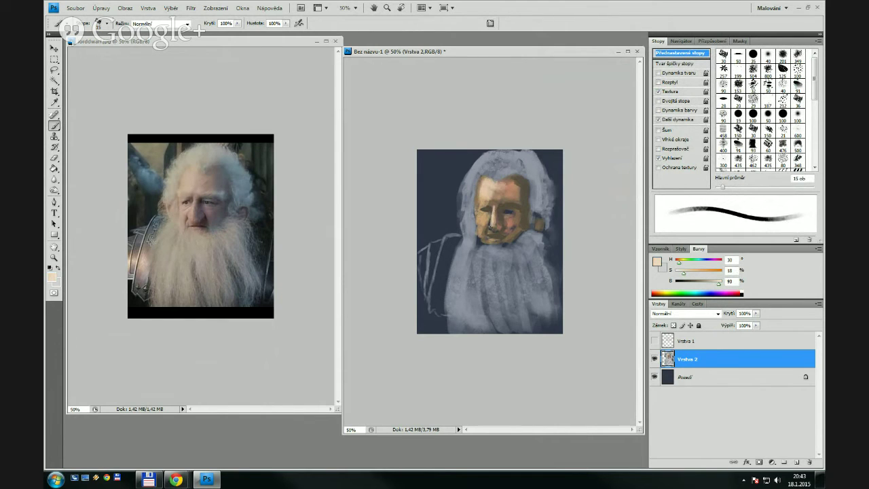
Paint pale cream highlights (H 30, S 18, B 93) on the cheeks, varying the brush between 10 and 35 px
{"action": "key", "text": "bracketright"}
{"action": "key", "text": "bracketright"}
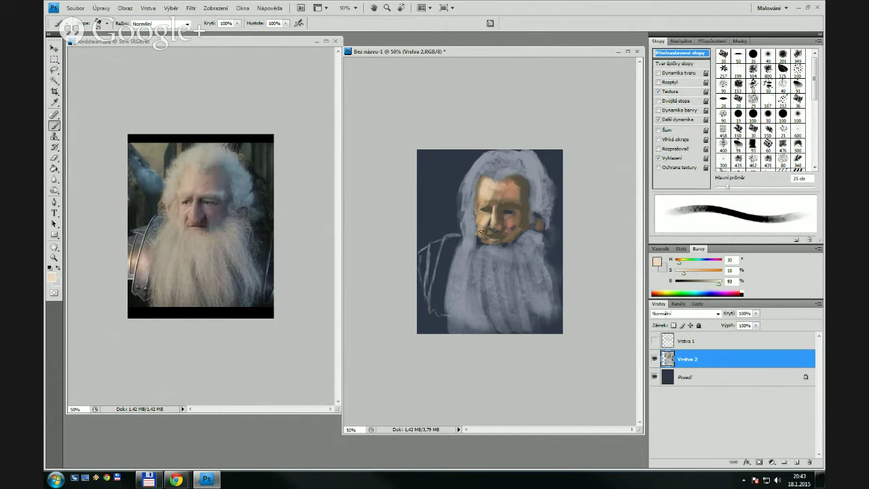
{"action": "key", "text": "bracketleft"}
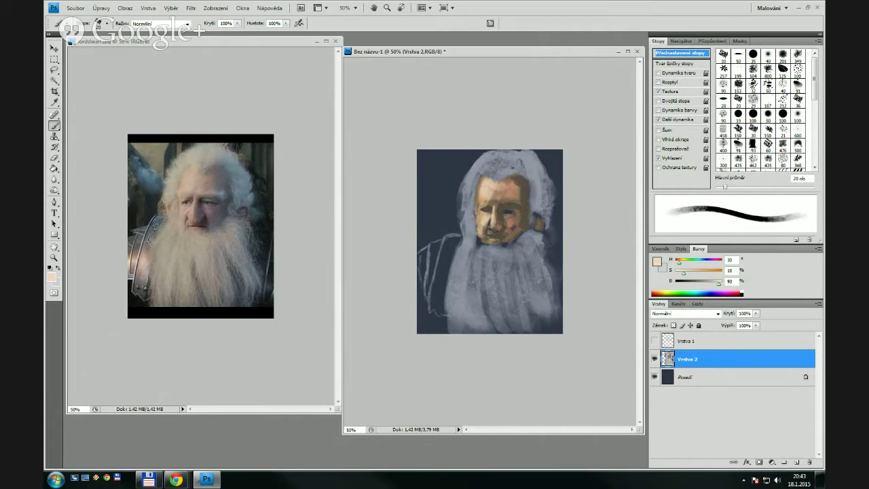
{"action": "key", "text": "bracketright"}
{"action": "key", "text": "bracketright"}
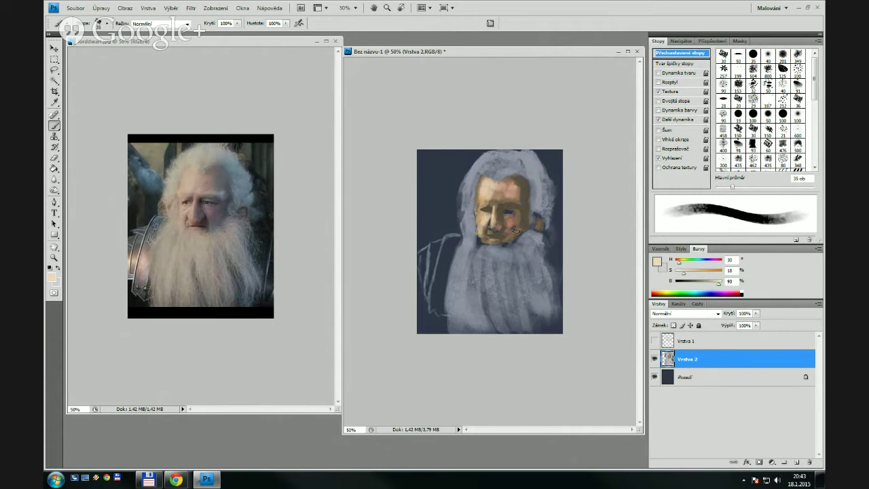
{"action": "key", "text": "bracketleft"}
{"action": "key", "text": "bracketleft"}
{"action": "key", "text": "bracketleft"}
{"action": "key", "text": "bracketleft"}
{"action": "key", "text": "bracketleft"}
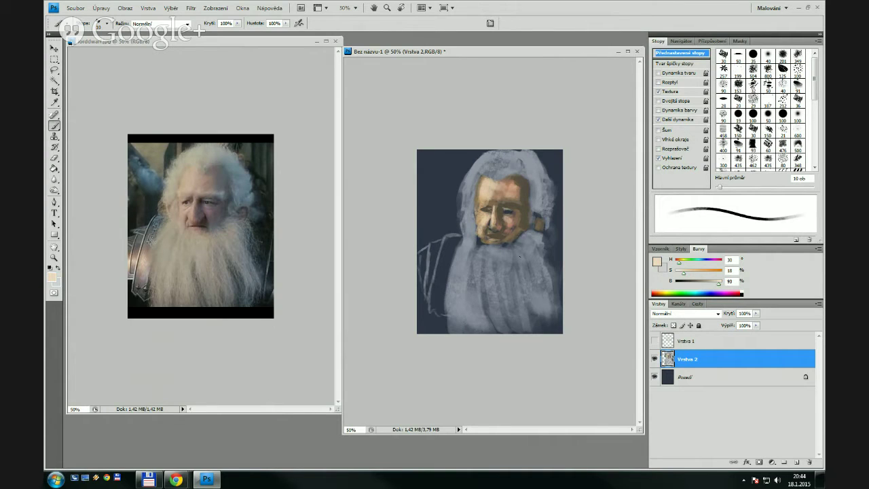
Shade beside the mouth and the right cheek with sampled dark brown tones (H 27, S 25, B 34), enlarging the brush to 35 px
{"action": "left_click", "coordinate": [508, 231], "text": "alt"}
{"action": "key", "text": "bracketright"}
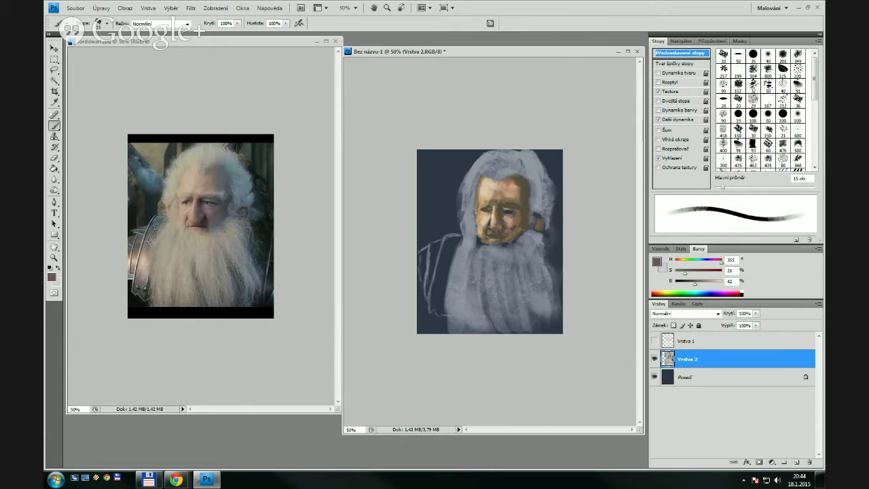
{"action": "left_click", "coordinate": [505, 225], "text": "alt"}
{"action": "left_click_drag", "start_coordinate": [507, 229], "coordinate": [514, 233]}
{"action": "key", "text": "bracketright"}
{"action": "key", "text": "bracketright"}
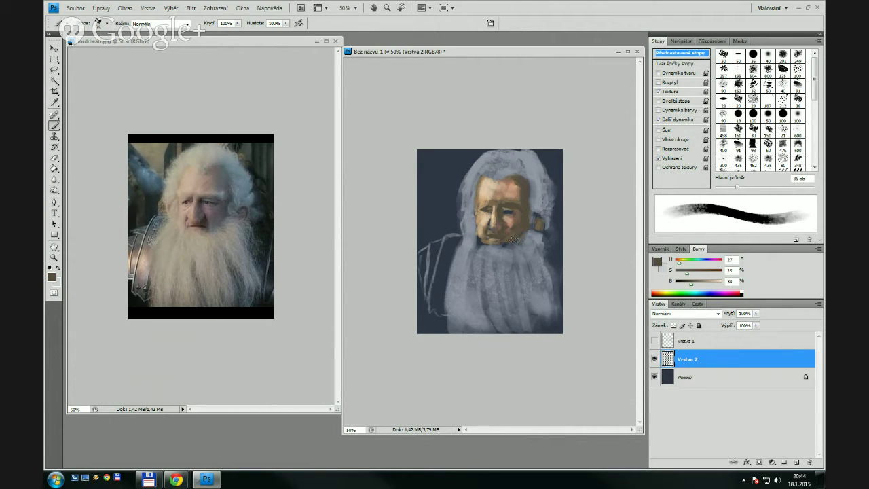
{"action": "key", "text": "bracketleft"}
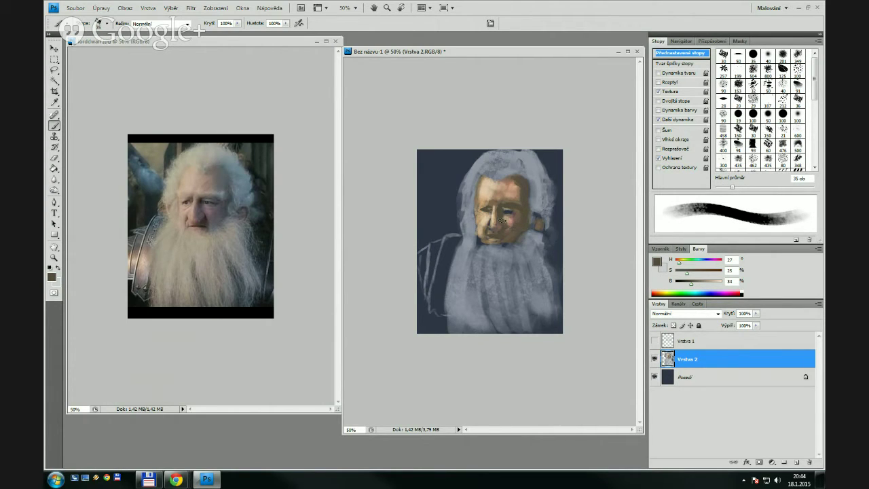
{"action": "left_click_drag", "start_coordinate": [518, 233], "coordinate": [525, 218]}
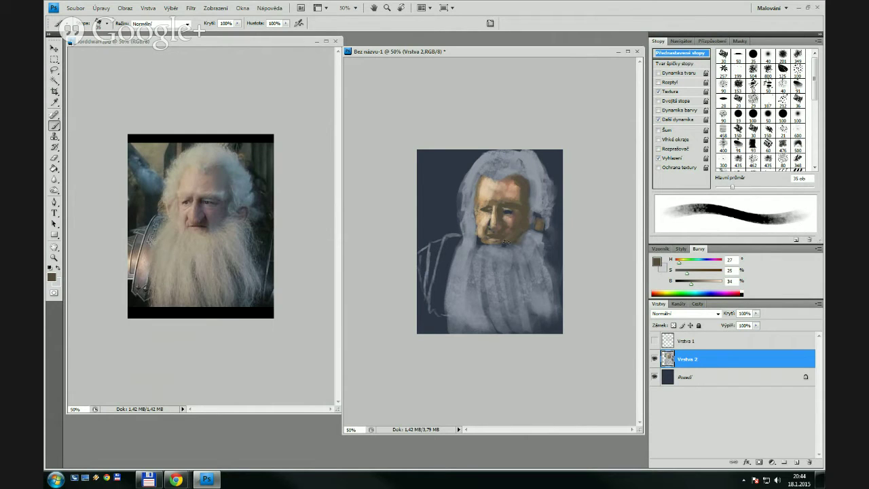
Sample the beard's grey-blue (H 228, S 13, B 61) and repaint its upper edge below the mouth at 40 px
{"action": "left_click", "coordinate": [482, 244], "text": "alt"}
{"action": "key", "text": "bracketright"}
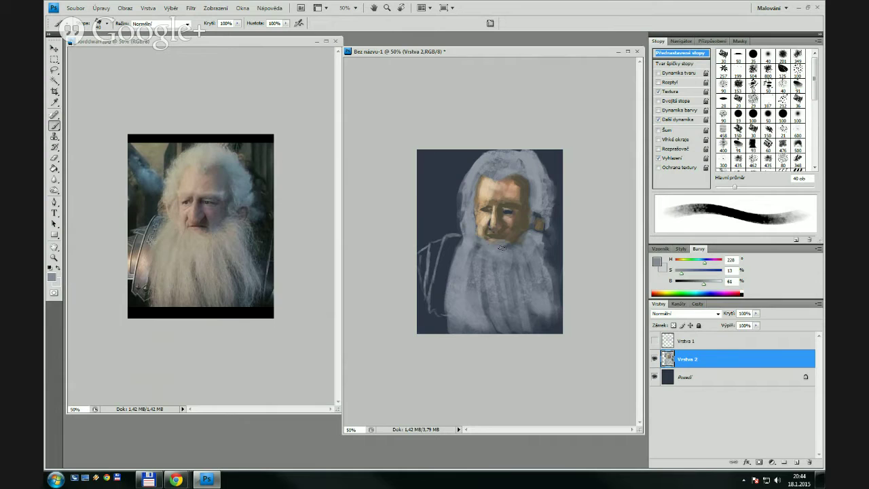
{"action": "key", "text": "bracketright"}
{"action": "mouse_move", "coordinate": [511, 246]}
{"action": "left_mouse_down"}
{"action": "mouse_move", "coordinate": [528, 232]}
{"action": "mouse_move", "coordinate": [509, 249]}
{"action": "left_mouse_up"}
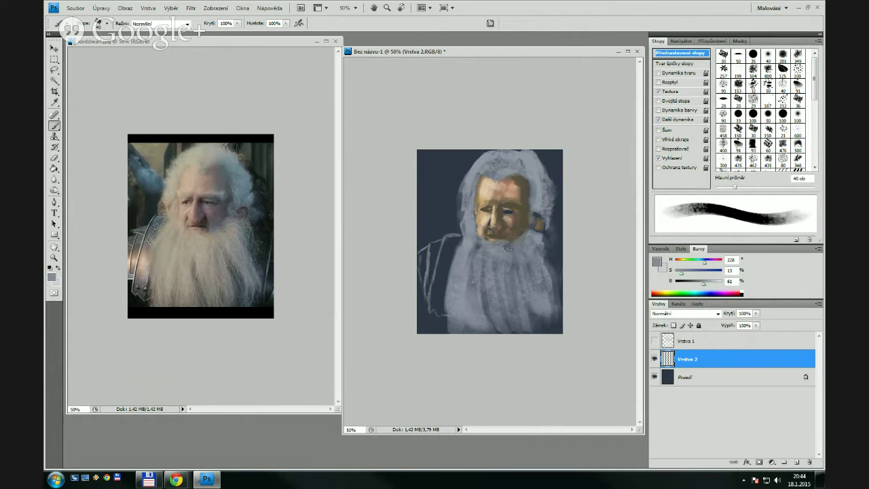
Sample the forehead's cream tone and touch up its upper left at the hairline with a 25 to 30 px brush
{"action": "key", "text": "bracketleft"}
{"action": "key", "text": "bracketleft"}
{"action": "left_click", "coordinate": [487, 182], "text": "alt"}
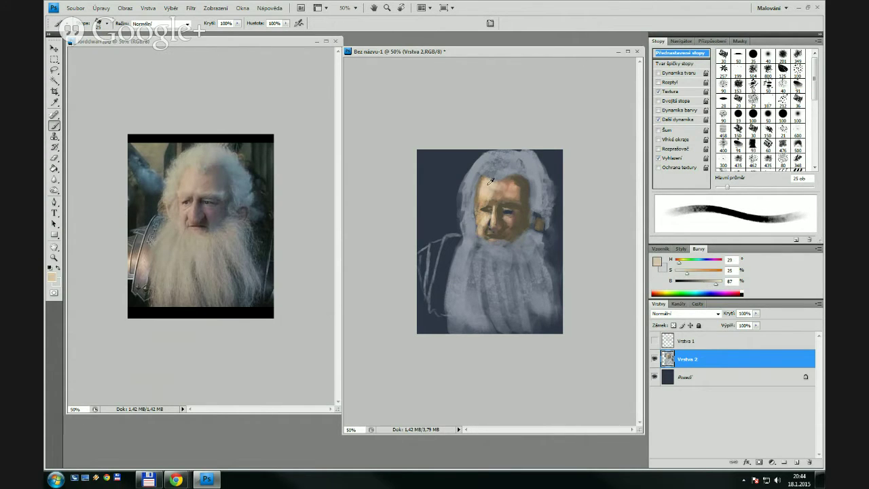
{"action": "left_click_drag", "start_coordinate": [488, 181], "coordinate": [493, 180]}
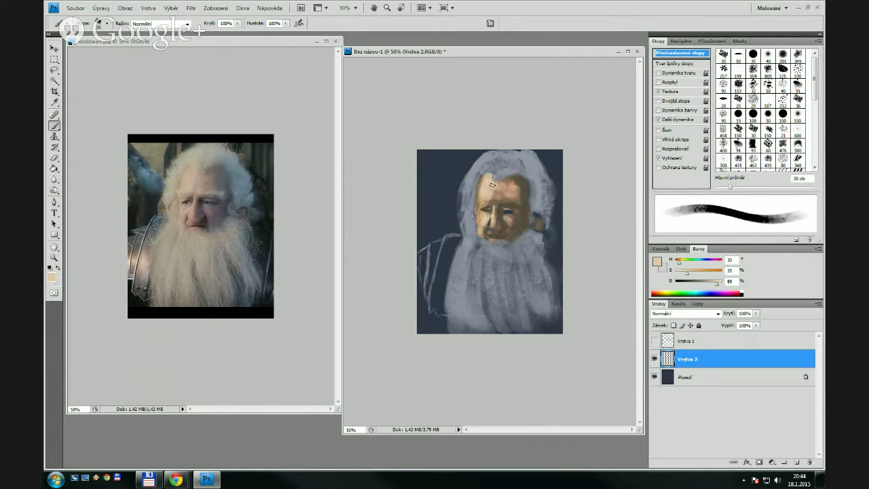
Sample the hair's grey-blue and lighten it to a pale grey of H 226, S 3, B 85
{"action": "left_click", "coordinate": [521, 160], "text": "alt"}
{"action": "left_click", "coordinate": [658, 266]}
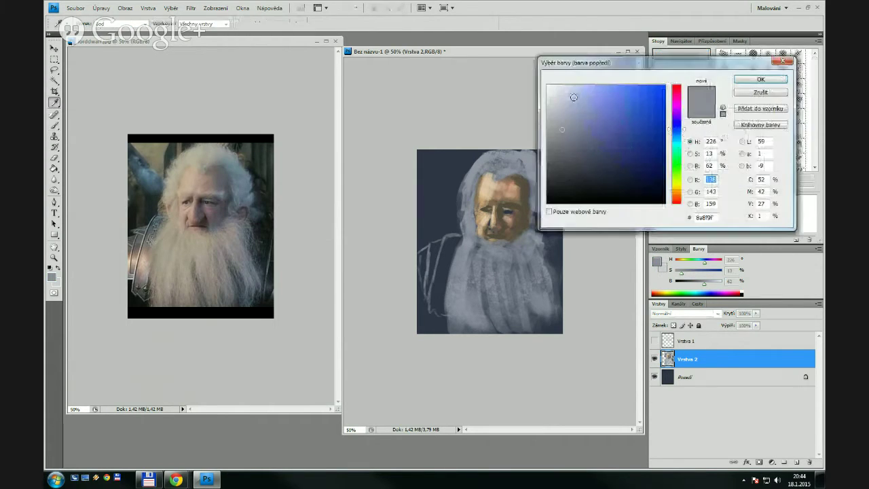
{"action": "left_click_drag", "start_coordinate": [558, 105], "coordinate": [551, 102]}
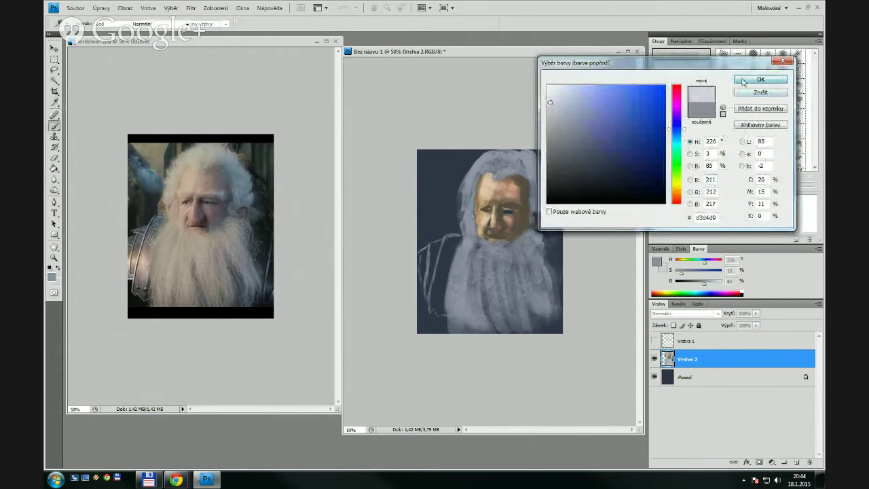
{"action": "left_click", "coordinate": [761, 79]}
Brush pale grey highlights over the top of the hair and down the beard, enlarging the brush to 60 px
{"action": "mouse_move", "coordinate": [495, 162]}
{"action": "left_mouse_down"}
{"action": "mouse_move", "coordinate": [517, 156]}
{"action": "mouse_move", "coordinate": [486, 158]}
{"action": "mouse_move", "coordinate": [473, 175]}
{"action": "mouse_move", "coordinate": [467, 198]}
{"action": "mouse_move", "coordinate": [475, 176]}
{"action": "mouse_move", "coordinate": [479, 253]}
{"action": "mouse_move", "coordinate": [474, 221]}
{"action": "mouse_move", "coordinate": [467, 253]}
{"action": "mouse_move", "coordinate": [479, 232]}
{"action": "mouse_move", "coordinate": [480, 243]}
{"action": "mouse_move", "coordinate": [507, 243]}
{"action": "mouse_move", "coordinate": [497, 250]}
{"action": "mouse_move", "coordinate": [491, 236]}
{"action": "mouse_move", "coordinate": [478, 247]}
{"action": "mouse_move", "coordinate": [470, 308]}
{"action": "left_mouse_up"}
{"action": "key", "text": "bracketright"}
{"action": "key", "text": "bracketright"}
{"action": "key", "text": "bracketright"}
{"action": "key", "text": "bracketright"}
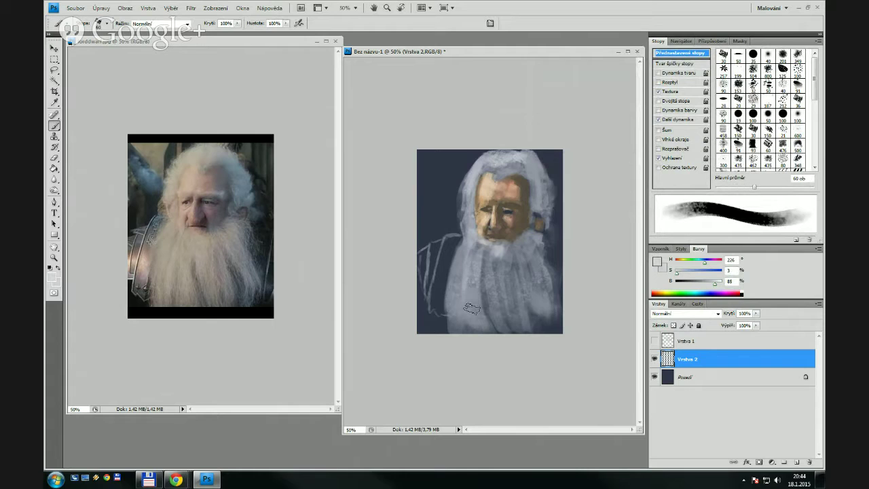
{"action": "mouse_move", "coordinate": [472, 243]}
{"action": "left_mouse_down"}
{"action": "mouse_move", "coordinate": [462, 314]}
{"action": "mouse_move", "coordinate": [456, 303]}
{"action": "left_mouse_up"}
{"action": "mouse_move", "coordinate": [487, 256]}
{"action": "left_mouse_down"}
{"action": "mouse_move", "coordinate": [500, 299]}
{"action": "mouse_move", "coordinate": [517, 292]}
{"action": "left_mouse_up"}
{"action": "left_click_drag", "start_coordinate": [522, 251], "coordinate": [543, 305]}
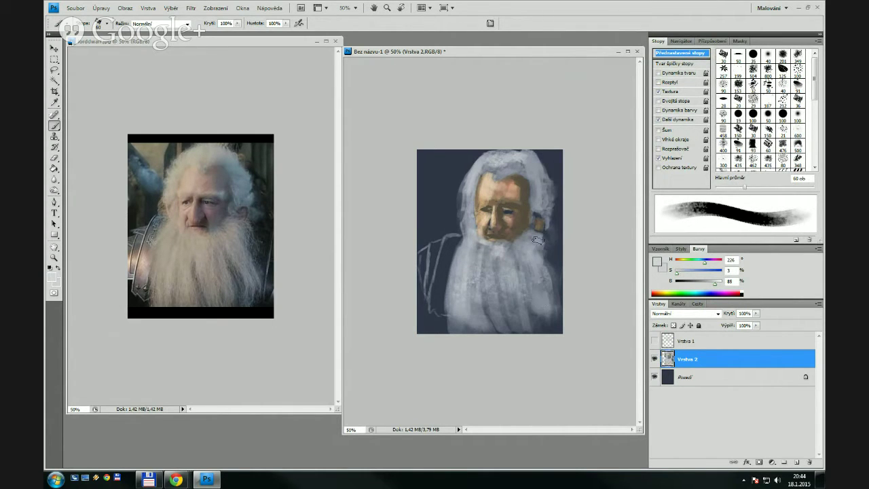
{"action": "left_click_drag", "start_coordinate": [537, 243], "coordinate": [548, 265]}
Add pale grey strokes to the lower middle of the beard with a smaller 40 px brush
{"action": "key", "text": "bracketleft"}
{"action": "key", "text": "bracketleft"}
{"action": "key", "text": "bracketleft"}
{"action": "key", "text": "bracketleft"}
{"action": "key", "text": "bracketleft"}
{"action": "key", "text": "bracketleft"}
{"action": "key", "text": "bracketleft"}
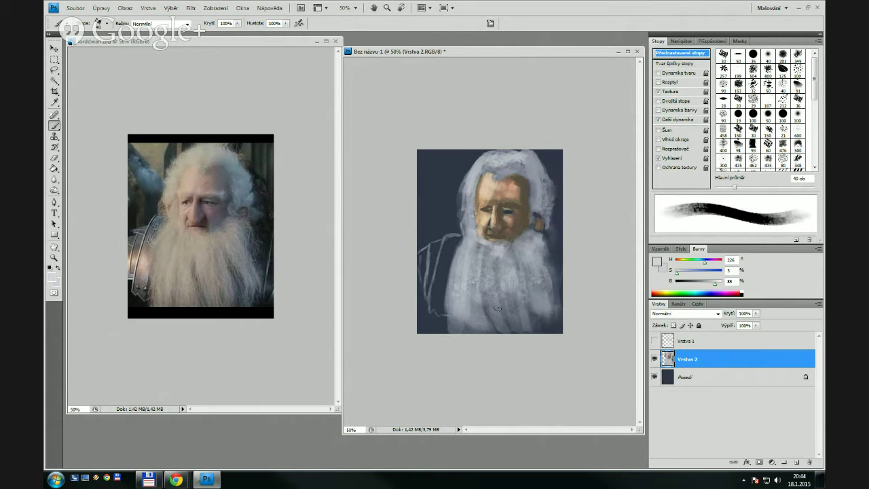
Paint pale grey strokes on the shoulder armour left of the beard with a 35 px brush
{"action": "key", "text": "bracketright"}
{"action": "key", "text": "bracketright"}
{"action": "key", "text": "bracketright"}
{"action": "key", "text": "bracketright"}
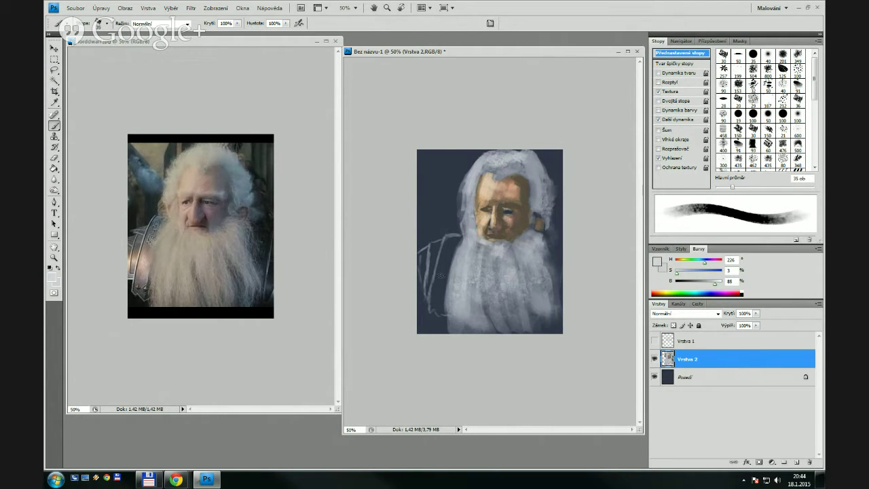
{"action": "left_click_drag", "start_coordinate": [442, 270], "coordinate": [437, 305]}
{"action": "key", "text": "bracketright"}
{"action": "key", "text": "bracketleft"}
{"action": "key", "text": "bracketleft"}
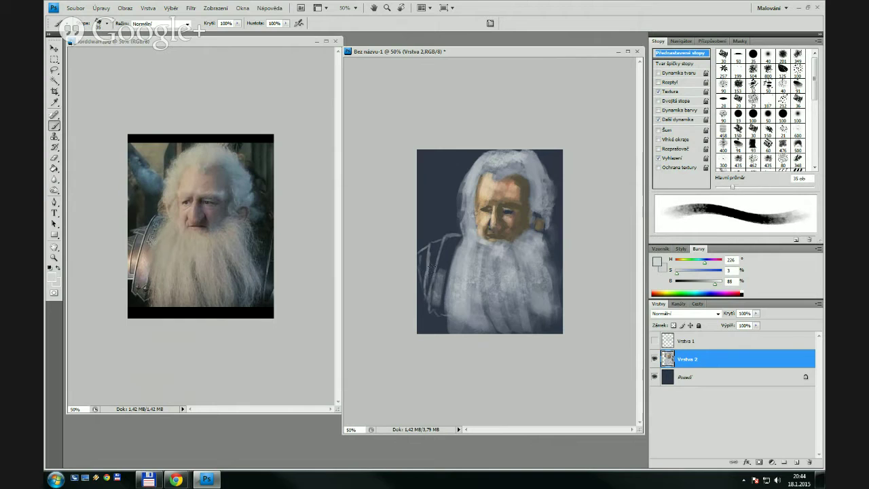
{"action": "left_click_drag", "start_coordinate": [429, 265], "coordinate": [421, 299]}
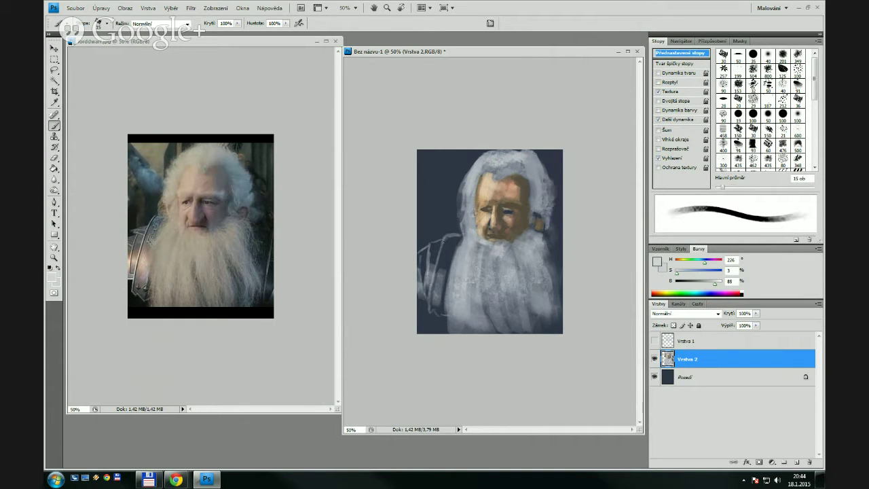
Set the eraser to the 35 px round tip, turn off Další dynamika and reduce its size to 25 px
{"action": "key", "text": "e"}
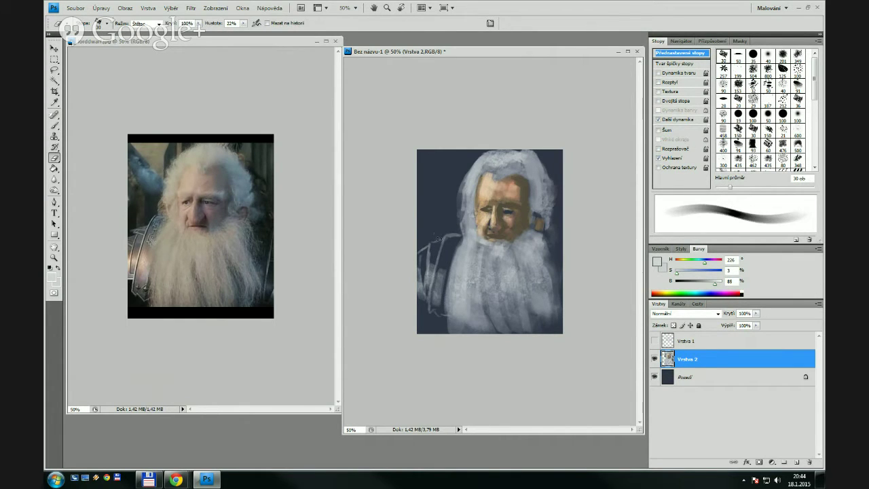
{"action": "left_click", "coordinate": [751, 58]}
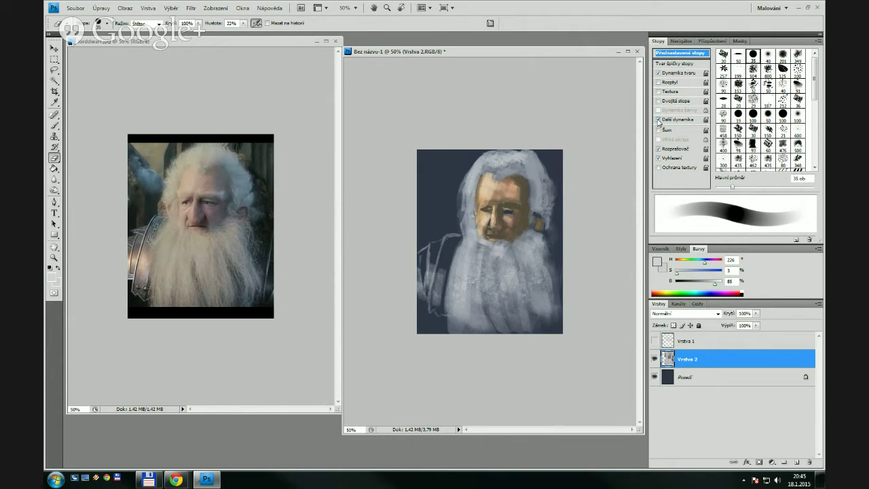
{"action": "left_click", "coordinate": [658, 119]}
{"action": "key", "text": "bracketleft"}
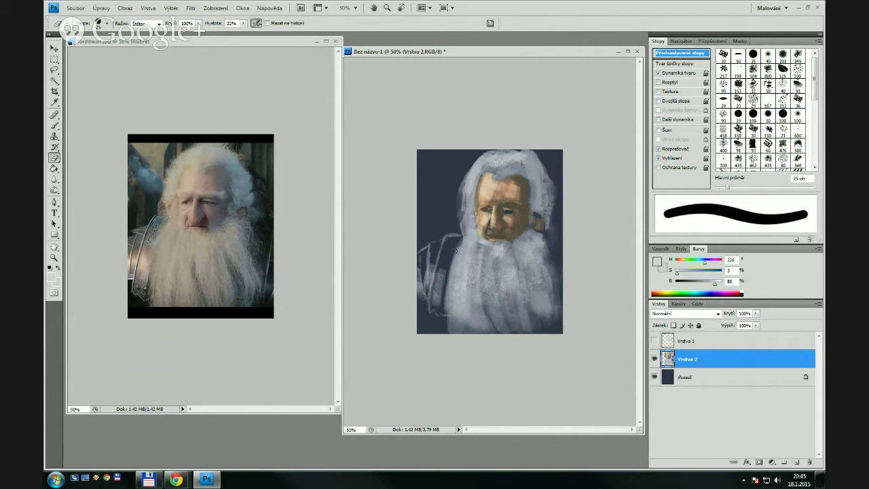
Return to the brush and retouch the left side of the forehead with its sampled light skin tone at 35 px
{"action": "key", "text": "b"}
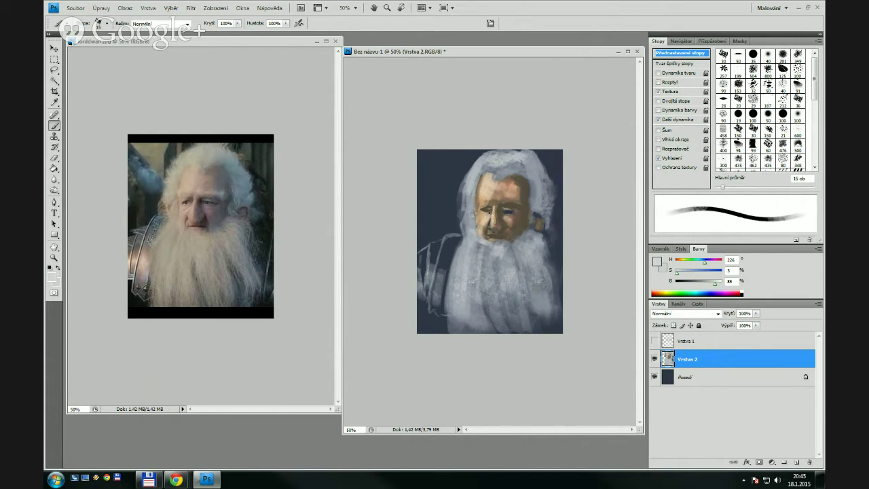
{"action": "left_click", "coordinate": [492, 190], "text": "alt"}
{"action": "key", "text": "bracketright"}
{"action": "key", "text": "bracketright"}
{"action": "key", "text": "bracketright"}
{"action": "key", "text": "bracketright"}
{"action": "key", "text": "bracketright"}
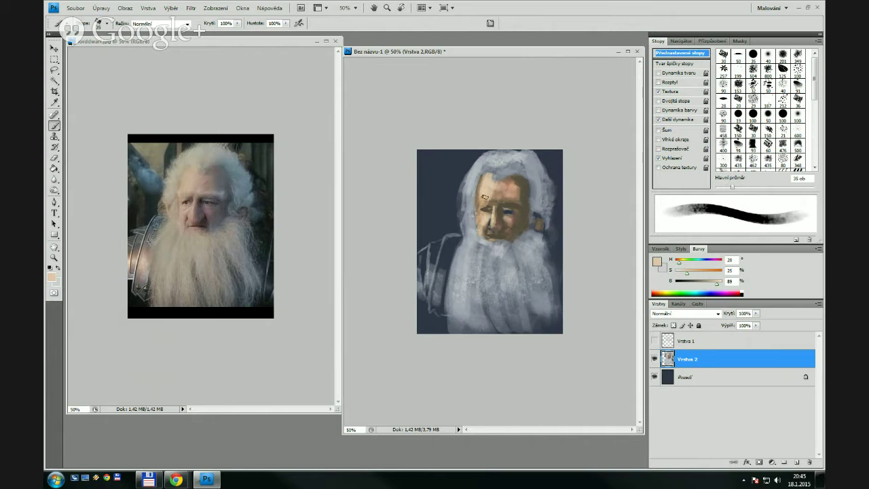
Paint both eyebrows in the hair's sampled grey (H 230, S 6, B 75) with a 25 px brush
{"action": "left_click", "coordinate": [475, 182], "text": "alt"}
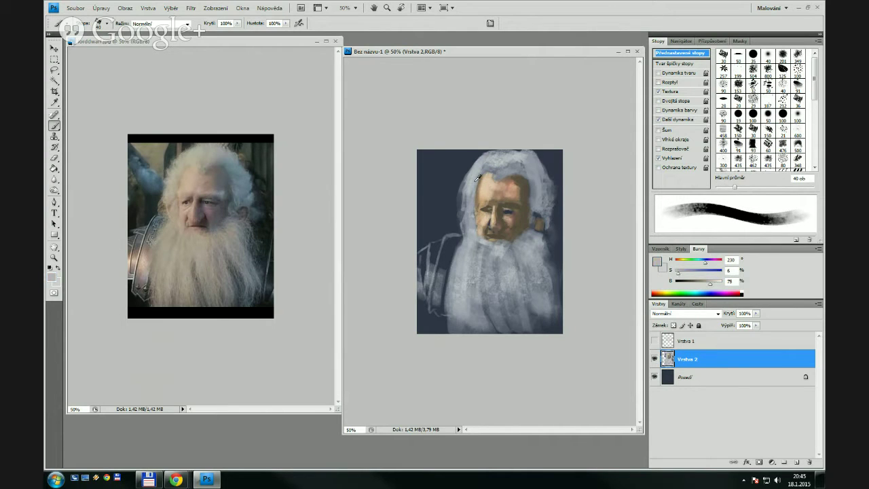
{"action": "left_click", "coordinate": [484, 192], "text": "alt"}
{"action": "key", "text": "bracketleft"}
{"action": "key", "text": "bracketleft"}
{"action": "left_click", "coordinate": [485, 198], "text": "alt"}
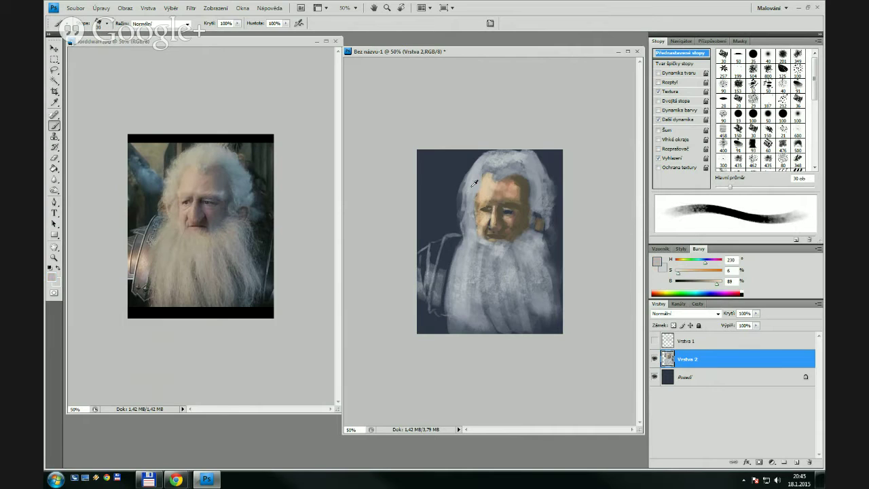
{"action": "key", "text": "bracketleft"}
{"action": "mouse_move", "coordinate": [486, 202]}
{"action": "left_mouse_down"}
{"action": "mouse_move", "coordinate": [478, 204]}
{"action": "mouse_move", "coordinate": [523, 204]}
{"action": "left_mouse_up"}
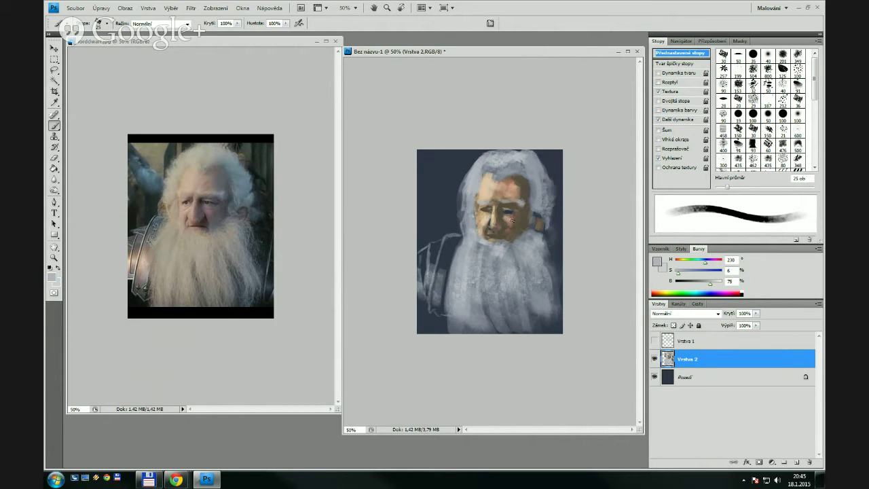
Enlarge the brush and paint the grey hair edge along the right side of the face beside the eye
{"action": "key", "text": "bracketright"}
{"action": "key", "text": "bracketright"}
{"action": "left_click_drag", "start_coordinate": [528, 206], "coordinate": [530, 226]}
{"action": "key", "text": "bracketleft"}
{"action": "key", "text": "bracketleft"}
Highlight the mouth area with a sampled light skin tone (H 30, S 25, B 88) at 15 px, and sample the nose's tan
{"action": "left_click", "coordinate": [482, 222], "text": "alt"}
{"action": "key", "text": "bracketleft"}
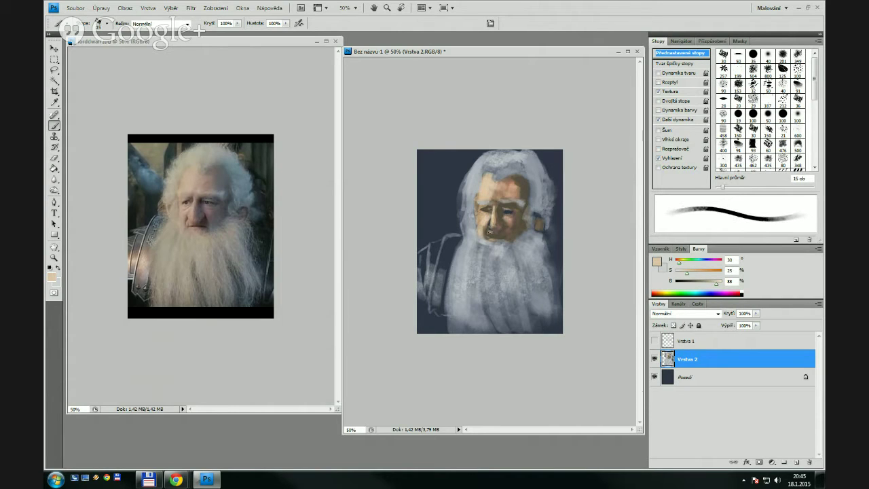
{"action": "left_click_drag", "start_coordinate": [489, 233], "coordinate": [498, 234]}
{"action": "left_click", "coordinate": [494, 218], "text": "alt"}
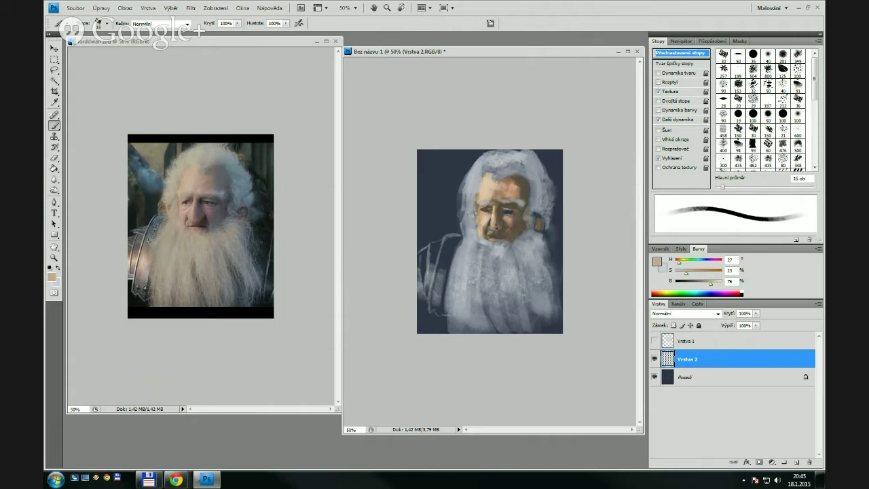
Sample a dark brown (H 29, S 24, B 34) and deepen the shadow right of the mouth at 15 px
{"action": "key", "text": "x"}
{"action": "left_click", "coordinate": [533, 184], "text": "alt"}
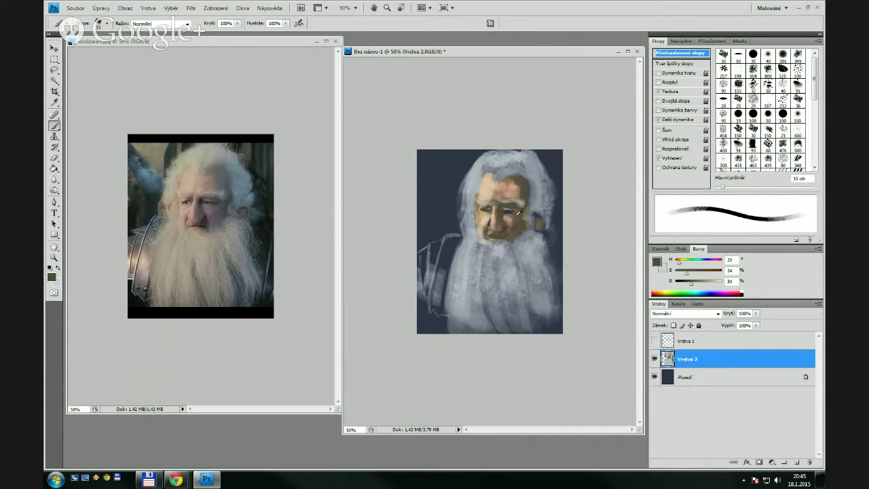
{"action": "left_click_drag", "start_coordinate": [502, 233], "coordinate": [508, 232]}
Refine the nose and eye area with sampled tan, hair grey and light skin tones, using a 9 to 15 px brush
{"action": "left_click", "coordinate": [490, 222], "text": "alt"}
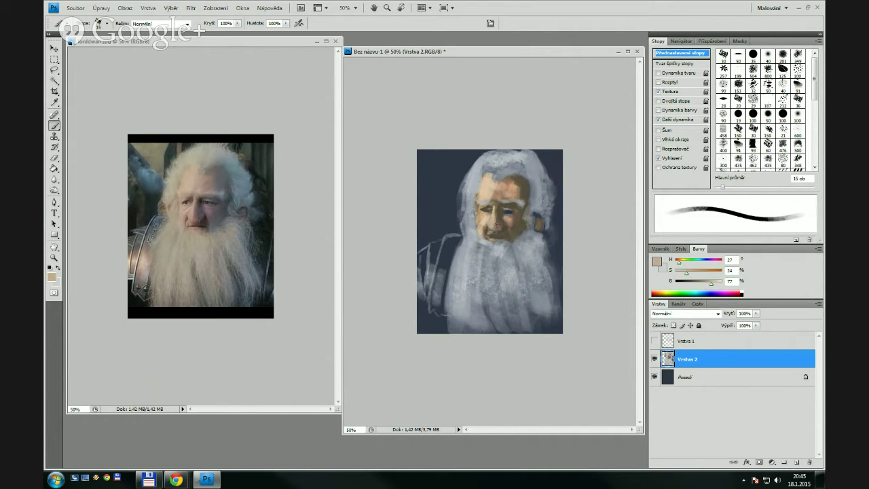
{"action": "left_click", "coordinate": [473, 218], "text": "alt"}
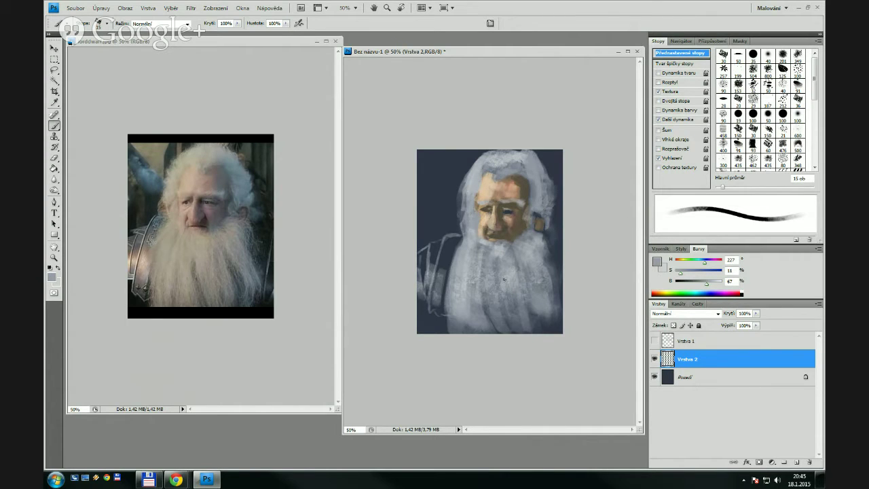
{"action": "left_click", "coordinate": [497, 184], "text": "alt"}
{"action": "key", "text": "bracketleft"}
{"action": "key", "text": "bracketleft"}
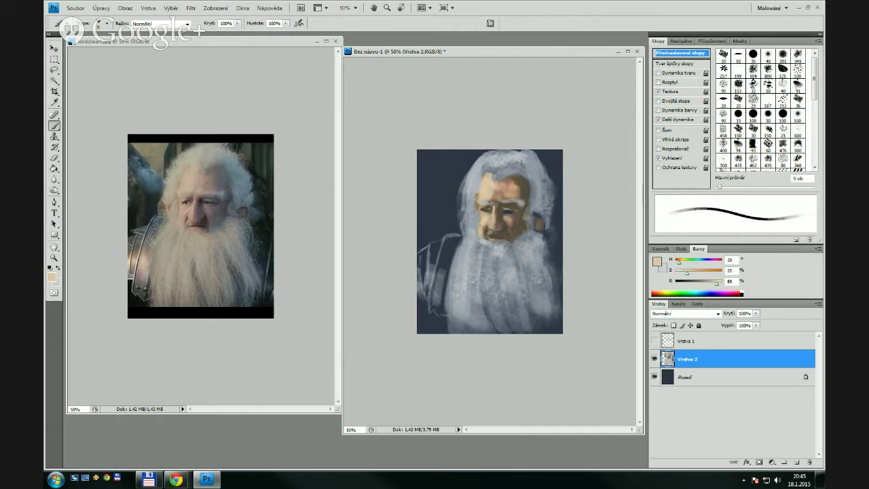
{"action": "key", "text": "bracketright"}
{"action": "key", "text": "bracketright"}
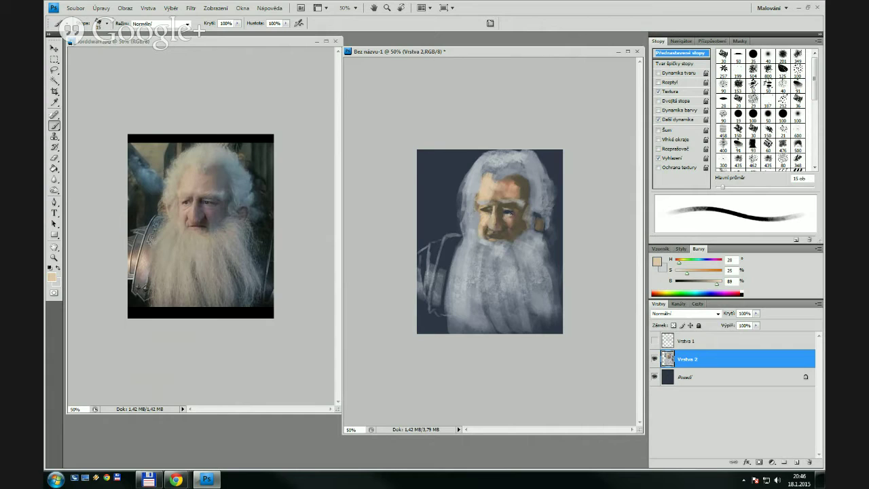
Warm the cheek and the forehead's right side with skin tones sampled from beneath the eye and the forehead, using a 20 to 25 px brush
{"action": "left_click", "coordinate": [511, 215], "text": "alt"}
{"action": "key", "text": "bracketright"}
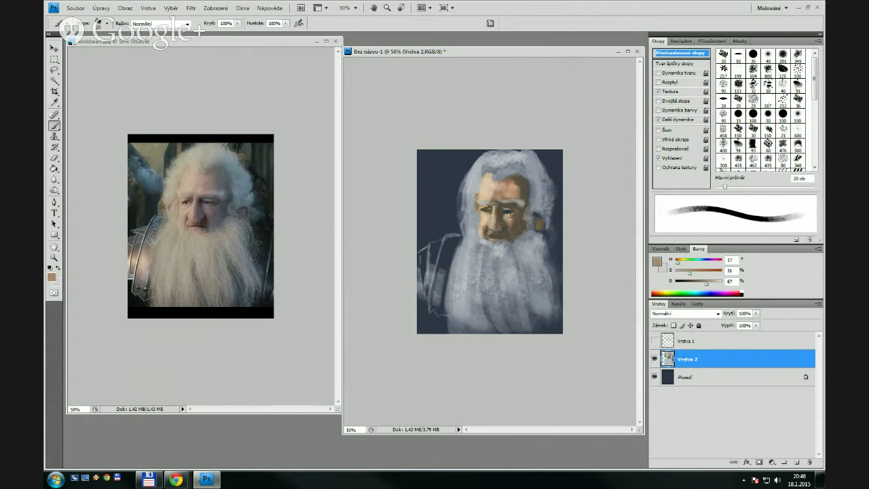
{"action": "left_click", "coordinate": [508, 183], "text": "alt"}
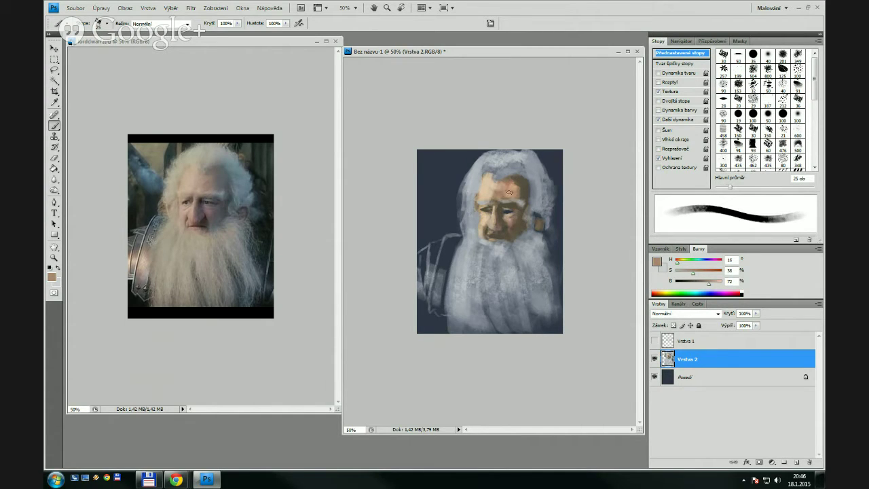
{"action": "key", "text": "bracketright"}
{"action": "left_click_drag", "start_coordinate": [516, 212], "coordinate": [514, 228]}
{"action": "left_click", "coordinate": [525, 189], "text": "alt"}
{"action": "left_click_drag", "start_coordinate": [527, 181], "coordinate": [526, 189]}
{"action": "left_click_drag", "start_coordinate": [518, 181], "coordinate": [518, 193]}
Sample a dark slate blue (H 228, S 25, B 38) and shade the forehead's right side and outer cheek at 40 px
{"action": "left_click", "coordinate": [551, 221], "text": "alt"}
{"action": "key", "text": "bracketright"}
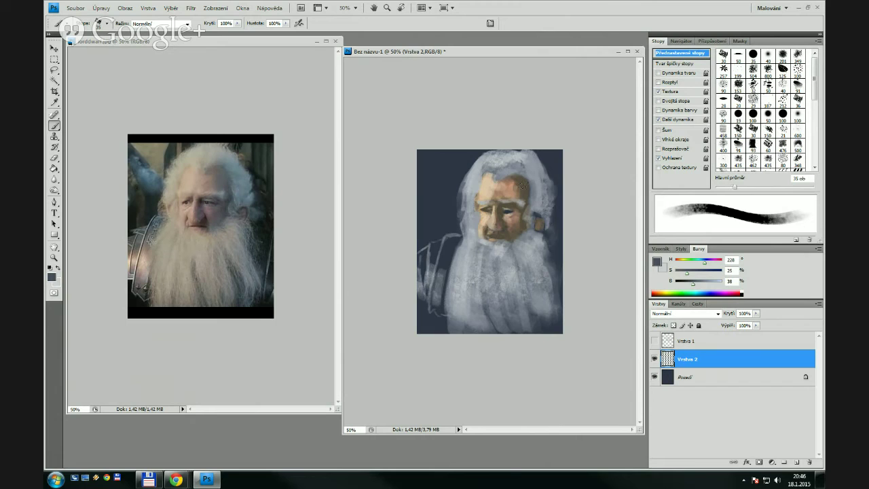
{"action": "key", "text": "bracketright"}
{"action": "left_click_drag", "start_coordinate": [514, 184], "coordinate": [525, 182]}
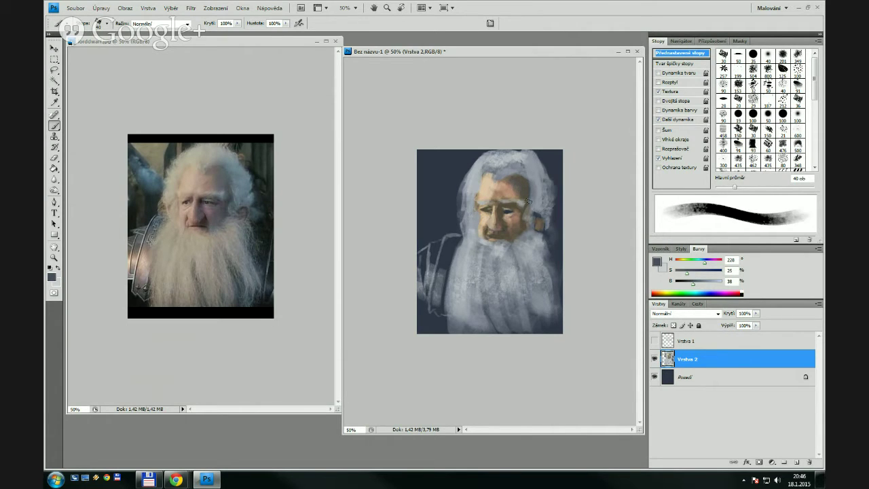
{"action": "mouse_move", "coordinate": [521, 223]}
{"action": "left_mouse_down"}
{"action": "mouse_move", "coordinate": [523, 213]}
{"action": "mouse_move", "coordinate": [522, 223]}
{"action": "left_mouse_up"}
Paint darker strands below the mouth and down the beard's right side with slate blue and a sampled grey (H 226, S 16, B 52)
{"action": "key", "text": "bracketleft"}
{"action": "key", "text": "bracketleft"}
{"action": "key", "text": "bracketleft"}
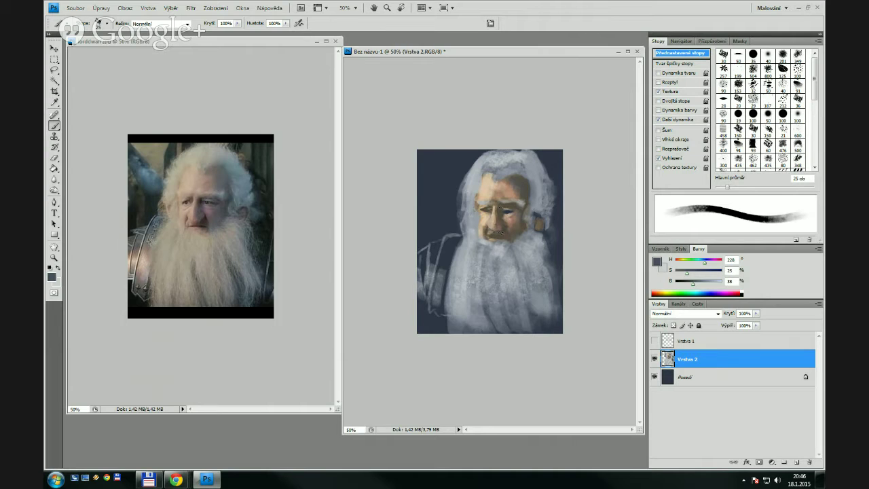
{"action": "left_click_drag", "start_coordinate": [507, 239], "coordinate": [516, 247]}
{"action": "key", "text": "bracketright"}
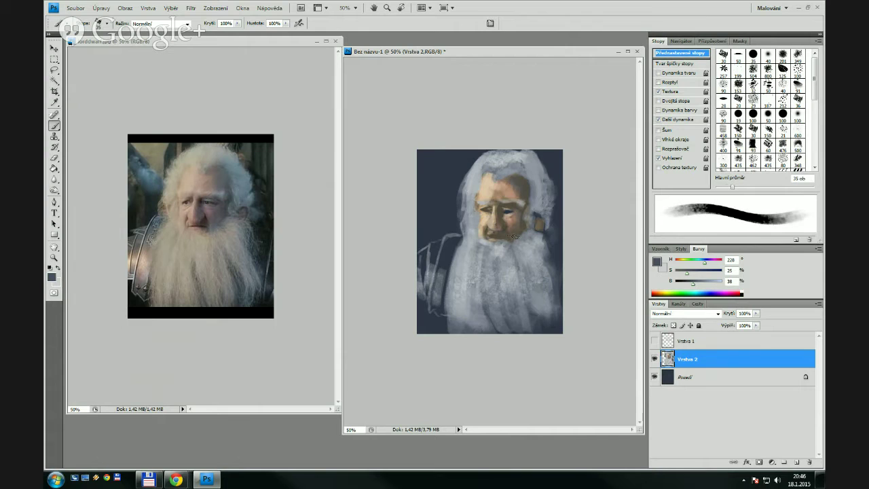
{"action": "mouse_move", "coordinate": [524, 292]}
{"action": "left_mouse_down"}
{"action": "mouse_move", "coordinate": [547, 290]}
{"action": "mouse_move", "coordinate": [551, 300]}
{"action": "mouse_move", "coordinate": [547, 307]}
{"action": "mouse_move", "coordinate": [527, 271]}
{"action": "mouse_move", "coordinate": [545, 330]}
{"action": "left_mouse_up"}
{"action": "left_click", "coordinate": [527, 271], "text": "alt"}
{"action": "left_click_drag", "start_coordinate": [533, 268], "coordinate": [541, 283]}
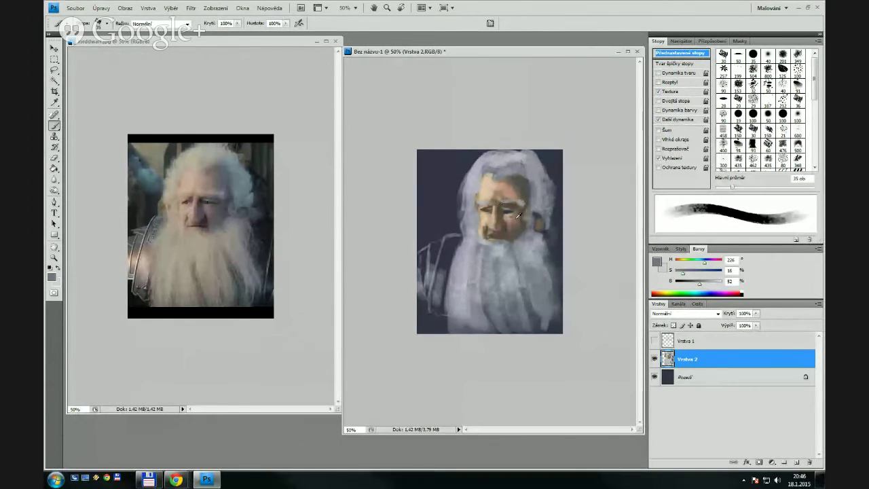
Blend the right cheek and the area by the right ear with sampled reddish brown and dark brown tones at 40 px
{"action": "left_click", "coordinate": [513, 218], "text": "alt"}
{"action": "key", "text": "bracketright"}
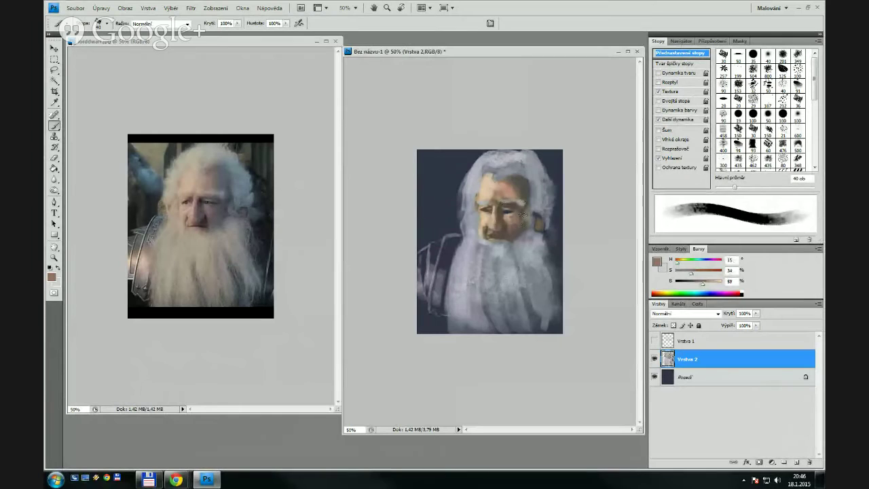
{"action": "left_click", "coordinate": [530, 197], "text": "alt"}
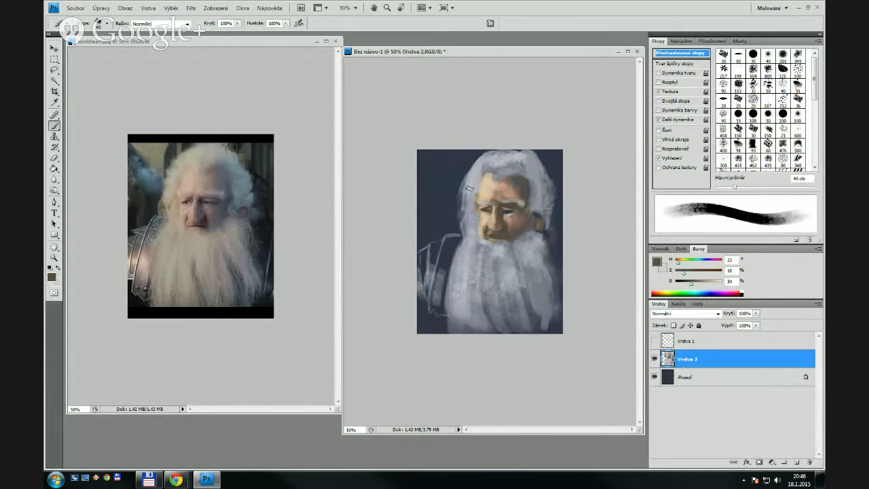
Paint the left ear in a sampled dark brown (H 20, S 21, B 38) and accent it with sampled tan at 10 px
{"action": "left_click", "coordinate": [513, 228], "text": "alt"}
{"action": "key", "text": "bracketleft"}
{"action": "key", "text": "bracketleft"}
{"action": "key", "text": "bracketleft"}
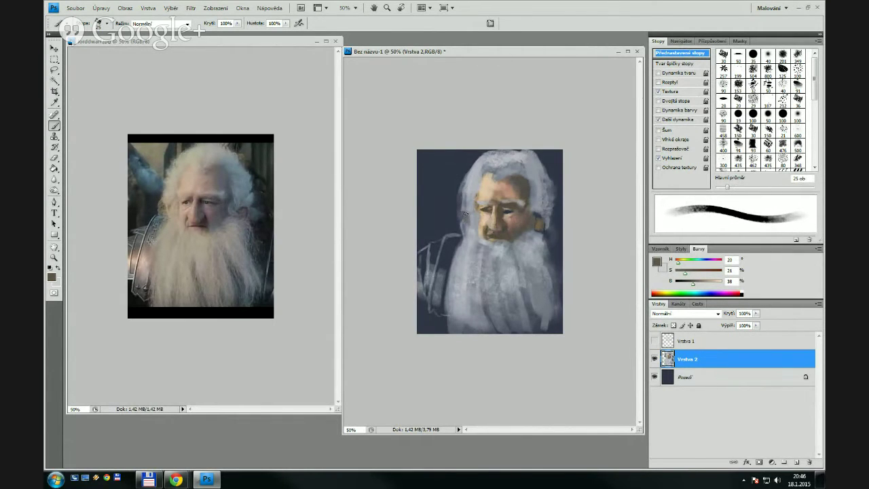
{"action": "key", "text": "bracketleft"}
{"action": "key", "text": "bracketleft"}
{"action": "left_click", "coordinate": [484, 203], "text": "alt"}
{"action": "key", "text": "bracketleft"}
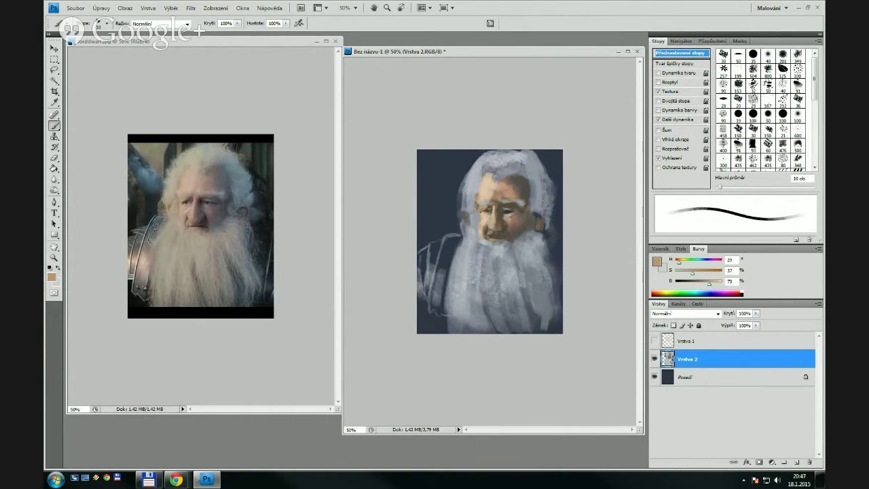
Darken the eyes with a sampled navy (H 228, S 34, B 29) at 9 px, and the mouth shadow with a sampled near-black
{"action": "left_click", "coordinate": [508, 213], "text": "alt"}
{"action": "key", "text": "bracketleft"}
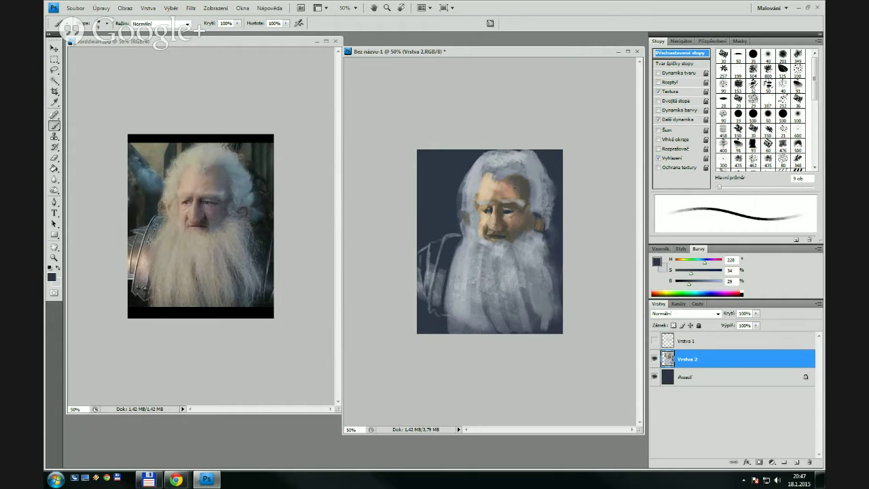
{"action": "left_click", "coordinate": [504, 229], "text": "alt"}
{"action": "key", "text": "bracketright"}
{"action": "key", "text": "bracketright"}
{"action": "key", "text": "bracketright"}
{"action": "key", "text": "bracketright"}
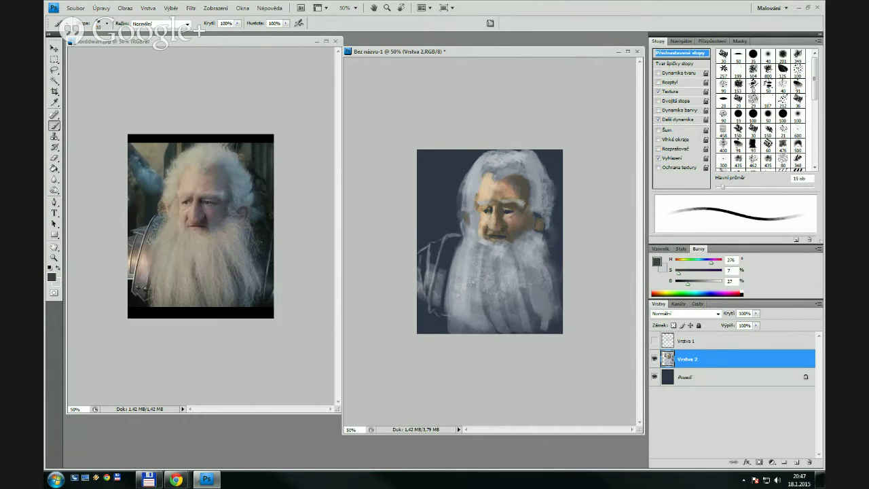
Reshape the nose tip and the shadow beneath it with browns sampled from the nose and mouth, using a 15 to 25 px brush
{"action": "left_click", "coordinate": [498, 222], "text": "alt"}
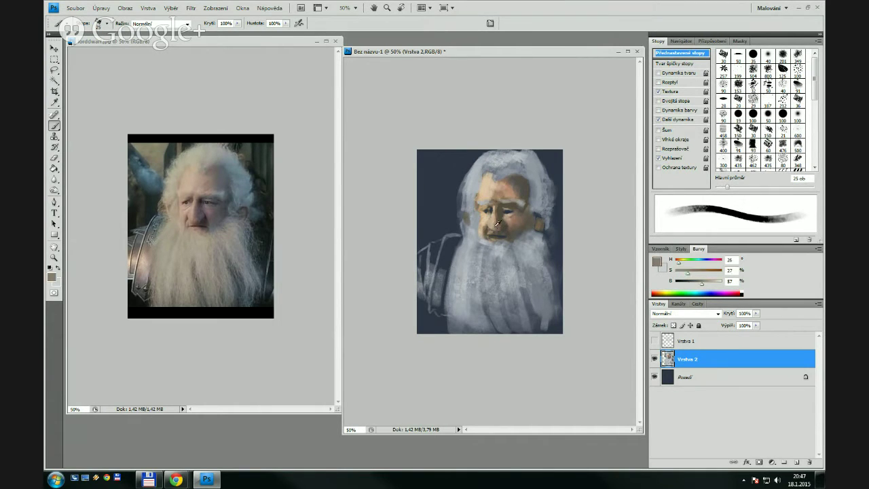
{"action": "left_click_drag", "start_coordinate": [494, 232], "coordinate": [492, 229]}
{"action": "left_click", "coordinate": [495, 216], "text": "alt"}
{"action": "left_click", "coordinate": [502, 221], "text": "alt"}
{"action": "left_click_drag", "start_coordinate": [498, 226], "coordinate": [502, 229]}
{"action": "left_click", "coordinate": [500, 231], "text": "alt"}
{"action": "key", "text": "bracketleft"}
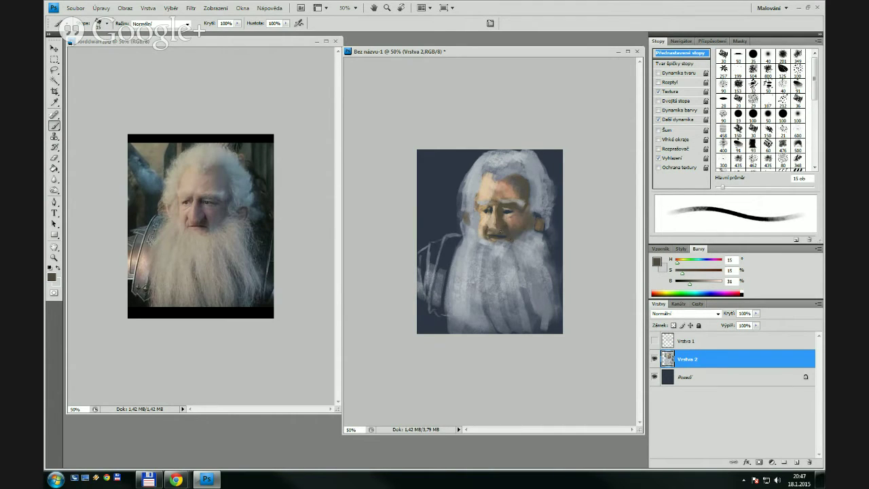
{"action": "left_click", "coordinate": [487, 226], "text": "alt"}
Sample a beard grey (H 229, S 15, B 54) and paint the beard edge below the right ear at 25 px, finishing with a 9 px brush
{"action": "left_click", "coordinate": [510, 239], "text": "alt"}
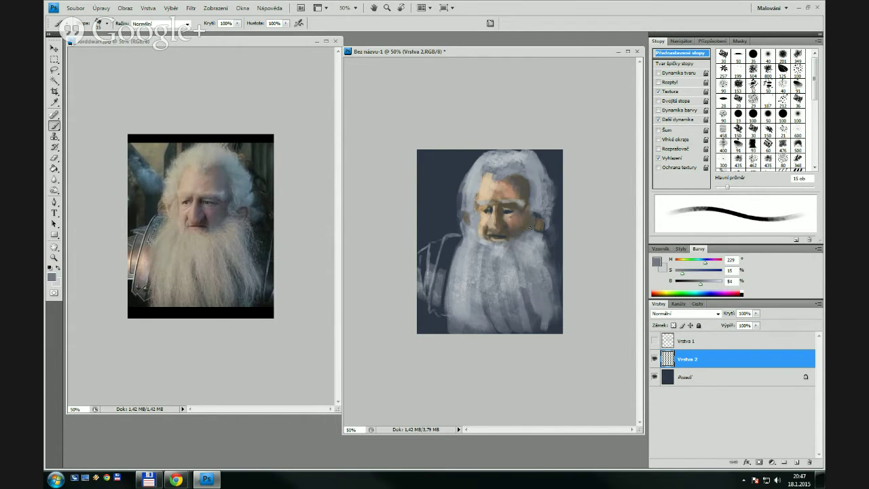
{"action": "key", "text": "bracketright"}
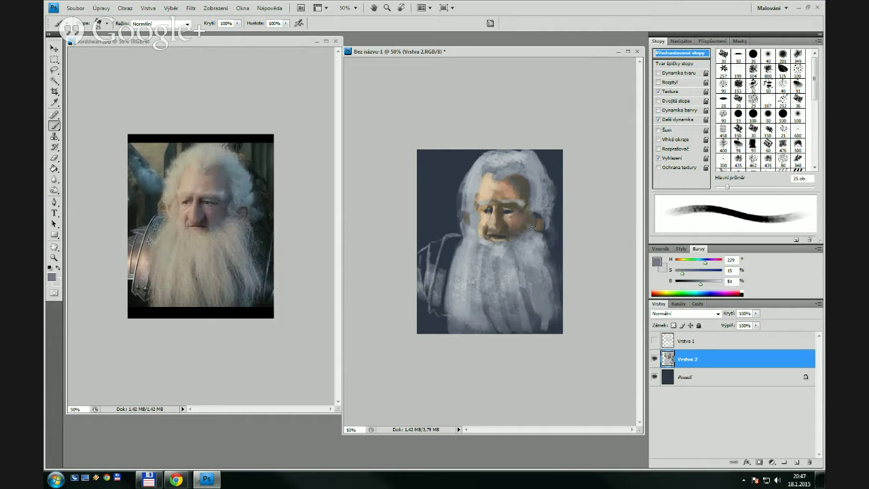
{"action": "left_click_drag", "start_coordinate": [538, 229], "coordinate": [549, 273]}
{"action": "key", "text": "bracketleft"}
{"action": "key", "text": "bracketleft"}
{"action": "key", "text": "bracketleft"}
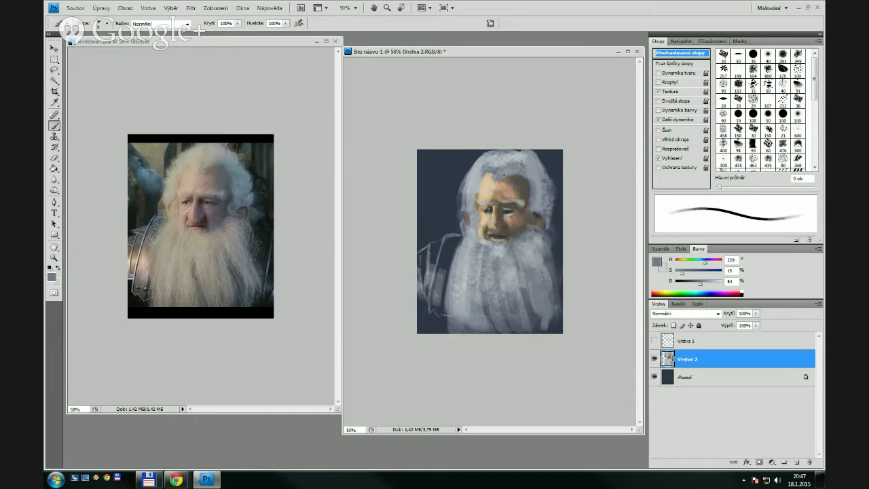
Lighten the middle of the forehead at 30 px with a light skin tone sampled near the hairline
{"action": "left_click", "coordinate": [491, 180], "text": "alt"}
{"action": "key", "text": "bracketright"}
{"action": "key", "text": "bracketright"}
{"action": "key", "text": "bracketright"}
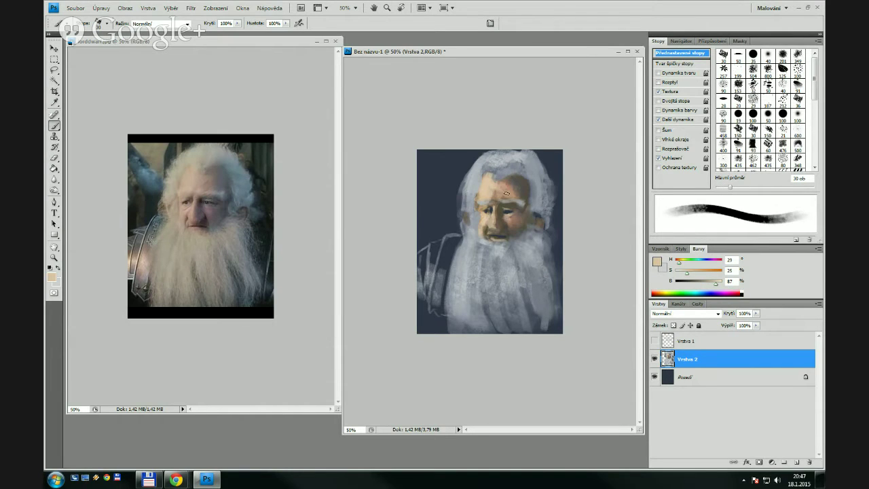
{"action": "left_click_drag", "start_coordinate": [505, 193], "coordinate": [496, 191]}
Set the foreground colour to pale cream (#f1e2d5) and highlight the forehead with a 35 px brush, refining at 25 px
{"action": "left_click", "coordinate": [657, 262]}
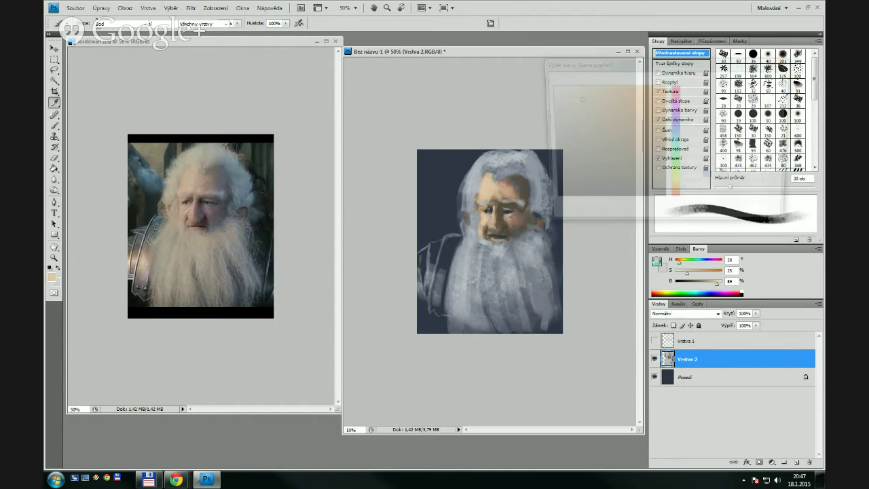
{"action": "left_click", "coordinate": [559, 92]}
{"action": "left_click", "coordinate": [561, 91]}
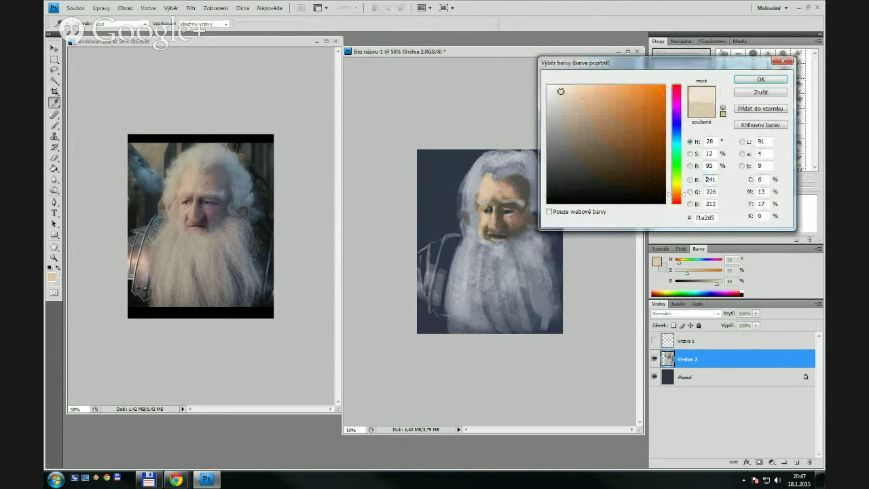
{"action": "left_click", "coordinate": [760, 79]}
{"action": "key", "text": "bracketright"}
{"action": "key", "text": "bracketright"}
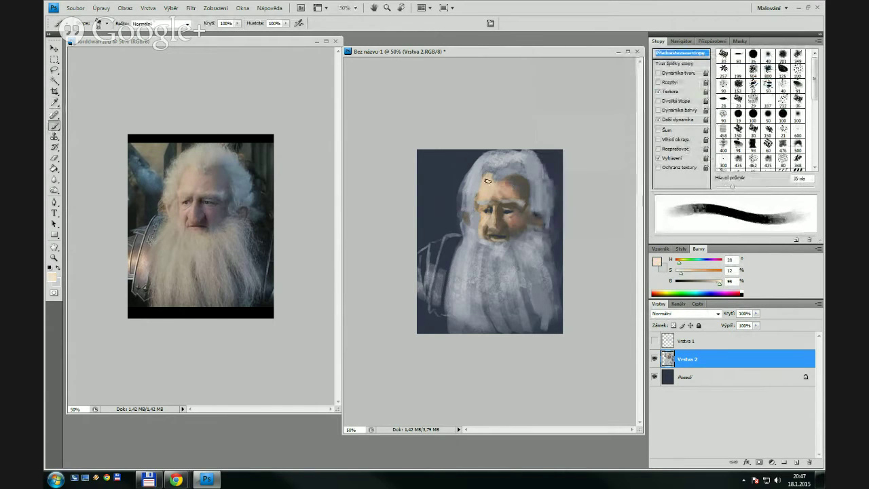
{"action": "mouse_move", "coordinate": [488, 181]}
{"action": "left_mouse_down"}
{"action": "mouse_move", "coordinate": [485, 190]}
{"action": "mouse_move", "coordinate": [505, 193]}
{"action": "left_mouse_up"}
{"action": "key", "text": "bracketleft"}
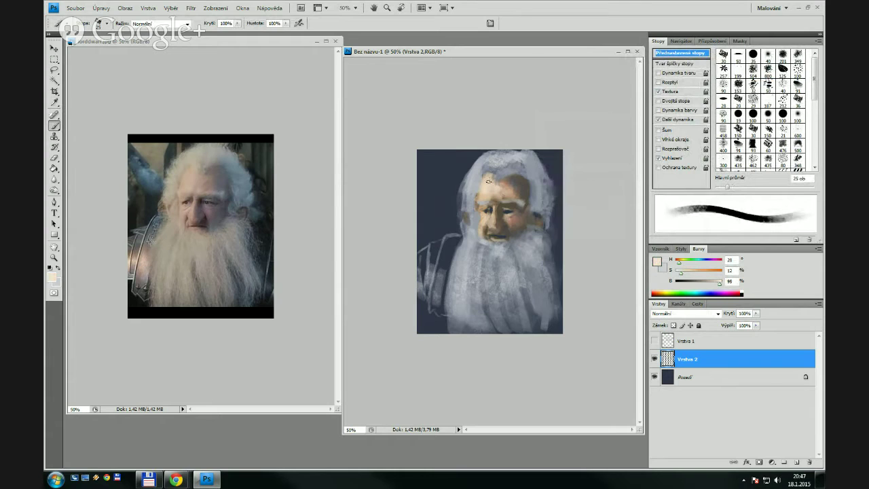
Add fine pale cream highlights beneath the right eye and along the nose with a 9 to 10 px brush
{"action": "key", "text": "bracketleft"}
{"action": "key", "text": "bracketleft"}
{"action": "key", "text": "bracketleft"}
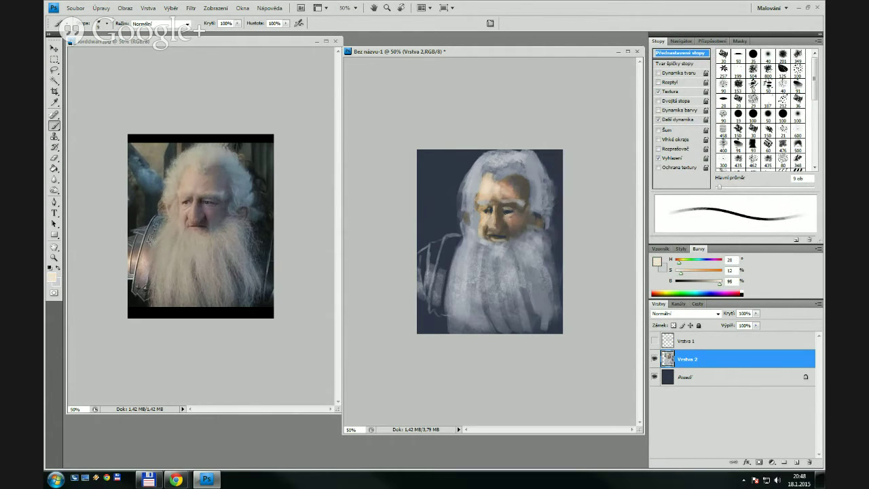
{"action": "left_click_drag", "start_coordinate": [504, 211], "coordinate": [511, 214]}
{"action": "key", "text": "bracketright"}
{"action": "left_click_drag", "start_coordinate": [493, 218], "coordinate": [494, 223]}
Shade under the left eye with a sampled brown (H 17, S 31, B 55), and beside the right eye with a sampled dark brown at 30 px
{"action": "left_click", "coordinate": [509, 215], "text": "alt"}
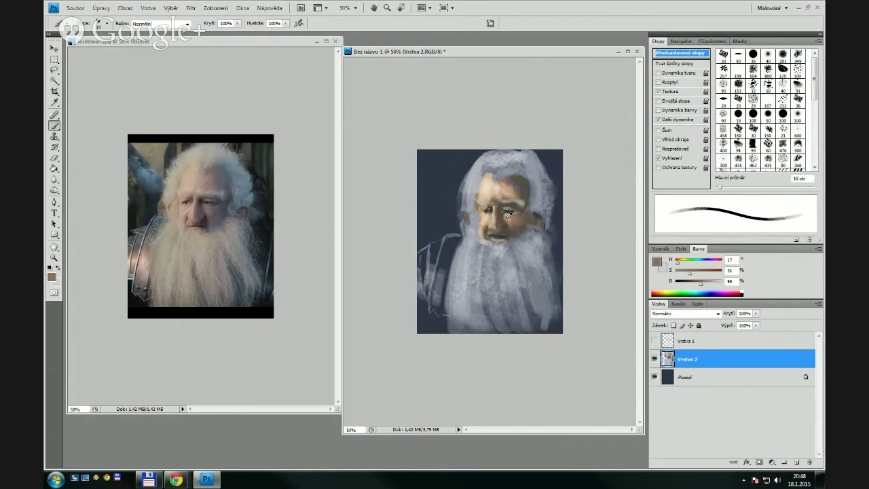
{"action": "left_click_drag", "start_coordinate": [487, 212], "coordinate": [491, 213]}
{"action": "key", "text": "bracketright"}
{"action": "key", "text": "bracketright"}
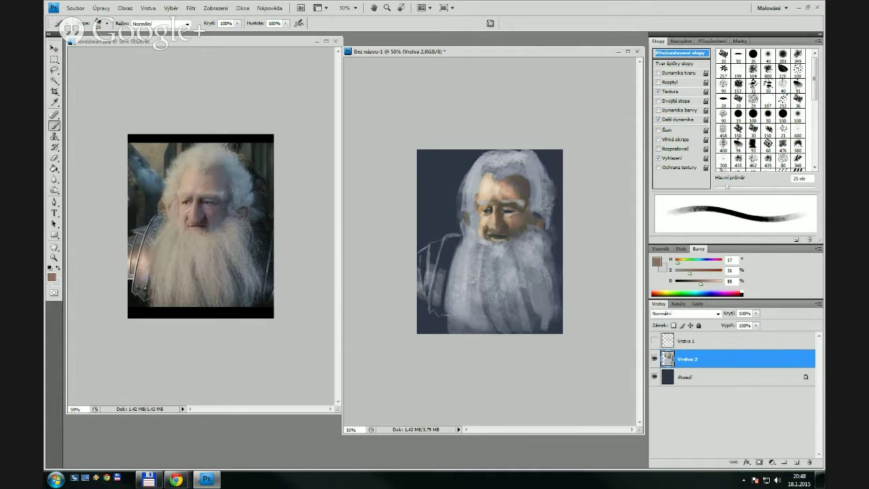
{"action": "left_click", "coordinate": [520, 202], "text": "alt"}
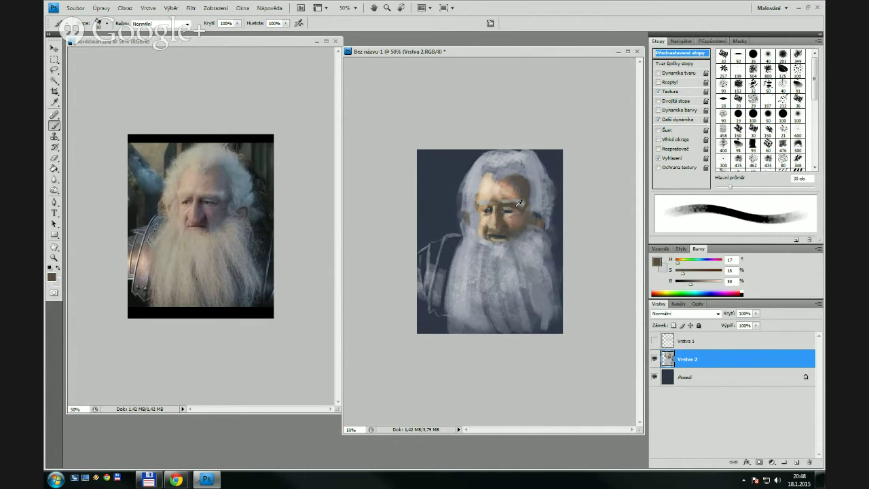
{"action": "left_click_drag", "start_coordinate": [516, 210], "coordinate": [531, 212]}
Sample a light tan (H 20, S 30, B 80) and brighten the right side of the forehead with a 45 px brush
{"action": "left_click", "coordinate": [510, 191], "text": "alt"}
{"action": "key", "text": "bracketright"}
{"action": "key", "text": "bracketright"}
{"action": "key", "text": "bracketright"}
{"action": "mouse_move", "coordinate": [514, 182]}
{"action": "left_mouse_down"}
{"action": "mouse_move", "coordinate": [523, 186]}
{"action": "mouse_move", "coordinate": [512, 183]}
{"action": "left_mouse_up"}
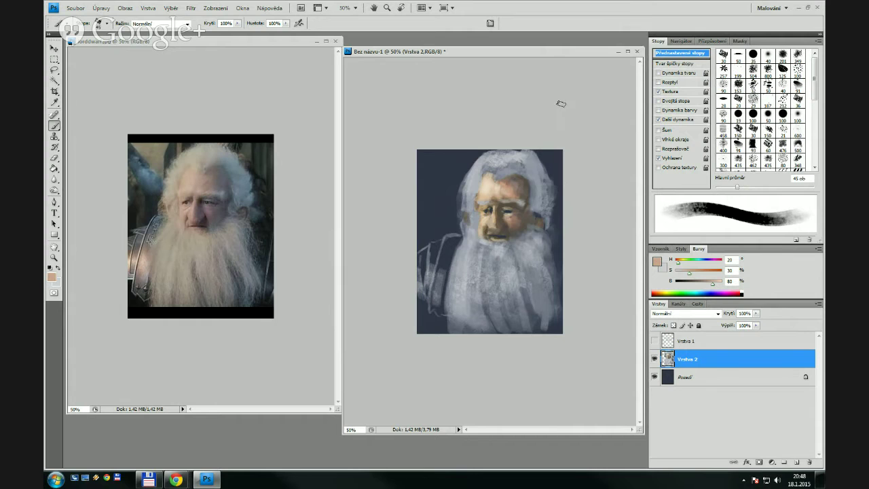
Examine the painted mouth, nose and eyes up close at 200% zoom
{"action": "key", "text": "z"}
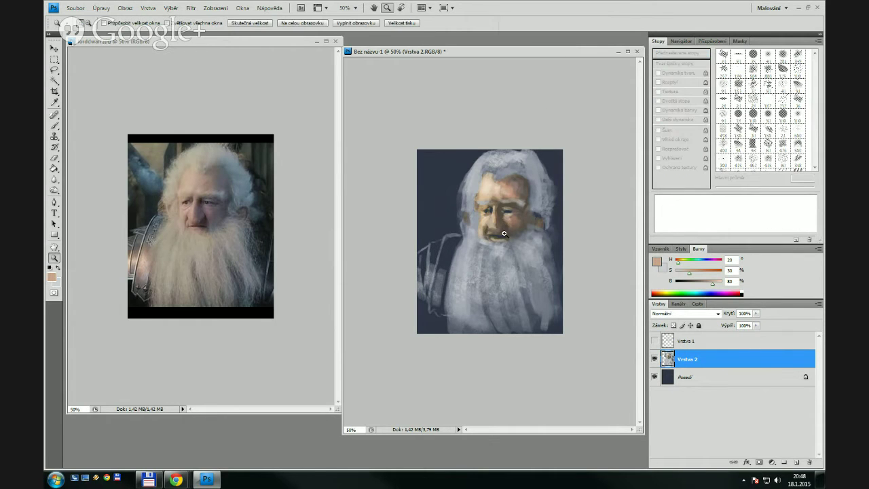
{"action": "left_click", "coordinate": [508, 235]}
{"action": "left_click", "coordinate": [514, 237], "text": "alt"}
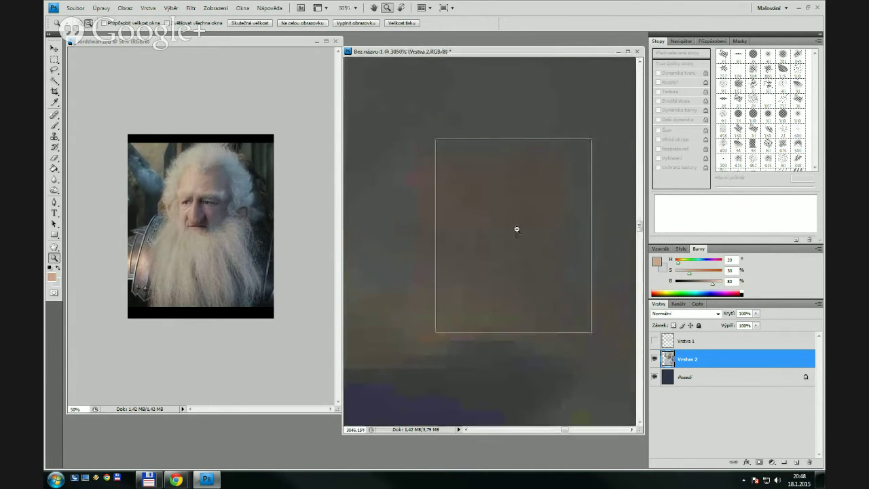
{"action": "left_click", "coordinate": [516, 230], "text": "alt"}
{"action": "left_click", "coordinate": [518, 235], "text": "alt"}
{"action": "left_click", "coordinate": [518, 234], "text": "alt"}
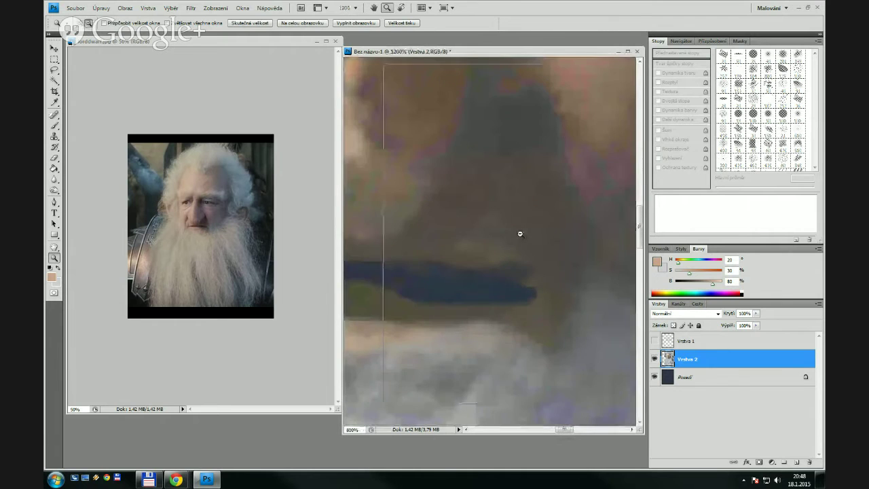
{"action": "left_click", "coordinate": [520, 235], "text": "alt"}
{"action": "left_click", "coordinate": [522, 235], "text": "alt"}
{"action": "left_click", "coordinate": [523, 234], "text": "alt"}
{"action": "left_click", "coordinate": [526, 231], "text": "alt"}
{"action": "left_click", "coordinate": [525, 233], "text": "alt"}
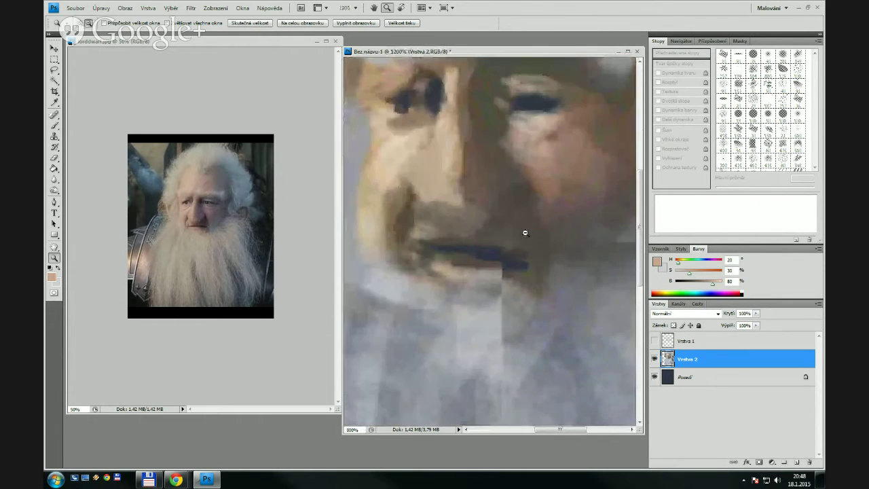
{"action": "left_click", "coordinate": [528, 237], "text": "alt"}
{"action": "left_click", "coordinate": [532, 242], "text": "alt"}
{"action": "left_click", "coordinate": [534, 238]}
{"action": "left_click", "coordinate": [532, 217]}
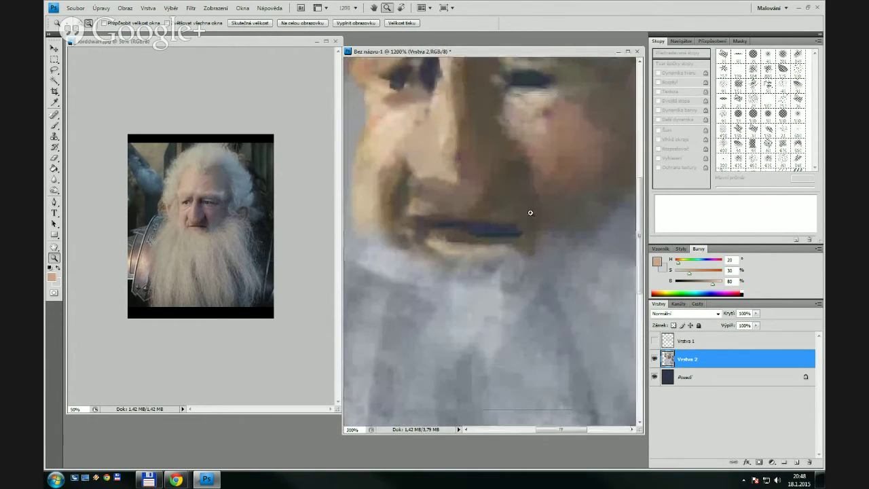
{"action": "left_click", "coordinate": [528, 217]}
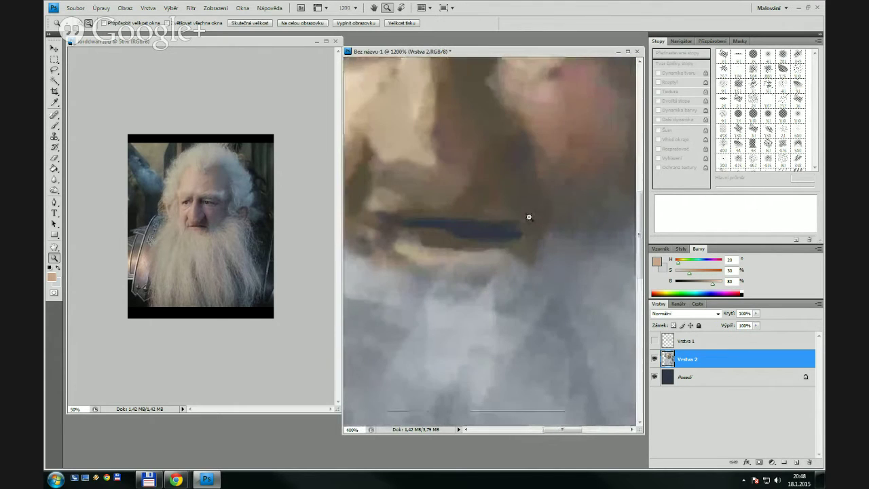
{"action": "left_click", "coordinate": [527, 213], "text": "alt"}
{"action": "left_click", "coordinate": [526, 216], "text": "alt"}
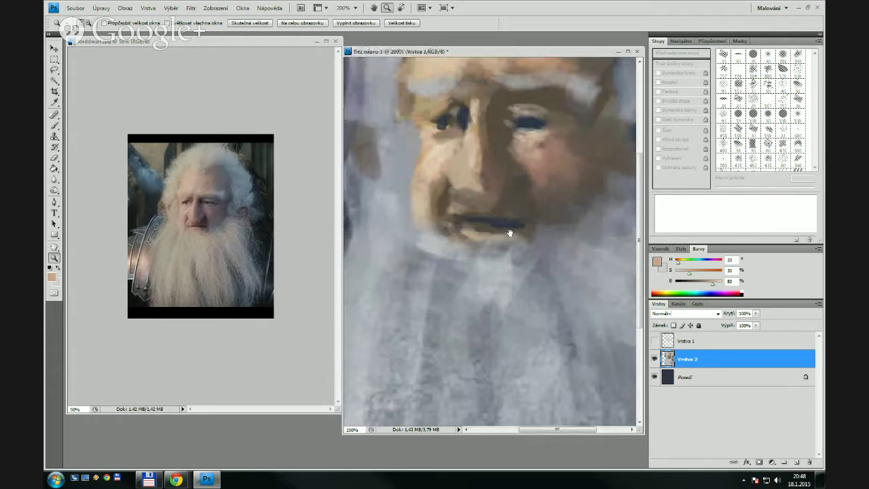
Magnify the reference photo to 200% and frame its face to match the view of the painted face
{"action": "left_click_drag", "start_coordinate": [510, 146], "coordinate": [503, 248]}
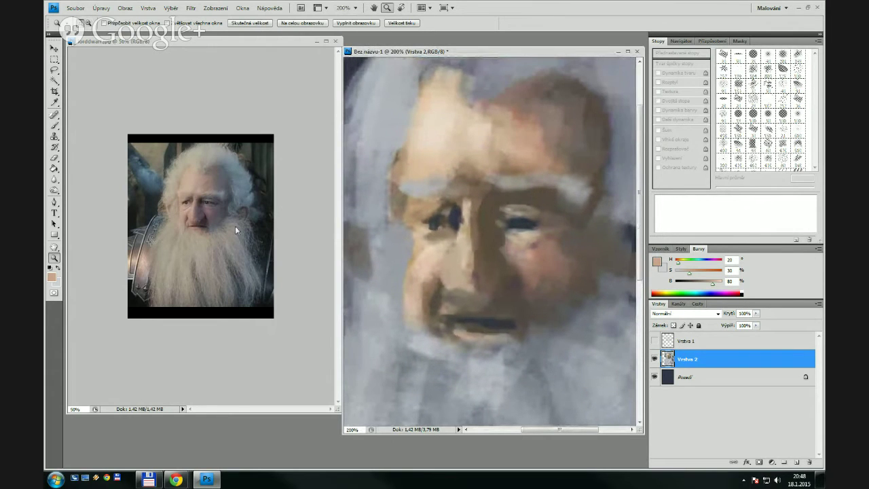
{"action": "left_click", "coordinate": [235, 226]}
{"action": "left_click", "coordinate": [234, 224]}
{"action": "left_click", "coordinate": [233, 222]}
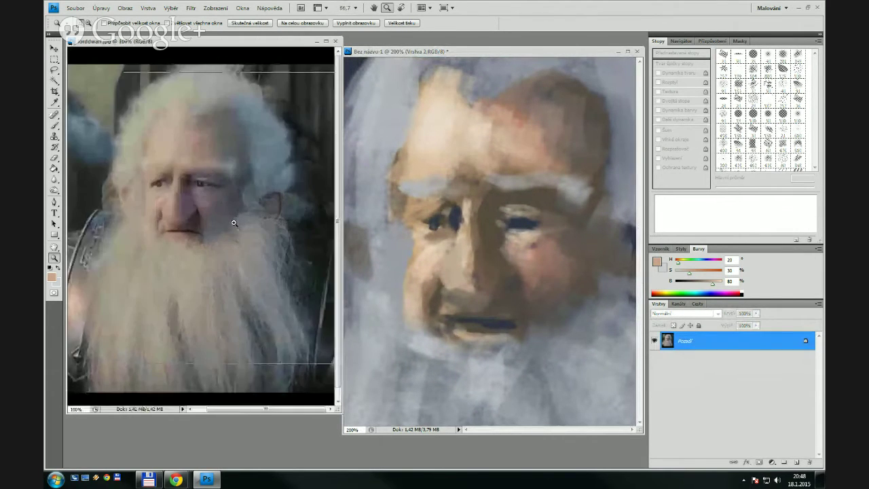
{"action": "left_click", "coordinate": [234, 224]}
{"action": "left_click_drag", "start_coordinate": [228, 190], "coordinate": [277, 262]}
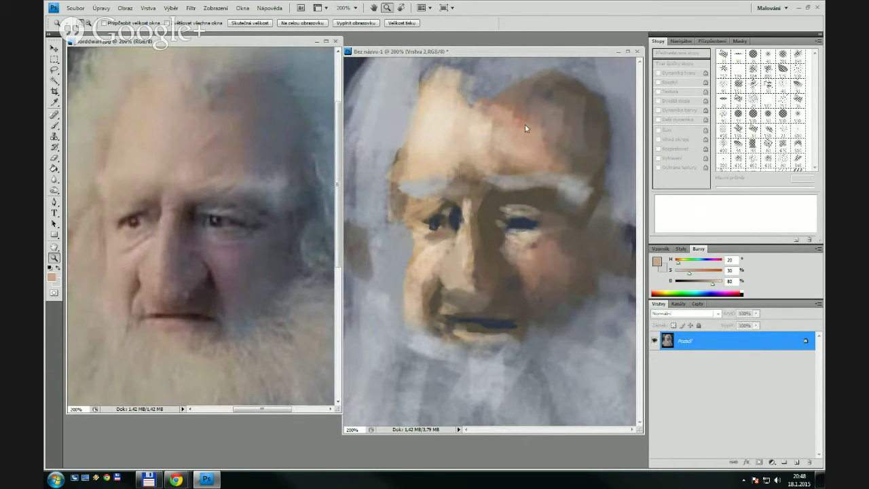
Reduce the brush from portrait blocking size to 8–9 px and sample pale cream tones from the lit forehead
{"action": "key", "text": "b"}
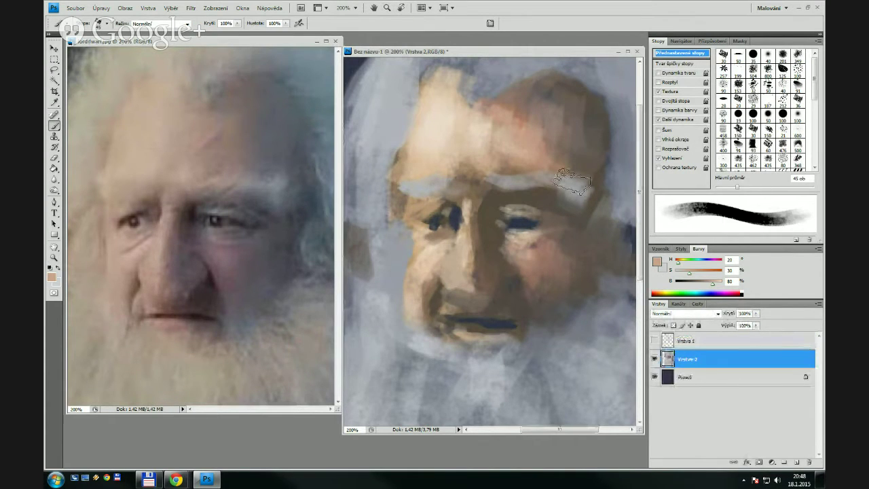
{"action": "key", "text": "bracketleft"}
{"action": "key", "text": "bracketleft"}
{"action": "key", "text": "bracketleft"}
{"action": "key", "text": "bracketleft"}
{"action": "key", "text": "bracketleft"}
{"action": "key", "text": "bracketleft"}
{"action": "key", "text": "bracketleft"}
{"action": "key", "text": "bracketleft"}
{"action": "key", "text": "bracketleft"}
{"action": "key", "text": "bracketleft"}
{"action": "key", "text": "bracketleft"}
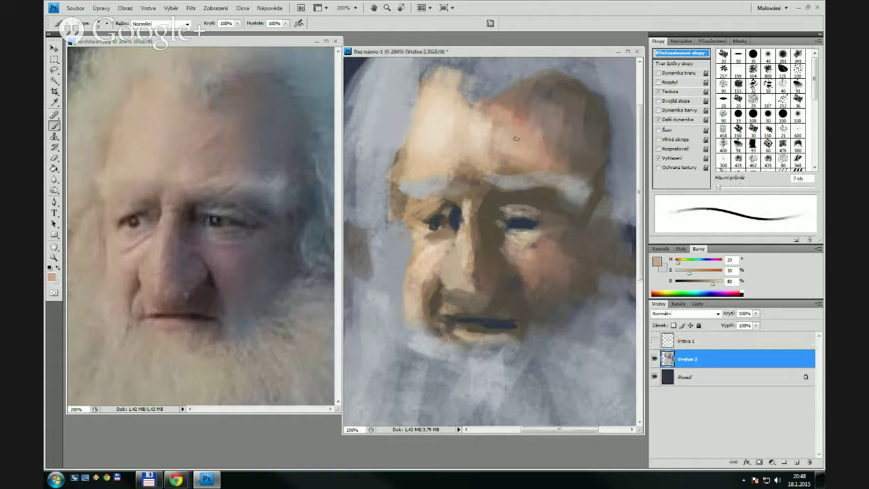
{"action": "left_click", "coordinate": [445, 99], "text": "alt"}
{"action": "key", "text": "bracketright"}
{"action": "key", "text": "bracketright"}
{"action": "key", "text": "bracketright"}
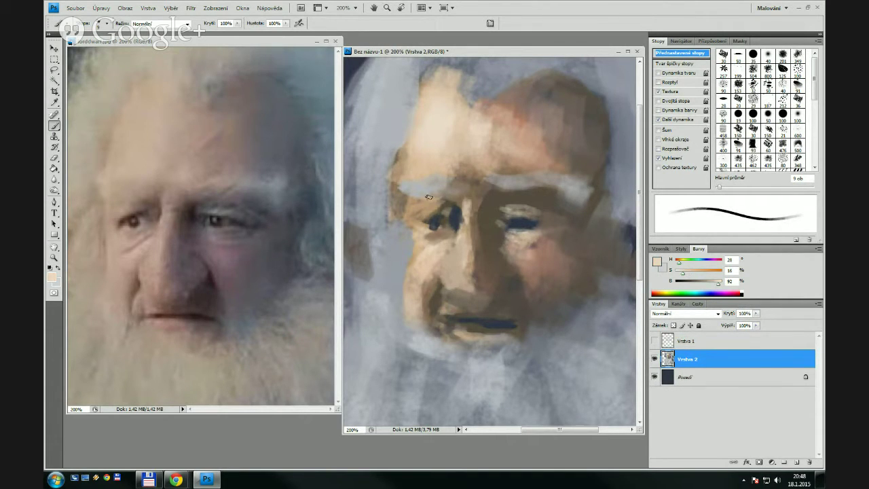
{"action": "left_click", "coordinate": [442, 163], "text": "alt"}
{"action": "key", "text": "bracketleft"}
Shade the inner corner and lower crease of the left eye with a sampled dark brown (H 27, S 25, B 34) at 8 px
{"action": "left_click", "coordinate": [485, 205], "text": "alt"}
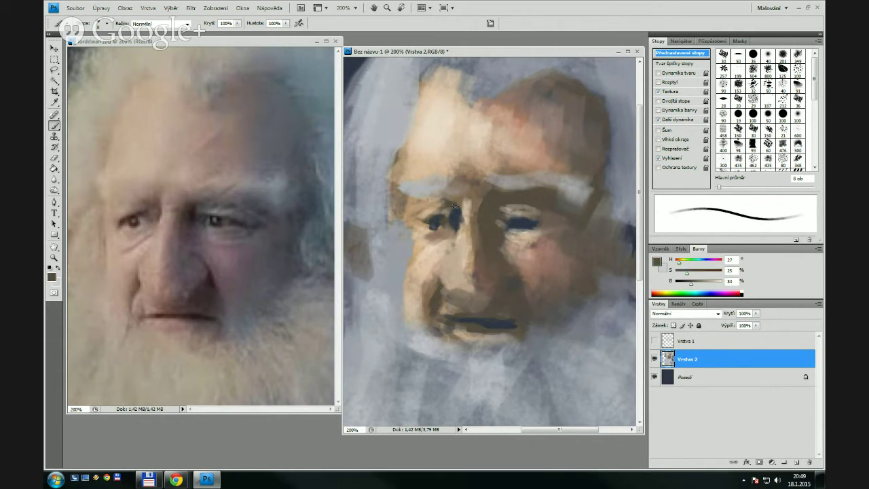
{"action": "mouse_move", "coordinate": [457, 207]}
{"action": "left_mouse_down"}
{"action": "mouse_move", "coordinate": [458, 253]}
{"action": "mouse_move", "coordinate": [471, 227]}
{"action": "mouse_move", "coordinate": [460, 235]}
{"action": "mouse_move", "coordinate": [456, 214]}
{"action": "mouse_move", "coordinate": [451, 243]}
{"action": "mouse_move", "coordinate": [452, 233]}
{"action": "mouse_move", "coordinate": [432, 250]}
{"action": "mouse_move", "coordinate": [419, 241]}
{"action": "mouse_move", "coordinate": [452, 234]}
{"action": "left_mouse_up"}
{"action": "key", "text": "bracketleft"}
{"action": "left_click", "coordinate": [421, 240], "text": "alt"}
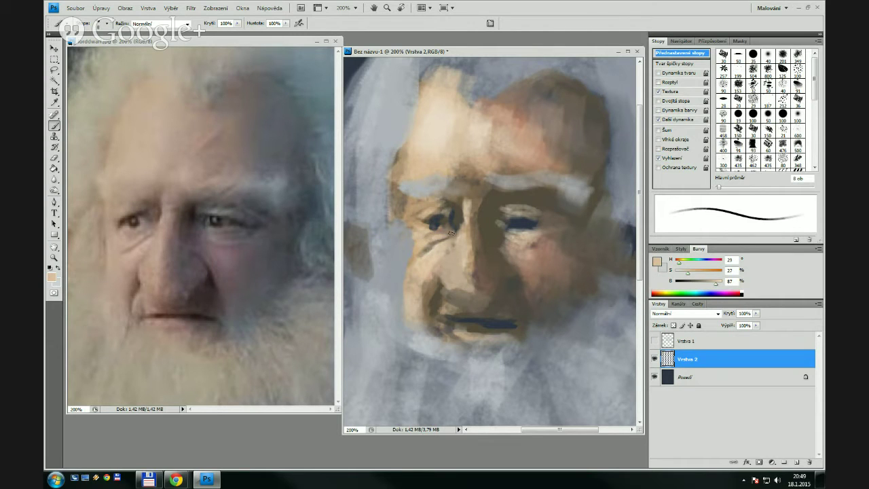
Paint the white of the left eye with sampled greys at 5 to 7 px, and darken its upper lid with a near-black (S 11, B 27)
{"action": "left_click", "coordinate": [444, 222], "text": "alt"}
{"action": "left_click", "coordinate": [444, 222], "text": "alt"}
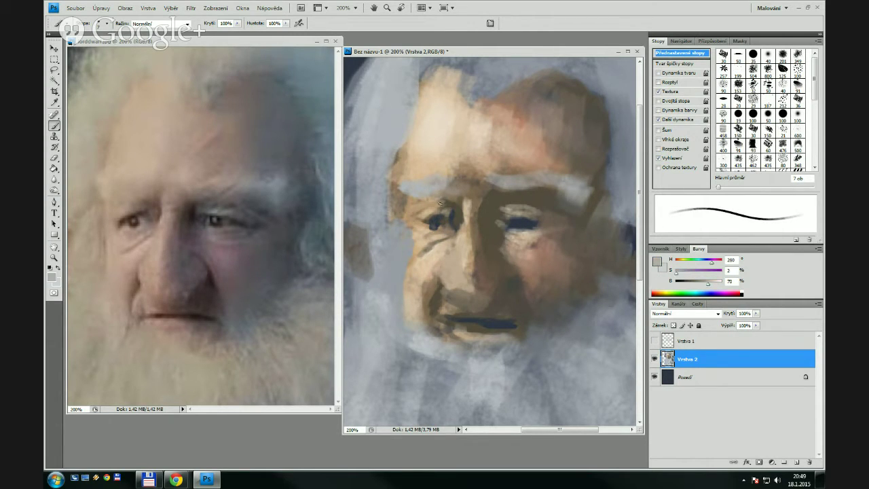
{"action": "key", "text": "bracketleft"}
{"action": "left_click_drag", "start_coordinate": [428, 226], "coordinate": [438, 224]}
{"action": "left_click", "coordinate": [439, 220], "text": "alt"}
{"action": "left_click", "coordinate": [445, 221], "text": "alt"}
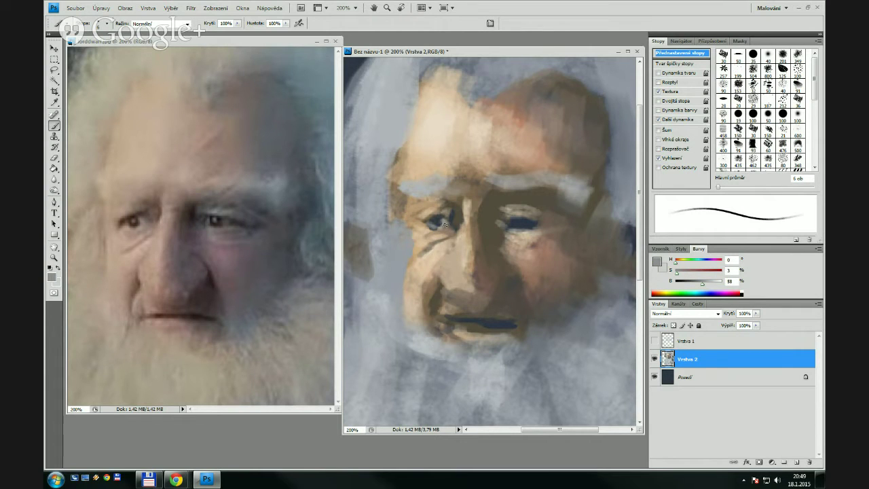
{"action": "key", "text": "bracketleft"}
{"action": "left_click", "coordinate": [444, 213], "text": "alt"}
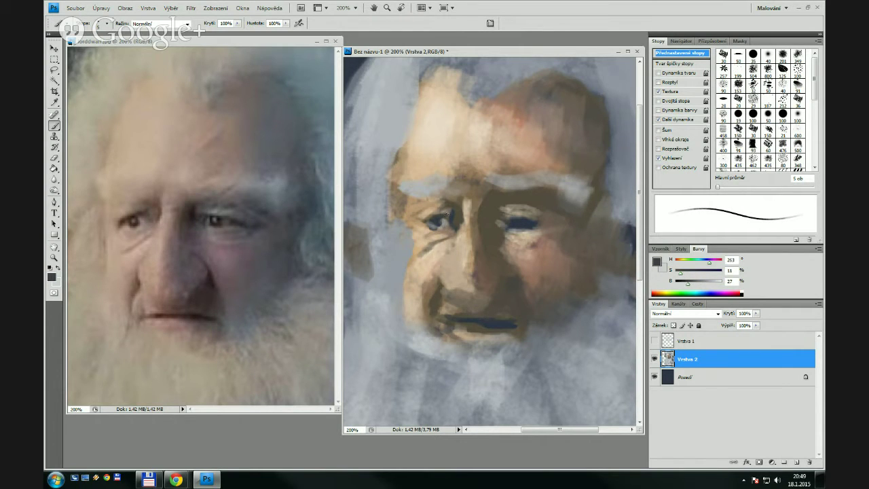
{"action": "left_click", "coordinate": [447, 213]}
Lighten the left eyebrow and the skin around it with sampled creams (S 15, B 93 and S 18, B 91), using a brush up to 15 px
{"action": "left_click", "coordinate": [436, 151], "text": "alt"}
{"action": "key", "text": "bracketright"}
{"action": "key", "text": "bracketright"}
{"action": "key", "text": "bracketright"}
{"action": "key", "text": "bracketright"}
{"action": "key", "text": "bracketright"}
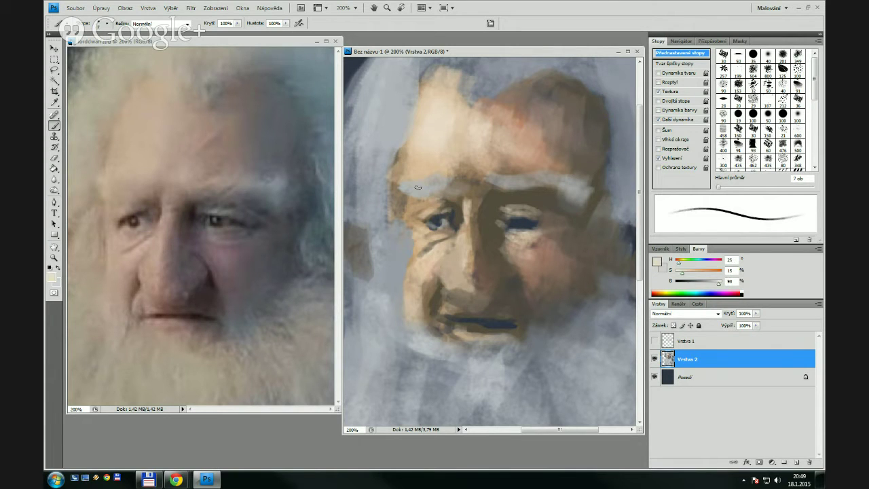
{"action": "key", "text": "bracketright"}
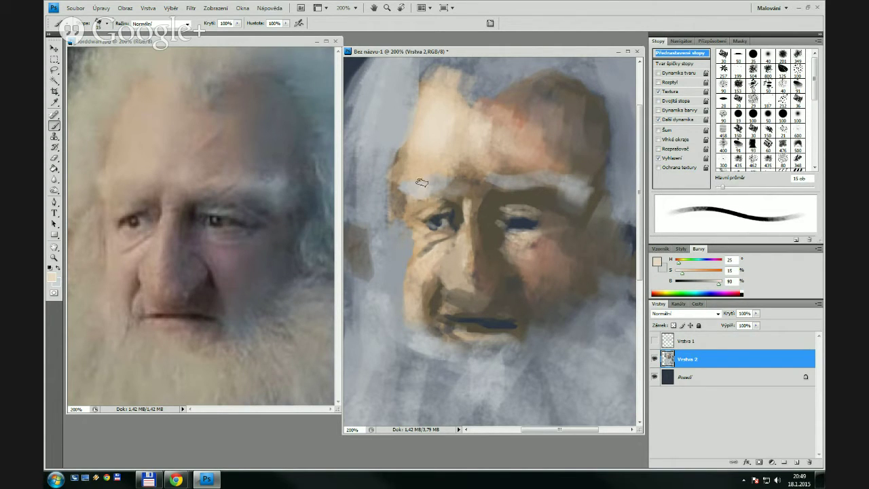
{"action": "left_click", "coordinate": [428, 146], "text": "alt"}
{"action": "mouse_move", "coordinate": [423, 163]}
{"action": "left_mouse_down"}
{"action": "mouse_move", "coordinate": [420, 192]}
{"action": "mouse_move", "coordinate": [417, 184]}
{"action": "left_mouse_up"}
Brighten the outer cheek below the left eye and soften the under-eye crease with sampled cream and light tan at about 9 px
{"action": "key", "text": "bracketleft"}
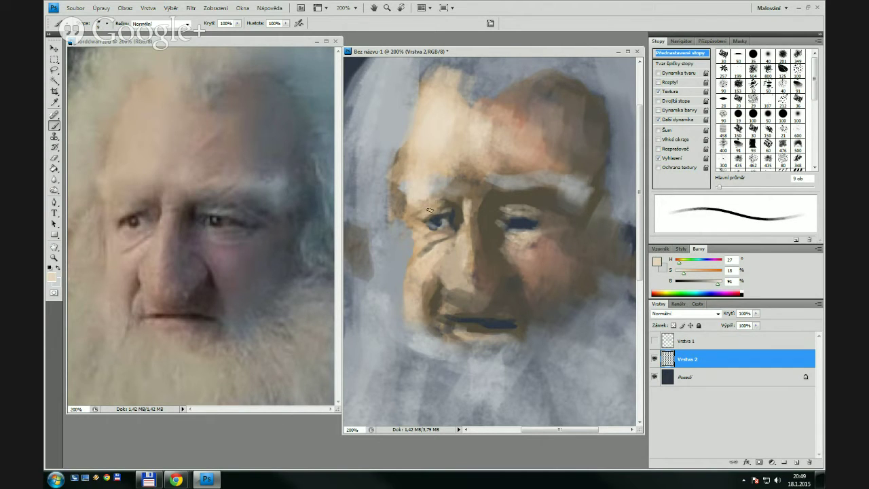
{"action": "mouse_move", "coordinate": [408, 218]}
{"action": "left_mouse_down"}
{"action": "mouse_move", "coordinate": [417, 295]}
{"action": "mouse_move", "coordinate": [409, 268]}
{"action": "left_mouse_up"}
{"action": "mouse_move", "coordinate": [407, 238]}
{"action": "left_mouse_down"}
{"action": "mouse_move", "coordinate": [412, 272]}
{"action": "mouse_move", "coordinate": [425, 277]}
{"action": "mouse_move", "coordinate": [422, 256]}
{"action": "mouse_move", "coordinate": [446, 243]}
{"action": "mouse_move", "coordinate": [428, 249]}
{"action": "left_mouse_up"}
{"action": "left_click", "coordinate": [421, 285], "text": "alt"}
{"action": "key", "text": "bracketright"}
{"action": "left_click", "coordinate": [437, 253], "text": "alt"}
{"action": "key", "text": "bracketleft"}
{"action": "key", "text": "bracketleft"}
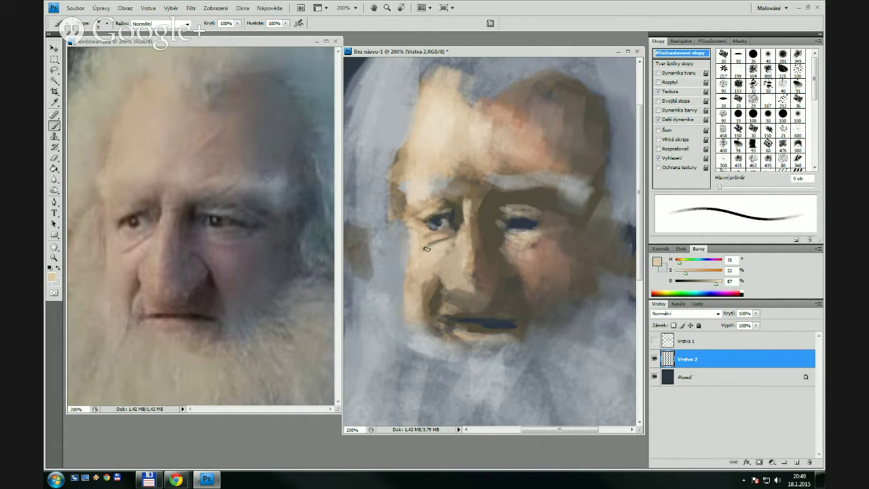
Touch up the area beneath the left eye with a sampled mid brown (H 25, S 25, B 59) at 7 px
{"action": "left_click", "coordinate": [447, 235], "text": "alt"}
{"action": "key", "text": "bracketleft"}
{"action": "key", "text": "bracketleft"}
{"action": "key", "text": "bracketleft"}
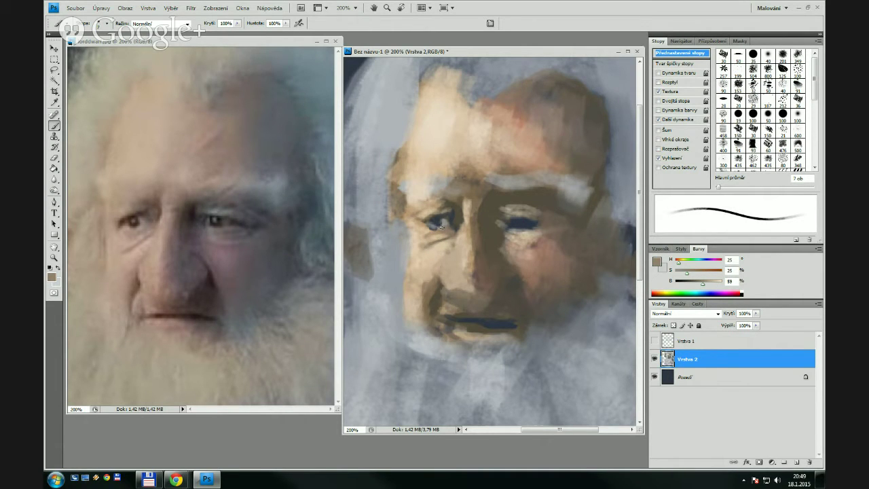
{"action": "key", "text": "bracketleft"}
Refine the iris, white and lid line of the left eye with sampled dark blue-grey and warm grey at 5 to 7 px
{"action": "left_click", "coordinate": [445, 225], "text": "alt"}
{"action": "left_click", "coordinate": [433, 224], "text": "alt"}
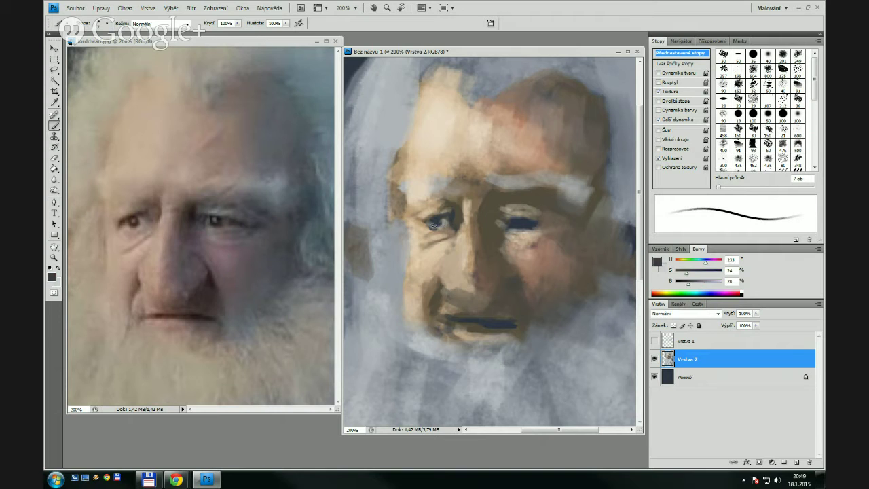
{"action": "left_click", "coordinate": [449, 221], "text": "alt"}
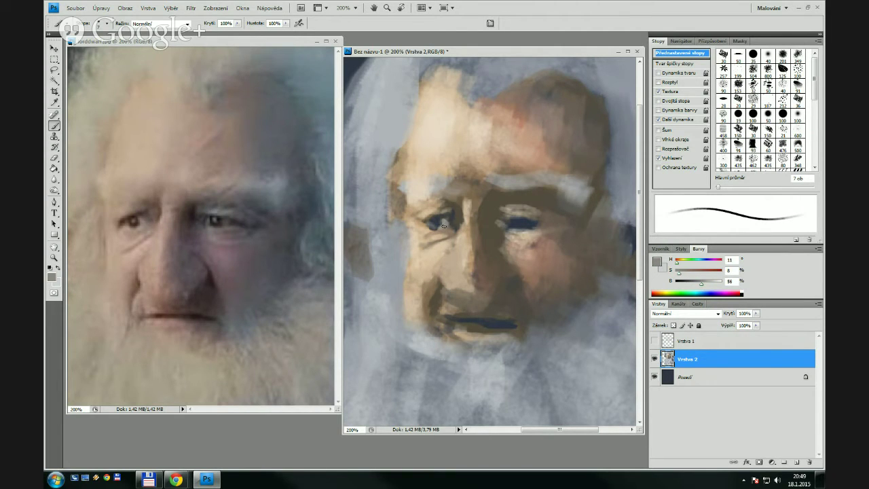
{"action": "left_click_drag", "start_coordinate": [433, 226], "coordinate": [449, 224]}
{"action": "left_click", "coordinate": [443, 215], "text": "alt"}
{"action": "key", "text": "bracketleft"}
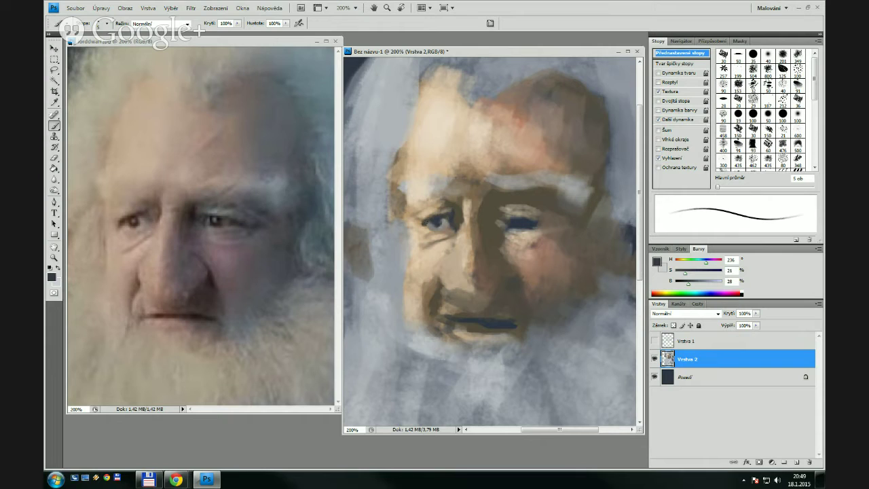
{"action": "left_click_drag", "start_coordinate": [427, 222], "coordinate": [432, 221]}
Sample a reddish brown (H 16, S 32, B 56) from the right cheek and tint the face with a 7 to 10 px brush
{"action": "left_click", "coordinate": [551, 262], "text": "alt"}
{"action": "key", "text": "bracketright"}
{"action": "key", "text": "bracketright"}
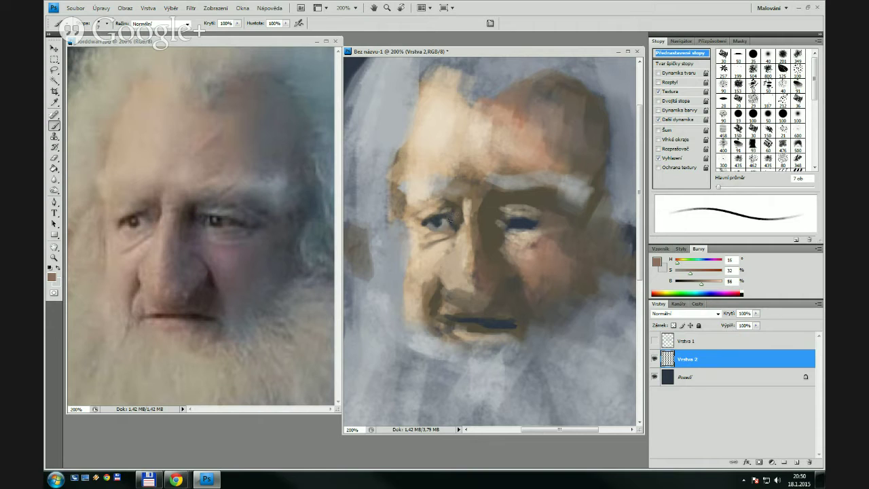
{"action": "key", "text": "bracketright"}
{"action": "key", "text": "bracketright"}
{"action": "key", "text": "bracketright"}
{"action": "key", "text": "bracketright"}
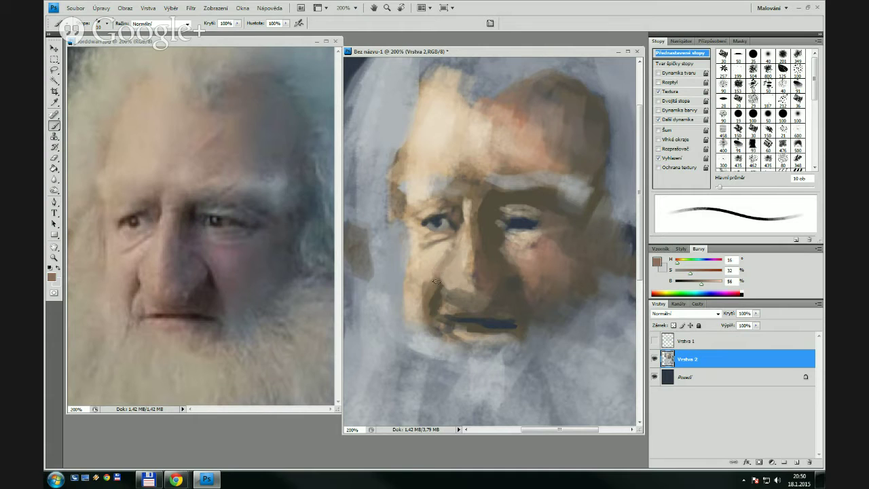
Model the lit side of the nose and its nostril with a sampled light tan (S 22, B 82) at 9 to 15 px
{"action": "left_click", "coordinate": [469, 245], "text": "alt"}
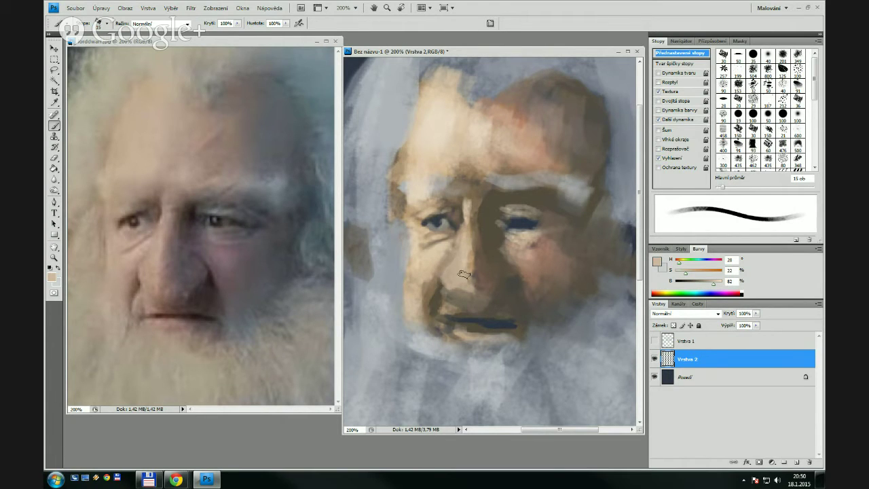
{"action": "key", "text": "bracketleft"}
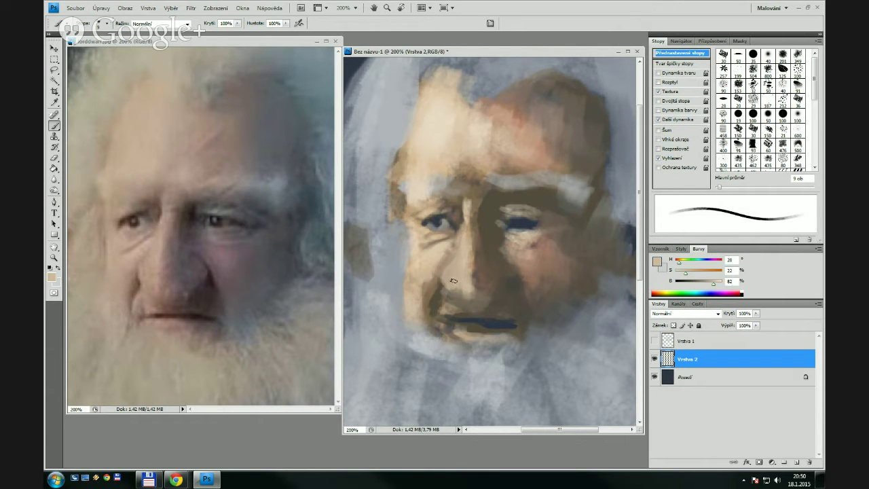
{"action": "left_click_drag", "start_coordinate": [451, 285], "coordinate": [461, 292]}
Sample a light grey (H 227, S 5, B 78) from the beard and touch up the left eye area with a 7 to 10 px brush
{"action": "left_click", "coordinate": [425, 344], "text": "alt"}
{"action": "key", "text": "bracketright"}
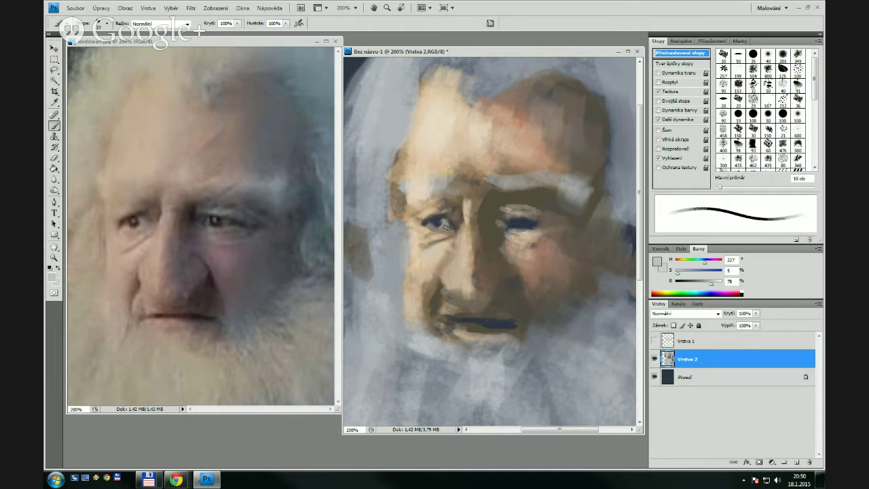
{"action": "key", "text": "bracketleft"}
{"action": "key", "text": "bracketleft"}
{"action": "key", "text": "bracketleft"}
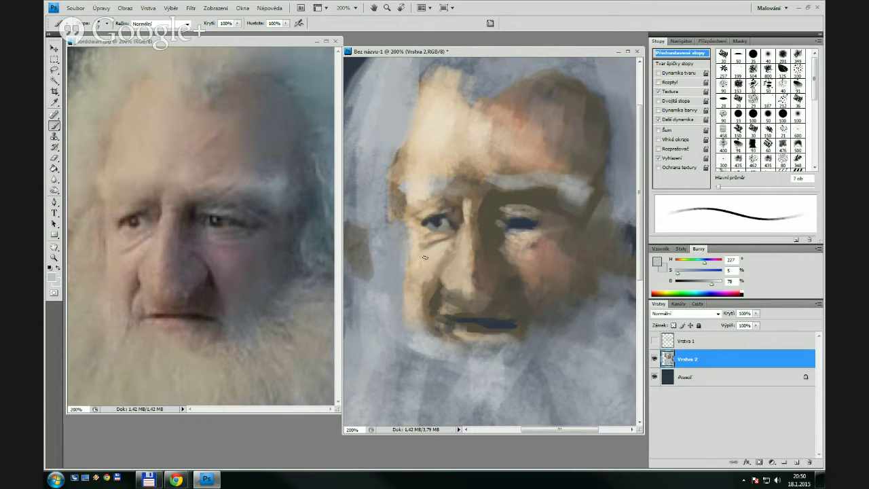
{"action": "key", "text": "bracketright"}
Shade the bridge of the nose and inner brow with a sampled brown (H 12, S 30, B 45) at about 10 px
{"action": "left_click", "coordinate": [484, 217], "text": "alt"}
{"action": "key", "text": "bracketright"}
{"action": "key", "text": "bracketright"}
{"action": "key", "text": "bracketright"}
{"action": "key", "text": "bracketleft"}
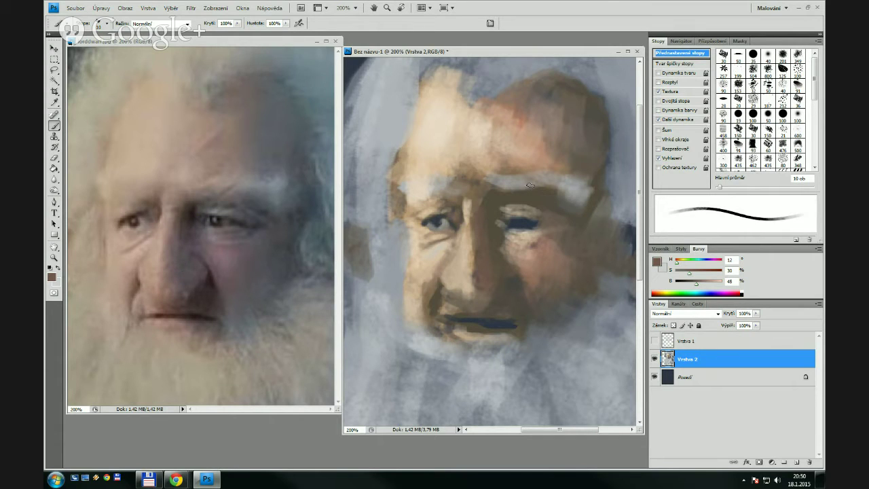
Blend the nose ridge and tip with sampled brownish pinks (H 14, S 24, B 63 and H 13, S 25, B 51) at 15 to 25 px
{"action": "left_click", "coordinate": [537, 110], "text": "alt"}
{"action": "key", "text": "bracketright"}
{"action": "key", "text": "bracketright"}
{"action": "key", "text": "bracketright"}
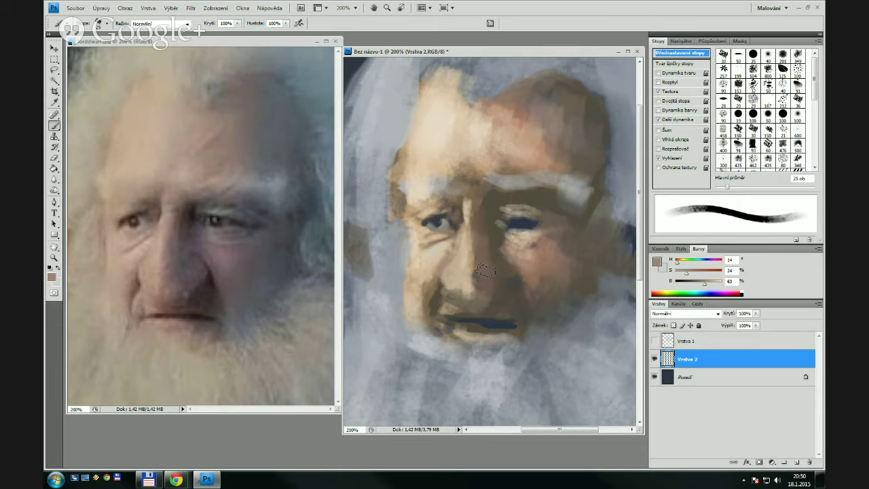
{"action": "key", "text": "bracketleft"}
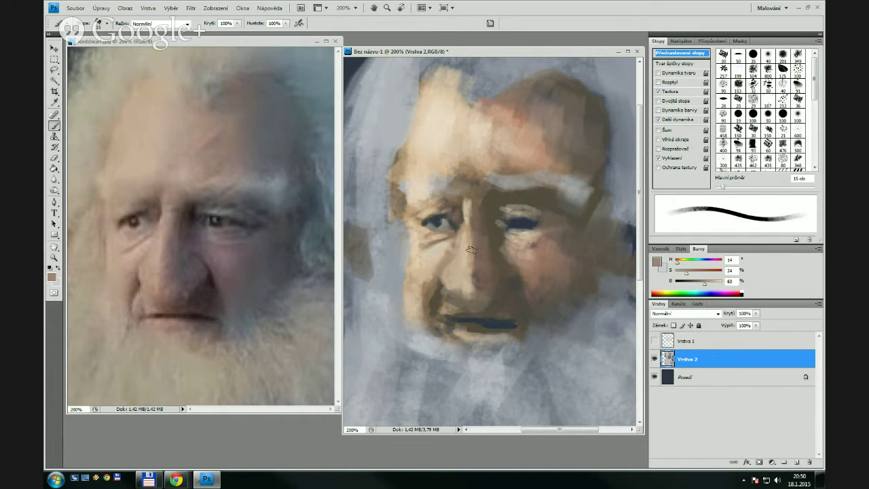
{"action": "key", "text": "bracketright"}
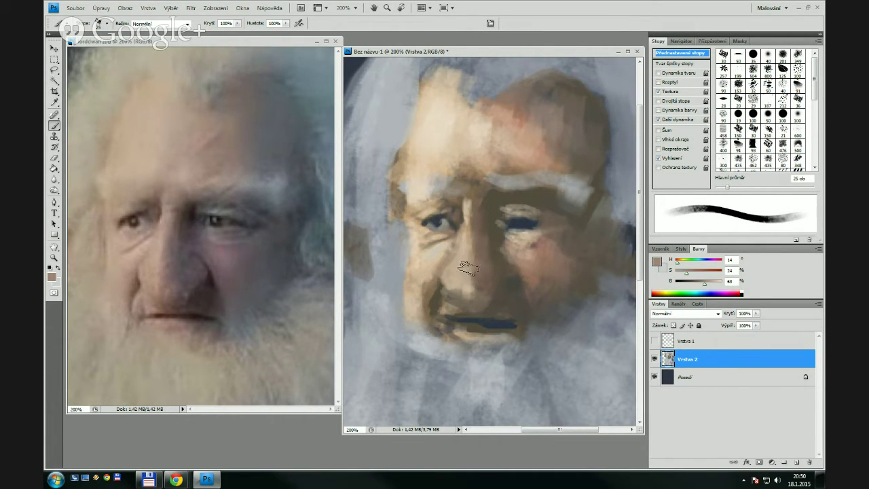
{"action": "key", "text": "bracketleft"}
{"action": "left_click", "coordinate": [485, 264], "text": "alt"}
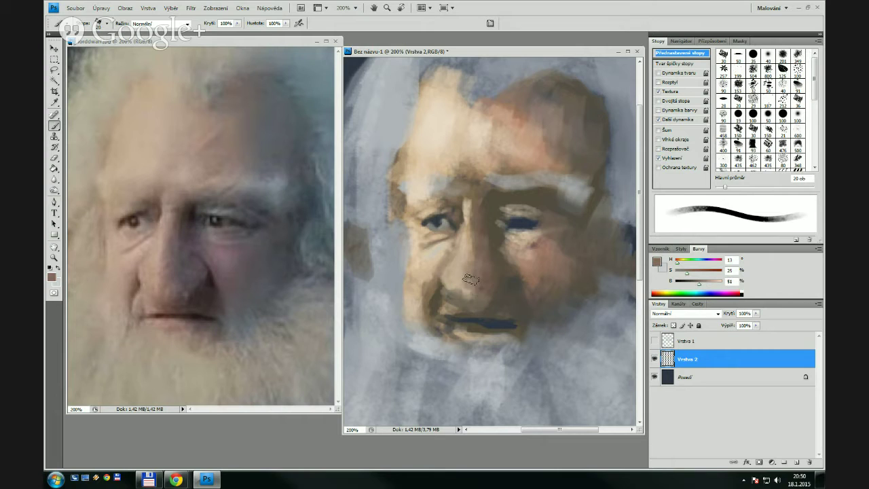
{"action": "mouse_move", "coordinate": [479, 286]}
{"action": "left_mouse_down"}
{"action": "mouse_move", "coordinate": [488, 308]}
{"action": "mouse_move", "coordinate": [474, 290]}
{"action": "left_mouse_up"}
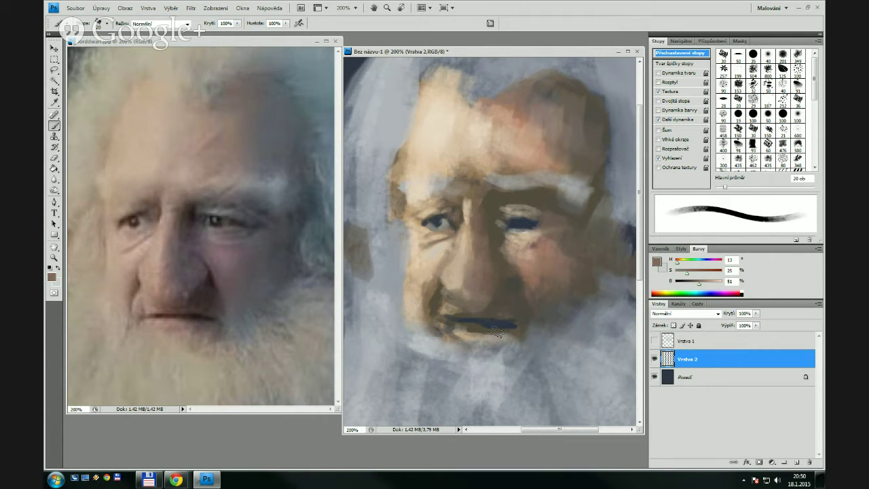
Define the shadow around the left nostril with a sampled dark brown (H 27, S 25, B 34) and a fine brush of 8 px or less
{"action": "left_click", "coordinate": [446, 303], "text": "alt"}
{"action": "key", "text": "bracketleft"}
{"action": "key", "text": "bracketleft"}
{"action": "key", "text": "bracketleft"}
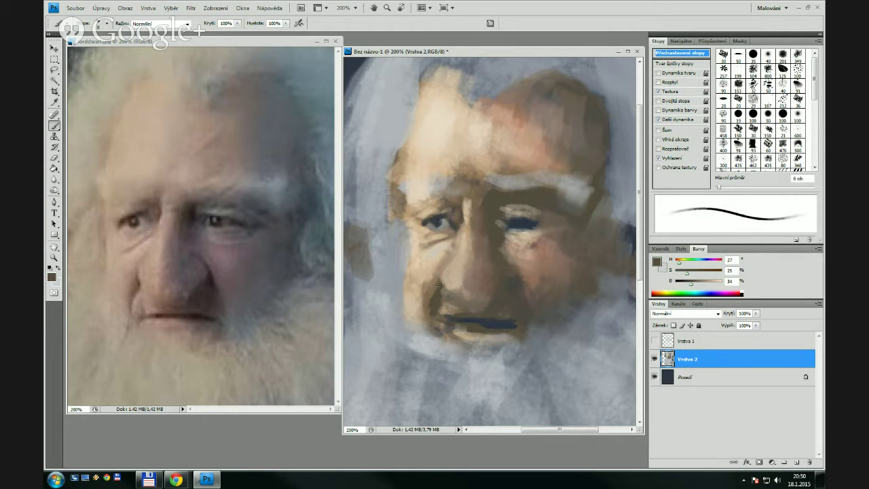
{"action": "key", "text": "bracketleft"}
{"action": "key", "text": "bracketleft"}
Lighten the cheek beside the left nose fold with a sampled tan (S 26, B 82) at 9 px, and resample dark brown for the fold
{"action": "left_click", "coordinate": [427, 277], "text": "alt"}
{"action": "key", "text": "bracketright"}
{"action": "key", "text": "bracketright"}
{"action": "left_click_drag", "start_coordinate": [428, 277], "coordinate": [425, 322]}
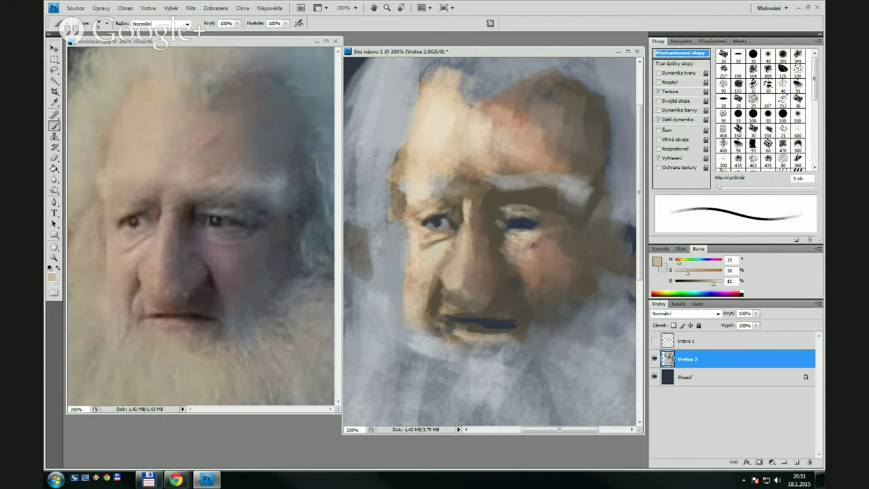
{"action": "mouse_move", "coordinate": [433, 277]}
{"action": "left_mouse_down"}
{"action": "mouse_move", "coordinate": [431, 323]}
{"action": "mouse_move", "coordinate": [438, 316]}
{"action": "mouse_move", "coordinate": [429, 314]}
{"action": "left_mouse_up"}
{"action": "left_click", "coordinate": [446, 310], "text": "alt"}
{"action": "left_click", "coordinate": [438, 293], "text": "alt"}
Check the portrait mirrored by flipping the canvas horizontally, and undo the flip
{"action": "scroll", "coordinate": [445, 332], "scroll_direction": "right", "scroll_amount": 3}
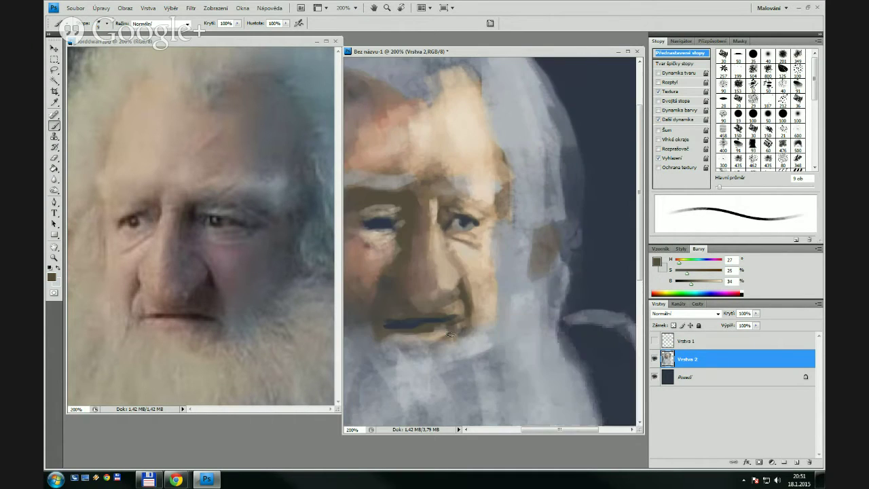
{"action": "key", "text": "ctrl+z"}
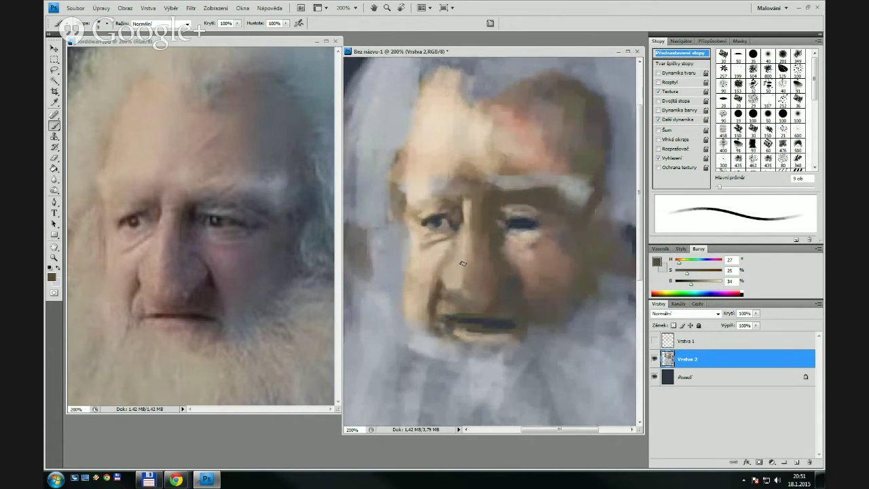
Shade the area under the nose tip with a sampled brown (H 12, S 26, B 48) at 10 px
{"action": "left_click", "coordinate": [484, 278], "text": "alt"}
{"action": "key", "text": "]"}
{"action": "left_click_drag", "start_coordinate": [476, 301], "coordinate": [484, 307]}
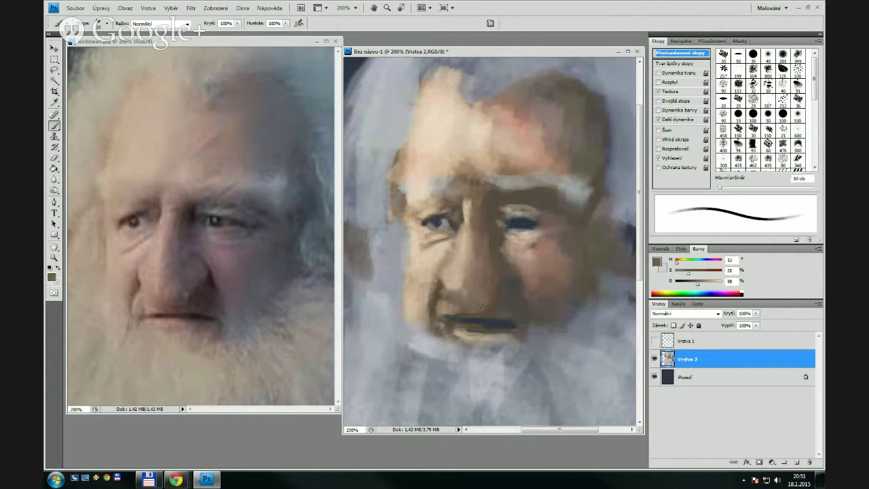
Sample a dark blue from the left eye and set the foreground colour to H 235, S 24, B 25
{"action": "left_click", "coordinate": [442, 219], "text": "alt"}
{"action": "key", "text": "bracketleft"}
{"action": "key", "text": "bracketleft"}
{"action": "key", "text": "bracketleft"}
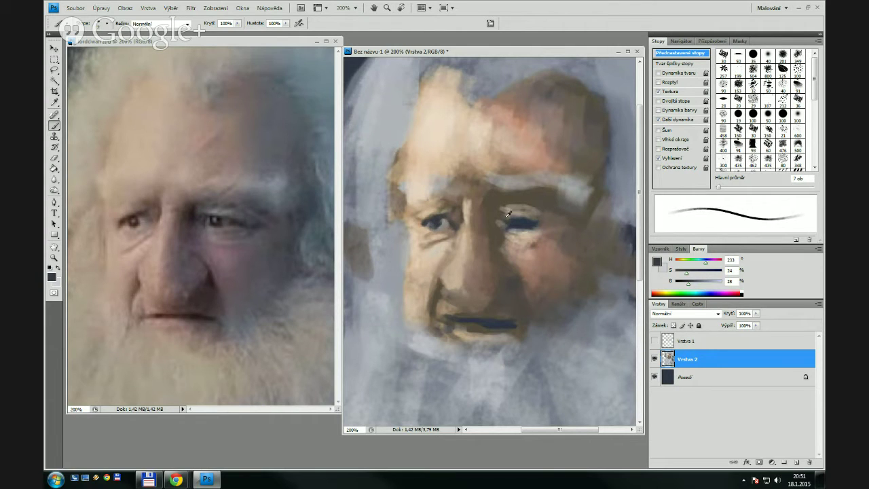
{"action": "left_click", "coordinate": [440, 216], "text": "alt"}
{"action": "left_click", "coordinate": [658, 262]}
{"action": "left_click", "coordinate": [575, 173]}
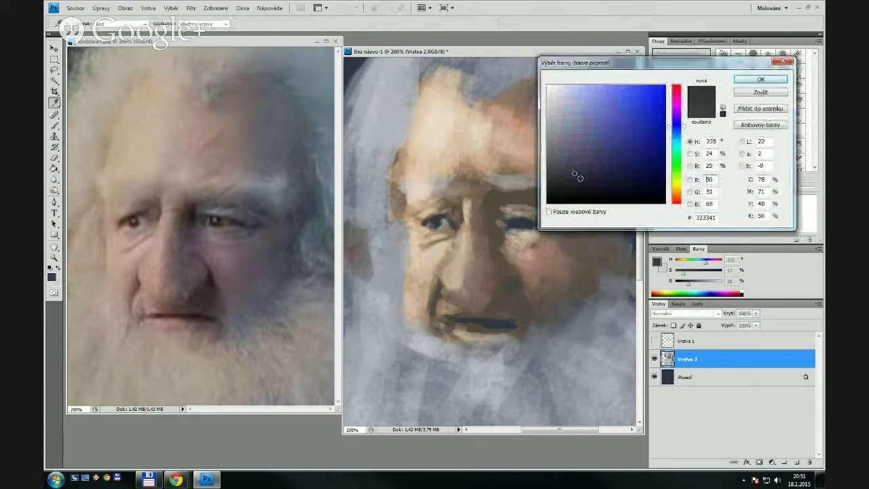
{"action": "left_click", "coordinate": [747, 83]}
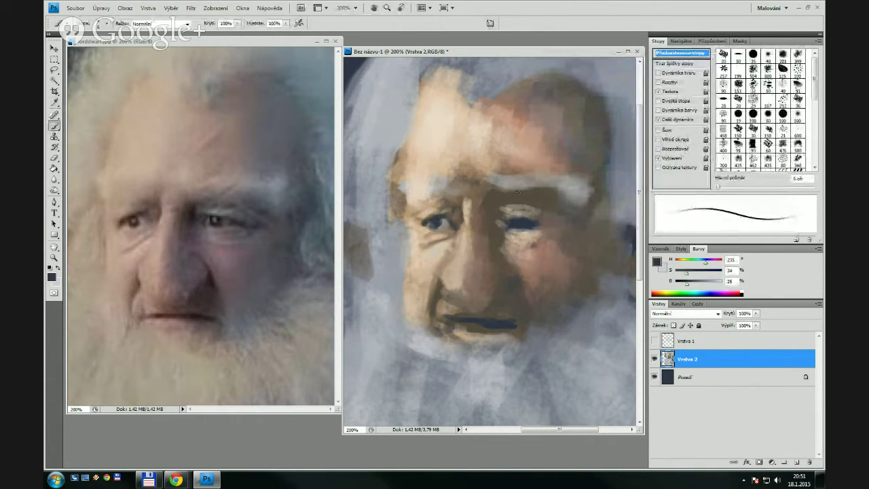
Paint the dark crease between the right brow and upper eyelid with the dark blue at 6 to 10 px
{"action": "key", "text": "bracketright"}
{"action": "key", "text": "bracketright"}
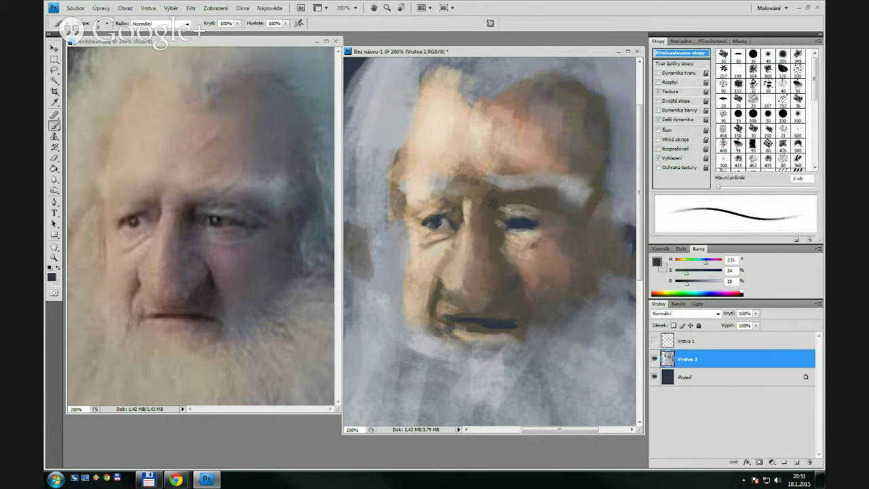
{"action": "key", "text": "bracketleft"}
{"action": "key", "text": "bracketright"}
{"action": "key", "text": "bracketright"}
{"action": "key", "text": "bracketright"}
{"action": "key", "text": "bracketright"}
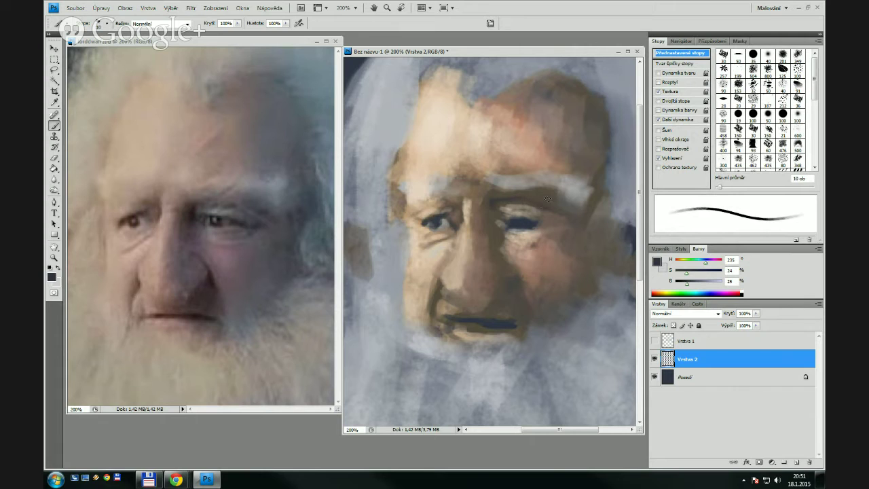
{"action": "key", "text": "bracketright"}
{"action": "key", "text": "bracketleft"}
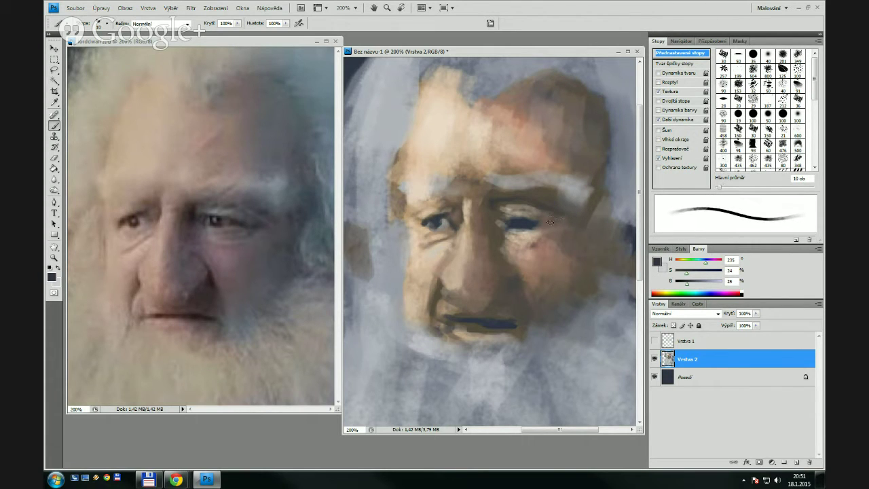
{"action": "key", "text": "bracketleft"}
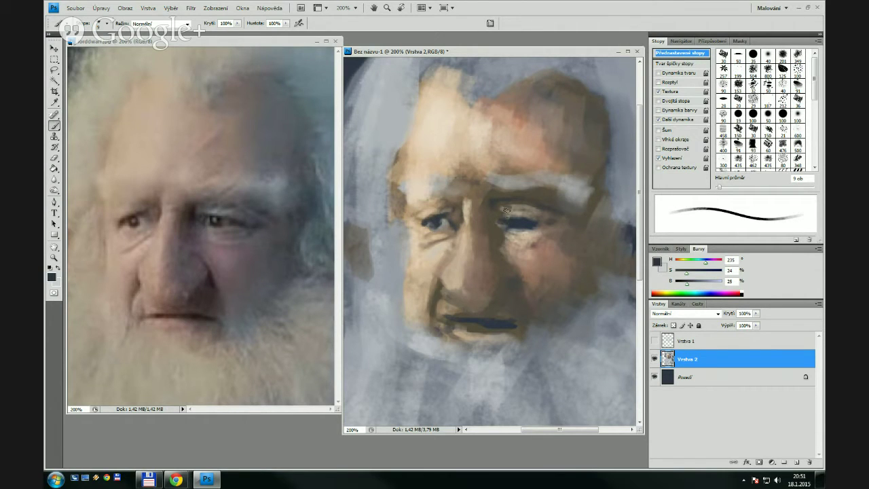
Darken the right eye's upper lash line out to its outer corner with a 6 px brush
{"action": "key", "text": "bracketleft"}
{"action": "key", "text": "bracketleft"}
{"action": "key", "text": "bracketleft"}
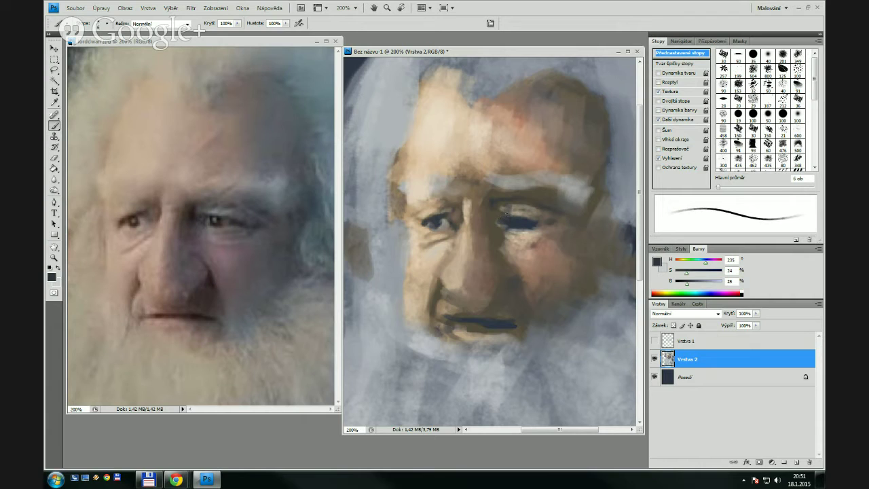
{"action": "mouse_move", "coordinate": [505, 215]}
{"action": "left_mouse_down"}
{"action": "mouse_move", "coordinate": [538, 215]}
{"action": "mouse_move", "coordinate": [557, 226]}
{"action": "left_mouse_up"}
Paint the white of the right eye and its lid highlight with a sampled grey (H 12, S 7, B 56) at 7 px
{"action": "left_click", "coordinate": [449, 222], "text": "alt"}
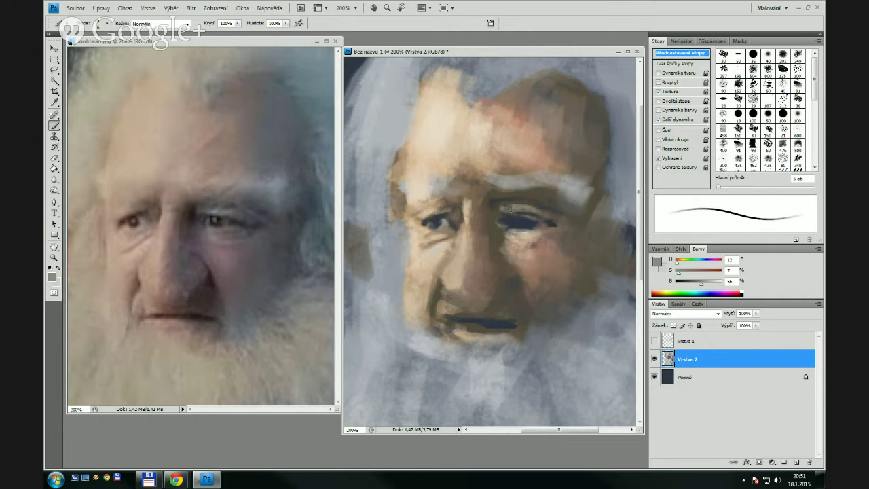
{"action": "key", "text": "bracketright"}
{"action": "mouse_move", "coordinate": [510, 209]}
{"action": "left_mouse_down"}
{"action": "mouse_move", "coordinate": [531, 209]}
{"action": "mouse_move", "coordinate": [514, 227]}
{"action": "mouse_move", "coordinate": [530, 227]}
{"action": "left_mouse_up"}
{"action": "key", "text": "bracketleft"}
{"action": "key", "text": "bracketright"}
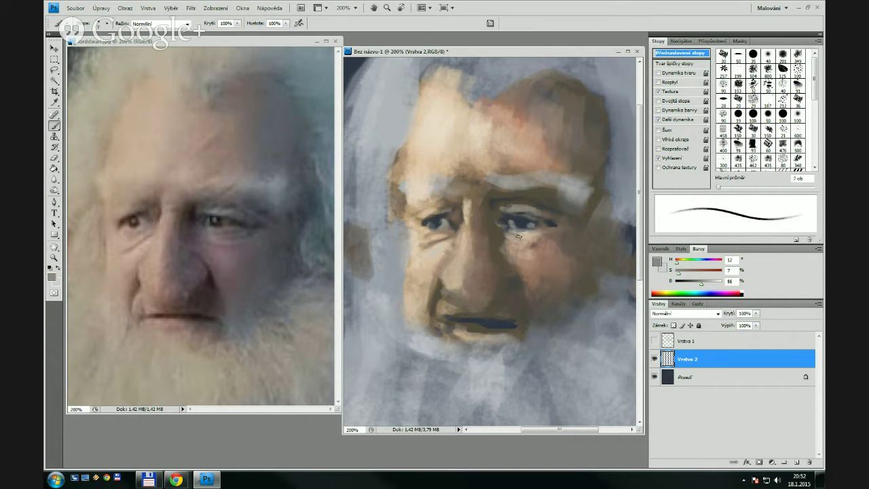
Highlight the right eye's lower lid with a sampled tan (H 27, S 24, B 83) at 6 px, and resample dark blue from the eye
{"action": "left_click", "coordinate": [530, 232], "text": "alt"}
{"action": "key", "text": "bracketleft"}
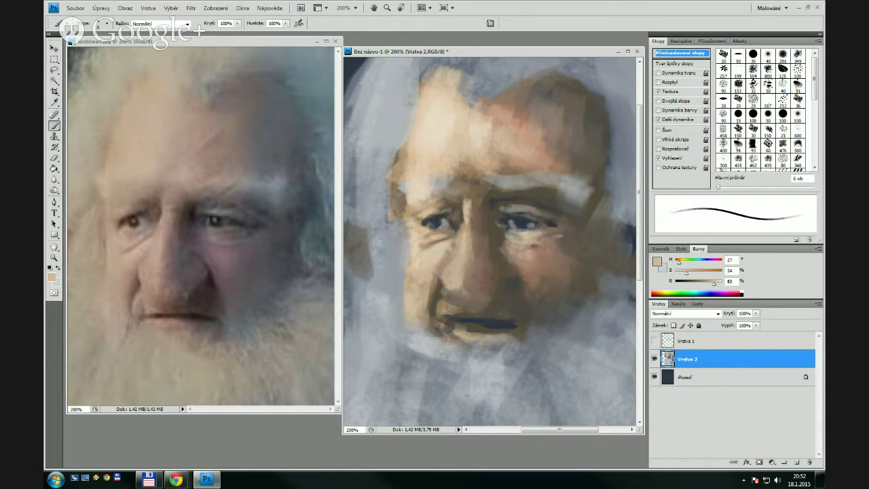
{"action": "left_click", "coordinate": [530, 224], "text": "alt"}
{"action": "left_click", "coordinate": [524, 218], "text": "alt"}
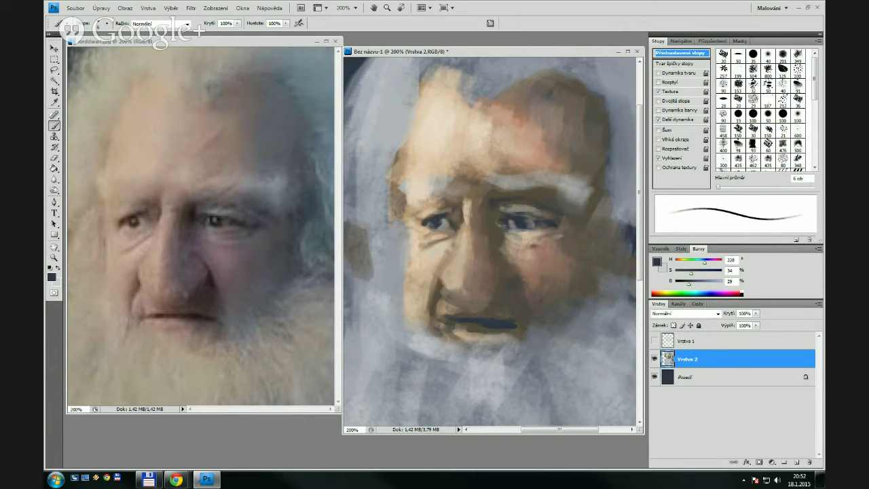
Deepen the shadows at the nose bridge and both upper eyelids with dark blue (H 228, S 34, B 29) at 5 to 9 px
{"action": "key", "text": "bracketright"}
{"action": "key", "text": "bracketright"}
{"action": "key", "text": "bracketright"}
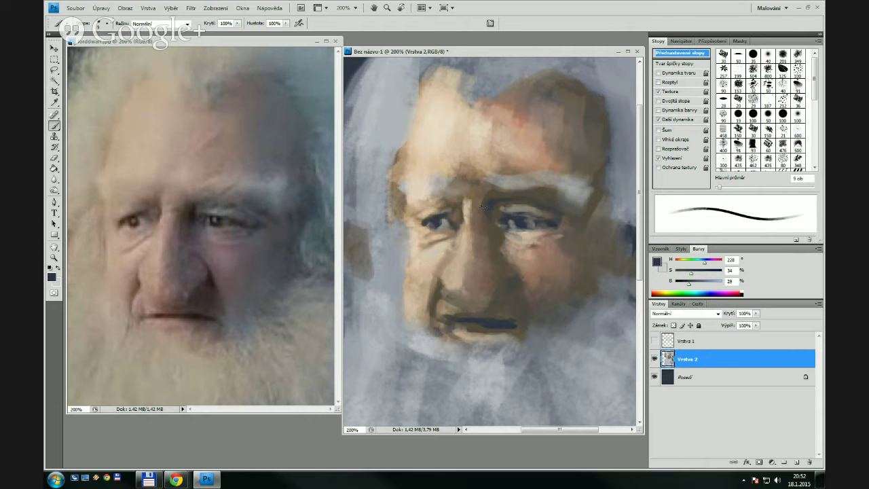
{"action": "key", "text": "bracketleft"}
{"action": "key", "text": "bracketleft"}
{"action": "key", "text": "bracketleft"}
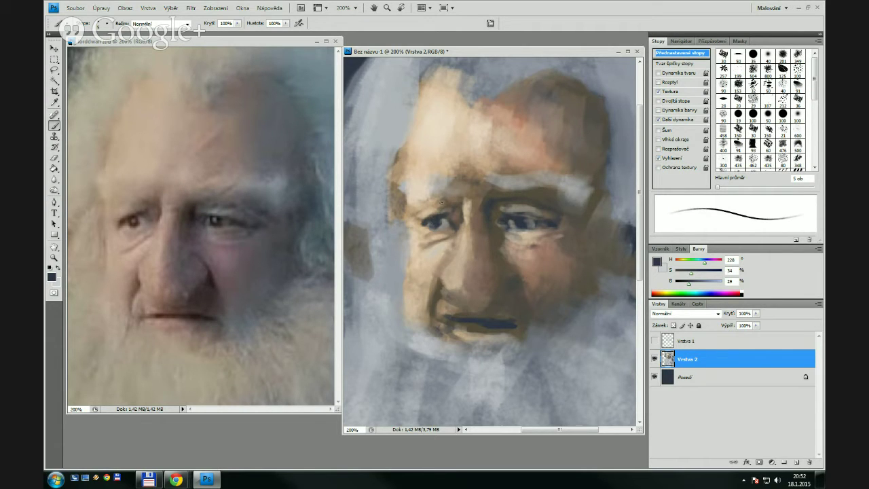
{"action": "key", "text": "bracketright"}
{"action": "key", "text": "bracketright"}
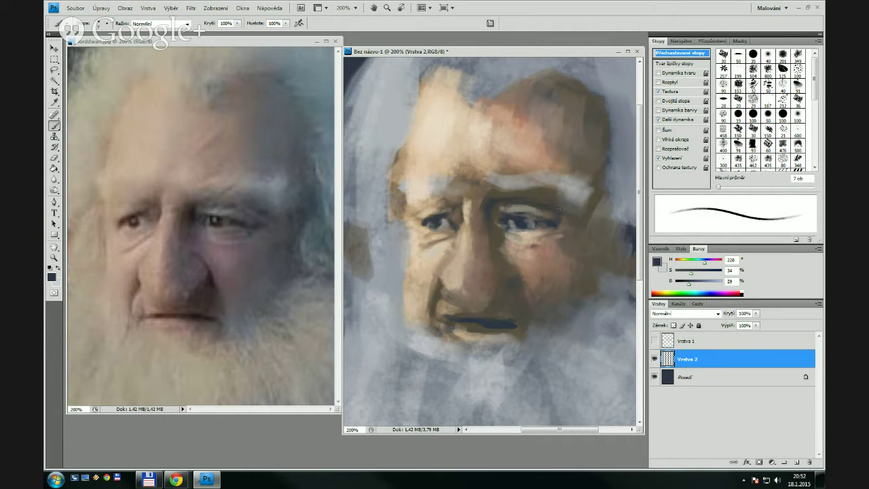
{"action": "left_click_drag", "start_coordinate": [558, 208], "coordinate": [552, 206]}
Warm the strip below the right brow with a sampled reddish brown (H 15, S 30, B 48) at 9 to 10 px
{"action": "left_click", "coordinate": [490, 276], "text": "alt"}
{"action": "key", "text": "bracketright"}
{"action": "key", "text": "bracketright"}
{"action": "key", "text": "bracketright"}
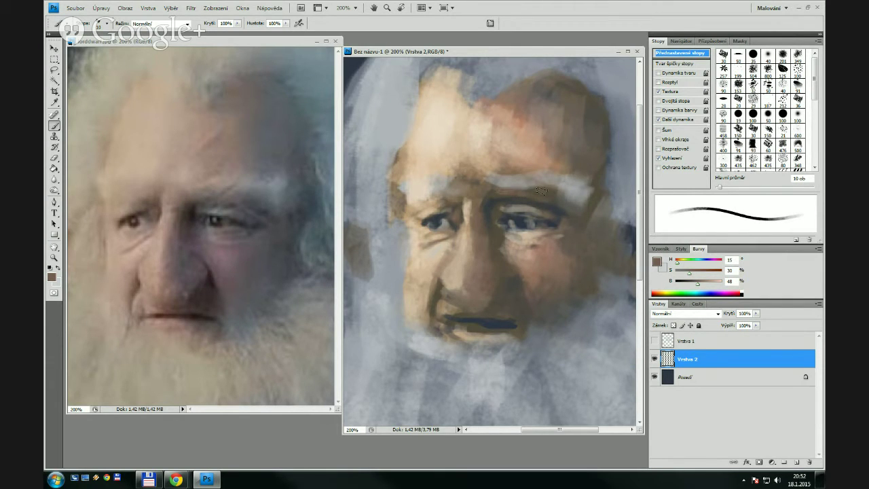
{"action": "key", "text": "bracketleft"}
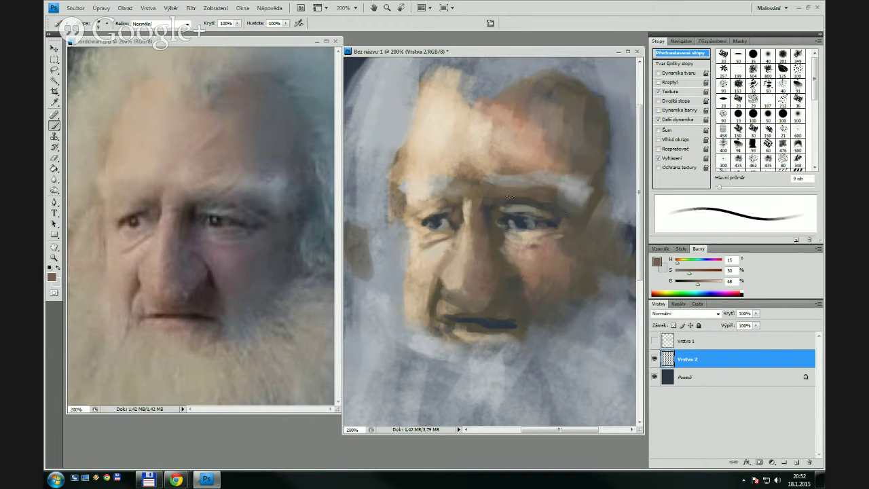
{"action": "left_click_drag", "start_coordinate": [518, 197], "coordinate": [535, 204]}
Lighten the skin between the brows with a sampled tan (H 27, S 29, B 82), first at 20 px and then at 7 px
{"action": "left_click", "coordinate": [481, 164], "text": "alt"}
{"action": "key", "text": "bracketright"}
{"action": "key", "text": "bracketright"}
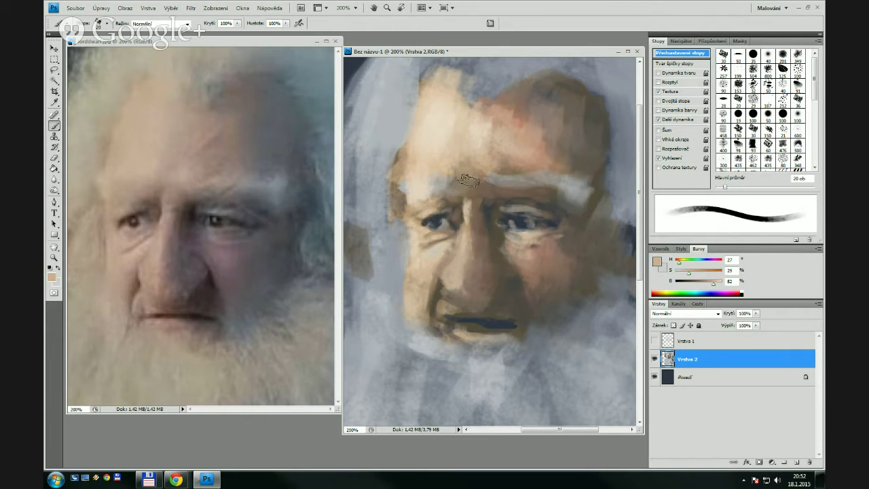
{"action": "mouse_move", "coordinate": [470, 182]}
{"action": "left_mouse_down"}
{"action": "mouse_move", "coordinate": [477, 176]}
{"action": "mouse_move", "coordinate": [479, 187]}
{"action": "left_mouse_up"}
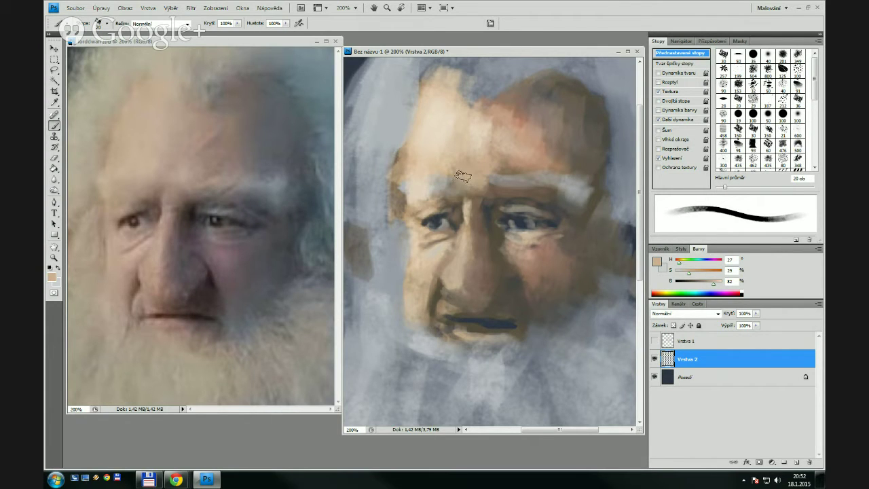
{"action": "key", "text": "bracketleft"}
{"action": "key", "text": "bracketleft"}
{"action": "key", "text": "bracketleft"}
{"action": "key", "text": "bracketleft"}
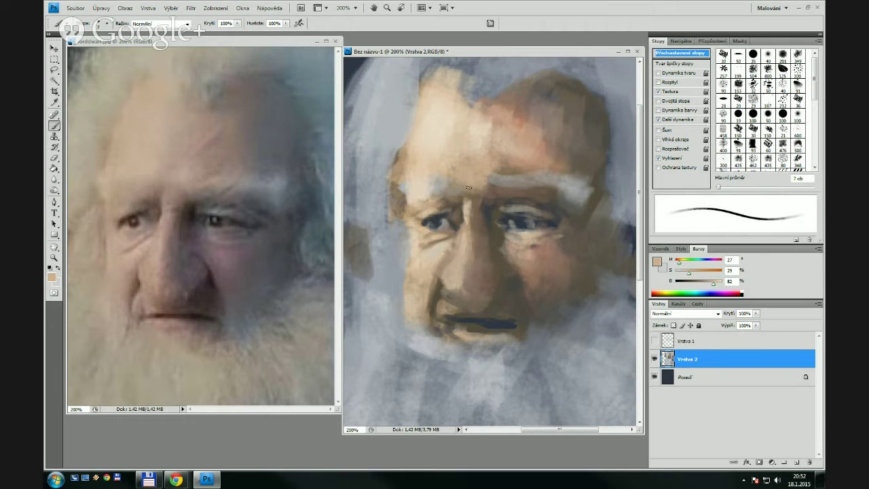
{"action": "left_click_drag", "start_coordinate": [469, 189], "coordinate": [475, 199]}
Shade the inner end of the left brow with a sampled brown (H 17, S 30, B 46) at 7 px
{"action": "left_click", "coordinate": [483, 191], "text": "alt"}
{"action": "left_click_drag", "start_coordinate": [467, 199], "coordinate": [454, 199]}
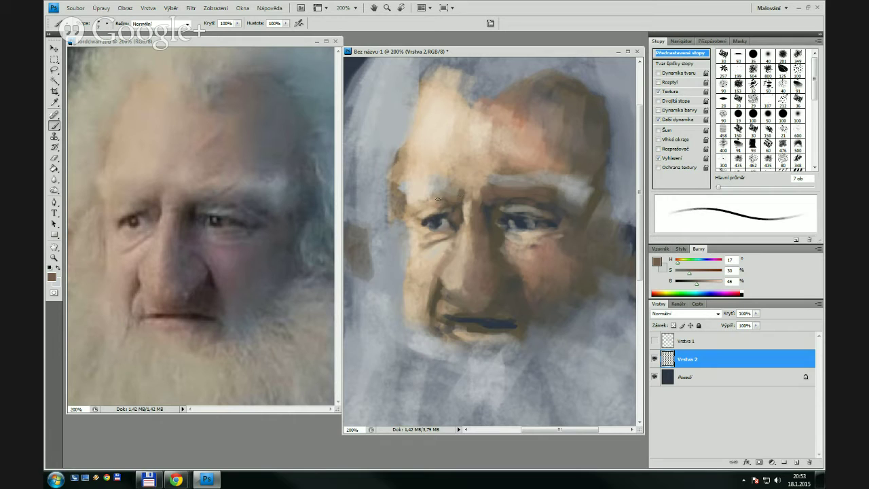
{"action": "left_click", "coordinate": [437, 199]}
Blend the lower forehead above the right brow's inner end with a sampled tan (H 26, S 30, B 78)
{"action": "left_click", "coordinate": [482, 177], "text": "alt"}
{"action": "key", "text": "bracketright"}
{"action": "key", "text": "bracketright"}
{"action": "key", "text": "bracketright"}
{"action": "mouse_move", "coordinate": [493, 161]}
{"action": "left_mouse_down"}
{"action": "mouse_move", "coordinate": [508, 178]}
{"action": "mouse_move", "coordinate": [534, 167]}
{"action": "mouse_move", "coordinate": [523, 149]}
{"action": "mouse_move", "coordinate": [487, 167]}
{"action": "left_mouse_up"}
{"action": "key", "text": "bracketright"}
{"action": "key", "text": "bracketright"}
{"action": "key", "text": "bracketright"}
{"action": "key", "text": "bracketleft"}
{"action": "key", "text": "bracketleft"}
{"action": "key", "text": "bracketleft"}
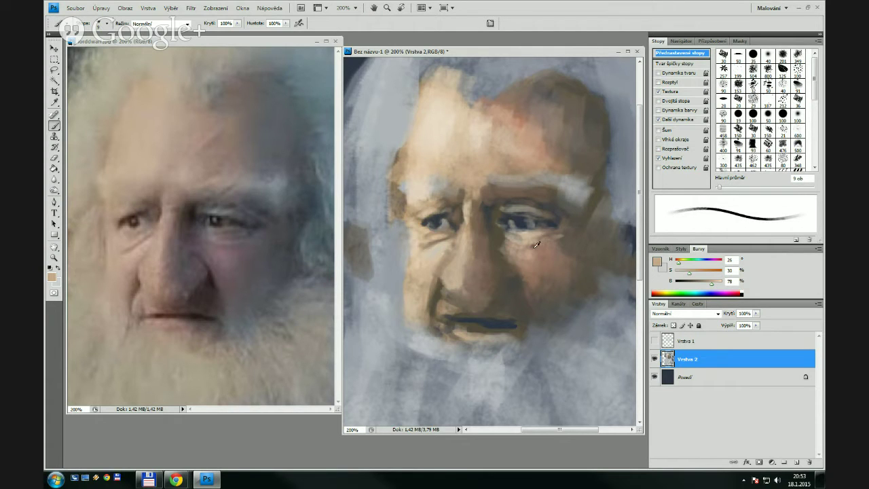
Tone down the right cheek and brow junction with sampled browns (H 14, S 25, B 53 and H 21, S 23, B 39) at 20 to 25 px
{"action": "left_click", "coordinate": [478, 274], "text": "alt"}
{"action": "key", "text": "bracketright"}
{"action": "key", "text": "bracketright"}
{"action": "key", "text": "bracketright"}
{"action": "mouse_move", "coordinate": [528, 248]}
{"action": "left_mouse_down"}
{"action": "mouse_move", "coordinate": [515, 251]}
{"action": "mouse_move", "coordinate": [538, 254]}
{"action": "left_mouse_up"}
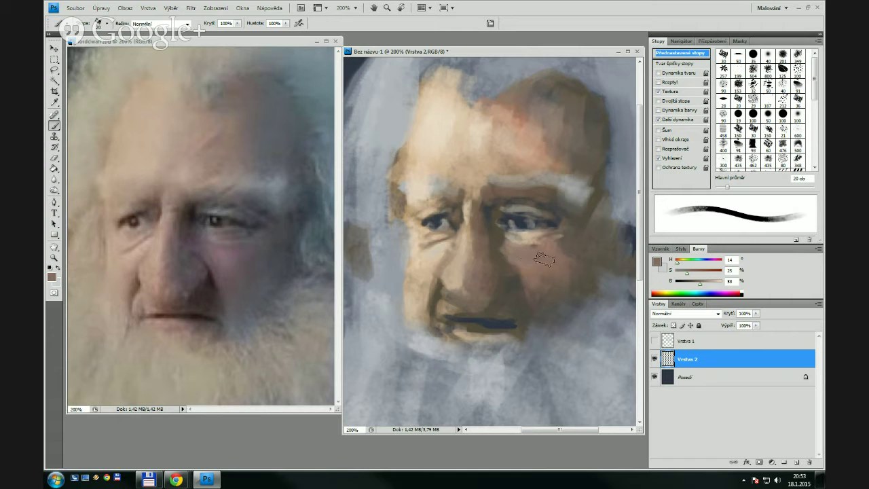
{"action": "key", "text": "bracketright"}
{"action": "left_click", "coordinate": [539, 275], "text": "alt"}
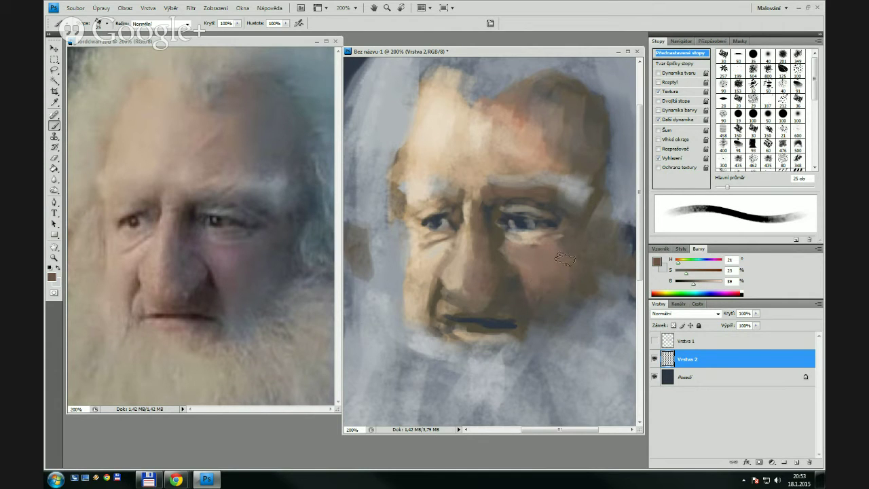
{"action": "left_click_drag", "start_coordinate": [473, 188], "coordinate": [470, 195]}
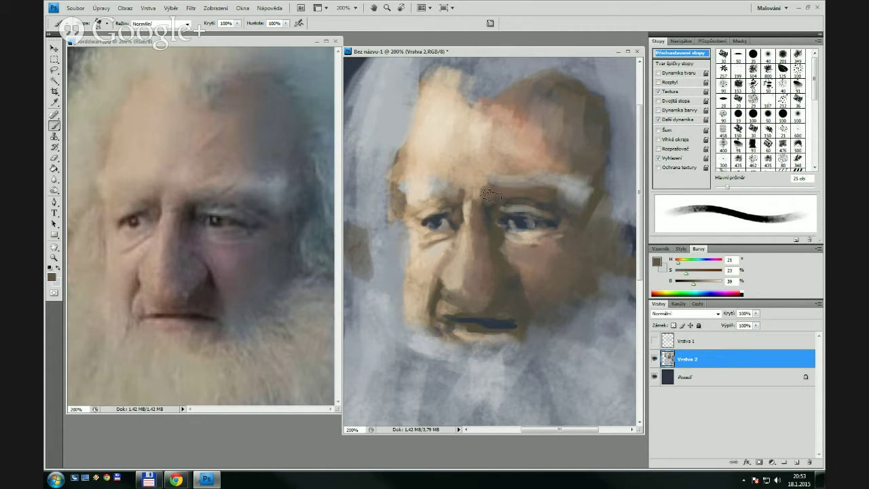
Shade the nose's dark side and the lower cheek with a sampled brown (B 47) and near-black tones (B 27) at 9 to 15 px
{"action": "left_click", "coordinate": [479, 227], "text": "alt"}
{"action": "key", "text": "bracketleft"}
{"action": "key", "text": "bracketleft"}
{"action": "key", "text": "bracketleft"}
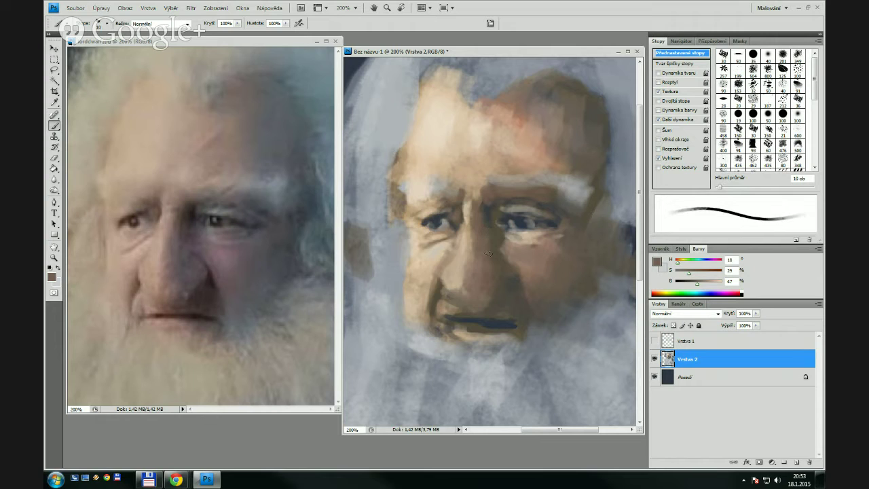
{"action": "left_click", "coordinate": [490, 217], "text": "alt"}
{"action": "key", "text": "bracketright"}
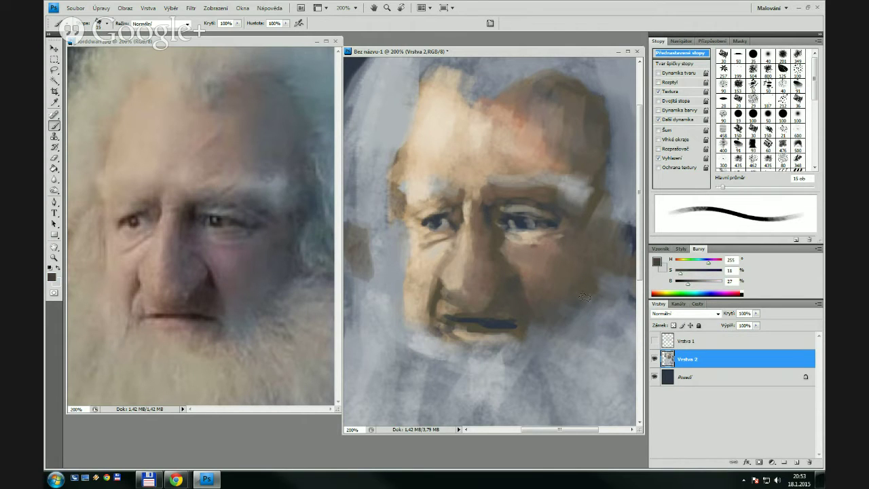
{"action": "left_click", "coordinate": [497, 211], "text": "alt"}
{"action": "key", "text": "bracketleft"}
{"action": "key", "text": "bracketleft"}
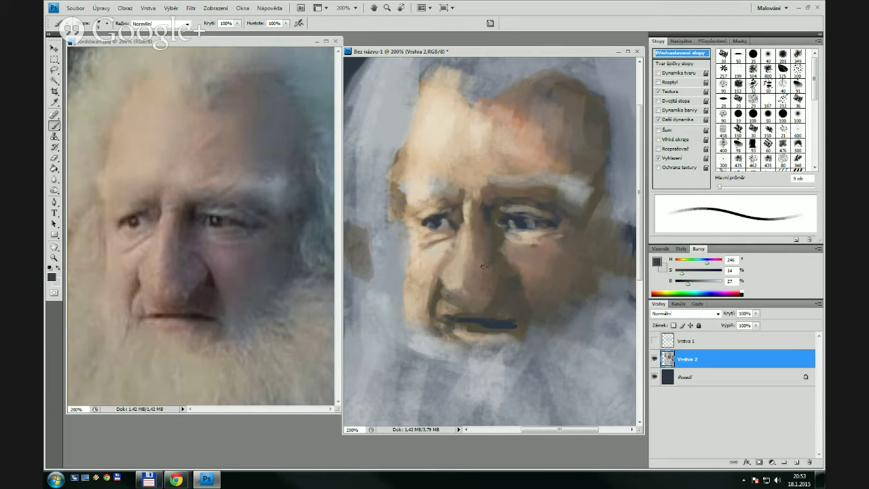
{"action": "left_click_drag", "start_coordinate": [489, 259], "coordinate": [497, 264]}
{"action": "key", "text": "bracketleft"}
{"action": "key", "text": "bracketleft"}
Soften the right cheek beside the nose with a sampled brownish pink (H 14, S 24, B 57) at 20 px
{"action": "left_click", "coordinate": [521, 253], "text": "alt"}
{"action": "key", "text": "bracketright"}
{"action": "key", "text": "bracketright"}
{"action": "key", "text": "bracketright"}
{"action": "key", "text": "bracketright"}
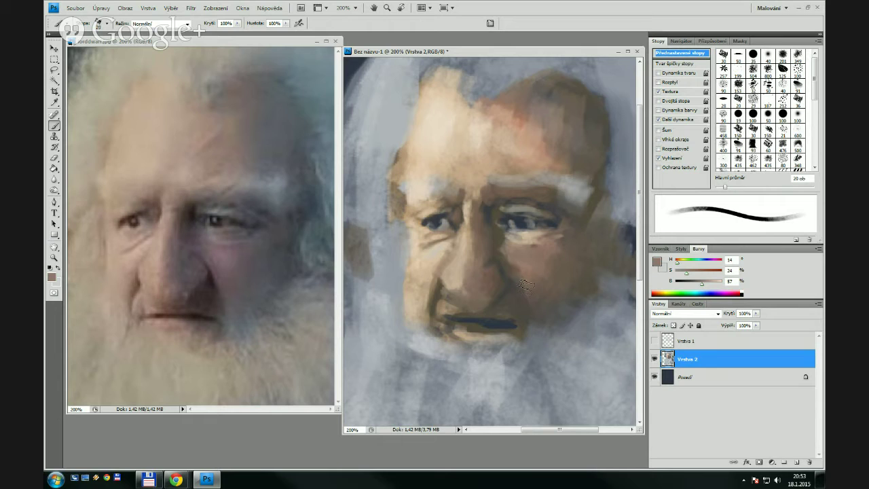
{"action": "key", "text": "bracketleft"}
Lighten the nose tip and upper lip with a sampled tan (H 27, S 25, B 83) at 9 to 10 px
{"action": "left_click", "coordinate": [524, 272], "text": "alt"}
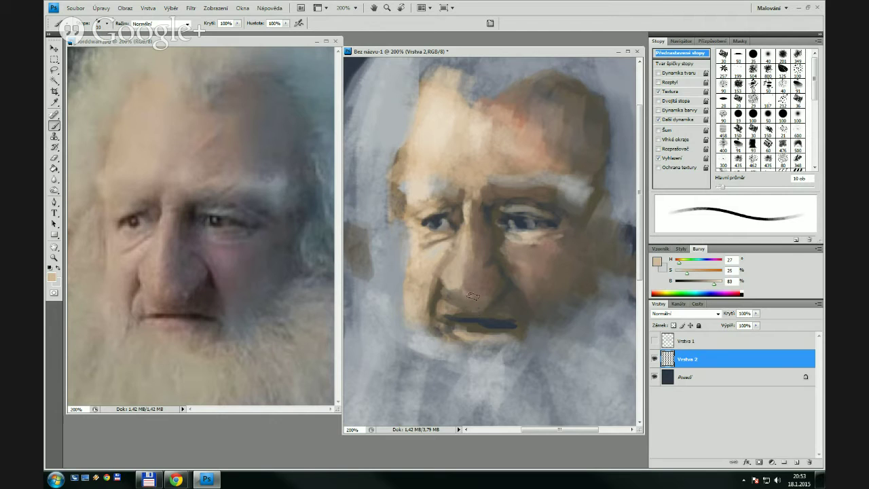
{"action": "mouse_move", "coordinate": [477, 294]}
{"action": "left_mouse_down"}
{"action": "mouse_move", "coordinate": [502, 338]}
{"action": "mouse_move", "coordinate": [497, 282]}
{"action": "mouse_move", "coordinate": [458, 314]}
{"action": "left_mouse_up"}
{"action": "key", "text": "bracketleft"}
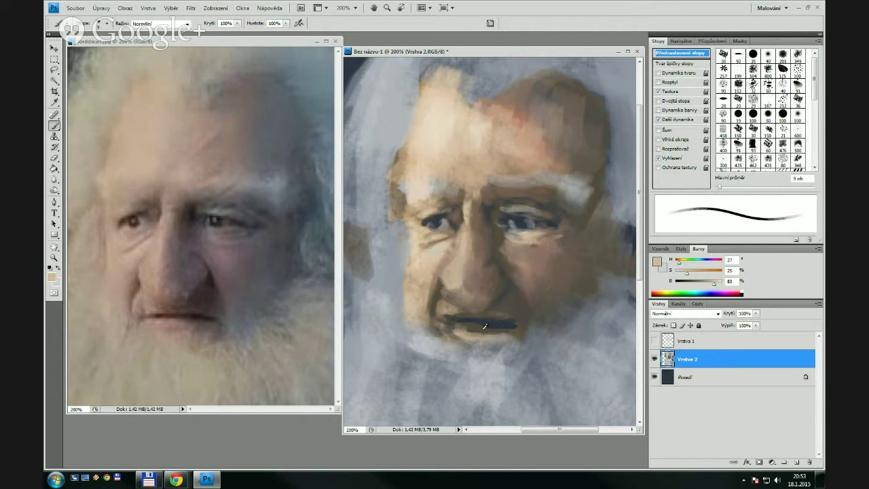
Paint the lower lip over the mouth's dark band with a sampled brown at 9 px, and sample dark brown (H 22, S 19, B 33)
{"action": "left_click", "coordinate": [484, 328], "text": "alt"}
{"action": "left_click", "coordinate": [463, 303], "text": "alt"}
{"action": "mouse_move", "coordinate": [460, 330]}
{"action": "left_mouse_down"}
{"action": "mouse_move", "coordinate": [503, 329]}
{"action": "mouse_move", "coordinate": [453, 328]}
{"action": "mouse_move", "coordinate": [501, 332]}
{"action": "mouse_move", "coordinate": [458, 331]}
{"action": "mouse_move", "coordinate": [503, 331]}
{"action": "left_mouse_up"}
{"action": "left_click", "coordinate": [484, 328], "text": "alt"}
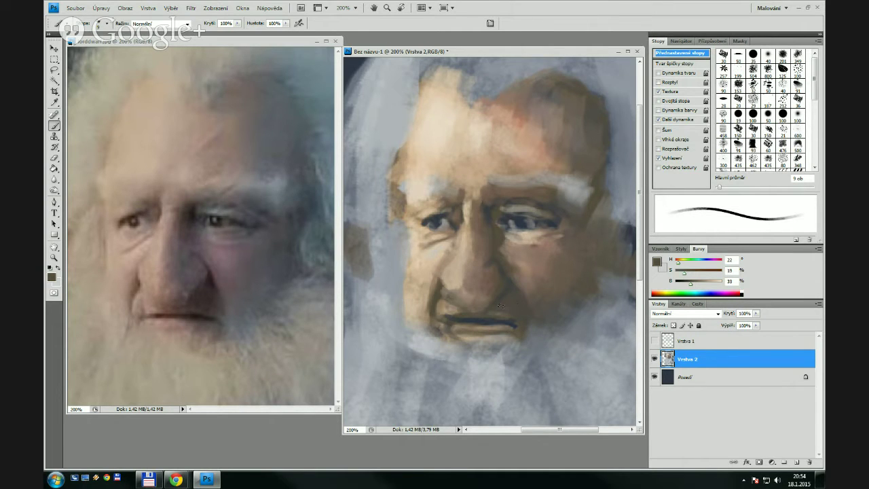
Darken the painting colour to a deeper brown (H 22, S 16, B 29) and reduce the brush to 5 px
{"action": "key", "text": "bracketright"}
{"action": "left_click", "coordinate": [656, 262]}
{"action": "left_click_drag", "start_coordinate": [569, 166], "coordinate": [565, 169]}
{"action": "left_click", "coordinate": [760, 80]}
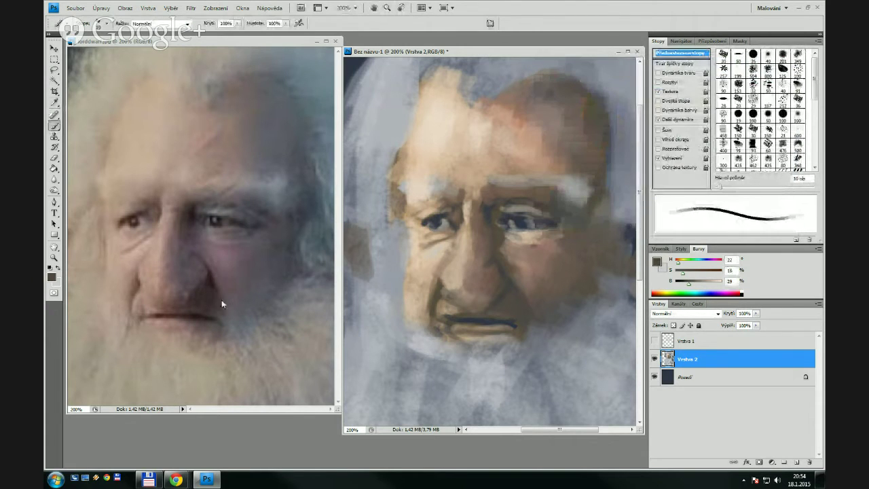
{"action": "key", "text": "bracketleft"}
{"action": "key", "text": "bracketleft"}
{"action": "key", "text": "bracketleft"}
{"action": "key", "text": "bracketleft"}
{"action": "key", "text": "bracketleft"}
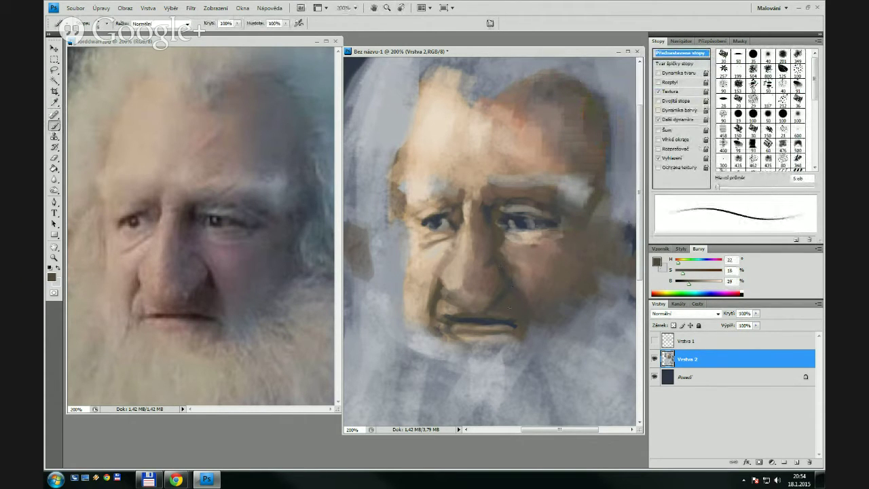
Deepen the shadow between the nose's dark side and the mouth corner with the dark brown at 20 to 30 px
{"action": "key", "text": "bracketright"}
{"action": "key", "text": "bracketright"}
{"action": "key", "text": "bracketright"}
{"action": "key", "text": "bracketright"}
{"action": "key", "text": "bracketright"}
{"action": "key", "text": "bracketright"}
{"action": "key", "text": "bracketright"}
{"action": "key", "text": "bracketright"}
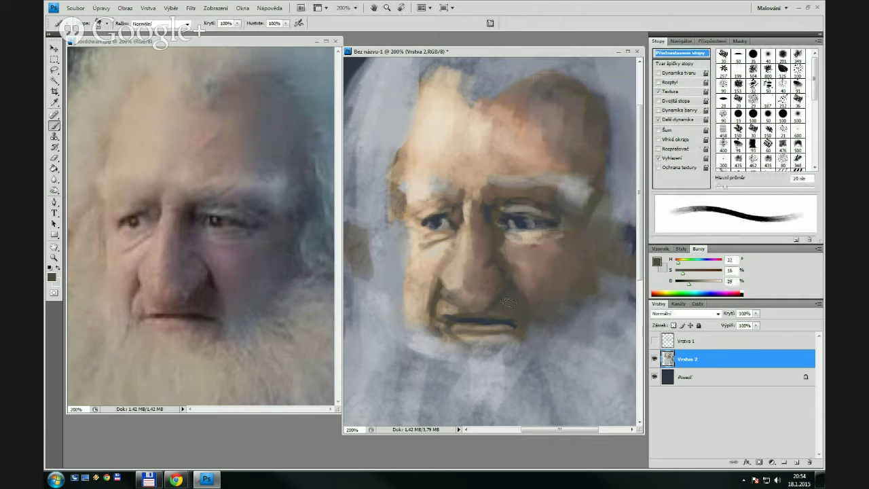
{"action": "left_click_drag", "start_coordinate": [508, 307], "coordinate": [508, 330]}
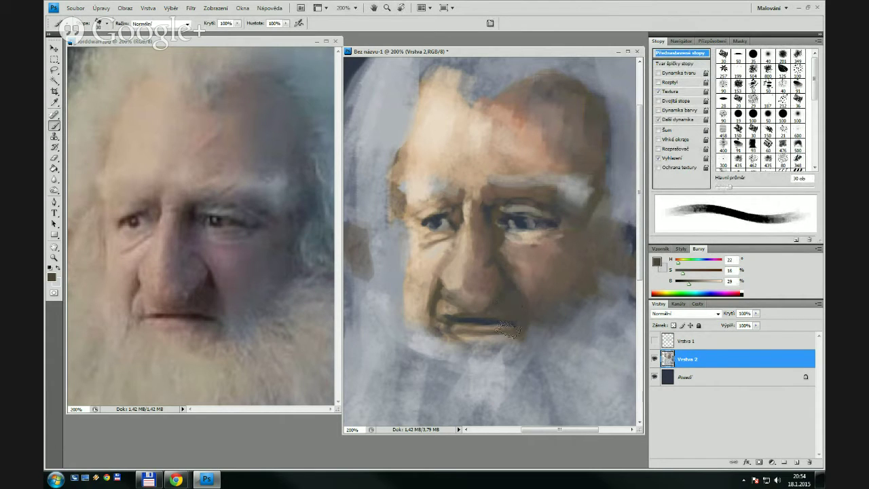
Shade the nose bridge and the upper lid of the shadowed eye with dark brown at 25 and 9 px
{"action": "key", "text": "bracketleft"}
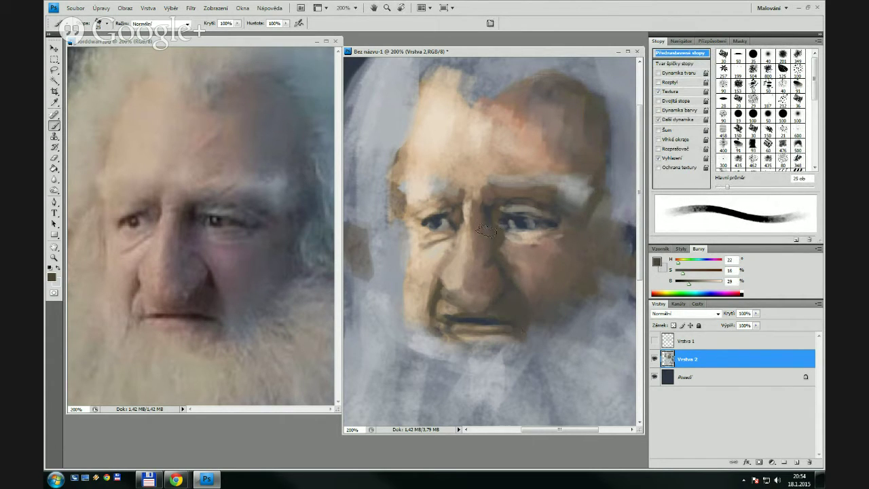
{"action": "key", "text": "bracketleft"}
{"action": "key", "text": "bracketleft"}
{"action": "key", "text": "bracketleft"}
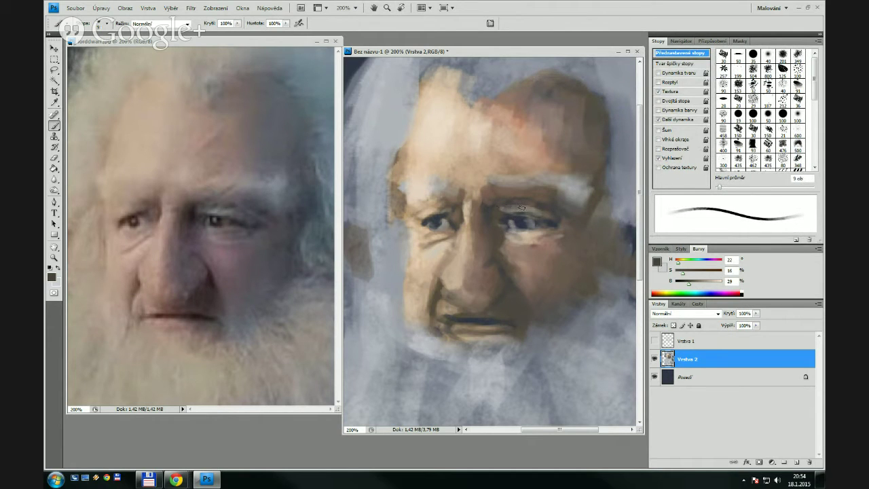
Darken the outer edge of the shadowed cheek above the beard with the dark brown at 10 to 20 px
{"action": "key", "text": "bracketright"}
{"action": "key", "text": "bracketright"}
{"action": "key", "text": "bracketright"}
{"action": "key", "text": "bracketright"}
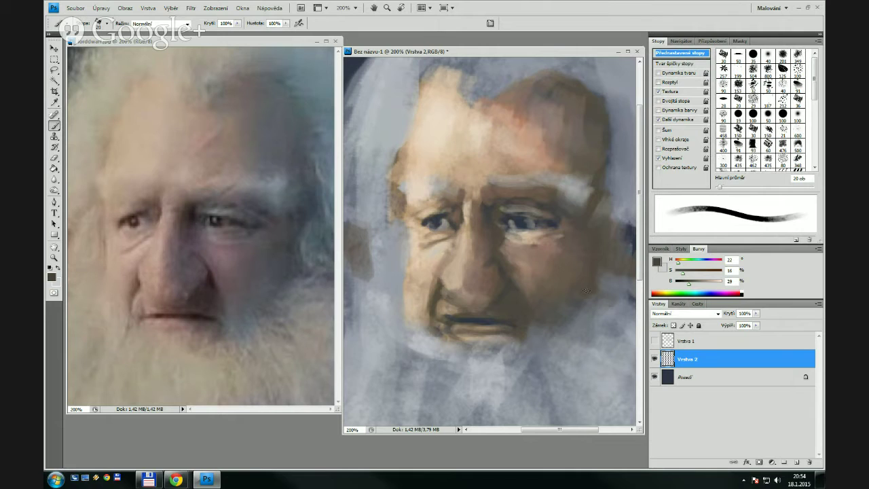
{"action": "key", "text": "bracketleft"}
{"action": "key", "text": "bracketleft"}
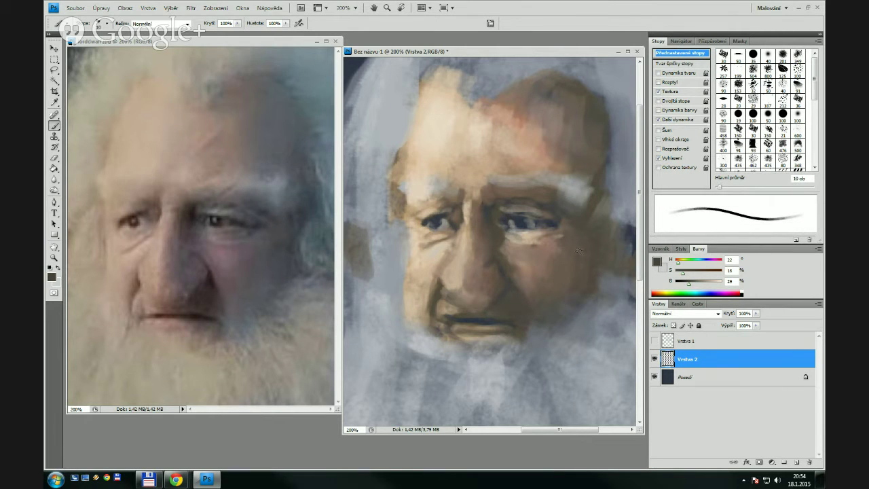
Glaze the shadowed cheek from below the eye to the beard with the dark brown at 25 to 35 px
{"action": "key", "text": "bracketright"}
{"action": "key", "text": "bracketright"}
{"action": "key", "text": "bracketright"}
{"action": "key", "text": "bracketright"}
{"action": "key", "text": "bracketright"}
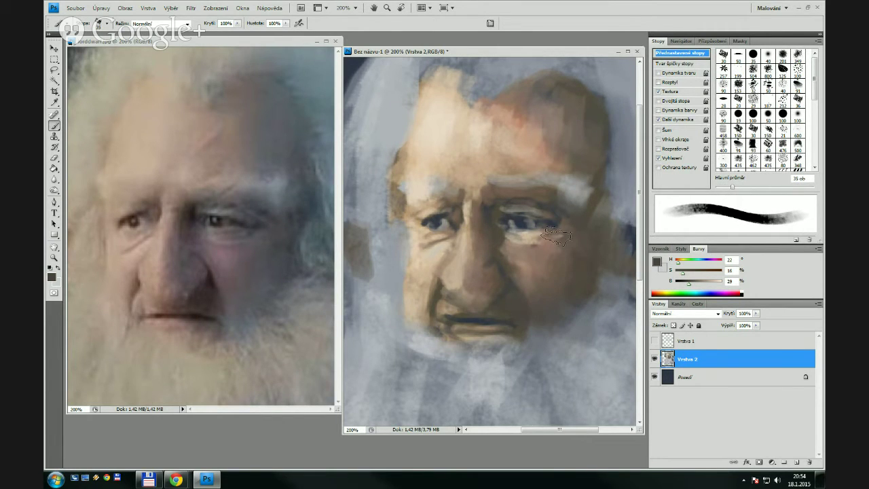
{"action": "key", "text": "bracketleft"}
{"action": "key", "text": "bracketleft"}
{"action": "key", "text": "bracketleft"}
{"action": "key", "text": "bracketleft"}
{"action": "key", "text": "bracketleft"}
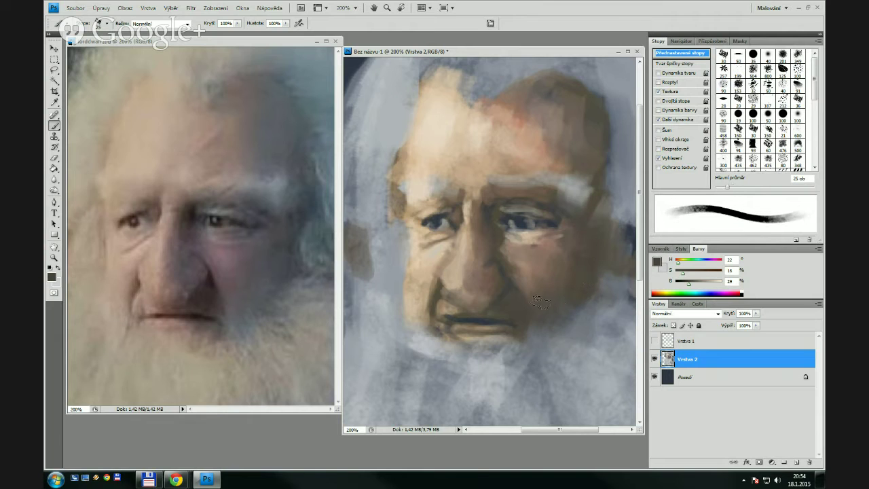
Refine the shadowed end of the mouth line at 7 px, using the dark brown and a tone sampled from the mouth
{"action": "key", "text": "bracketleft"}
{"action": "key", "text": "bracketleft"}
{"action": "key", "text": "bracketleft"}
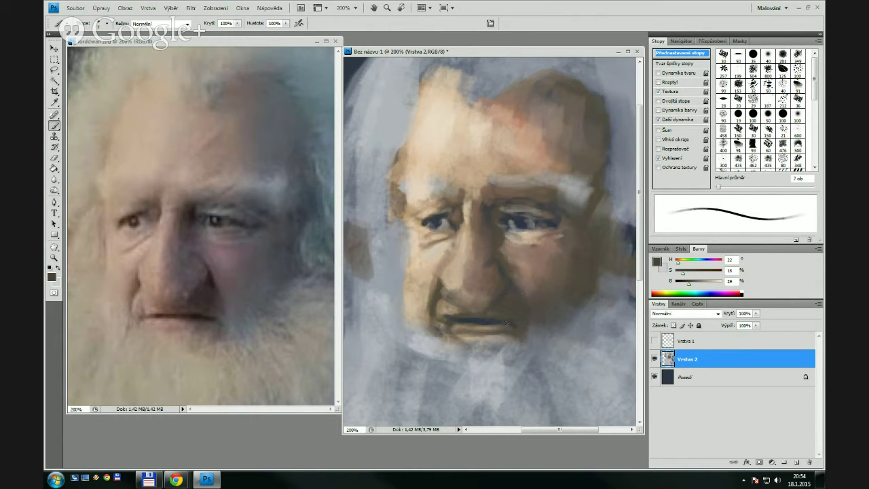
{"action": "left_click", "coordinate": [485, 319], "text": "alt"}
Sample a greyish blue (H 231, S 9, B 58) from the beard for 10 px strokes beside the mouth corner
{"action": "left_click", "coordinate": [558, 355], "text": "alt"}
{"action": "key", "text": "bracketright"}
{"action": "key", "text": "bracketright"}
{"action": "key", "text": "bracketright"}
{"action": "key", "text": "bracketright"}
{"action": "key", "text": "bracketleft"}
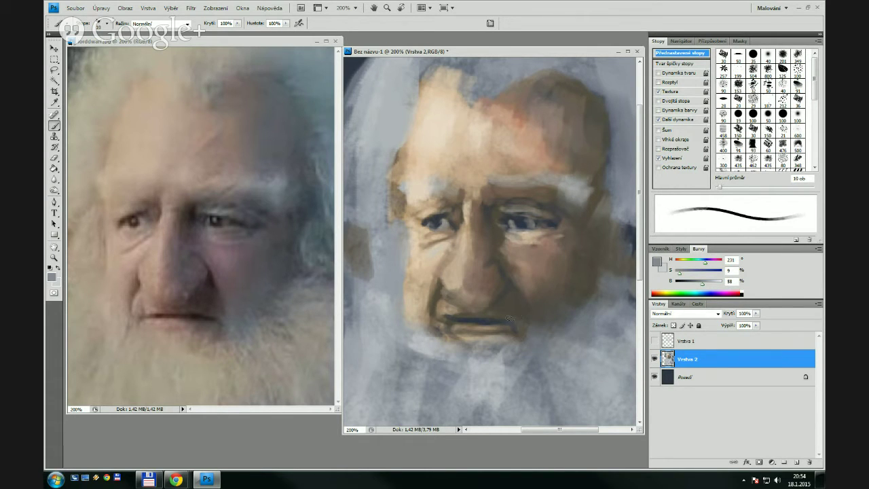
Paint soft grey over the beard and hair edge beside the shaded cheek with a 35 px brush
{"action": "key", "text": "bracketright"}
{"action": "key", "text": "bracketright"}
{"action": "key", "text": "bracketright"}
{"action": "key", "text": "bracketright"}
{"action": "key", "text": "bracketright"}
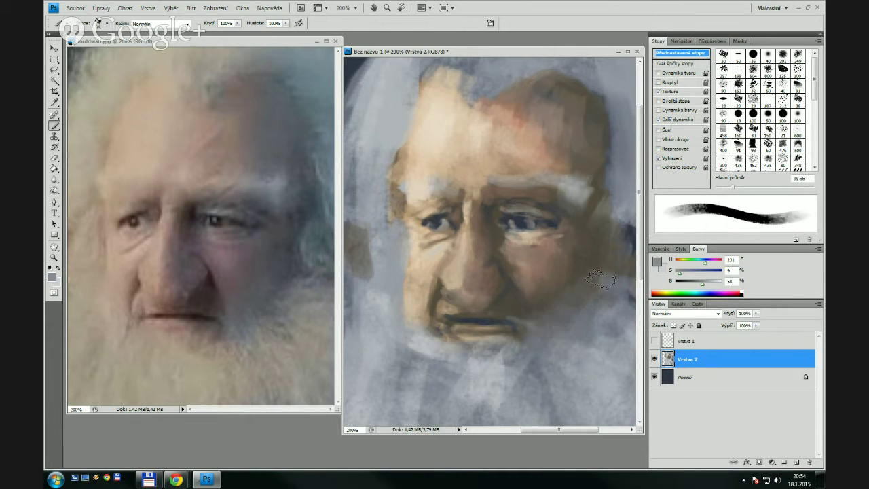
Refine the beard edge on the lit side of the mouth with sampled light grey, reducing the brush to 9 px
{"action": "key", "text": "bracketleft"}
{"action": "key", "text": "bracketleft"}
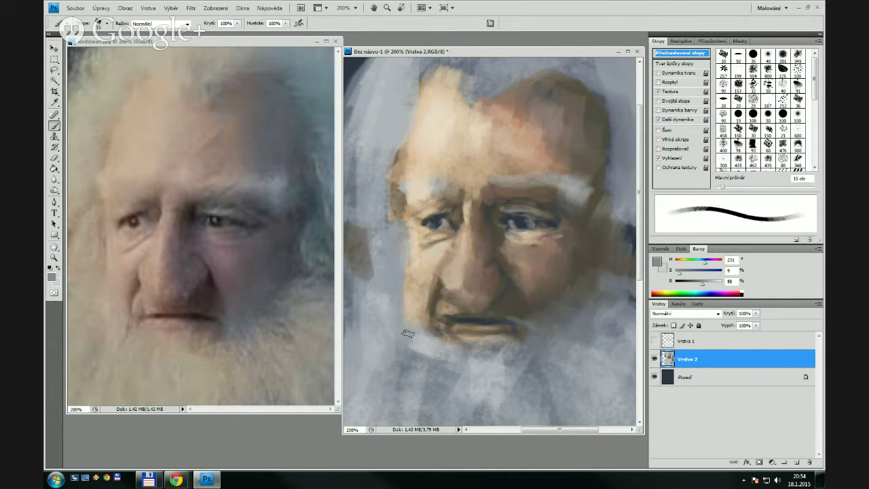
{"action": "left_click", "coordinate": [420, 340], "text": "alt"}
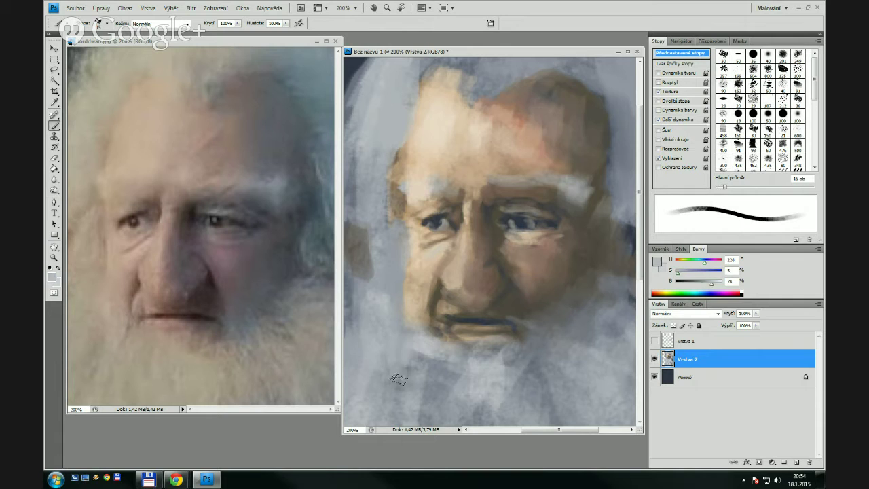
{"action": "key", "text": "bracketright"}
{"action": "left_click", "coordinate": [409, 298], "text": "alt"}
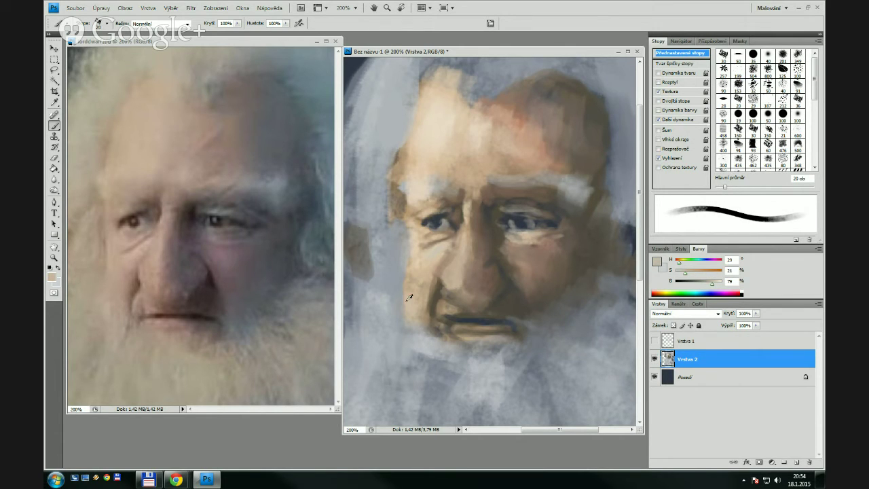
{"action": "left_click", "coordinate": [425, 341], "text": "alt"}
{"action": "key", "text": "bracketleft"}
{"action": "key", "text": "bracketleft"}
{"action": "left_click_drag", "start_coordinate": [426, 353], "coordinate": [425, 390]}
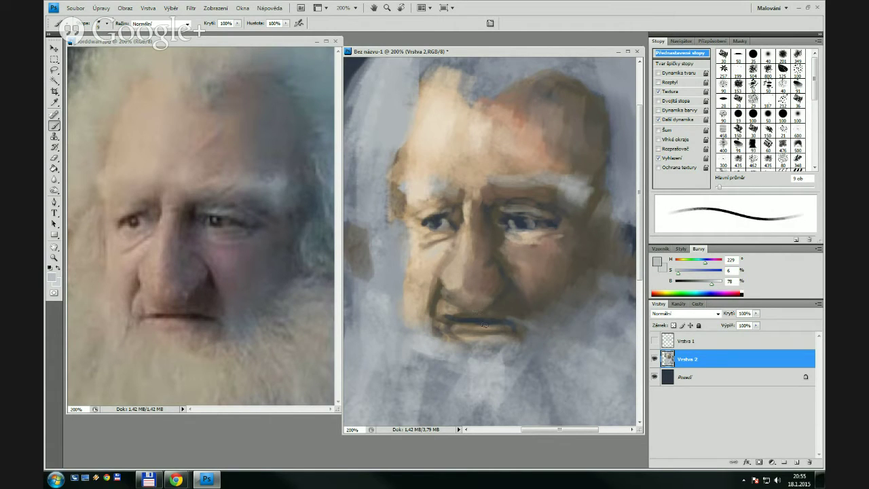
Sample brown from the shaded forehead and tone down the outer end of the shaded eyebrow with a 25 px brush
{"action": "key", "text": "bracketright"}
{"action": "key", "text": "bracketright"}
{"action": "key", "text": "bracketright"}
{"action": "key", "text": "bracketright"}
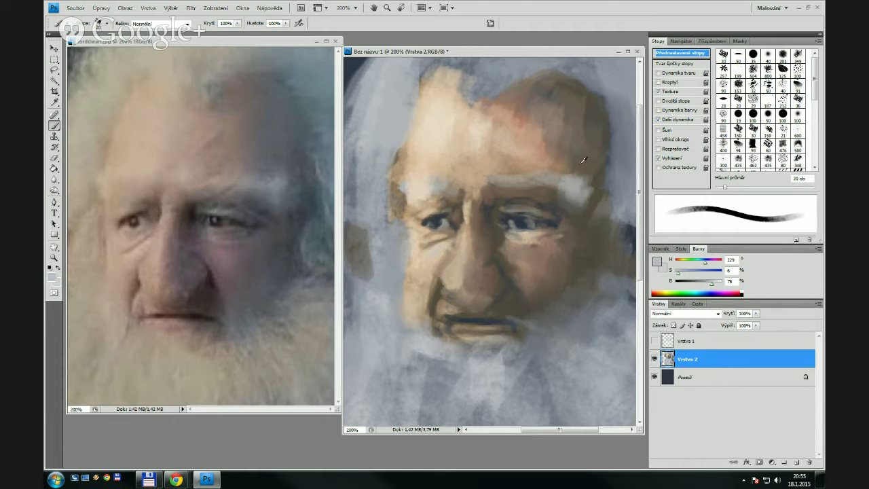
{"action": "left_click", "coordinate": [576, 144], "text": "alt"}
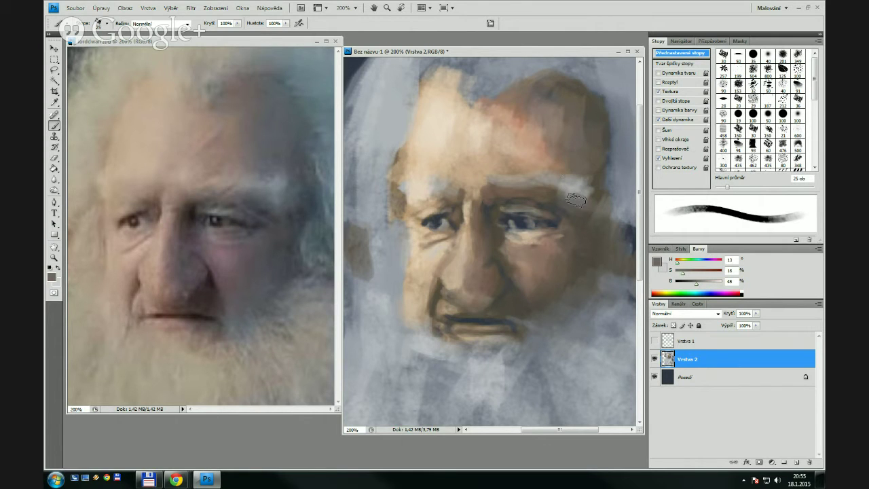
Sample dark brown from the shaded cheek and paint along the outer temple and top of the forehead with 15 to 30 px brushes
{"action": "left_click", "coordinate": [592, 243], "text": "alt"}
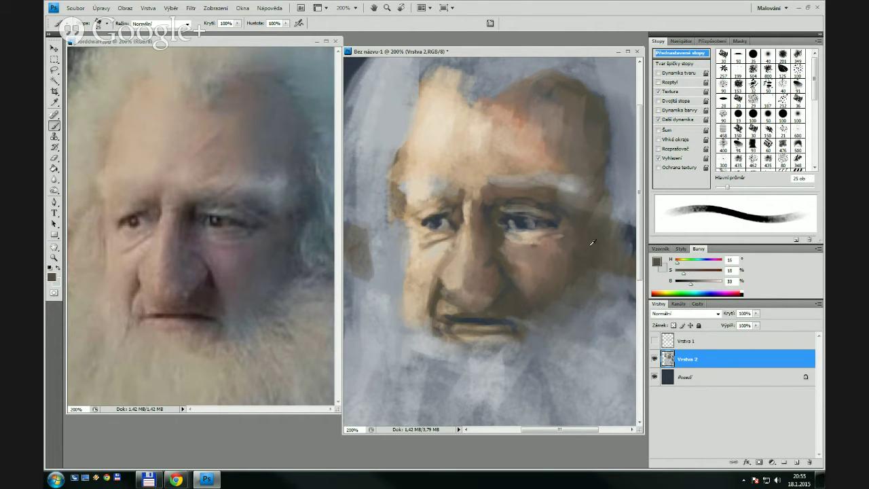
{"action": "key", "text": "bracketleft"}
{"action": "key", "text": "bracketleft"}
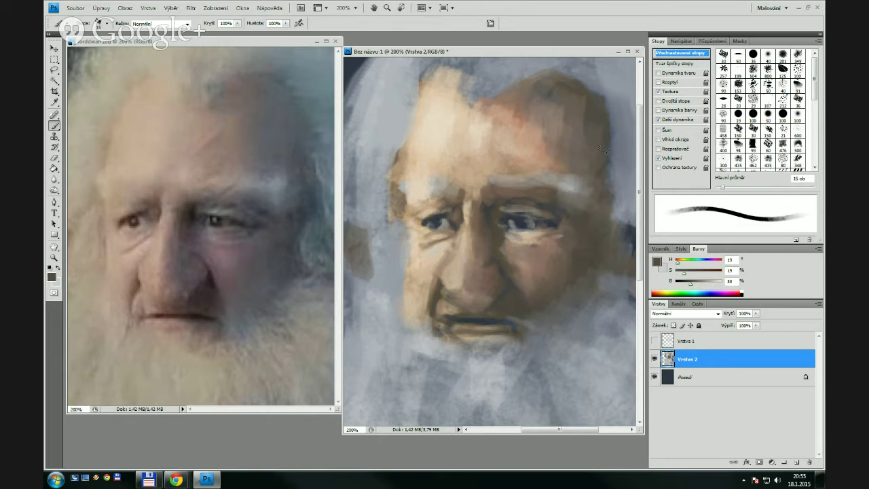
{"action": "key", "text": "bracketright"}
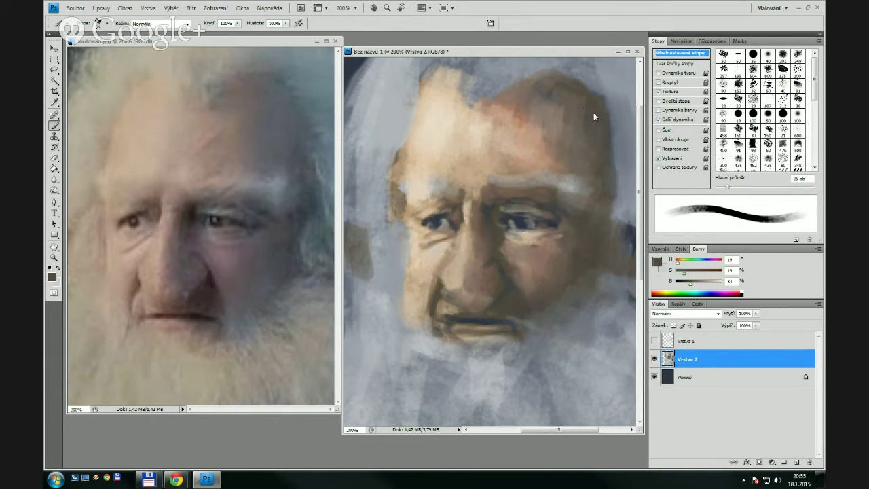
{"action": "key", "text": "bracketright"}
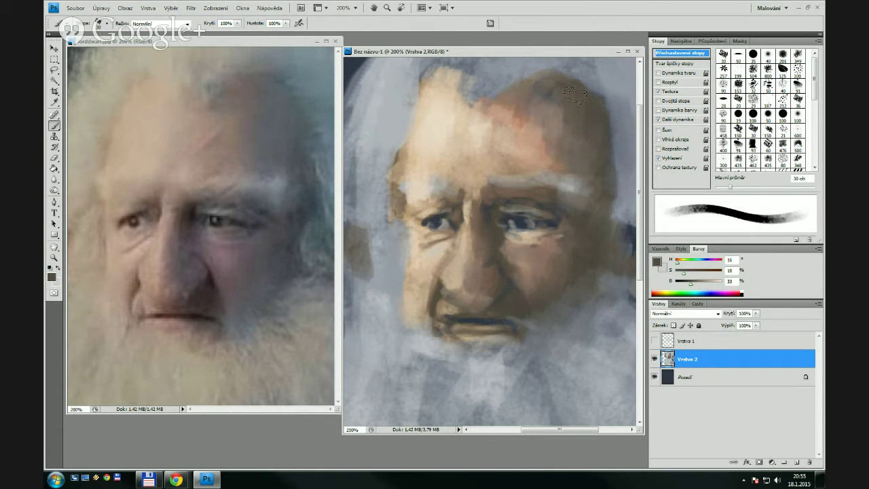
{"action": "left_click_drag", "start_coordinate": [561, 91], "coordinate": [541, 83]}
Sample the light skin tone and paint it across the notch in the hairline above the forehead
{"action": "left_click", "coordinate": [466, 118], "text": "alt"}
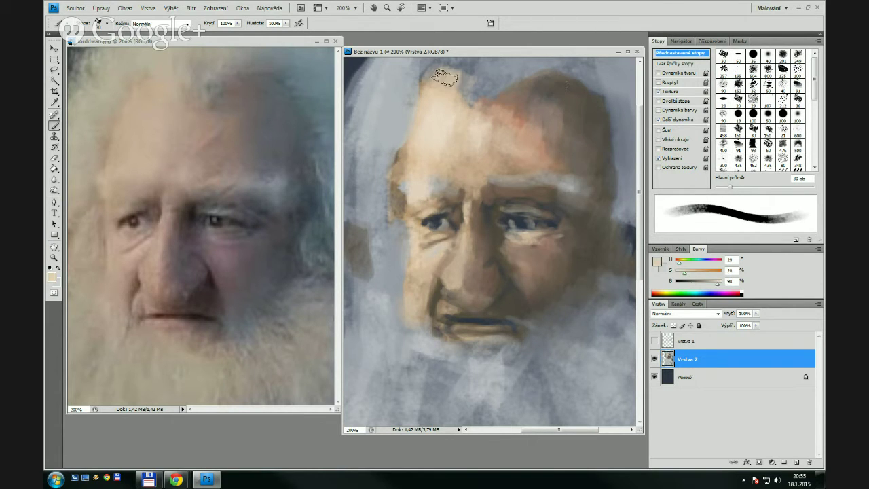
{"action": "left_click_drag", "start_coordinate": [464, 94], "coordinate": [519, 99]}
{"action": "key", "text": "bracketright"}
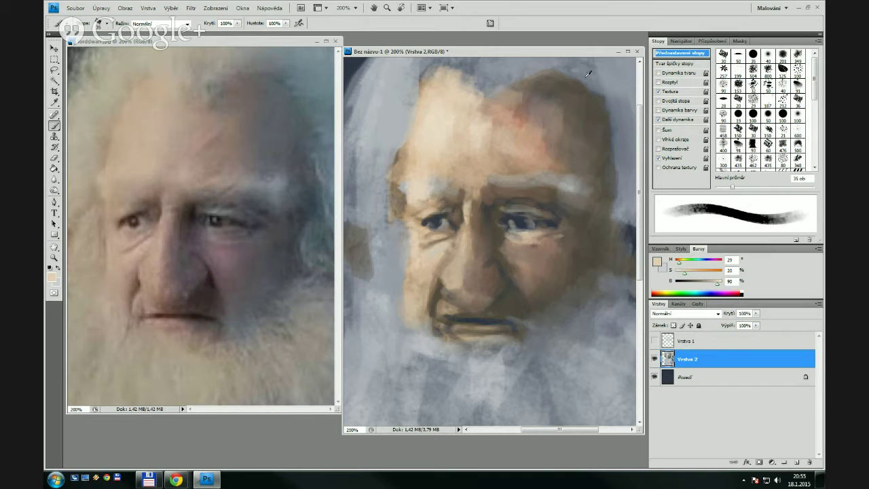
Blend the middle of the forehead down towards the brow with sampled warm skin tones, using brush sizes from 45 down to 30 px
{"action": "left_click", "coordinate": [535, 141], "text": "alt"}
{"action": "key", "text": "bracketright"}
{"action": "key", "text": "bracketright"}
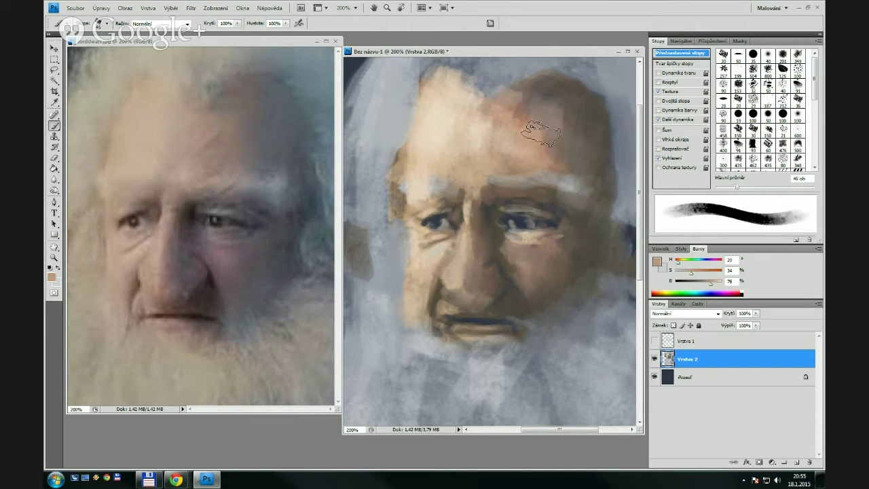
{"action": "mouse_move", "coordinate": [542, 138]}
{"action": "left_mouse_down"}
{"action": "mouse_move", "coordinate": [525, 105]}
{"action": "mouse_move", "coordinate": [541, 112]}
{"action": "left_mouse_up"}
{"action": "mouse_move", "coordinate": [486, 104]}
{"action": "left_mouse_down"}
{"action": "mouse_move", "coordinate": [460, 140]}
{"action": "mouse_move", "coordinate": [488, 129]}
{"action": "mouse_move", "coordinate": [472, 165]}
{"action": "left_mouse_up"}
{"action": "left_click", "coordinate": [480, 127], "text": "alt"}
{"action": "left_click", "coordinate": [495, 140], "text": "alt"}
{"action": "key", "text": "bracketleft"}
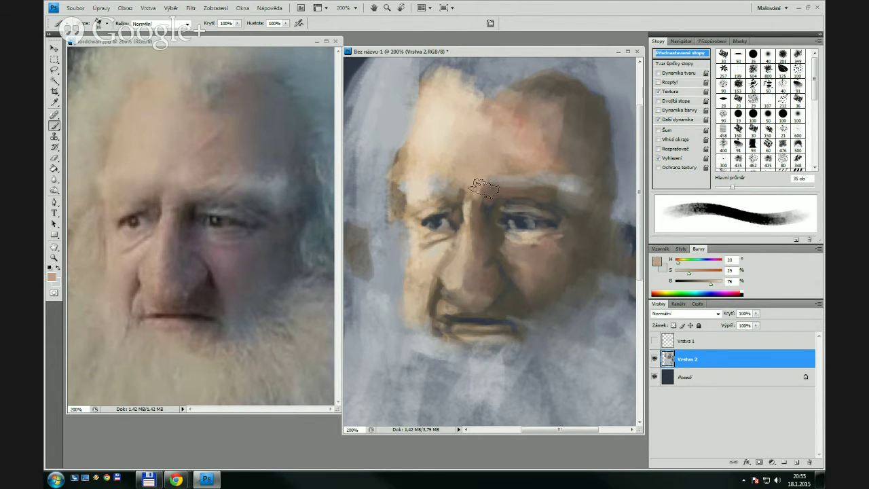
{"action": "key", "text": "bracketleft"}
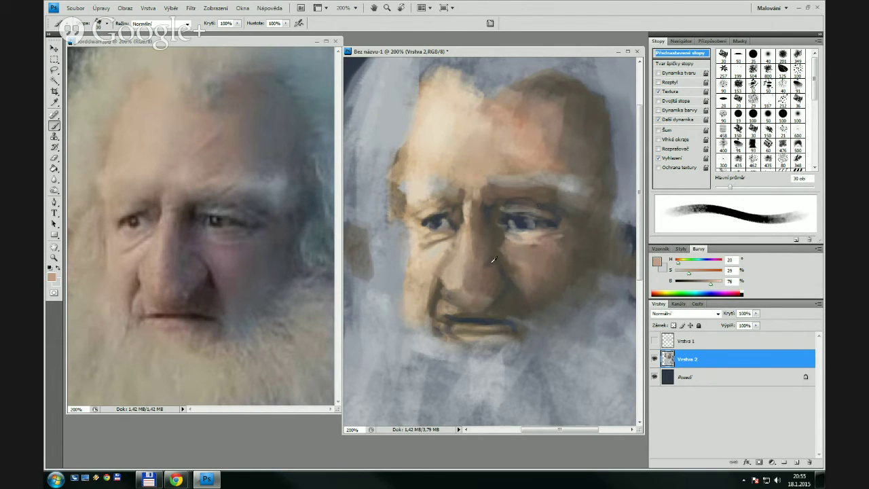
Cover the reddish patch on the forehead with skin tones sampled from the nose and forehead, enlarging the brush to 45 px
{"action": "left_click", "coordinate": [485, 280], "text": "alt"}
{"action": "key", "text": "bracketright"}
{"action": "left_click_drag", "start_coordinate": [526, 102], "coordinate": [520, 114]}
{"action": "left_click", "coordinate": [506, 114], "text": "alt"}
{"action": "key", "text": "bracketright"}
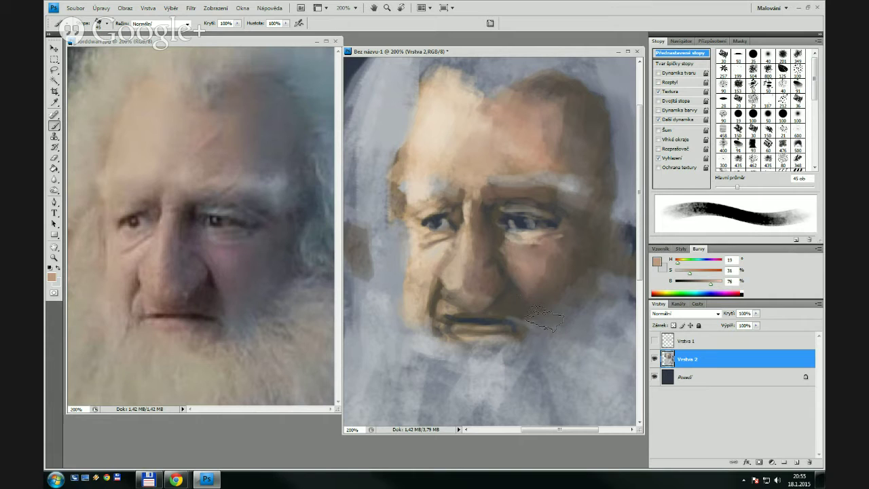
{"action": "left_click_drag", "start_coordinate": [534, 116], "coordinate": [531, 126]}
Set the foreground colour to a muted mauve with hue 308, saturation 22% and brightness 69%, and return to the Brush tool
{"action": "left_click", "coordinate": [657, 263]}
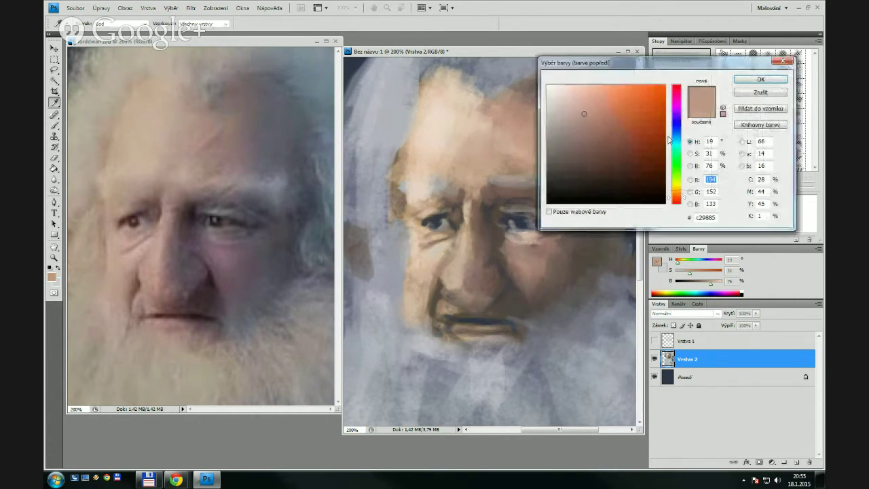
{"action": "left_click", "coordinate": [678, 104]}
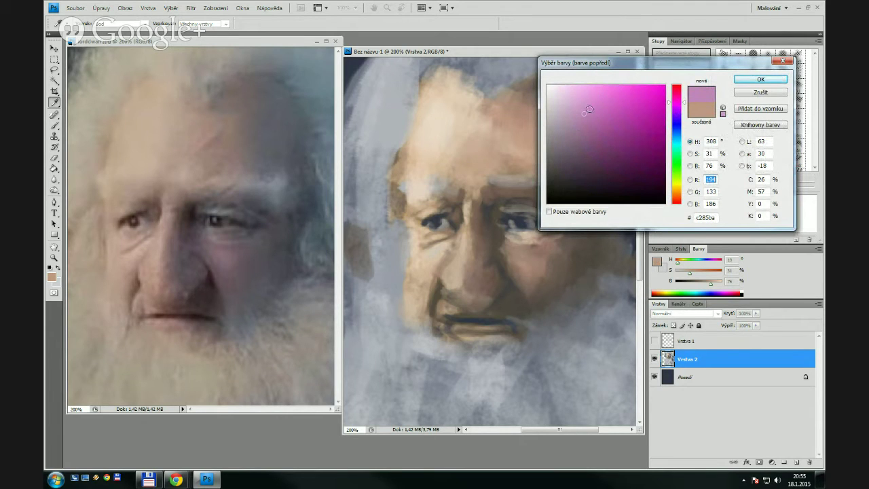
{"action": "mouse_move", "coordinate": [600, 110]}
{"action": "left_mouse_down"}
{"action": "mouse_move", "coordinate": [578, 92]}
{"action": "mouse_move", "coordinate": [586, 105]}
{"action": "mouse_move", "coordinate": [573, 121]}
{"action": "left_mouse_up"}
{"action": "left_click", "coordinate": [751, 84]}
{"action": "key", "text": "b"}
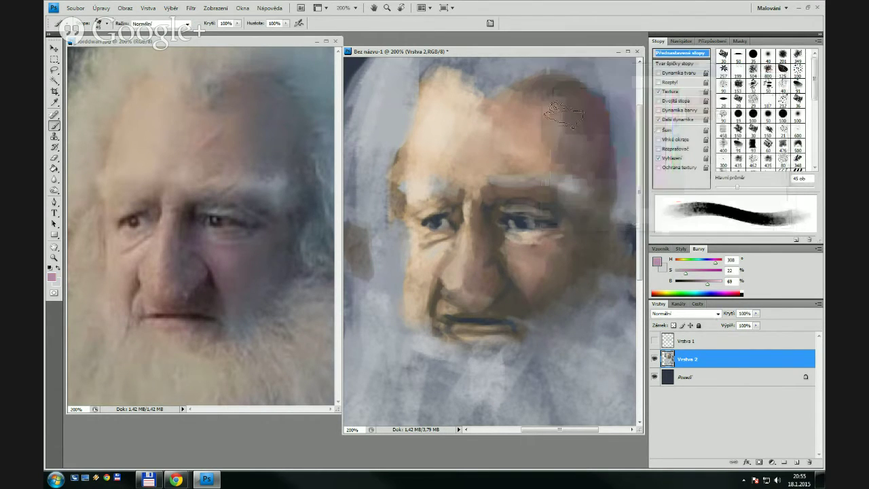
Glaze mauve over the shaded side of the forehead, starting with a 70 px brush and reducing it to 50 px
{"action": "key", "text": "bracketleft"}
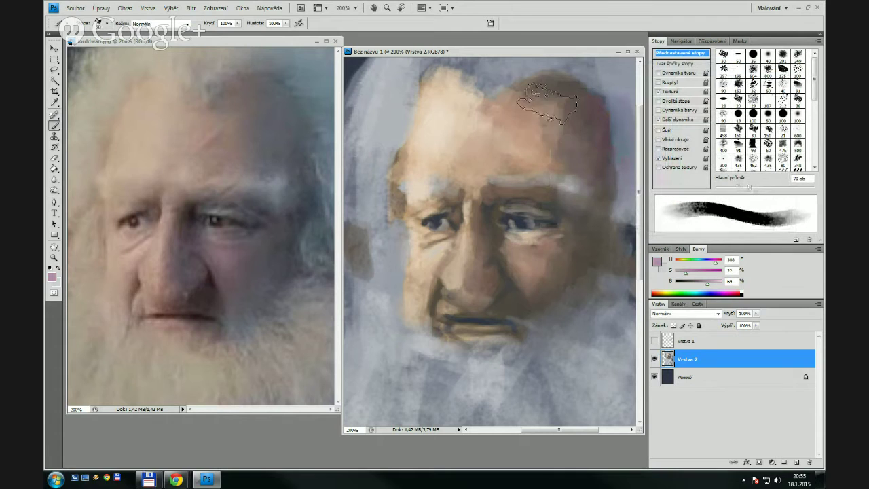
{"action": "left_click_drag", "start_coordinate": [554, 114], "coordinate": [547, 110]}
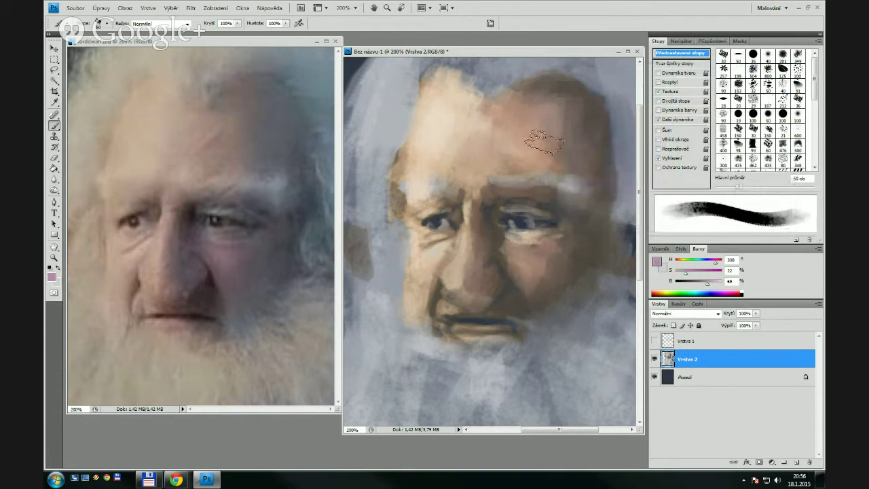
{"action": "key", "text": "bracketleft"}
{"action": "left_click_drag", "start_coordinate": [535, 122], "coordinate": [540, 145]}
Paint mauve onto the shaded cheek below the eye, using a 35 px brush and reducing it to 20 px
{"action": "key", "text": "bracketleft"}
{"action": "key", "text": "bracketleft"}
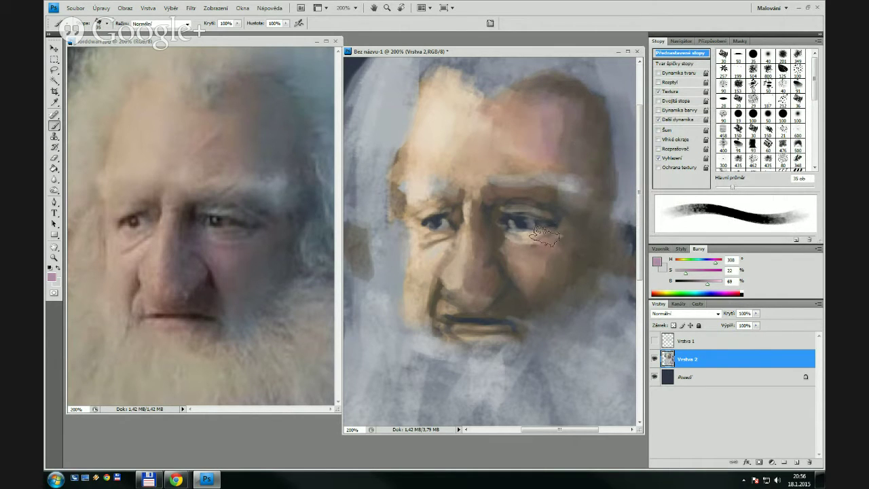
{"action": "mouse_move", "coordinate": [527, 260]}
{"action": "left_mouse_down"}
{"action": "mouse_move", "coordinate": [520, 252]}
{"action": "mouse_move", "coordinate": [532, 278]}
{"action": "left_mouse_up"}
{"action": "key", "text": "bracketleft"}
{"action": "key", "text": "bracketleft"}
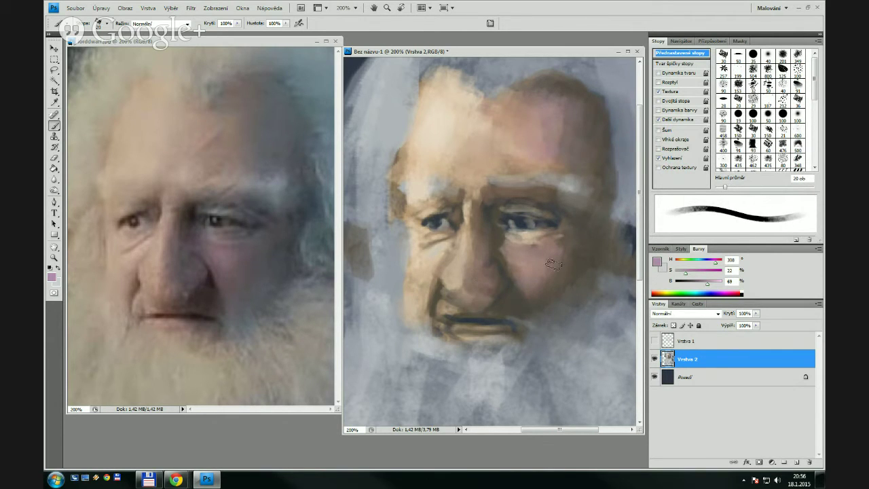
Tint the lower lip with mauve using a small brush, reducing it from 15 to 9 px
{"action": "key", "text": "bracketleft"}
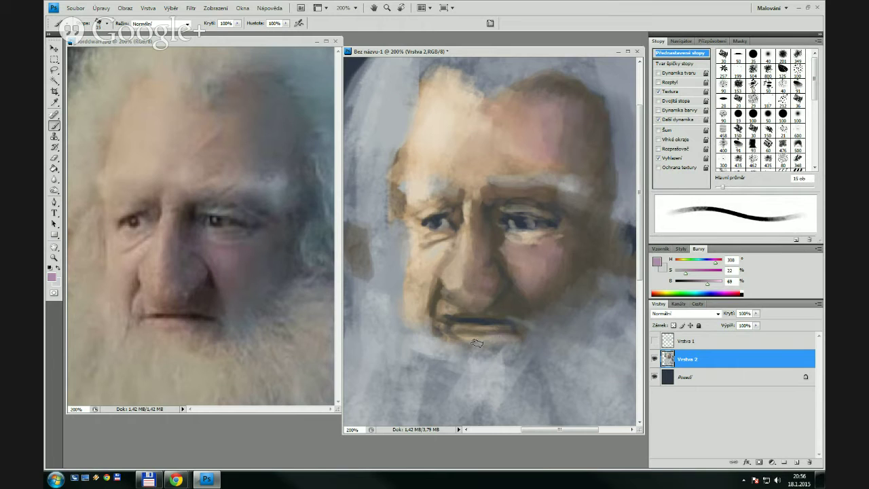
{"action": "key", "text": "bracketleft"}
{"action": "key", "text": "bracketleft"}
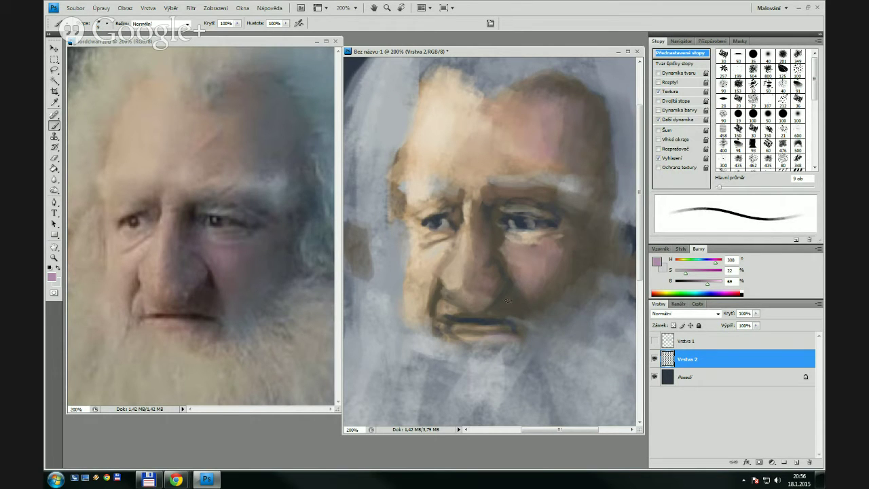
Enlarge the brush to 40 px and blend mauve over the outer part of the shaded cheek and the temple
{"action": "key", "text": "bracketright"}
{"action": "key", "text": "bracketright"}
{"action": "key", "text": "bracketright"}
{"action": "key", "text": "bracketright"}
{"action": "key", "text": "bracketright"}
{"action": "key", "text": "bracketright"}
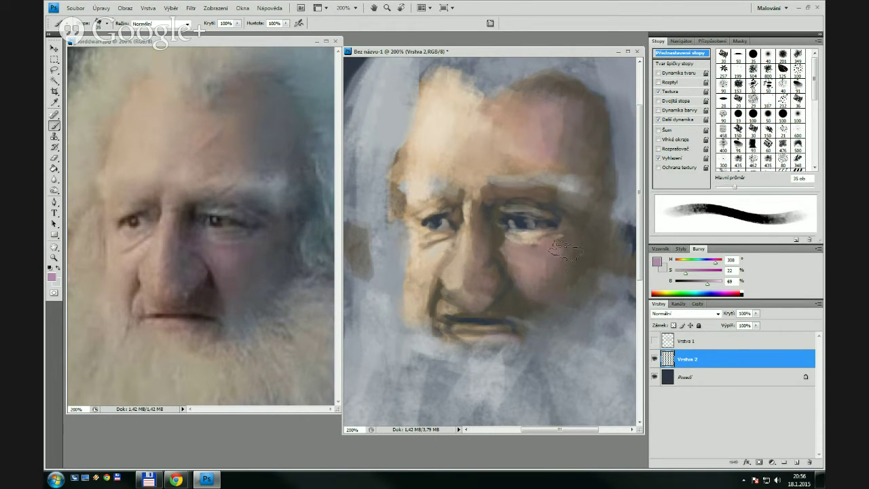
{"action": "key", "text": "bracketright"}
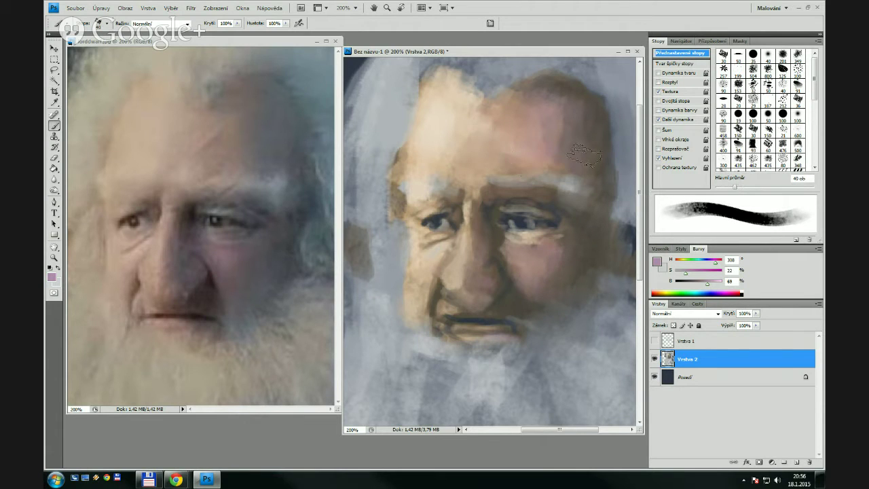
Sample light grey from the shaded eyebrow and rebuild its outer end with a 20 px brush
{"action": "key", "text": "bracketleft"}
{"action": "key", "text": "bracketleft"}
{"action": "key", "text": "bracketleft"}
{"action": "left_click", "coordinate": [569, 183], "text": "alt"}
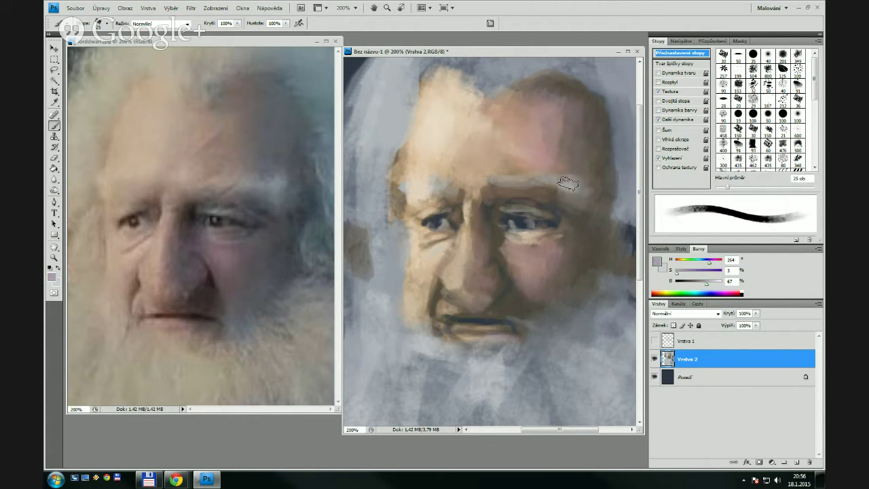
{"action": "key", "text": "bracketleft"}
{"action": "mouse_move", "coordinate": [569, 183]}
{"action": "left_mouse_down"}
{"action": "mouse_move", "coordinate": [592, 182]}
{"action": "mouse_move", "coordinate": [576, 197]}
{"action": "left_mouse_up"}
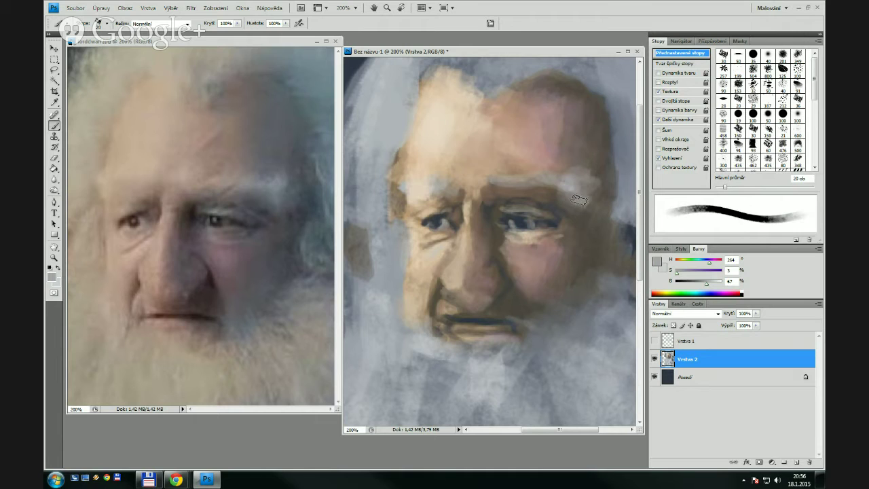
Blend the sampled grey into the hair and beard around the shaded side of the face with 40 and 25 px brushes
{"action": "key", "text": "bracketright"}
{"action": "key", "text": "bracketright"}
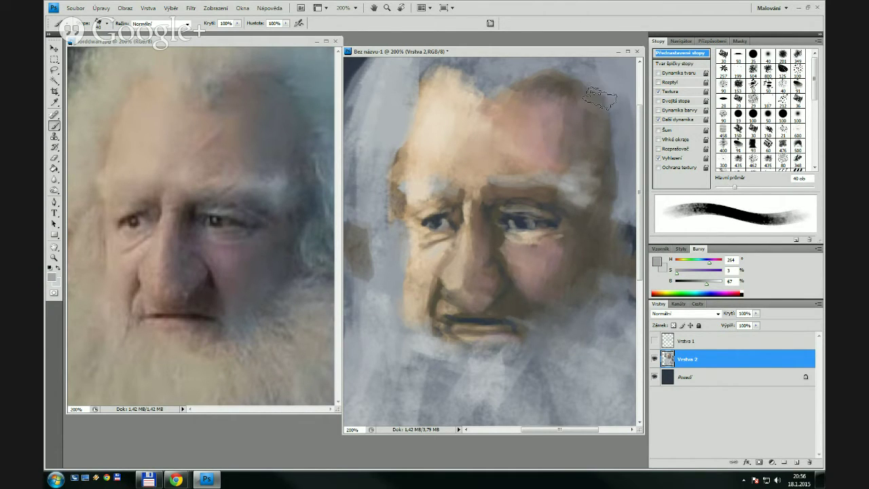
{"action": "key", "text": "bracketleft"}
{"action": "key", "text": "bracketleft"}
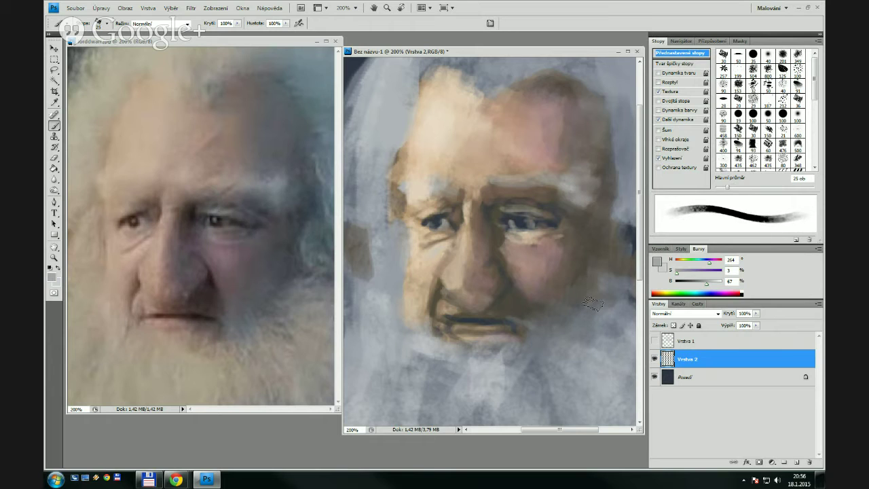
Sample the dark shadow tone beside the nose and define the area under the shaded eyebrow, reducing the brush to 8 px
{"action": "left_click", "coordinate": [506, 269], "text": "alt"}
{"action": "key", "text": "bracketleft"}
{"action": "key", "text": "bracketleft"}
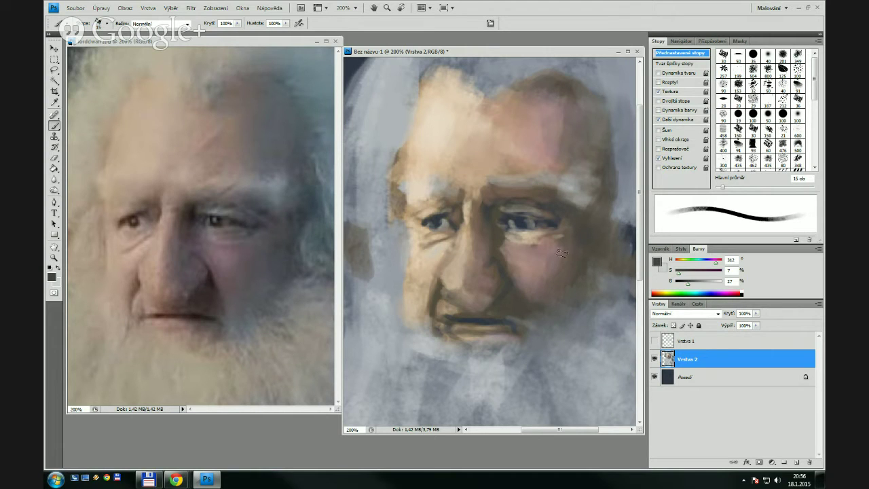
{"action": "key", "text": "bracketleft"}
{"action": "key", "text": "bracketleft"}
{"action": "key", "text": "bracketleft"}
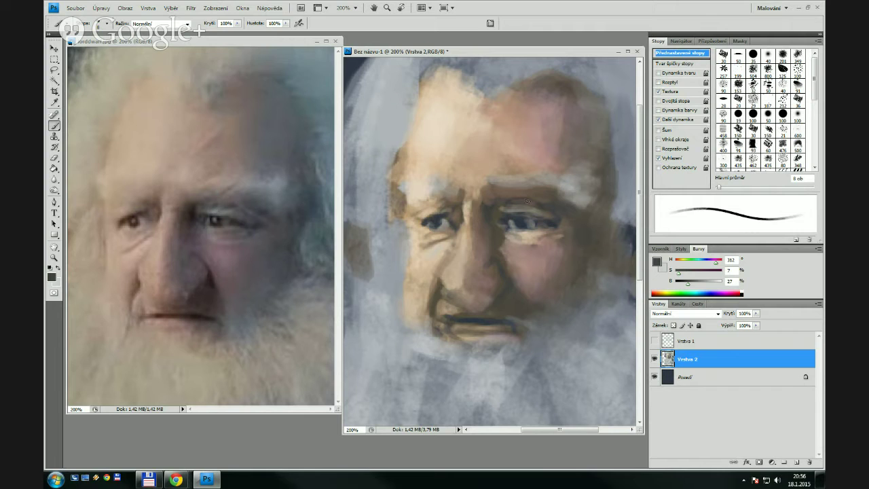
Sample muted mauve from the shaded cheek and touch up the skin around the shaded eyebrow, gradually enlarging the brush
{"action": "left_click", "coordinate": [535, 281], "text": "alt"}
{"action": "key", "text": "bracketright"}
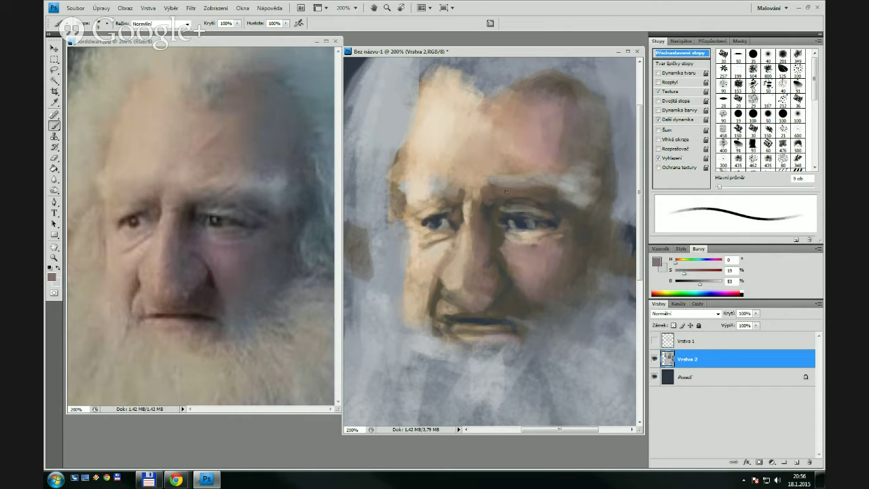
{"action": "key", "text": "bracketright"}
{"action": "key", "text": "bracketright"}
Sample light grey from the outer end of the shaded eyebrow and repaint the brow hair toward the nose with a 20 px brush
{"action": "left_click", "coordinate": [570, 190], "text": "alt"}
{"action": "key", "text": "bracketright"}
{"action": "left_click_drag", "start_coordinate": [544, 186], "coordinate": [569, 201]}
{"action": "key", "text": "bracketright"}
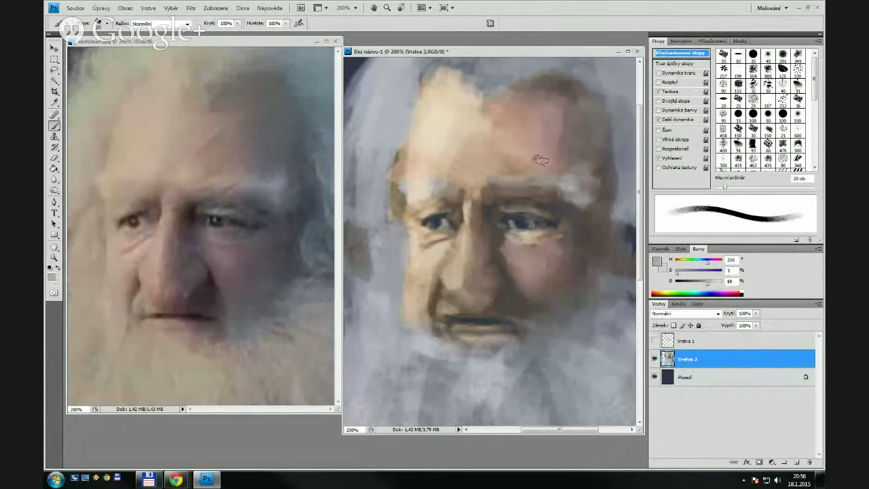
{"action": "key", "text": "bracketright"}
{"action": "mouse_move", "coordinate": [535, 191]}
{"action": "left_mouse_down"}
{"action": "mouse_move", "coordinate": [564, 197]}
{"action": "mouse_move", "coordinate": [487, 186]}
{"action": "left_mouse_up"}
{"action": "key", "text": "bracketleft"}
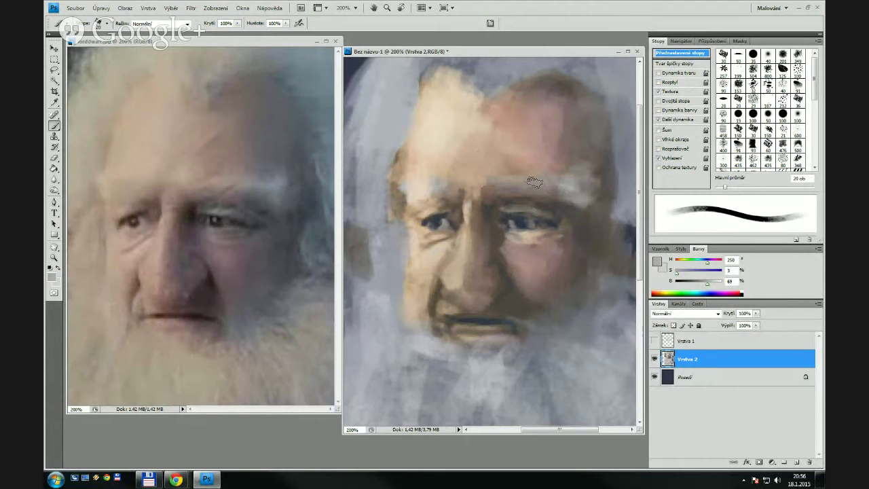
Sample tan from the skin above the nose bridge and refine the shaded eyebrow's edge with an 8 px brush
{"action": "left_click", "coordinate": [481, 176], "text": "alt"}
{"action": "key", "text": "bracketleft"}
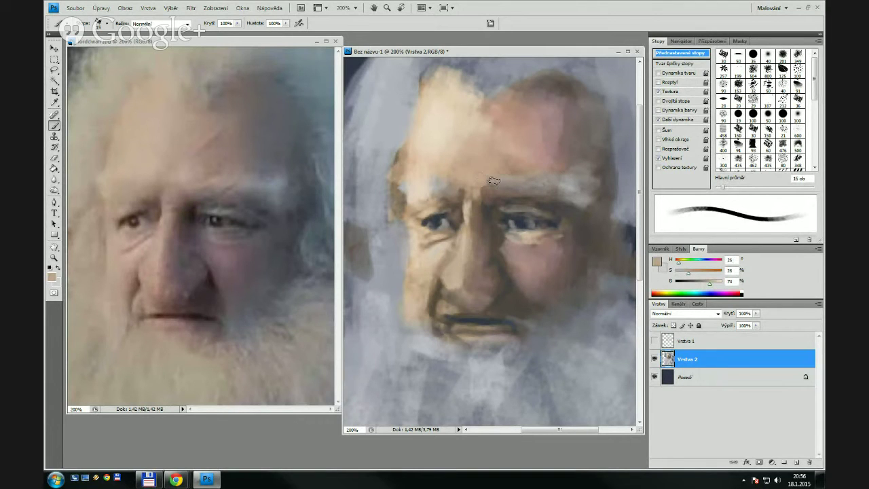
{"action": "key", "text": "bracketleft"}
{"action": "key", "text": "bracketleft"}
{"action": "key", "text": "bracketleft"}
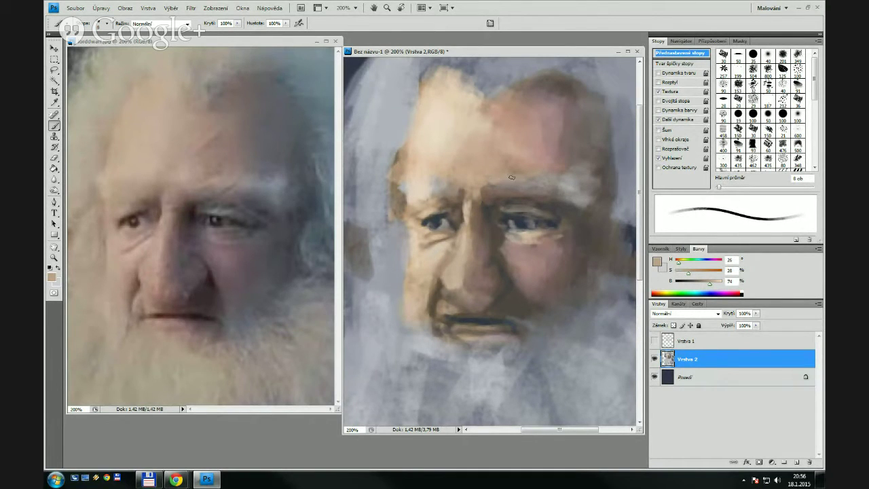
{"action": "left_click_drag", "start_coordinate": [512, 177], "coordinate": [567, 193]}
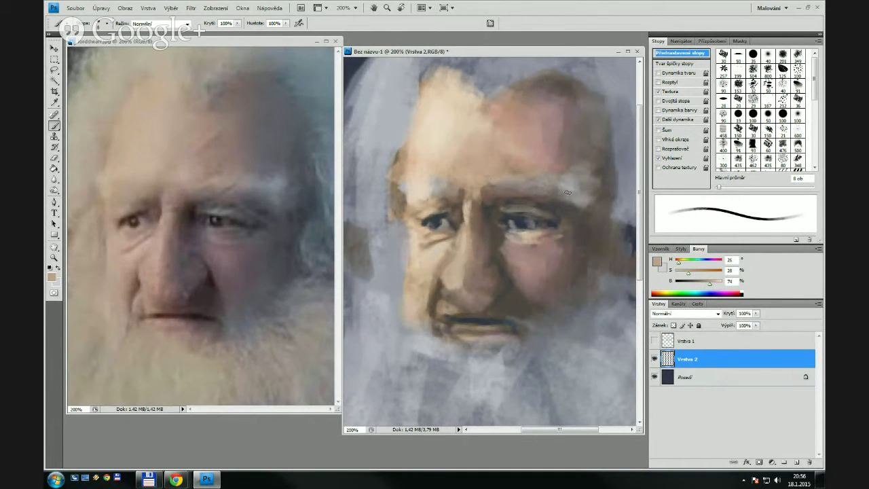
Sample light grey to rework the lit eyebrow's outer end and cover the tan temple edge with hair, using 9 and 15 px brushes
{"action": "left_click", "coordinate": [445, 183], "text": "alt"}
{"action": "mouse_move", "coordinate": [407, 186]}
{"action": "left_mouse_down"}
{"action": "mouse_move", "coordinate": [427, 181]}
{"action": "mouse_move", "coordinate": [414, 186]}
{"action": "left_mouse_up"}
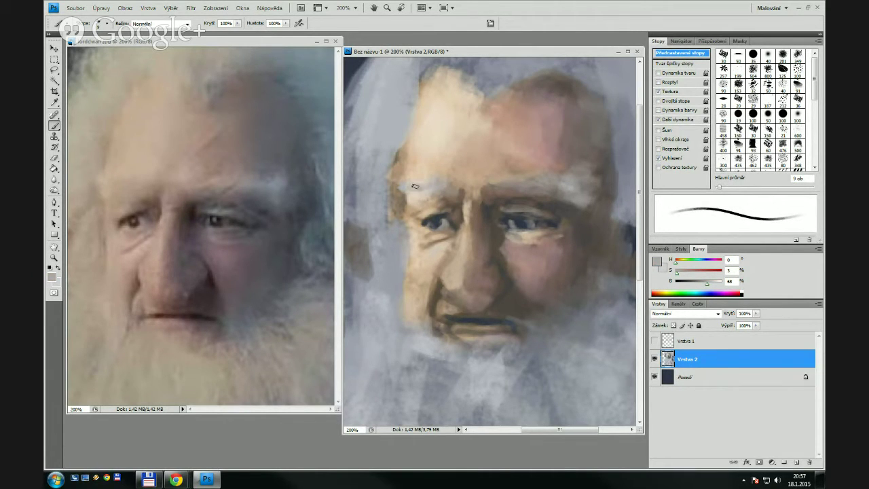
{"action": "mouse_move", "coordinate": [403, 141]}
{"action": "left_mouse_down"}
{"action": "mouse_move", "coordinate": [395, 177]}
{"action": "mouse_move", "coordinate": [403, 209]}
{"action": "mouse_move", "coordinate": [397, 205]}
{"action": "mouse_move", "coordinate": [388, 231]}
{"action": "left_mouse_up"}
{"action": "key", "text": "]"}
{"action": "key", "text": "]"}
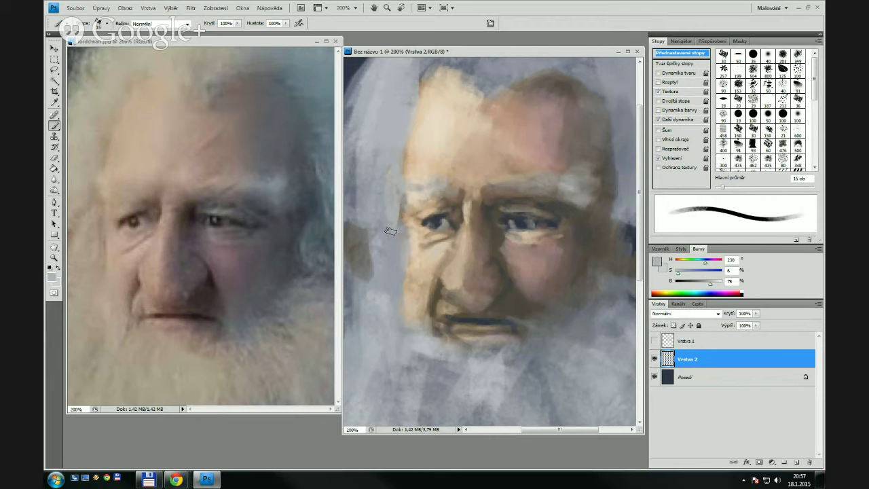
{"action": "left_click_drag", "start_coordinate": [393, 197], "coordinate": [385, 251]}
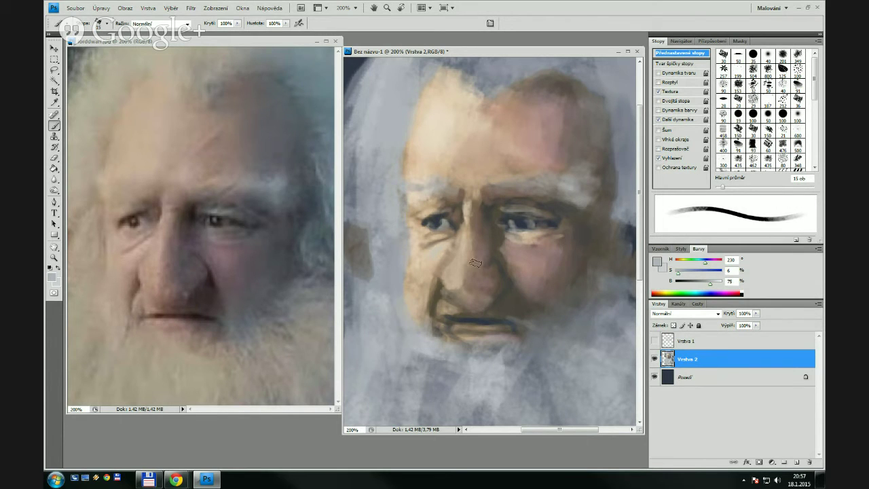
Mirror both the painting and the reference photo horizontally
{"action": "left_click_drag", "start_coordinate": [491, 229], "coordinate": [292, 296]}
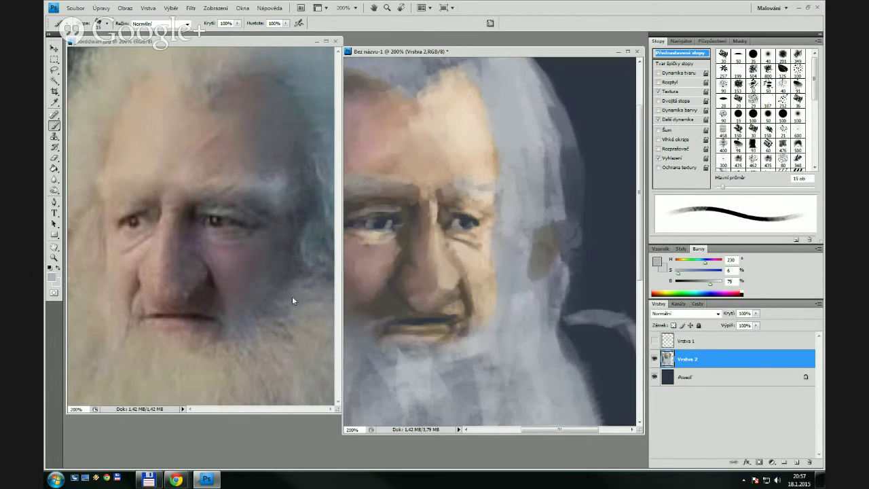
{"action": "left_click", "coordinate": [294, 298]}
{"action": "key", "text": "F2"}
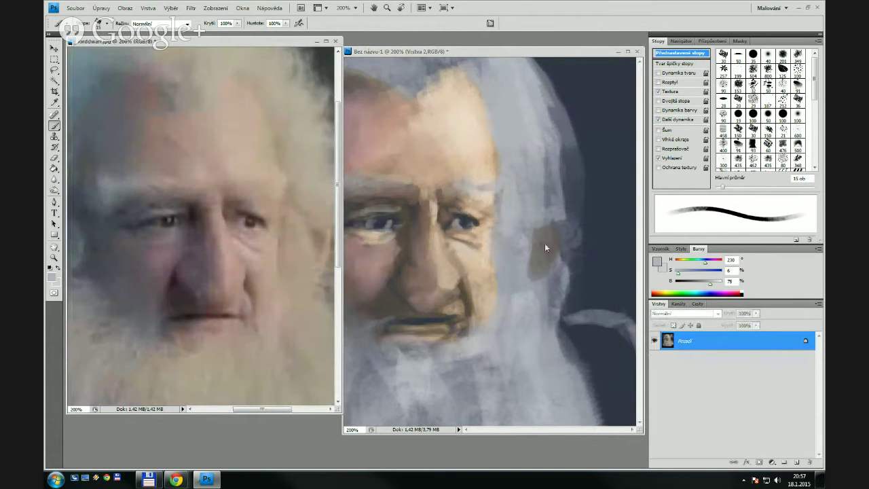
{"action": "left_click", "coordinate": [505, 258]}
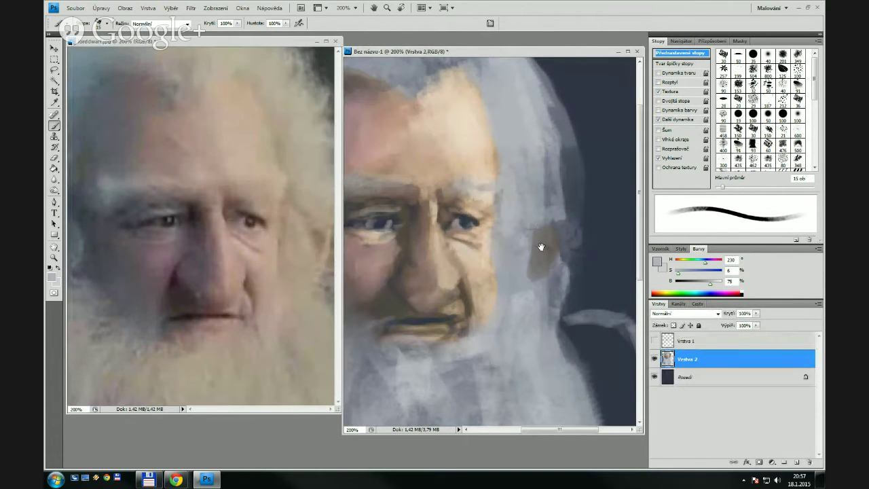
{"action": "left_click_drag", "start_coordinate": [494, 249], "coordinate": [513, 246]}
{"action": "left_click_drag", "start_coordinate": [537, 242], "coordinate": [565, 241]}
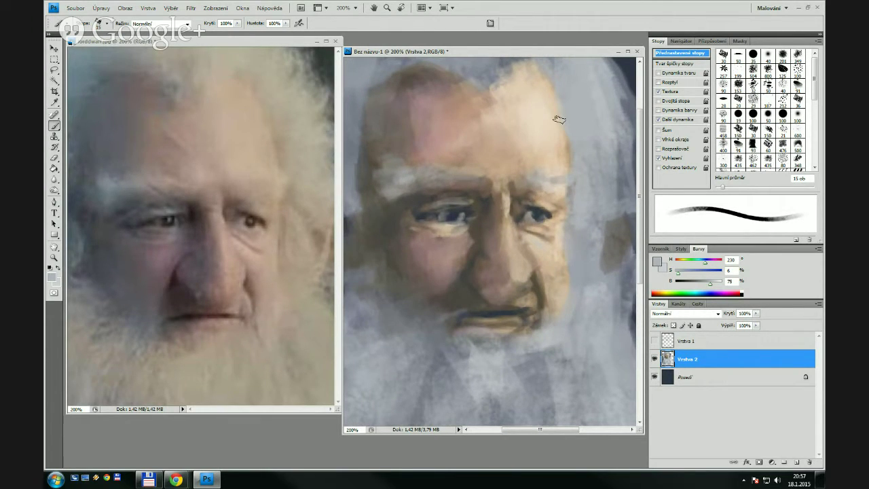
Sample pale peach from the lit forehead and paint its outer edge near the hairline with a 20 px brush
{"action": "key", "text": "bracketleft"}
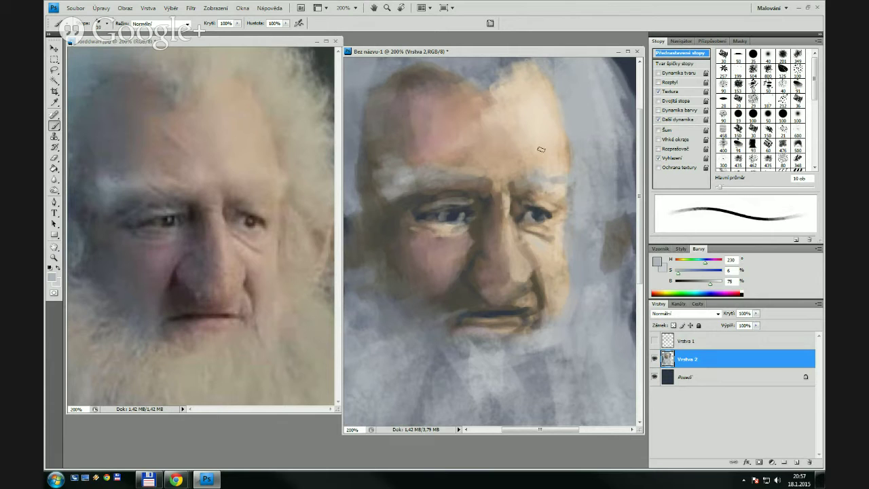
{"action": "left_click", "coordinate": [546, 121], "text": "alt"}
{"action": "key", "text": "bracketright"}
{"action": "key", "text": "bracketright"}
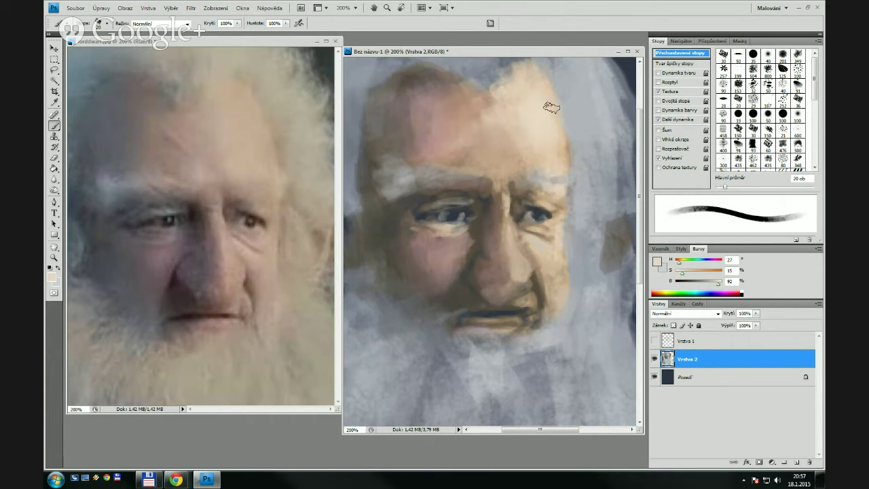
Sample grey from the hair beside the lit temple and blend it down along the lit side of the face at 20 px
{"action": "left_click", "coordinate": [587, 165], "text": "alt"}
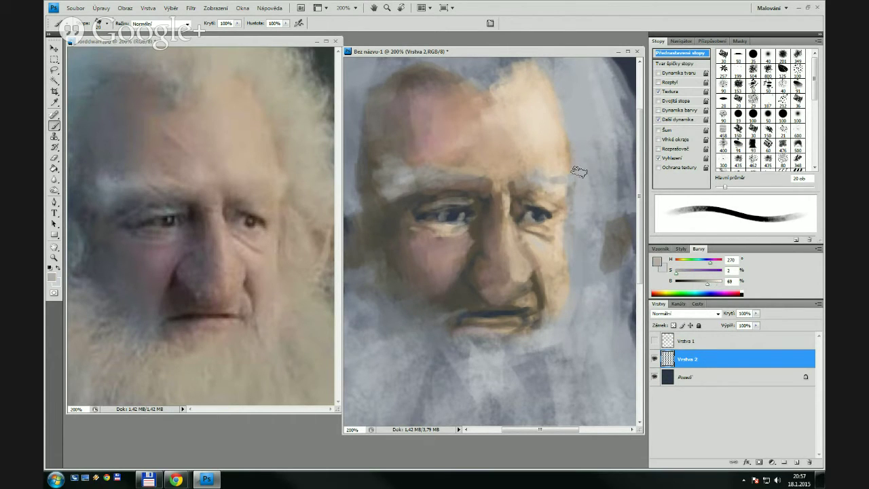
{"action": "mouse_move", "coordinate": [579, 172]}
{"action": "left_mouse_down"}
{"action": "mouse_move", "coordinate": [567, 231]}
{"action": "mouse_move", "coordinate": [577, 256]}
{"action": "mouse_move", "coordinate": [572, 240]}
{"action": "mouse_move", "coordinate": [574, 305]}
{"action": "left_mouse_up"}
{"action": "key", "text": "bracketleft"}
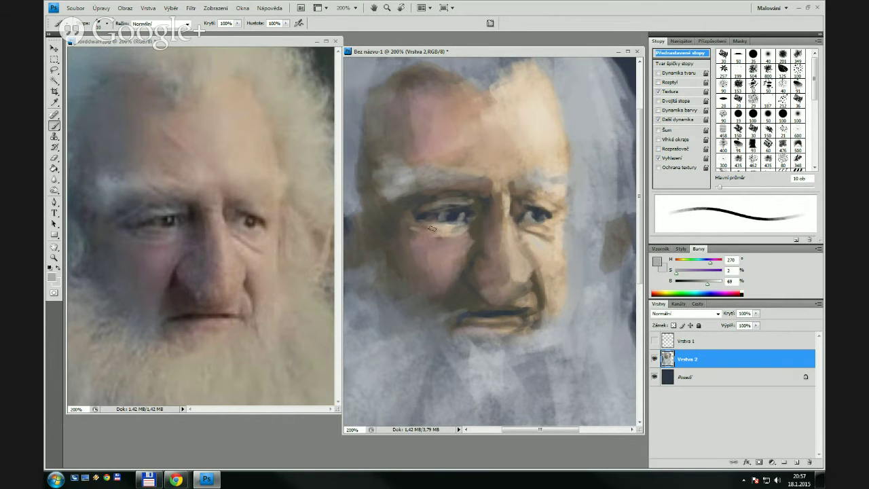
Sample the dark tone above the shaded eye and refine the upper eyelid crease with an 8 px brush
{"action": "left_click", "coordinate": [433, 203], "text": "alt"}
{"action": "key", "text": "bracketleft"}
{"action": "key", "text": "bracketleft"}
{"action": "key", "text": "bracketleft"}
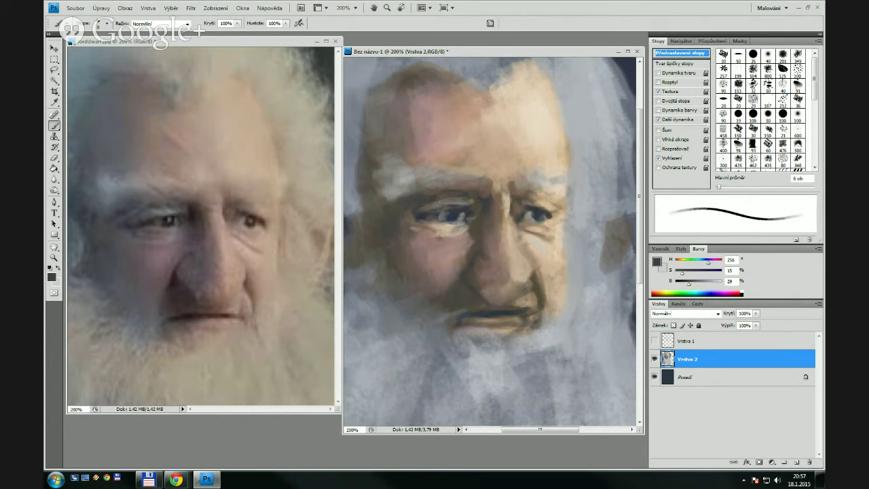
Sample brown beside the shaded eye's outer corner and shade around and below the eye, enlarging the brush to 25 px
{"action": "left_click", "coordinate": [406, 224], "text": "alt"}
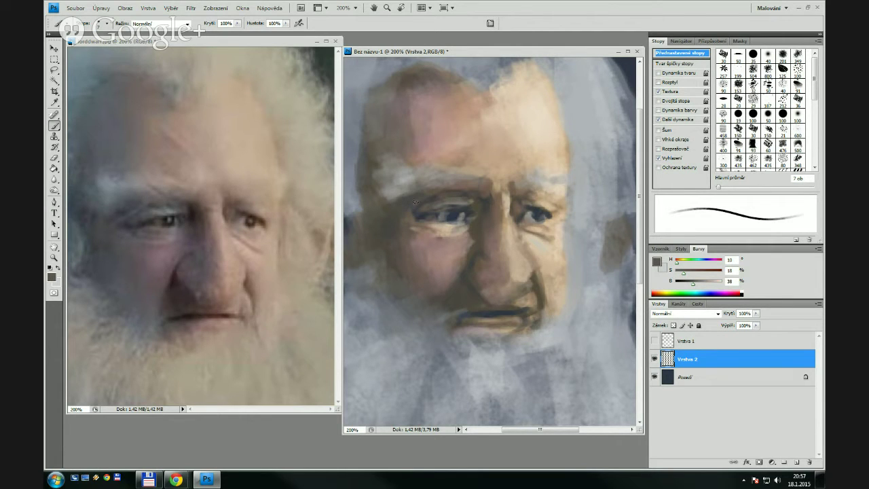
{"action": "key", "text": "bracketright"}
{"action": "key", "text": "bracketright"}
{"action": "key", "text": "bracketright"}
{"action": "key", "text": "bracketright"}
{"action": "key", "text": "bracketright"}
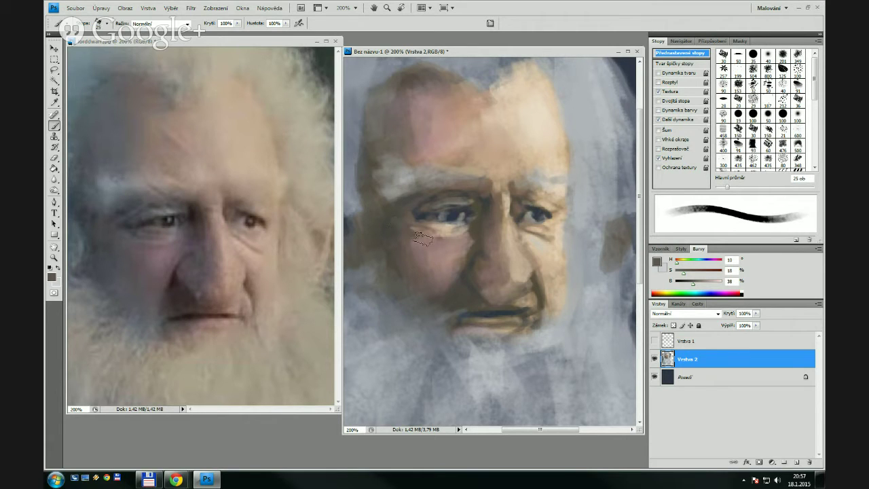
Sample reddish brown below the shaded eye's outer corner and tone the upper cheek with a 15 px brush
{"action": "left_click", "coordinate": [404, 224], "text": "alt"}
{"action": "key", "text": "bracketleft"}
{"action": "key", "text": "bracketleft"}
{"action": "key", "text": "bracketleft"}
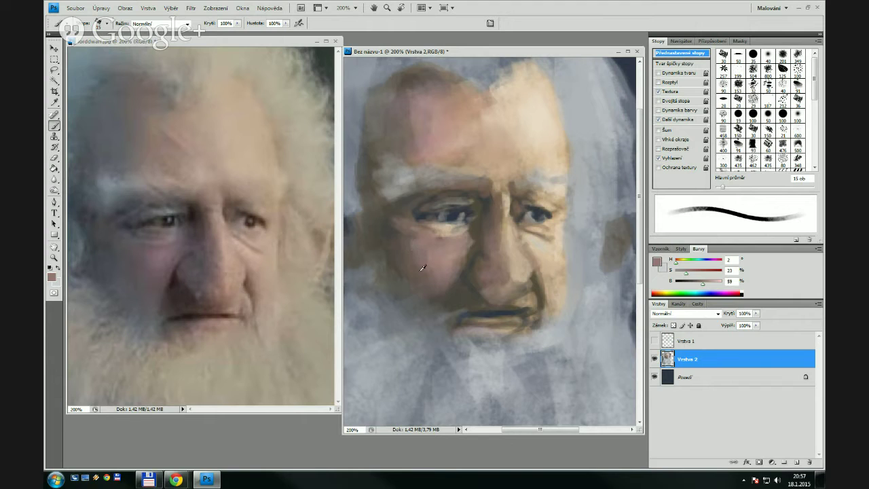
Sample dark brown from the outer edge of the shaded cheek and deepen its shadow with 30 and 15 px brushes
{"action": "left_click", "coordinate": [398, 239], "text": "alt"}
{"action": "key", "text": "bracketright"}
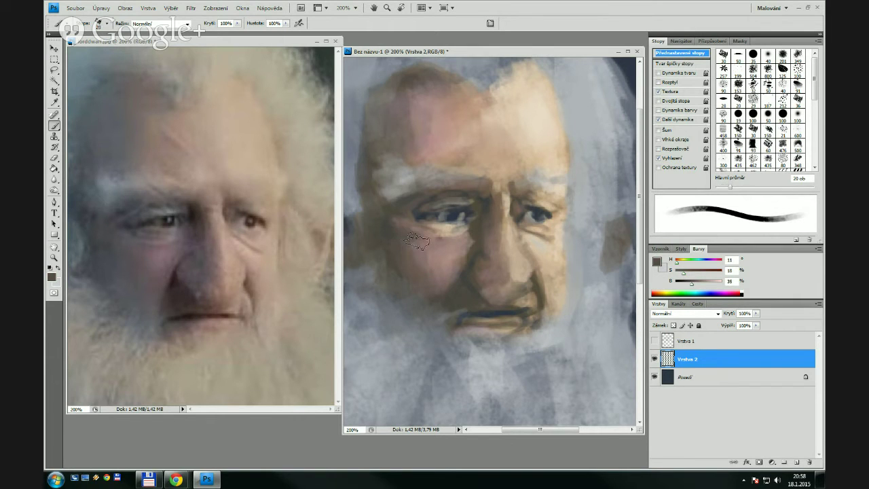
{"action": "left_click_drag", "start_coordinate": [415, 270], "coordinate": [438, 291]}
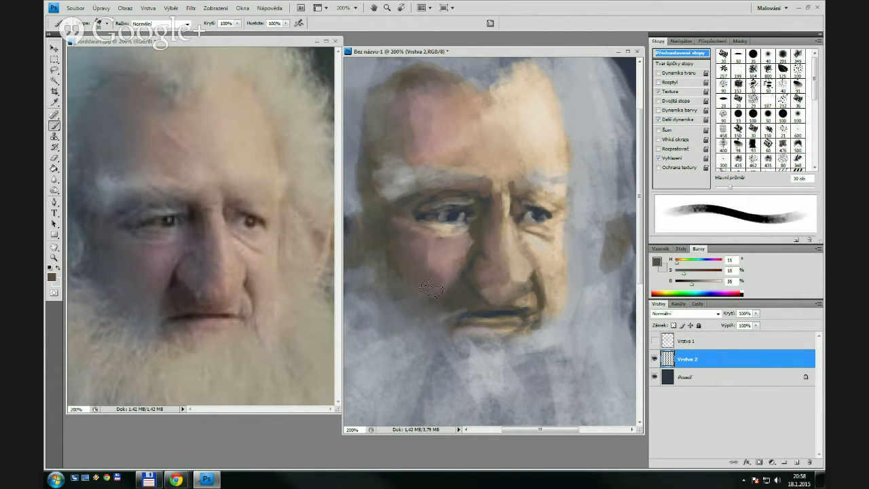
{"action": "key", "text": "bracketleft"}
{"action": "key", "text": "bracketleft"}
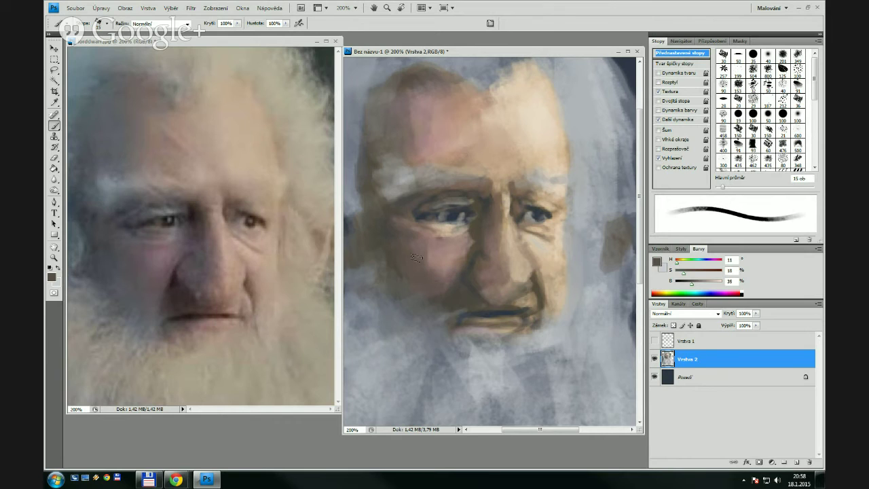
Sample dark tones from the temple and lower cheek and blend the lower edge of the shaded cheek at 15 px
{"action": "left_click", "coordinate": [389, 228], "text": "alt"}
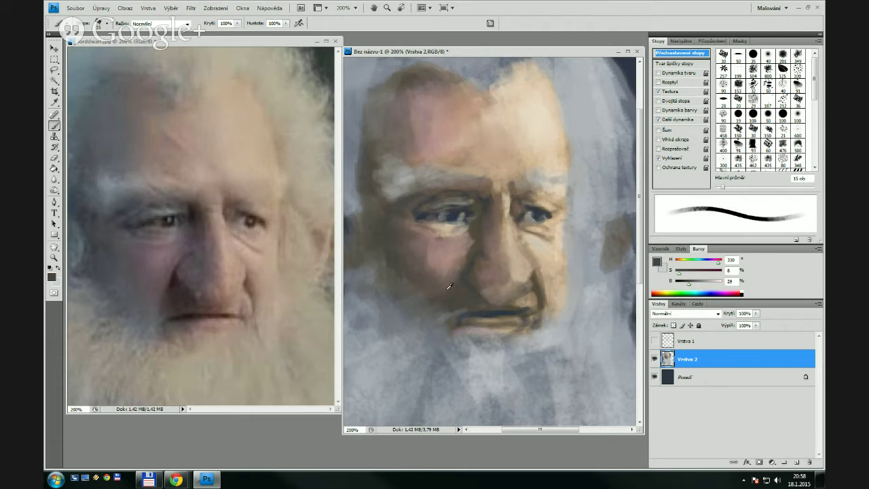
{"action": "left_click", "coordinate": [449, 286], "text": "alt"}
{"action": "left_click_drag", "start_coordinate": [447, 292], "coordinate": [438, 302]}
Sample dark brown beside the shaded nostril and deepen the shadow under the nose and above the mouth with 9 to 20 px brushes
{"action": "left_click", "coordinate": [467, 294], "text": "alt"}
{"action": "key", "text": "["}
{"action": "key", "text": "bracketleft"}
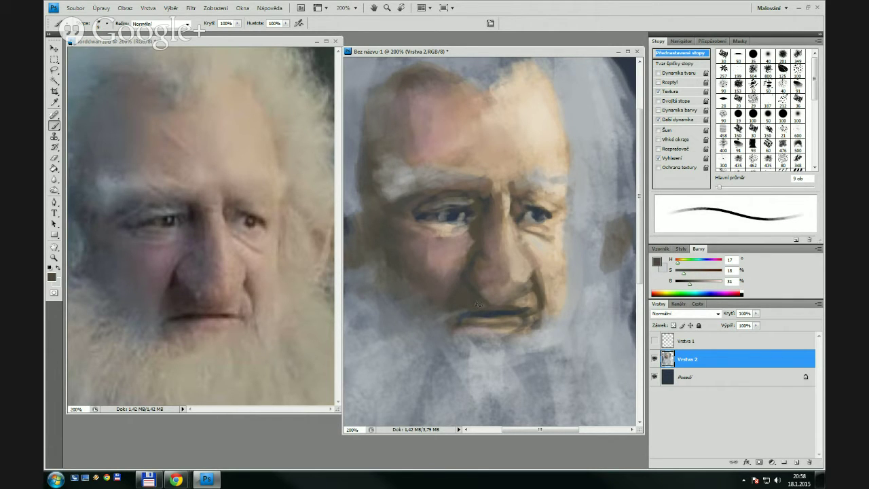
{"action": "key", "text": "bracketright"}
{"action": "key", "text": "bracketright"}
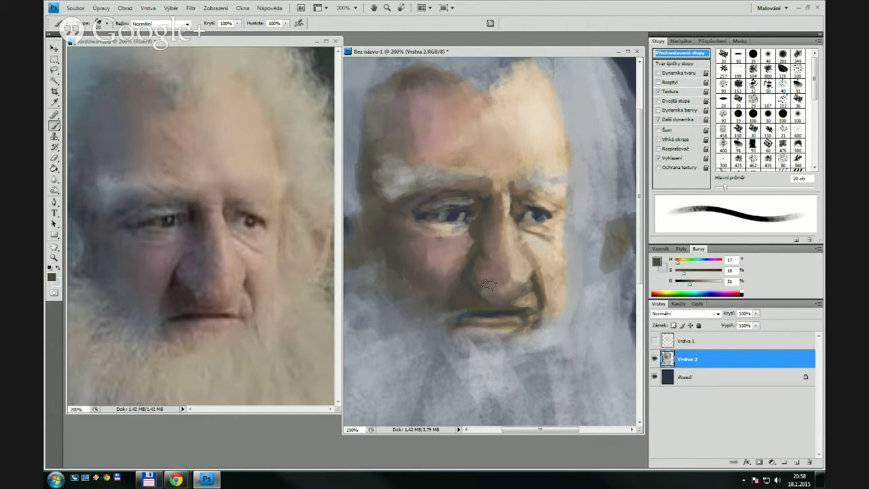
{"action": "key", "text": "bracketleft"}
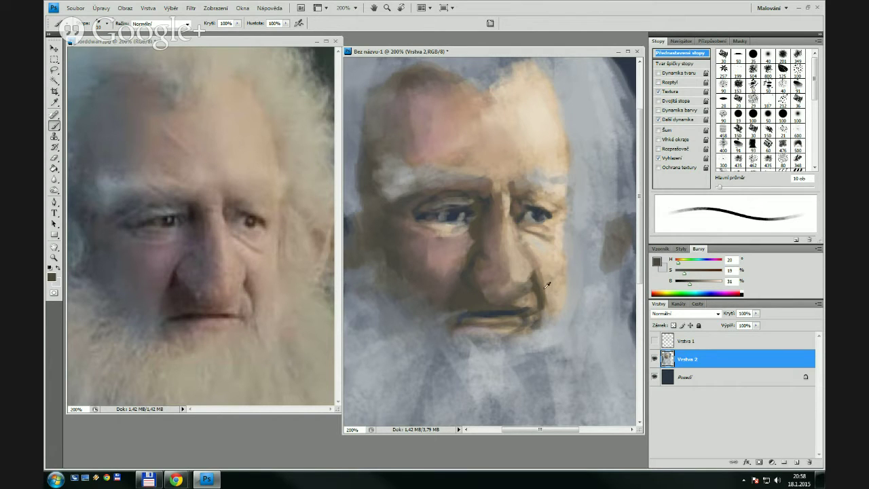
Sample mauve-brown from the nose tip and paint the smile fold on the lit side with a 9 px brush
{"action": "left_click", "coordinate": [508, 276], "text": "alt"}
{"action": "key", "text": "bracketleft"}
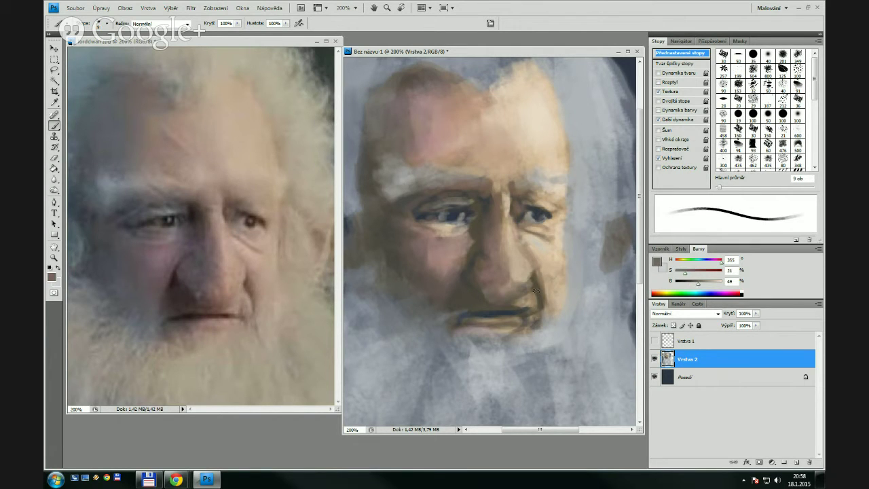
{"action": "left_click_drag", "start_coordinate": [539, 279], "coordinate": [546, 301]}
Sample pale peach from the lit forehead and highlight the skin between the lit nostril and the mouth, reducing the brush to 6 px
{"action": "left_click", "coordinate": [531, 297], "text": "alt"}
{"action": "left_click", "coordinate": [548, 122], "text": "alt"}
{"action": "key", "text": "bracketleft"}
{"action": "left_click", "coordinate": [525, 301]}
{"action": "key", "text": "bracketleft"}
{"action": "key", "text": "bracketleft"}
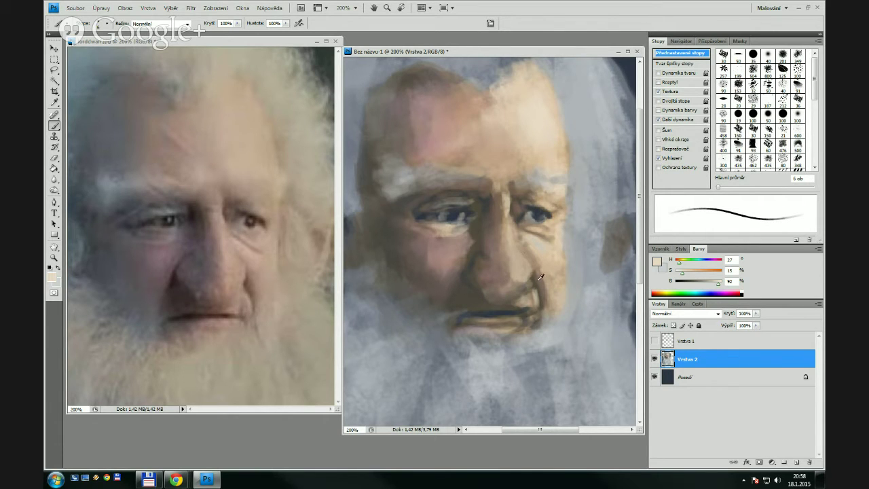
Sample tan near the lit nostril and refine the nostril wing with an 8 px brush
{"action": "left_click", "coordinate": [540, 277], "text": "alt"}
{"action": "left_click", "coordinate": [526, 280], "text": "alt"}
{"action": "key", "text": "bracketright"}
{"action": "key", "text": "bracketright"}
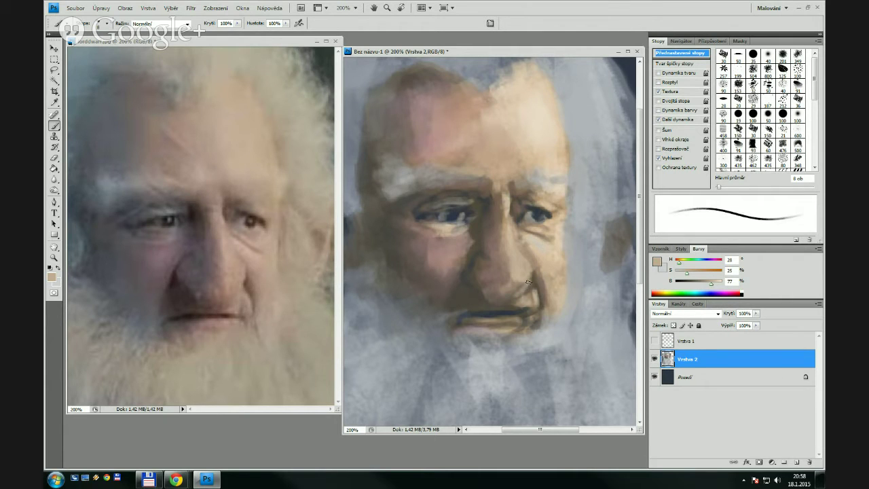
{"action": "mouse_move", "coordinate": [528, 281]}
{"action": "left_mouse_down"}
{"action": "mouse_move", "coordinate": [518, 280]}
{"action": "mouse_move", "coordinate": [525, 284]}
{"action": "left_mouse_up"}
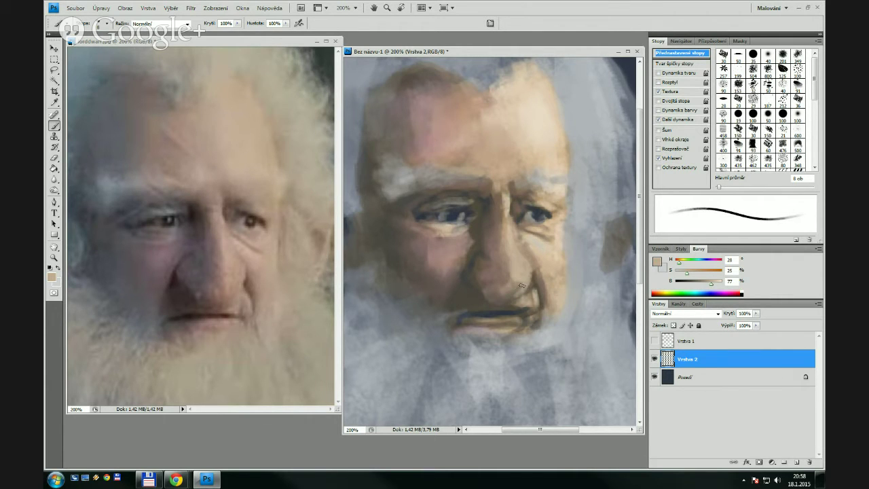
Sample light skin tones from the lit cheek and smooth the cheek beside the smile fold, finishing with a 9 px brush
{"action": "left_click", "coordinate": [547, 255], "text": "alt"}
{"action": "key", "text": "bracketright"}
{"action": "mouse_move", "coordinate": [528, 246]}
{"action": "left_mouse_down"}
{"action": "mouse_move", "coordinate": [546, 267]}
{"action": "mouse_move", "coordinate": [534, 251]}
{"action": "mouse_move", "coordinate": [528, 263]}
{"action": "mouse_move", "coordinate": [513, 248]}
{"action": "mouse_move", "coordinate": [541, 294]}
{"action": "mouse_move", "coordinate": [543, 268]}
{"action": "mouse_move", "coordinate": [554, 278]}
{"action": "mouse_move", "coordinate": [551, 257]}
{"action": "mouse_move", "coordinate": [557, 301]}
{"action": "mouse_move", "coordinate": [554, 261]}
{"action": "mouse_move", "coordinate": [562, 289]}
{"action": "left_mouse_up"}
{"action": "key", "text": "bracketright"}
{"action": "key", "text": "bracketright"}
{"action": "left_click", "coordinate": [542, 248], "text": "alt"}
{"action": "key", "text": "bracketleft"}
{"action": "key", "text": "bracketleft"}
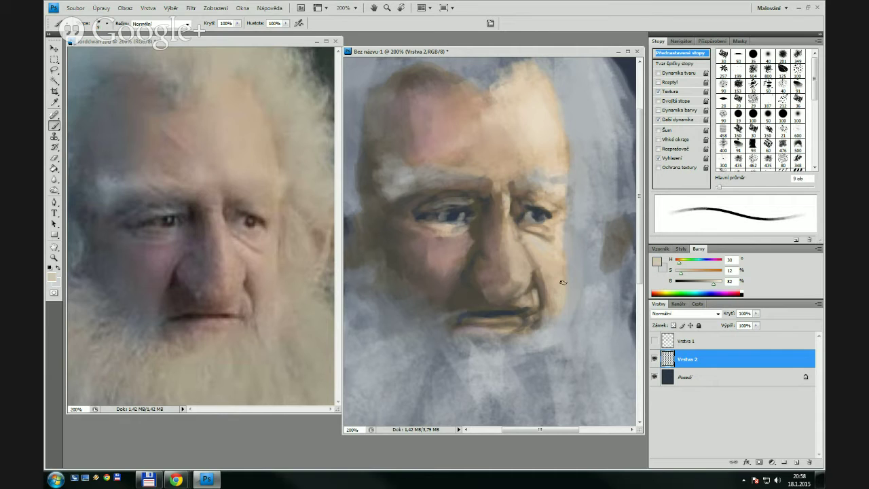
Sample grey from the beard edge and tan near the lit smile fold, blending the skin by the mouth corner with an 8 px brush
{"action": "left_click", "coordinate": [561, 333], "text": "alt"}
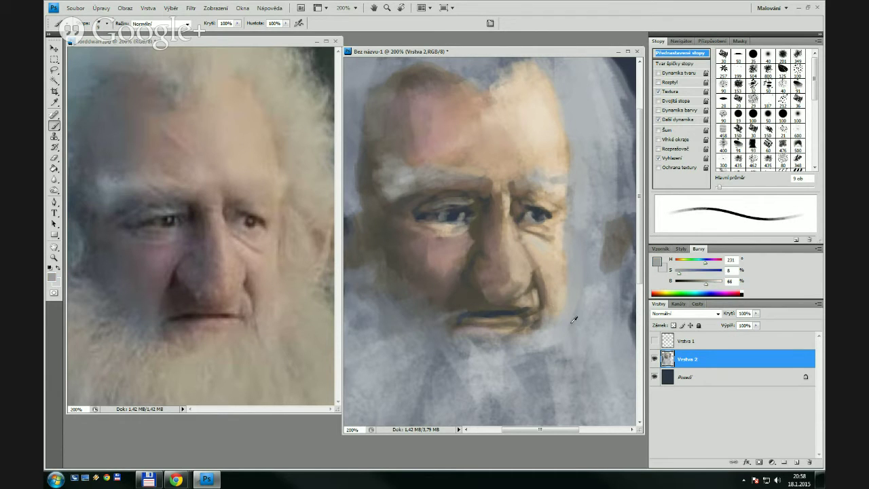
{"action": "left_click", "coordinate": [539, 291], "text": "alt"}
{"action": "key", "text": "bracketleft"}
{"action": "key", "text": "bracketleft"}
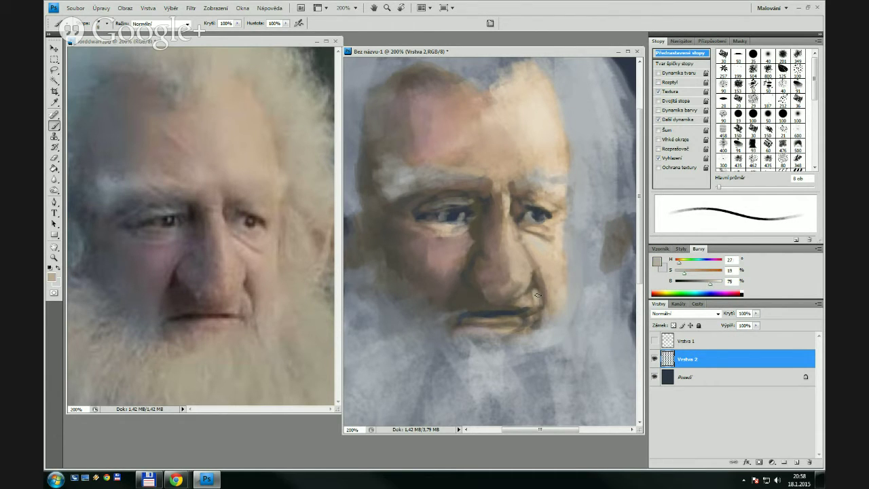
Sample dark brown from the lit-side smile fold and sharpen the fold next to the nostril with a 4 px brush
{"action": "left_click", "coordinate": [541, 283], "text": "alt"}
{"action": "key", "text": "bracketleft"}
{"action": "key", "text": "bracketleft"}
{"action": "key", "text": "bracketleft"}
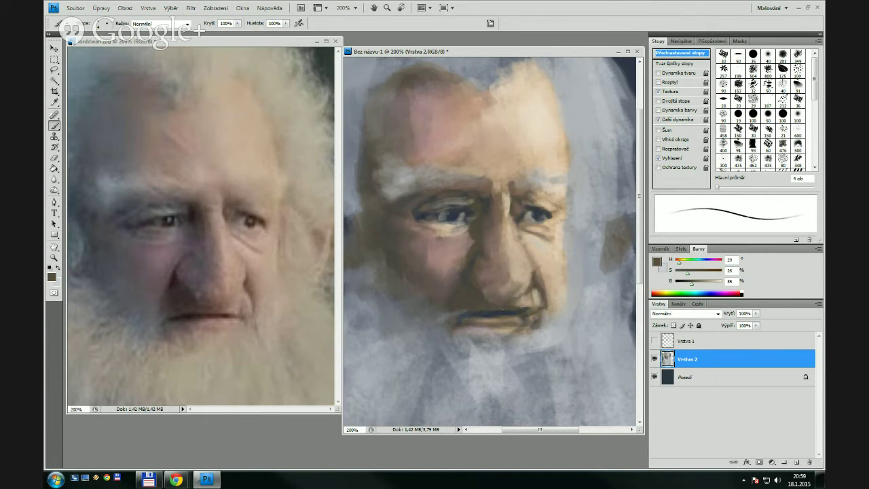
Sample tan beneath the lit nostril and refine the nose tip, enlarging the brush to 9 px
{"action": "left_click", "coordinate": [530, 298], "text": "alt"}
{"action": "key", "text": "bracketright"}
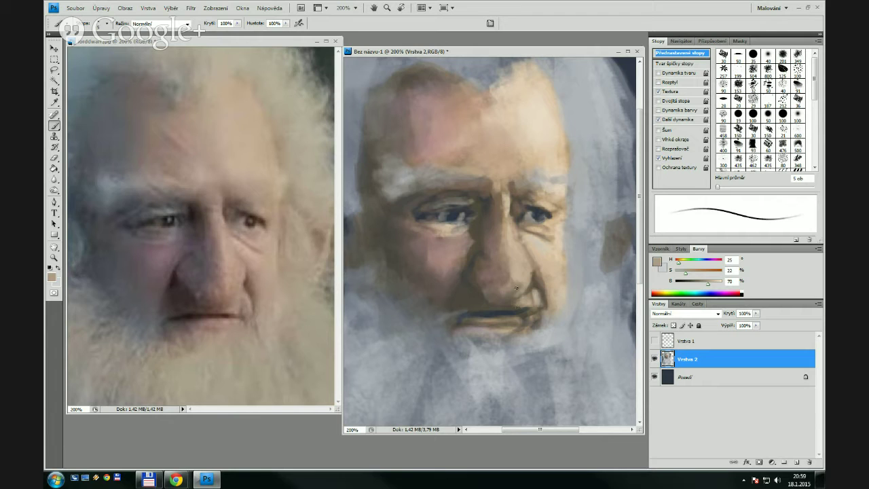
{"action": "key", "text": "bracketright"}
{"action": "key", "text": "bracketright"}
{"action": "key", "text": "bracketright"}
{"action": "key", "text": "bracketright"}
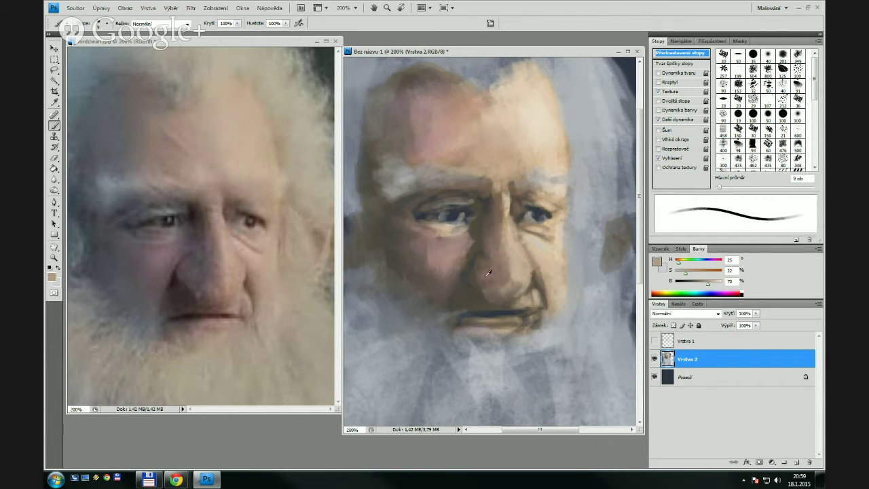
Sample muted mauve from the upper lip area and paint the lower lip, reducing the brush from 10 to 8 px
{"action": "left_click", "coordinate": [486, 316], "text": "alt"}
{"action": "key", "text": "bracketright"}
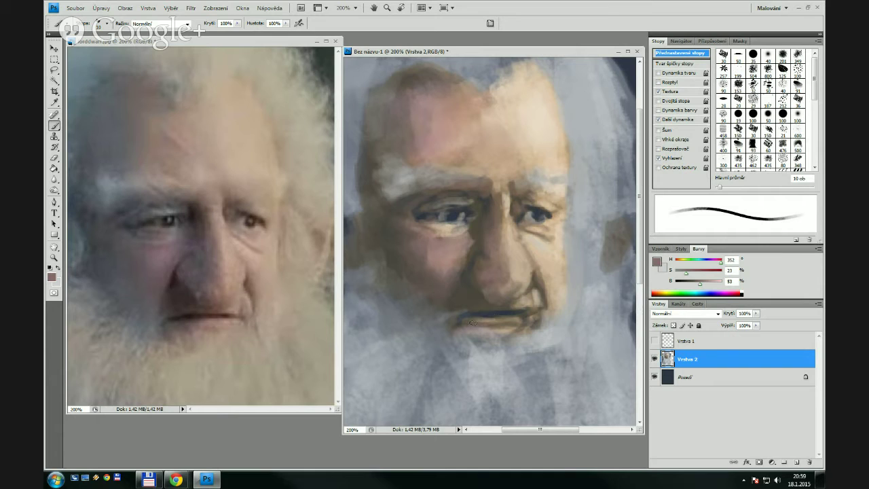
{"action": "key", "text": "bracketleft"}
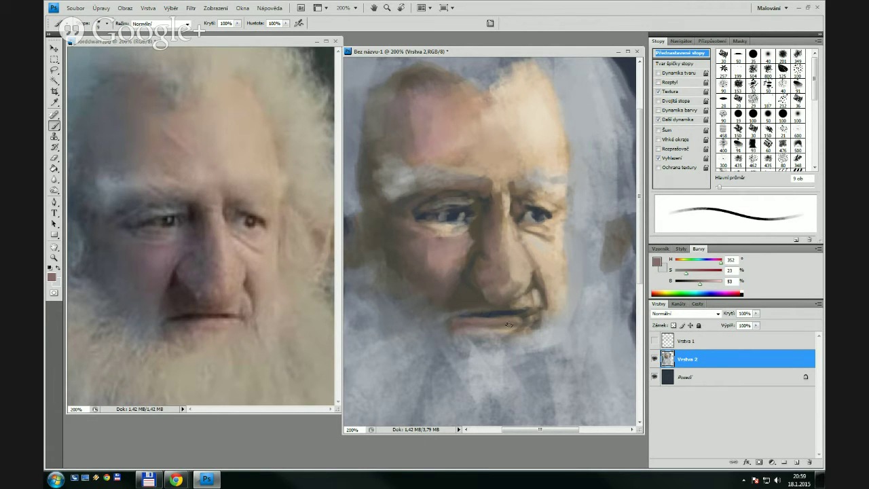
{"action": "key", "text": "bracketleft"}
Sample light tan around the mouth and refine the lit corner of the lips, reducing the brush below 7 px
{"action": "left_click", "coordinate": [511, 319], "text": "alt"}
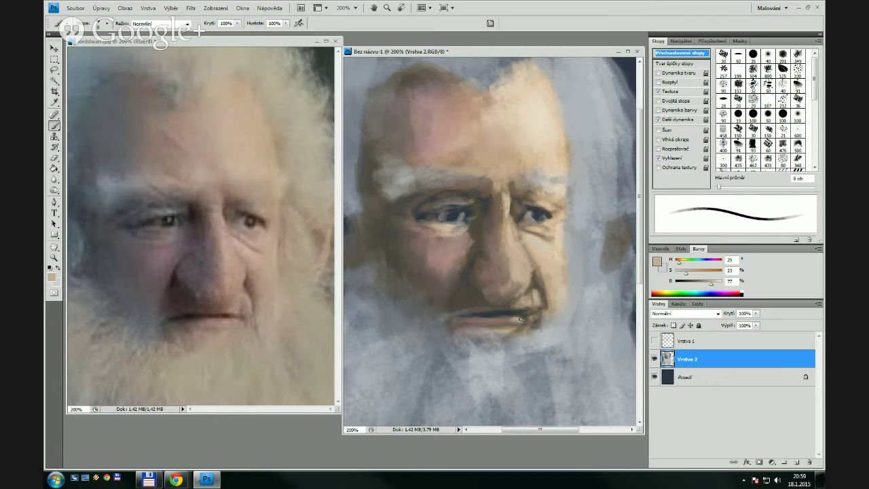
{"action": "key", "text": "bracketleft"}
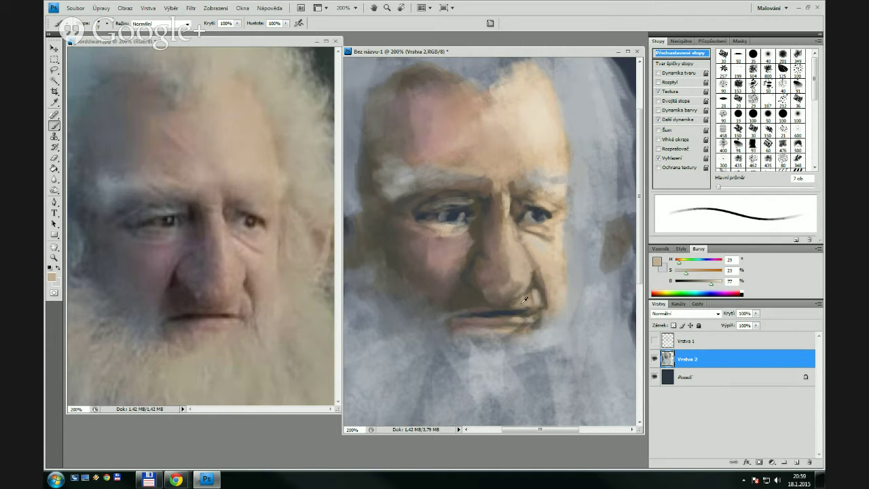
{"action": "left_click", "coordinate": [520, 307], "text": "alt"}
{"action": "key", "text": "bracketleft"}
{"action": "mouse_move", "coordinate": [544, 312]}
{"action": "left_mouse_down"}
{"action": "mouse_move", "coordinate": [536, 285]}
{"action": "mouse_move", "coordinate": [539, 325]}
{"action": "mouse_move", "coordinate": [527, 307]}
{"action": "left_mouse_up"}
Sample dark browns from the smile fold and nose underside and refine the lit-side fold with a 5 to 6 px brush
{"action": "left_click", "coordinate": [537, 298], "text": "alt"}
{"action": "left_click", "coordinate": [536, 282], "text": "alt"}
{"action": "key", "text": "bracketleft"}
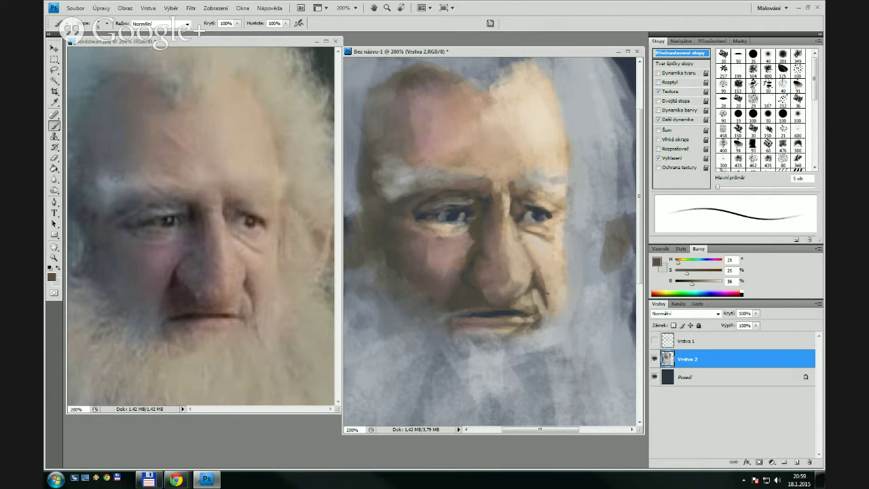
{"action": "left_click", "coordinate": [542, 209], "text": "alt"}
{"action": "left_click", "coordinate": [498, 303], "text": "alt"}
{"action": "key", "text": "bracketright"}
Sample mauve tones from the shaded cheek and blend the skin below the eye, enlarging the brush to 20 px
{"action": "left_click", "coordinate": [440, 250], "text": "alt"}
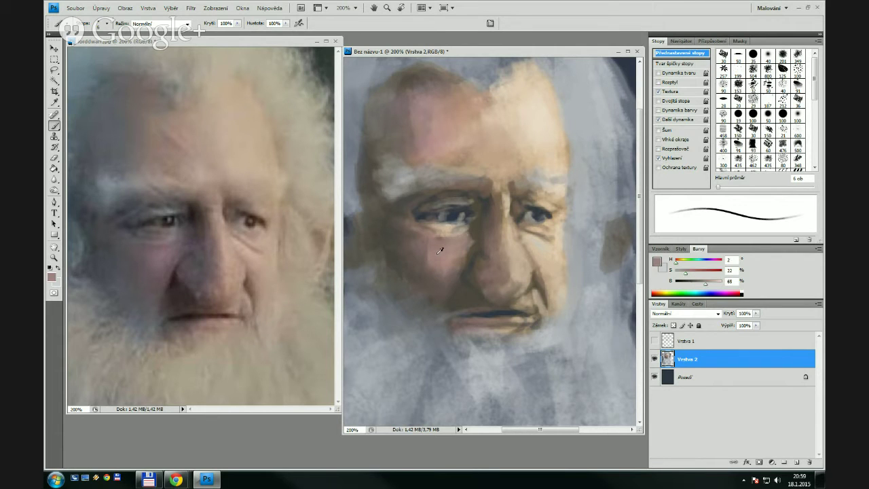
{"action": "key", "text": "bracketright"}
{"action": "key", "text": "bracketright"}
{"action": "left_click", "coordinate": [435, 240], "text": "alt"}
{"action": "key", "text": "bracketright"}
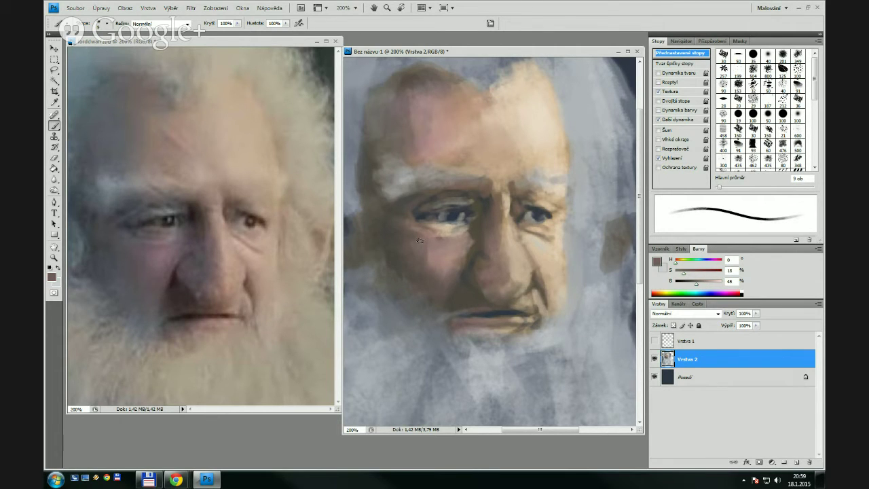
{"action": "left_click", "coordinate": [419, 242], "text": "alt"}
{"action": "key", "text": "bracketright"}
{"action": "key", "text": "bracketright"}
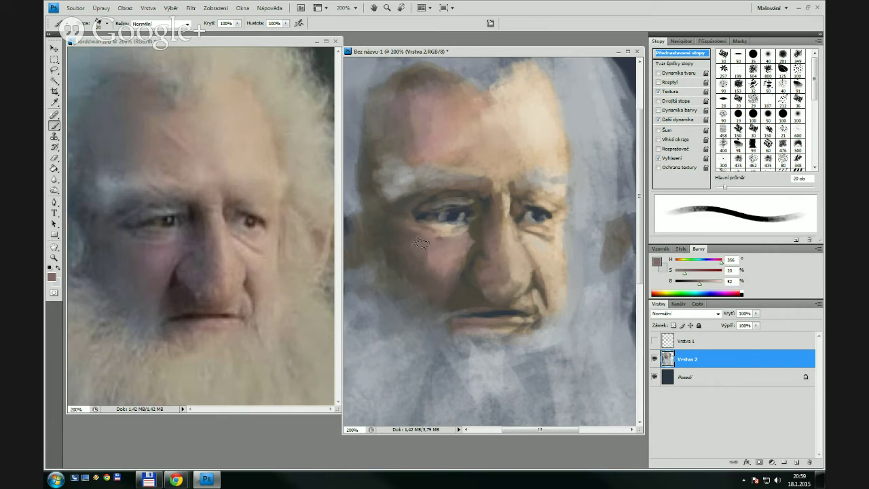
Sample dark mauve from the lower shaded cheek and deepen the cheek toward the nose, ending with a 15 px brush
{"action": "left_click", "coordinate": [439, 270], "text": "alt"}
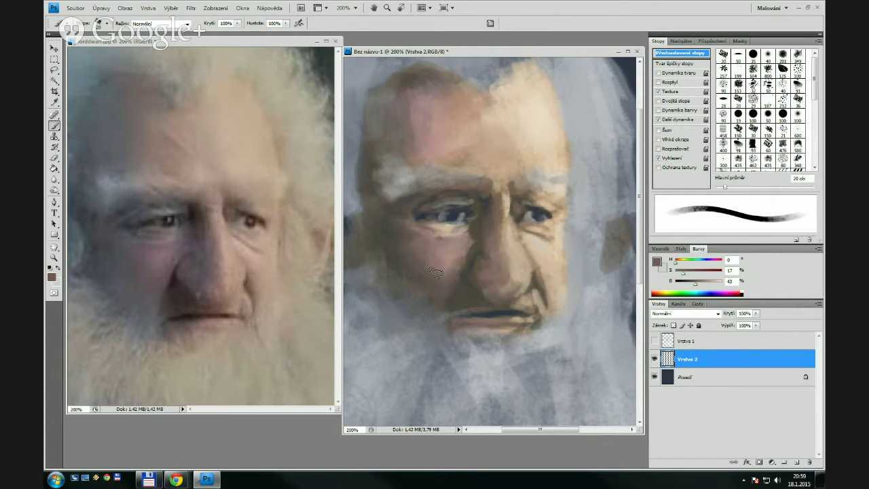
{"action": "key", "text": "bracketleft"}
{"action": "key", "text": "bracketleft"}
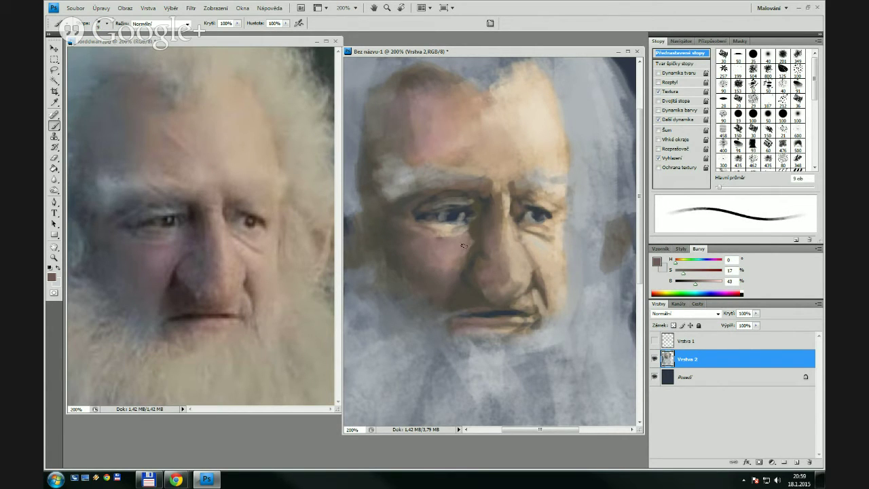
{"action": "key", "text": "bracketright"}
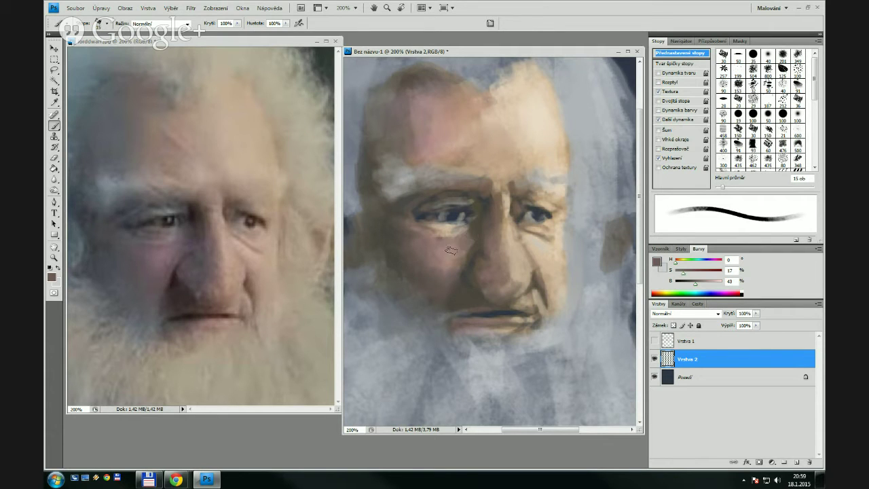
Paint the dark mauve crease under the shaded eye's bag with an 8 px brush
{"action": "key", "text": "bracketleft"}
{"action": "key", "text": "bracketleft"}
{"action": "key", "text": "bracketleft"}
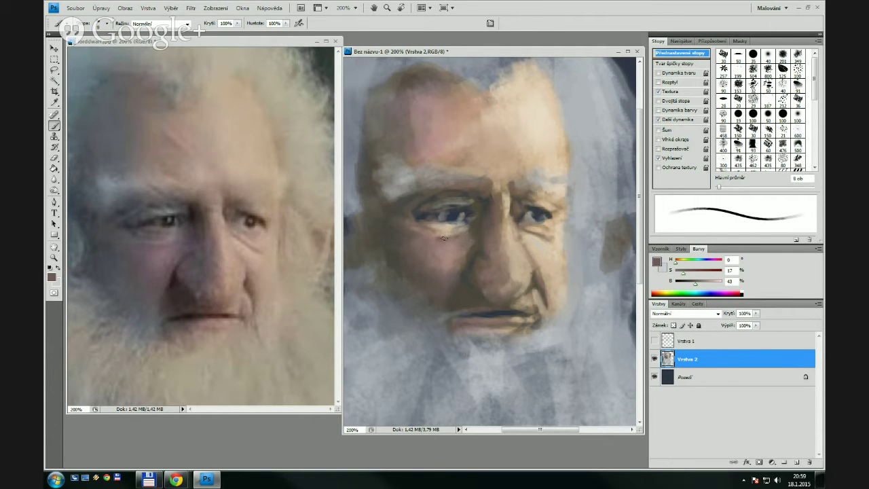
{"action": "mouse_move", "coordinate": [444, 237]}
{"action": "left_mouse_down"}
{"action": "mouse_move", "coordinate": [467, 228]}
{"action": "mouse_move", "coordinate": [425, 226]}
{"action": "mouse_move", "coordinate": [442, 225]}
{"action": "mouse_move", "coordinate": [431, 203]}
{"action": "mouse_move", "coordinate": [418, 223]}
{"action": "mouse_move", "coordinate": [432, 203]}
{"action": "mouse_move", "coordinate": [432, 218]}
{"action": "mouse_move", "coordinate": [443, 205]}
{"action": "mouse_move", "coordinate": [466, 204]}
{"action": "mouse_move", "coordinate": [443, 221]}
{"action": "left_mouse_up"}
Sample dark tones from the shaded eye's upper lid and inner corner and refine the eye socket with a 6 px brush
{"action": "left_click", "coordinate": [458, 199], "text": "alt"}
{"action": "key", "text": "bracketleft"}
{"action": "key", "text": "bracketleft"}
{"action": "left_click", "coordinate": [465, 206], "text": "alt"}
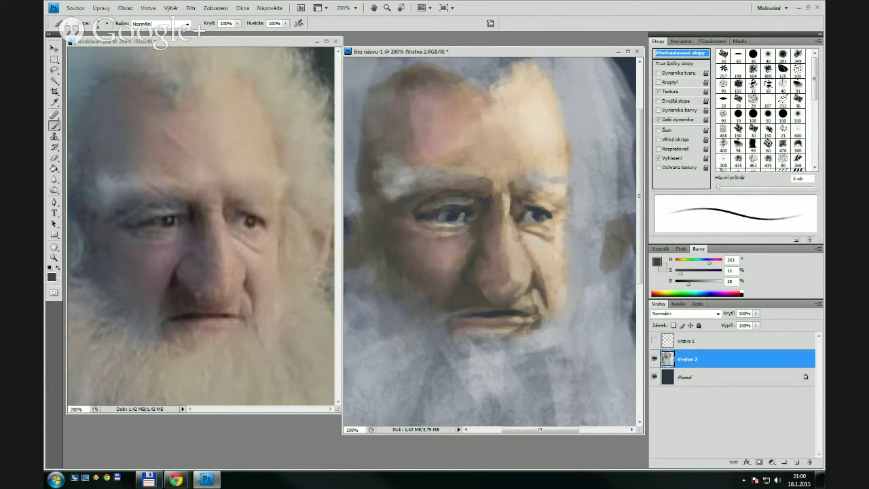
Sample dark greys from the shaded eye and paint its lids and the crease below the eyebrow, enlarging the brush from 5 to 8 px
{"action": "left_click", "coordinate": [445, 215], "text": "alt"}
{"action": "left_click", "coordinate": [444, 214], "text": "alt"}
{"action": "left_click", "coordinate": [440, 205], "text": "alt"}
{"action": "key", "text": "bracketleft"}
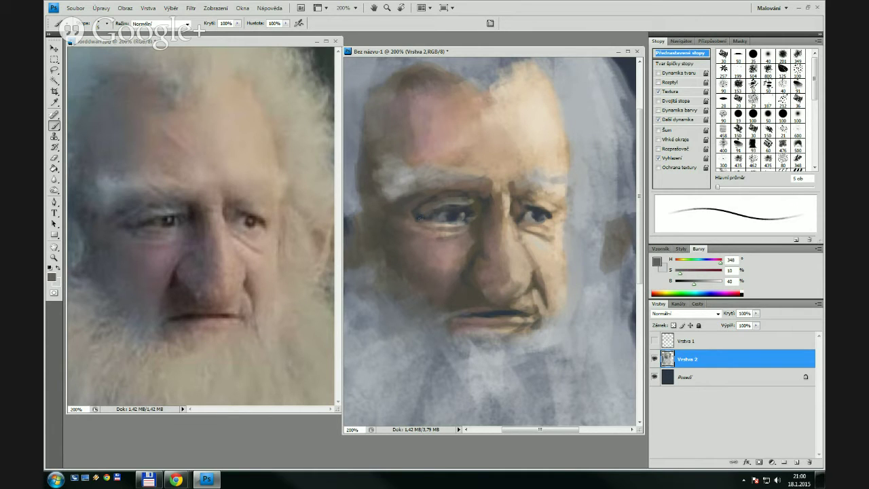
{"action": "key", "text": "bracketright"}
{"action": "key", "text": "bracketright"}
{"action": "key", "text": "bracketright"}
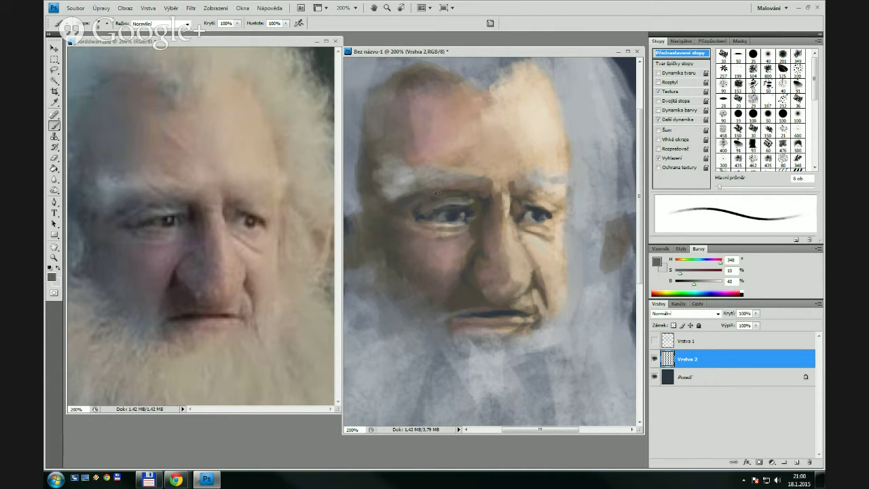
{"action": "key", "text": "bracketright"}
Sample dark blue near the shaded eye's inner corner and shade the nose bridge, varying the brush between 8 and 15 px
{"action": "left_click", "coordinate": [482, 205], "text": "alt"}
{"action": "key", "text": "bracketleft"}
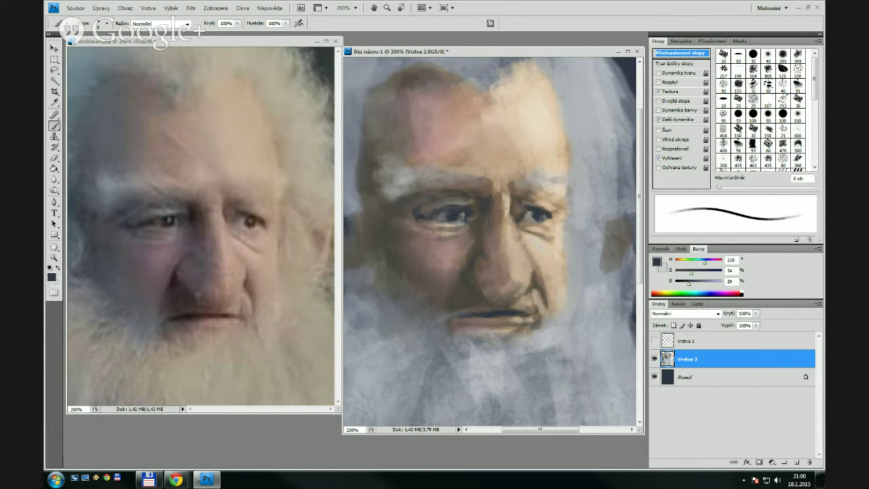
{"action": "key", "text": "bracketright"}
{"action": "key", "text": "bracketright"}
{"action": "key", "text": "bracketright"}
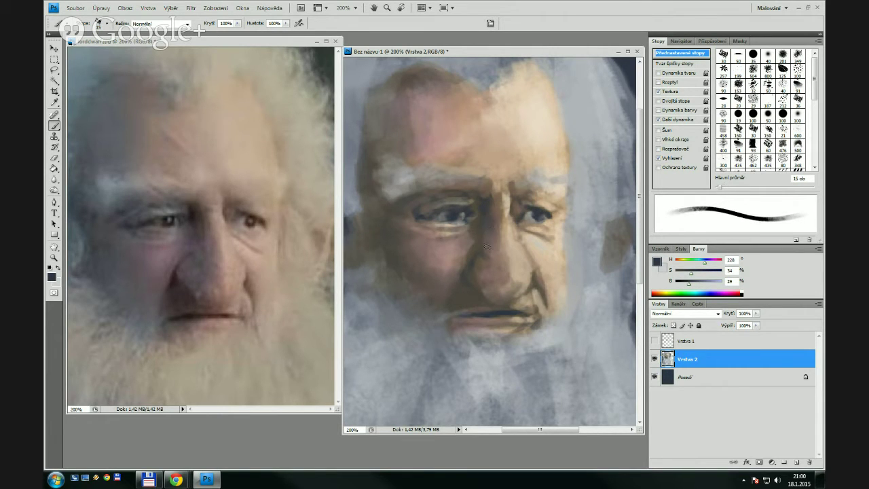
{"action": "key", "text": "bracketleft"}
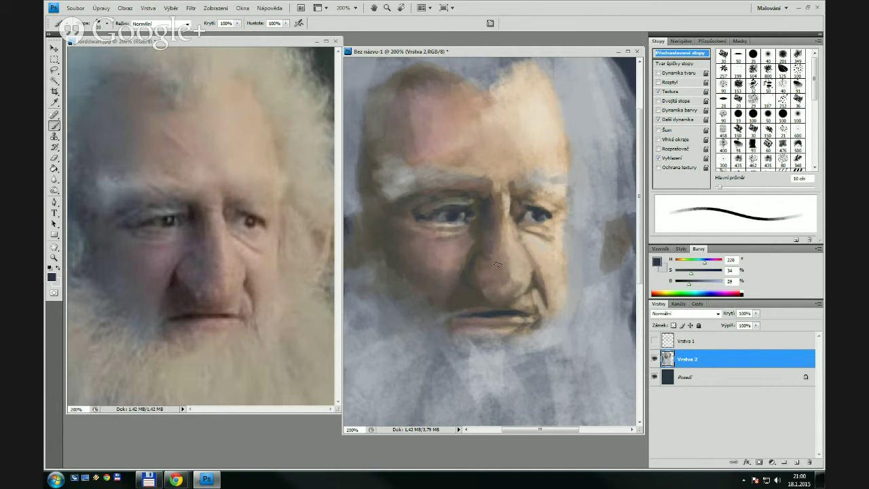
Extend the dark blue shadow down the shaded side of the nose, varying the brush between 9 and 20 px
{"action": "key", "text": "bracketright"}
{"action": "key", "text": "bracketright"}
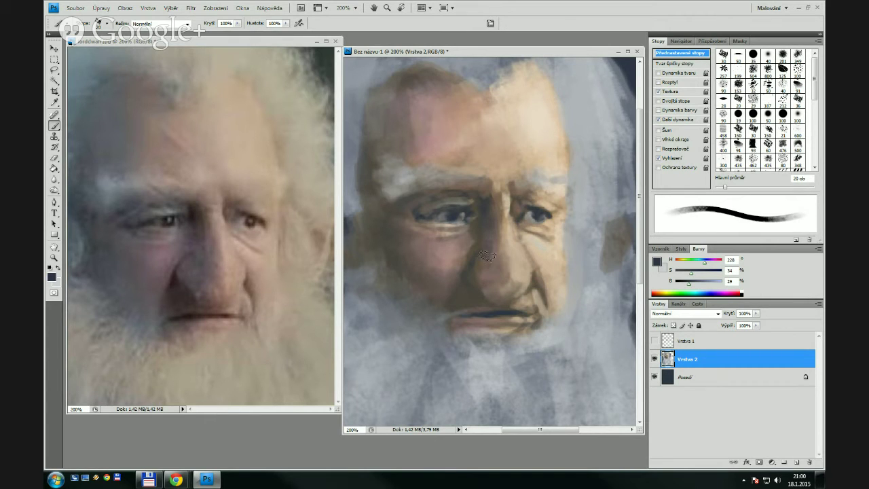
{"action": "left_click_drag", "start_coordinate": [484, 214], "coordinate": [496, 218]}
{"action": "key", "text": "bracketleft"}
{"action": "key", "text": "bracketleft"}
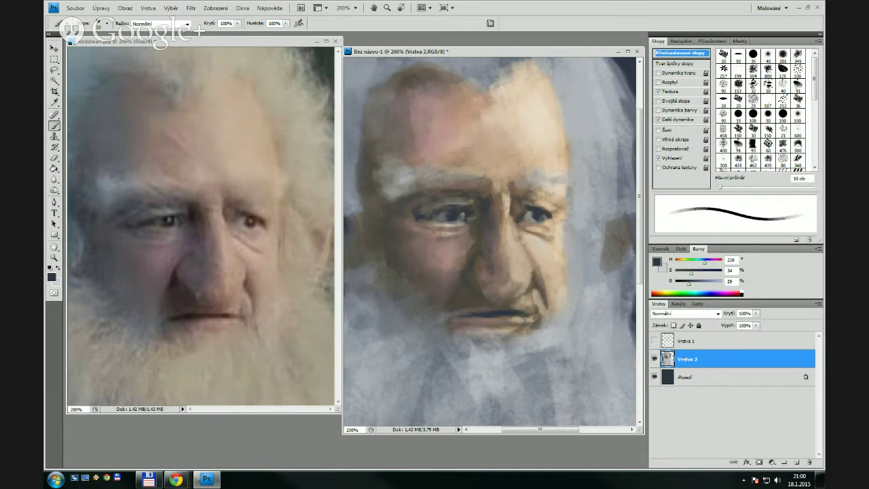
{"action": "key", "text": "bracketright"}
{"action": "key", "text": "bracketright"}
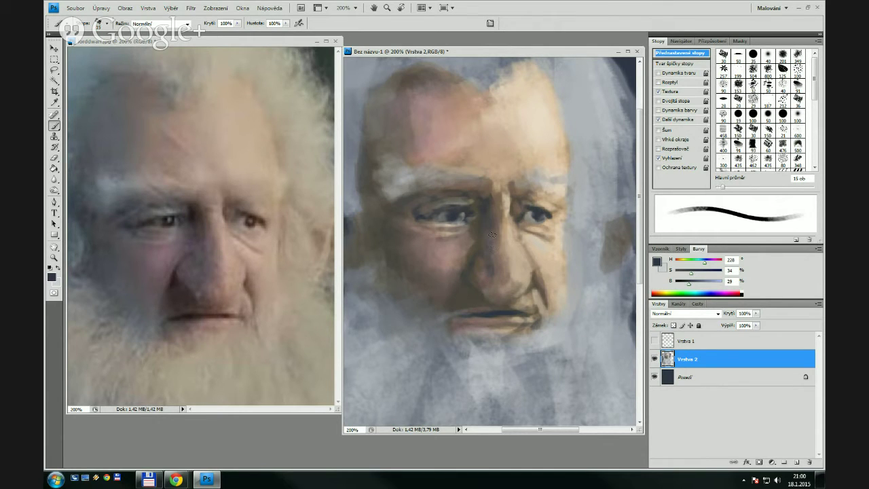
{"action": "key", "text": "bracketleft"}
{"action": "key", "text": "bracketleft"}
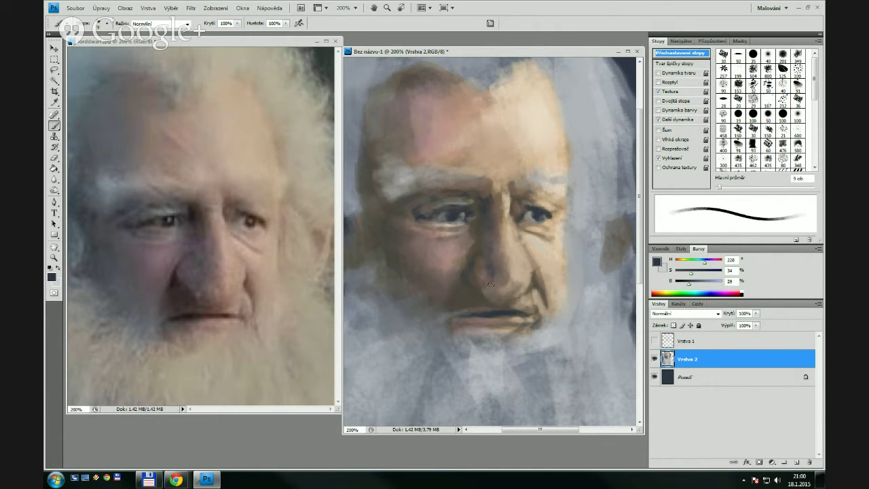
Darken the shaded nostril wing and the side of the nose tip with dark blue, using a 25 to 30 px brush
{"action": "key", "text": "bracketright"}
{"action": "key", "text": "bracketright"}
{"action": "key", "text": "bracketright"}
{"action": "key", "text": "bracketright"}
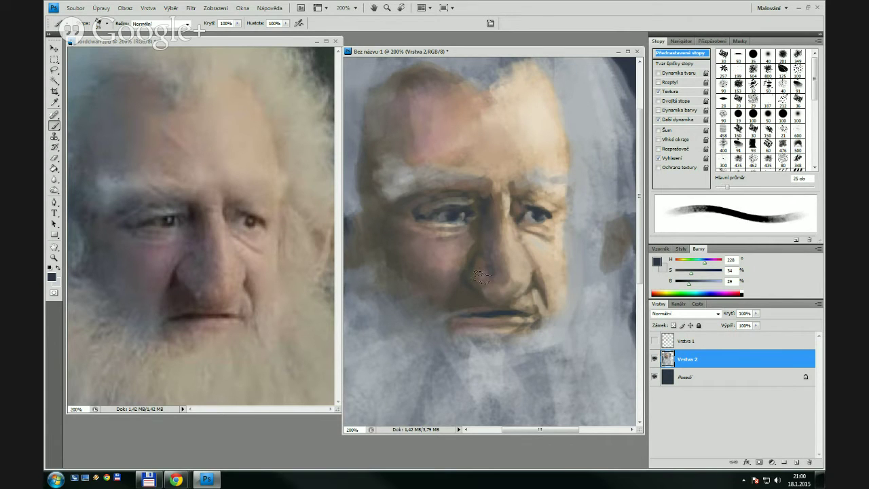
{"action": "key", "text": "bracketright"}
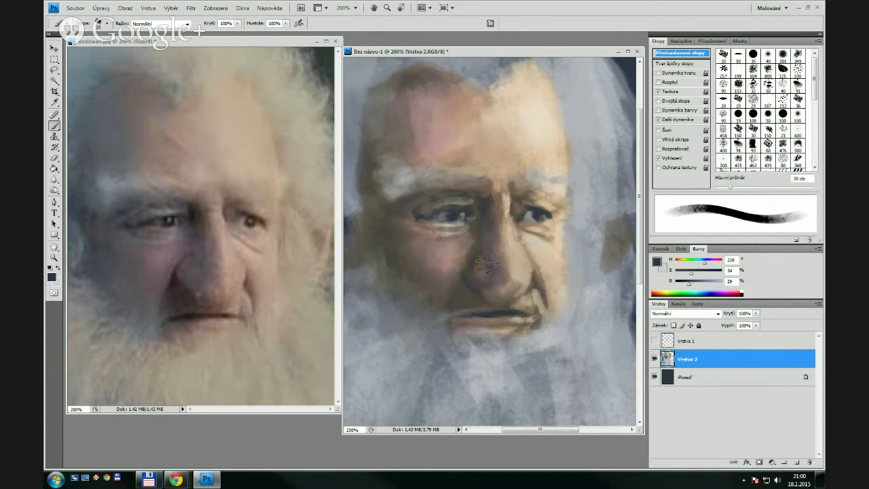
{"action": "left_click_drag", "start_coordinate": [486, 266], "coordinate": [490, 274]}
Sample dark brown from the side of the nose and glaze it over the nose ridge and tip with a 25 px brush
{"action": "left_click", "coordinate": [484, 266], "text": "alt"}
{"action": "key", "text": "bracketleft"}
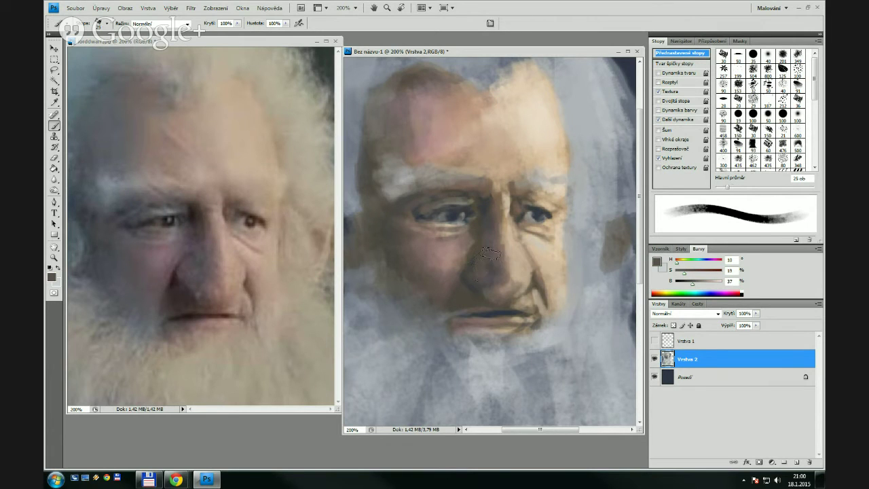
{"action": "mouse_move", "coordinate": [508, 261]}
{"action": "left_mouse_down"}
{"action": "mouse_move", "coordinate": [510, 273]}
{"action": "mouse_move", "coordinate": [506, 246]}
{"action": "left_mouse_up"}
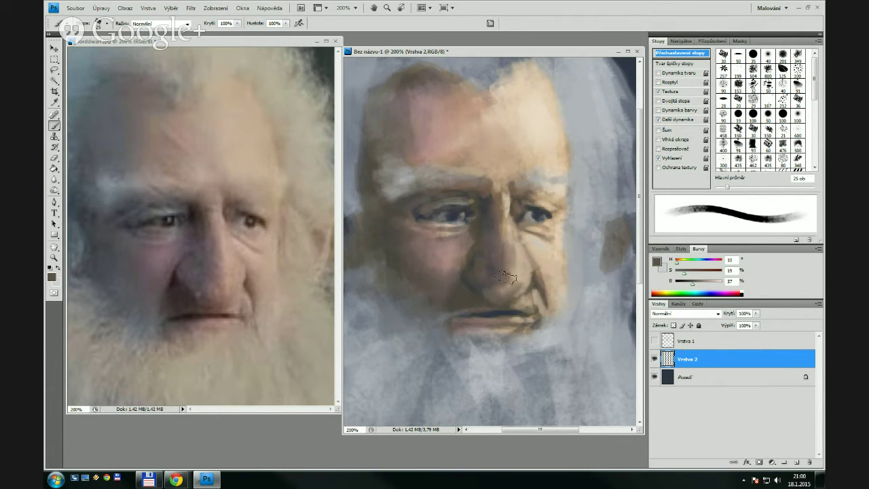
{"action": "left_click_drag", "start_coordinate": [505, 277], "coordinate": [505, 294]}
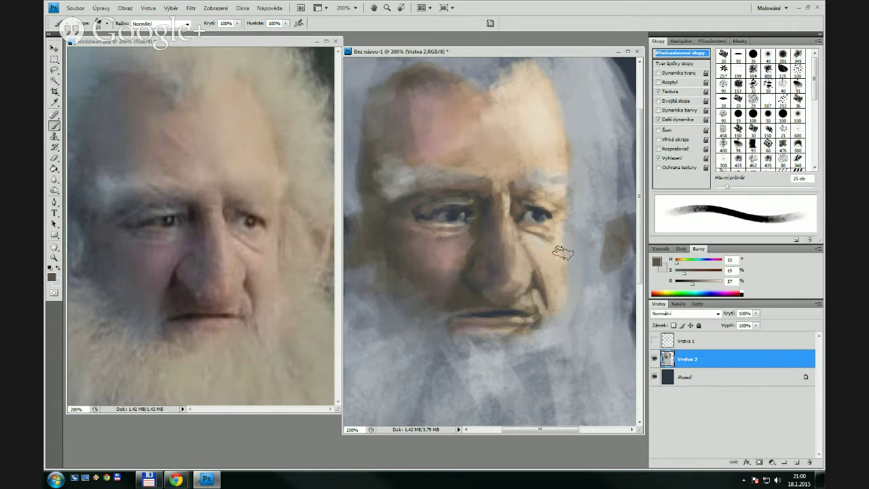
Sample dark brown beside the shaded nostril and paint the edge between nose and cheek, reducing the brush to 6 px
{"action": "left_click", "coordinate": [468, 293], "text": "alt"}
{"action": "key", "text": "bracketleft"}
{"action": "key", "text": "bracketleft"}
{"action": "key", "text": "bracketleft"}
{"action": "key", "text": "bracketleft"}
{"action": "key", "text": "bracketleft"}
{"action": "key", "text": "bracketleft"}
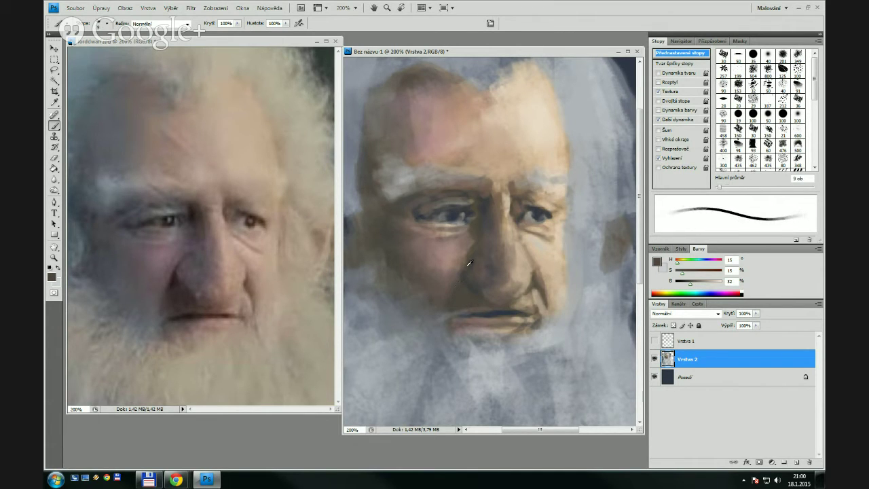
{"action": "left_click", "coordinate": [469, 263], "text": "alt"}
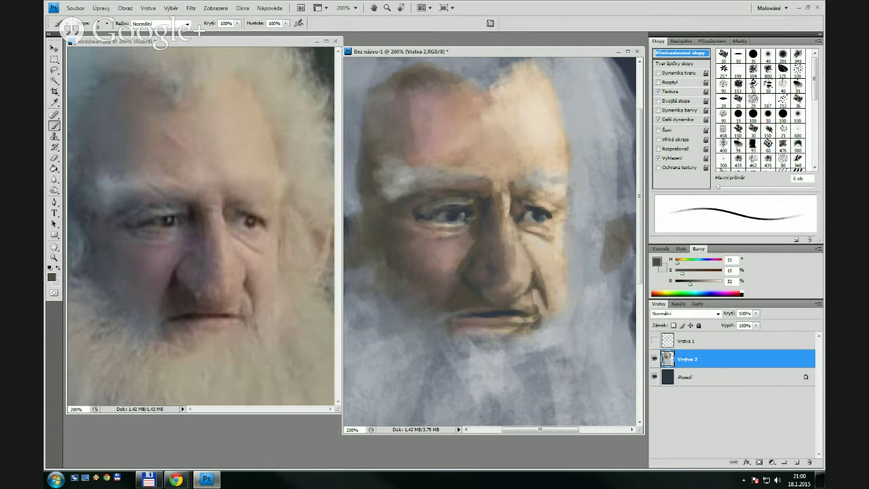
{"action": "left_click_drag", "start_coordinate": [470, 259], "coordinate": [462, 276]}
Sample muted pink and brown from the shaded cheek and blend the cheek beside the nostril, using a 7 to 10 px brush
{"action": "left_click", "coordinate": [458, 261], "text": "alt"}
{"action": "key", "text": "]"}
{"action": "key", "text": "]"}
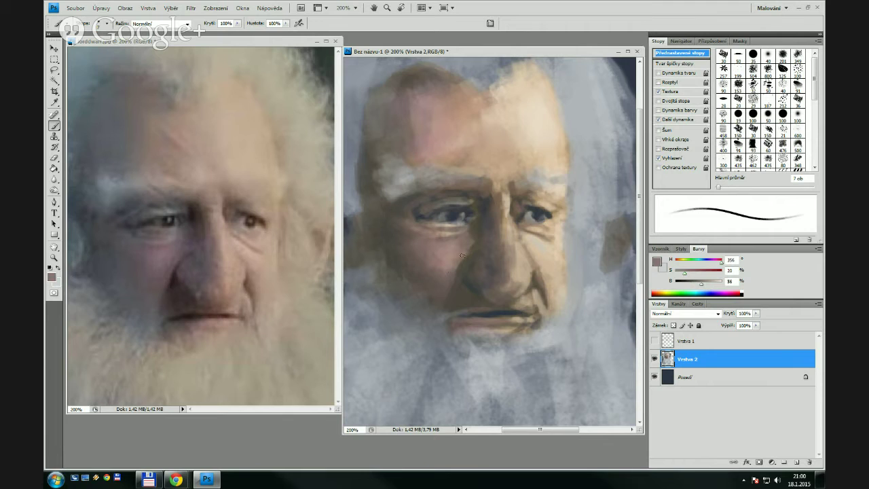
{"action": "left_click_drag", "start_coordinate": [456, 269], "coordinate": [450, 293]}
{"action": "left_click", "coordinate": [447, 288], "text": "alt"}
{"action": "key", "text": "bracketright"}
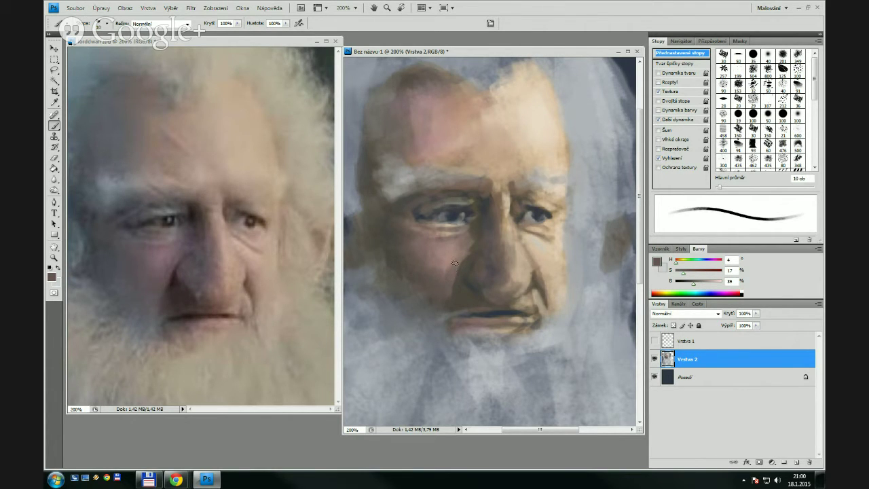
{"action": "left_click", "coordinate": [459, 265], "text": "alt"}
{"action": "key", "text": "bracketleft"}
{"action": "key", "text": "bracketleft"}
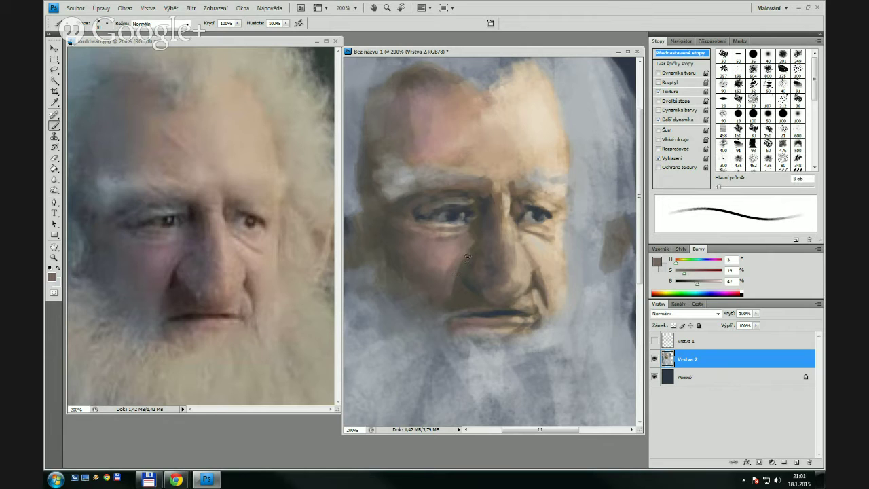
{"action": "mouse_move", "coordinate": [460, 265]}
{"action": "left_mouse_down"}
{"action": "mouse_move", "coordinate": [448, 303]}
{"action": "mouse_move", "coordinate": [461, 275]}
{"action": "left_mouse_up"}
Sample dark grey from the shaded nostril wing and deepen the shadow from the nostril down to the mouth, starting with a 6 px brush
{"action": "left_click", "coordinate": [478, 277], "text": "alt"}
{"action": "key", "text": "bracketleft"}
{"action": "key", "text": "bracketleft"}
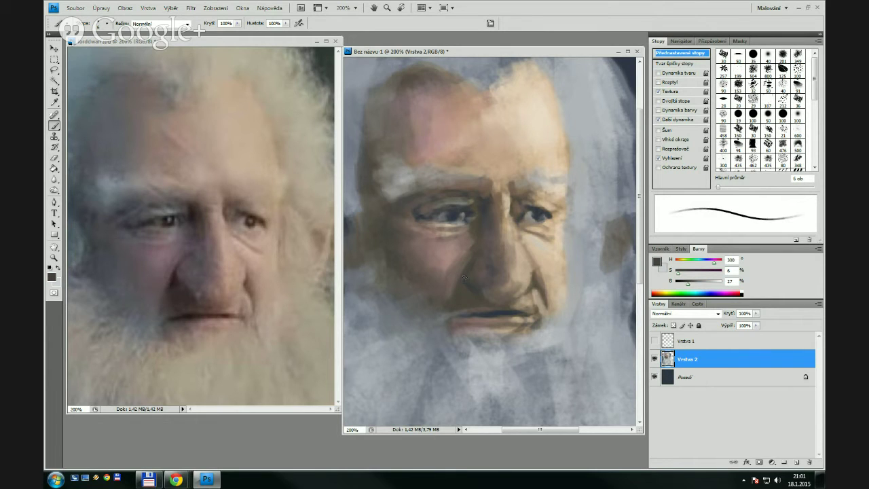
{"action": "left_click_drag", "start_coordinate": [475, 296], "coordinate": [472, 284]}
{"action": "key", "text": "bracketright"}
{"action": "key", "text": "bracketright"}
{"action": "left_click_drag", "start_coordinate": [468, 295], "coordinate": [491, 316]}
{"action": "key", "text": "bracketleft"}
{"action": "key", "text": "bracketleft"}
Sample light tan and dark brown from the upper lip and touch up the lip with a 7 to 6 px brush
{"action": "left_click", "coordinate": [527, 300], "text": "alt"}
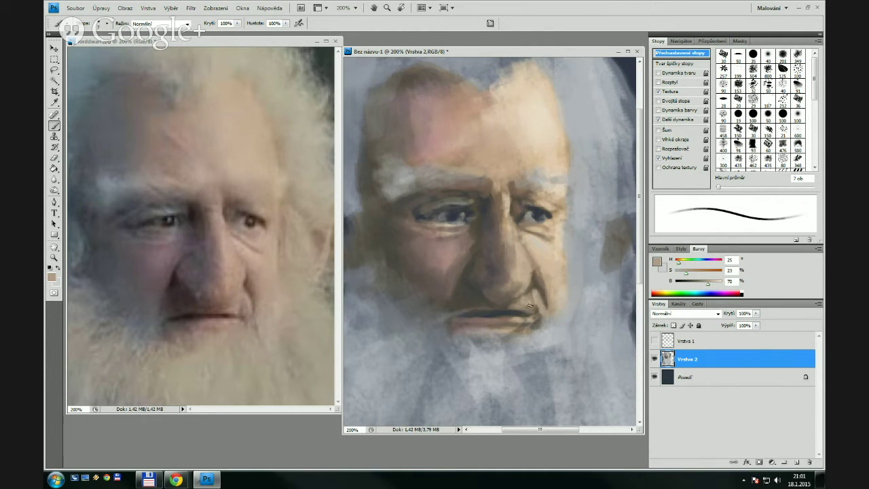
{"action": "left_click", "coordinate": [497, 311], "text": "alt"}
{"action": "key", "text": "bracketleft"}
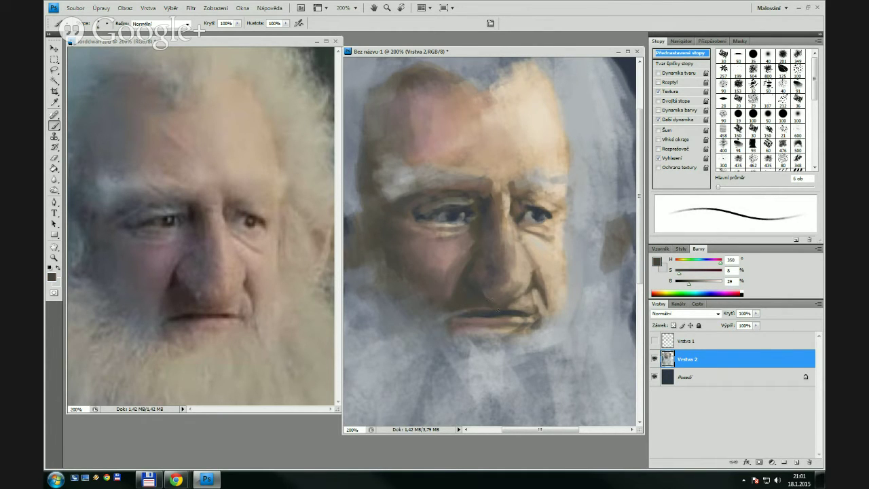
Sample pale skin from the lit forehead and paint a highlight down the nose ridge with a 4 to 6 px brush
{"action": "left_click", "coordinate": [533, 267], "text": "alt"}
{"action": "left_click", "coordinate": [548, 112], "text": "alt"}
{"action": "key", "text": "bracketleft"}
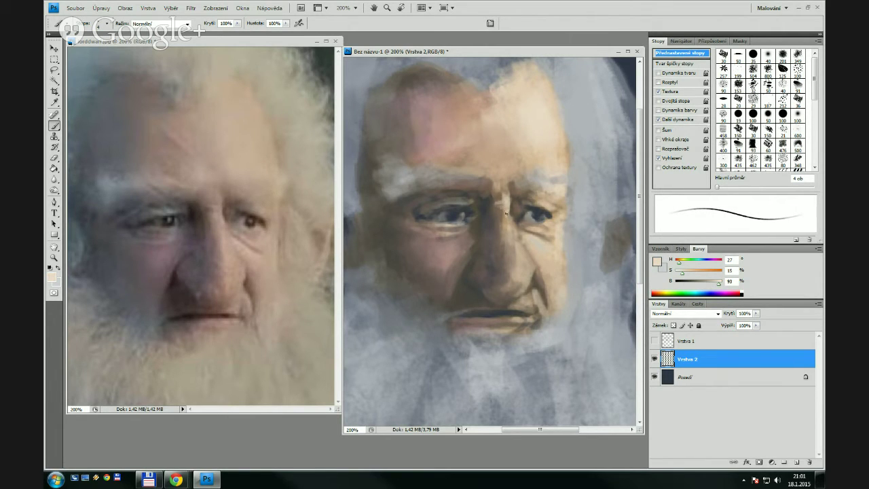
{"action": "left_click_drag", "start_coordinate": [507, 237], "coordinate": [516, 271]}
{"action": "key", "text": "bracketright"}
{"action": "key", "text": "bracketright"}
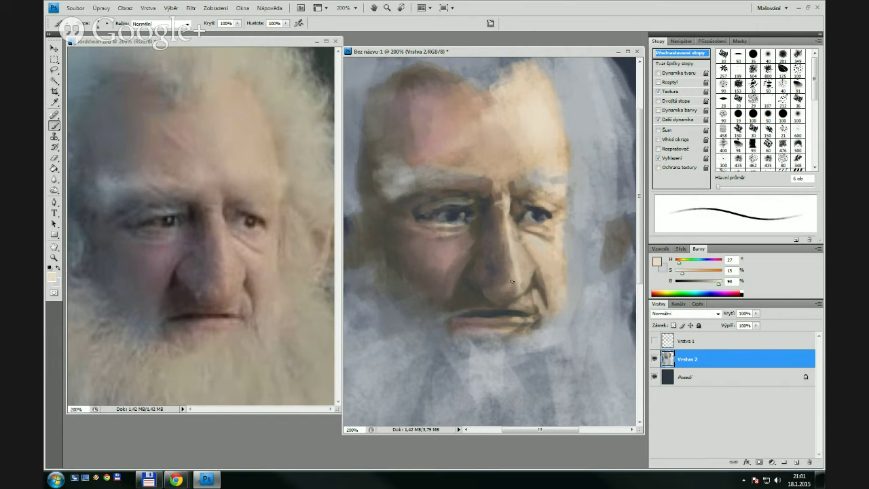
Sample tan from the lit side of the nose and soften the ridge highlight with a 7 to 9 px brush
{"action": "left_click", "coordinate": [522, 245], "text": "alt"}
{"action": "key", "text": "bracketright"}
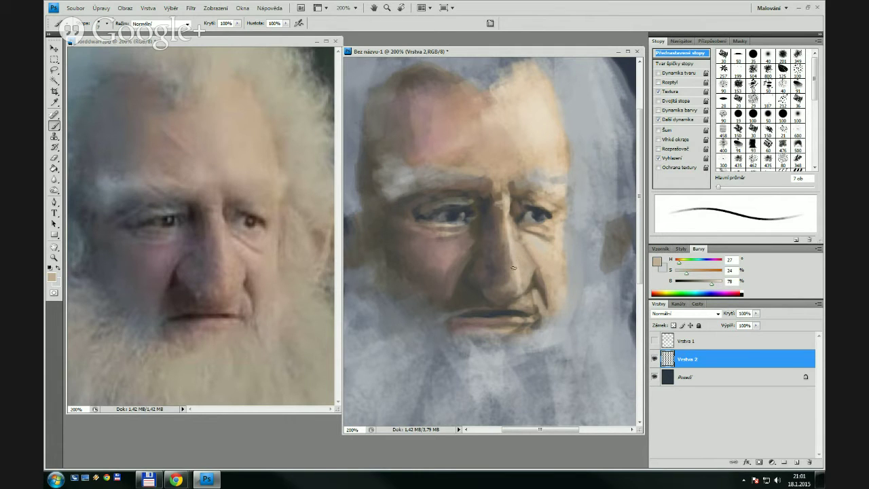
{"action": "key", "text": "bracketright"}
{"action": "key", "text": "bracketright"}
Sample reddish brown from the nose bridge and tone down the highlight between the brows, enlarging the brush from 9 to 15 px
{"action": "left_click", "coordinate": [506, 221], "text": "alt"}
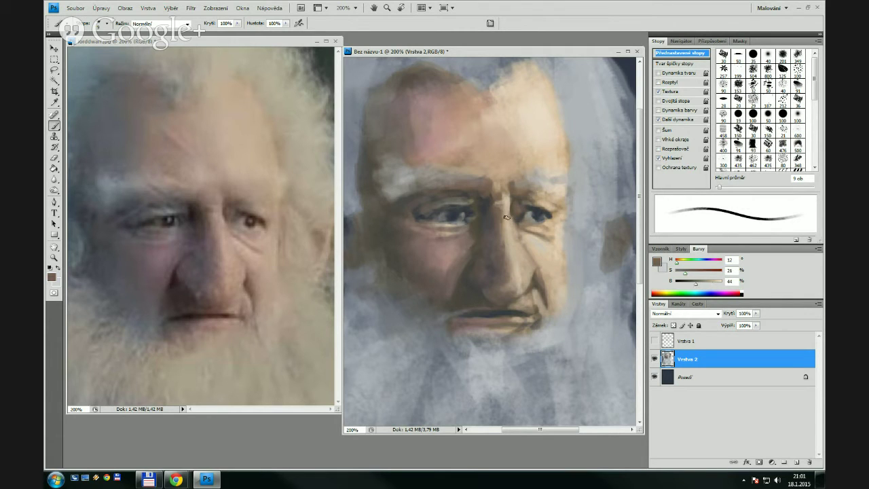
{"action": "left_click_drag", "start_coordinate": [506, 192], "coordinate": [506, 205]}
{"action": "key", "text": "bracketright"}
{"action": "key", "text": "bracketright"}
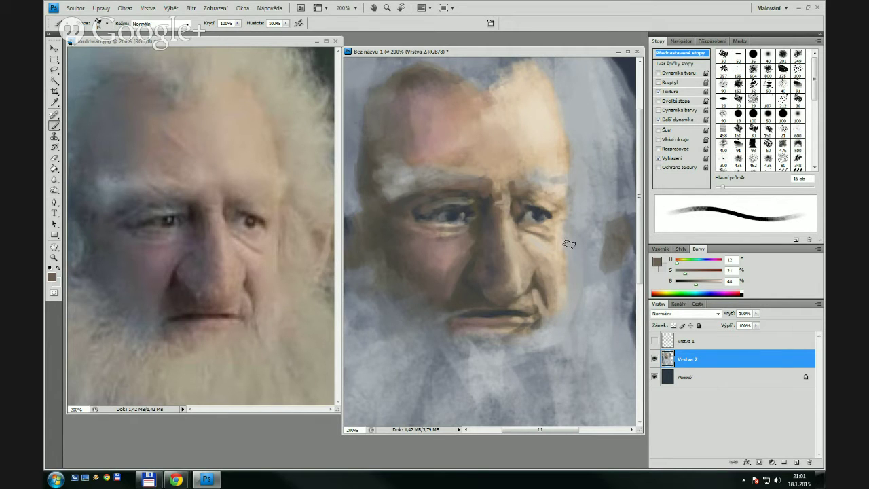
Sample greyish browns around the shaded eye's outer corner and rework its upper lid, reducing the brush from 10 to 7 px
{"action": "left_click", "coordinate": [414, 214], "text": "alt"}
{"action": "key", "text": "bracketleft"}
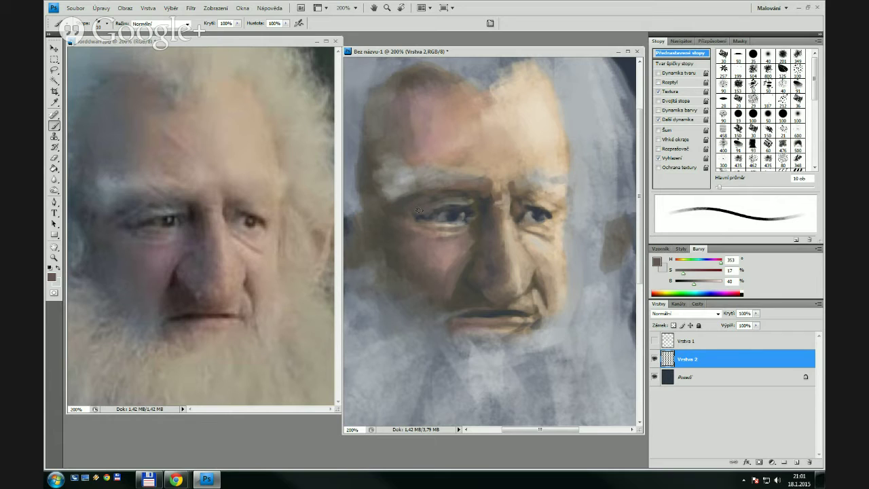
{"action": "key", "text": "bracketleft"}
{"action": "key", "text": "bracketleft"}
{"action": "left_click", "coordinate": [416, 203], "text": "alt"}
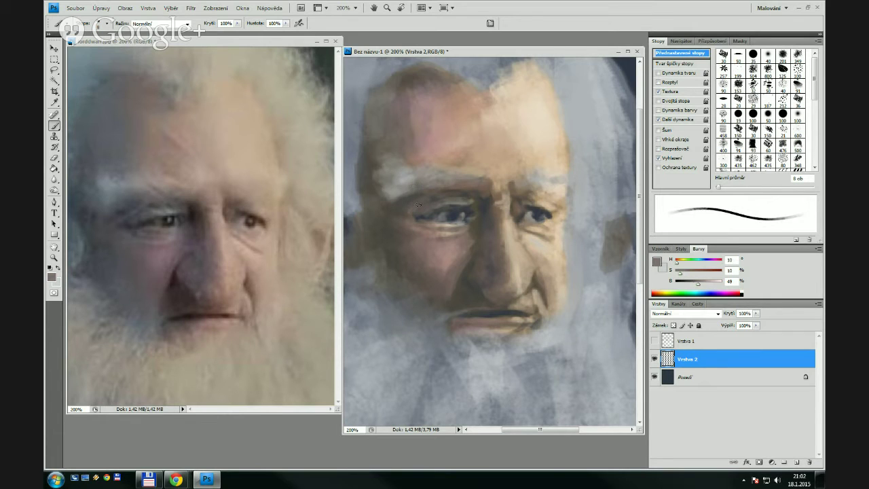
{"action": "key", "text": "bracketleft"}
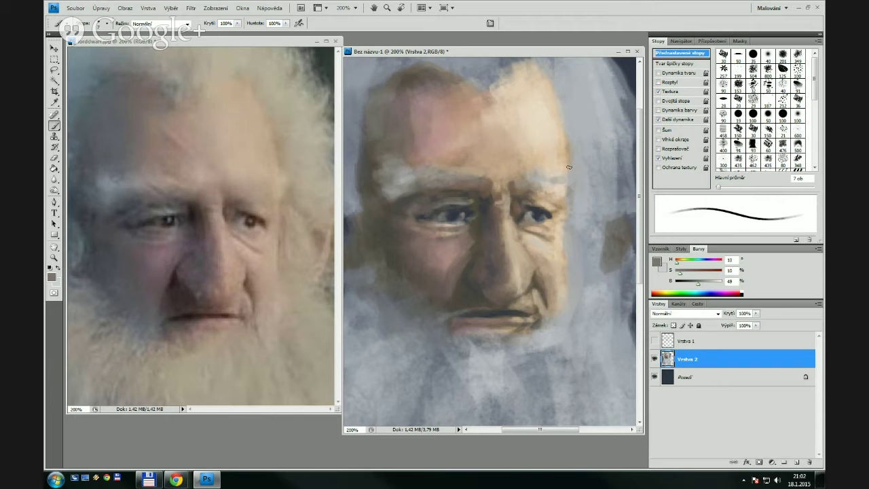
Refine the lit eyebrow and the skin around it with sampled tan, pale skin and grey, using a 6 to 8 px brush
{"action": "left_click", "coordinate": [547, 209], "text": "alt"}
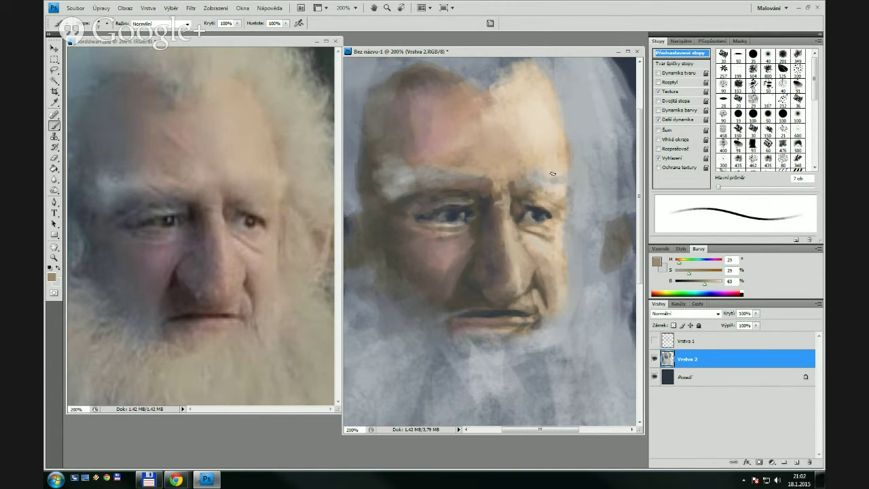
{"action": "left_click", "coordinate": [570, 194], "text": "alt"}
{"action": "key", "text": "bracketleft"}
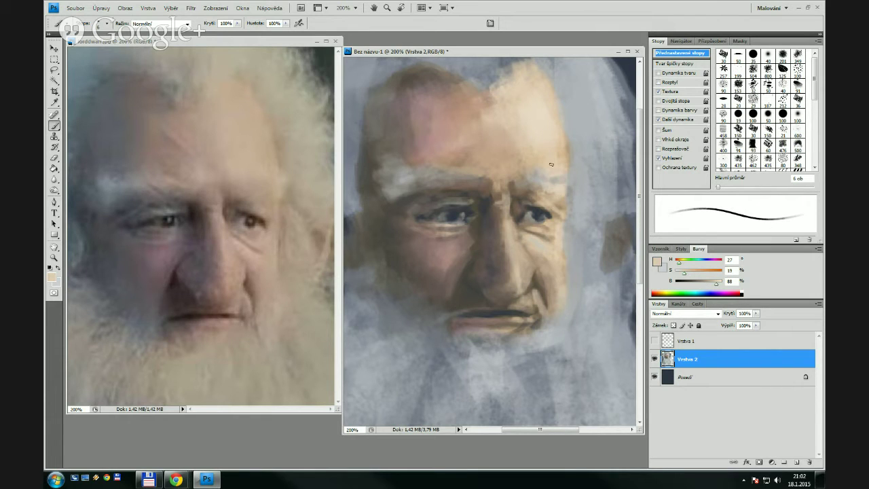
{"action": "key", "text": "bracketright"}
{"action": "left_click", "coordinate": [536, 177], "text": "alt"}
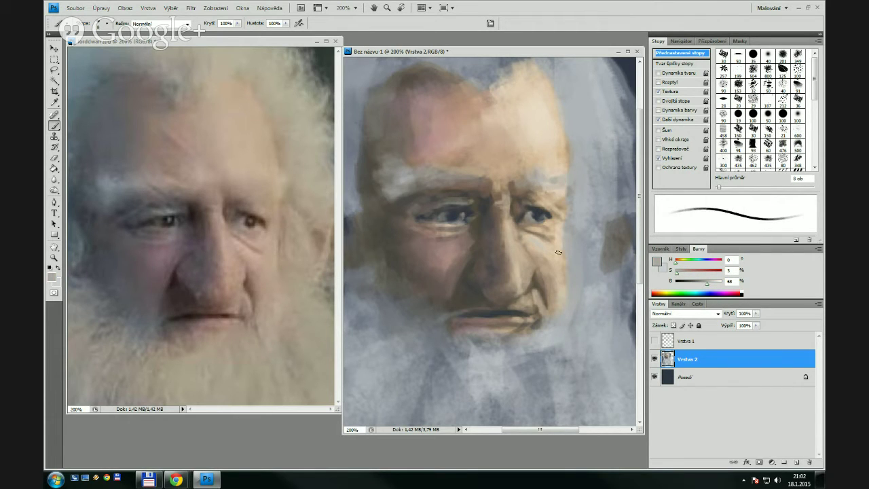
Sample dark blue from the mouth line and muted pink from the lower lip, and soften the mouth line with a 6 px brush
{"action": "left_click", "coordinate": [497, 314], "text": "alt"}
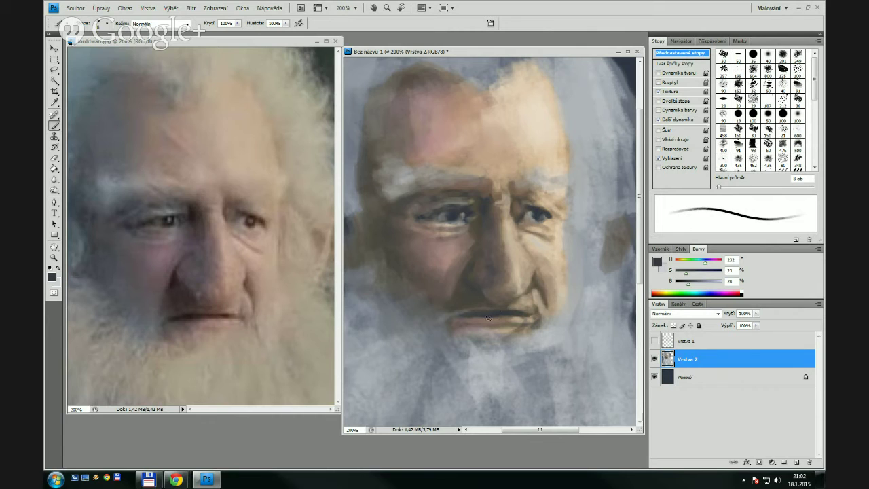
{"action": "left_click", "coordinate": [473, 320], "text": "alt"}
{"action": "key", "text": "bracketleft"}
{"action": "key", "text": "bracketleft"}
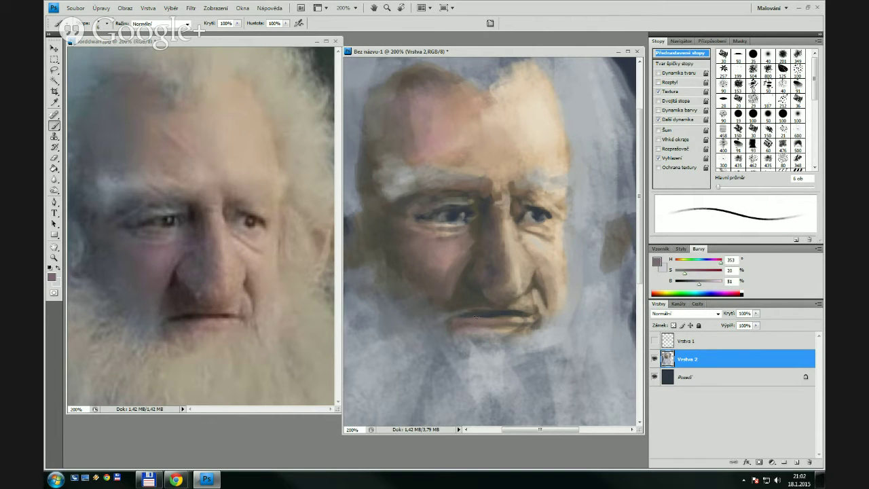
{"action": "left_click_drag", "start_coordinate": [490, 315], "coordinate": [502, 317]}
Sample brown and tan tones around the lips and refine the mouth line and its lit corner, using a 6 to 7 px brush
{"action": "left_click", "coordinate": [480, 316], "text": "alt"}
{"action": "left_click", "coordinate": [481, 302], "text": "alt"}
{"action": "left_click", "coordinate": [520, 306], "text": "alt"}
{"action": "left_click", "coordinate": [520, 319], "text": "alt"}
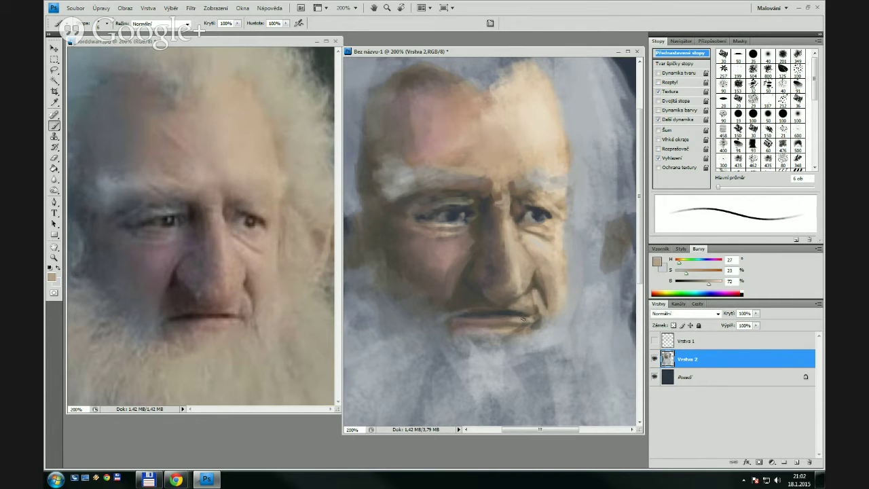
{"action": "left_click", "coordinate": [485, 311], "text": "alt"}
{"action": "key", "text": "]"}
{"action": "key", "text": "]"}
{"action": "key", "text": "]"}
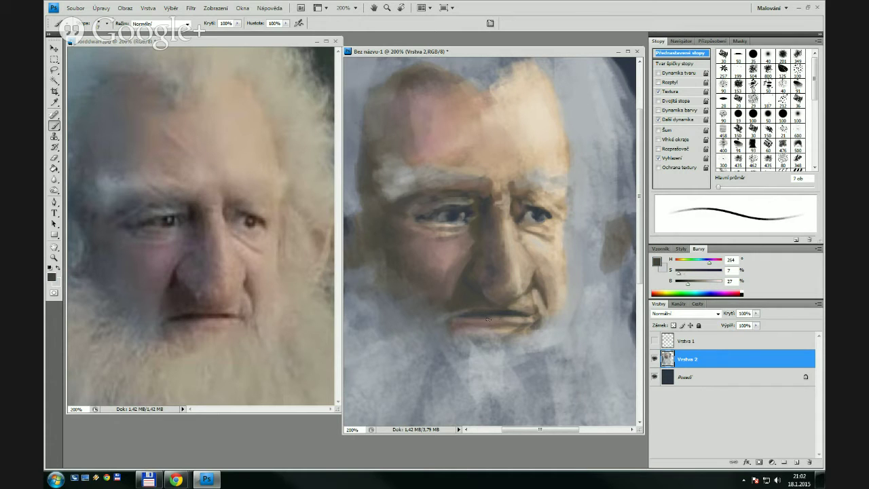
Sample dark brown below the shaded nostril and shade the upper lip down to the mouth with a 35 px brush
{"action": "left_click", "coordinate": [475, 296], "text": "alt"}
{"action": "key", "text": "]"}
{"action": "key", "text": "]"}
{"action": "key", "text": "bracketright"}
{"action": "key", "text": "bracketright"}
{"action": "key", "text": "bracketright"}
{"action": "key", "text": "bracketright"}
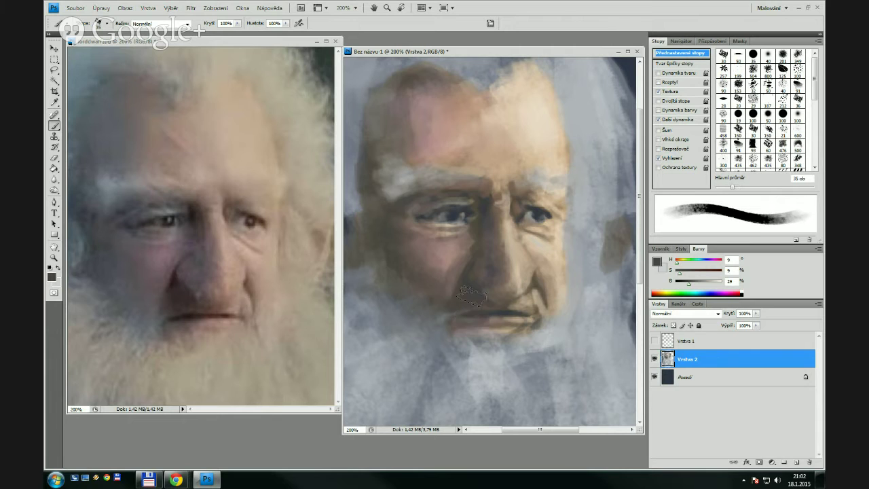
{"action": "left_click_drag", "start_coordinate": [478, 300], "coordinate": [474, 313]}
Refine the dark accents around the mouth and the lit eye with dark brown, reducing the brush from 15 to 7 px
{"action": "key", "text": "bracketleft"}
{"action": "key", "text": "bracketleft"}
{"action": "key", "text": "bracketleft"}
{"action": "key", "text": "bracketleft"}
{"action": "key", "text": "bracketleft"}
{"action": "key", "text": "bracketleft"}
{"action": "key", "text": "bracketright"}
{"action": "key", "text": "bracketright"}
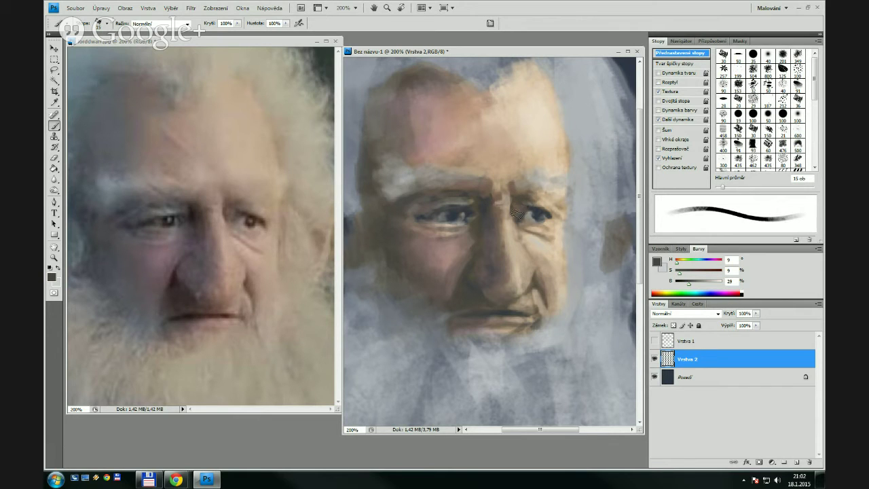
{"action": "key", "text": "bracketleft"}
{"action": "key", "text": "bracketleft"}
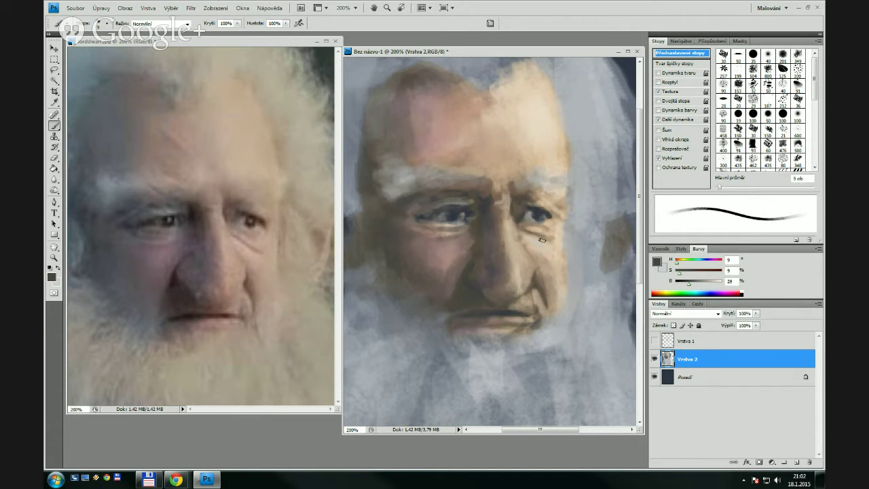
{"action": "key", "text": "bracketleft"}
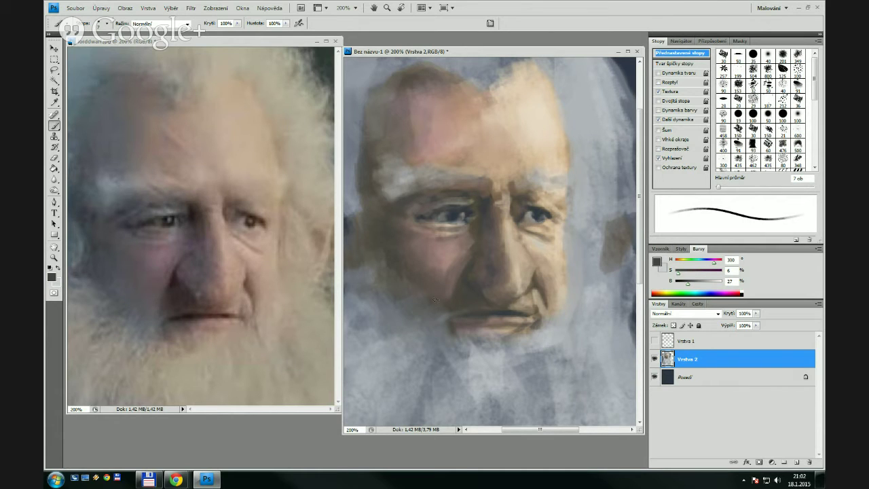
Darken the lower edge of the shaded cheek where it meets the beard with dark grey, enlarging the brush from 10 to 40 px
{"action": "key", "text": "bracketright"}
{"action": "key", "text": "bracketright"}
{"action": "key", "text": "bracketright"}
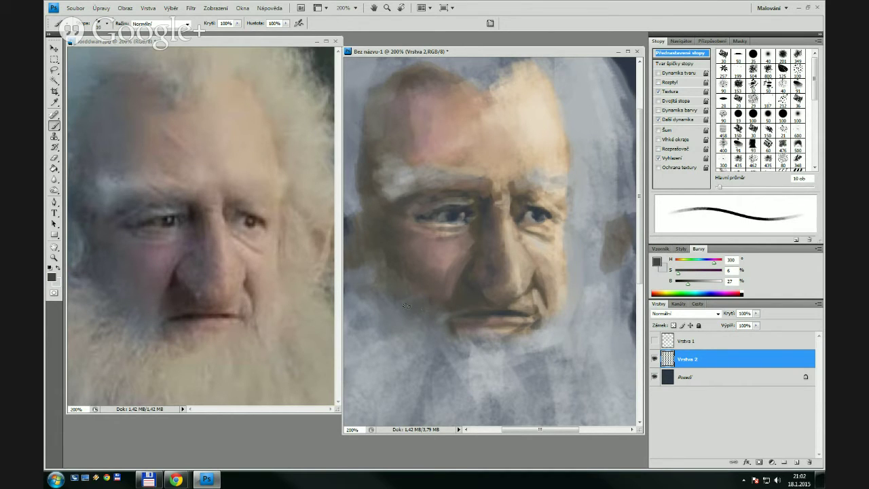
{"action": "key", "text": "bracketright"}
{"action": "key", "text": "bracketright"}
{"action": "key", "text": "bracketright"}
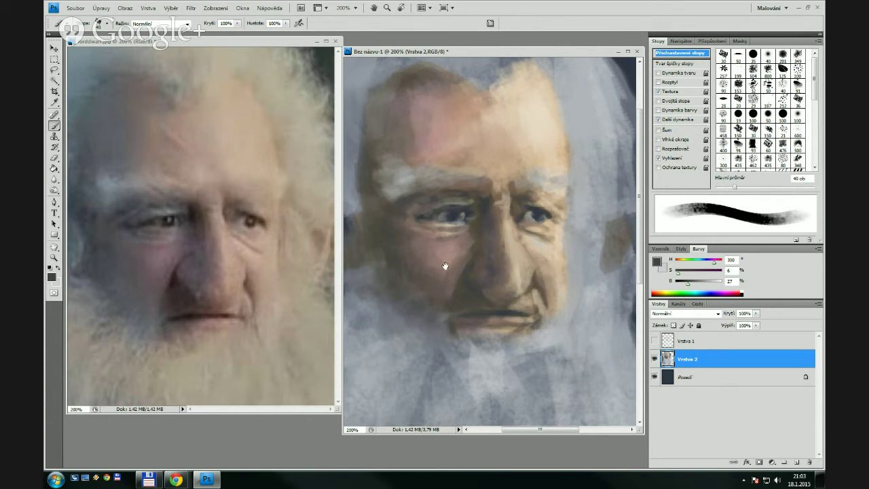
Paint dark grey shadow into the hair along the shaded forehead and temple, reducing the brush from 30 to 15 px
{"action": "left_click_drag", "start_coordinate": [445, 266], "coordinate": [461, 269]}
{"action": "left_click", "coordinate": [262, 287]}
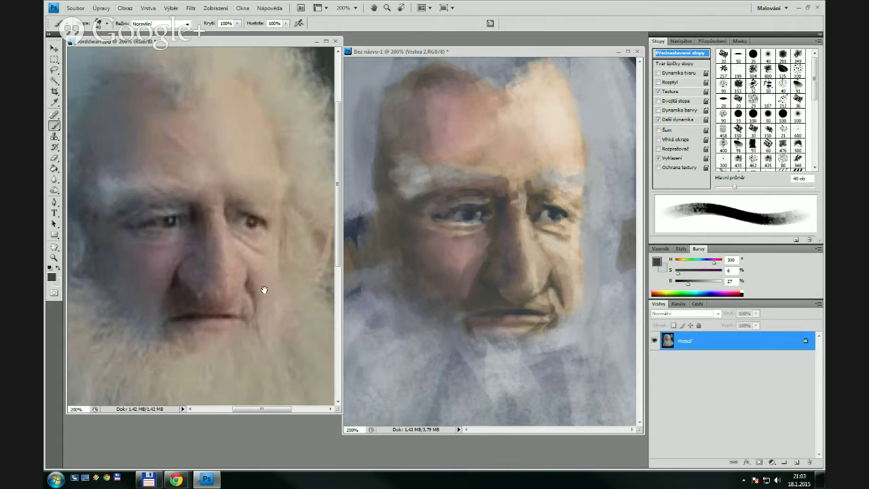
{"action": "left_click_drag", "start_coordinate": [262, 287], "coordinate": [293, 288]}
{"action": "key", "text": "bracketleft"}
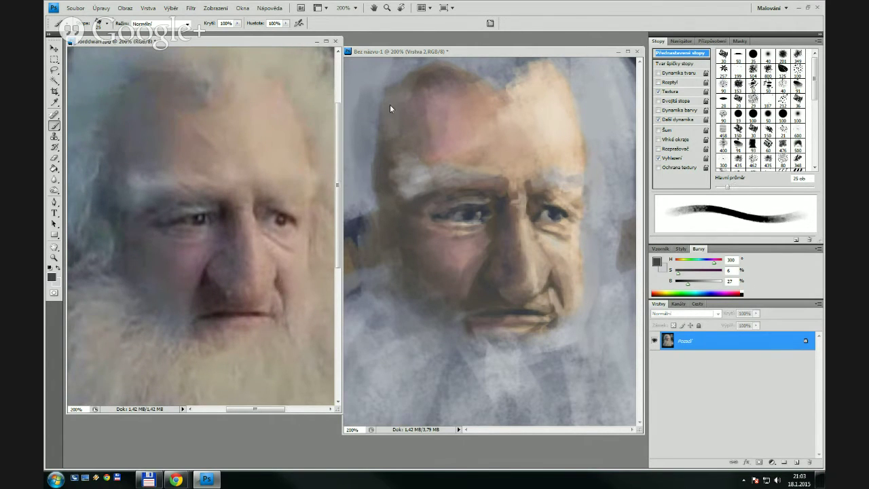
{"action": "left_click", "coordinate": [380, 86]}
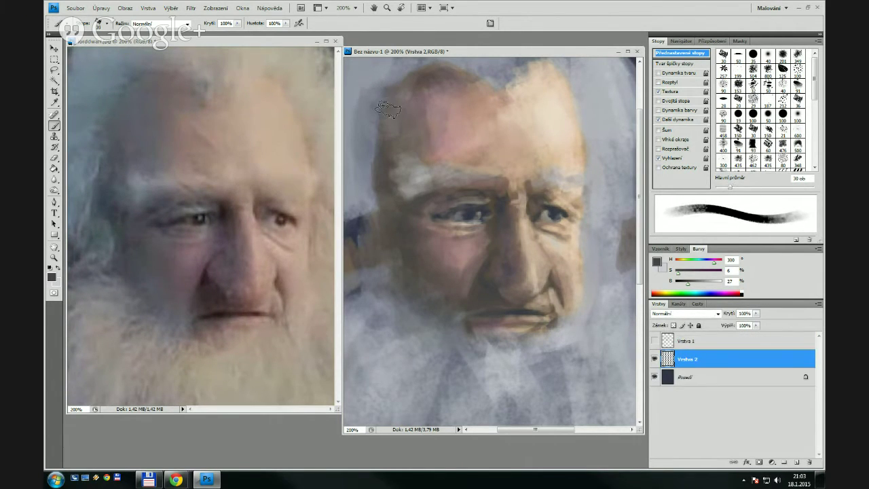
{"action": "key", "text": "bracketleft"}
{"action": "key", "text": "bracketleft"}
{"action": "key", "text": "bracketleft"}
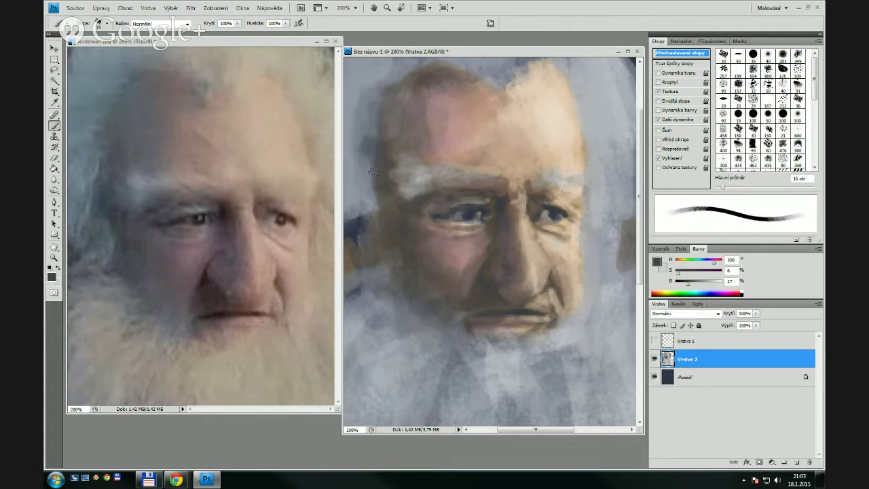
{"action": "left_click_drag", "start_coordinate": [374, 196], "coordinate": [367, 221]}
{"action": "mouse_move", "coordinate": [371, 173]}
{"action": "left_mouse_down"}
{"action": "mouse_move", "coordinate": [362, 211]}
{"action": "mouse_move", "coordinate": [384, 233]}
{"action": "mouse_move", "coordinate": [384, 251]}
{"action": "mouse_move", "coordinate": [359, 257]}
{"action": "left_mouse_up"}
Sample light blue-grey from the hair and paint strands down the shaded side of the face, enlarging the brush to 30 px
{"action": "left_click", "coordinate": [351, 187], "text": "alt"}
{"action": "key", "text": "bracketleft"}
{"action": "key", "text": "bracketleft"}
{"action": "key", "text": "bracketright"}
{"action": "key", "text": "bracketright"}
{"action": "left_click_drag", "start_coordinate": [362, 219], "coordinate": [363, 268]}
{"action": "key", "text": "bracketright"}
{"action": "key", "text": "bracketright"}
{"action": "mouse_move", "coordinate": [373, 195]}
{"action": "left_mouse_down"}
{"action": "mouse_move", "coordinate": [370, 245]}
{"action": "mouse_move", "coordinate": [355, 263]}
{"action": "mouse_move", "coordinate": [372, 224]}
{"action": "left_mouse_up"}
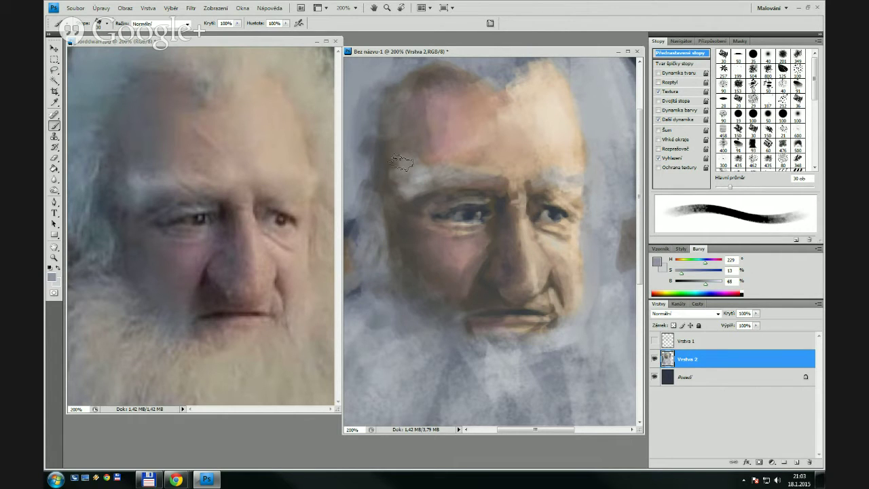
Blend the shaded temple above the eyebrow with muted reddish browns sampled from the forehead, using a 25 px brush
{"action": "left_click", "coordinate": [427, 145], "text": "alt"}
{"action": "key", "text": "bracketleft"}
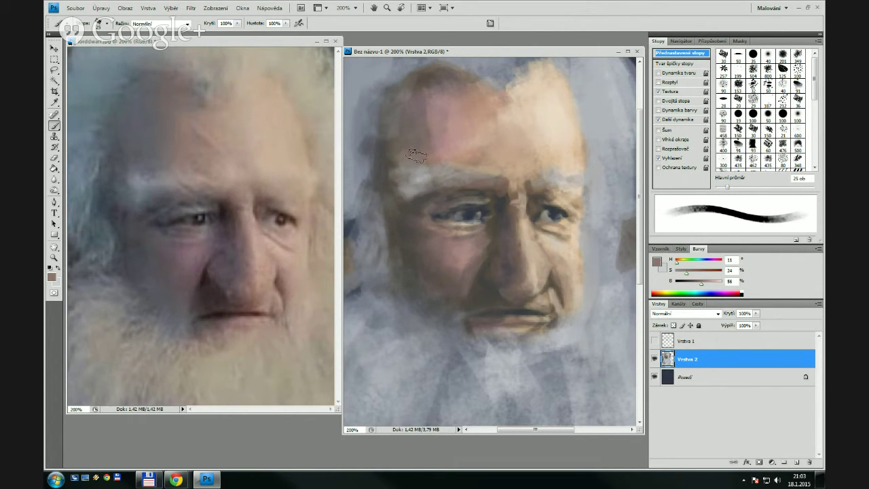
{"action": "left_click", "coordinate": [409, 157], "text": "alt"}
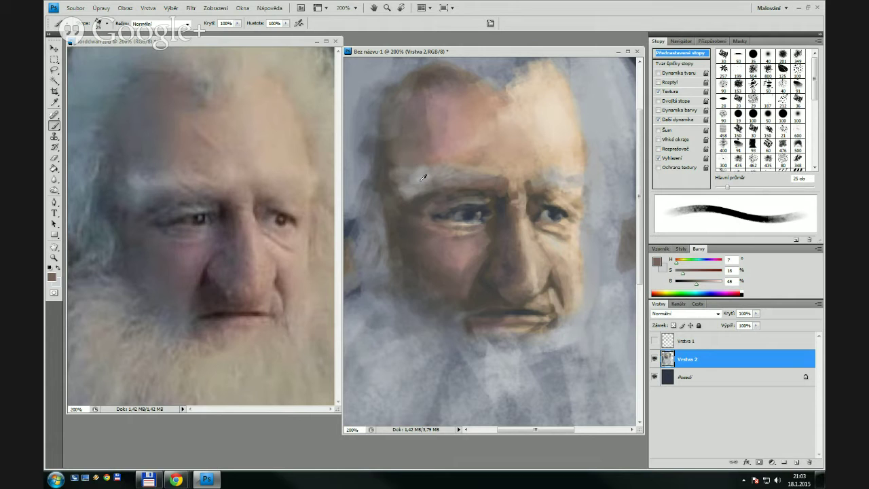
Sample light grey from the shaded-side eyebrow and extend its outer end across the temple, reducing the brush to 8 px
{"action": "left_click", "coordinate": [421, 175], "text": "alt"}
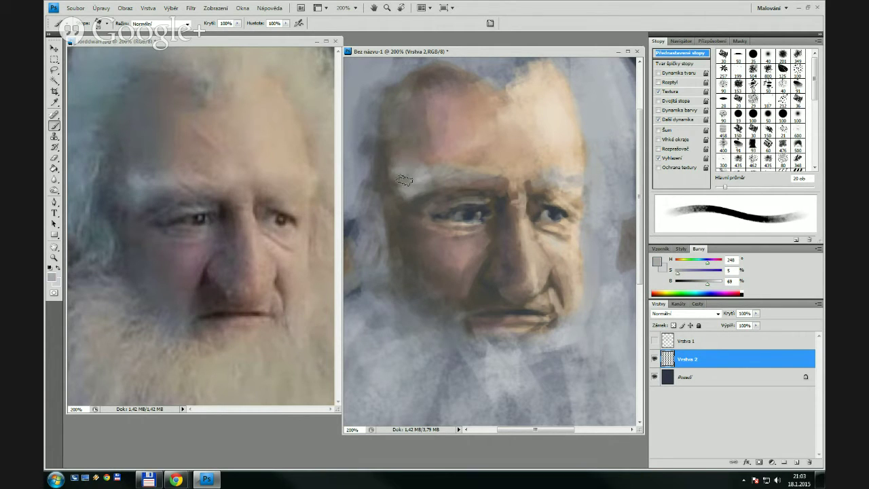
{"action": "key", "text": "bracketleft"}
{"action": "left_click_drag", "start_coordinate": [400, 167], "coordinate": [375, 163]}
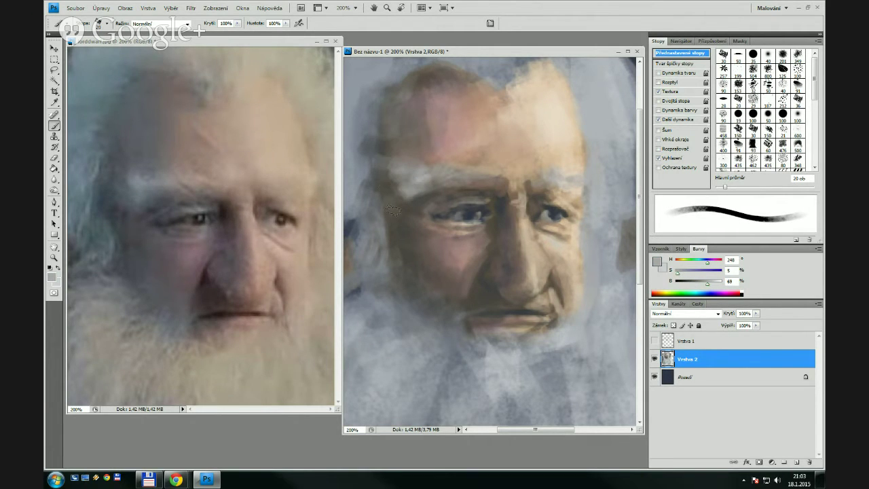
{"action": "key", "text": "bracketleft"}
{"action": "key", "text": "bracketleft"}
{"action": "mouse_move", "coordinate": [399, 182]}
{"action": "left_mouse_down"}
{"action": "mouse_move", "coordinate": [393, 197]}
{"action": "mouse_move", "coordinate": [384, 186]}
{"action": "mouse_move", "coordinate": [378, 192]}
{"action": "left_mouse_up"}
{"action": "key", "text": "bracketleft"}
{"action": "key", "text": "bracketleft"}
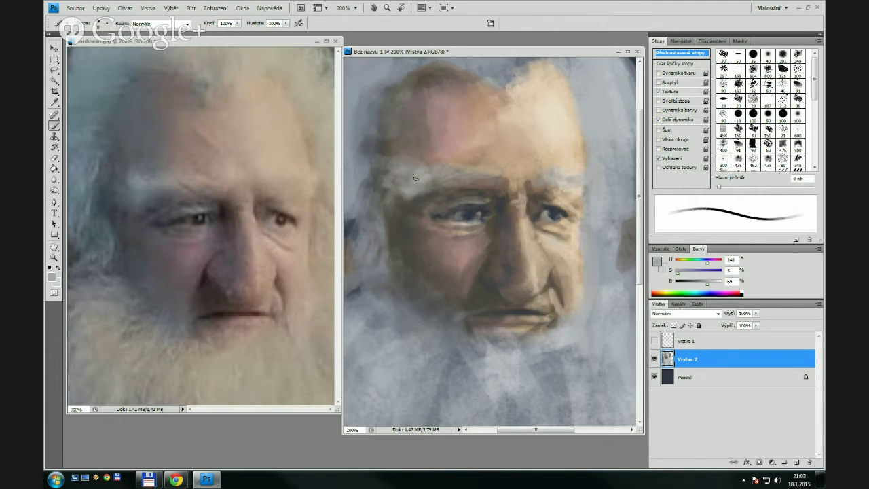
{"action": "left_click_drag", "start_coordinate": [445, 179], "coordinate": [454, 182]}
Define the lower edge of the shaded-side eyebrow with sampled brown and dark grey, enlarging the brush to 20 px
{"action": "left_click", "coordinate": [482, 161], "text": "alt"}
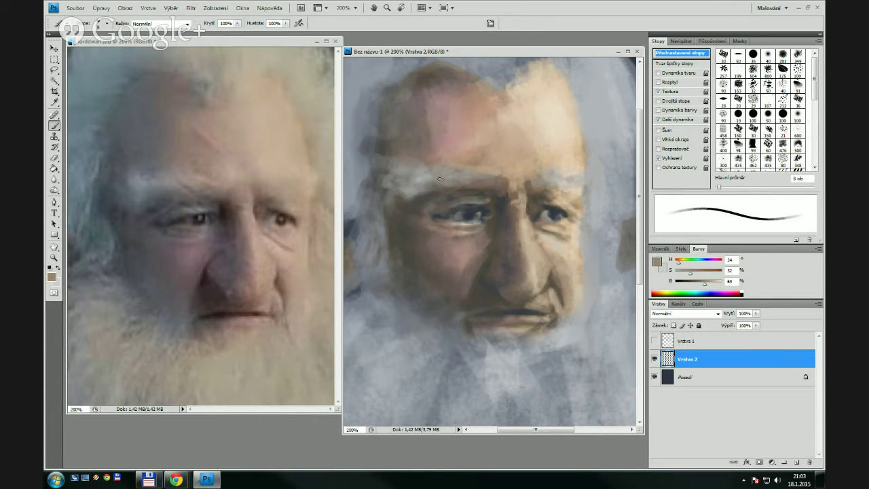
{"action": "left_click", "coordinate": [462, 183], "text": "alt"}
{"action": "left_click_drag", "start_coordinate": [455, 186], "coordinate": [452, 184]}
{"action": "key", "text": "bracketright"}
{"action": "key", "text": "bracketright"}
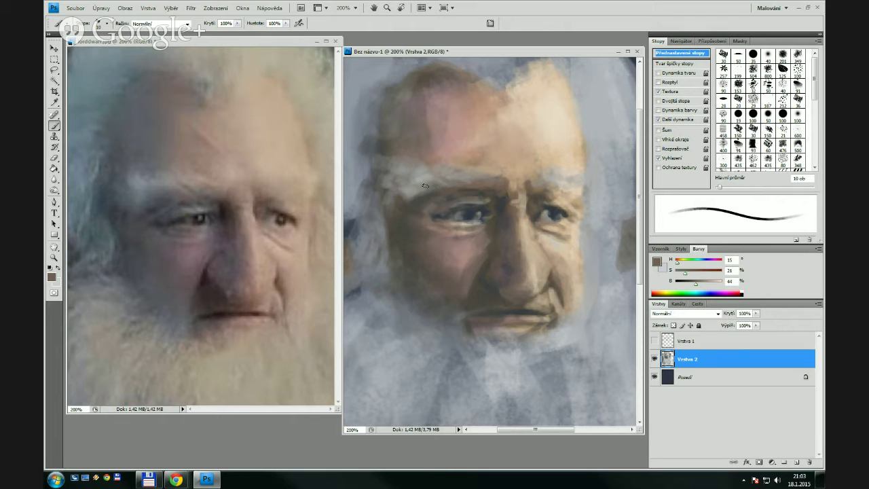
{"action": "left_click", "coordinate": [426, 186], "text": "alt"}
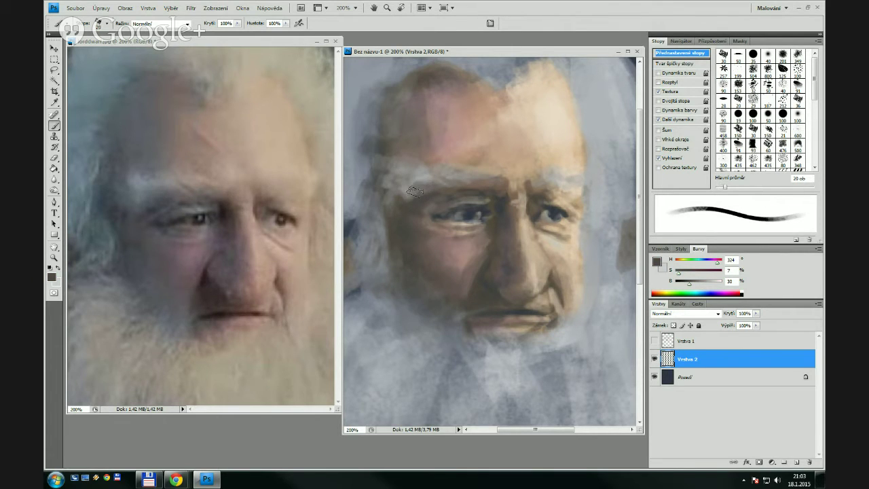
{"action": "key", "text": "bracketright"}
{"action": "left_click_drag", "start_coordinate": [420, 190], "coordinate": [407, 196]}
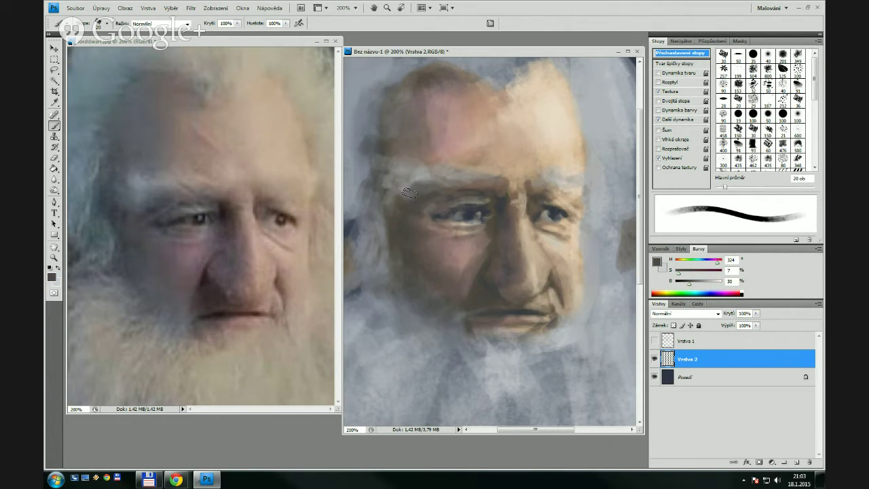
{"action": "key", "text": "bracketleft"}
Blend the outer end of the shaded-side eyebrow with sampled grey-brown and dark brown-grey, enlarging the brush to 25 px
{"action": "left_click", "coordinate": [429, 165], "text": "alt"}
{"action": "left_click_drag", "start_coordinate": [429, 165], "coordinate": [427, 174]}
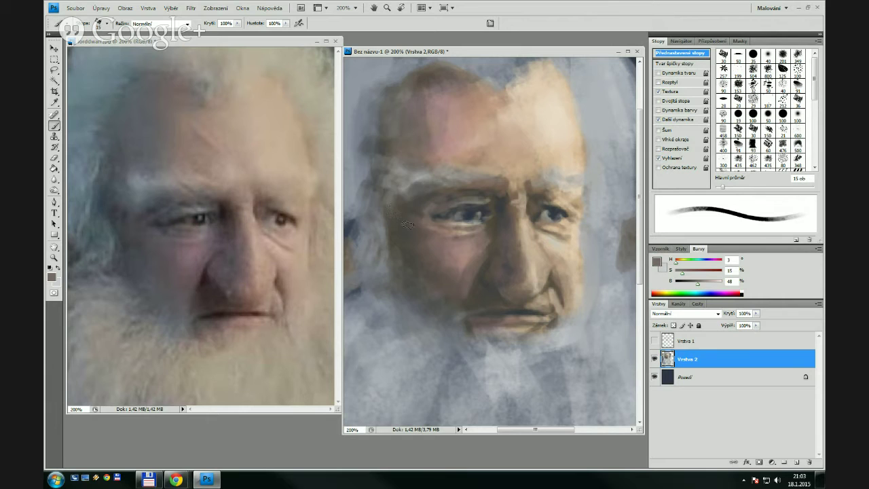
{"action": "left_click", "coordinate": [407, 224], "text": "alt"}
{"action": "key", "text": "bracketright"}
{"action": "key", "text": "bracketright"}
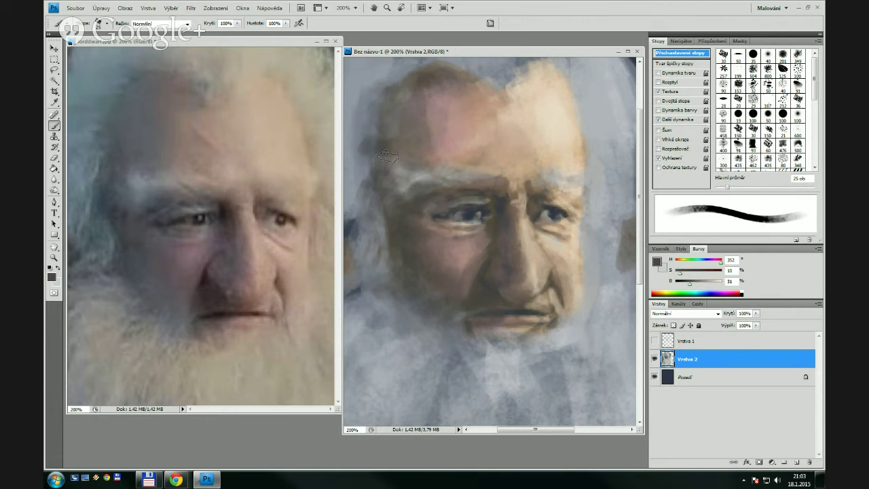
{"action": "left_click_drag", "start_coordinate": [401, 194], "coordinate": [410, 178]}
Soften the upper edge of the shaded-side eyebrow with warm grey sampled from it, using a 10 px brush
{"action": "key", "text": "bracketleft"}
{"action": "key", "text": "bracketleft"}
{"action": "key", "text": "bracketleft"}
{"action": "left_click", "coordinate": [443, 170], "text": "alt"}
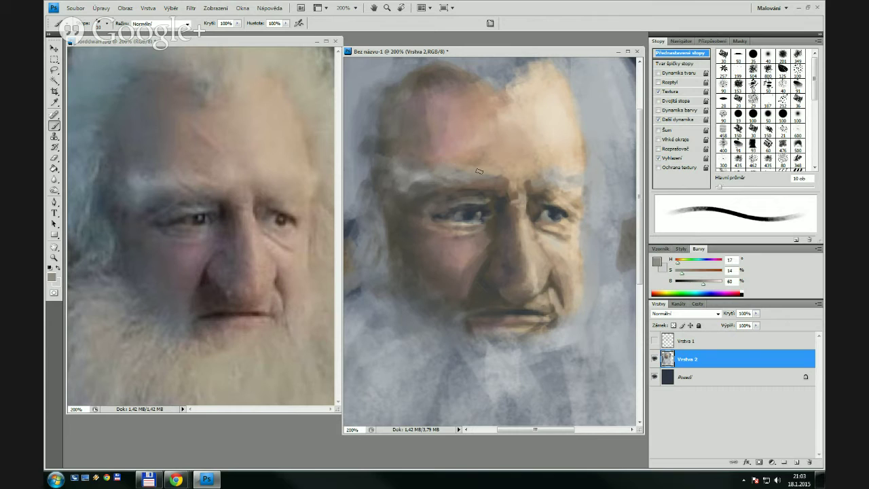
{"action": "mouse_move", "coordinate": [458, 163]}
{"action": "left_mouse_down"}
{"action": "mouse_move", "coordinate": [472, 170]}
{"action": "mouse_move", "coordinate": [469, 181]}
{"action": "mouse_move", "coordinate": [453, 167]}
{"action": "left_mouse_up"}
{"action": "left_click", "coordinate": [424, 177], "text": "alt"}
{"action": "key", "text": "bracketright"}
{"action": "key", "text": "bracketleft"}
Sample pale cream from the lit forehead and paint fine highlight creases in the middle of the forehead, reducing the brush to 8 px
{"action": "left_click", "coordinate": [547, 114], "text": "alt"}
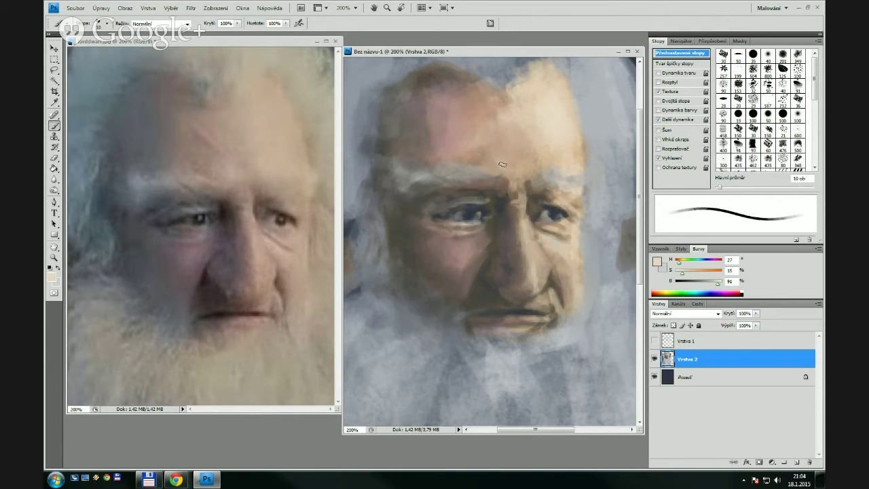
{"action": "key", "text": "bracketleft"}
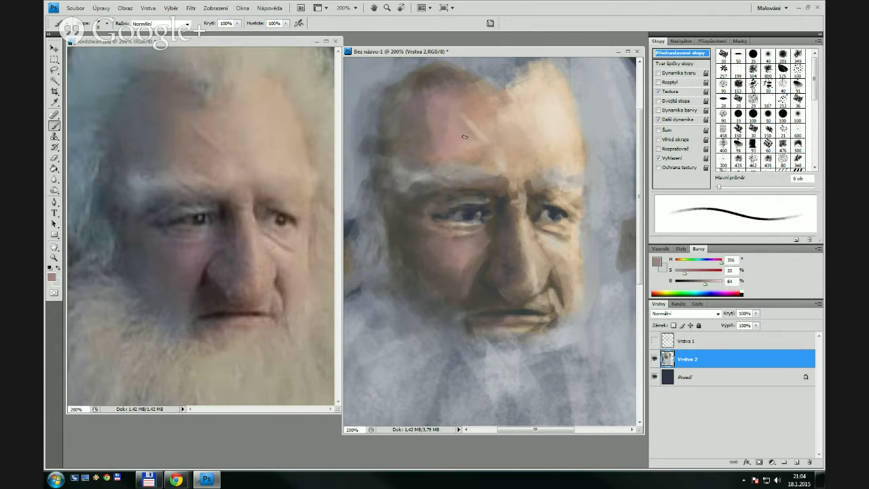
Blend the shaded half of the forehead with muted reddish brown, using a 20 px brush
{"action": "key", "text": "bracketright"}
{"action": "key", "text": "bracketright"}
{"action": "key", "text": "bracketright"}
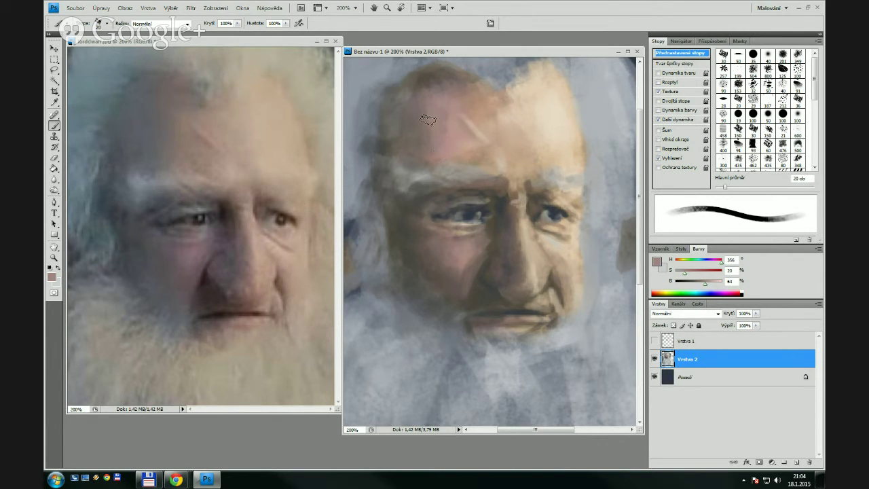
{"action": "left_click", "coordinate": [421, 120], "text": "alt"}
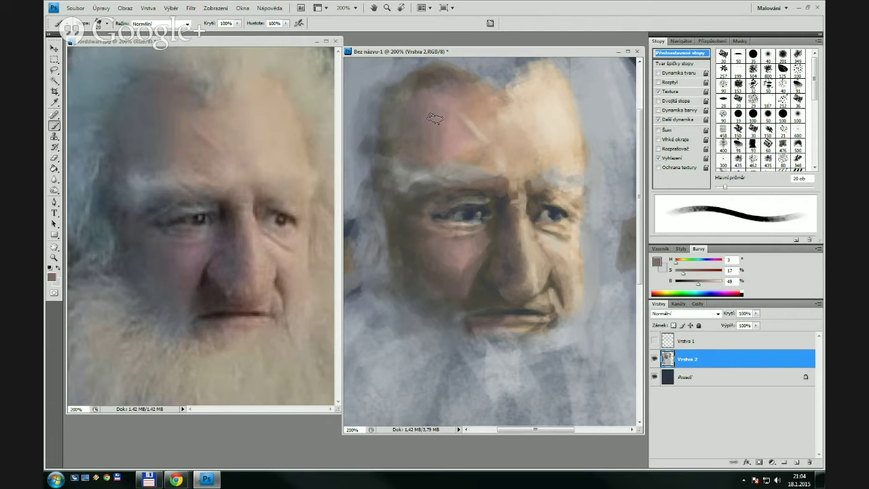
{"action": "left_click_drag", "start_coordinate": [434, 119], "coordinate": [443, 153]}
{"action": "mouse_move", "coordinate": [465, 92]}
{"action": "left_mouse_down"}
{"action": "mouse_move", "coordinate": [493, 92]}
{"action": "mouse_move", "coordinate": [464, 71]}
{"action": "mouse_move", "coordinate": [457, 100]}
{"action": "mouse_move", "coordinate": [457, 72]}
{"action": "mouse_move", "coordinate": [409, 89]}
{"action": "left_mouse_up"}
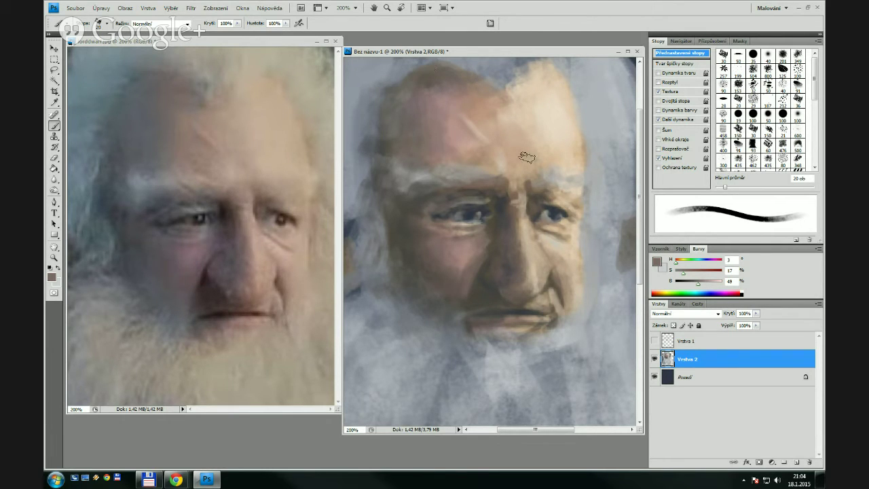
Refine the upper eyelid of the shaded eye with sampled grey-brown, reducing the brush to 7 px
{"action": "mouse_move", "coordinate": [565, 288]}
{"action": "left_mouse_down"}
{"action": "mouse_move", "coordinate": [553, 287]}
{"action": "mouse_move", "coordinate": [565, 277]}
{"action": "left_mouse_up"}
{"action": "left_click", "coordinate": [472, 198], "text": "alt"}
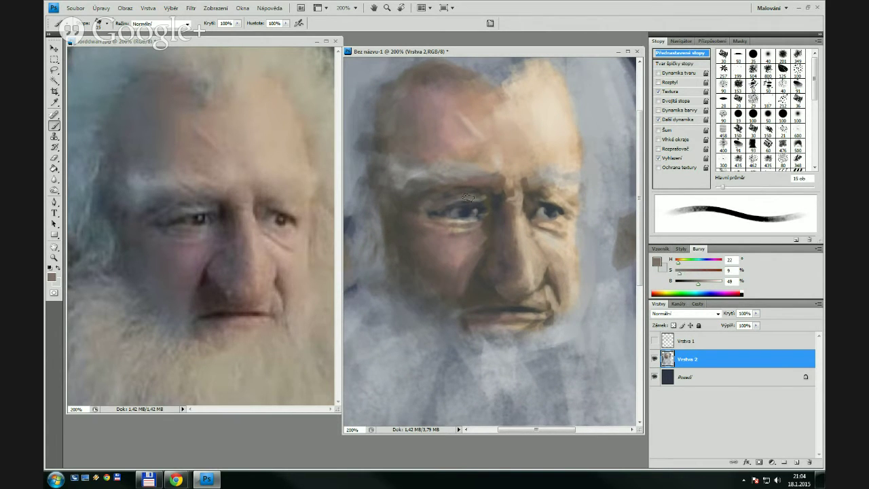
{"action": "key", "text": "bracketleft"}
{"action": "key", "text": "bracketleft"}
{"action": "key", "text": "bracketleft"}
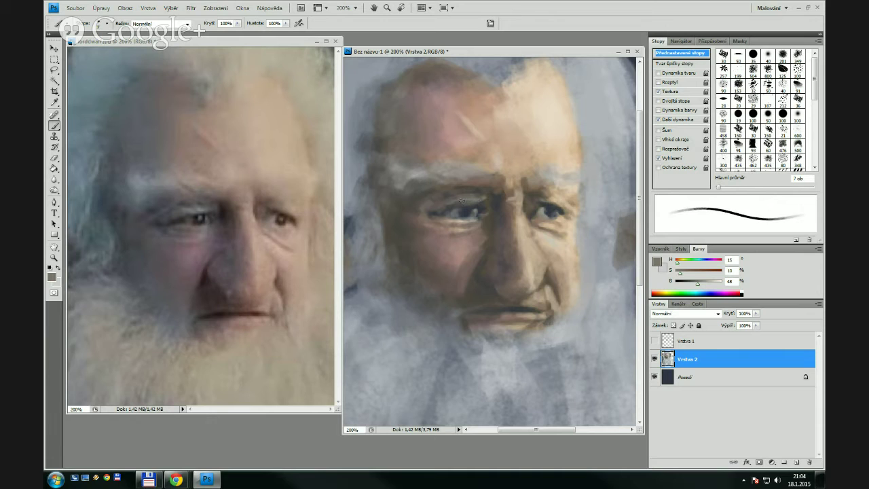
{"action": "left_click_drag", "start_coordinate": [462, 201], "coordinate": [460, 201]}
Rework the fold between the shaded eye and its eyebrow with sampled reddish brown and light grey, using 7 to 9 px brushes
{"action": "left_click", "coordinate": [474, 186], "text": "alt"}
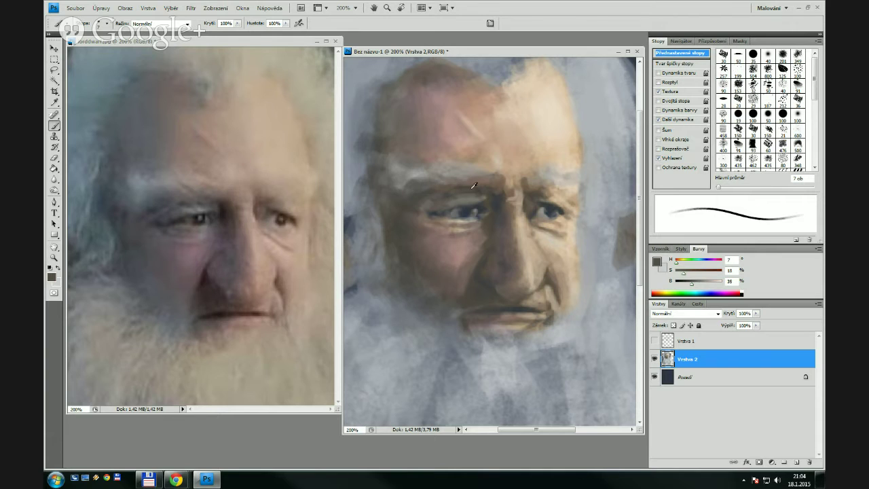
{"action": "left_click", "coordinate": [484, 178], "text": "alt"}
{"action": "key", "text": "bracketright"}
{"action": "key", "text": "bracketright"}
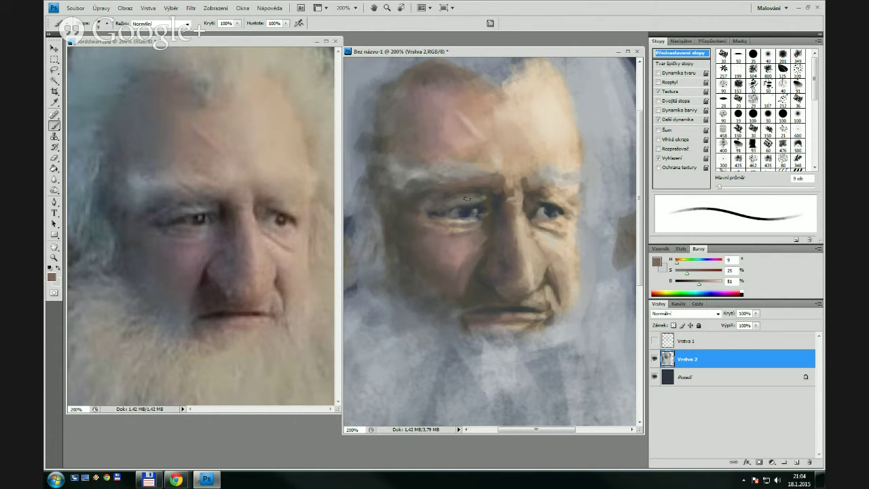
{"action": "key", "text": "bracketleft"}
{"action": "key", "text": "bracketleft"}
{"action": "left_click", "coordinate": [476, 199], "text": "alt"}
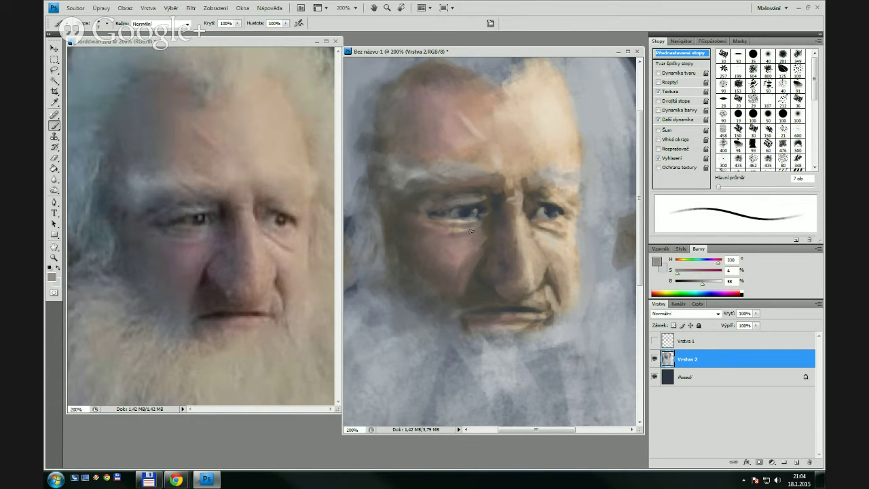
Blend the area below the shaded eye and the cheek beside the nose with sampled pinkish brown, enlarging the brush to 20 px
{"action": "left_click_drag", "start_coordinate": [477, 216], "coordinate": [463, 244]}
{"action": "left_click", "coordinate": [442, 240], "text": "alt"}
{"action": "key", "text": "bracketright"}
{"action": "key", "text": "bracketright"}
{"action": "key", "text": "bracketright"}
{"action": "key", "text": "bracketright"}
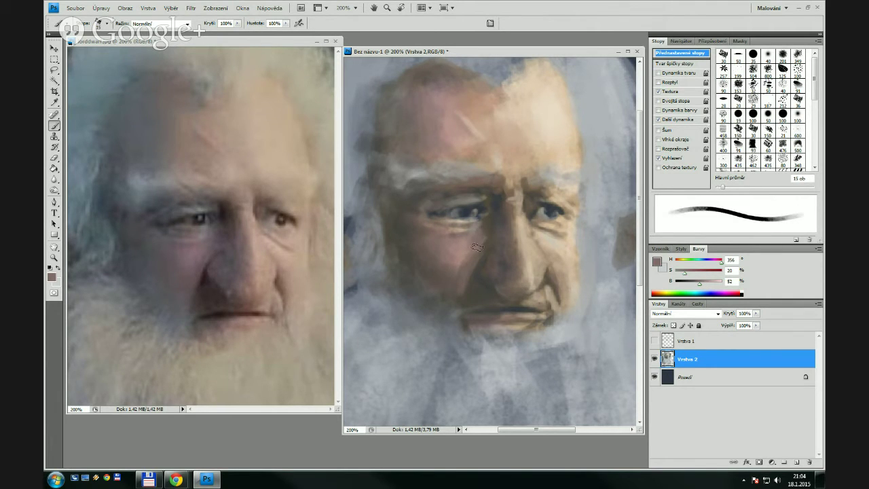
{"action": "key", "text": "bracketright"}
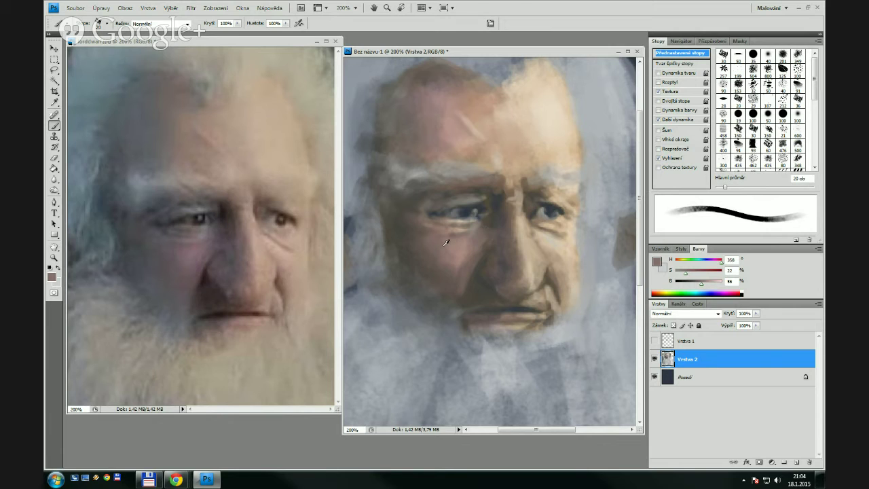
{"action": "key", "text": "bracketright"}
{"action": "left_click_drag", "start_coordinate": [481, 241], "coordinate": [486, 234]}
Add pinkish-brown touches to the shaded side of the nose, reducing the brush to 10 px
{"action": "key", "text": "bracketleft"}
{"action": "key", "text": "bracketleft"}
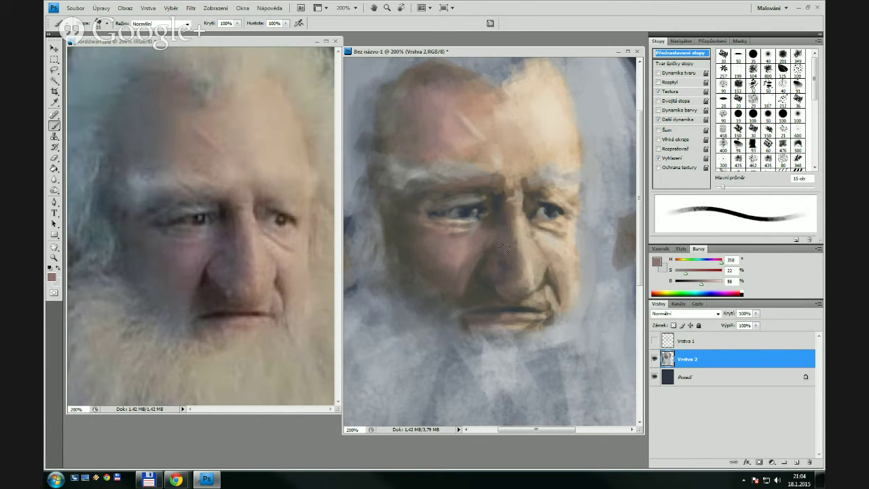
{"action": "key", "text": "bracketleft"}
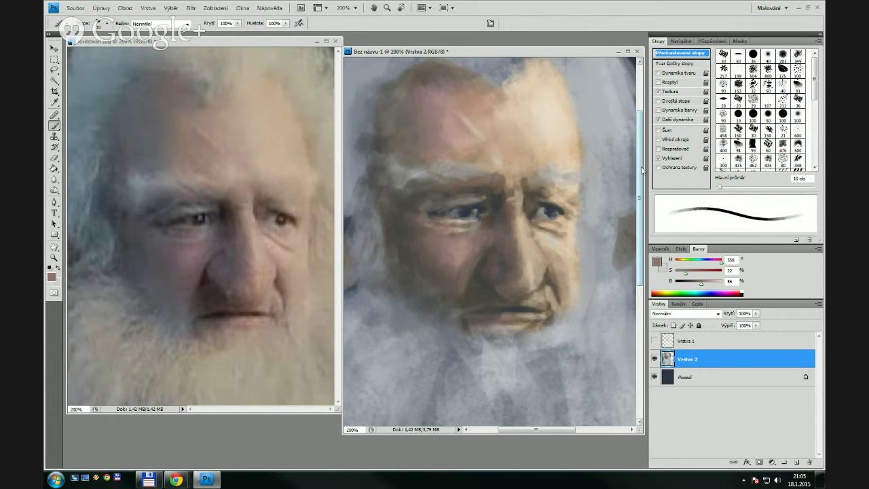
Paint the beard edge along the shaded lower cheek with sampled blue-greys, using 30 and 25 px brushes
{"action": "mouse_move", "coordinate": [642, 170]}
{"action": "left_mouse_down"}
{"action": "mouse_move", "coordinate": [640, 149]}
{"action": "mouse_move", "coordinate": [642, 173]}
{"action": "left_mouse_up"}
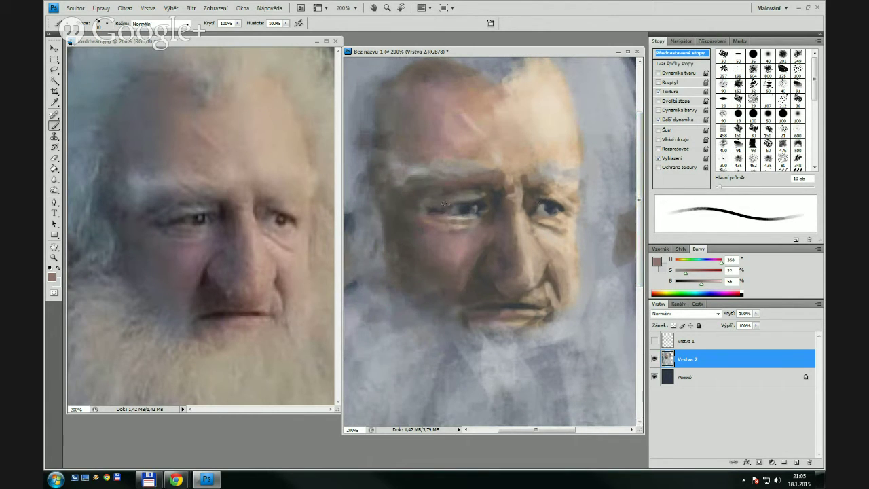
{"action": "left_click", "coordinate": [400, 298], "text": "alt"}
{"action": "key", "text": "bracketright"}
{"action": "key", "text": "bracketright"}
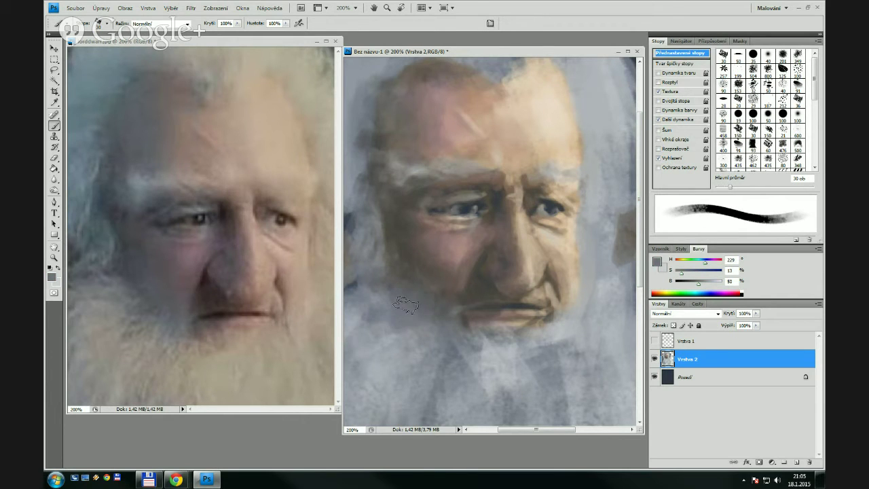
{"action": "left_click", "coordinate": [385, 305], "text": "alt"}
{"action": "key", "text": "bracketleft"}
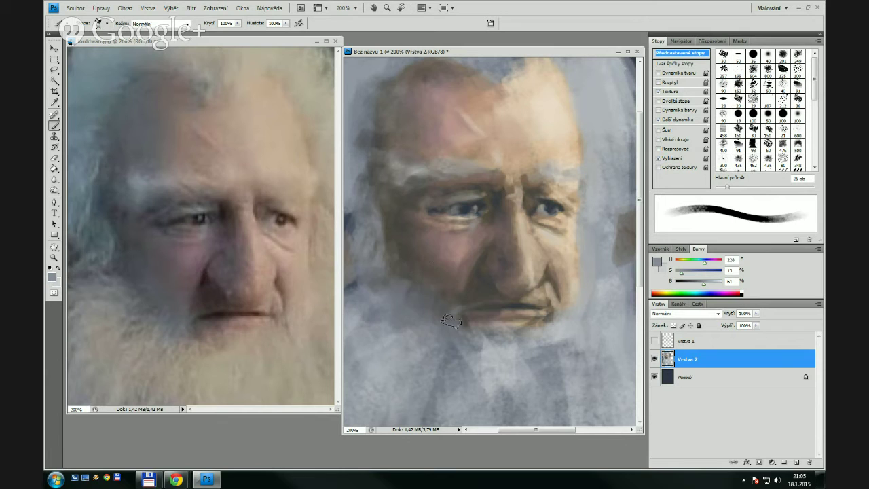
Refine the beard below the shaded corner of the mouth with sampled mid blue-grey, using a 15 px brush
{"action": "key", "text": "bracketleft"}
{"action": "key", "text": "bracketleft"}
{"action": "left_click", "coordinate": [433, 344], "text": "alt"}
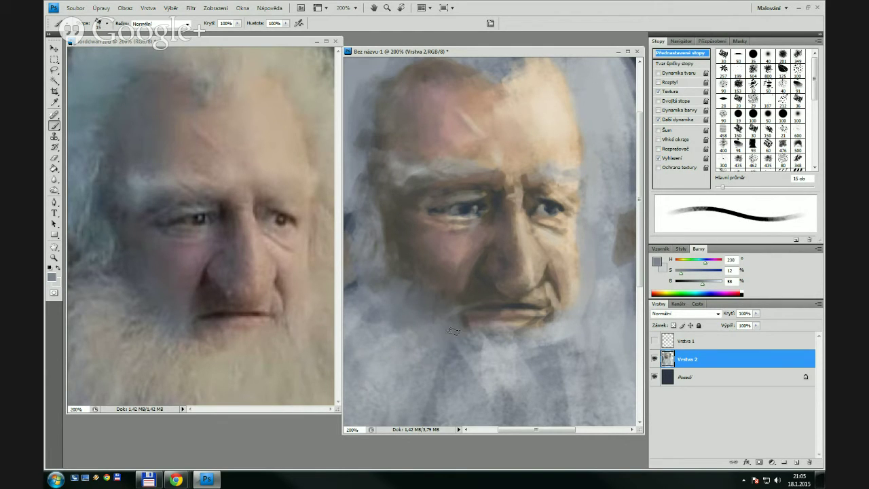
Darken the lower part of the shaded cheek with sampled dark brown-grey, using 10 and 15 px brushes
{"action": "key", "text": "bracketleft"}
{"action": "left_click", "coordinate": [413, 284], "text": "alt"}
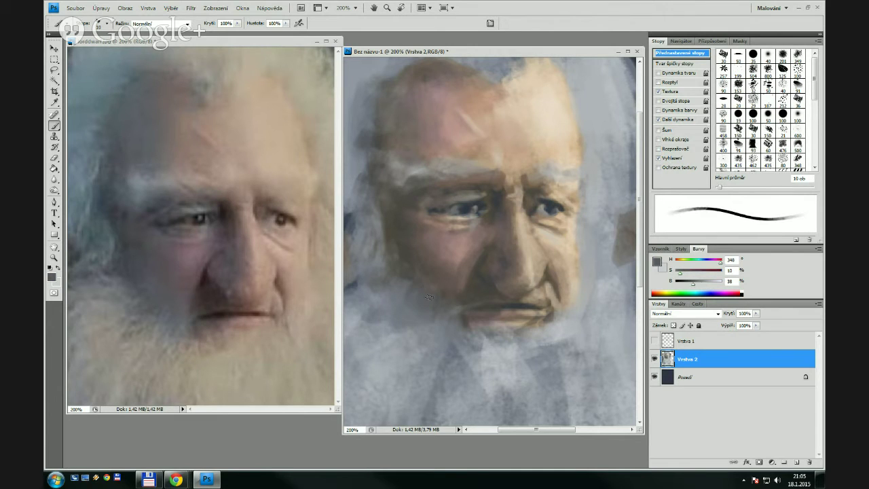
{"action": "key", "text": "bracketright"}
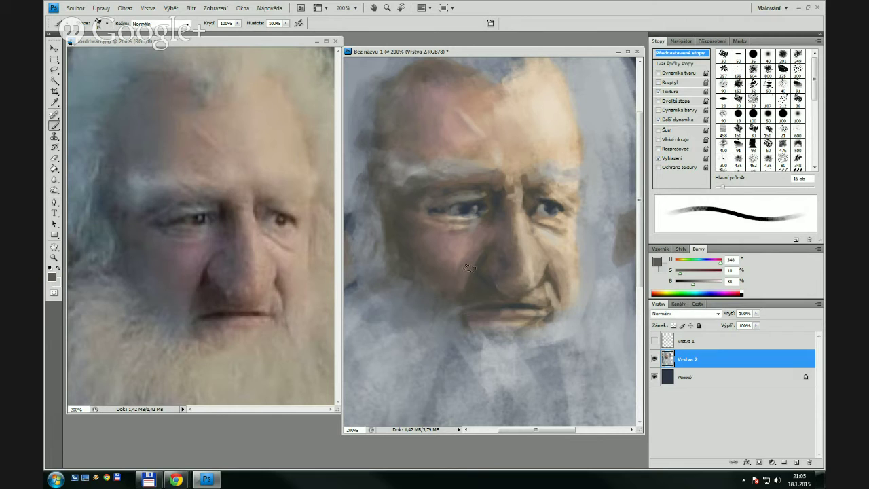
Refine the outer corner of the shaded eye with grey-brown at 10 px and sample dark grey from its inner socket
{"action": "left_click", "coordinate": [441, 200], "text": "alt"}
{"action": "key", "text": "bracketleft"}
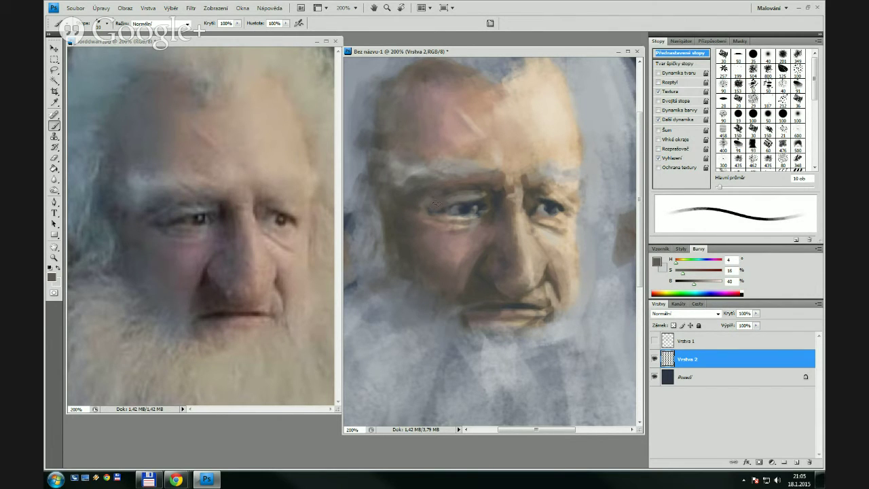
{"action": "left_click", "coordinate": [485, 192], "text": "alt"}
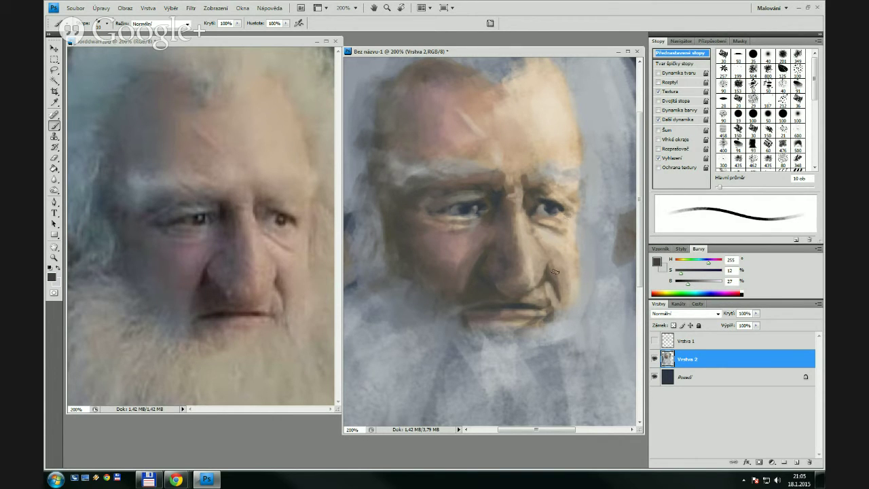
Flip both the painting and the reference photo horizontally, showing each whole image at 66.67% zoom
{"action": "key", "text": "z"}
{"action": "left_click", "coordinate": [544, 247], "text": "alt"}
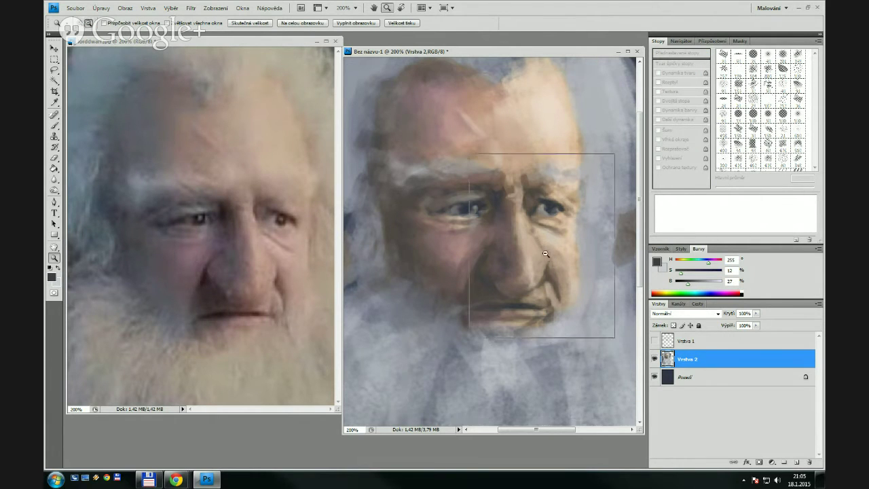
{"action": "left_click", "coordinate": [247, 250]}
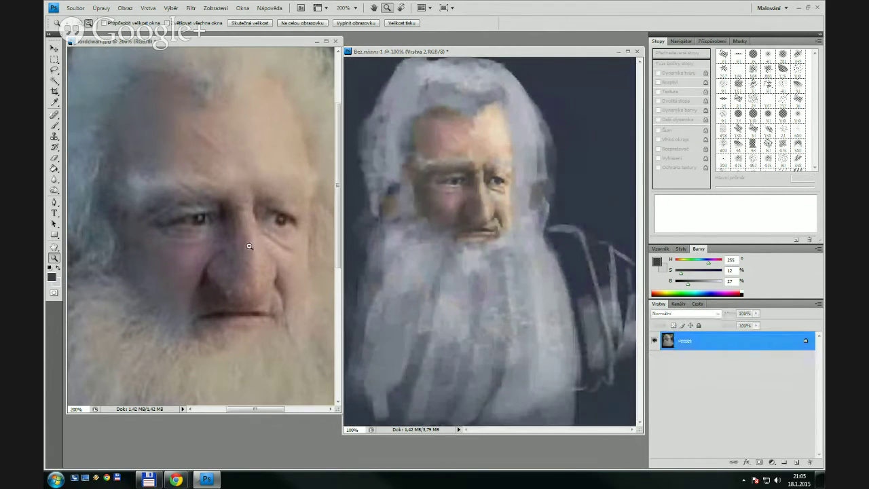
{"action": "left_click", "coordinate": [248, 244], "text": "alt"}
{"action": "left_click", "coordinate": [254, 244], "text": "alt"}
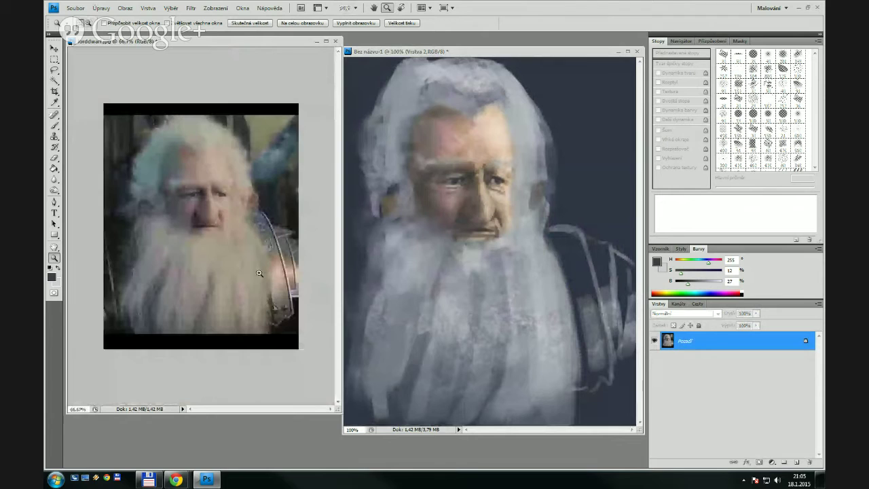
{"action": "left_click", "coordinate": [500, 203]}
{"action": "left_click", "coordinate": [511, 210], "text": "alt"}
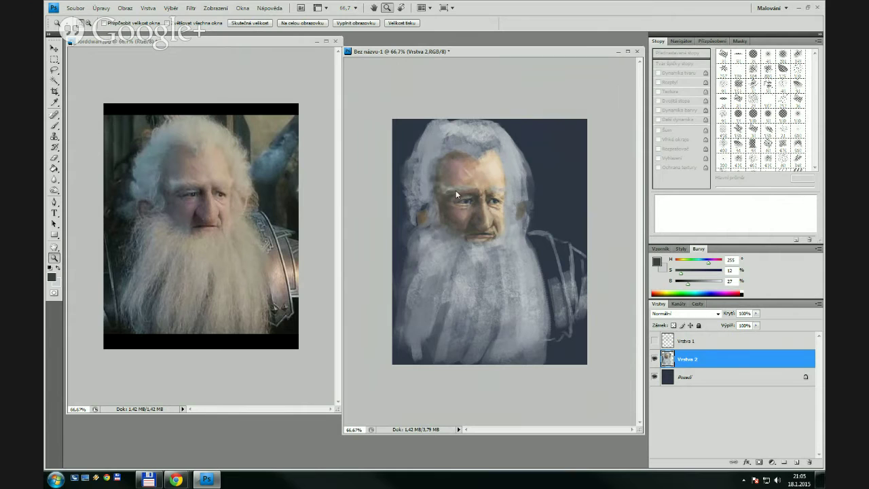
{"action": "left_click", "coordinate": [406, 184]}
{"action": "left_click", "coordinate": [483, 216], "text": "alt"}
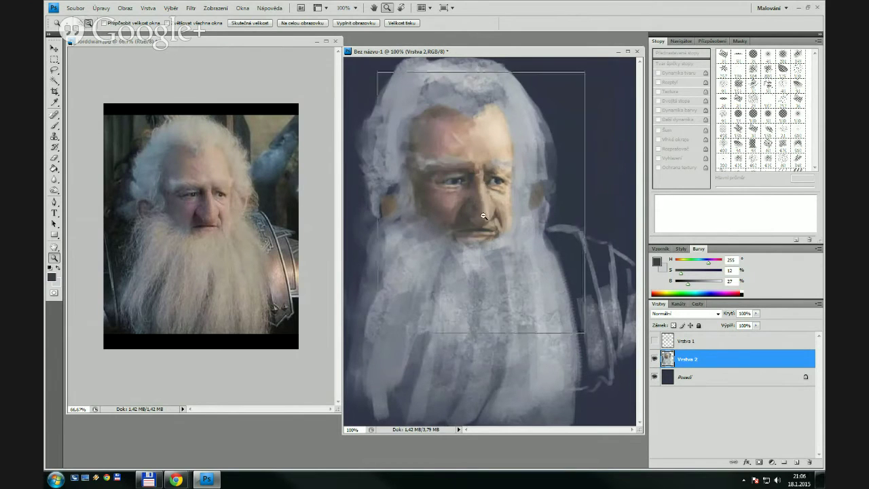
{"action": "key", "text": "ctrl+shift+h"}
{"action": "left_click", "coordinate": [301, 185]}
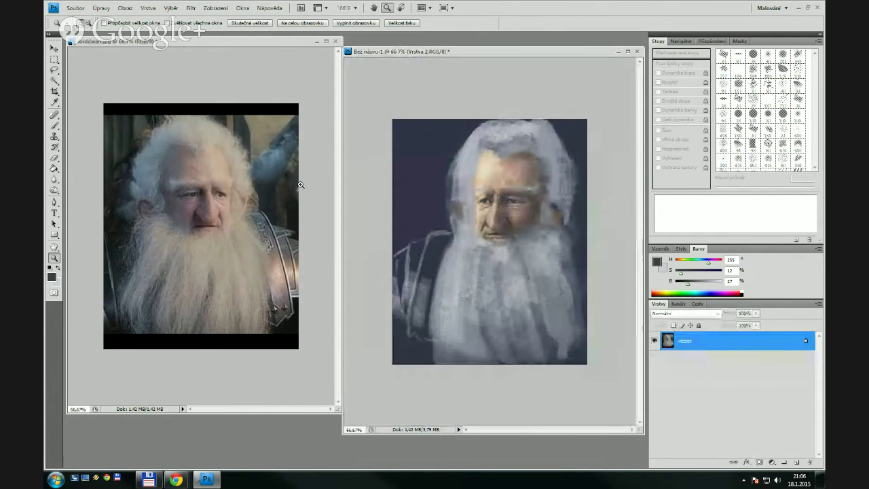
{"action": "key", "text": "ctrl+shift+h"}
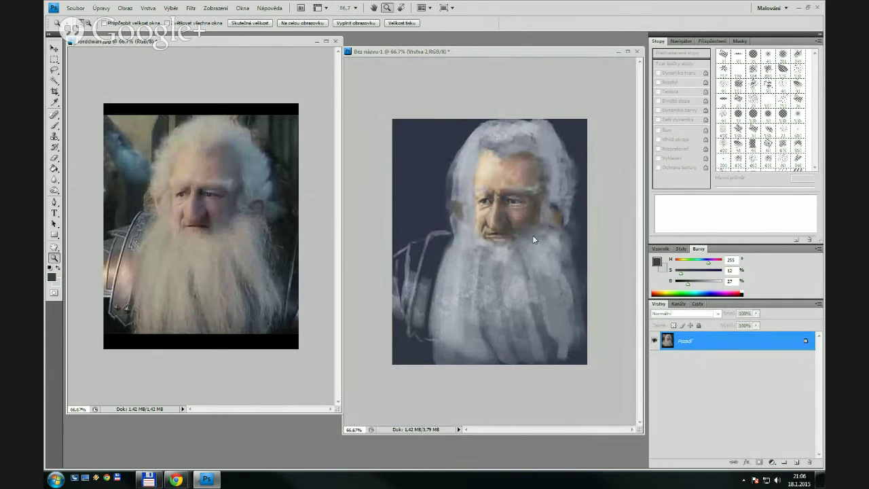
Deepen the shaded cheek with a brown-grey sampled from it, using 30 and 40 px brushes
{"action": "key", "text": "b"}
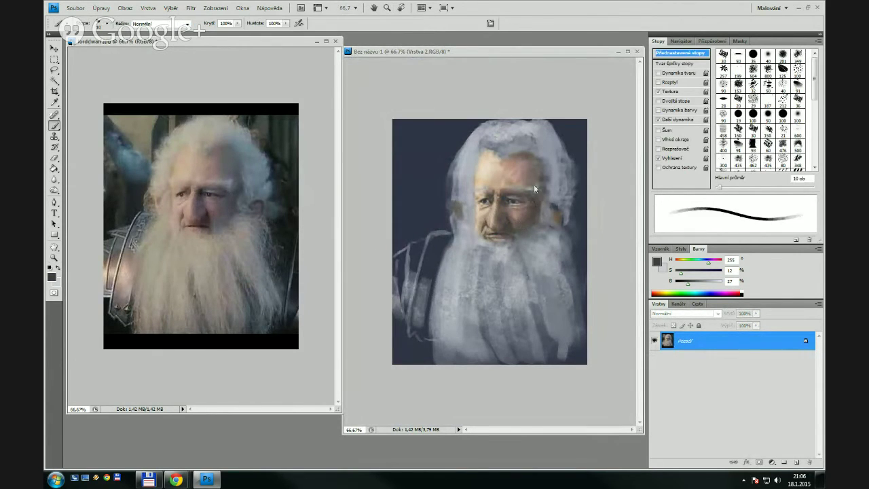
{"action": "key", "text": "bracketleft"}
{"action": "key", "text": "bracketright"}
{"action": "key", "text": "bracketright"}
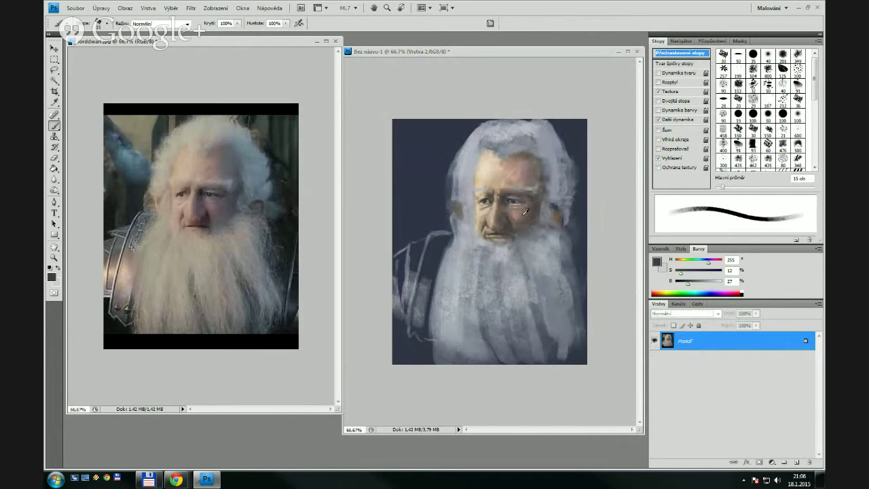
{"action": "left_click", "coordinate": [530, 219], "text": "alt"}
{"action": "key", "text": "bracketright"}
{"action": "key", "text": "bracketright"}
{"action": "key", "text": "bracketright"}
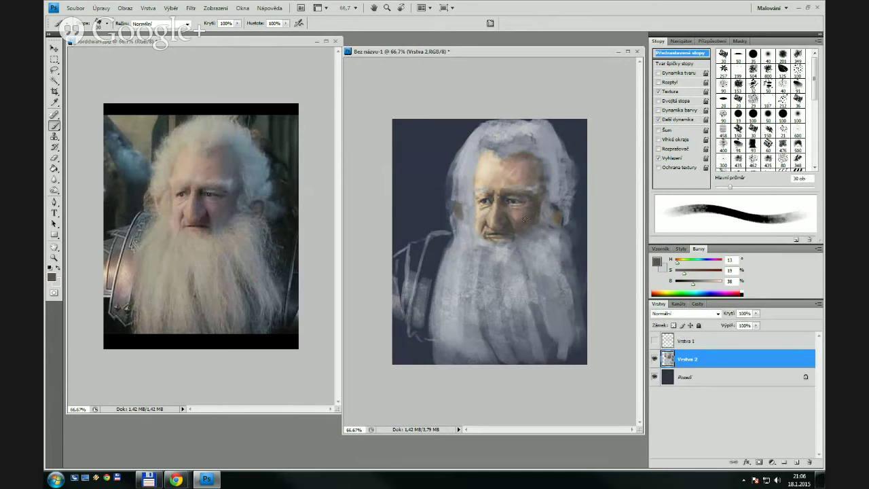
{"action": "key", "text": "bracketright"}
{"action": "key", "text": "bracketright"}
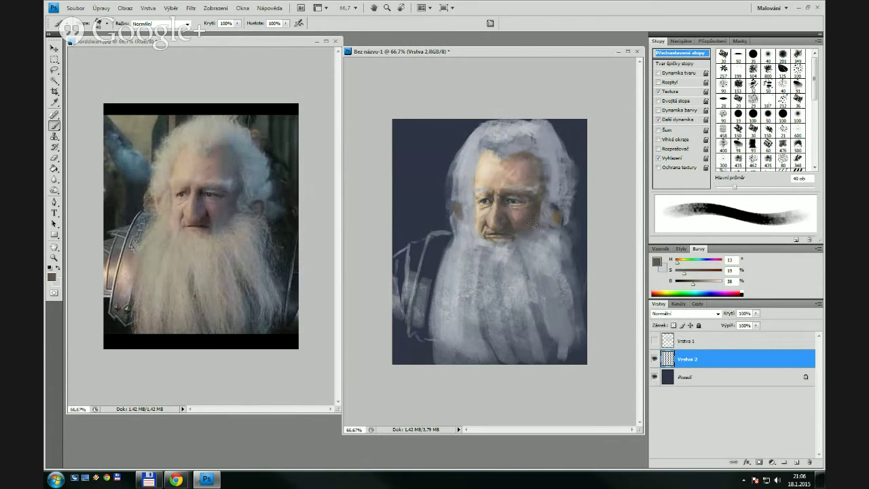
Soften the shaded cheek beside the nose with a lighter sampled brown-grey, using 25 and 20 px brushes
{"action": "key", "text": "bracketleft"}
{"action": "key", "text": "bracketleft"}
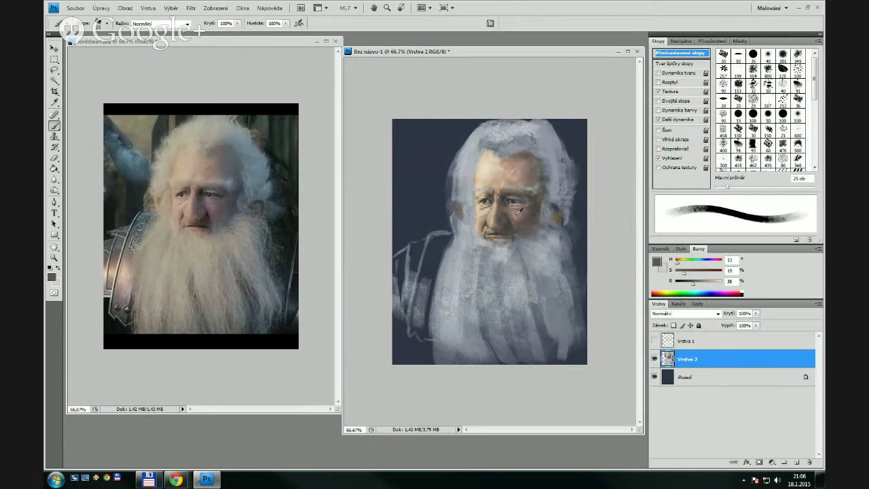
{"action": "left_click", "coordinate": [516, 216], "text": "alt"}
{"action": "key", "text": "bracketleft"}
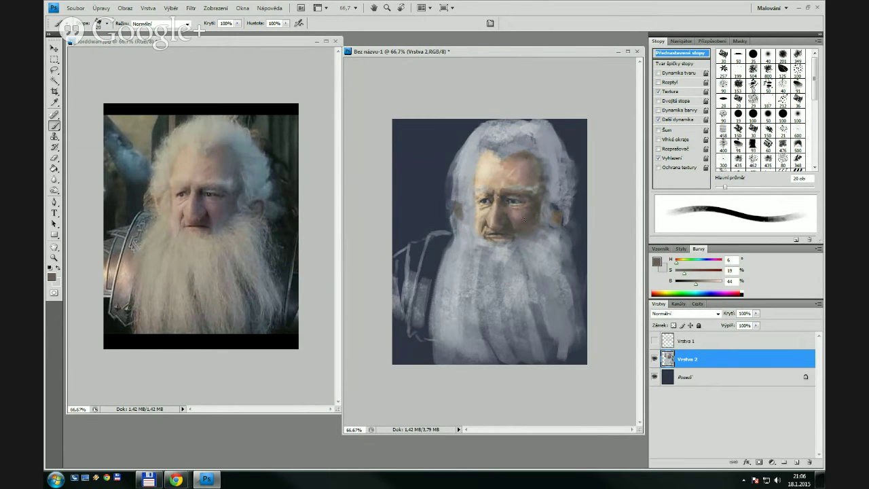
Shade the hair beside the shaded temple with dark grey sampled from the outer eye area, using a 40 px brush
{"action": "left_click", "coordinate": [538, 197], "text": "alt"}
{"action": "key", "text": "bracketright"}
{"action": "key", "text": "bracketright"}
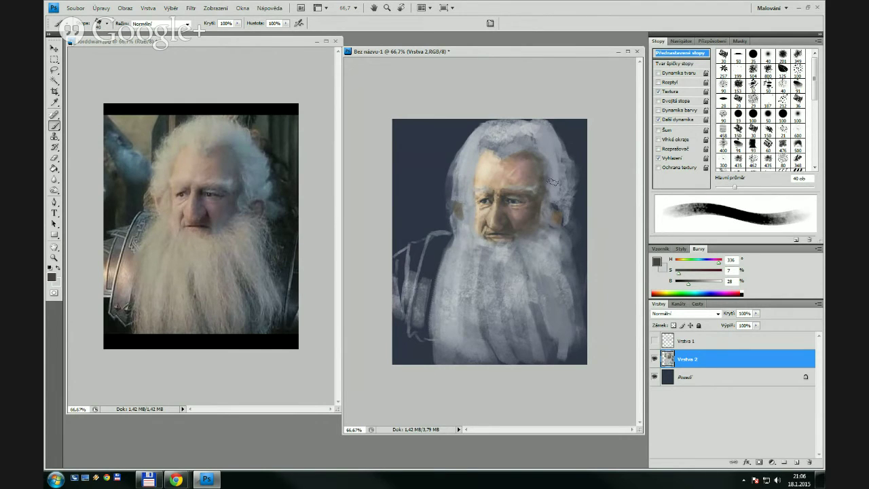
{"action": "left_click_drag", "start_coordinate": [553, 182], "coordinate": [551, 214]}
Paint a dark grey shadow strand down the shaded side of the lower beard, using a 45 px brush
{"action": "key", "text": "bracketleft"}
{"action": "key", "text": "bracketleft"}
{"action": "key", "text": "bracketleft"}
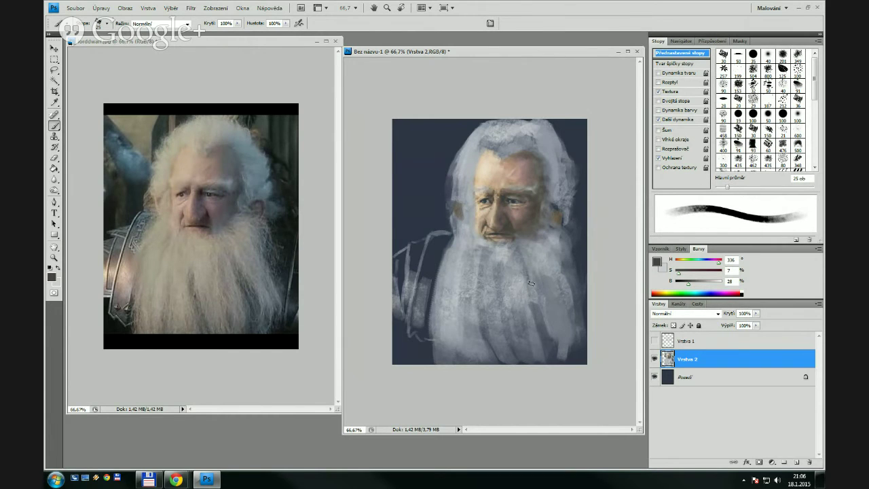
{"action": "key", "text": "bracketright"}
{"action": "key", "text": "bracketright"}
{"action": "left_click_drag", "start_coordinate": [537, 292], "coordinate": [556, 340]}
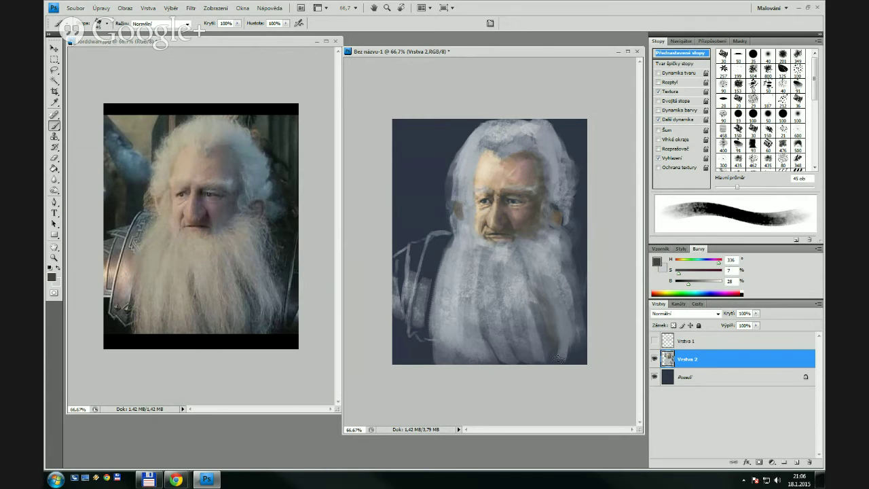
Trim the outer edge of the shaded-side beard and hair with sampled background blue at 45 and 40 px, and sample a hair grey
{"action": "left_click", "coordinate": [567, 270], "text": "alt"}
{"action": "left_click_drag", "start_coordinate": [569, 261], "coordinate": [569, 289]}
{"action": "left_click_drag", "start_coordinate": [565, 245], "coordinate": [571, 244]}
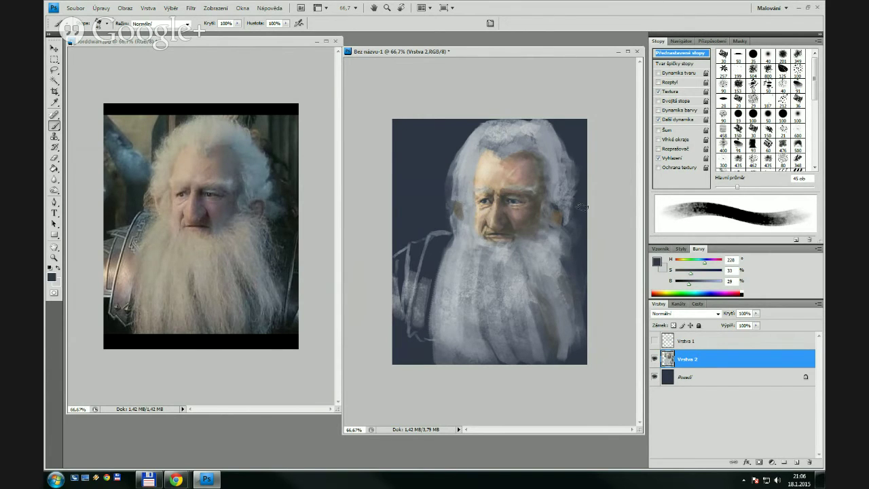
{"action": "mouse_move", "coordinate": [578, 207]}
{"action": "left_mouse_down"}
{"action": "mouse_move", "coordinate": [579, 158]}
{"action": "mouse_move", "coordinate": [557, 136]}
{"action": "left_mouse_up"}
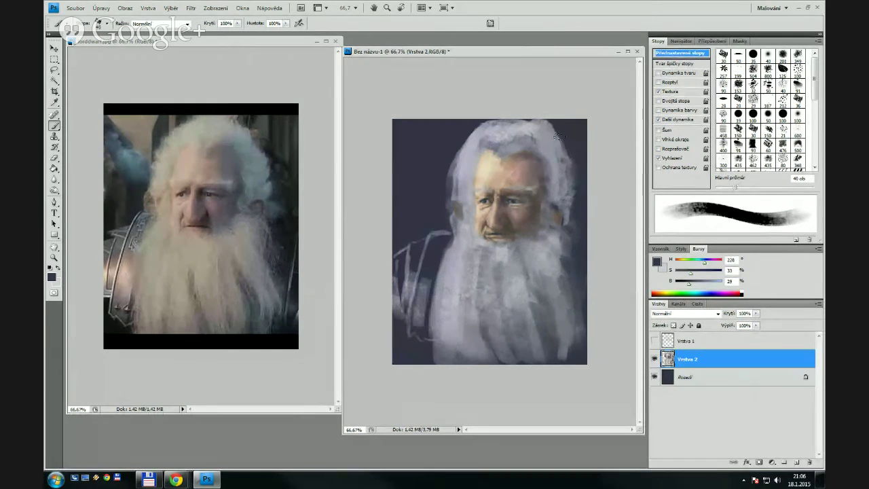
{"action": "key", "text": "bracketleft"}
{"action": "left_click", "coordinate": [555, 145], "text": "alt"}
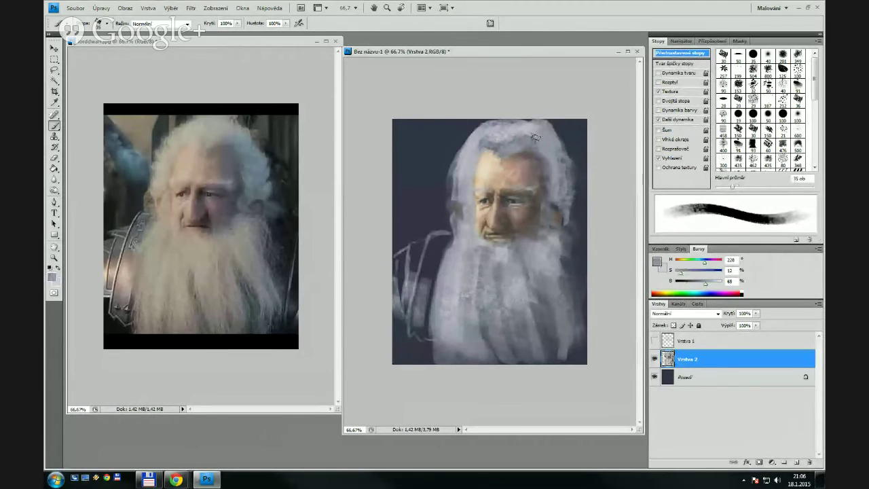
Brighten the lit edge of the forehead with sampled cream, using a 30 px brush
{"action": "left_click", "coordinate": [491, 160], "text": "alt"}
{"action": "key", "text": "bracketleft"}
{"action": "left_click_drag", "start_coordinate": [487, 153], "coordinate": [479, 184]}
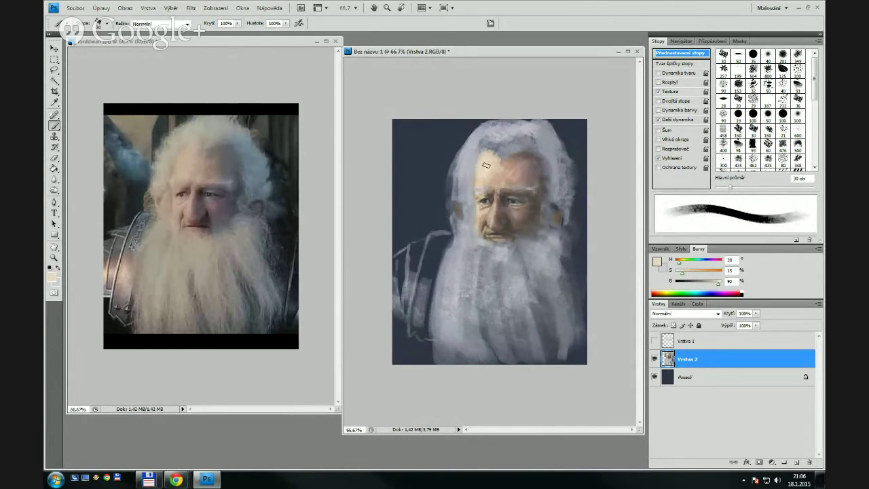
{"action": "left_click", "coordinate": [474, 167], "text": "alt"}
{"action": "left_click", "coordinate": [537, 163], "text": "alt"}
{"action": "key", "text": "bracketleft"}
{"action": "key", "text": "bracketleft"}
{"action": "key", "text": "bracketleft"}
{"action": "left_click_drag", "start_coordinate": [479, 171], "coordinate": [476, 185]}
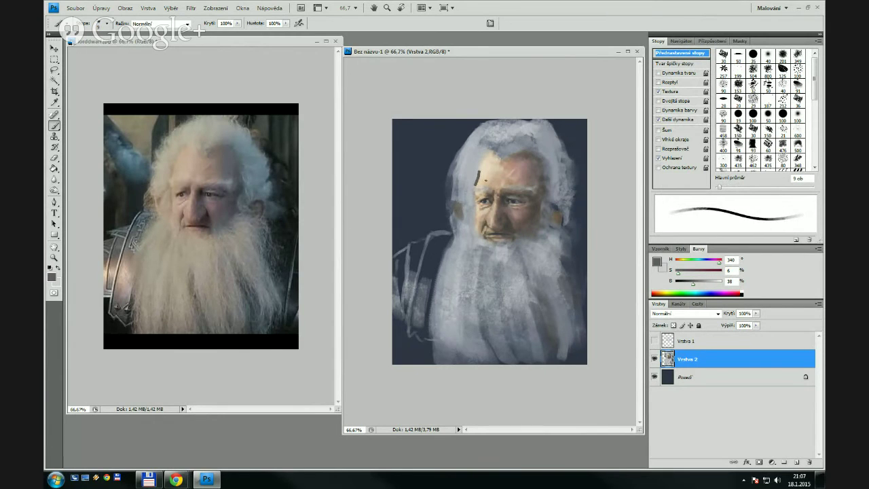
{"action": "key", "text": "ctrl+z"}
Define the hairline along the lit side of the forehead with sampled grey-brown, using a 20 px brush
{"action": "left_click", "coordinate": [525, 169], "text": "alt"}
{"action": "key", "text": "bracketright"}
{"action": "key", "text": "bracketright"}
{"action": "key", "text": "bracketright"}
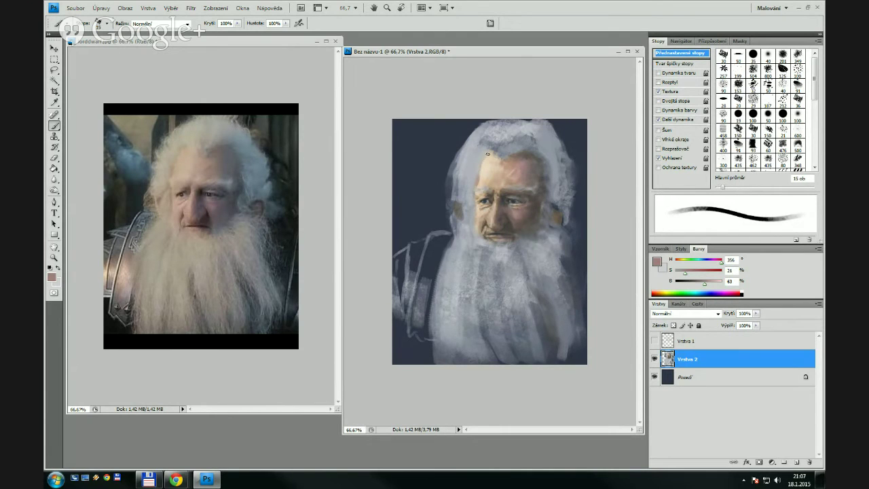
{"action": "left_click", "coordinate": [472, 165], "text": "alt"}
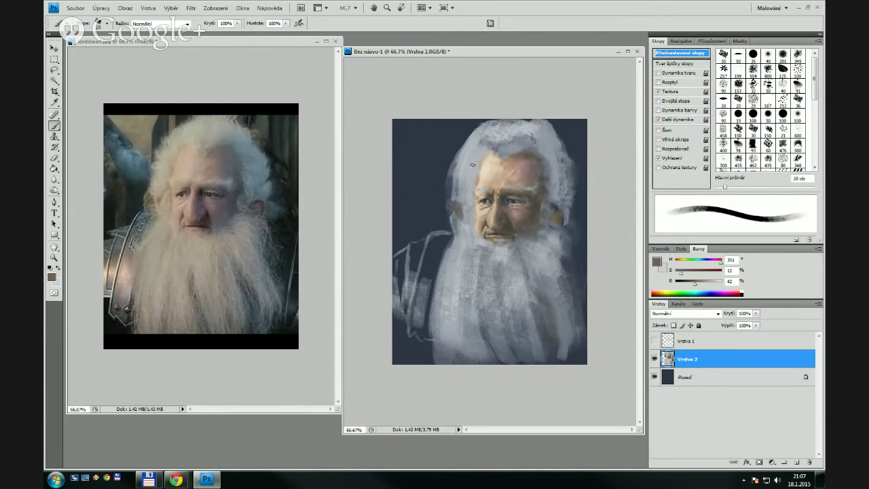
{"action": "left_click_drag", "start_coordinate": [485, 152], "coordinate": [476, 183]}
Reshape the upper outline of the hair on both sides with sampled dark background blue, using 25 px and larger brushes
{"action": "left_click", "coordinate": [457, 145], "text": "alt"}
{"action": "key", "text": "bracketright"}
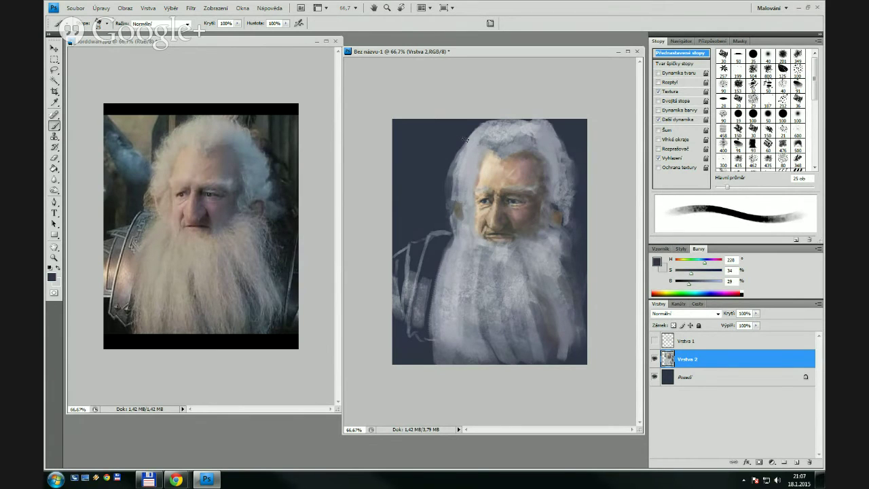
{"action": "mouse_move", "coordinate": [463, 143]}
{"action": "left_mouse_down"}
{"action": "mouse_move", "coordinate": [459, 183]}
{"action": "mouse_move", "coordinate": [462, 139]}
{"action": "mouse_move", "coordinate": [499, 130]}
{"action": "left_mouse_up"}
{"action": "key", "text": "bracketright"}
{"action": "left_click_drag", "start_coordinate": [547, 122], "coordinate": [571, 160]}
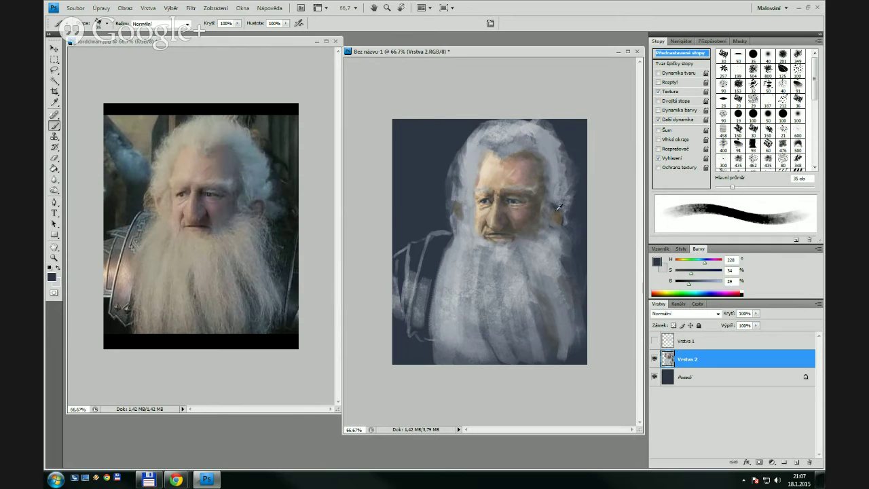
Paint the shaded-side ear with reddish brown sampled from the cheek and add dark brown shading, using a 15 px brush
{"action": "left_click", "coordinate": [528, 209], "text": "alt"}
{"action": "key", "text": "bracketleft"}
{"action": "key", "text": "bracketleft"}
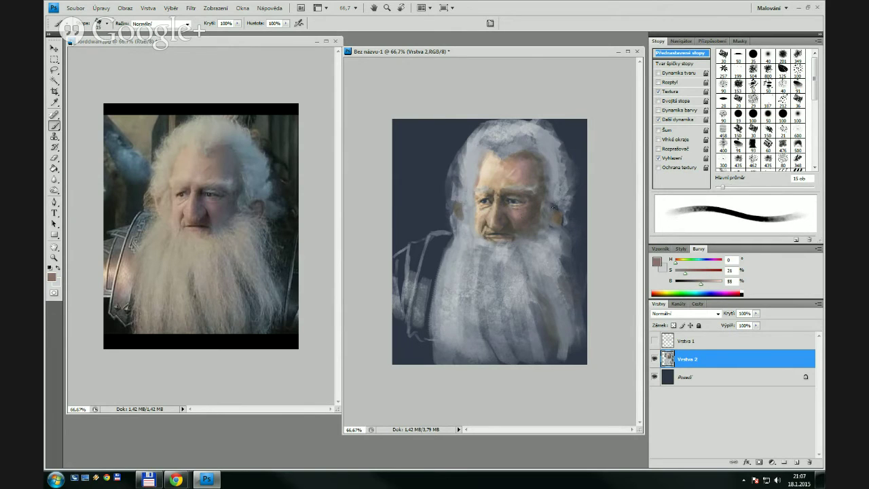
{"action": "left_click_drag", "start_coordinate": [561, 207], "coordinate": [555, 208]}
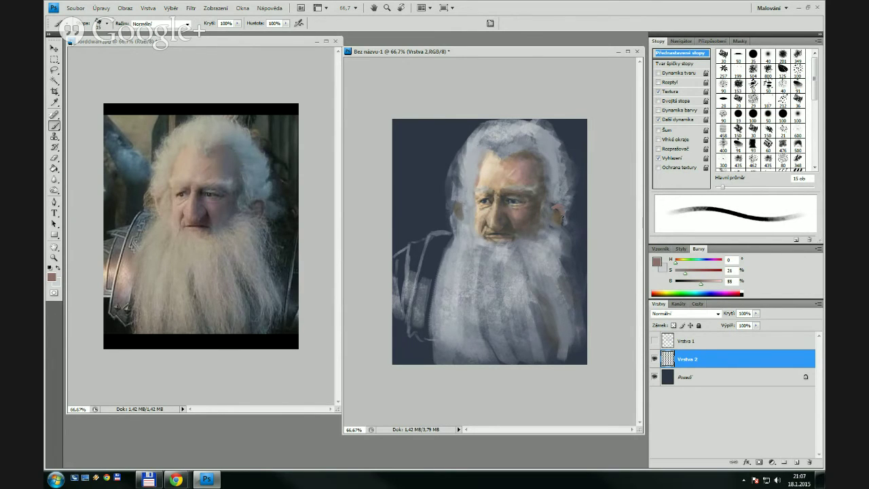
{"action": "left_click", "coordinate": [557, 208], "text": "alt"}
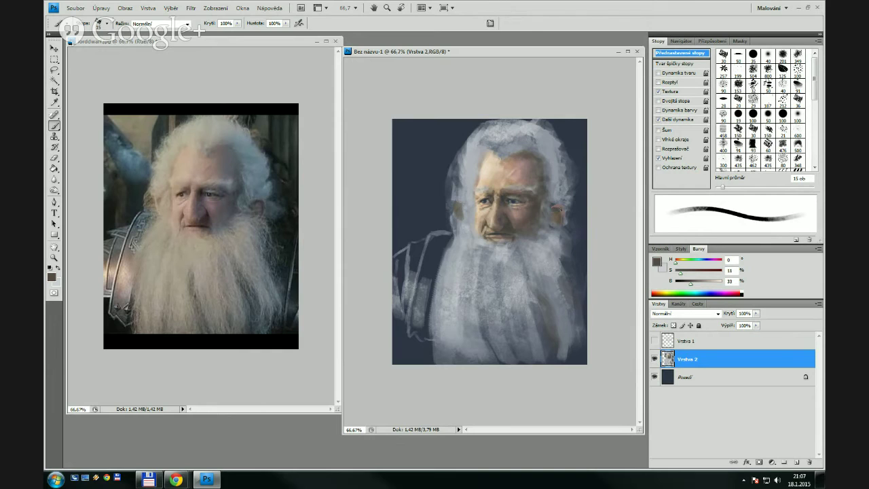
{"action": "left_click_drag", "start_coordinate": [560, 209], "coordinate": [562, 212]}
{"action": "left_click_drag", "start_coordinate": [562, 215], "coordinate": [560, 227]}
Add shadow to the hair above the shaded-side ear with sampled dark blue, using a 35 px brush
{"action": "left_click", "coordinate": [563, 199], "text": "alt"}
{"action": "key", "text": "bracketright"}
{"action": "key", "text": "bracketright"}
{"action": "key", "text": "bracketright"}
{"action": "key", "text": "bracketright"}
{"action": "left_click_drag", "start_coordinate": [562, 170], "coordinate": [558, 183]}
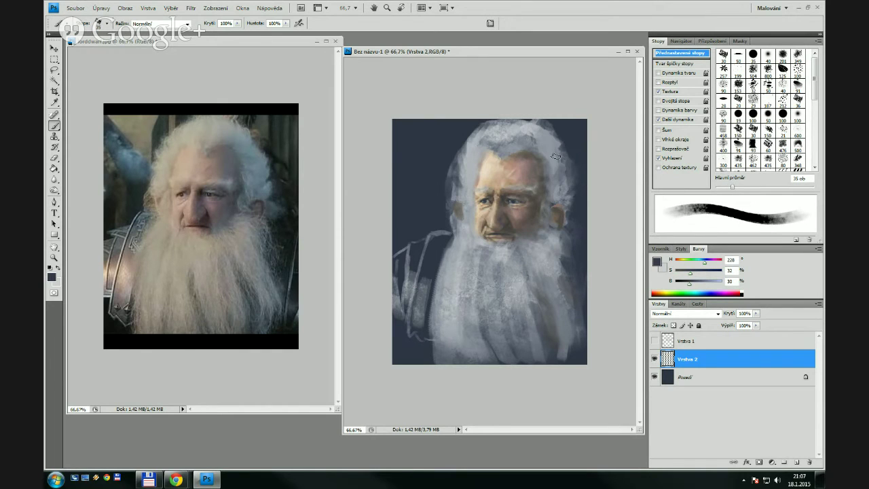
Sample the shaded hair's grey and shift the foreground colour to teal blue #517e8e
{"action": "key", "text": "bracketright"}
{"action": "left_click", "coordinate": [555, 175], "text": "alt"}
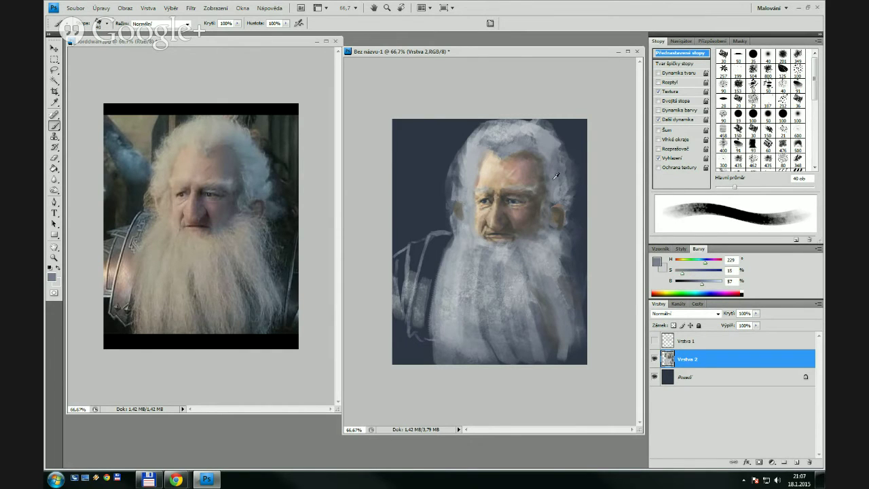
{"action": "left_click", "coordinate": [657, 262]}
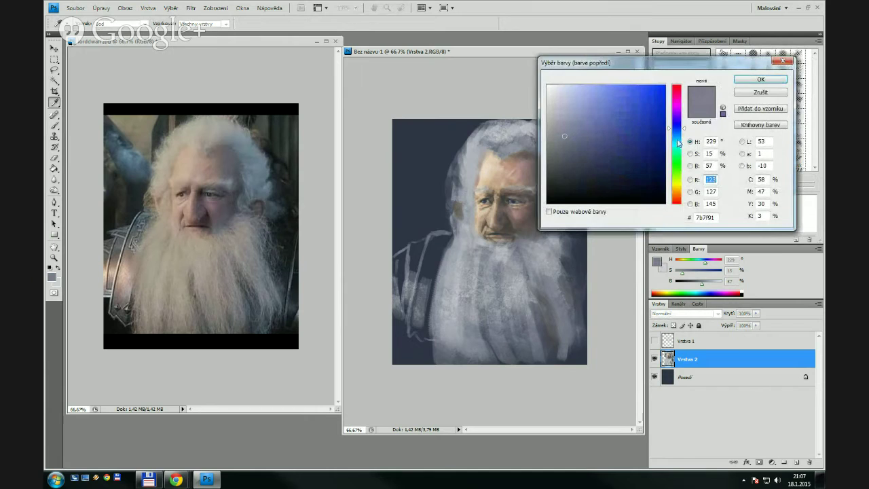
{"action": "left_click_drag", "start_coordinate": [678, 143], "coordinate": [678, 141]}
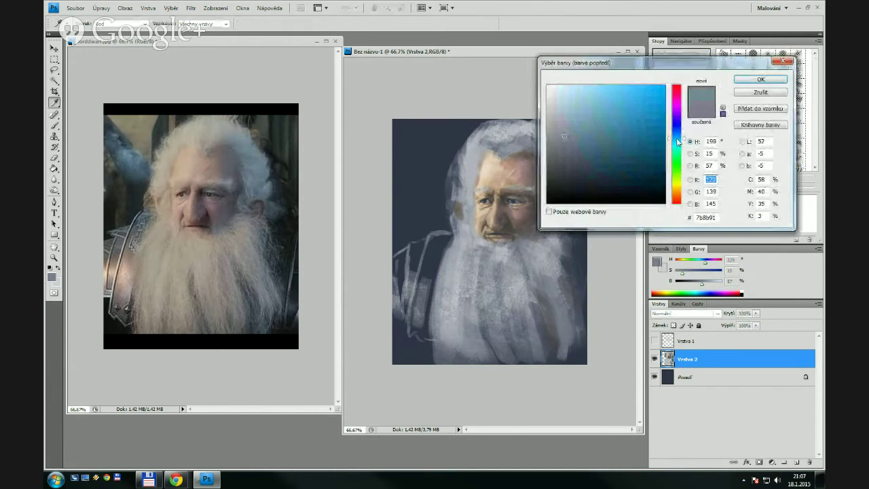
{"action": "mouse_move", "coordinate": [605, 118]}
{"action": "left_mouse_down"}
{"action": "mouse_move", "coordinate": [613, 109]}
{"action": "mouse_move", "coordinate": [608, 121]}
{"action": "mouse_move", "coordinate": [596, 111]}
{"action": "mouse_move", "coordinate": [598, 138]}
{"action": "left_mouse_up"}
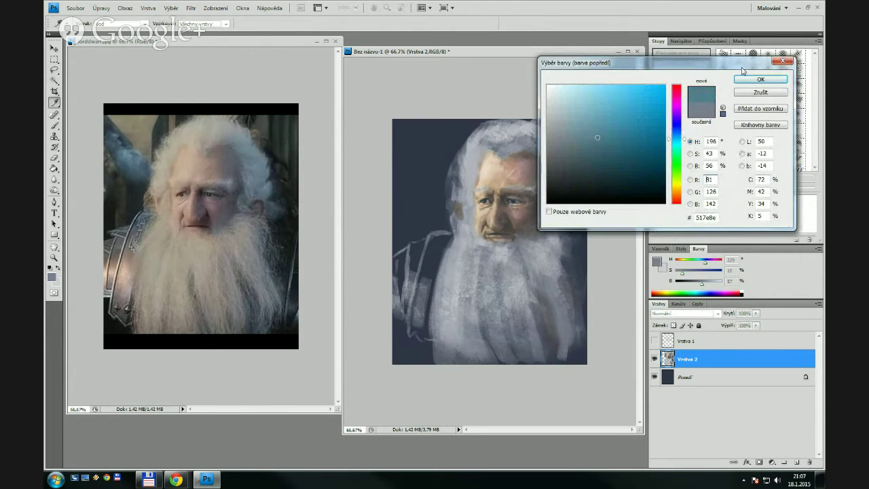
{"action": "left_click", "coordinate": [761, 79]}
Tint the shaded side of the hair with the teal blue, using 80 and 40 px brushes
{"action": "key", "text": "b"}
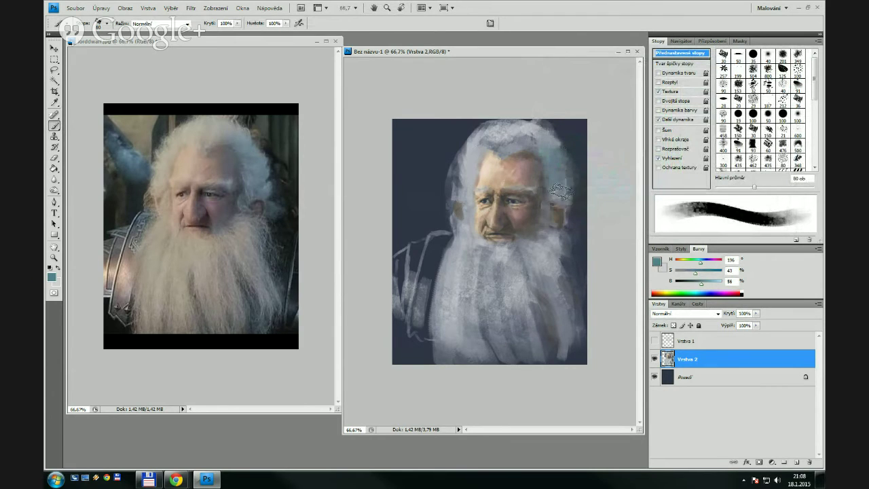
{"action": "key", "text": "bracketleft"}
{"action": "key", "text": "bracketleft"}
{"action": "key", "text": "bracketleft"}
{"action": "key", "text": "bracketleft"}
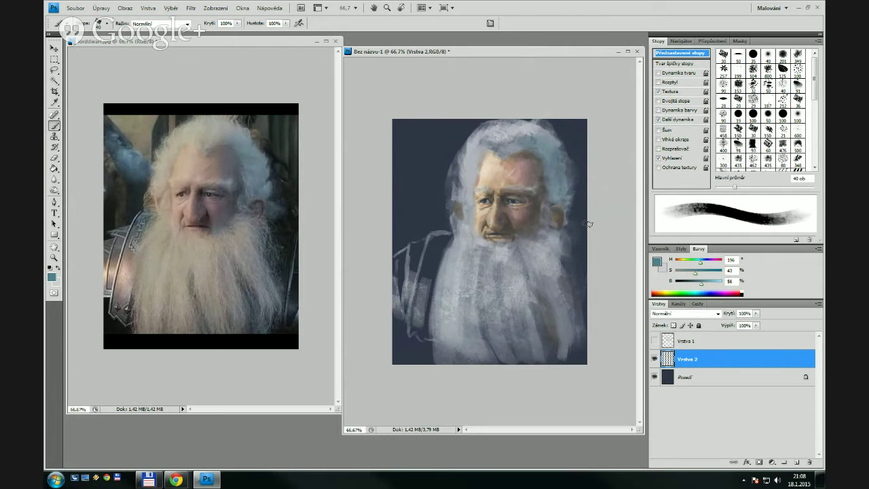
Refine the hairline above the forehead with grey sampled from the hair and beige from the forehead edge, using 30 and 25 px brushes
{"action": "left_click", "coordinate": [529, 125], "text": "alt"}
{"action": "key", "text": "bracketleft"}
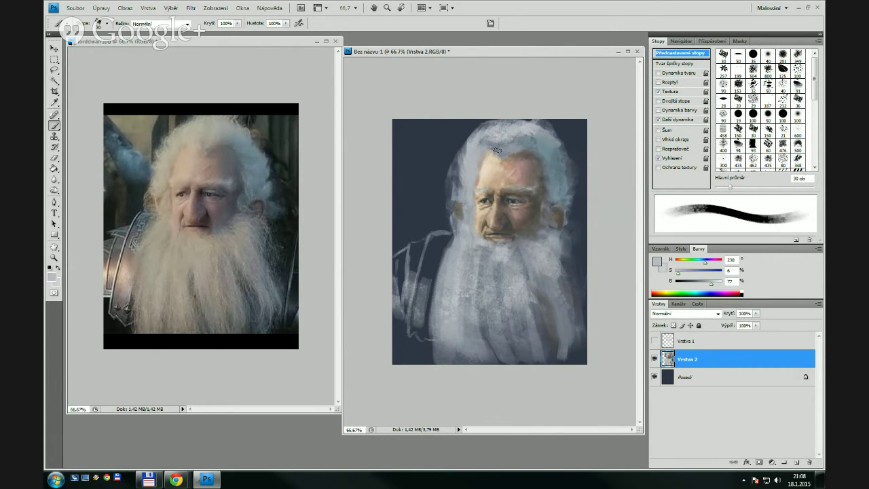
{"action": "left_click", "coordinate": [498, 149], "text": "alt"}
{"action": "key", "text": "bracketleft"}
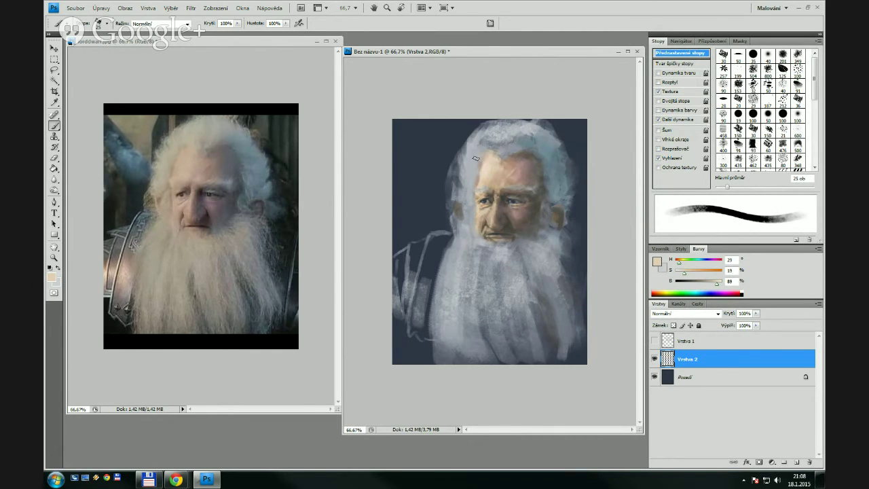
Sample the lit-side hair's grey and lighten the foreground colour to near-white with 0% saturation and 93% brightness
{"action": "left_click", "coordinate": [478, 158], "text": "alt"}
{"action": "left_click", "coordinate": [657, 261]}
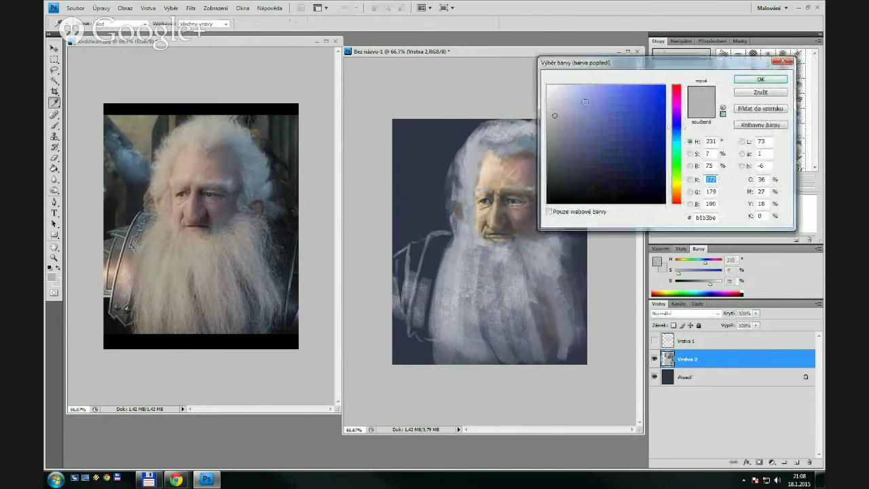
{"action": "left_click", "coordinate": [549, 93]}
{"action": "left_click", "coordinate": [740, 81]}
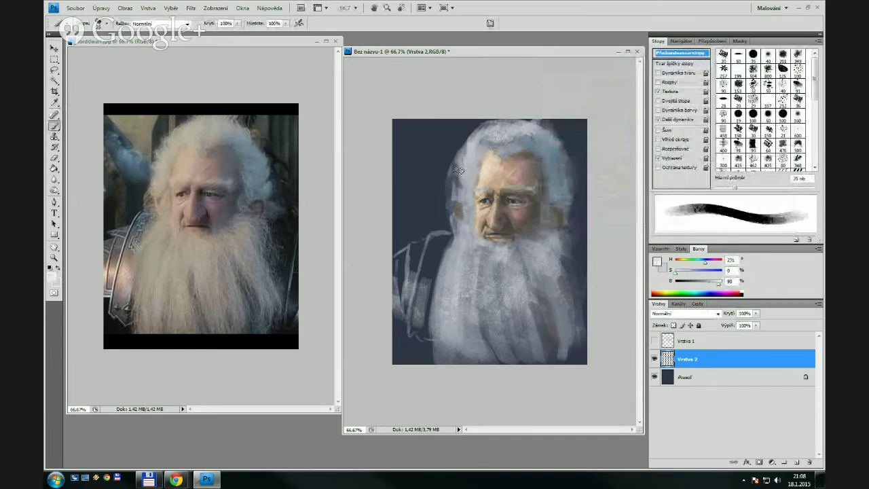
Brighten the lit-side hair and the locks above the forehead with near-white strokes, using 40 and 20 px brushes
{"action": "key", "text": "bracketright"}
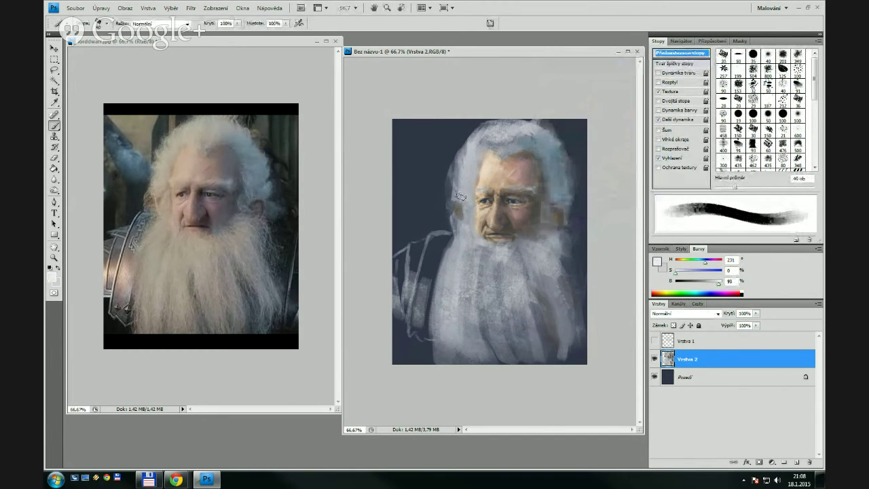
{"action": "left_click_drag", "start_coordinate": [461, 197], "coordinate": [461, 221]}
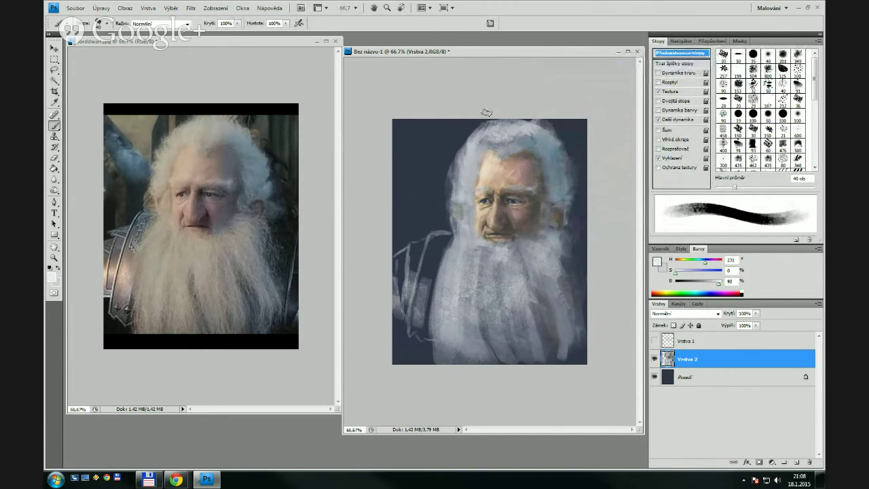
{"action": "left_click_drag", "start_coordinate": [478, 140], "coordinate": [506, 146]}
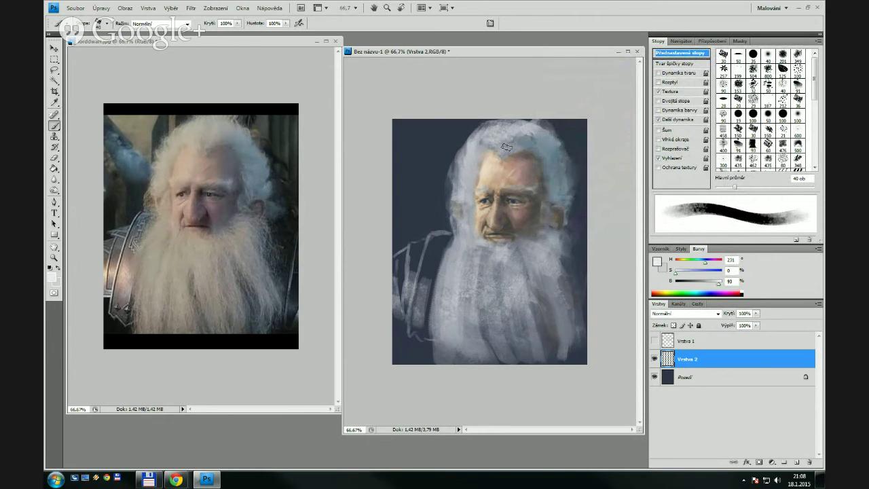
{"action": "key", "text": "bracketleft"}
{"action": "key", "text": "bracketleft"}
{"action": "key", "text": "bracketleft"}
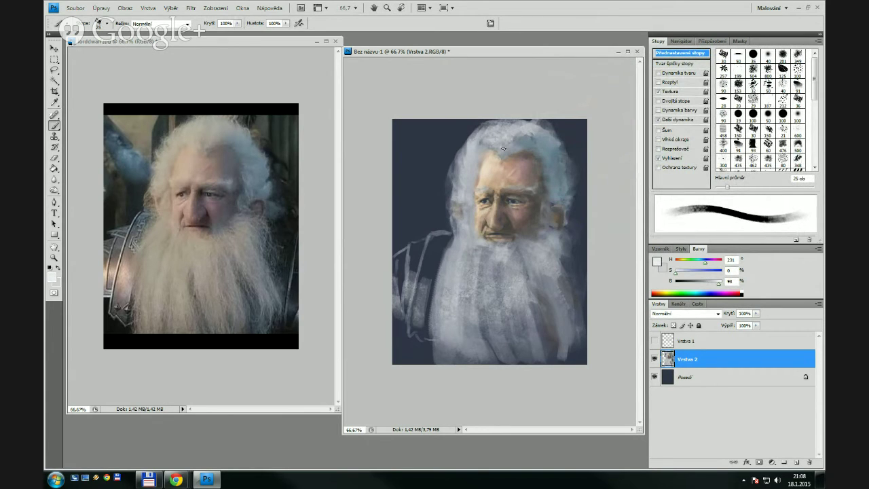
{"action": "key", "text": "bracketleft"}
{"action": "mouse_move", "coordinate": [513, 141]}
{"action": "left_mouse_down"}
{"action": "mouse_move", "coordinate": [534, 133]}
{"action": "mouse_move", "coordinate": [513, 142]}
{"action": "mouse_move", "coordinate": [544, 140]}
{"action": "mouse_move", "coordinate": [528, 146]}
{"action": "mouse_move", "coordinate": [512, 122]}
{"action": "mouse_move", "coordinate": [485, 132]}
{"action": "mouse_move", "coordinate": [519, 139]}
{"action": "mouse_move", "coordinate": [510, 147]}
{"action": "mouse_move", "coordinate": [508, 124]}
{"action": "mouse_move", "coordinate": [521, 134]}
{"action": "mouse_move", "coordinate": [506, 141]}
{"action": "mouse_move", "coordinate": [497, 135]}
{"action": "mouse_move", "coordinate": [497, 146]}
{"action": "mouse_move", "coordinate": [533, 136]}
{"action": "mouse_move", "coordinate": [508, 129]}
{"action": "mouse_move", "coordinate": [503, 145]}
{"action": "mouse_move", "coordinate": [499, 138]}
{"action": "mouse_move", "coordinate": [505, 149]}
{"action": "mouse_move", "coordinate": [499, 148]}
{"action": "mouse_move", "coordinate": [481, 140]}
{"action": "mouse_move", "coordinate": [486, 127]}
{"action": "mouse_move", "coordinate": [498, 151]}
{"action": "left_mouse_up"}
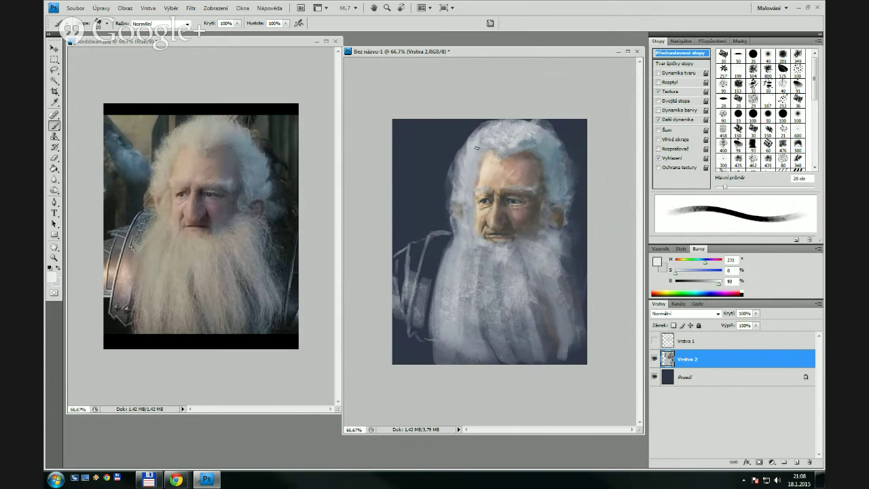
Highlight both eyebrows with short near-white strokes, using a 15 px brush
{"action": "key", "text": "bracketleft"}
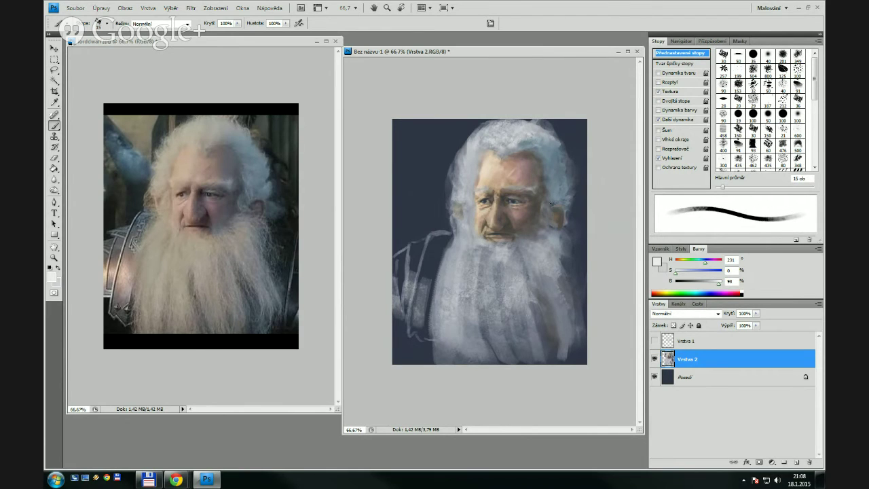
{"action": "left_click_drag", "start_coordinate": [538, 193], "coordinate": [537, 188]}
{"action": "left_click_drag", "start_coordinate": [481, 188], "coordinate": [486, 190]}
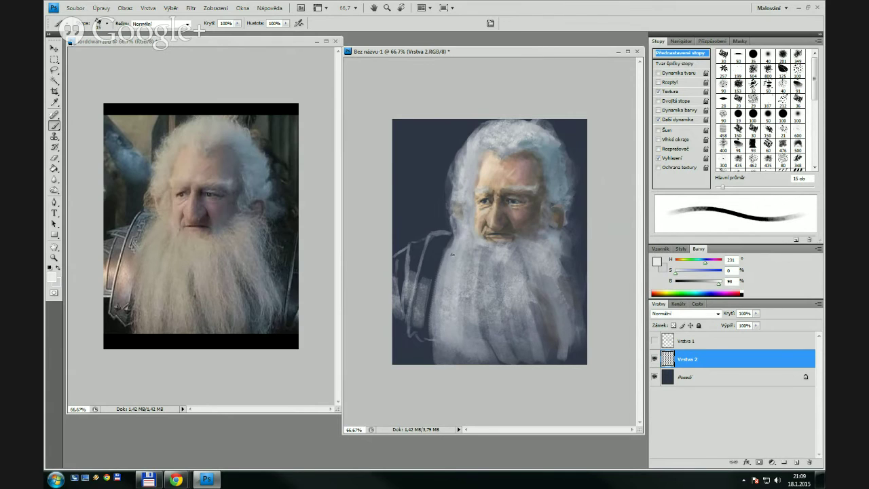
Paint near-white strands down the lit side and centre of the beard, using 35 and 25 px brushes
{"action": "key", "text": "bracketright"}
{"action": "key", "text": "bracketright"}
{"action": "key", "text": "bracketright"}
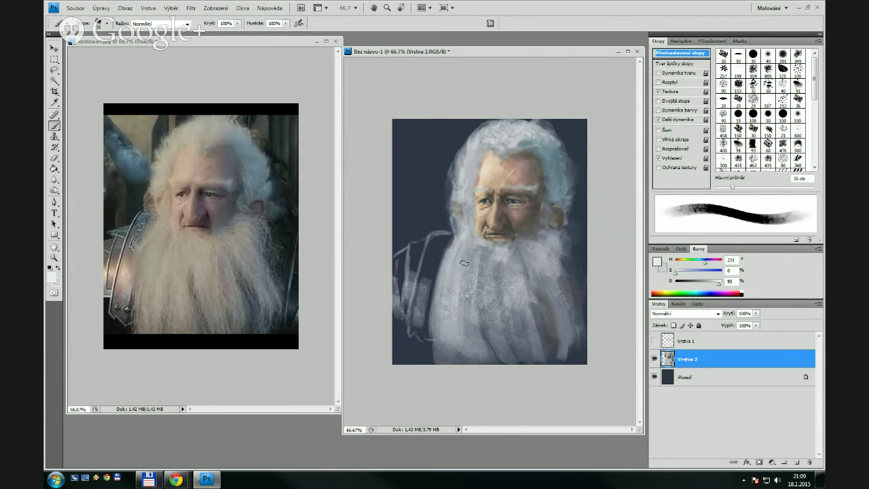
{"action": "key", "text": "bracketleft"}
{"action": "key", "text": "bracketleft"}
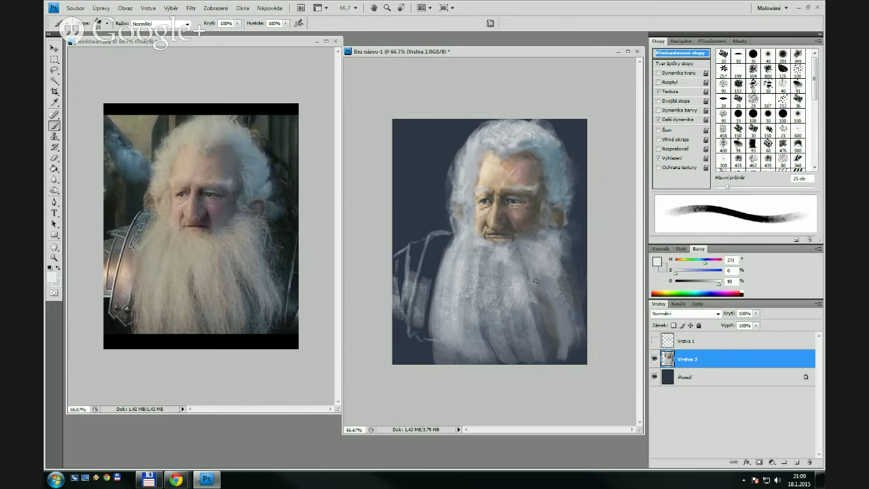
{"action": "left_click_drag", "start_coordinate": [484, 325], "coordinate": [494, 351]}
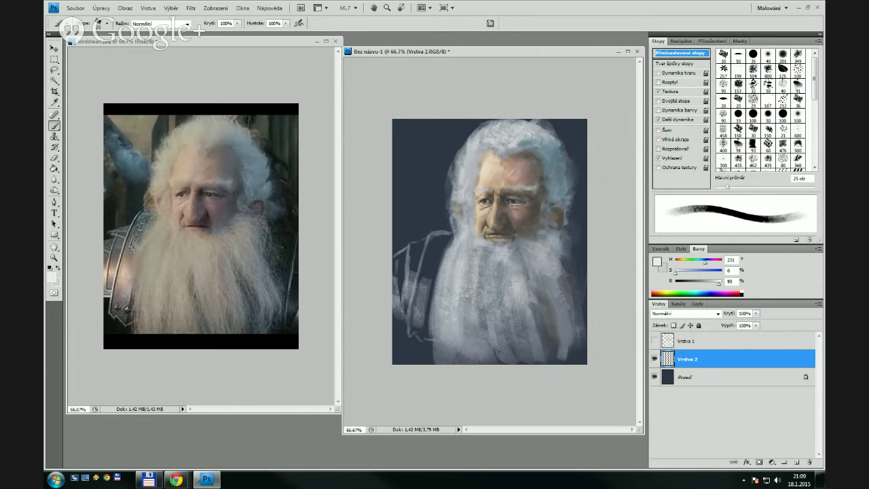
{"action": "left_click_drag", "start_coordinate": [490, 293], "coordinate": [495, 326]}
Add near-white strands to the lower beard between its centre and the shaded side, varying the brush size
{"action": "key", "text": "bracketleft"}
{"action": "key", "text": "bracketleft"}
{"action": "key", "text": "bracketleft"}
{"action": "key", "text": "bracketright"}
{"action": "key", "text": "bracketright"}
{"action": "left_click_drag", "start_coordinate": [532, 303], "coordinate": [542, 341]}
{"action": "key", "text": "bracketright"}
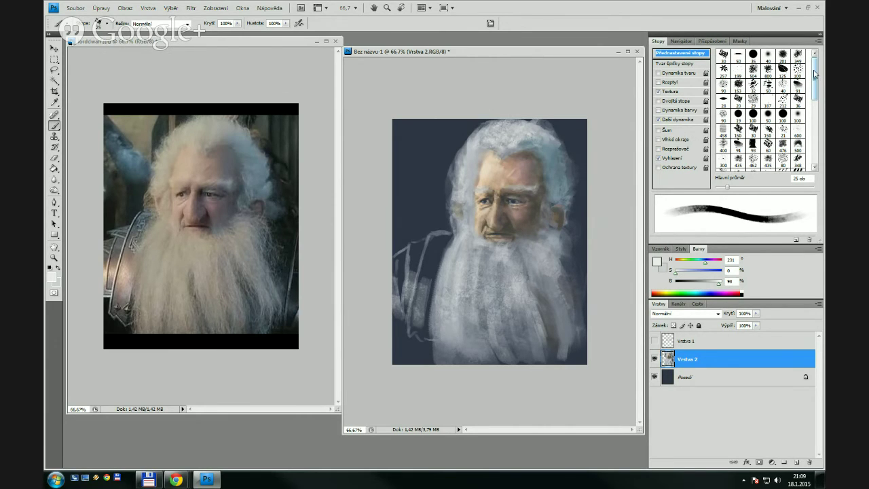
Paint thin near-white strands along the shaded side of the beard with 10 and 20 px brushes, undoing and redoing one stroke
{"action": "mouse_move", "coordinate": [817, 76]}
{"action": "left_mouse_down"}
{"action": "mouse_move", "coordinate": [815, 133]}
{"action": "mouse_move", "coordinate": [817, 54]}
{"action": "left_mouse_up"}
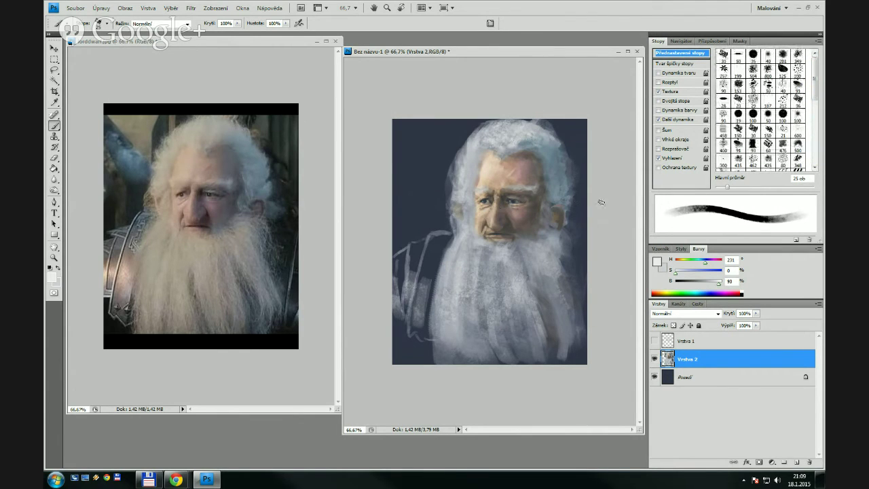
{"action": "key", "text": "bracketleft"}
{"action": "key", "text": "bracketleft"}
{"action": "key", "text": "bracketleft"}
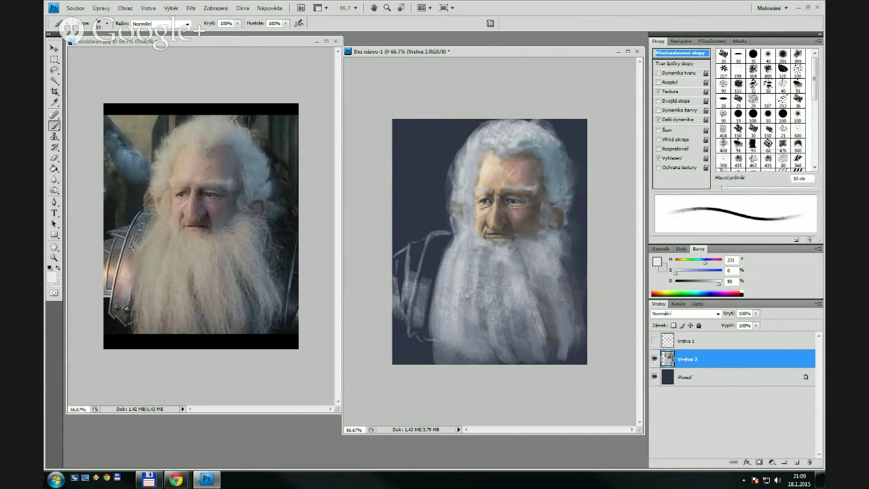
{"action": "key", "text": "bracketright"}
{"action": "key", "text": "bracketright"}
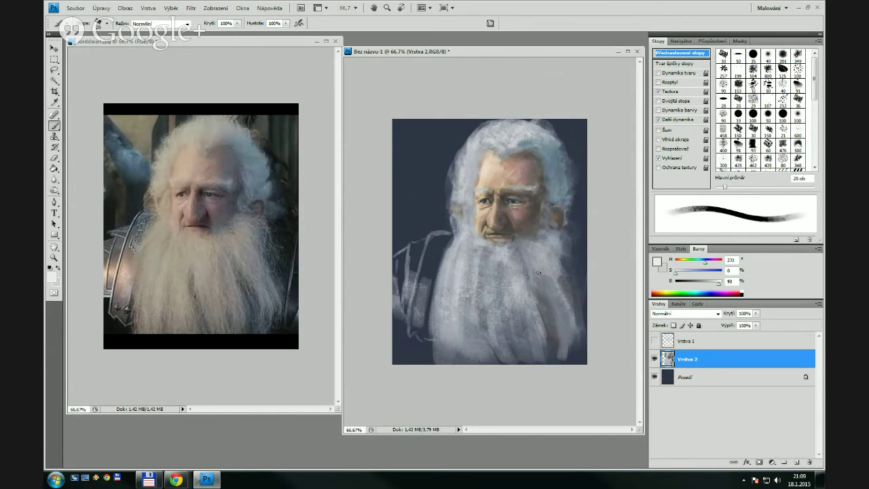
{"action": "left_click_drag", "start_coordinate": [563, 318], "coordinate": [567, 340]}
{"action": "key", "text": "ctrl+z"}
{"action": "left_click_drag", "start_coordinate": [554, 310], "coordinate": [561, 330]}
{"action": "left_click_drag", "start_coordinate": [541, 288], "coordinate": [544, 323]}
Add near-white and sampled blue-grey locks to the shaded-side hair around the ear, using 30 and 25 px brushes
{"action": "key", "text": "bracketright"}
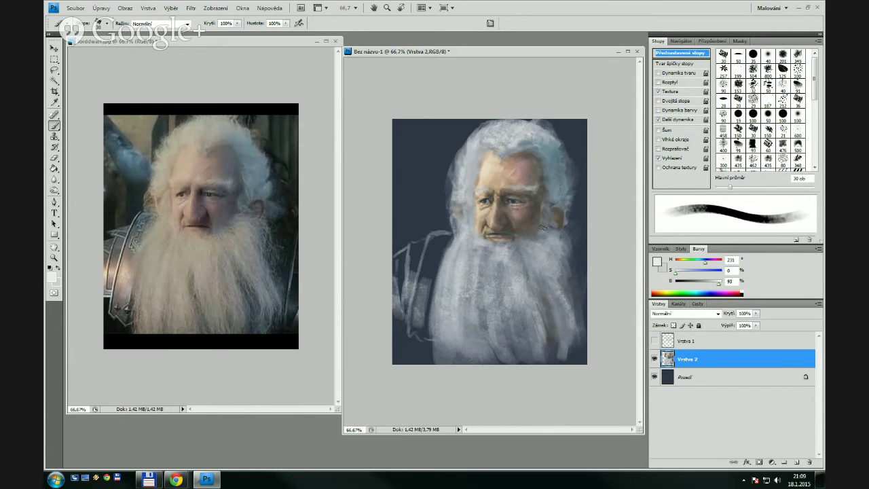
{"action": "key", "text": "bracketleft"}
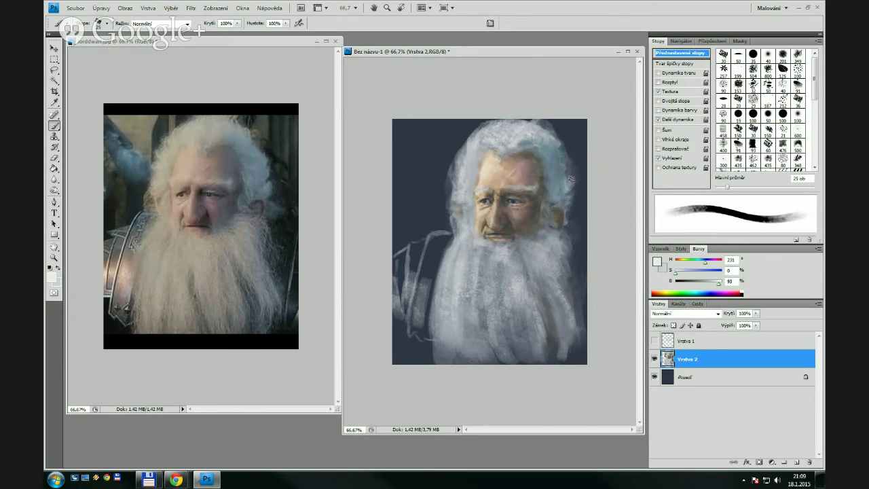
{"action": "left_click", "coordinate": [560, 190], "text": "alt"}
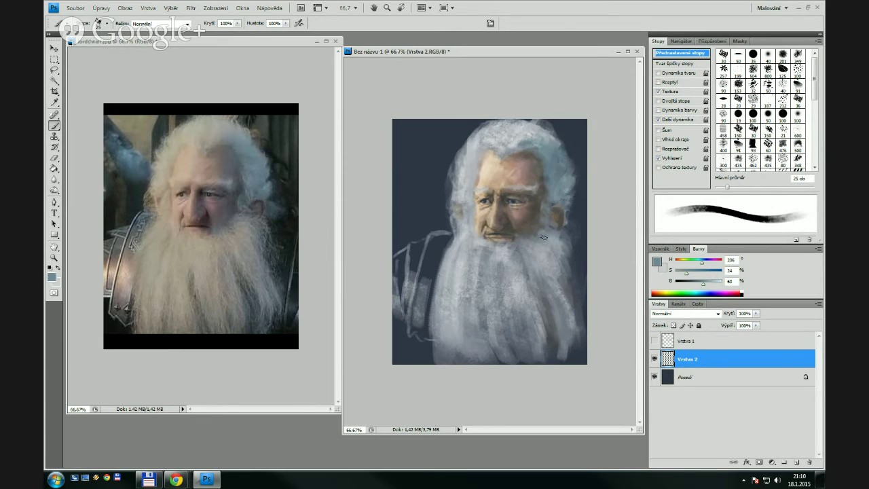
Blend the upper beard beside the shaded-side jaw with sampled light and dark greys, reducing the brush to 20 and 10 px
{"action": "left_click", "coordinate": [535, 240], "text": "alt"}
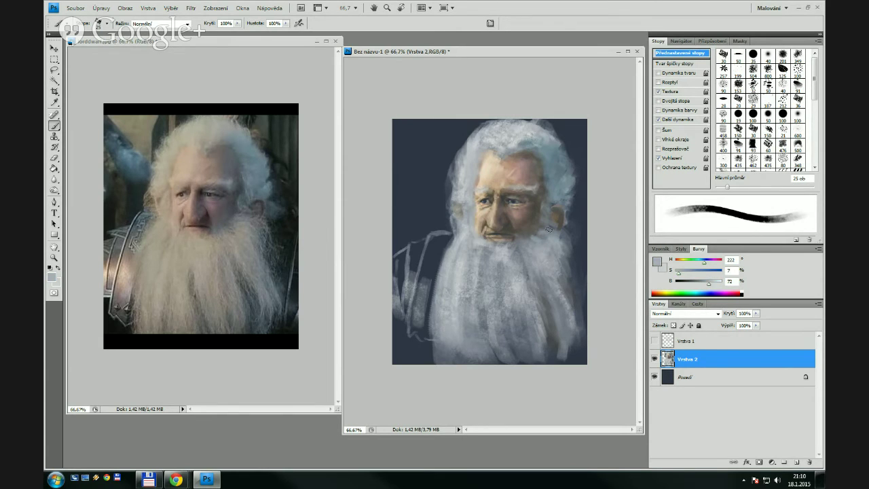
{"action": "left_click", "coordinate": [571, 239], "text": "alt"}
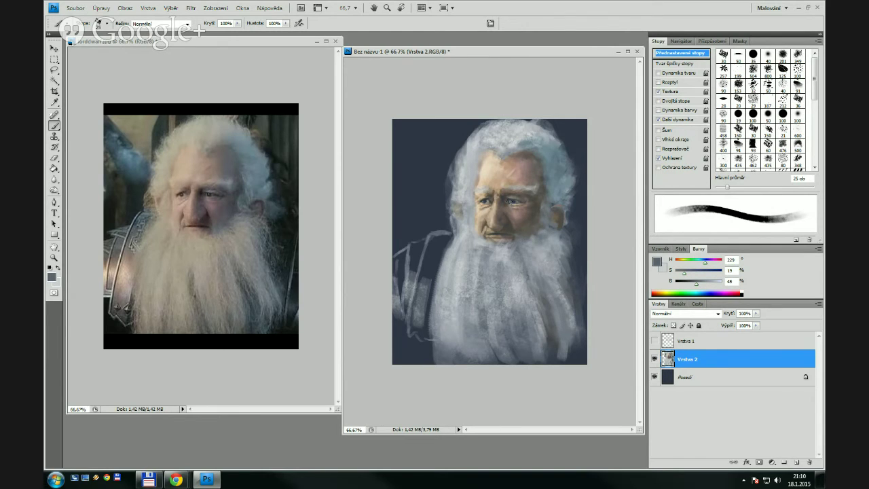
{"action": "key", "text": "bracketleft"}
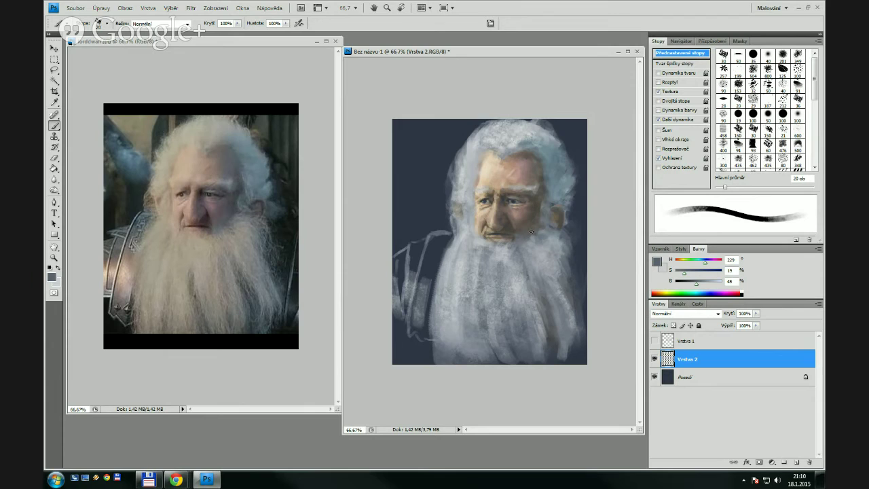
{"action": "key", "text": "bracketleft"}
{"action": "key", "text": "bracketleft"}
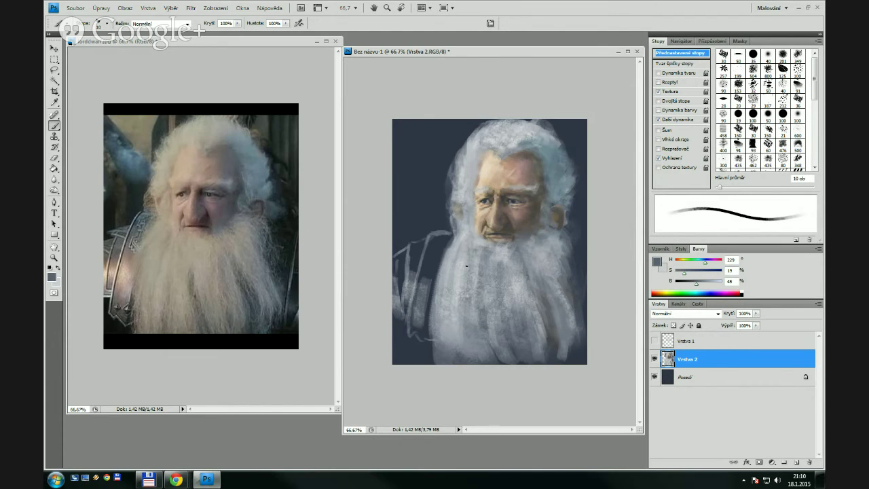
Shade the gaps between the lower beard strands with long dark grey strokes, using a 30 px brush
{"action": "key", "text": "bracketright"}
{"action": "key", "text": "bracketright"}
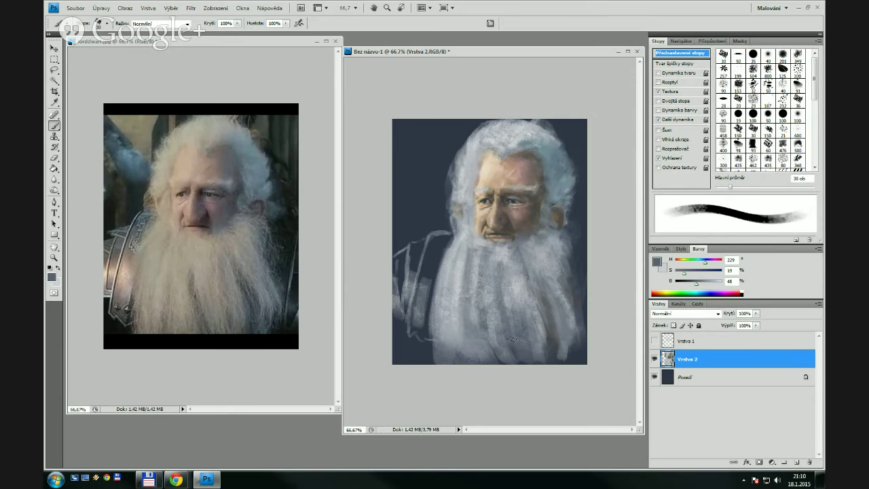
{"action": "left_click_drag", "start_coordinate": [556, 319], "coordinate": [553, 345]}
{"action": "left_click_drag", "start_coordinate": [533, 303], "coordinate": [542, 335]}
{"action": "left_click_drag", "start_coordinate": [489, 308], "coordinate": [503, 347]}
Deepen the beard's finer shadows, mainly on the shaded side, with dark grey strokes from 20 and 15 px brushes
{"action": "key", "text": "bracketleft"}
{"action": "key", "text": "bracketleft"}
{"action": "key", "text": "bracketleft"}
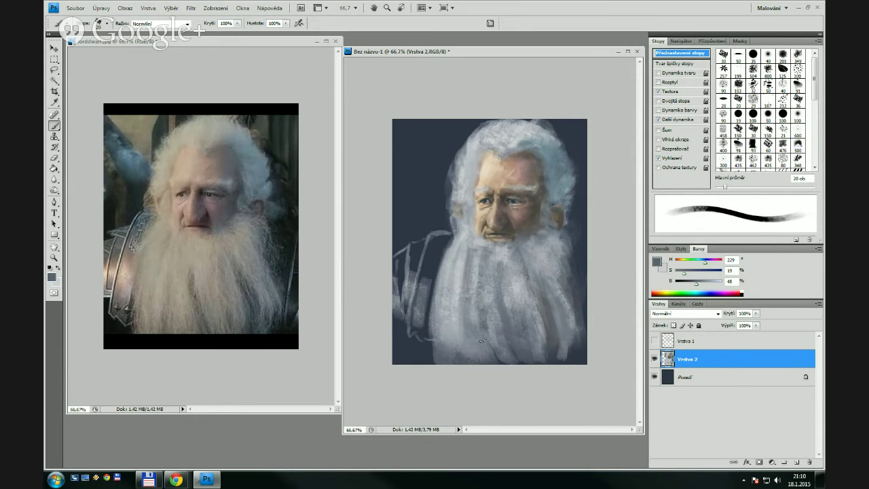
{"action": "key", "text": "bracketleft"}
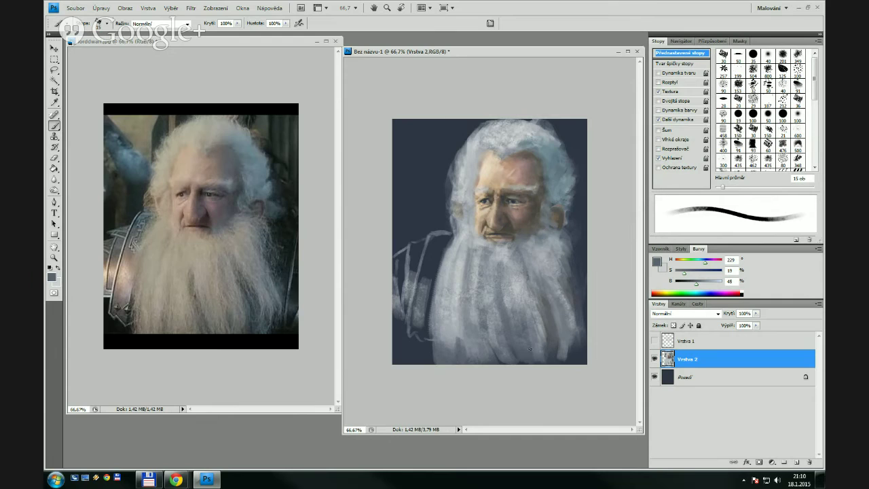
{"action": "mouse_move", "coordinate": [560, 295]}
{"action": "left_mouse_down"}
{"action": "mouse_move", "coordinate": [566, 339]}
{"action": "mouse_move", "coordinate": [562, 323]}
{"action": "left_mouse_up"}
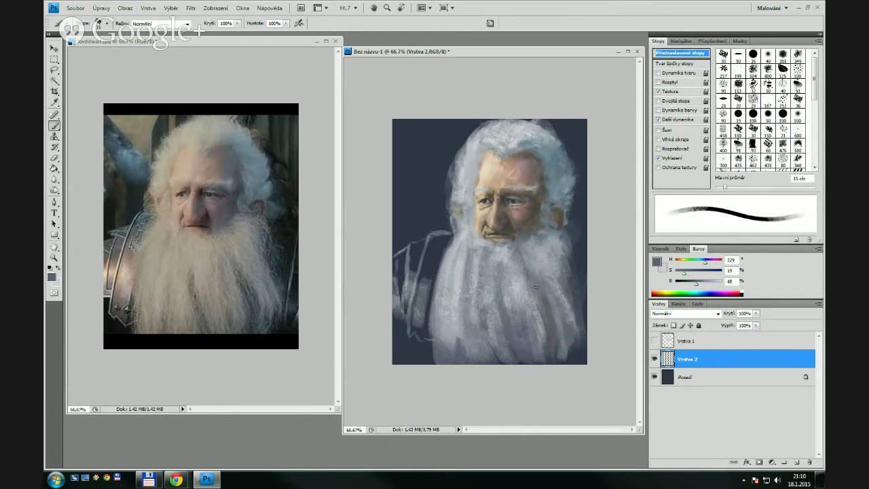
{"action": "left_click_drag", "start_coordinate": [564, 293], "coordinate": [558, 255]}
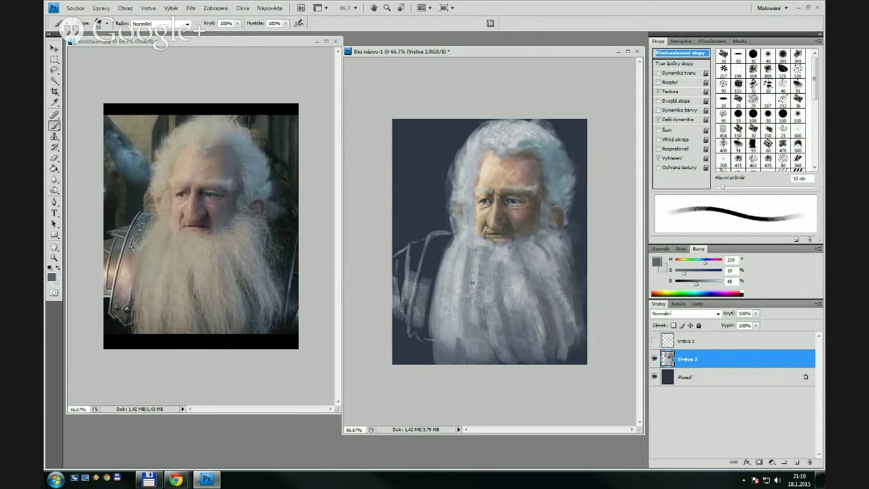
Sample light grey from the lit-side hair and paint strands along the beard's lit-side edge, using 15 and 25 px brushes
{"action": "left_click", "coordinate": [466, 173], "text": "alt"}
{"action": "key", "text": "bracketleft"}
{"action": "key", "text": "bracketleft"}
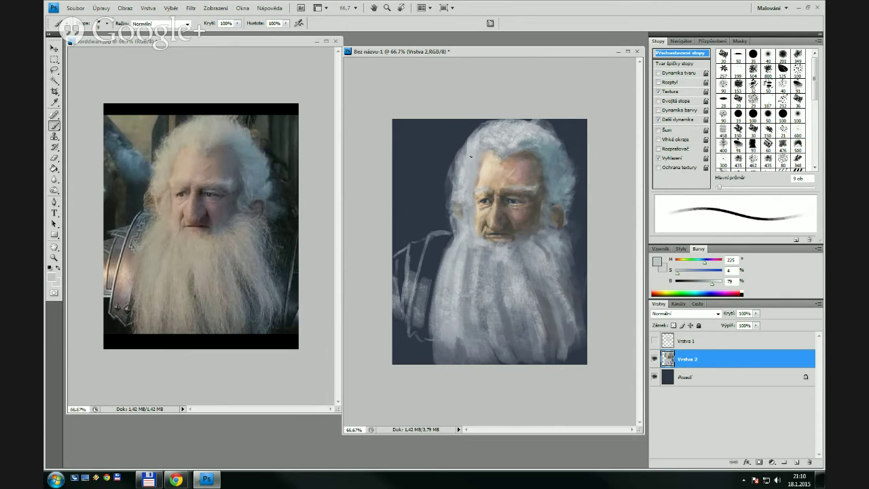
{"action": "key", "text": "bracketright"}
{"action": "key", "text": "bracketright"}
{"action": "key", "text": "bracketright"}
{"action": "key", "text": "bracketright"}
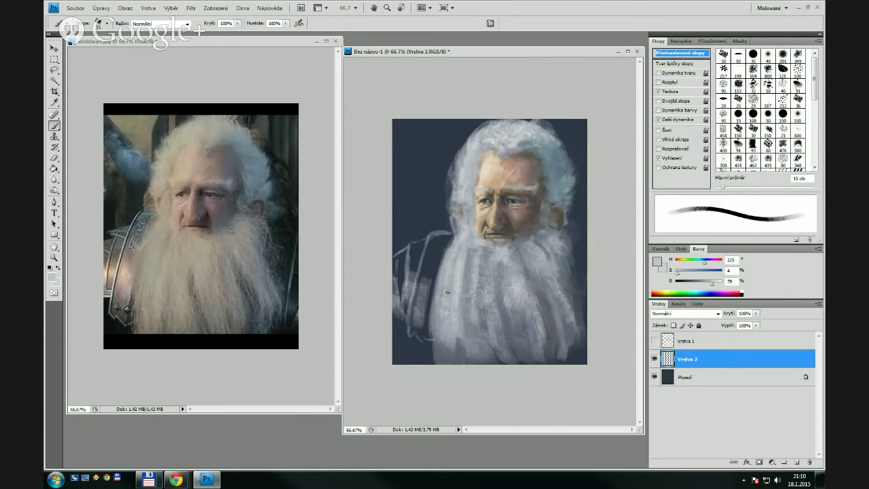
{"action": "left_click_drag", "start_coordinate": [445, 258], "coordinate": [442, 298]}
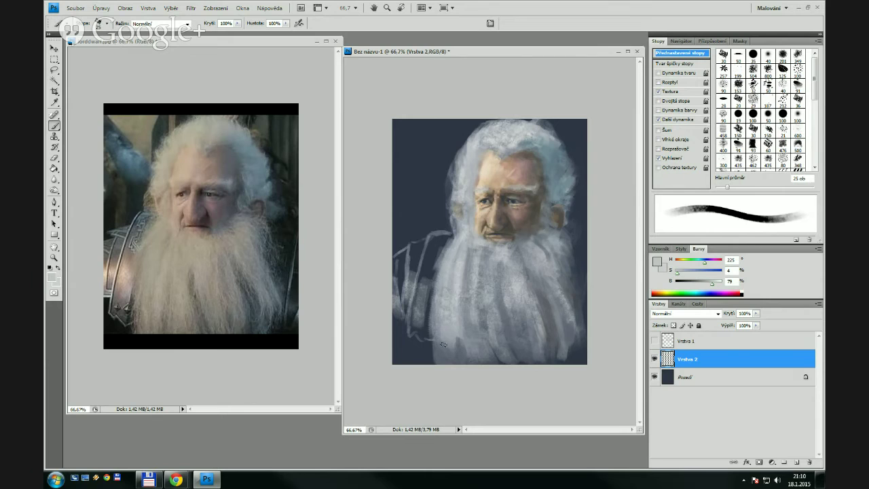
Paint light grey strands across the lower tips of the beard, using 20 and 15 px brushes
{"action": "key", "text": "bracketleft"}
{"action": "key", "text": "bracketleft"}
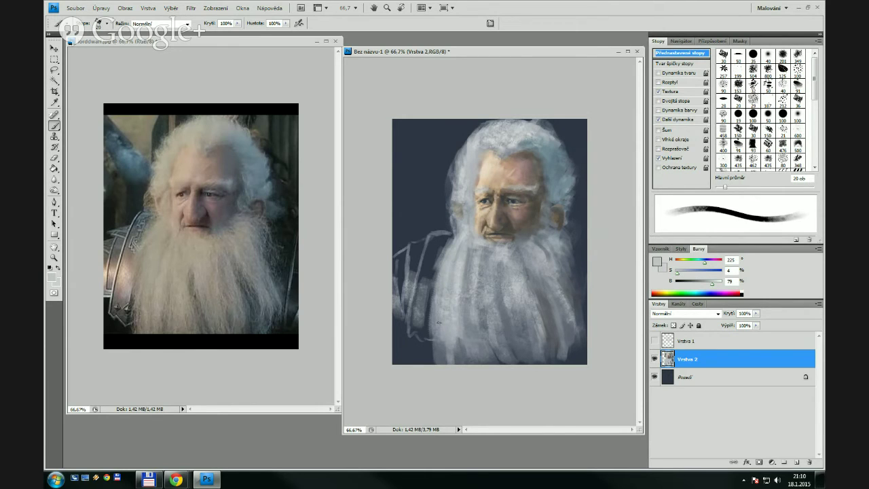
{"action": "mouse_move", "coordinate": [485, 325]}
{"action": "left_mouse_down"}
{"action": "mouse_move", "coordinate": [496, 359]}
{"action": "mouse_move", "coordinate": [494, 298]}
{"action": "mouse_move", "coordinate": [509, 347]}
{"action": "left_mouse_up"}
{"action": "key", "text": "bracketright"}
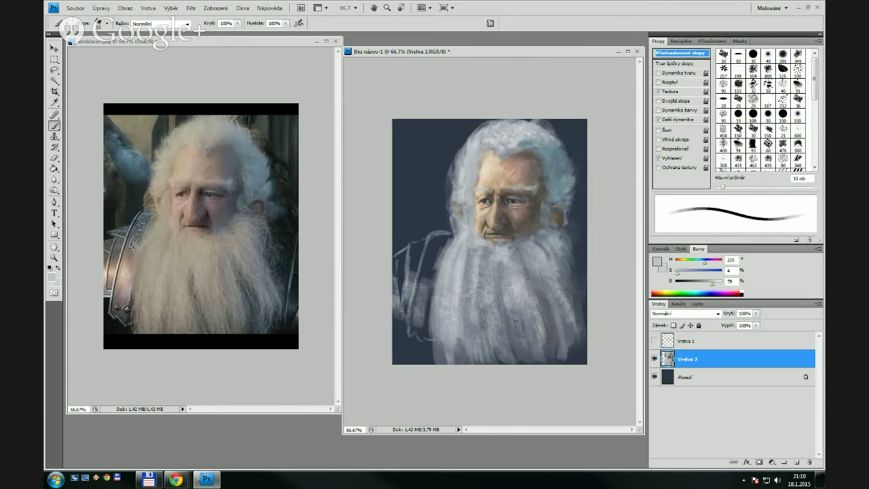
Paint light grey strands over the lower beard and its shaded-side edge, using 40 and 25 px brushes
{"action": "key", "text": "bracketright"}
{"action": "left_click_drag", "start_coordinate": [518, 320], "coordinate": [523, 359]}
{"action": "left_click_drag", "start_coordinate": [534, 317], "coordinate": [543, 356]}
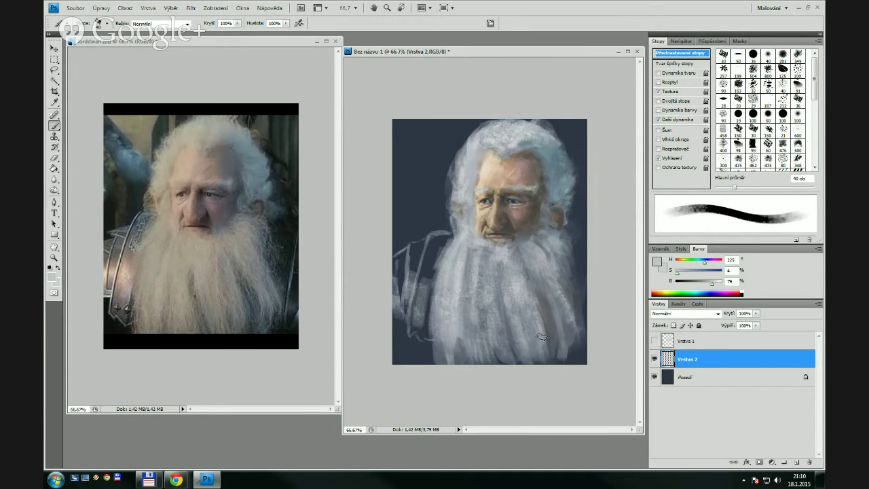
{"action": "key", "text": "bracketleft"}
{"action": "mouse_move", "coordinate": [544, 301]}
{"action": "left_mouse_down"}
{"action": "mouse_move", "coordinate": [561, 342]}
{"action": "mouse_move", "coordinate": [569, 333]}
{"action": "left_mouse_up"}
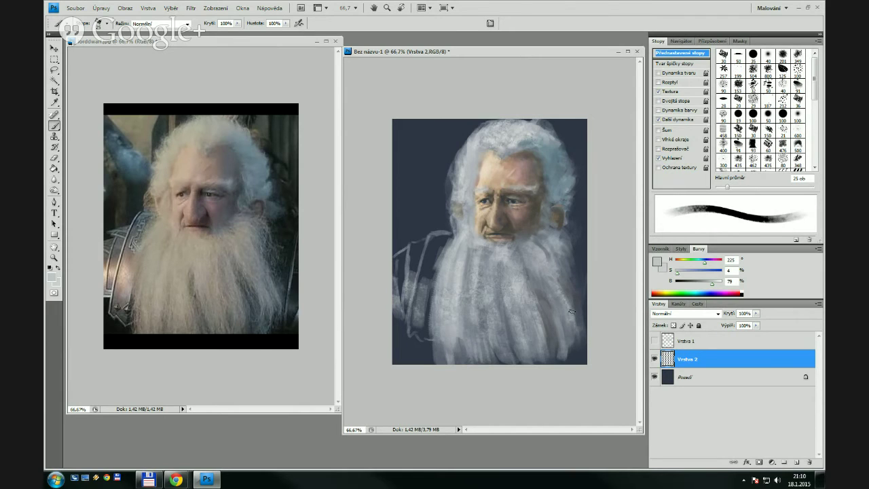
Try painting the skin tone sampled from the forehead onto the shoulder armour with a 7 px brush
{"action": "key", "text": "bracketleft"}
{"action": "key", "text": "bracketleft"}
{"action": "key", "text": "bracketleft"}
{"action": "key", "text": "bracketleft"}
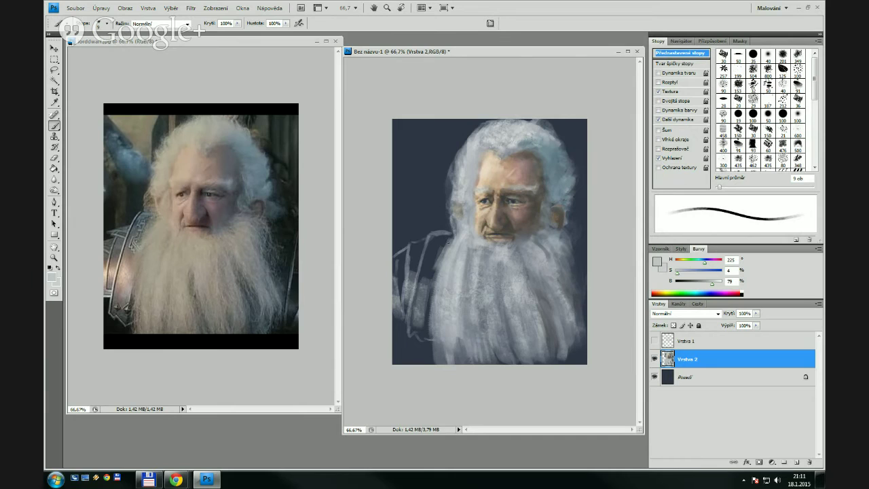
{"action": "key", "text": "bracketleft"}
{"action": "key", "text": "bracketleft"}
{"action": "key", "text": "bracketleft"}
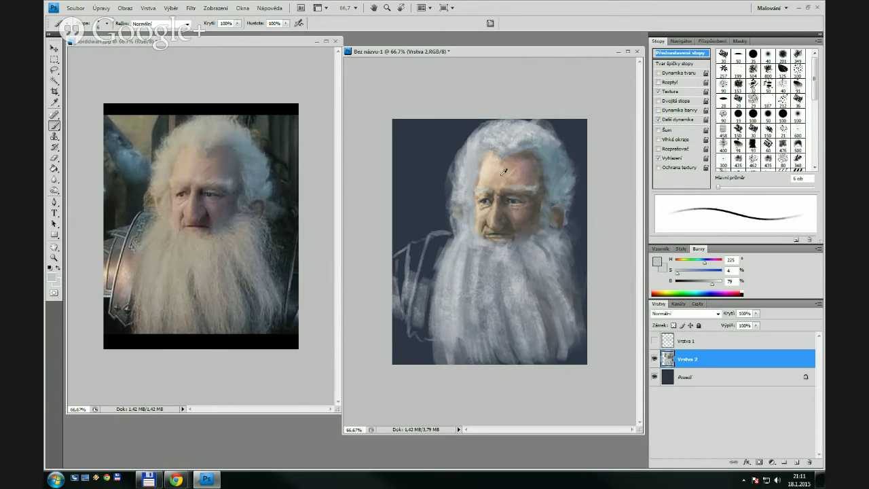
{"action": "left_click", "coordinate": [503, 171], "text": "alt"}
{"action": "key", "text": "bracketleft"}
{"action": "key", "text": "bracketleft"}
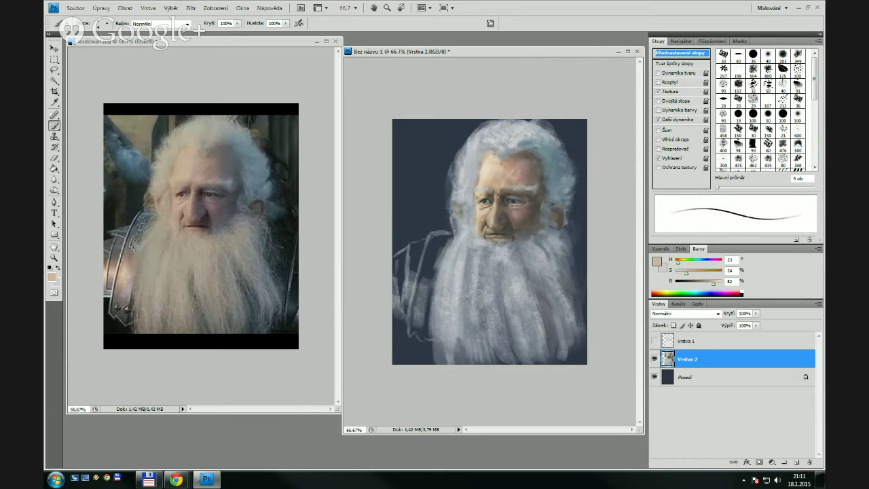
{"action": "key", "text": "bracketright"}
{"action": "key", "text": "bracketright"}
{"action": "key", "text": "bracketright"}
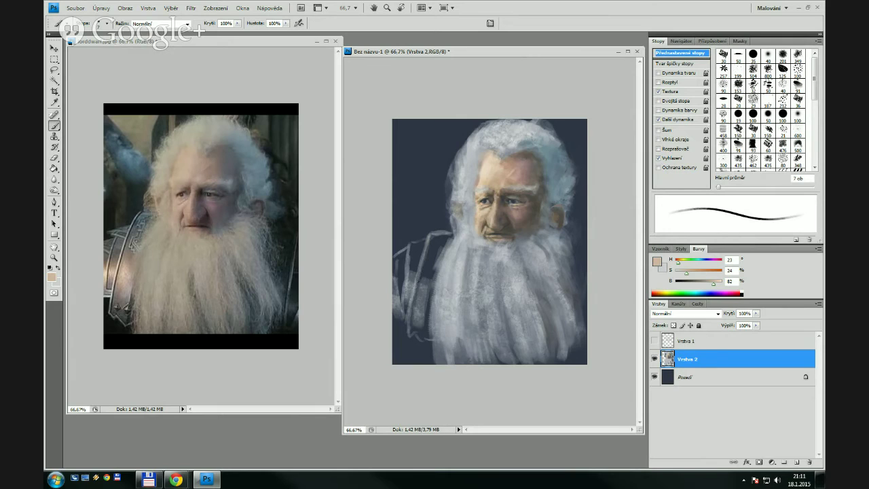
{"action": "left_click_drag", "start_coordinate": [420, 269], "coordinate": [412, 314]}
{"action": "key", "text": "bracketright"}
{"action": "key", "text": "ctrl+alt+z"}
{"action": "key", "text": "ctrl+alt+z"}
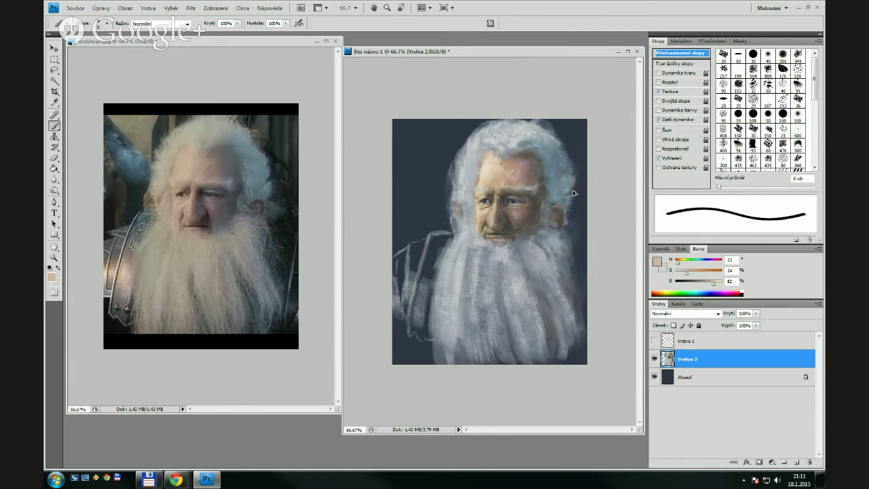
Enlarge the brush to 45 px and set the foreground colour to a warm brown, #ac7345
{"action": "key", "text": "bracketright"}
{"action": "key", "text": "bracketright"}
{"action": "key", "text": "bracketright"}
{"action": "key", "text": "bracketright"}
{"action": "key", "text": "bracketright"}
{"action": "left_click", "coordinate": [658, 263]}
{"action": "left_click_drag", "start_coordinate": [677, 192], "coordinate": [676, 194]}
{"action": "mouse_move", "coordinate": [603, 116]}
{"action": "left_mouse_down"}
{"action": "mouse_move", "coordinate": [605, 130]}
{"action": "mouse_move", "coordinate": [624, 107]}
{"action": "mouse_move", "coordinate": [630, 117]}
{"action": "left_mouse_up"}
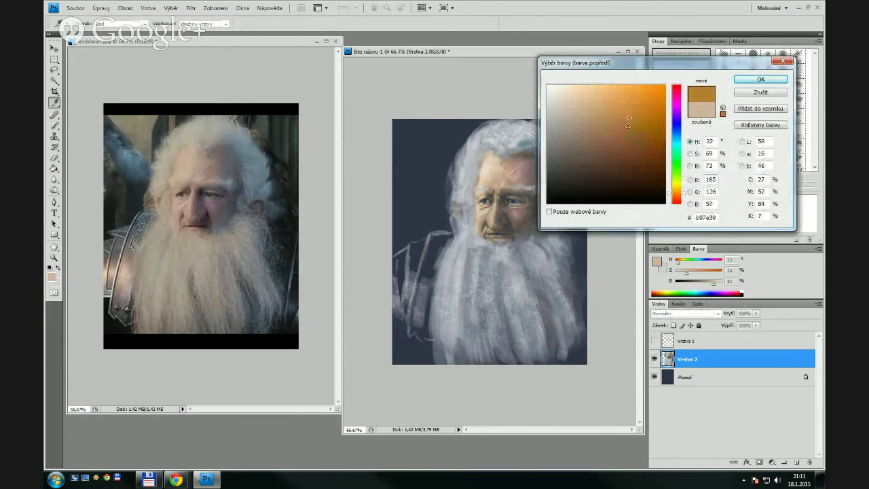
{"action": "mouse_move", "coordinate": [680, 194]}
{"action": "left_mouse_down"}
{"action": "mouse_move", "coordinate": [680, 186]}
{"action": "mouse_move", "coordinate": [679, 195]}
{"action": "left_mouse_up"}
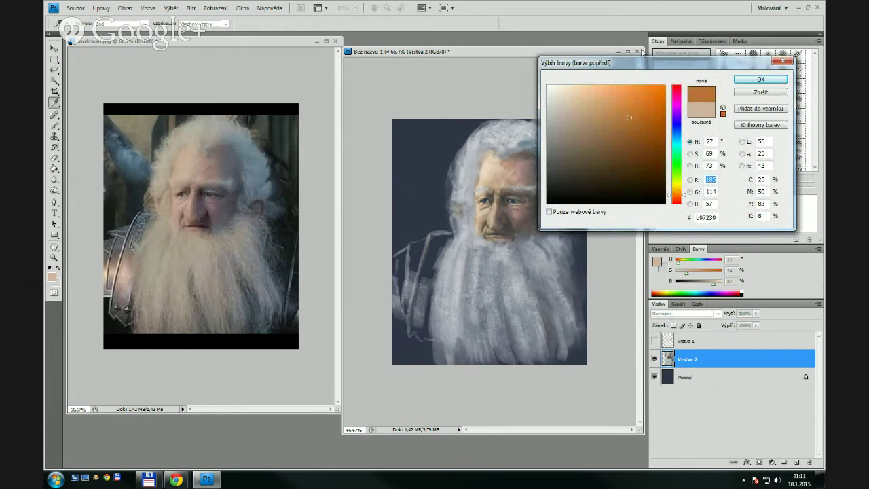
{"action": "mouse_move", "coordinate": [629, 108]}
{"action": "left_mouse_down"}
{"action": "mouse_move", "coordinate": [619, 103]}
{"action": "mouse_move", "coordinate": [621, 119]}
{"action": "left_mouse_up"}
{"action": "left_click", "coordinate": [601, 106]}
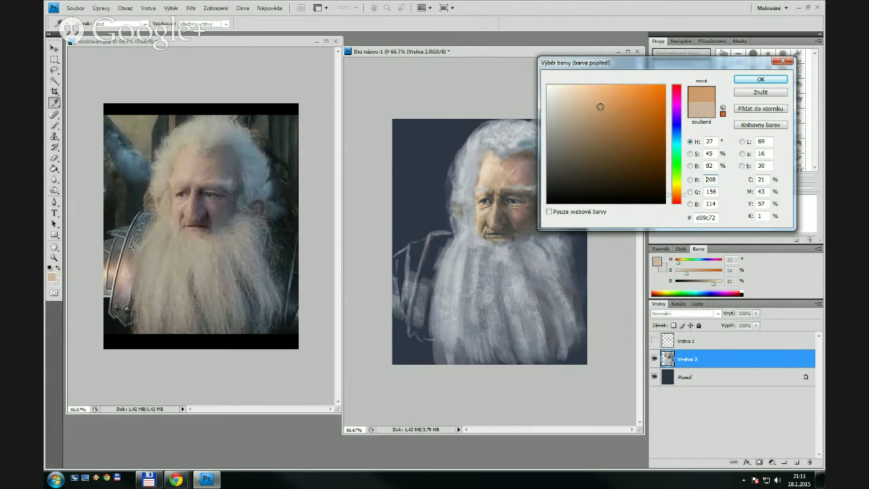
{"action": "mouse_move", "coordinate": [600, 107]}
{"action": "left_mouse_down"}
{"action": "mouse_move", "coordinate": [604, 128]}
{"action": "mouse_move", "coordinate": [618, 124]}
{"action": "left_mouse_up"}
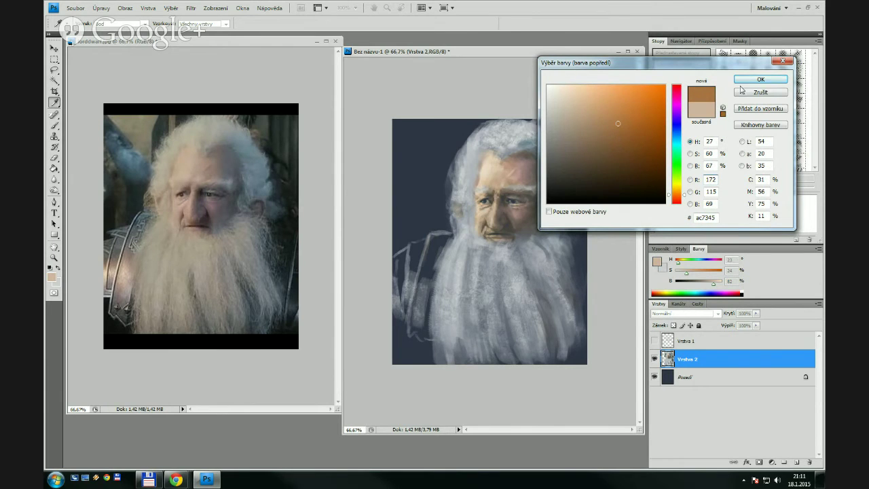
{"action": "left_click", "coordinate": [744, 79]}
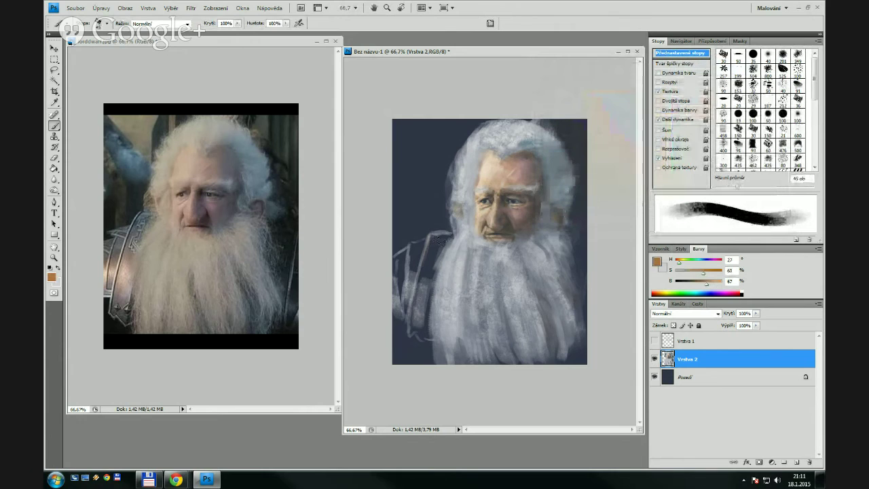
Fill the shoulder armour plates with the brown base colour, using 45 and 30 px brushes
{"action": "mouse_move", "coordinate": [439, 241]}
{"action": "left_mouse_down"}
{"action": "mouse_move", "coordinate": [431, 267]}
{"action": "mouse_move", "coordinate": [435, 243]}
{"action": "mouse_move", "coordinate": [416, 334]}
{"action": "mouse_move", "coordinate": [445, 235]}
{"action": "mouse_move", "coordinate": [425, 286]}
{"action": "mouse_move", "coordinate": [416, 251]}
{"action": "mouse_move", "coordinate": [409, 306]}
{"action": "left_mouse_up"}
{"action": "key", "text": "bracketleft"}
{"action": "key", "text": "bracketleft"}
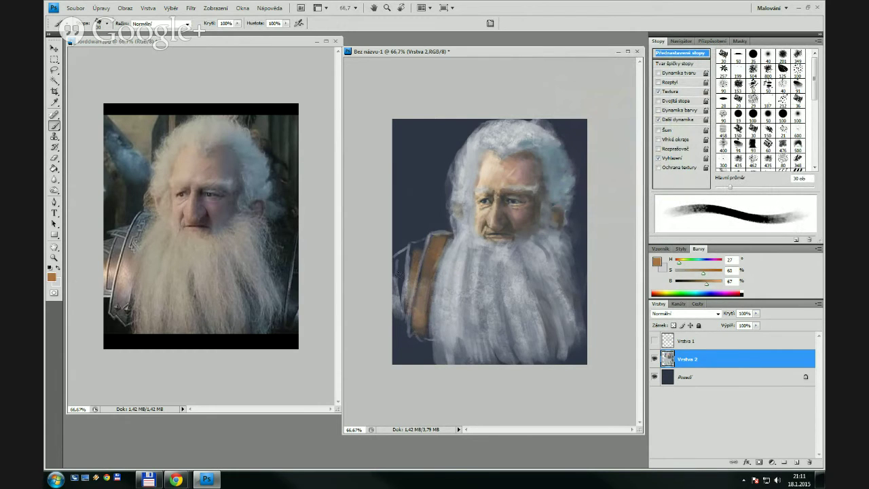
{"action": "mouse_move", "coordinate": [397, 261]}
{"action": "left_mouse_down"}
{"action": "mouse_move", "coordinate": [398, 280]}
{"action": "mouse_move", "coordinate": [402, 255]}
{"action": "mouse_move", "coordinate": [402, 289]}
{"action": "left_mouse_up"}
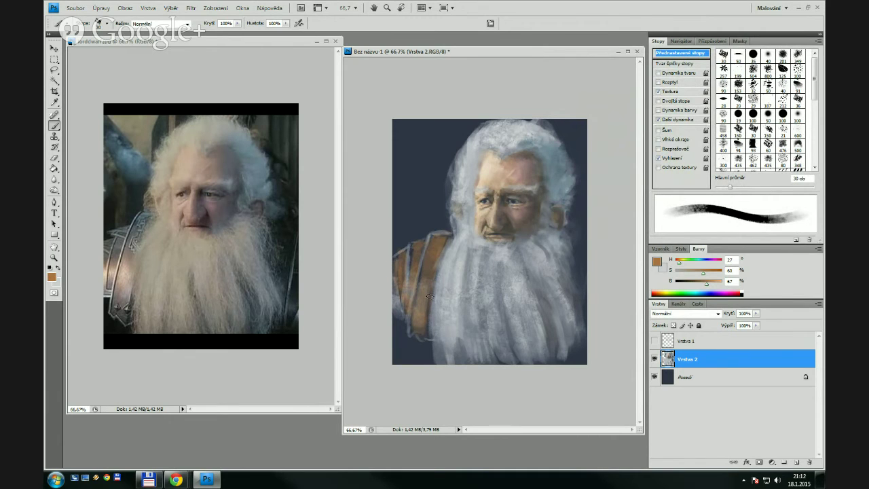
Set the foreground colour to a muted light blue, #7fa3be
{"action": "left_click", "coordinate": [656, 262]}
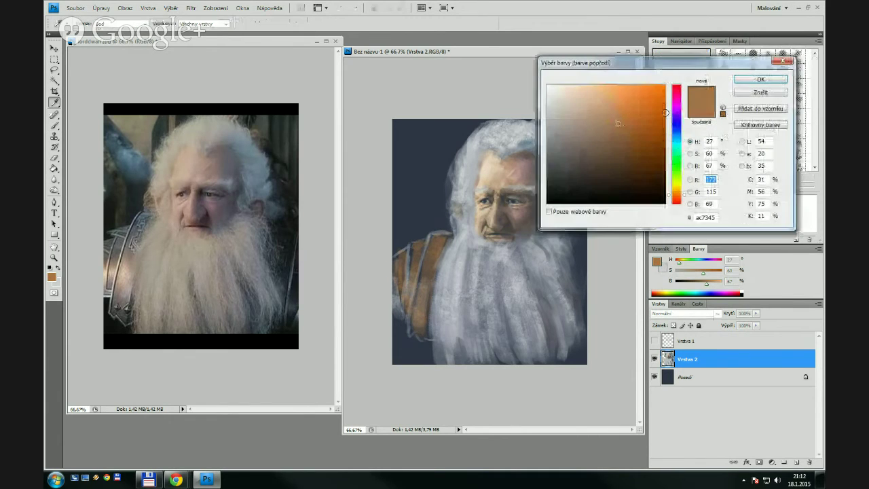
{"action": "left_click", "coordinate": [679, 136]}
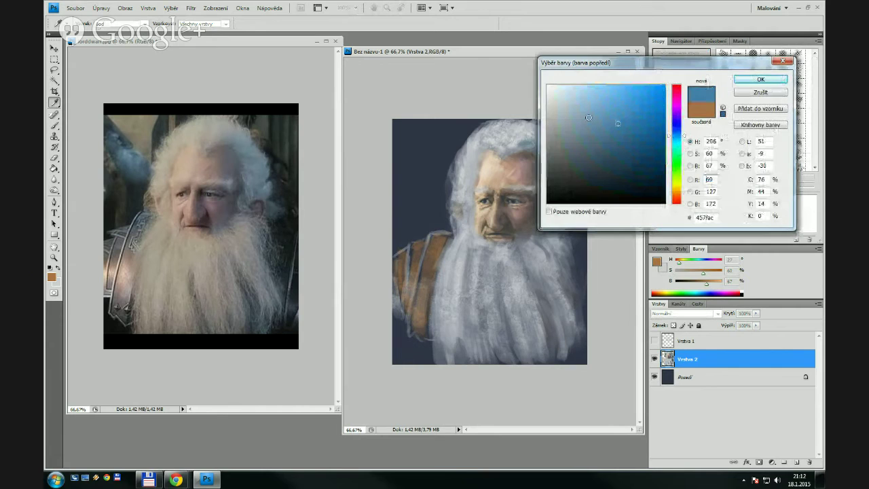
{"action": "left_click", "coordinate": [583, 114]}
{"action": "left_click", "coordinate": [761, 80]}
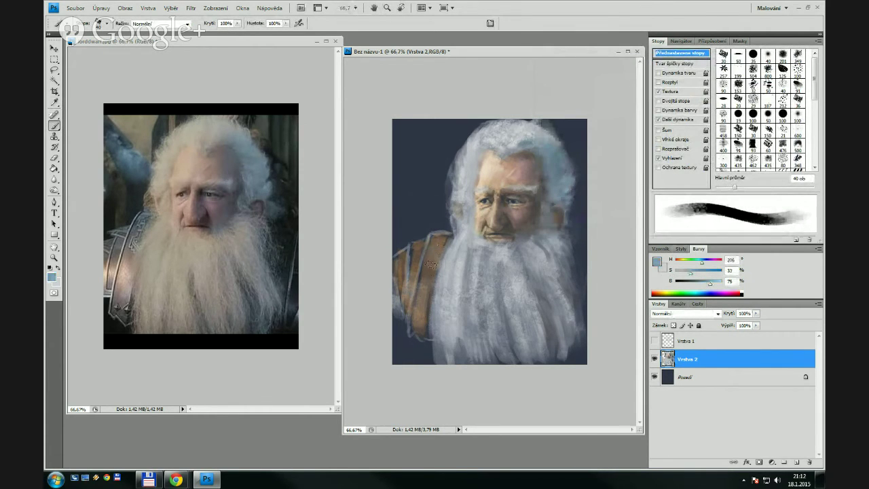
Pick a saturated orange-brown with hue 23 and glaze it over the lower armour plates with a 35 px brush
{"action": "left_click", "coordinate": [657, 262]}
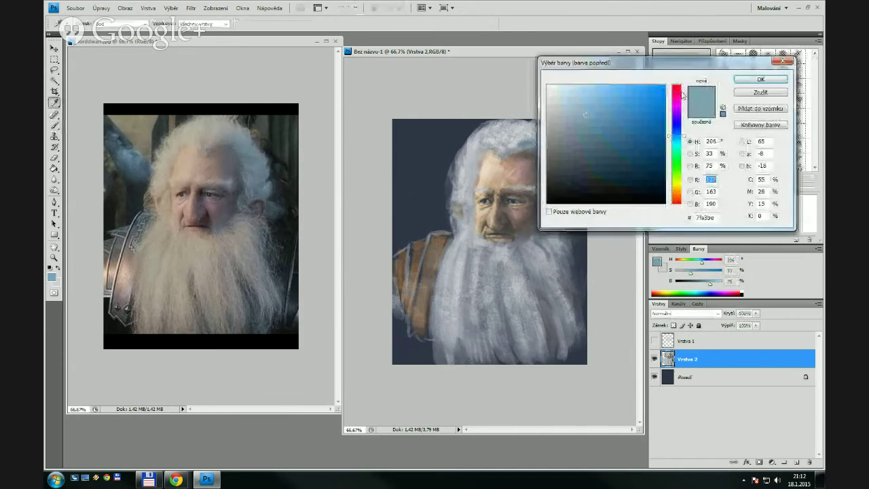
{"action": "left_click", "coordinate": [677, 195]}
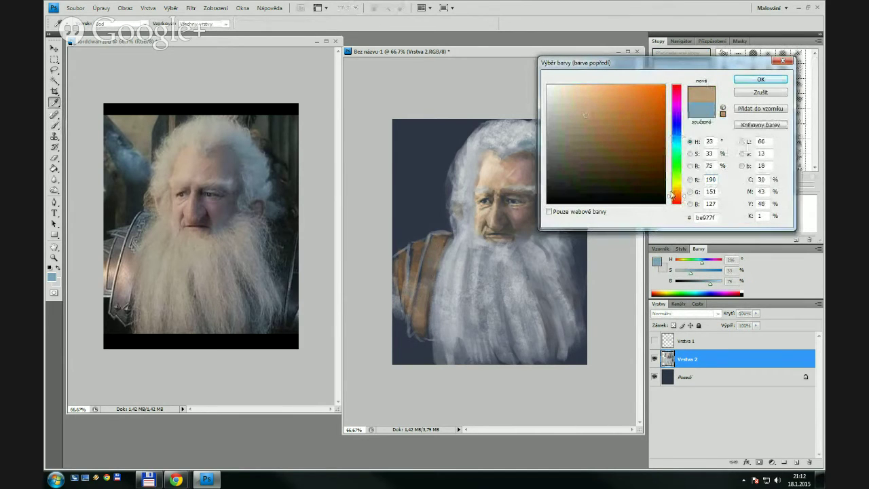
{"action": "left_click", "coordinate": [643, 125]}
{"action": "left_click", "coordinate": [761, 80]}
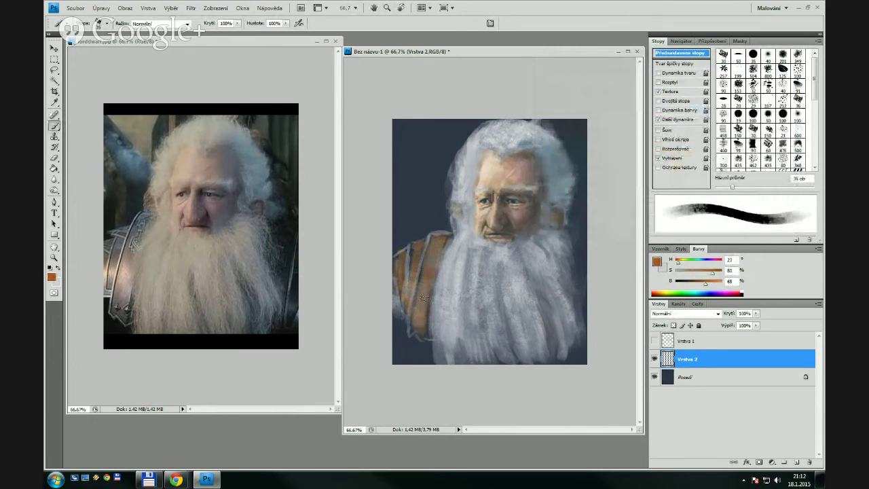
{"action": "left_click_drag", "start_coordinate": [422, 295], "coordinate": [420, 325]}
Sample a duller brown from the armour and even out the plates with it, using 30 and 20 px brushes
{"action": "left_click", "coordinate": [432, 280], "text": "alt"}
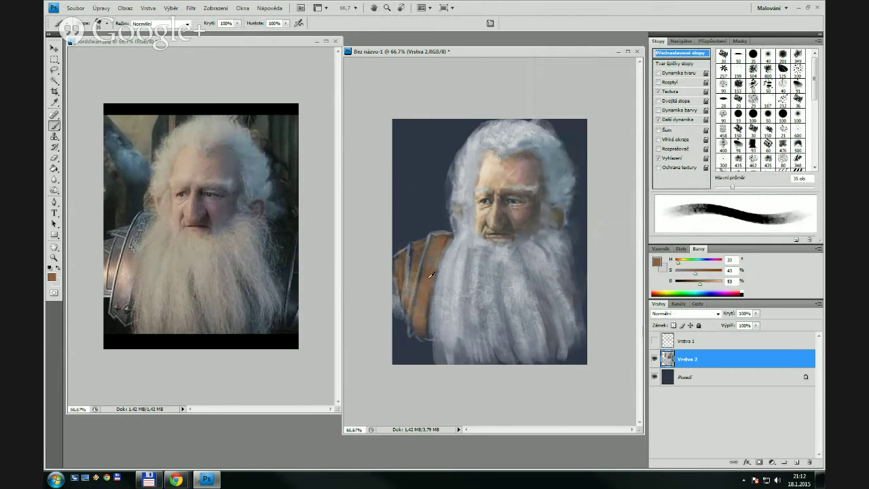
{"action": "key", "text": "bracketleft"}
{"action": "left_click_drag", "start_coordinate": [435, 242], "coordinate": [422, 320]}
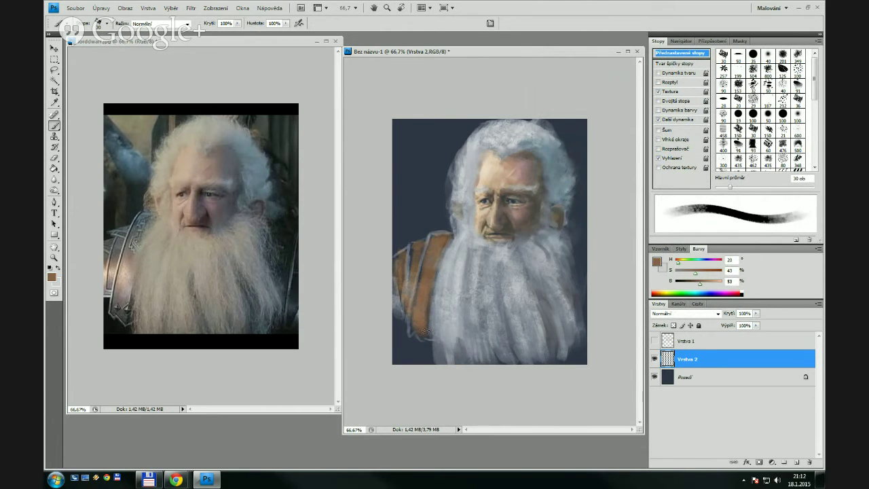
{"action": "key", "text": "bracketleft"}
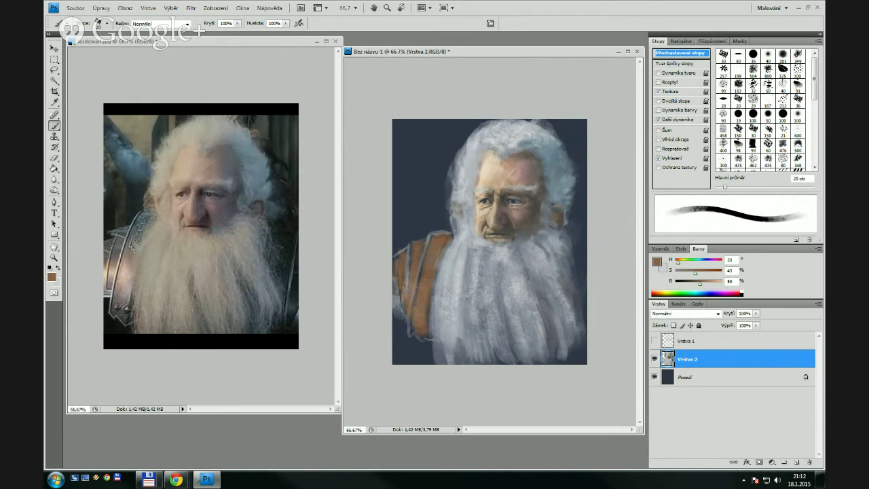
{"action": "left_click_drag", "start_coordinate": [395, 262], "coordinate": [398, 273]}
Outline the armour plates in grey sampled from the armour's top edge with a 10 px brush, and erase stray paint along their lower edges
{"action": "left_click", "coordinate": [434, 232], "text": "alt"}
{"action": "key", "text": "bracketleft"}
{"action": "key", "text": "bracketleft"}
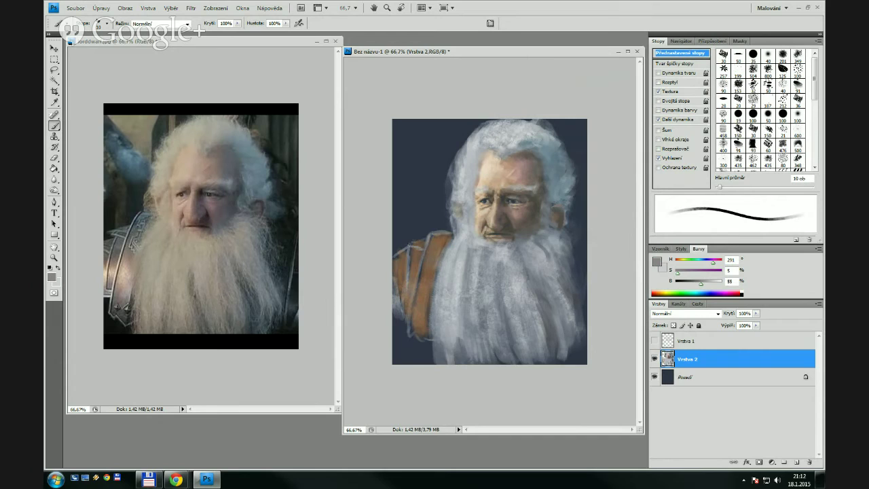
{"action": "left_click_drag", "start_coordinate": [417, 242], "coordinate": [411, 247]}
{"action": "left_click_drag", "start_coordinate": [409, 249], "coordinate": [410, 277]}
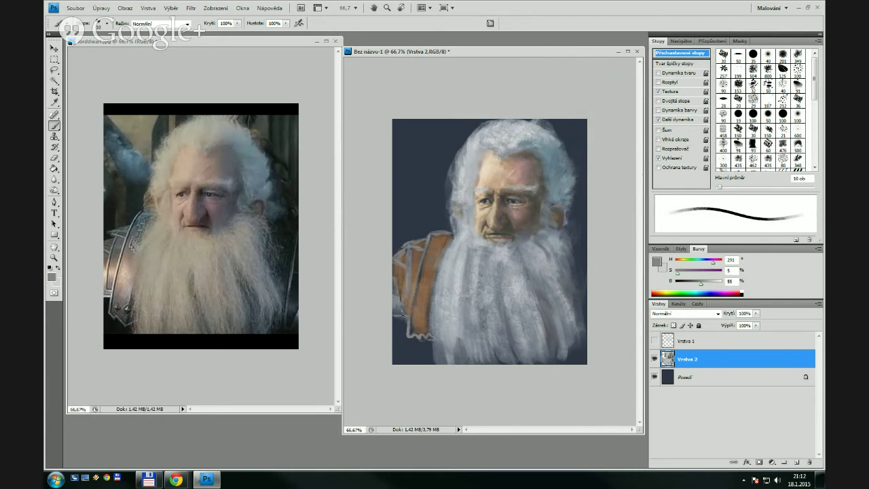
{"action": "left_click_drag", "start_coordinate": [399, 314], "coordinate": [408, 316]}
{"action": "left_click_drag", "start_coordinate": [410, 261], "coordinate": [414, 280]}
{"action": "key", "text": "e"}
{"action": "mouse_move", "coordinate": [395, 315]}
{"action": "left_mouse_down"}
{"action": "mouse_move", "coordinate": [405, 339]}
{"action": "mouse_move", "coordinate": [429, 339]}
{"action": "left_mouse_up"}
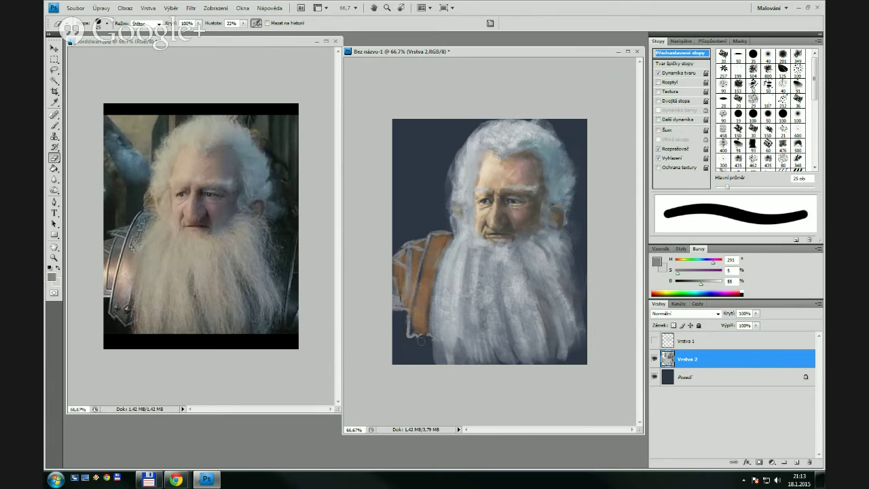
Sample light grey from the beard and paint highlights along the front plate's outer edge and top rim with an 8 px brush
{"action": "key", "text": "b"}
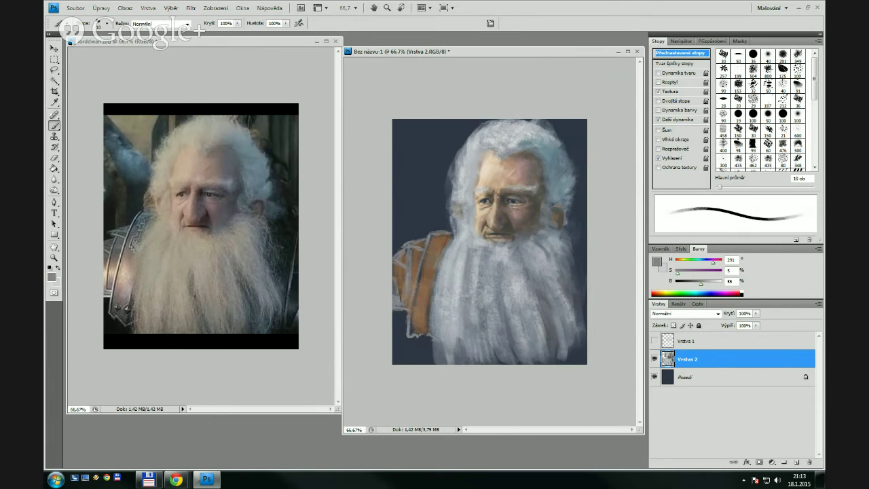
{"action": "key", "text": "bracketleft"}
{"action": "left_click", "coordinate": [461, 271], "text": "alt"}
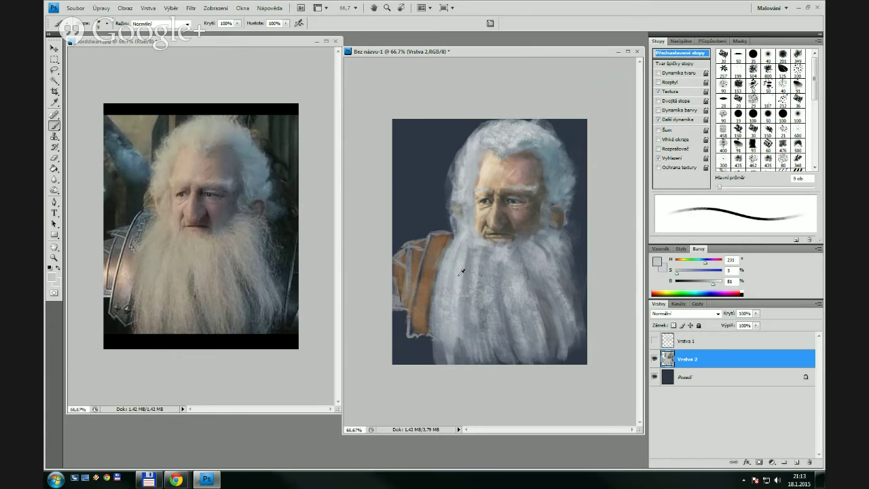
{"action": "key", "text": "bracketleft"}
{"action": "left_click_drag", "start_coordinate": [430, 235], "coordinate": [418, 303]}
{"action": "key", "text": "ctrl+z"}
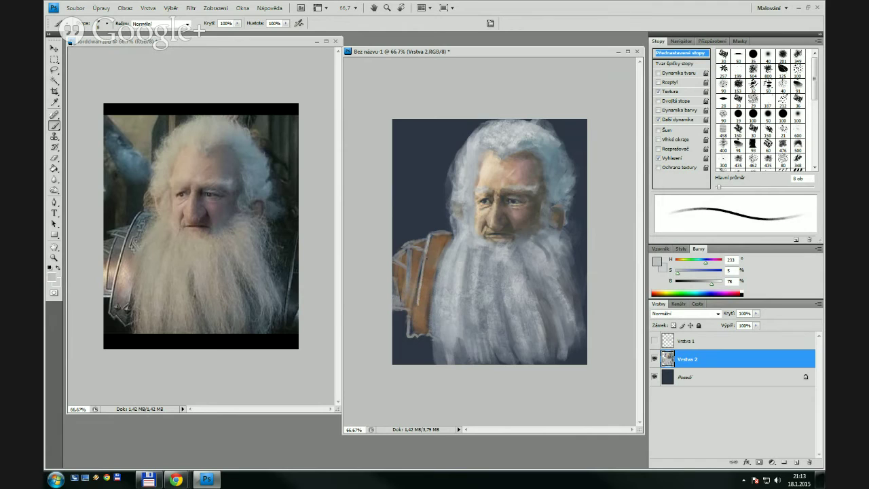
{"action": "key", "text": "ctrl+z"}
{"action": "key", "text": "ctrl+alt+z"}
{"action": "left_click_drag", "start_coordinate": [425, 254], "coordinate": [421, 278]}
{"action": "left_click_drag", "start_coordinate": [416, 311], "coordinate": [414, 336]}
{"action": "key", "text": "ctrl+z"}
{"action": "mouse_move", "coordinate": [425, 246]}
{"action": "left_mouse_down"}
{"action": "mouse_move", "coordinate": [410, 318]}
{"action": "mouse_move", "coordinate": [409, 344]}
{"action": "left_mouse_up"}
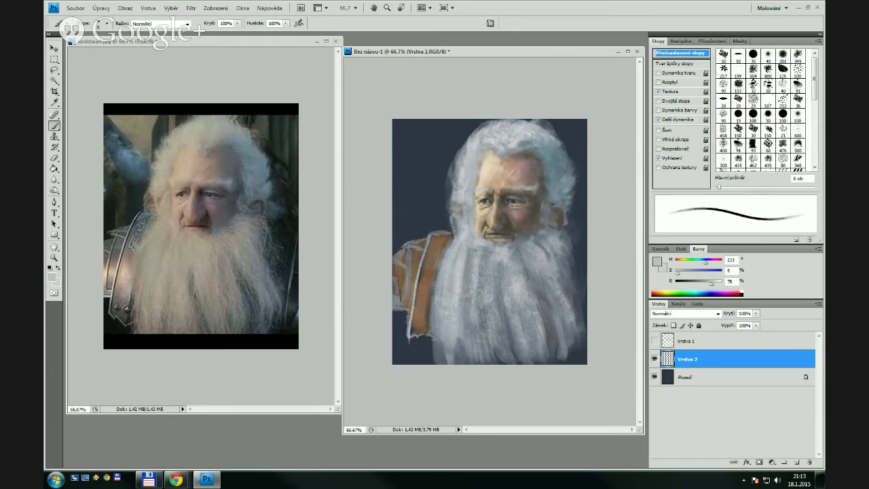
{"action": "left_click_drag", "start_coordinate": [415, 241], "coordinate": [453, 231]}
Paint a light grey highlight down the second armour plate's edge, redoing the stroke until it fits, and along the outermost plate's top rim
{"action": "left_click_drag", "start_coordinate": [412, 254], "coordinate": [410, 312]}
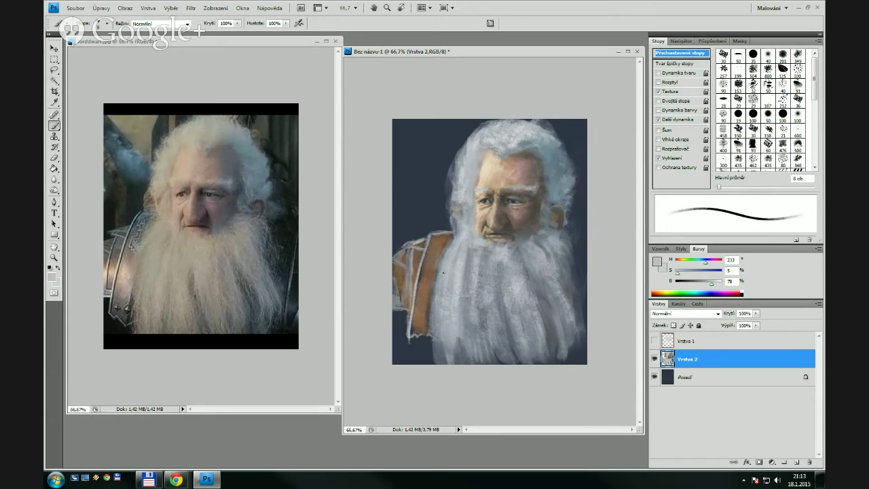
{"action": "key", "text": "ctrl+alt+z"}
{"action": "key", "text": "ctrl+alt+z"}
{"action": "key", "text": "ctrl+alt+z"}
{"action": "left_click_drag", "start_coordinate": [409, 249], "coordinate": [407, 295]}
{"action": "key", "text": "ctrl+alt+z"}
{"action": "left_click_drag", "start_coordinate": [407, 249], "coordinate": [407, 312]}
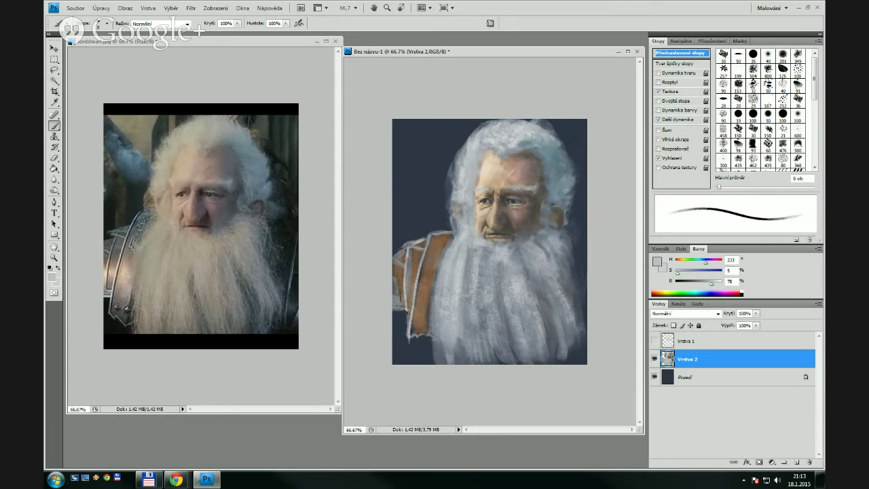
{"action": "left_click_drag", "start_coordinate": [395, 258], "coordinate": [406, 247]}
Sample brown from the front armour plate and touch up the plates with 20 and 15 px brushes
{"action": "left_click", "coordinate": [429, 277], "text": "alt"}
{"action": "key", "text": "bracketright"}
{"action": "key", "text": "bracketright"}
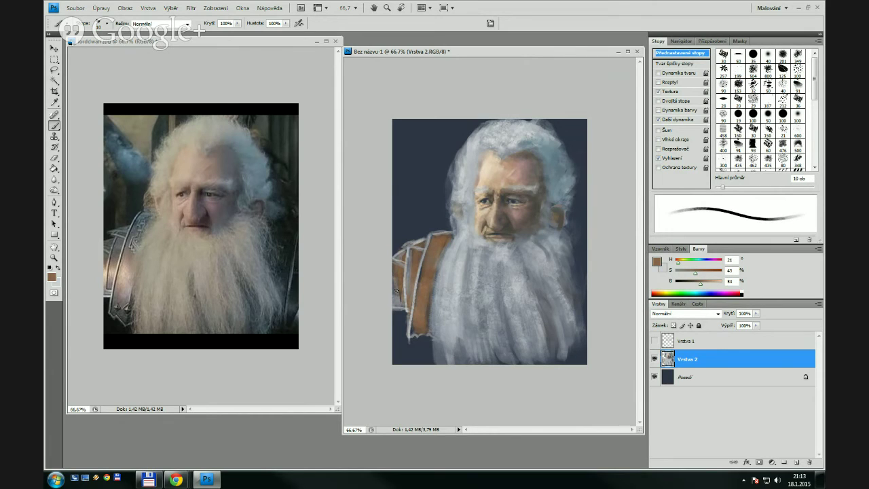
{"action": "key", "text": "bracketright"}
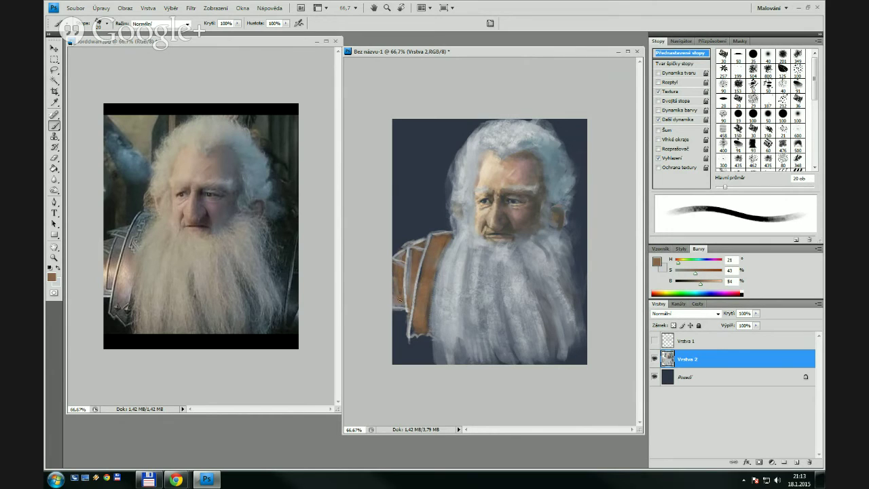
{"action": "key", "text": "bracketleft"}
{"action": "key", "text": "bracketleft"}
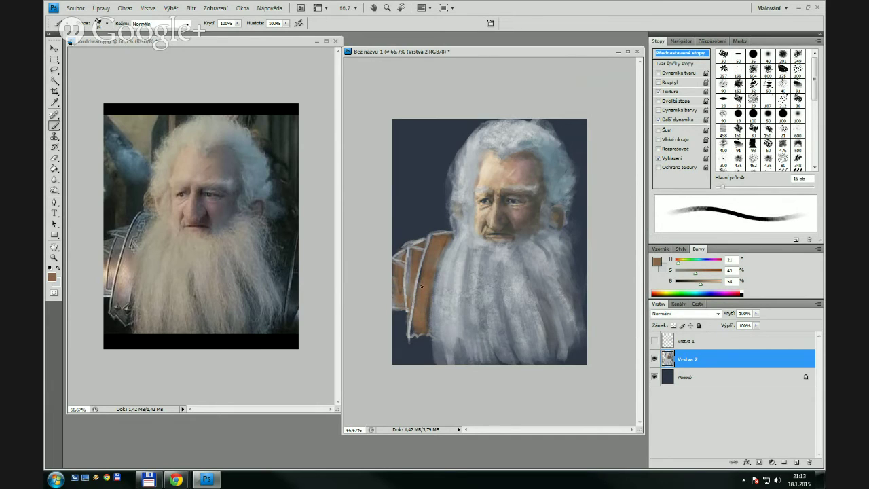
Set the foreground colour to pale yellow (H 49, S 24, B 97) and start soft highlights on the armour plates with a 40 px brush
{"action": "left_click", "coordinate": [430, 280], "text": "alt"}
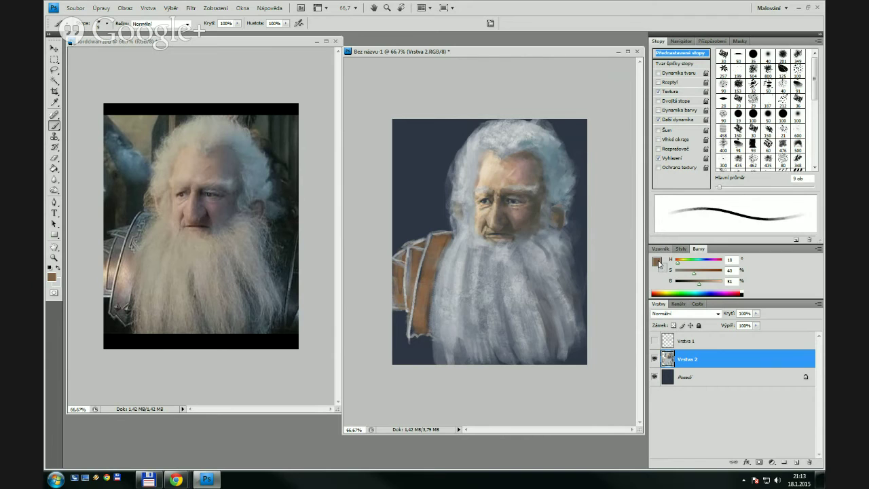
{"action": "left_click", "coordinate": [657, 262]}
{"action": "left_click", "coordinate": [677, 187]}
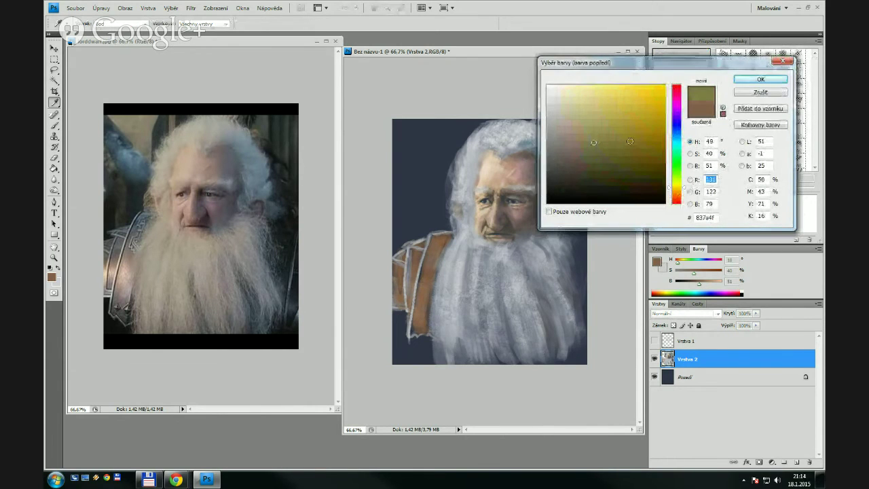
{"action": "left_click", "coordinate": [602, 94]}
{"action": "left_click_drag", "start_coordinate": [602, 94], "coordinate": [576, 88]}
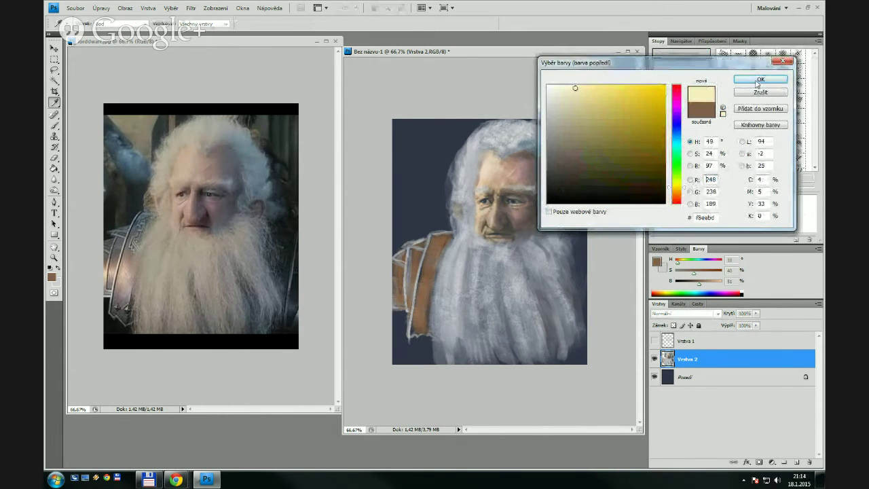
{"action": "left_click", "coordinate": [757, 80]}
{"action": "key", "text": "bracketright"}
{"action": "key", "text": "bracketright"}
{"action": "key", "text": "bracketright"}
{"action": "key", "text": "bracketright"}
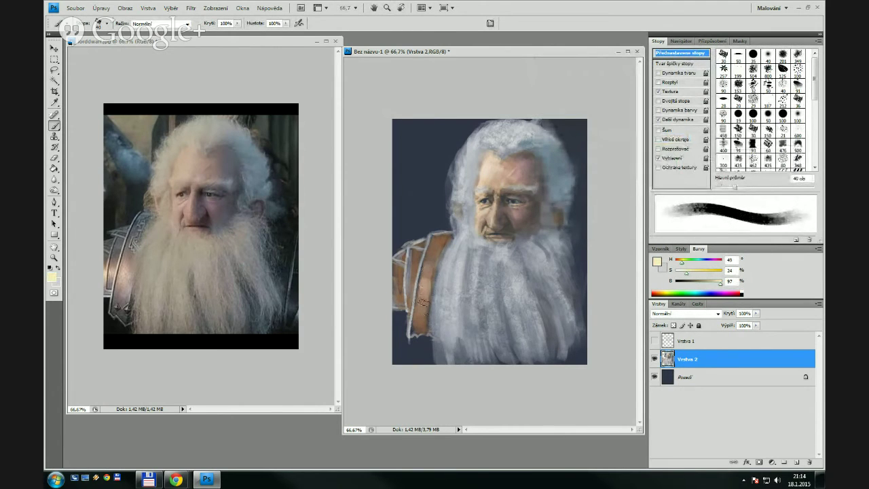
Paint pale yellow highlights down the middle of the armour plates, refining them with 15 and 25 px brushes
{"action": "key", "text": "bracketleft"}
{"action": "key", "text": "bracketleft"}
{"action": "key", "text": "bracketleft"}
{"action": "key", "text": "bracketleft"}
{"action": "key", "text": "bracketleft"}
{"action": "key", "text": "bracketleft"}
{"action": "key", "text": "bracketleft"}
{"action": "key", "text": "bracketleft"}
{"action": "mouse_move", "coordinate": [412, 274]}
{"action": "left_mouse_down"}
{"action": "mouse_move", "coordinate": [410, 296]}
{"action": "mouse_move", "coordinate": [399, 303]}
{"action": "left_mouse_up"}
{"action": "key", "text": "bracketleft"}
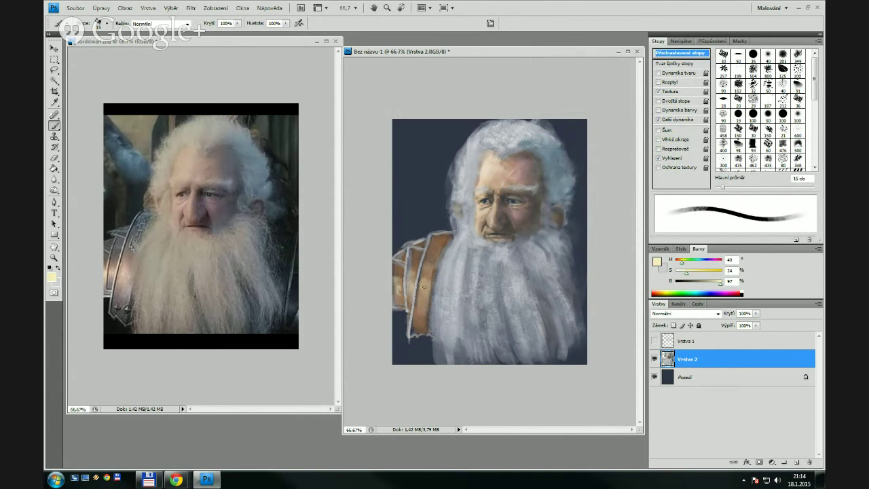
{"action": "key", "text": "bracketright"}
{"action": "key", "text": "bracketright"}
{"action": "key", "text": "bracketright"}
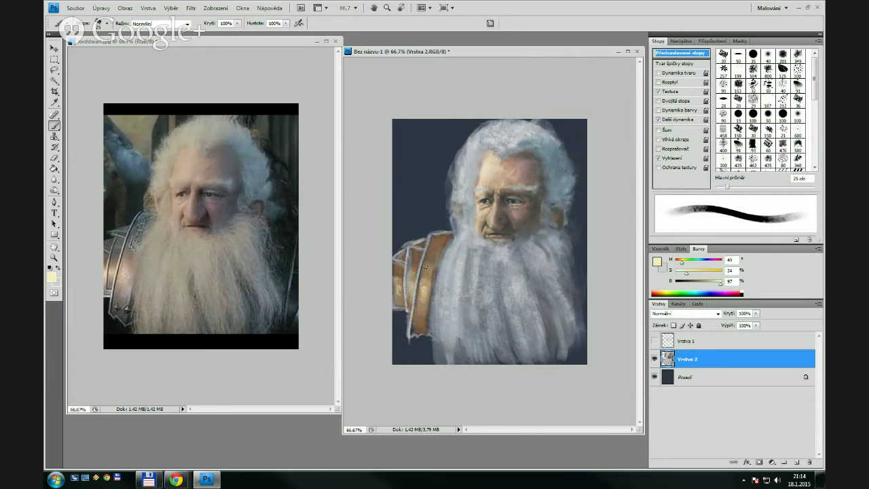
Sample light grey from the beard and dab small ornament marks down the front armour plate with 8 and 10 px brushes
{"action": "left_click", "coordinate": [455, 265], "text": "alt"}
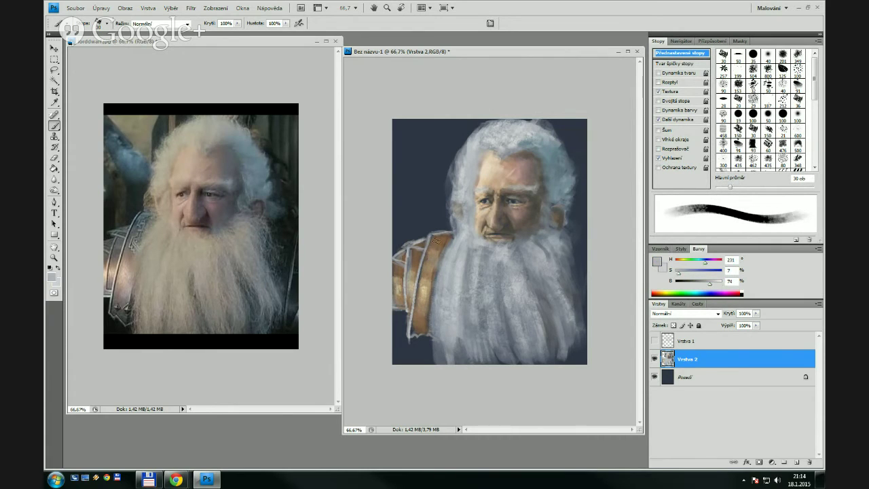
{"action": "key", "text": "bracketleft"}
{"action": "key", "text": "bracketleft"}
{"action": "key", "text": "bracketleft"}
{"action": "key", "text": "bracketleft"}
{"action": "key", "text": "bracketleft"}
{"action": "key", "text": "bracketleft"}
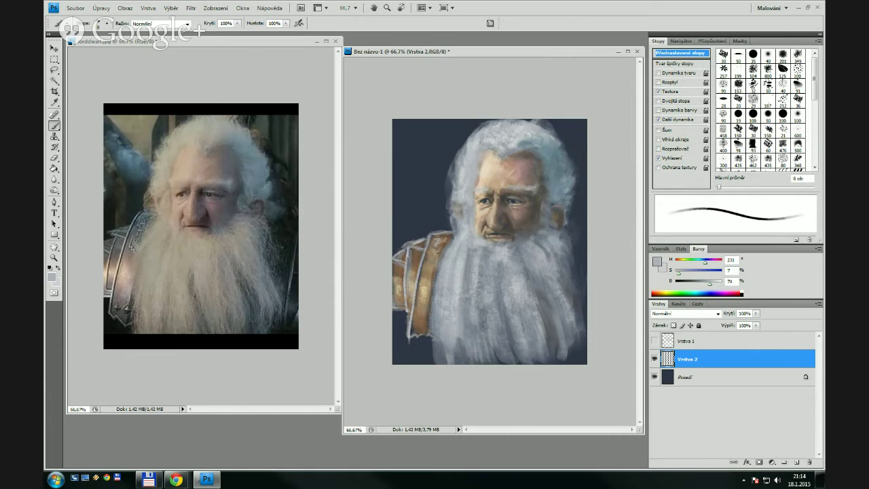
{"action": "left_click_drag", "start_coordinate": [438, 252], "coordinate": [437, 259]}
{"action": "key", "text": "bracketright"}
{"action": "key", "text": "bracketright"}
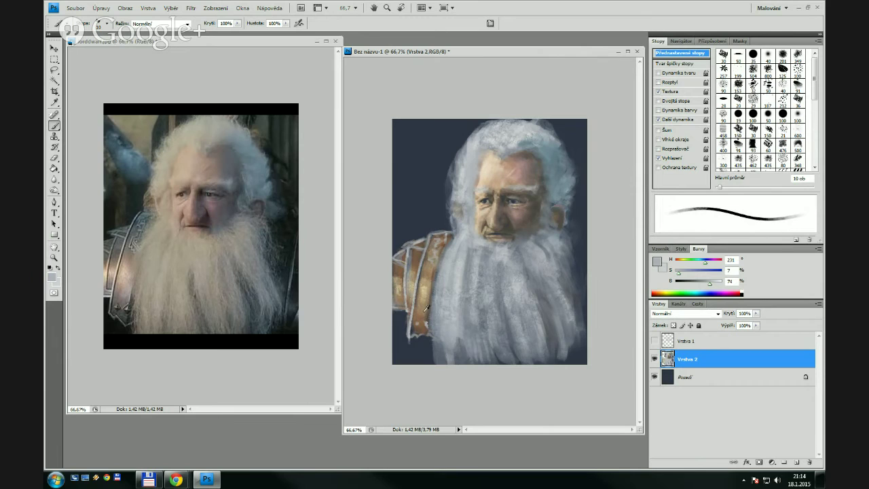
Sample brown from the armour and paint a patch of clothing below the front plate with a brush of up to 35 px
{"action": "left_click", "coordinate": [420, 250], "text": "alt"}
{"action": "key", "text": "bracketright"}
{"action": "key", "text": "bracketright"}
{"action": "key", "text": "bracketright"}
{"action": "key", "text": "bracketright"}
{"action": "key", "text": "bracketright"}
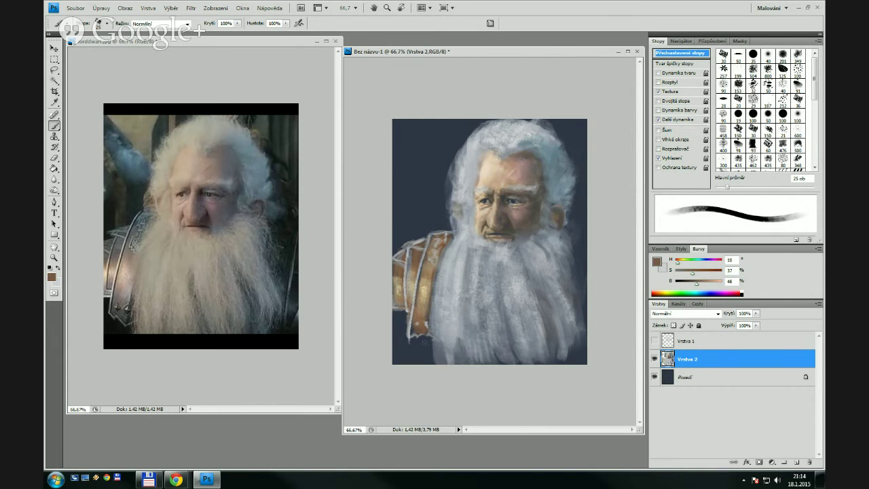
{"action": "left_click_drag", "start_coordinate": [422, 351], "coordinate": [421, 347]}
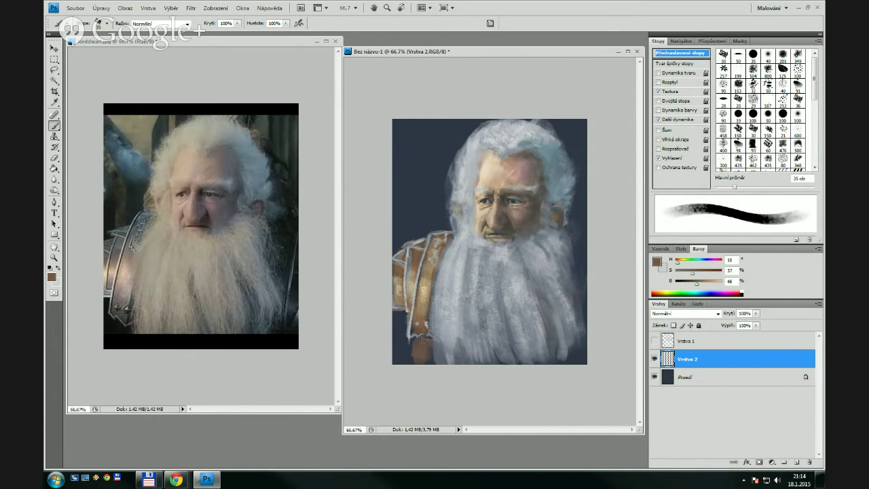
Darken the foreground brown to saturation 47 and paint the clothing below the armour and beside the beard with a 40 px brush
{"action": "key", "text": "bracketright"}
{"action": "left_click", "coordinate": [657, 263]}
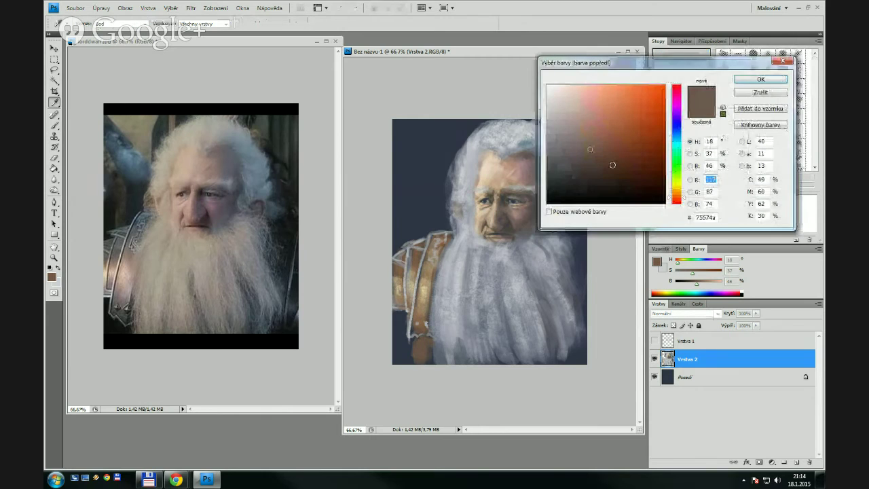
{"action": "left_click", "coordinate": [602, 171]}
{"action": "left_click", "coordinate": [746, 82]}
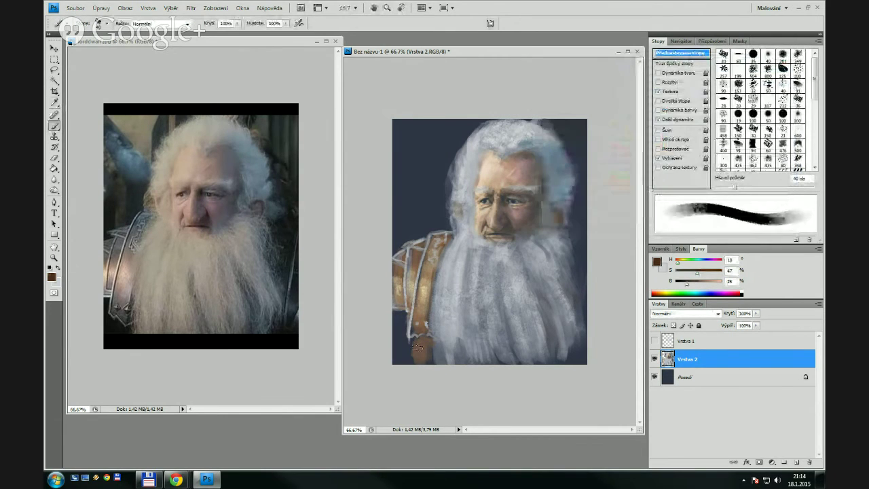
{"action": "mouse_move", "coordinate": [415, 354]}
{"action": "left_mouse_down"}
{"action": "mouse_move", "coordinate": [426, 341]}
{"action": "mouse_move", "coordinate": [422, 362]}
{"action": "left_mouse_up"}
{"action": "left_click_drag", "start_coordinate": [403, 317], "coordinate": [404, 350]}
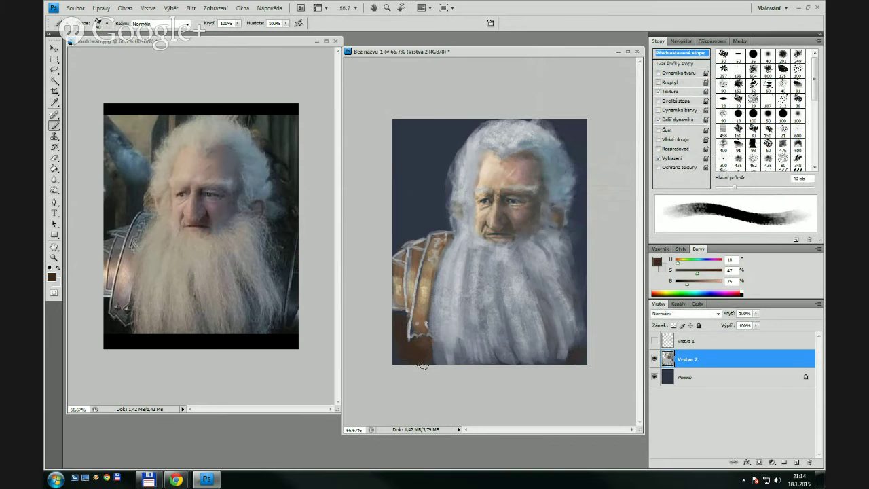
Extend the dark clothing beside the beard at 35 px, and work a lighter brown sampled from the armour into it at 40 px
{"action": "key", "text": "bracketleft"}
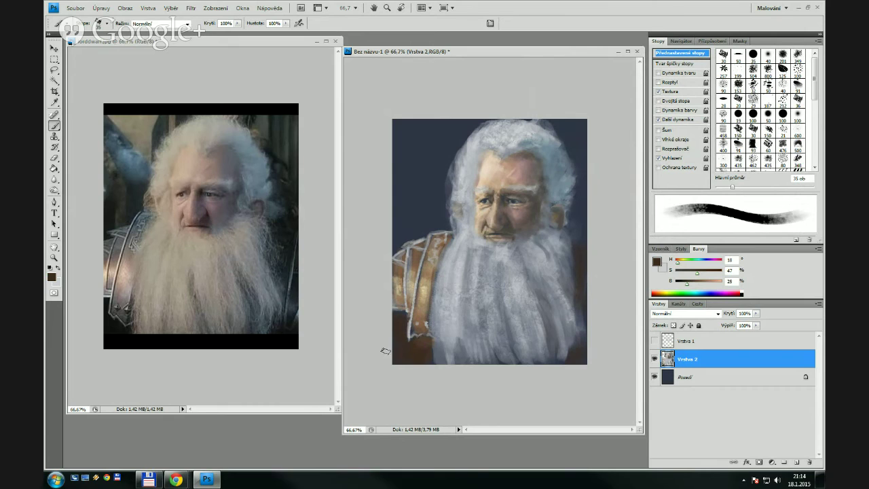
{"action": "left_click", "coordinate": [418, 260], "text": "alt"}
{"action": "key", "text": "bracketright"}
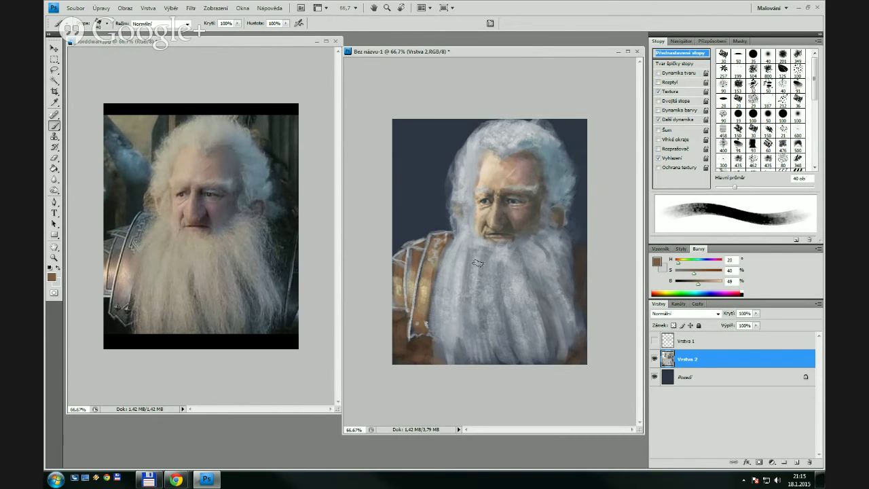
Sample a pale beige (H 41, S 28, B 86) and strengthen the front plate's highlight with 30 to 40 px brushes
{"action": "left_click", "coordinate": [430, 284], "text": "alt"}
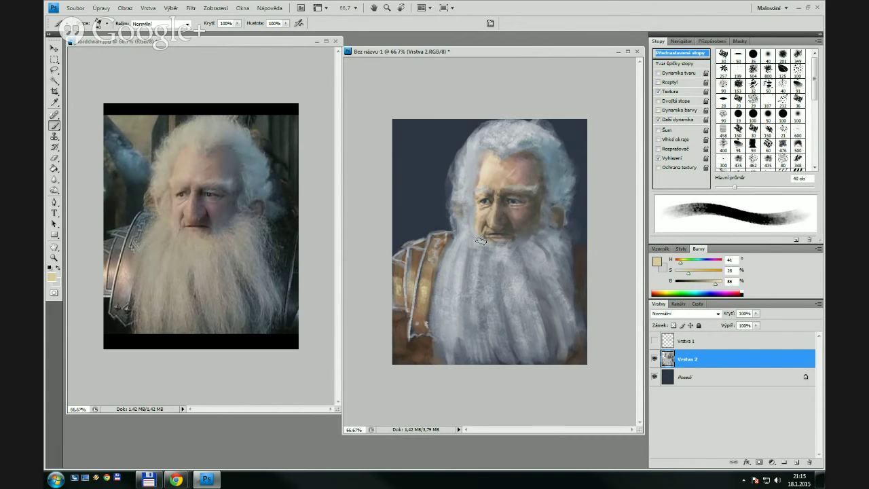
{"action": "key", "text": "bracketleft"}
{"action": "key", "text": "bracketleft"}
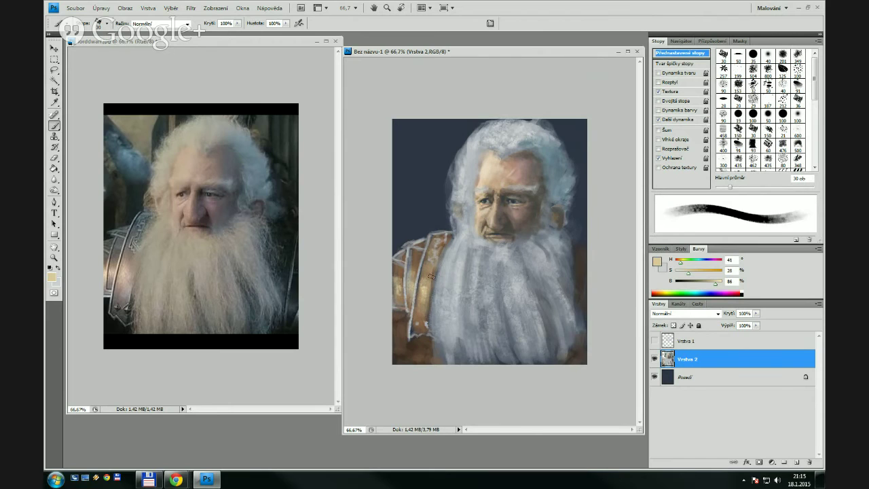
{"action": "key", "text": "bracketright"}
{"action": "key", "text": "bracketright"}
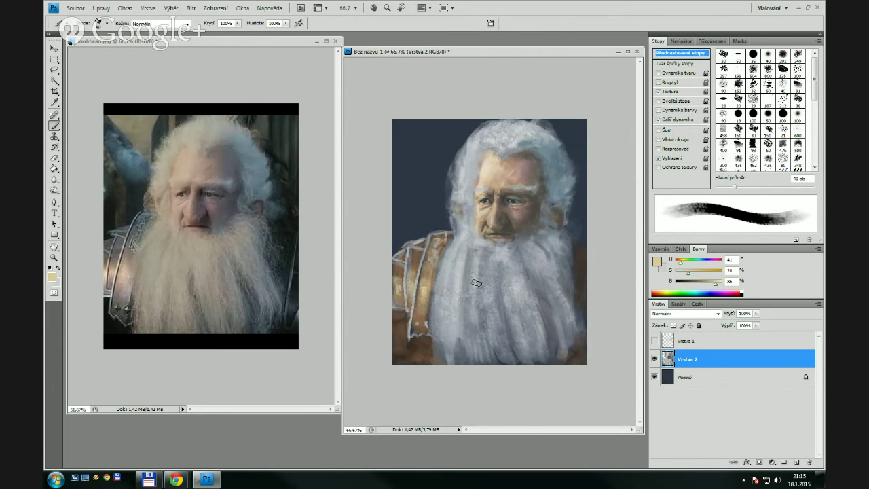
{"action": "key", "text": "bracketleft"}
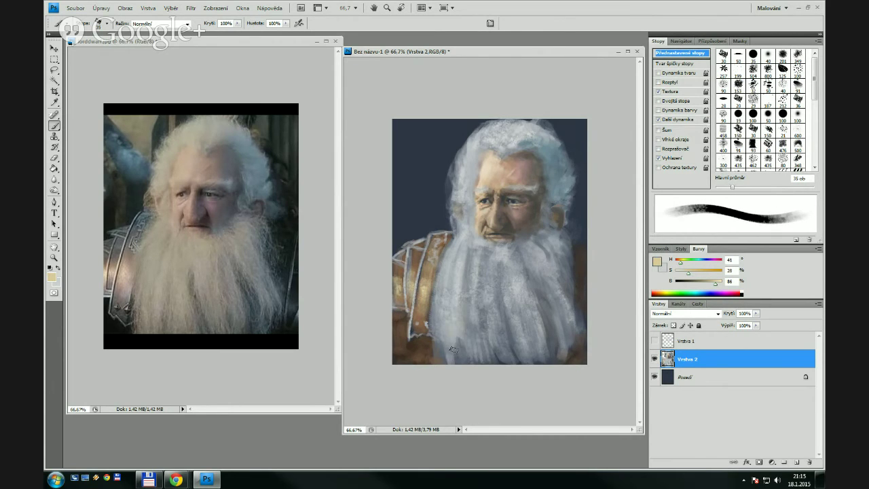
Paint beige strands through the beard with a 40 px brush and add beige highlights to the hair with a 30 px brush
{"action": "key", "text": "bracketright"}
{"action": "key", "text": "bracketleft"}
{"action": "key", "text": "bracketright"}
{"action": "key", "text": "bracketright"}
{"action": "left_click_drag", "start_coordinate": [509, 310], "coordinate": [518, 339]}
{"action": "mouse_move", "coordinate": [528, 269]}
{"action": "left_mouse_down"}
{"action": "mouse_move", "coordinate": [534, 311]}
{"action": "mouse_move", "coordinate": [536, 302]}
{"action": "left_mouse_up"}
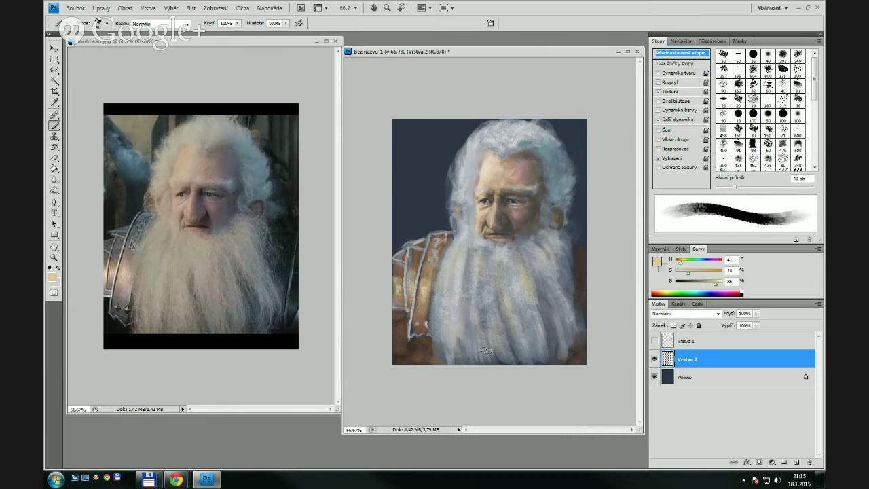
{"action": "mouse_move", "coordinate": [574, 328]}
{"action": "left_mouse_down"}
{"action": "mouse_move", "coordinate": [551, 322]}
{"action": "mouse_move", "coordinate": [555, 345]}
{"action": "left_mouse_up"}
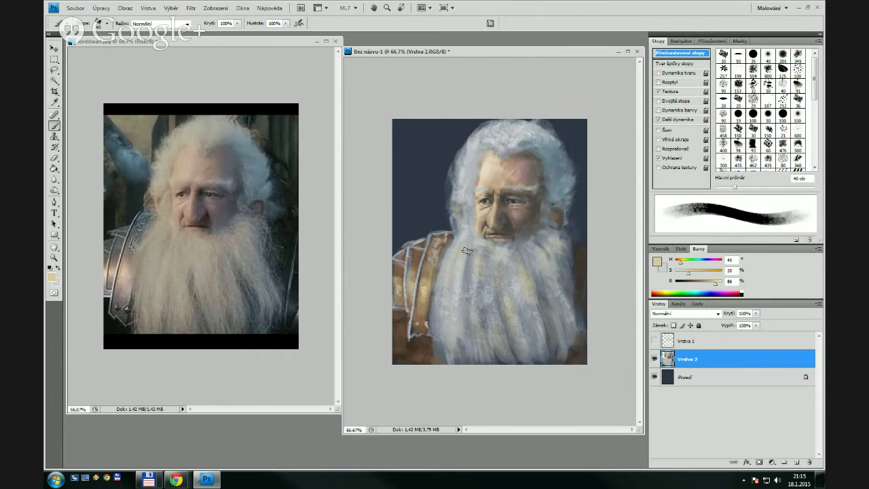
{"action": "key", "text": "bracketleft"}
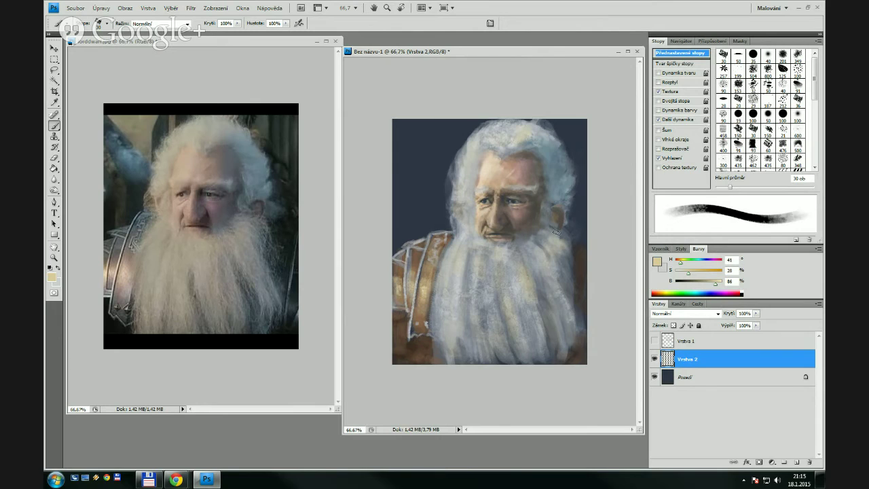
Enlarge the brush to 200 px and lightly tint the beard with the same beige
{"action": "key", "text": "bracketright"}
{"action": "key", "text": "bracketright"}
{"action": "key", "text": "bracketright"}
{"action": "key", "text": "bracketright"}
{"action": "key", "text": "bracketright"}
{"action": "key", "text": "bracketright"}
{"action": "key", "text": "bracketright"}
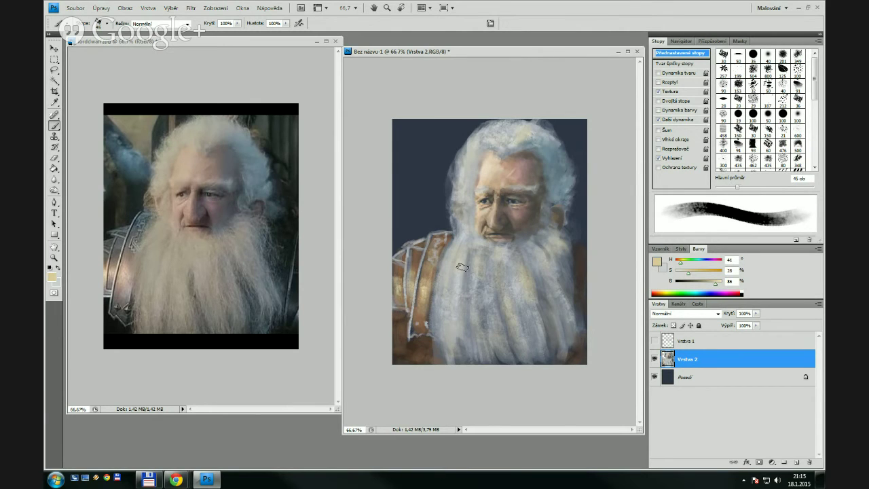
{"action": "key", "text": "bracketright"}
{"action": "key", "text": "bracketright"}
{"action": "key", "text": "bracketright"}
{"action": "key", "text": "bracketright"}
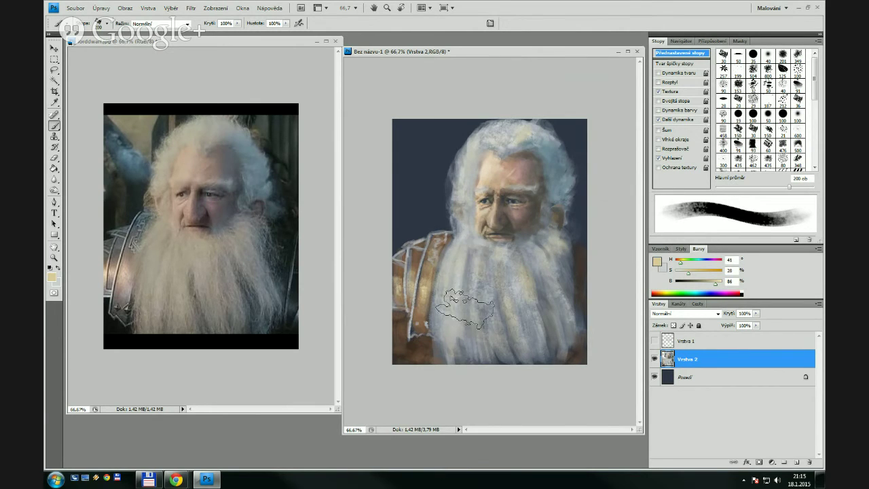
{"action": "key", "text": "bracketleft"}
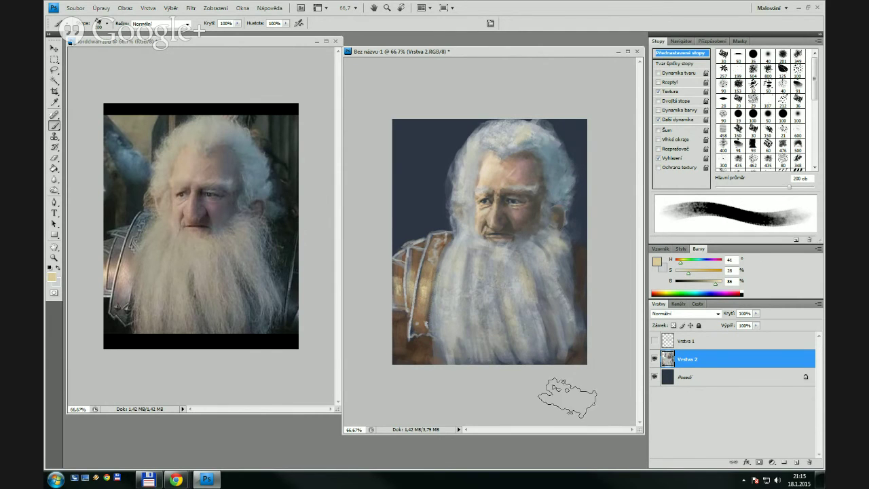
Reduce the brush to 35 px and paint long beige strands down the beard's side nearest the armour
{"action": "key", "text": "bracketleft"}
{"action": "key", "text": "bracketleft"}
{"action": "key", "text": "bracketleft"}
{"action": "key", "text": "bracketleft"}
{"action": "key", "text": "bracketleft"}
{"action": "key", "text": "bracketleft"}
{"action": "key", "text": "bracketleft"}
{"action": "key", "text": "bracketleft"}
{"action": "key", "text": "bracketleft"}
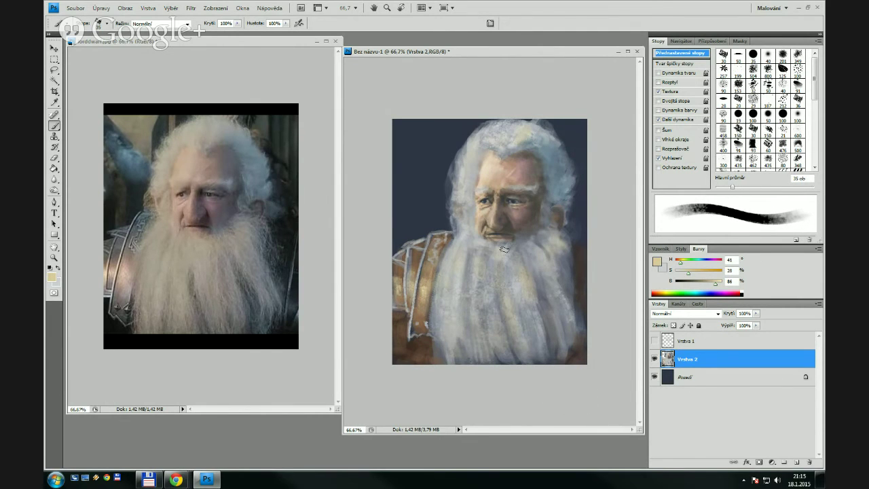
{"action": "left_click_drag", "start_coordinate": [450, 263], "coordinate": [453, 352]}
{"action": "left_click_drag", "start_coordinate": [444, 307], "coordinate": [453, 352]}
Set the foreground colour to dark brown (H 19, S 58, B 24) and darken the clothing around the beard with 40 and 50 px brushes
{"action": "left_click", "coordinate": [428, 350], "text": "alt"}
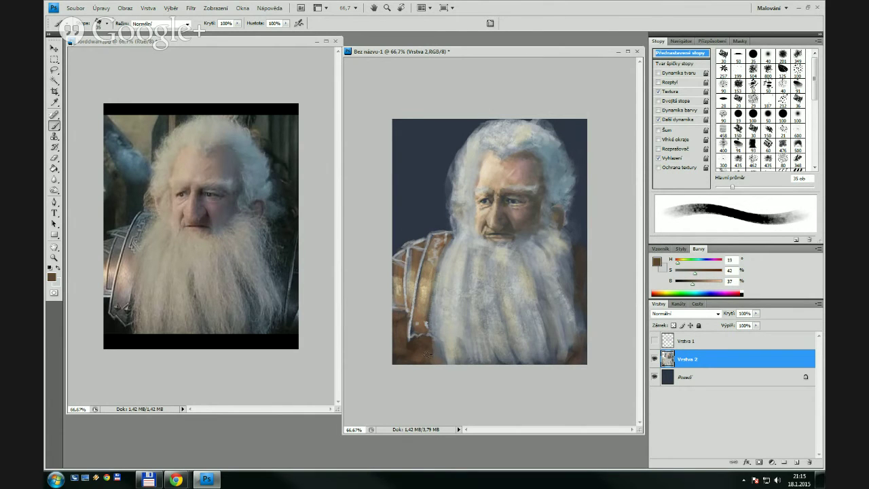
{"action": "left_click", "coordinate": [658, 262]}
{"action": "left_click", "coordinate": [617, 163]}
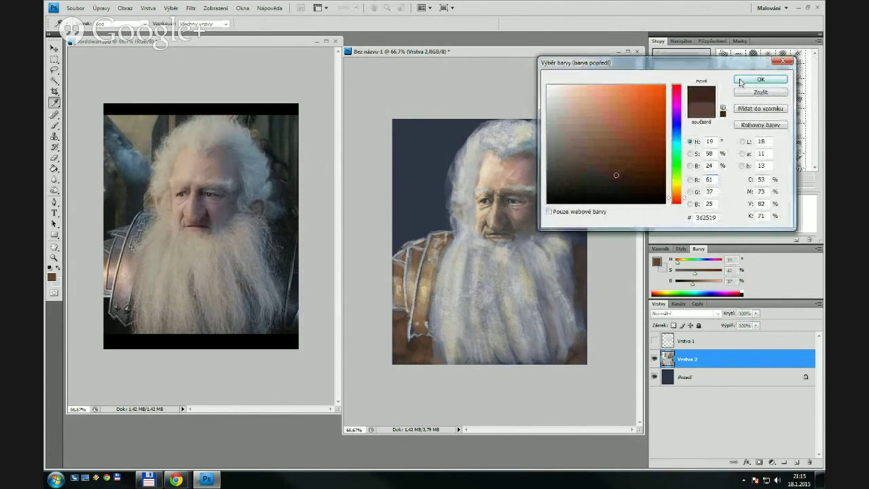
{"action": "left_click", "coordinate": [760, 79]}
{"action": "mouse_move", "coordinate": [401, 322]}
{"action": "left_mouse_down"}
{"action": "mouse_move", "coordinate": [407, 325]}
{"action": "mouse_move", "coordinate": [408, 348]}
{"action": "mouse_move", "coordinate": [432, 360]}
{"action": "left_mouse_up"}
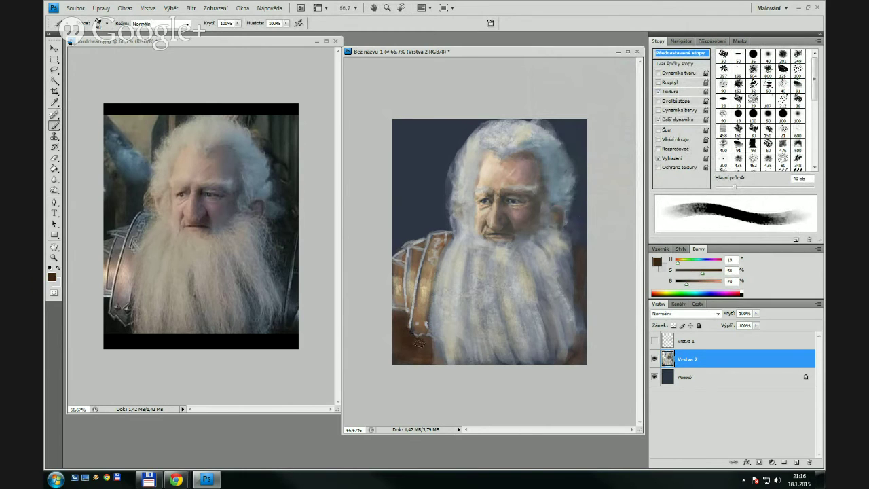
{"action": "left_click_drag", "start_coordinate": [417, 352], "coordinate": [428, 363]}
{"action": "key", "text": "bracketright"}
{"action": "key", "text": "bracketright"}
{"action": "key", "text": "bracketright"}
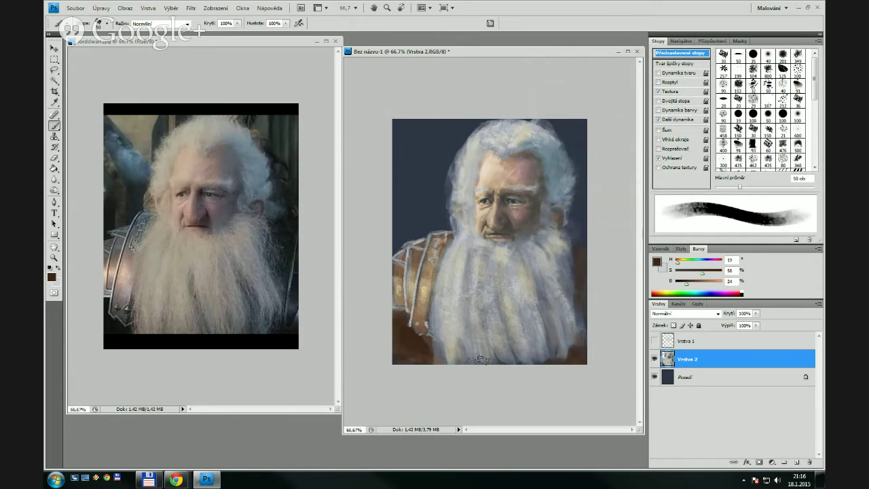
Sample shadow tones around the lower beard and shade and soften the beard's bottom edge with a brush of about 70 px
{"action": "left_click", "coordinate": [537, 349], "text": "alt"}
{"action": "key", "text": "bracketright"}
{"action": "mouse_move", "coordinate": [539, 355]}
{"action": "left_mouse_down"}
{"action": "mouse_move", "coordinate": [505, 355]}
{"action": "mouse_move", "coordinate": [454, 365]}
{"action": "mouse_move", "coordinate": [548, 347]}
{"action": "mouse_move", "coordinate": [491, 369]}
{"action": "left_mouse_up"}
{"action": "key", "text": "bracketleft"}
{"action": "left_click_drag", "start_coordinate": [561, 359], "coordinate": [570, 356]}
{"action": "mouse_move", "coordinate": [533, 266]}
{"action": "left_mouse_down"}
{"action": "mouse_move", "coordinate": [575, 297]}
{"action": "mouse_move", "coordinate": [574, 308]}
{"action": "mouse_move", "coordinate": [557, 270]}
{"action": "mouse_move", "coordinate": [566, 268]}
{"action": "mouse_move", "coordinate": [580, 321]}
{"action": "mouse_move", "coordinate": [577, 267]}
{"action": "mouse_move", "coordinate": [574, 279]}
{"action": "mouse_move", "coordinate": [569, 273]}
{"action": "mouse_move", "coordinate": [583, 334]}
{"action": "mouse_move", "coordinate": [581, 350]}
{"action": "mouse_move", "coordinate": [560, 360]}
{"action": "left_mouse_up"}
{"action": "left_click", "coordinate": [575, 271], "text": "alt"}
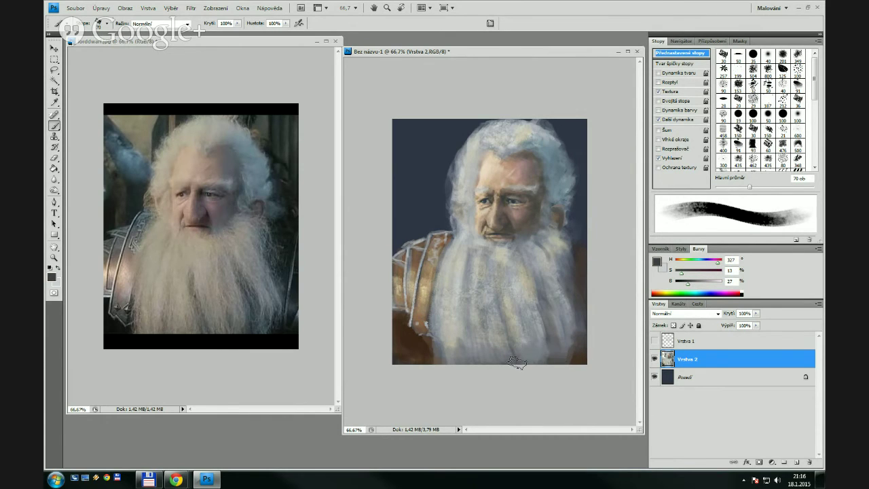
Sample the dark blue background colour and tone down the shoulder armour, enlarging the brush from 45 to 150 px
{"action": "mouse_move", "coordinate": [418, 350]}
{"action": "left_mouse_down"}
{"action": "mouse_move", "coordinate": [418, 380]}
{"action": "mouse_move", "coordinate": [400, 358]}
{"action": "mouse_move", "coordinate": [420, 374]}
{"action": "left_mouse_up"}
{"action": "left_click", "coordinate": [415, 220], "text": "alt"}
{"action": "key", "text": "bracketleft"}
{"action": "key", "text": "bracketleft"}
{"action": "key", "text": "bracketleft"}
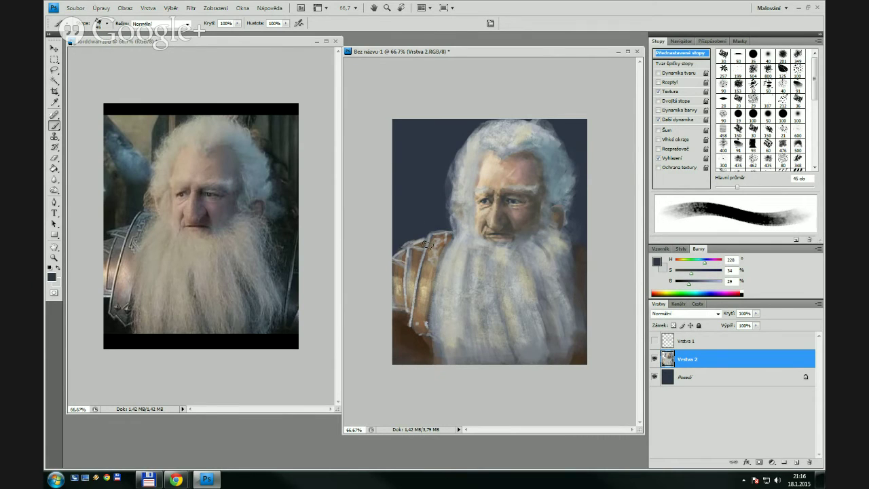
{"action": "key", "text": "bracketright"}
{"action": "key", "text": "bracketright"}
{"action": "key", "text": "bracketright"}
{"action": "key", "text": "bracketright"}
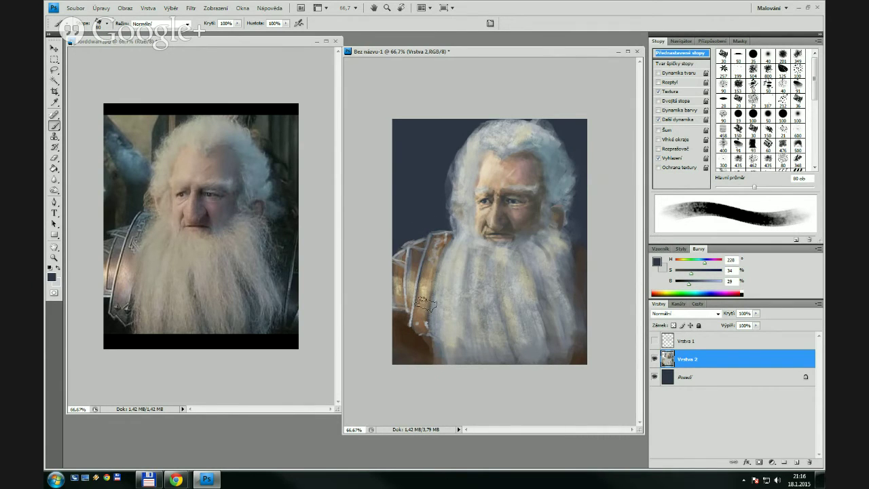
{"action": "key", "text": "bracketright"}
{"action": "key", "text": "bracketright"}
{"action": "key", "text": "bracketright"}
{"action": "key", "text": "bracketright"}
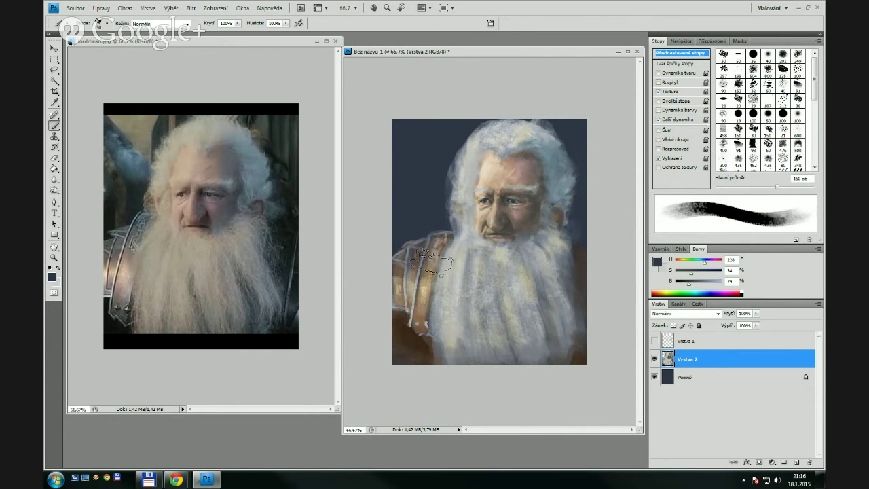
Sample a mid grey beside the beard and soften the hair's outer edge on the armour side with an 80 px brush
{"action": "left_click", "coordinate": [458, 234], "text": "alt"}
{"action": "key", "text": "bracketleft"}
{"action": "key", "text": "bracketleft"}
{"action": "key", "text": "bracketleft"}
{"action": "key", "text": "bracketleft"}
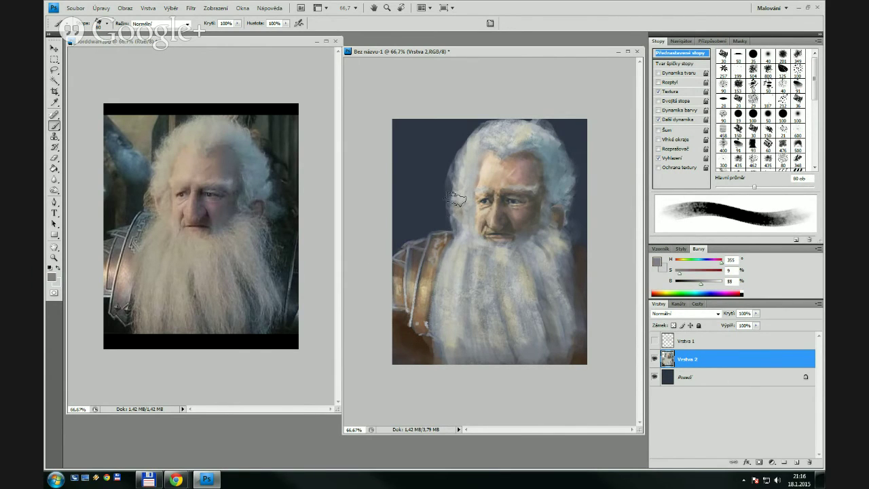
{"action": "key", "text": "bracketleft"}
Sample a muted brown-grey from the armour and dull the clothing on both sides of the lower beard with a 70 px brush
{"action": "left_click", "coordinate": [420, 253], "text": "alt"}
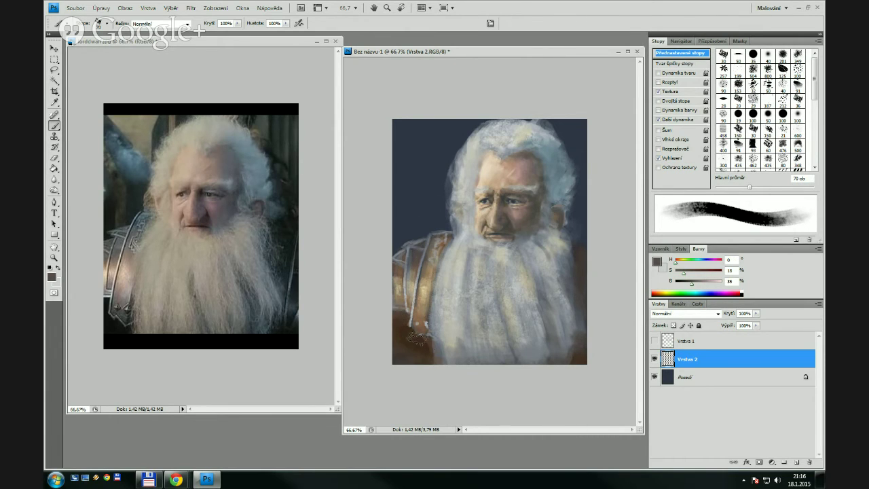
{"action": "left_click_drag", "start_coordinate": [424, 351], "coordinate": [403, 366]}
{"action": "left_click_drag", "start_coordinate": [584, 353], "coordinate": [590, 304]}
Sample blue-grey from the hair, paint wisps along the hair and beard edge opposite the armour down to 35 px, and check the portrait mirrored
{"action": "left_click", "coordinate": [567, 195], "text": "alt"}
{"action": "key", "text": "bracketleft"}
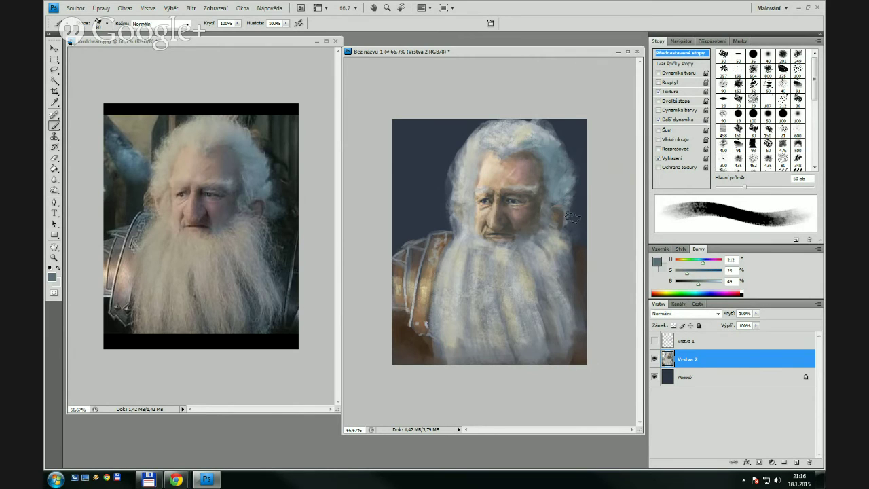
{"action": "key", "text": "bracketleft"}
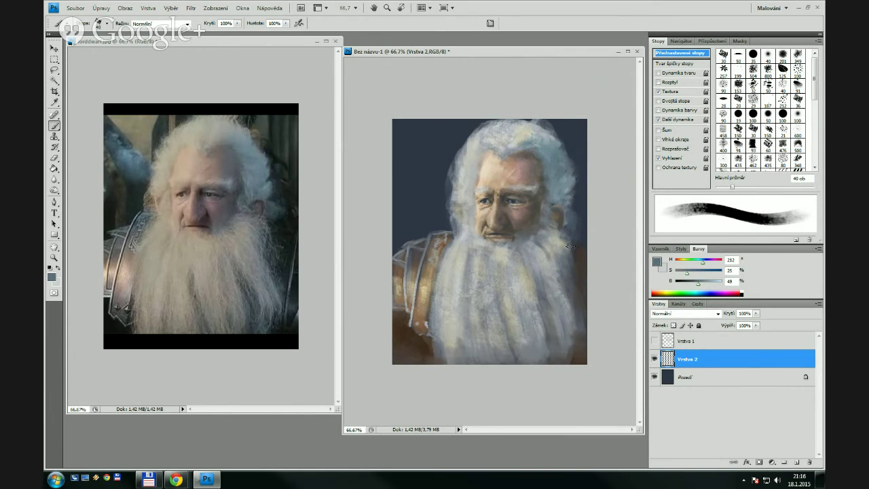
{"action": "key", "text": "bracketleft"}
{"action": "left_click_drag", "start_coordinate": [567, 229], "coordinate": [575, 238]}
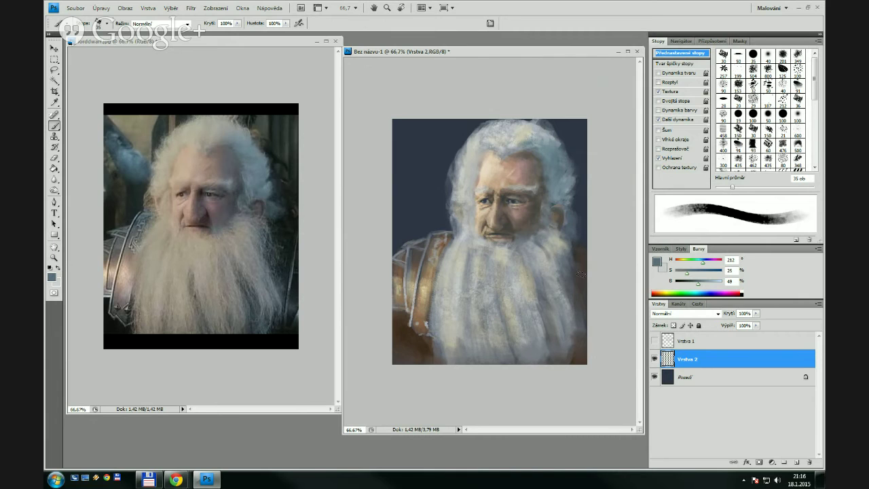
{"action": "left_click_drag", "start_coordinate": [581, 273], "coordinate": [580, 304]}
{"action": "key", "text": "F2"}
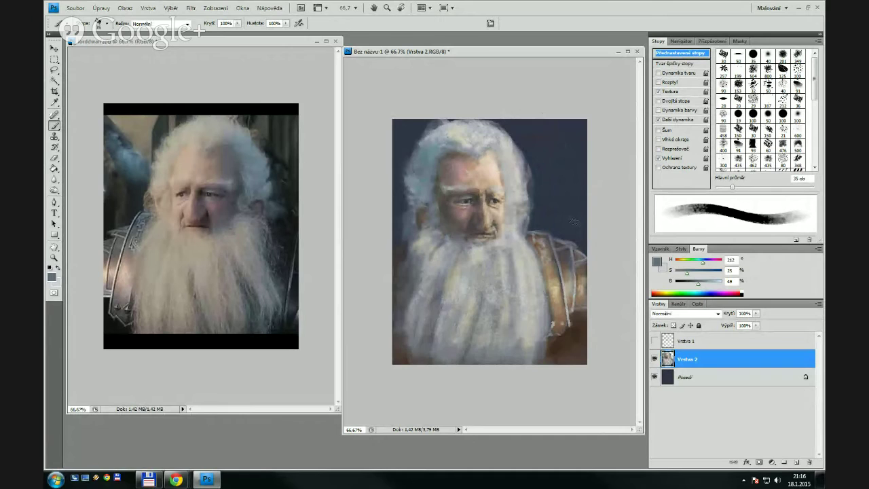
{"action": "key", "text": "ctrl+shift+h"}
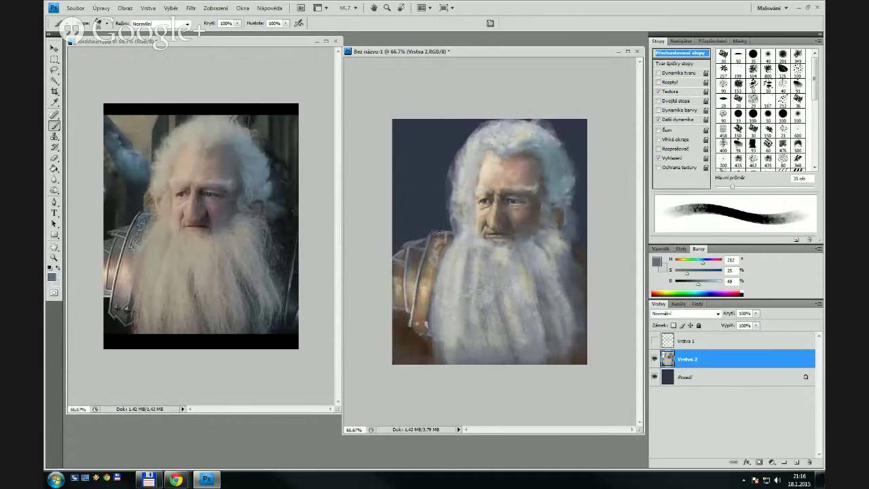
Sample the background, darken the foreground colour to H 228, S 22, B 20, and choose a soft round brush
{"action": "left_click", "coordinate": [419, 171], "text": "alt"}
{"action": "left_click", "coordinate": [657, 261]}
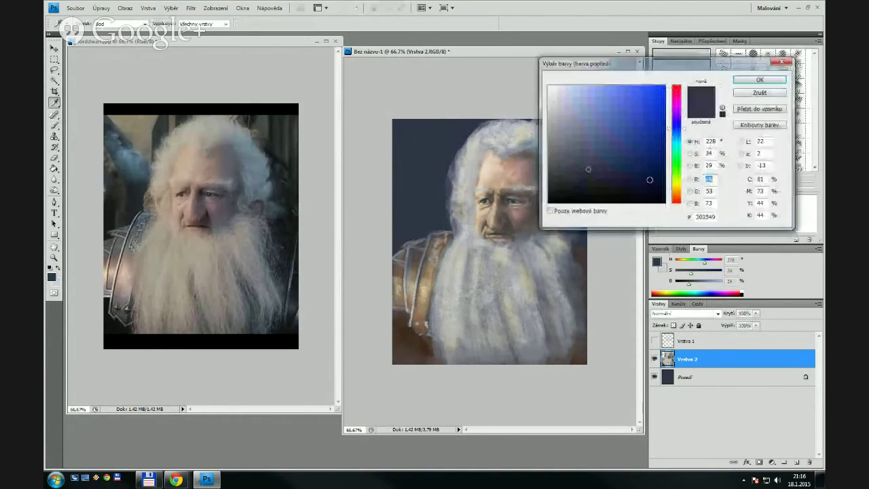
{"action": "left_click", "coordinate": [576, 178]}
{"action": "left_click", "coordinate": [760, 80]}
{"action": "key", "text": "b"}
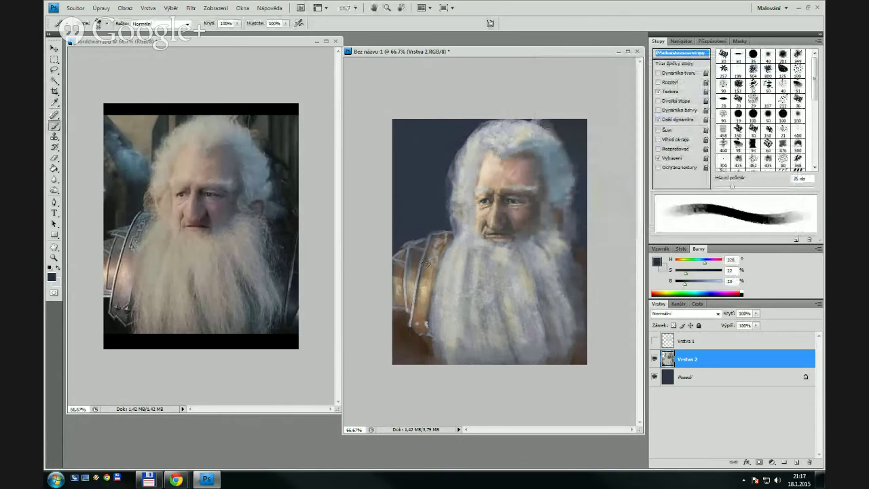
{"action": "left_click", "coordinate": [768, 54]}
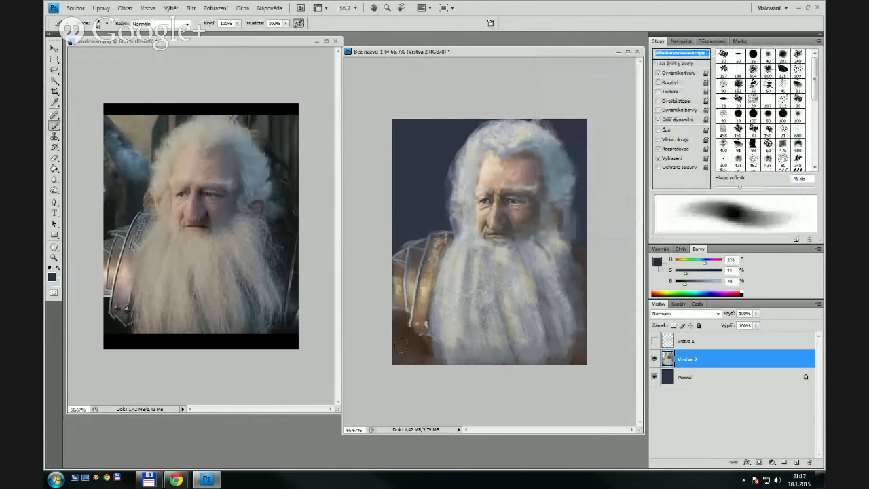
Enlarge the soft brush to 500 px and darken the armour's outer edge, then shade the opposite lower corner at 300 px
{"action": "key", "text": "bracketright"}
{"action": "key", "text": "bracketright"}
{"action": "key", "text": "bracketright"}
{"action": "key", "text": "bracketright"}
{"action": "key", "text": "bracketright"}
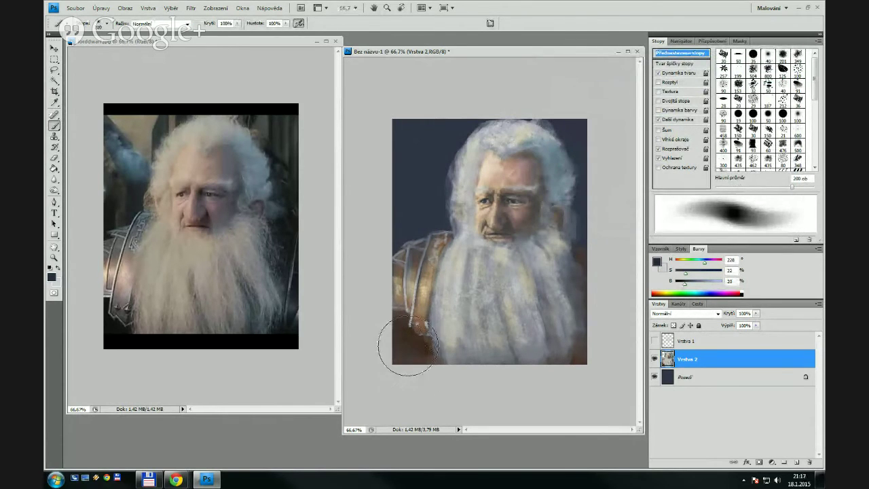
{"action": "key", "text": "bracketright"}
{"action": "key", "text": "bracketright"}
{"action": "key", "text": "bracketright"}
{"action": "key", "text": "bracketright"}
{"action": "key", "text": "bracketright"}
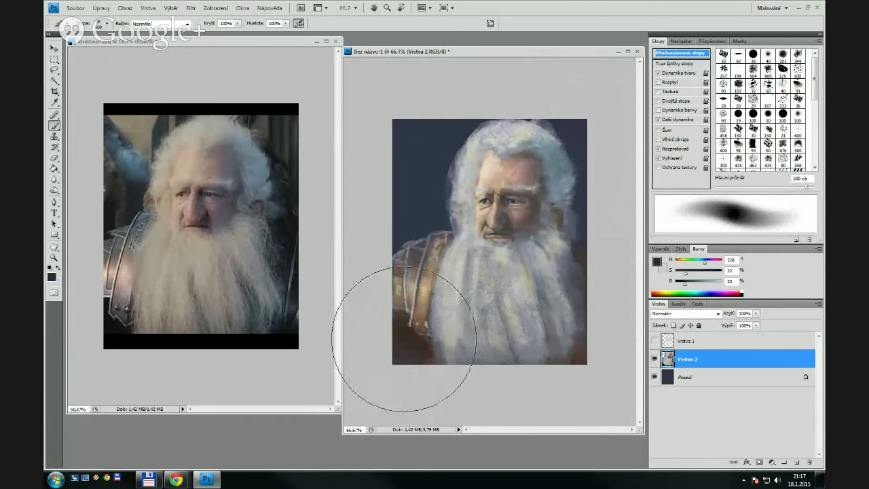
{"action": "key", "text": "bracketleft"}
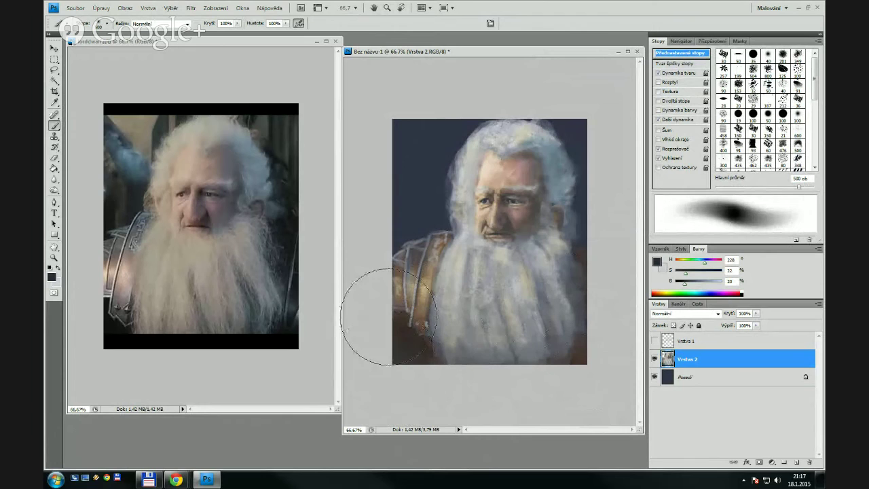
{"action": "left_click_drag", "start_coordinate": [386, 296], "coordinate": [384, 311]}
{"action": "left_click_drag", "start_coordinate": [604, 355], "coordinate": [592, 367]}
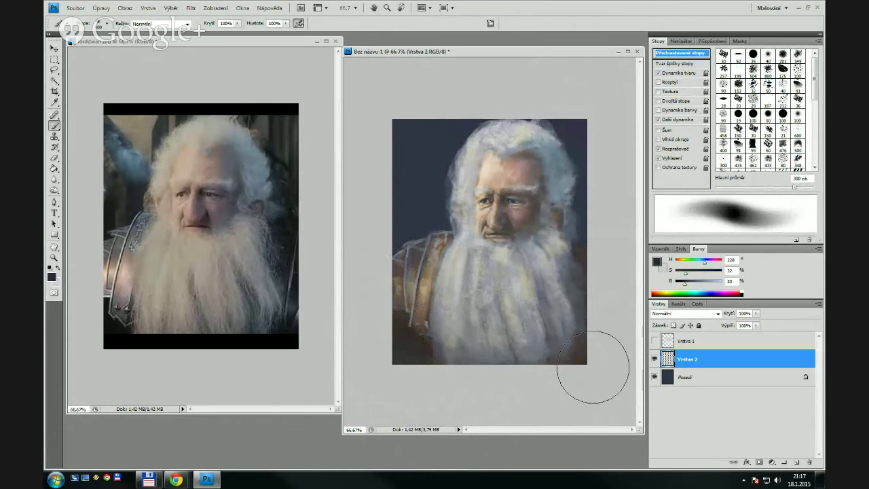
Set the foreground colour to near-black (H 228, S 27, B 7) and deepen the clothing and lower armour with 250 and 150 px soft brushes
{"action": "key", "text": "bracketleft"}
{"action": "key", "text": "bracketleft"}
{"action": "key", "text": "bracketleft"}
{"action": "left_click", "coordinate": [656, 261]}
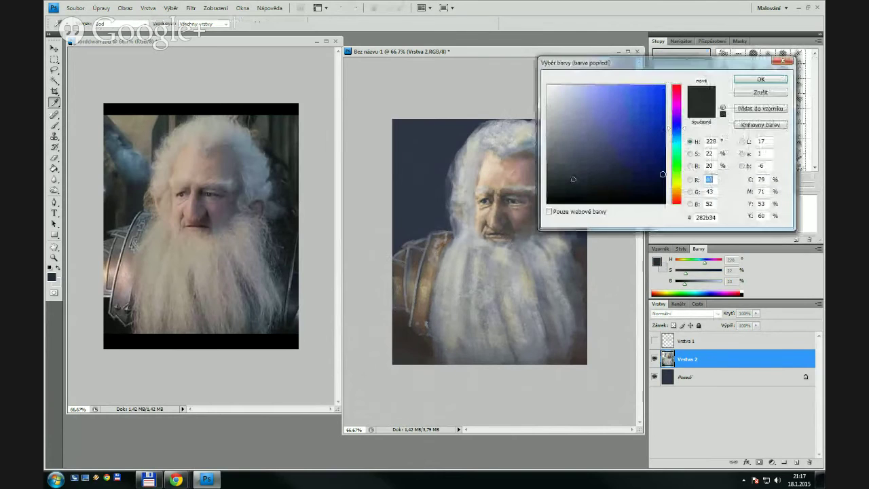
{"action": "left_click", "coordinate": [580, 194]}
{"action": "left_click", "coordinate": [744, 81]}
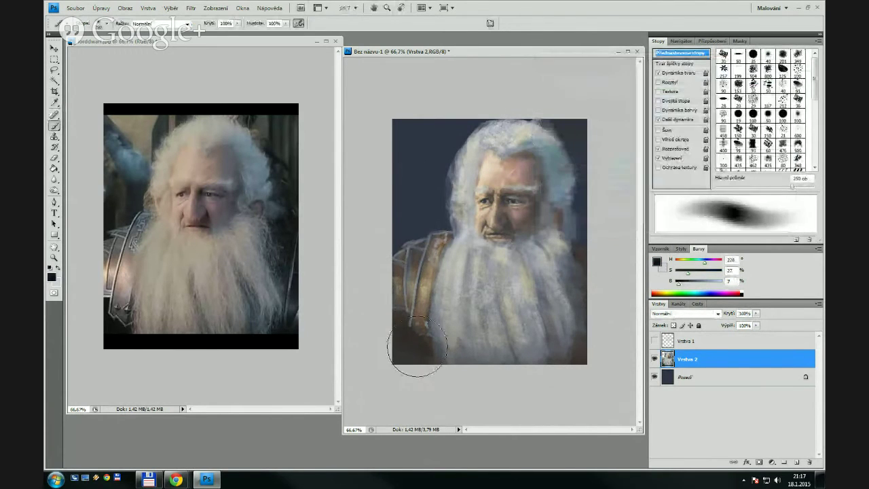
{"action": "mouse_move", "coordinate": [414, 350]}
{"action": "left_mouse_down"}
{"action": "mouse_move", "coordinate": [417, 372]}
{"action": "mouse_move", "coordinate": [386, 342]}
{"action": "mouse_move", "coordinate": [403, 328]}
{"action": "left_mouse_up"}
{"action": "key", "text": "bracketleft"}
{"action": "key", "text": "bracketleft"}
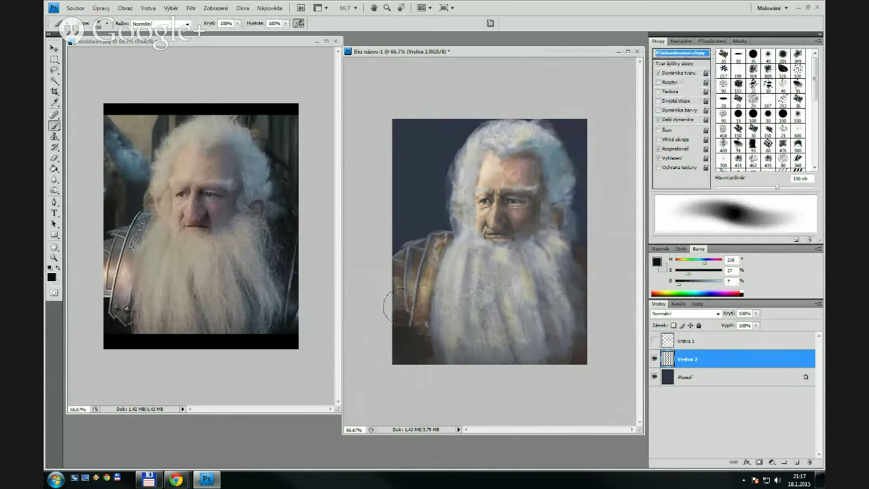
Darken the lower shoulder with the soft tip at 200 px, and paint tan armour highlights with the textured 30 px preset reduced to 10 px
{"action": "key", "text": "bracketright"}
{"action": "key", "text": "bracketright"}
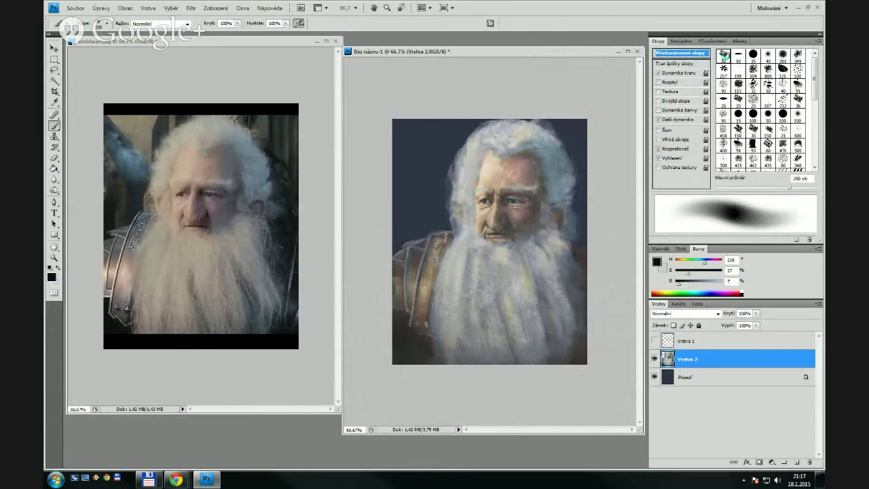
{"action": "left_click", "coordinate": [723, 54]}
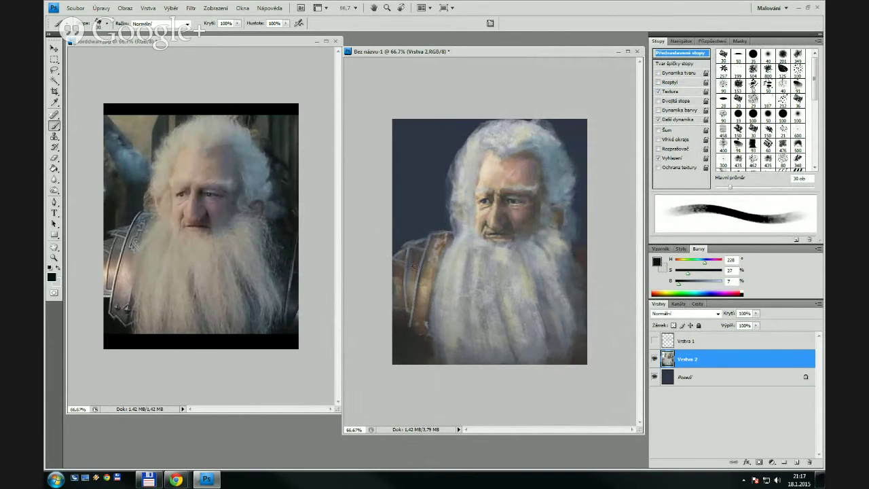
{"action": "key", "text": "bracketleft"}
{"action": "key", "text": "bracketleft"}
{"action": "left_click", "coordinate": [425, 283], "text": "alt"}
{"action": "key", "text": "bracketleft"}
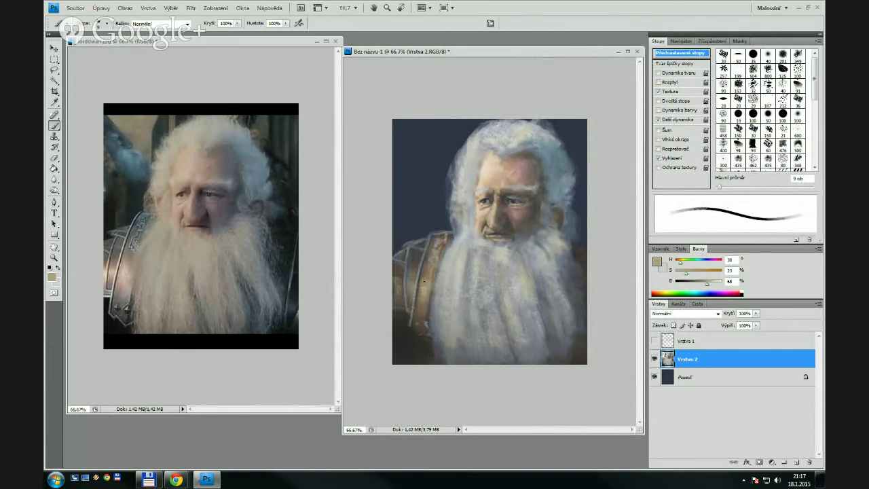
{"action": "key", "text": "bracketright"}
{"action": "key", "text": "bracketright"}
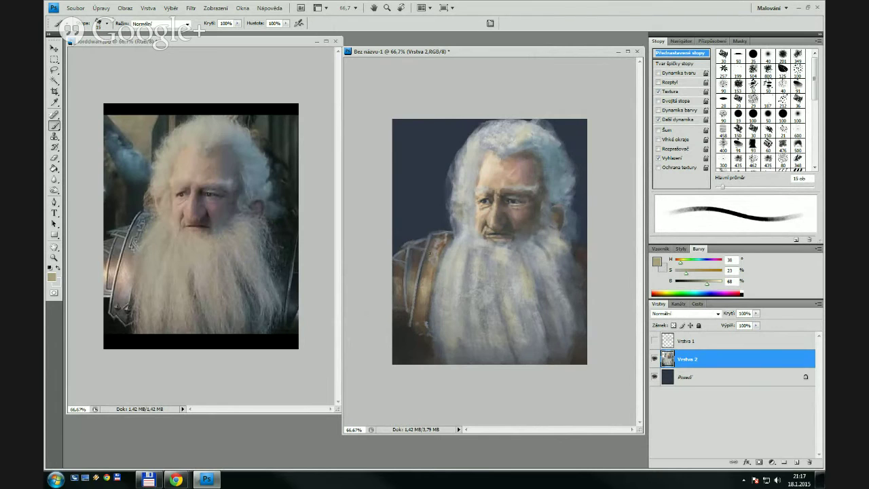
{"action": "key", "text": "bracketleft"}
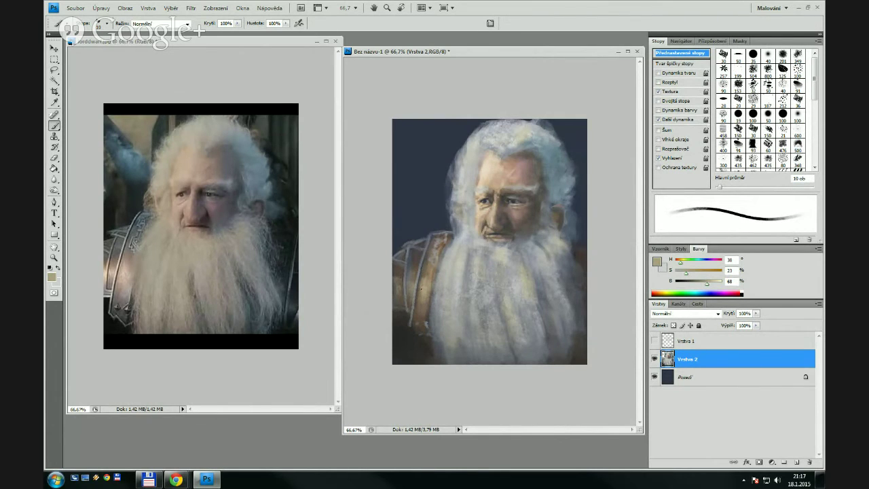
Sample light grey from the hair and paint fine highlights on the shoulder armour with a 9 px tip, resizing it to 15 px
{"action": "left_click", "coordinate": [475, 148], "text": "alt"}
{"action": "key", "text": "bracketleft"}
{"action": "left_click_drag", "start_coordinate": [423, 274], "coordinate": [417, 285]}
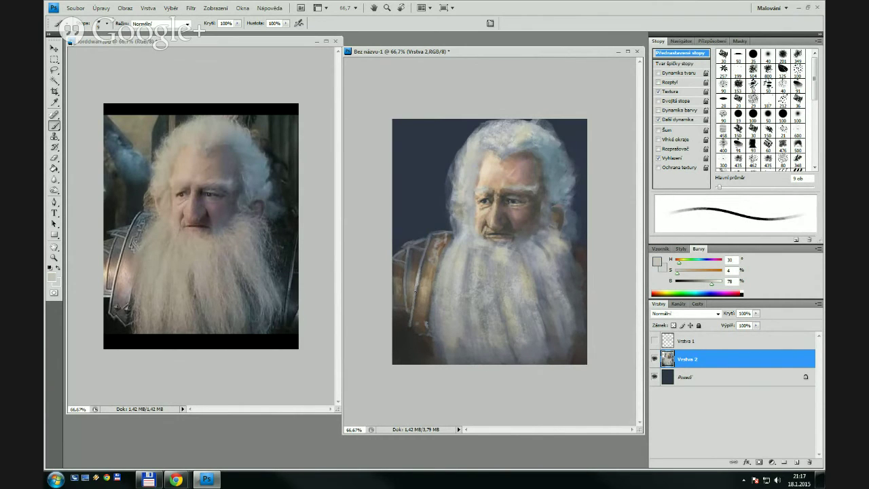
{"action": "key", "text": "bracketleft"}
{"action": "key", "text": "bracketright"}
{"action": "key", "text": "bracketright"}
{"action": "key", "text": "bracketright"}
{"action": "key", "text": "bracketright"}
{"action": "key", "text": "bracketright"}
{"action": "key", "text": "bracketleft"}
{"action": "key", "text": "bracketleft"}
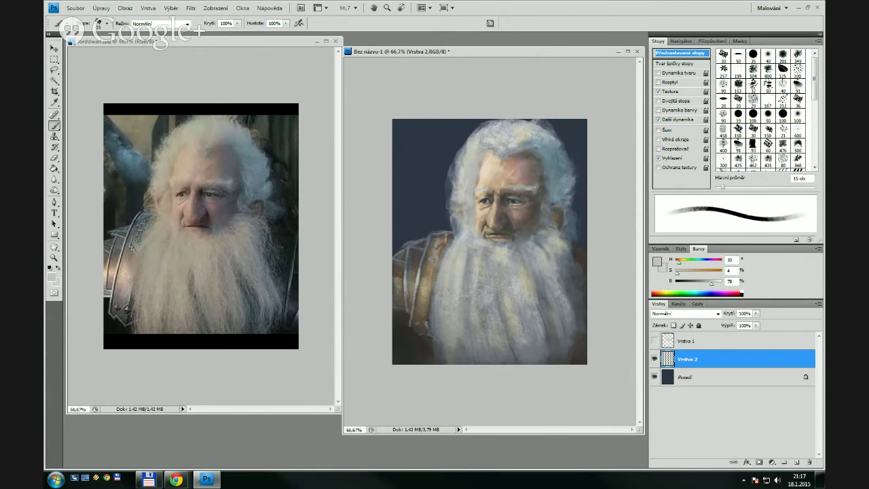
Add light grey strokes along the edges of the armour plates, reducing the brush from 15 to 8 px
{"action": "left_click_drag", "start_coordinate": [406, 268], "coordinate": [411, 288]}
{"action": "key", "text": "bracketleft"}
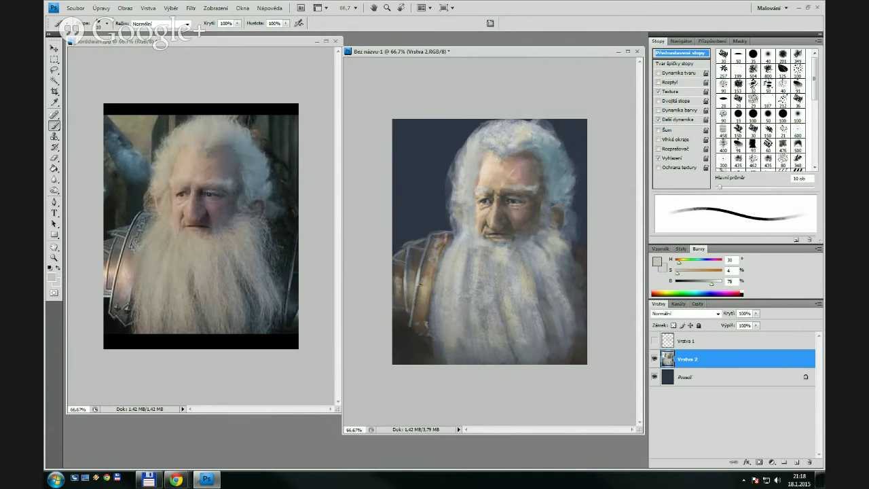
{"action": "left_click_drag", "start_coordinate": [419, 278], "coordinate": [413, 307]}
{"action": "key", "text": "bracketright"}
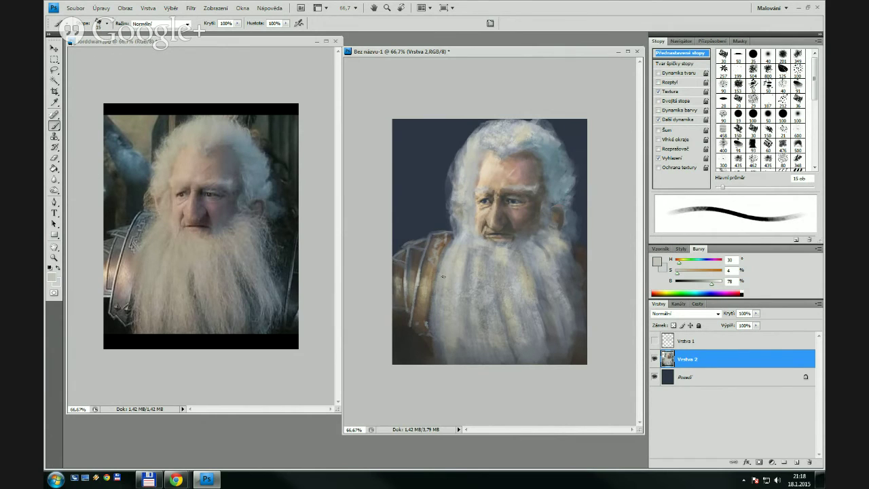
{"action": "key", "text": "bracketleft"}
{"action": "key", "text": "bracketleft"}
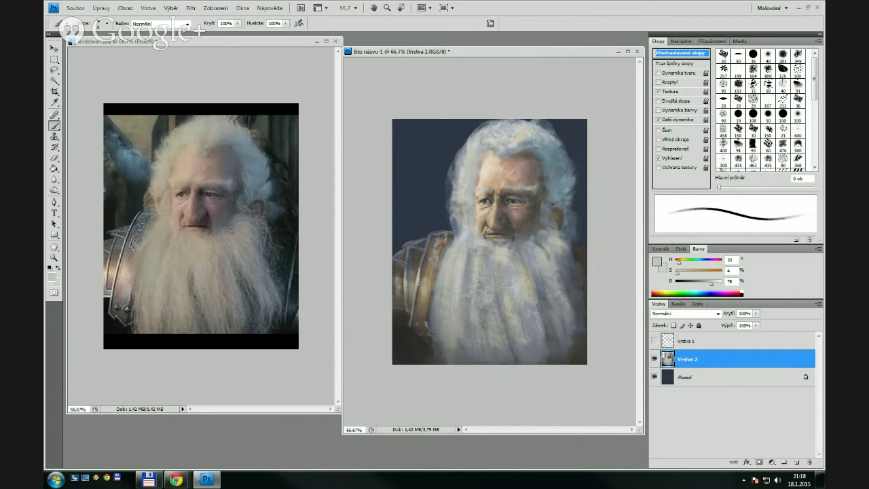
Sample greyish beige from the upper beard and paint strands below the mouth and along the side hair with a 20 px brush
{"action": "left_click", "coordinate": [499, 253], "text": "alt"}
{"action": "key", "text": "bracketright"}
{"action": "key", "text": "bracketright"}
{"action": "key", "text": "bracketright"}
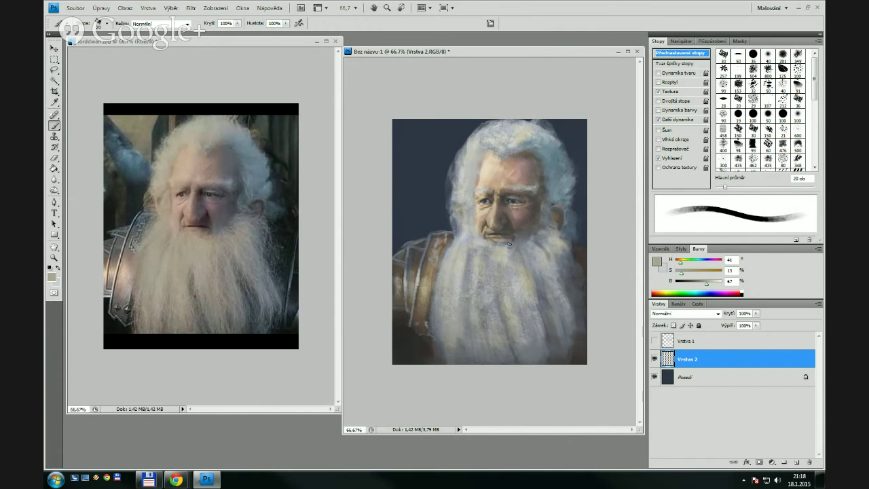
{"action": "mouse_move", "coordinate": [490, 239]}
{"action": "left_mouse_down"}
{"action": "mouse_move", "coordinate": [521, 252]}
{"action": "mouse_move", "coordinate": [544, 245]}
{"action": "mouse_move", "coordinate": [556, 270]}
{"action": "mouse_move", "coordinate": [558, 240]}
{"action": "left_mouse_up"}
{"action": "mouse_move", "coordinate": [485, 236]}
{"action": "left_mouse_down"}
{"action": "mouse_move", "coordinate": [456, 238]}
{"action": "mouse_move", "coordinate": [453, 189]}
{"action": "mouse_move", "coordinate": [459, 221]}
{"action": "mouse_move", "coordinate": [466, 205]}
{"action": "mouse_move", "coordinate": [453, 177]}
{"action": "left_mouse_up"}
Erase softly along the outer hair edge facing the armoured shoulder with the textured 30 px eraser tip
{"action": "key", "text": "e"}
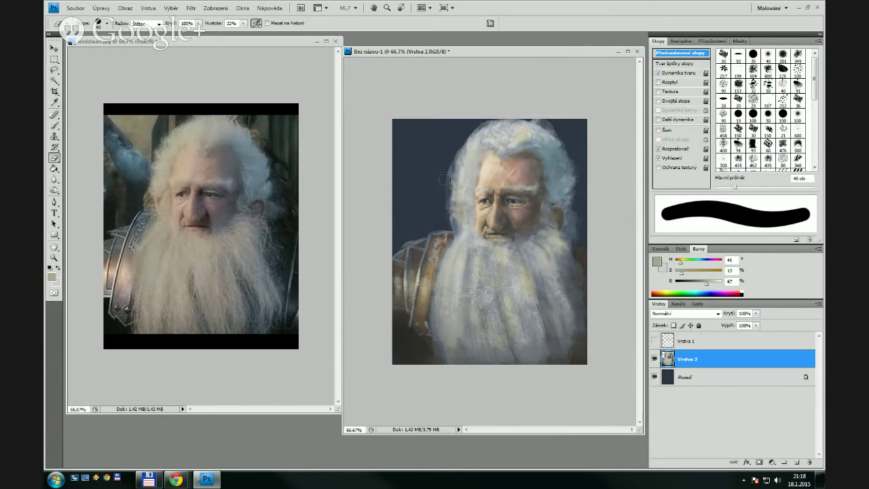
{"action": "left_click", "coordinate": [724, 56]}
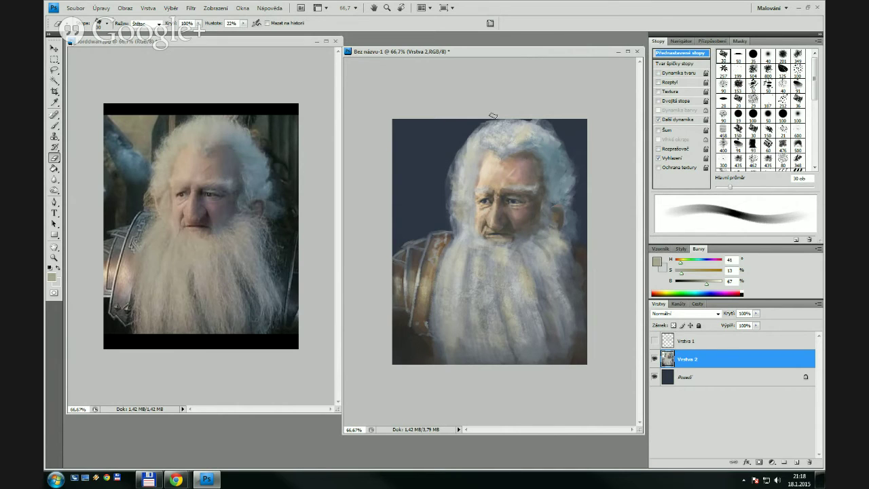
{"action": "key", "text": "bracketright"}
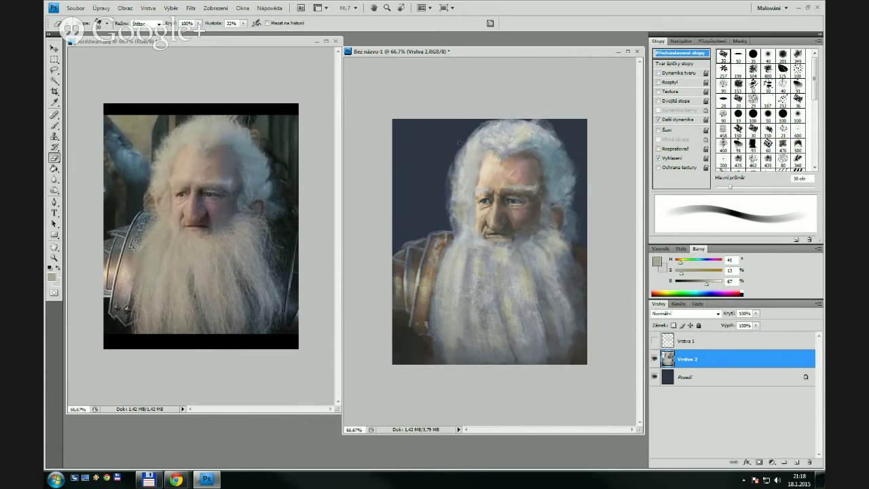
{"action": "left_click_drag", "start_coordinate": [460, 143], "coordinate": [455, 168]}
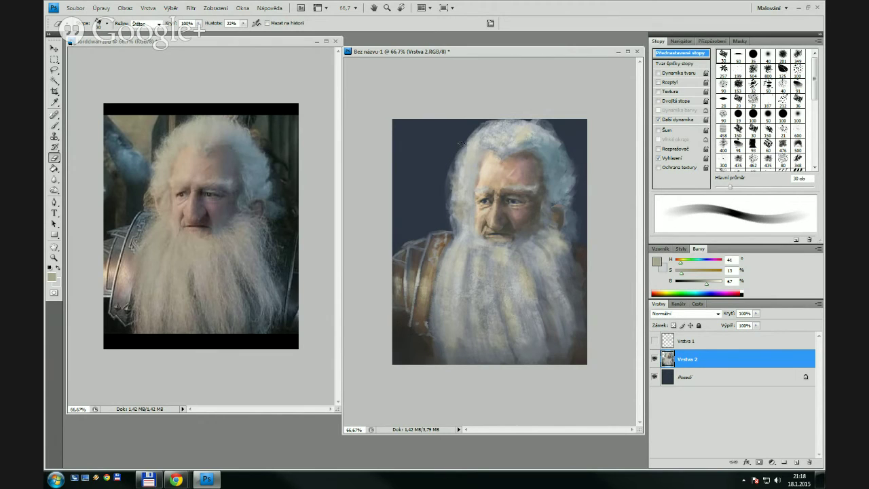
{"action": "mouse_move", "coordinate": [494, 121]}
{"action": "left_mouse_down"}
{"action": "mouse_move", "coordinate": [474, 128]}
{"action": "mouse_move", "coordinate": [456, 159]}
{"action": "left_mouse_up"}
{"action": "mouse_move", "coordinate": [476, 131]}
{"action": "left_mouse_down"}
{"action": "mouse_move", "coordinate": [449, 155]}
{"action": "mouse_move", "coordinate": [442, 180]}
{"action": "mouse_move", "coordinate": [454, 226]}
{"action": "left_mouse_up"}
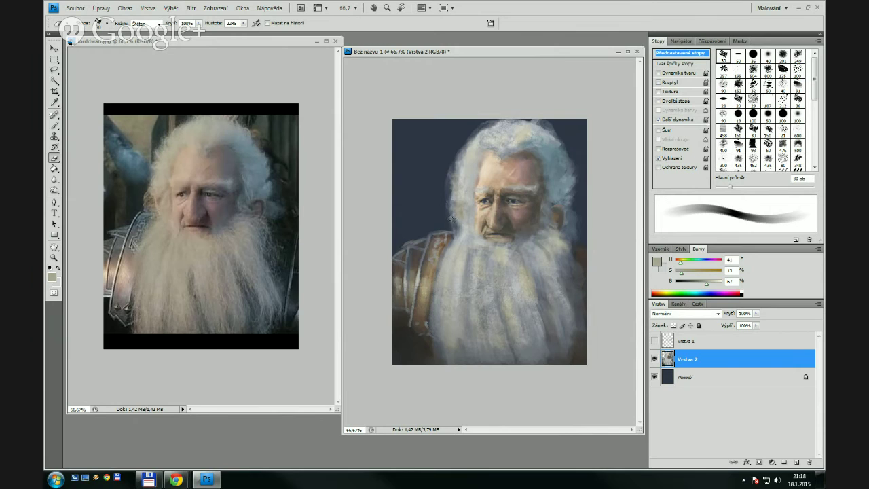
Soften the hair contour against the background further with the eraser enlarged to 80 px
{"action": "key", "text": "bracketright"}
{"action": "key", "text": "bracketright"}
{"action": "key", "text": "bracketright"}
{"action": "key", "text": "bracketright"}
{"action": "key", "text": "bracketright"}
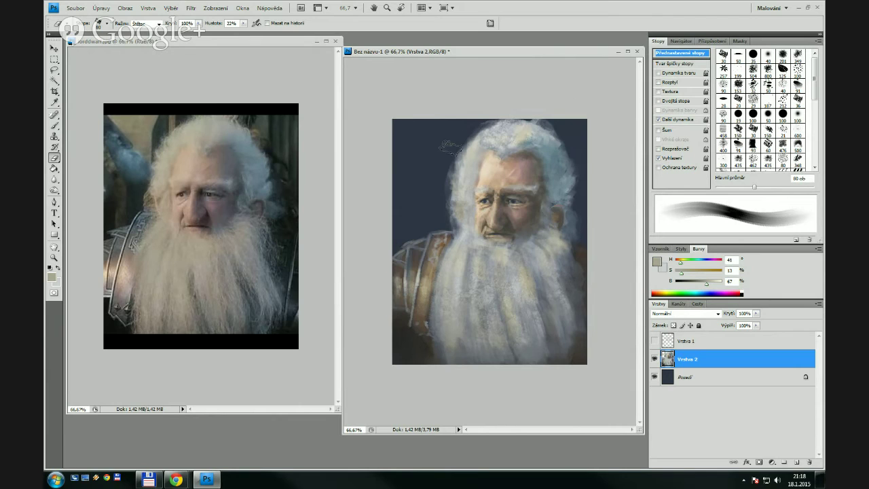
{"action": "key", "text": "bracketleft"}
{"action": "key", "text": "bracketleft"}
Return to the Brush tool with an 8 px tip for fine detail around the ear
{"action": "key", "text": "b"}
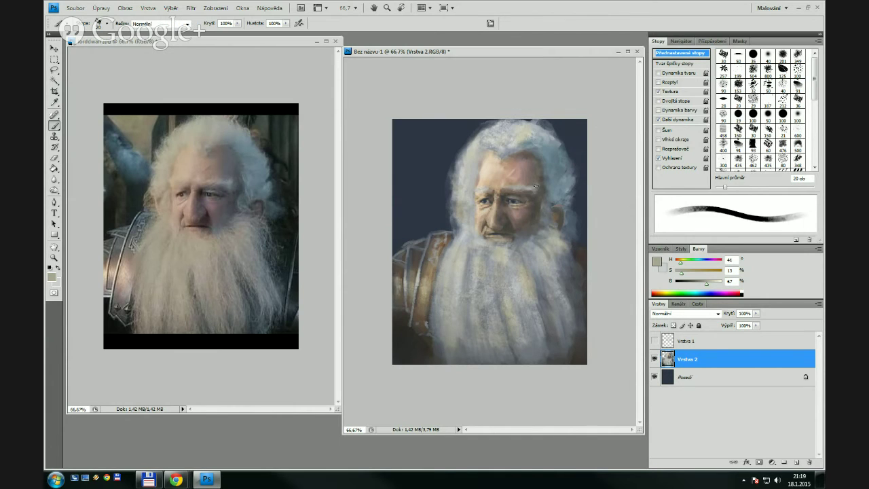
{"action": "key", "text": "bracketleft"}
{"action": "key", "text": "bracketleft"}
{"action": "key", "text": "bracketleft"}
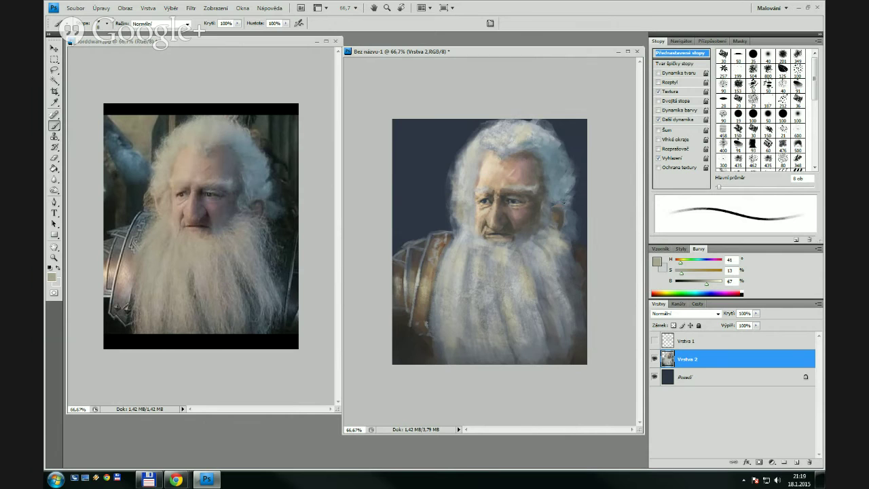
Check the proportions by mirroring the painting and the reference photo horizontally, and flip both back
{"action": "key", "text": "ctrl+shift+h"}
{"action": "left_click", "coordinate": [317, 241]}
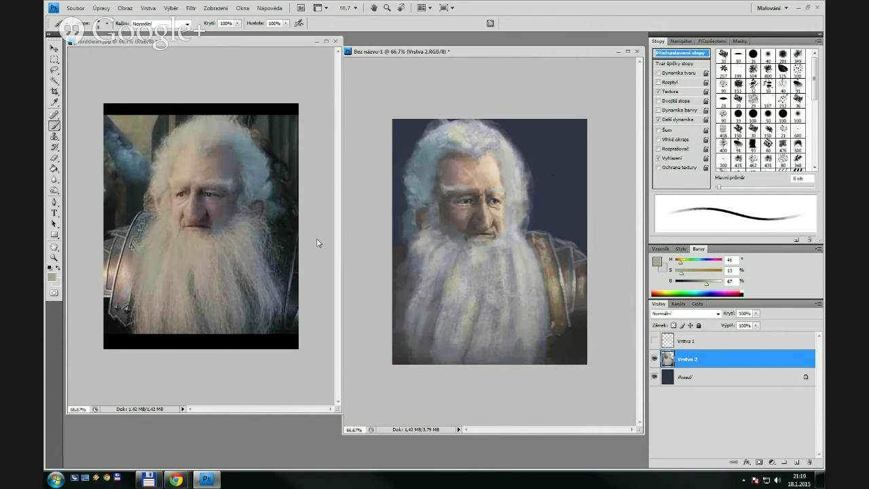
{"action": "key", "text": "ctrl+shift+h"}
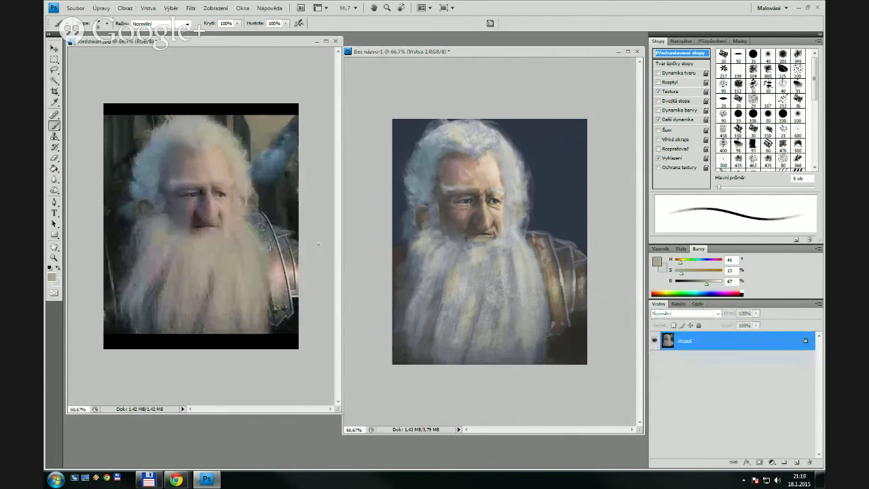
{"action": "key", "text": "ctrl+shift+h"}
{"action": "left_click", "coordinate": [395, 204]}
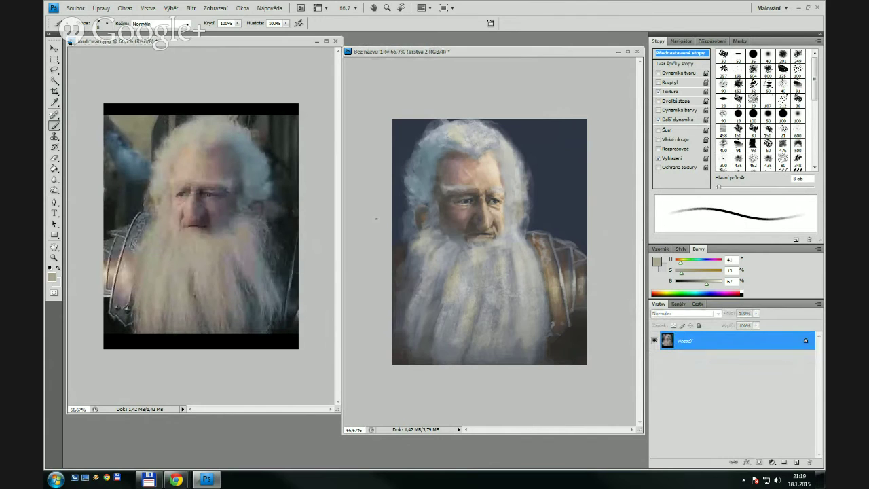
{"action": "key", "text": "ctrl+shift+h"}
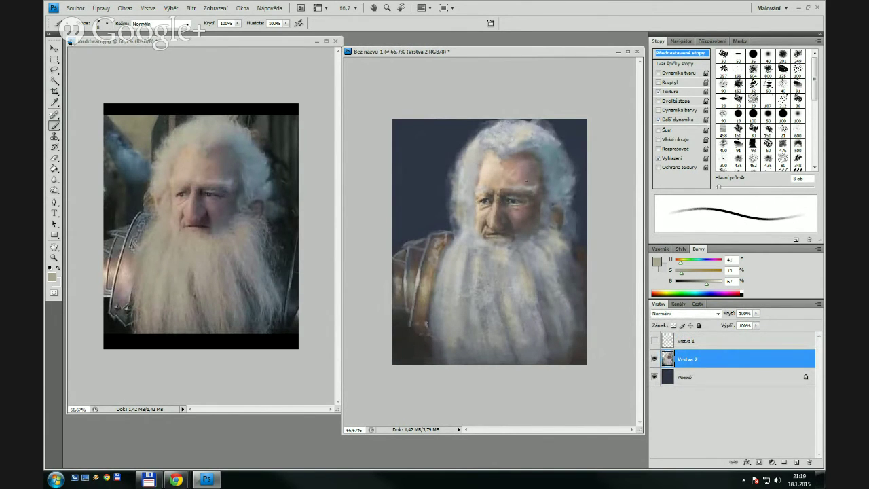
Sample dark brown from the ear and paint its upper edge with a 5 px brush
{"action": "key", "text": "z"}
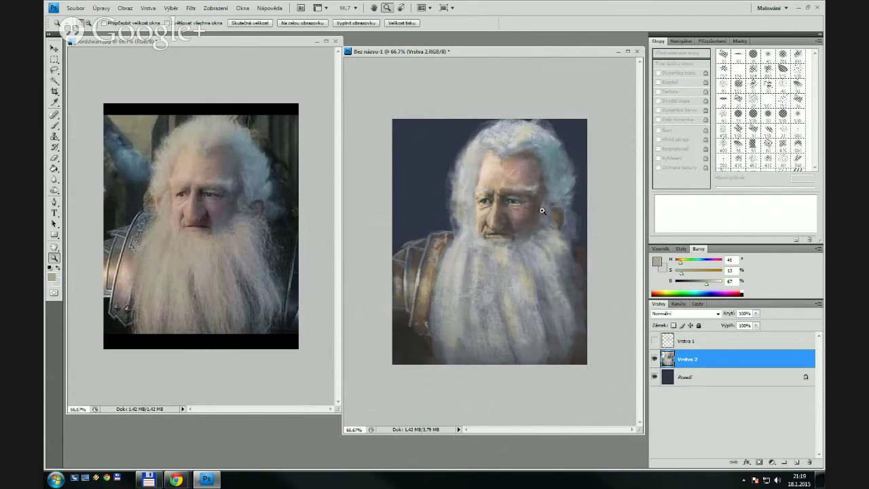
{"action": "key", "text": "b"}
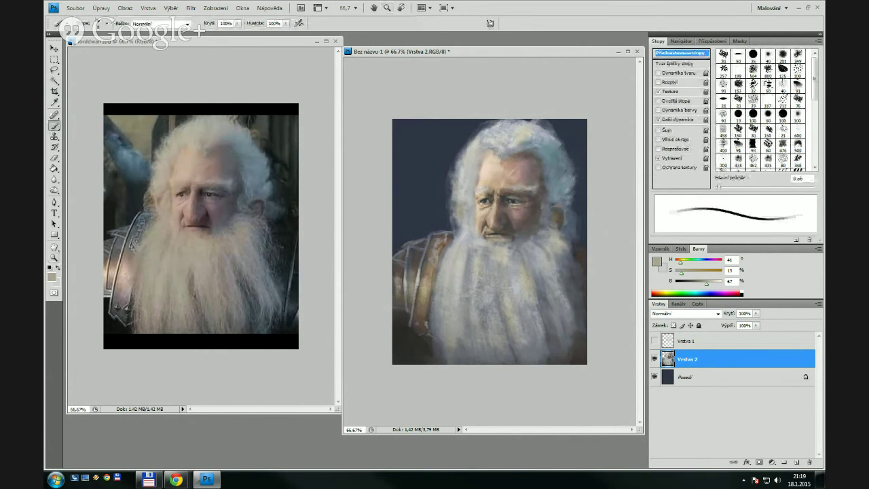
{"action": "left_click", "coordinate": [562, 205], "text": "alt"}
{"action": "key", "text": "["}
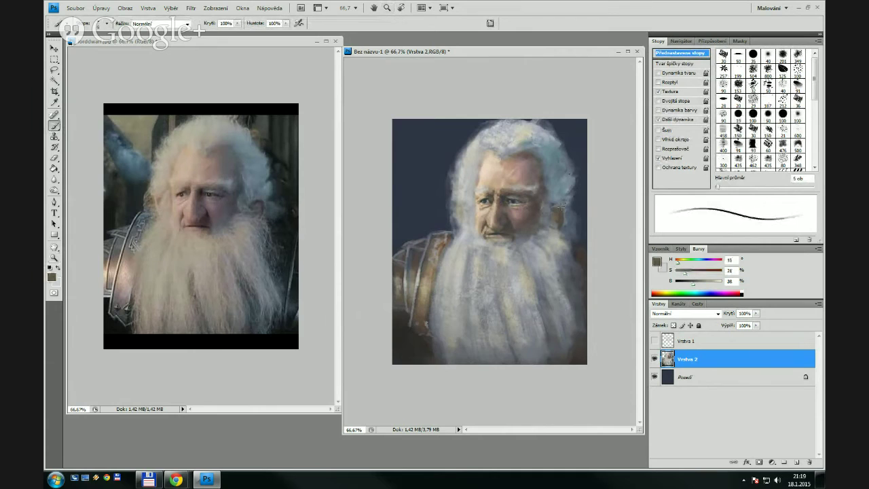
{"action": "left_click_drag", "start_coordinate": [557, 205], "coordinate": [564, 202]}
Refine the ear and surrounding hair with sampled greys, enlarging the brush from 9 to 20 px
{"action": "left_click", "coordinate": [560, 204], "text": "alt"}
{"action": "key", "text": "bracketright"}
{"action": "key", "text": "bracketright"}
{"action": "key", "text": "bracketright"}
{"action": "key", "text": "bracketright"}
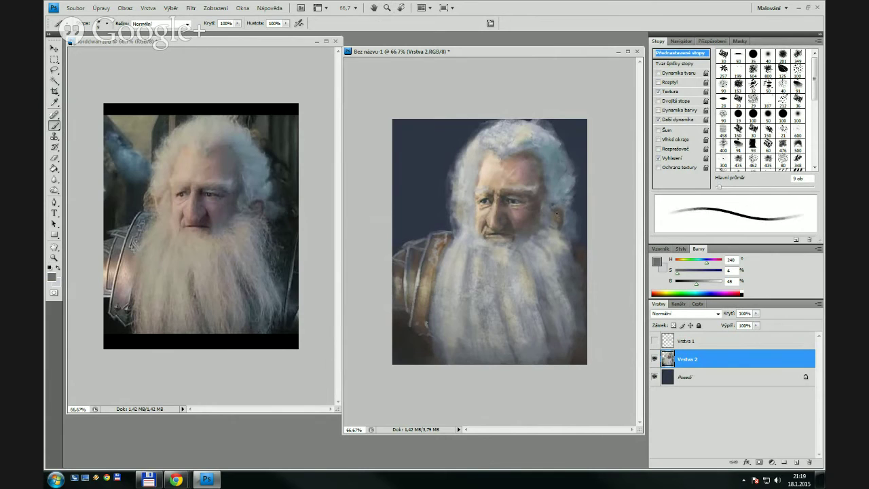
{"action": "left_click", "coordinate": [559, 195], "text": "alt"}
{"action": "left_click", "coordinate": [560, 216], "text": "alt"}
{"action": "left_click", "coordinate": [556, 220], "text": "alt"}
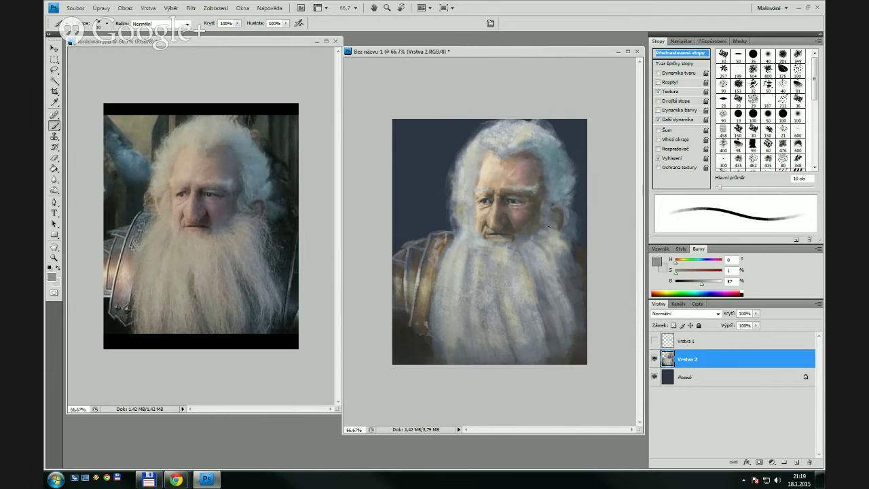
{"action": "key", "text": "bracketright"}
{"action": "key", "text": "bracketright"}
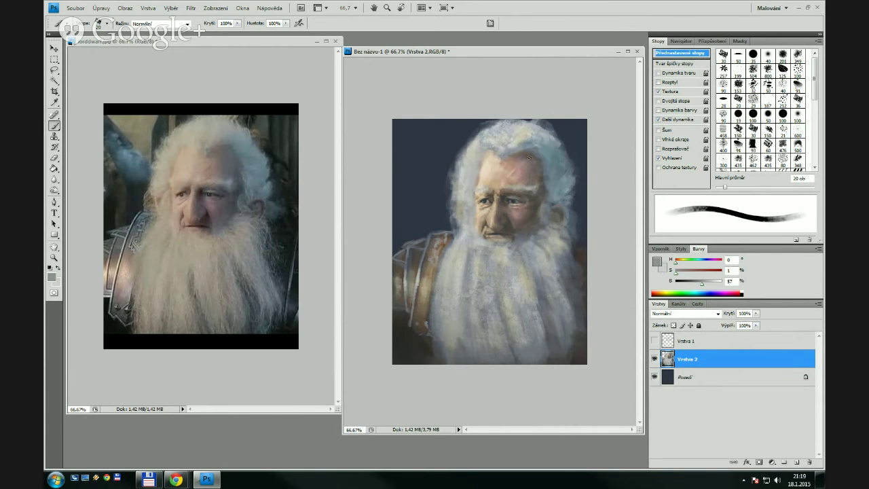
Sample dark brown beside the cheek and shade the temple and hairline, taking the brush from 35 down to 15 px
{"action": "left_click", "coordinate": [544, 204], "text": "alt"}
{"action": "key", "text": "bracketright"}
{"action": "key", "text": "bracketright"}
{"action": "key", "text": "bracketright"}
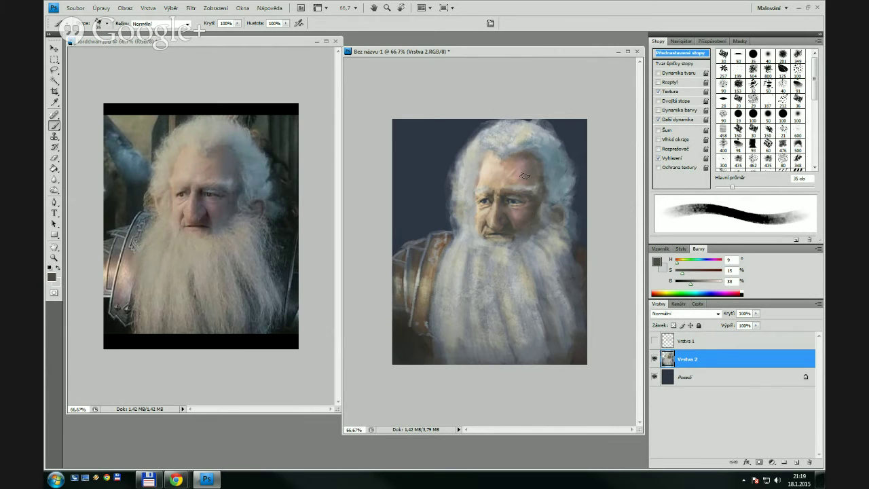
{"action": "key", "text": "bracketleft"}
{"action": "key", "text": "bracketleft"}
{"action": "key", "text": "bracketleft"}
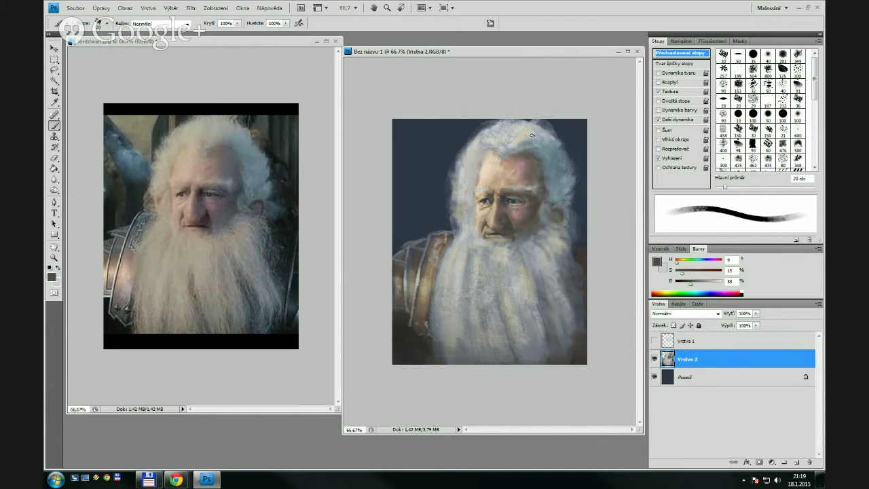
{"action": "key", "text": "bracketleft"}
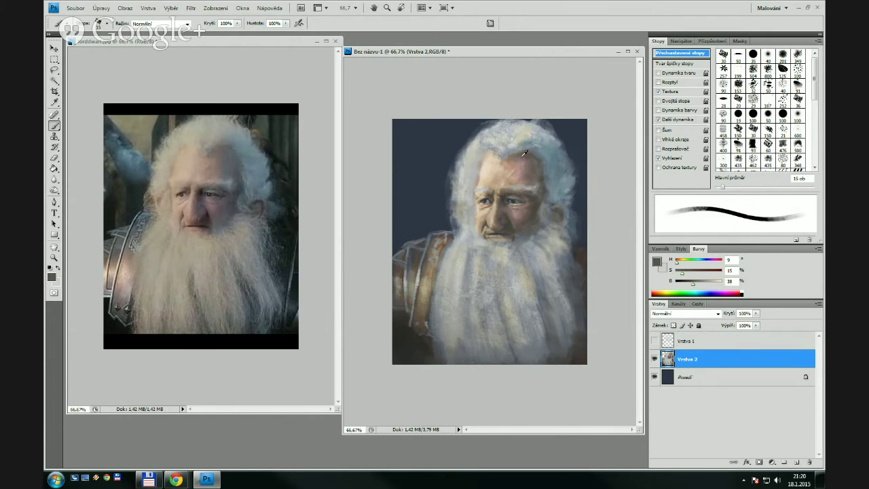
Repaint the hair above the forehead with sampled greys and blue-grey, enlarging the brush from 15 to 35 px
{"action": "left_click", "coordinate": [504, 155], "text": "alt"}
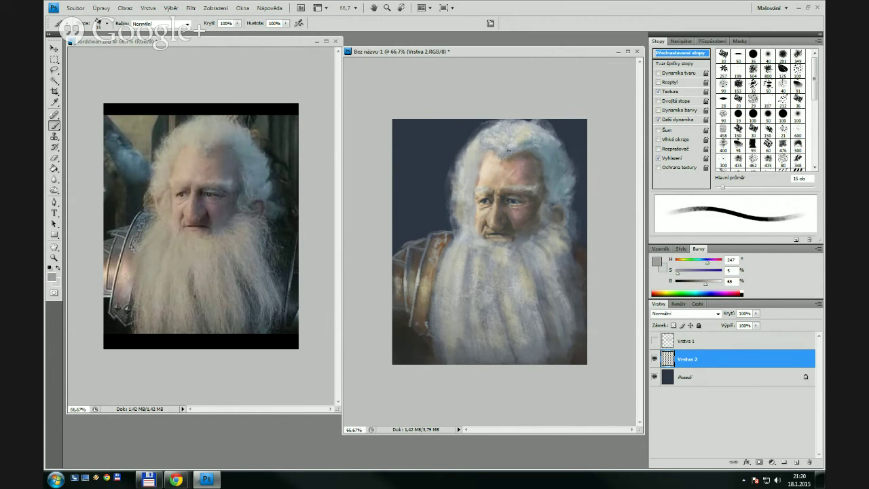
{"action": "left_click", "coordinate": [506, 150], "text": "alt"}
{"action": "left_click", "coordinate": [525, 140], "text": "alt"}
{"action": "key", "text": "bracketright"}
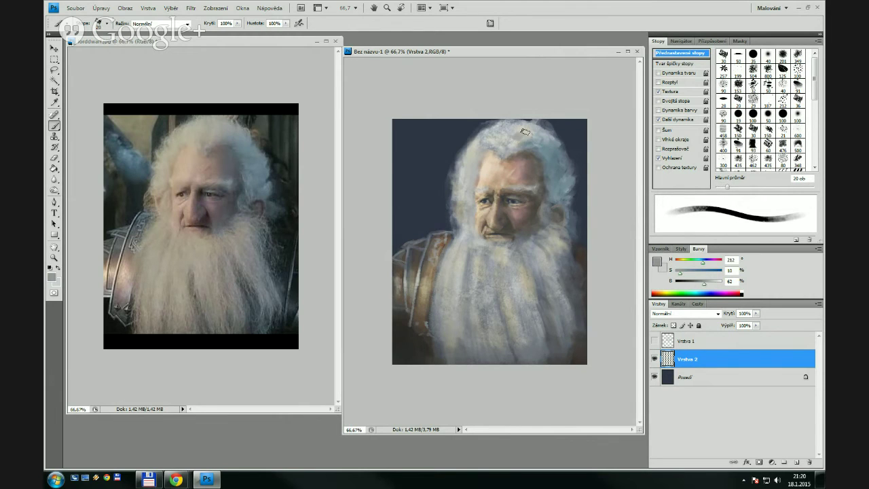
{"action": "key", "text": "bracketright"}
{"action": "key", "text": "bracketright"}
{"action": "key", "text": "bracketright"}
{"action": "left_click", "coordinate": [533, 136], "text": "alt"}
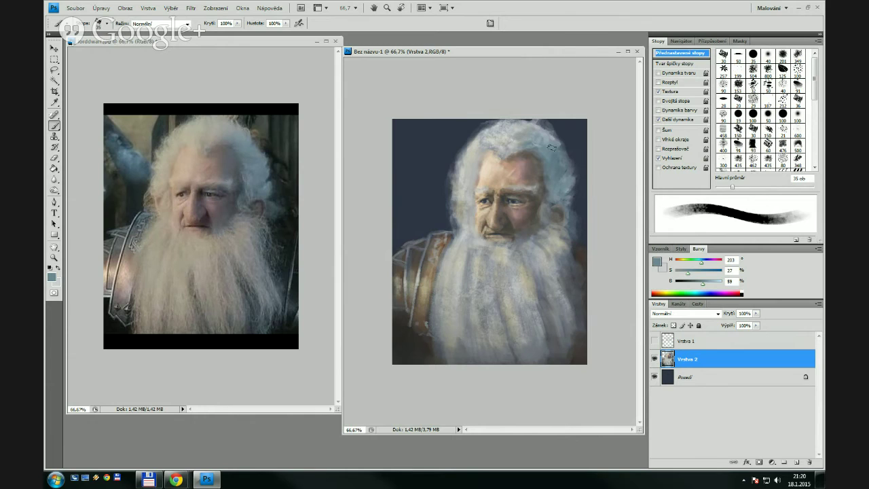
Retouch the shaded forehead and brow with sampled greyish brown and light grey, using a 20 to 25 px brush
{"action": "key", "text": "bracketleft"}
{"action": "key", "text": "bracketleft"}
{"action": "key", "text": "bracketleft"}
{"action": "key", "text": "bracketleft"}
{"action": "key", "text": "bracketleft"}
{"action": "left_click", "coordinate": [515, 173], "text": "alt"}
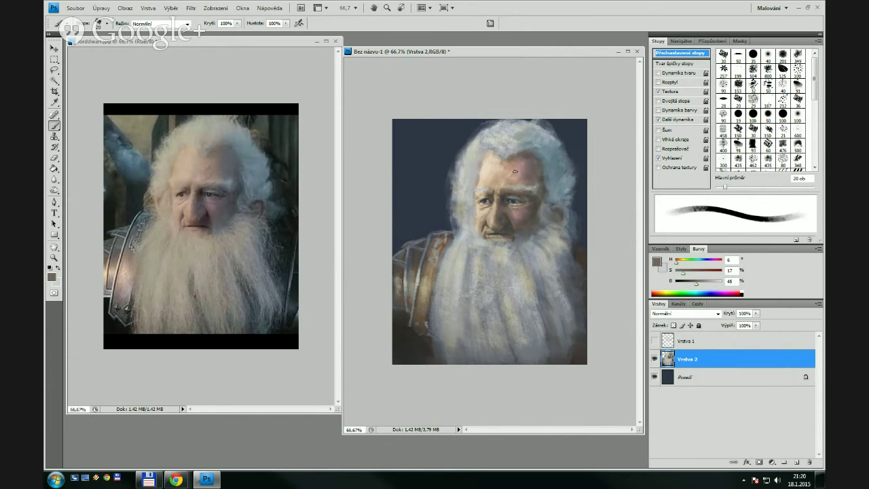
{"action": "key", "text": "bracketright"}
{"action": "key", "text": "bracketright"}
{"action": "key", "text": "bracketright"}
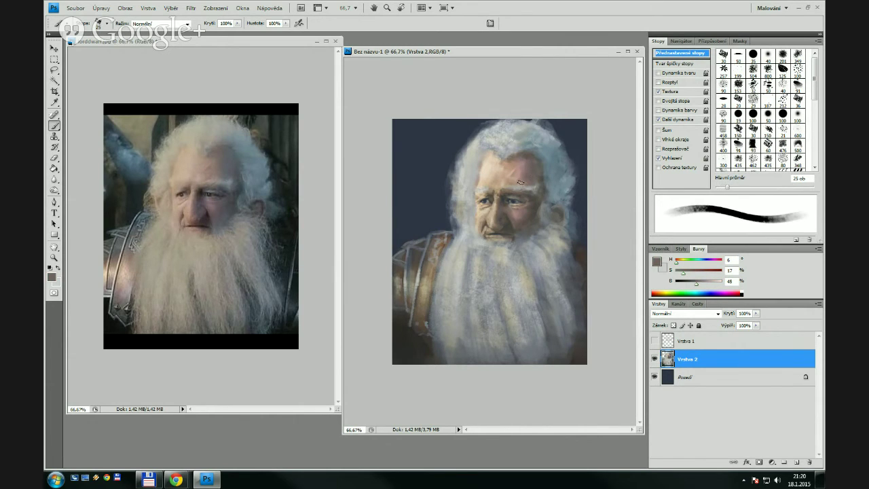
{"action": "left_click", "coordinate": [534, 182], "text": "alt"}
{"action": "key", "text": "bracketleft"}
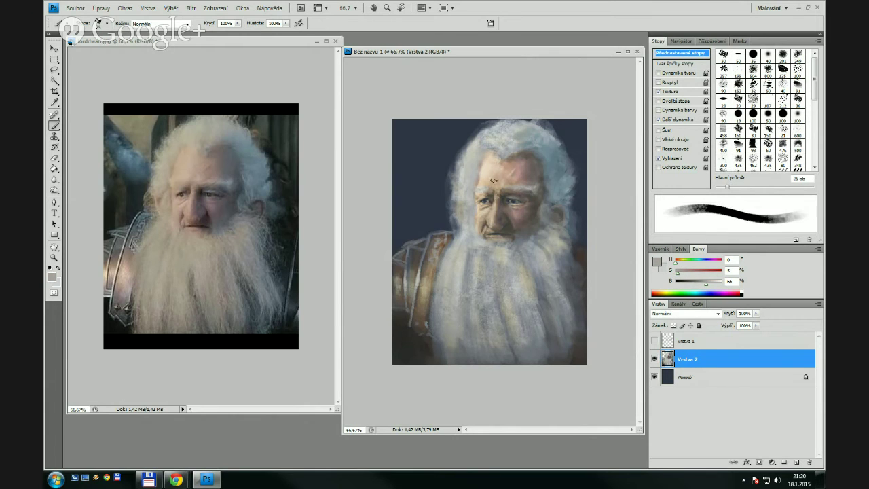
Sample cream skin tones from the lit side of the forehead and repaint its edge with a 25 px brush
{"action": "left_click", "coordinate": [483, 181], "text": "alt"}
{"action": "key", "text": "bracketright"}
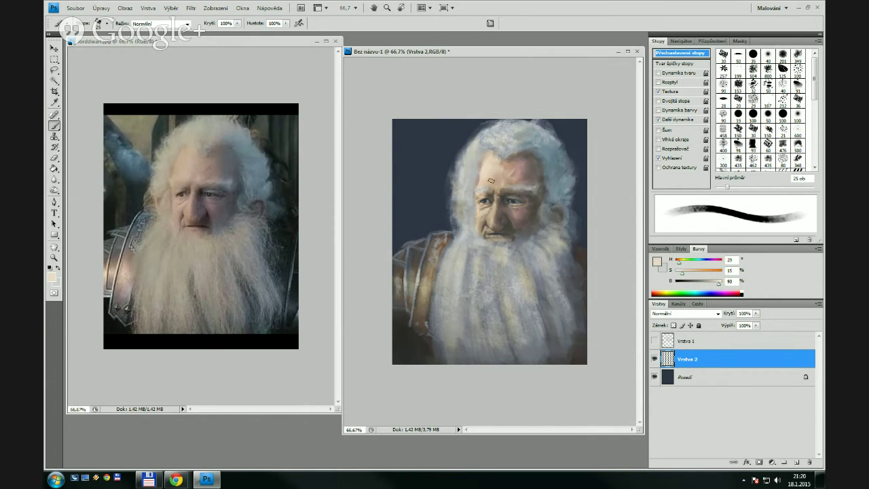
{"action": "left_click", "coordinate": [482, 172], "text": "alt"}
{"action": "left_click_drag", "start_coordinate": [487, 163], "coordinate": [482, 183]}
Repaint the hair along the lit side of the forehead with sampled light greys, enlarging the brush from 25 to 30 px
{"action": "left_click", "coordinate": [477, 169], "text": "alt"}
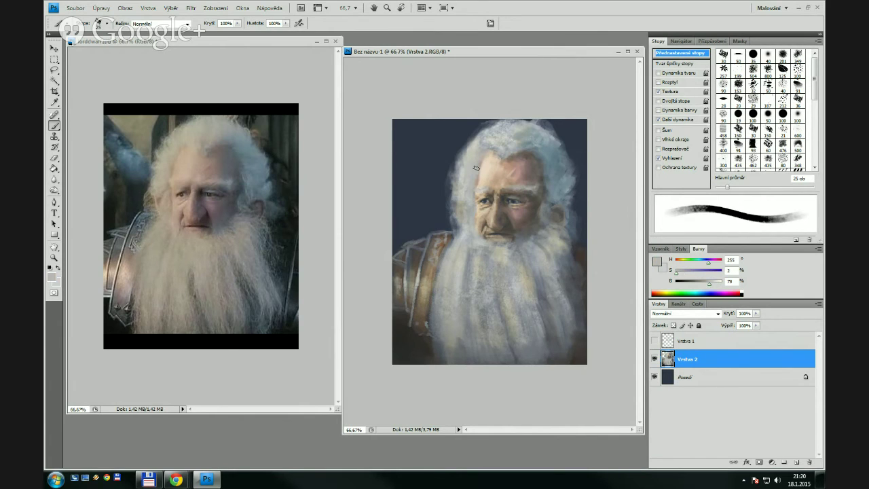
{"action": "left_click_drag", "start_coordinate": [475, 166], "coordinate": [486, 152]}
{"action": "key", "text": "bracketright"}
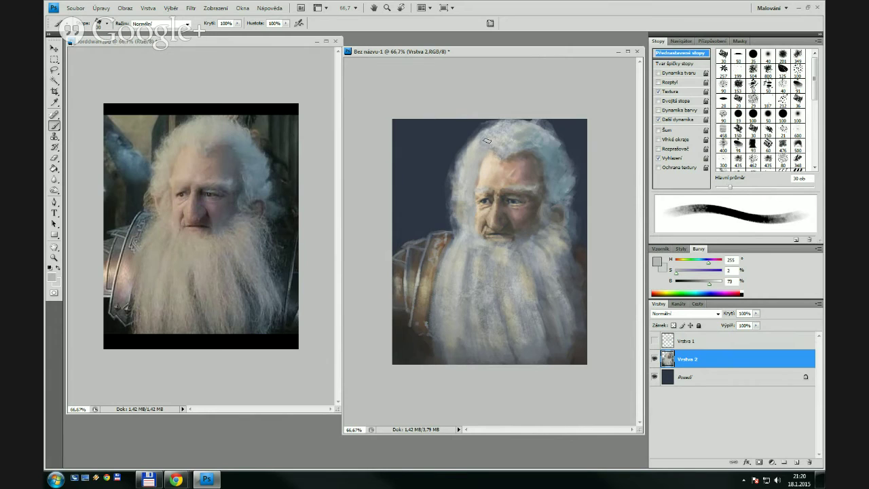
{"action": "left_click", "coordinate": [485, 139], "text": "alt"}
{"action": "left_click_drag", "start_coordinate": [487, 139], "coordinate": [495, 140]}
Check the portrait mirrored horizontally, restore it, and compare the painted face with the reference photo at 200%
{"action": "key", "text": "ctrl+shift+h"}
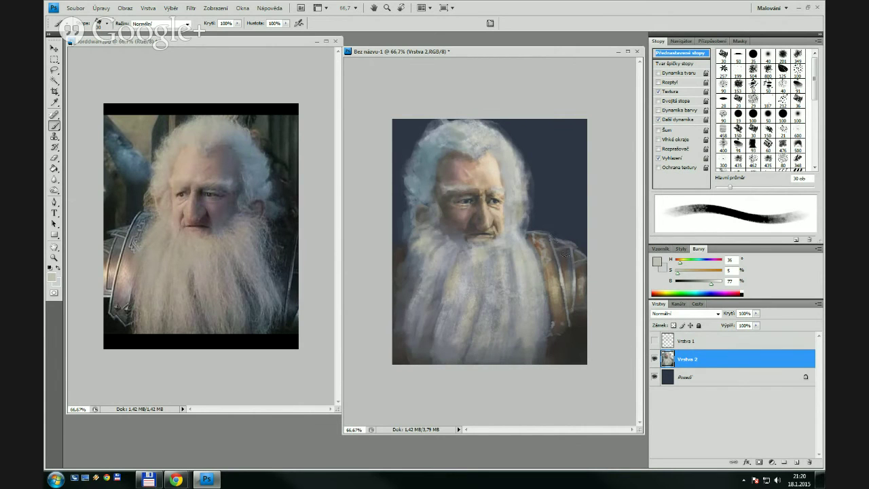
{"action": "key", "text": "ctrl+shift+h"}
{"action": "key", "text": "z"}
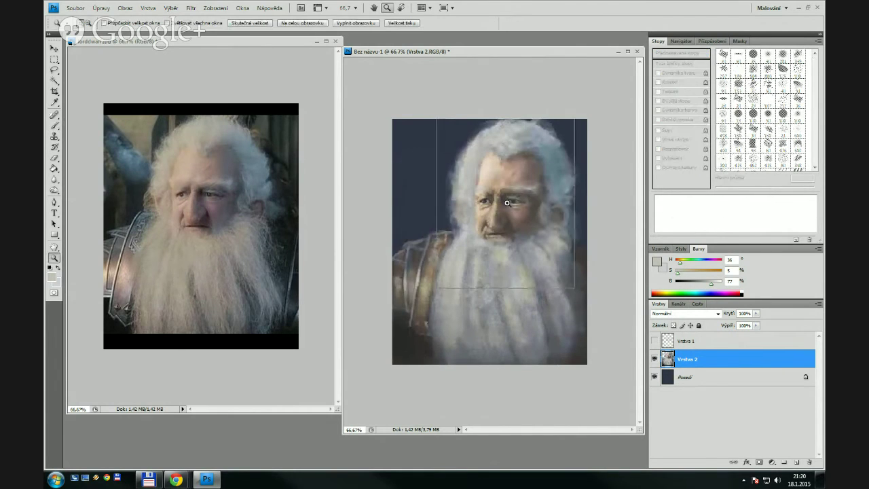
{"action": "left_click", "coordinate": [520, 225]}
{"action": "left_click", "coordinate": [521, 225]}
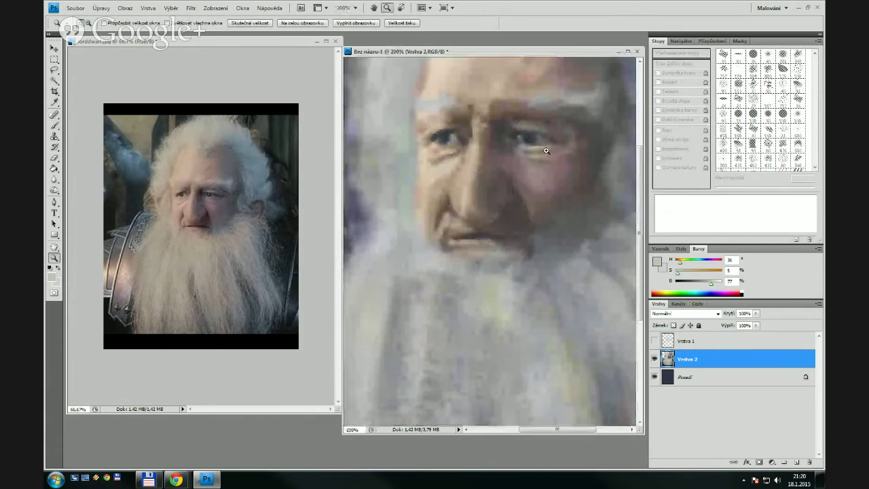
{"action": "left_click_drag", "start_coordinate": [535, 147], "coordinate": [529, 231]}
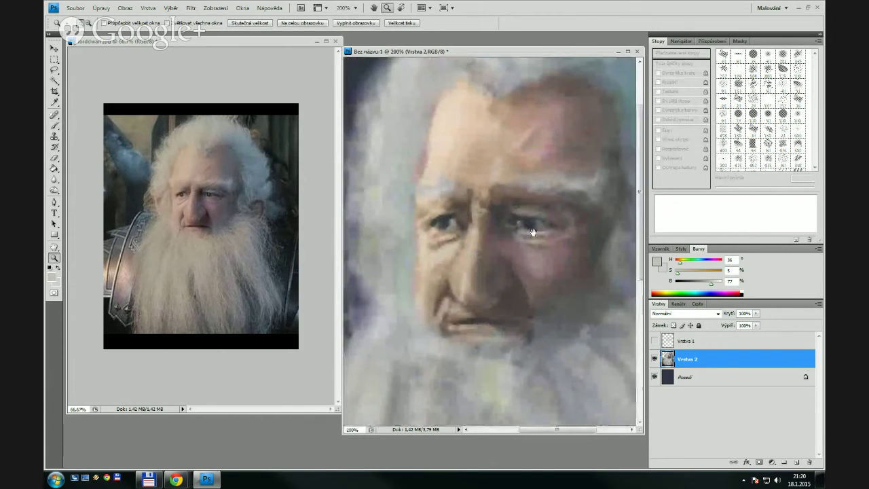
{"action": "left_click", "coordinate": [278, 204]}
{"action": "left_click", "coordinate": [240, 185]}
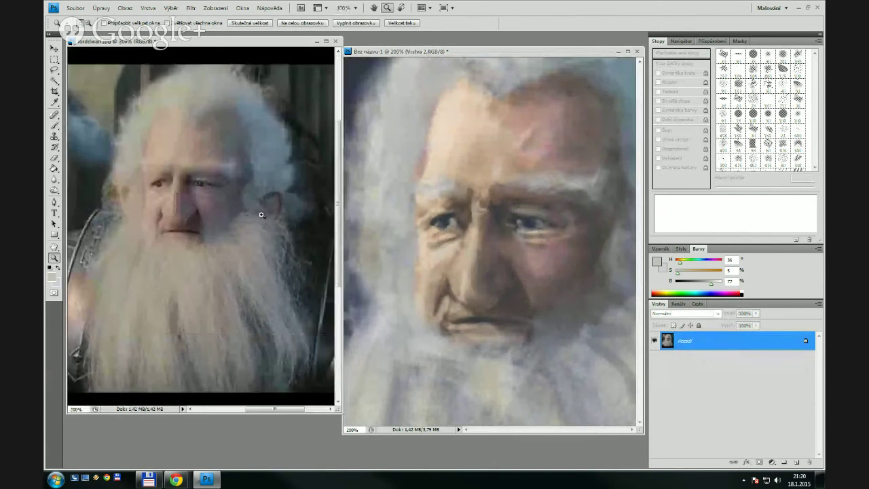
{"action": "left_click", "coordinate": [242, 188]}
{"action": "left_click_drag", "start_coordinate": [238, 204], "coordinate": [294, 261]}
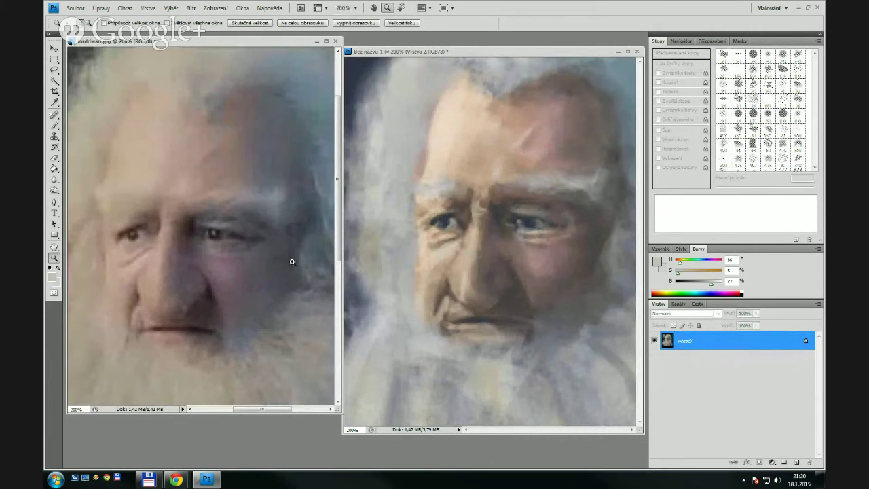
Refine the skin below and beside the shaded eye with sampled greyish and dark browns, reducing the brush to 8 px
{"action": "key", "text": "b"}
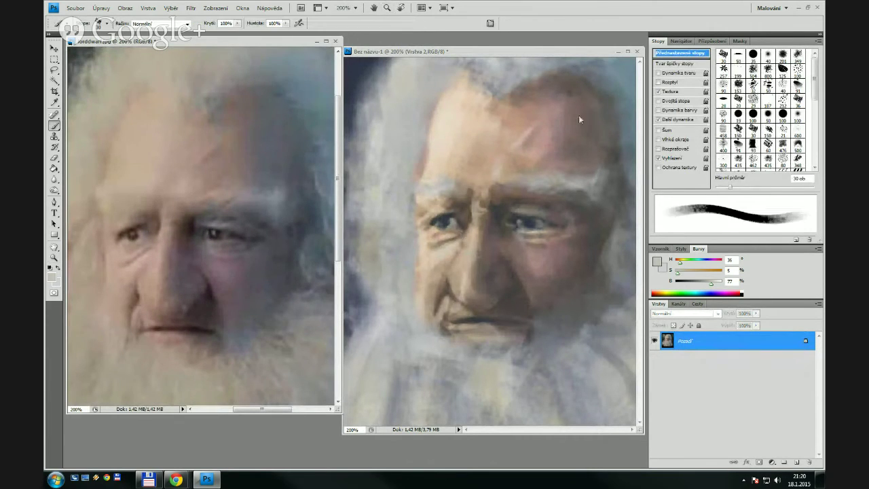
{"action": "key", "text": "bracketleft"}
{"action": "key", "text": "bracketleft"}
{"action": "key", "text": "bracketleft"}
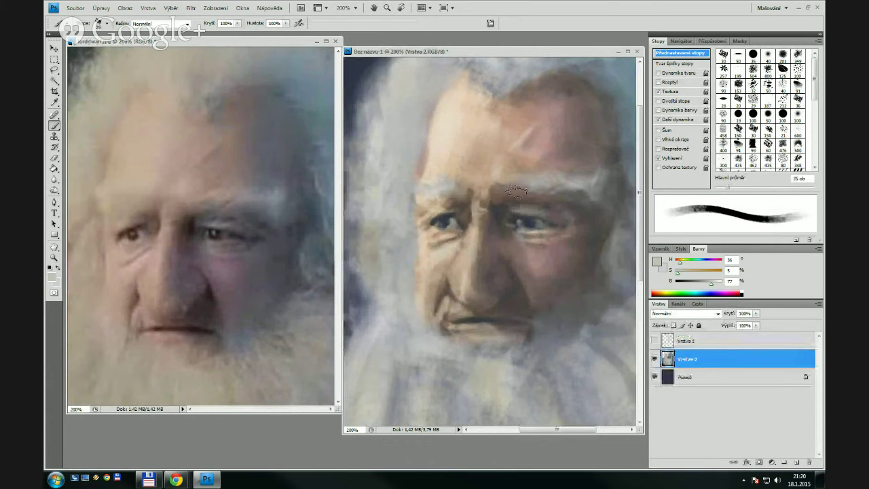
{"action": "left_click", "coordinate": [544, 244], "text": "alt"}
{"action": "key", "text": "bracketright"}
{"action": "key", "text": "bracketright"}
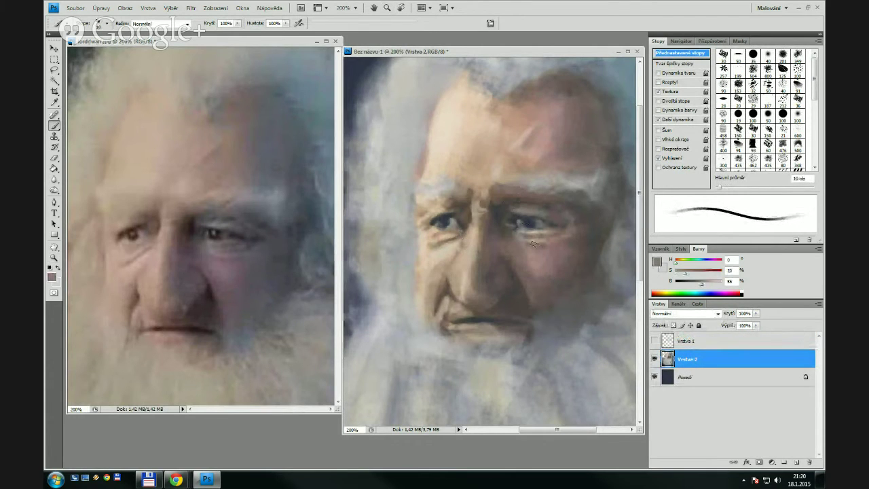
{"action": "left_click", "coordinate": [569, 221], "text": "alt"}
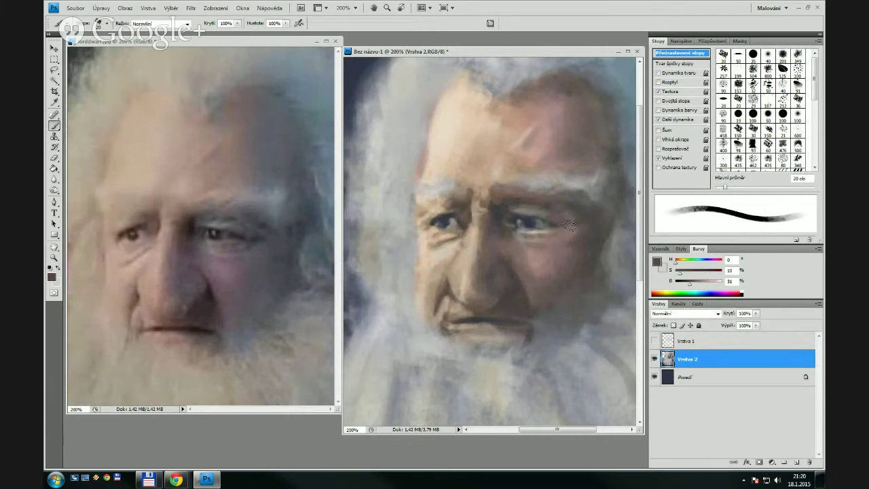
{"action": "key", "text": "bracketleft"}
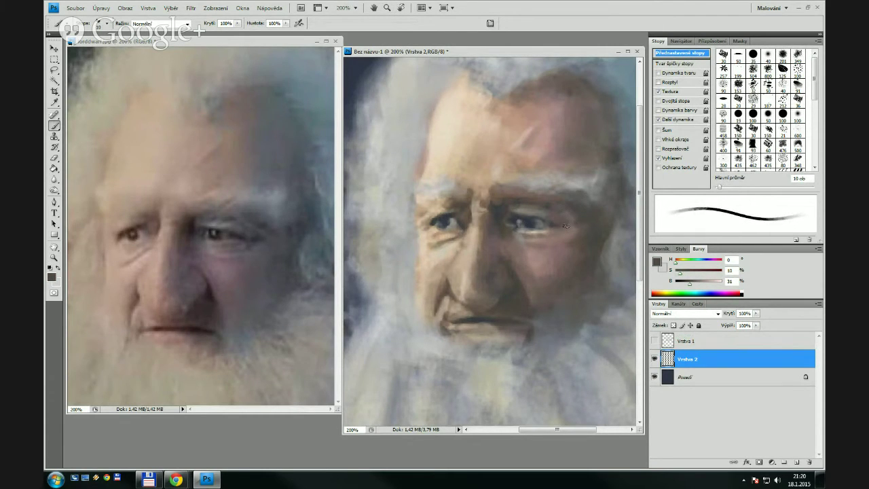
{"action": "key", "text": "bracketleft"}
{"action": "key", "text": "bracketleft"}
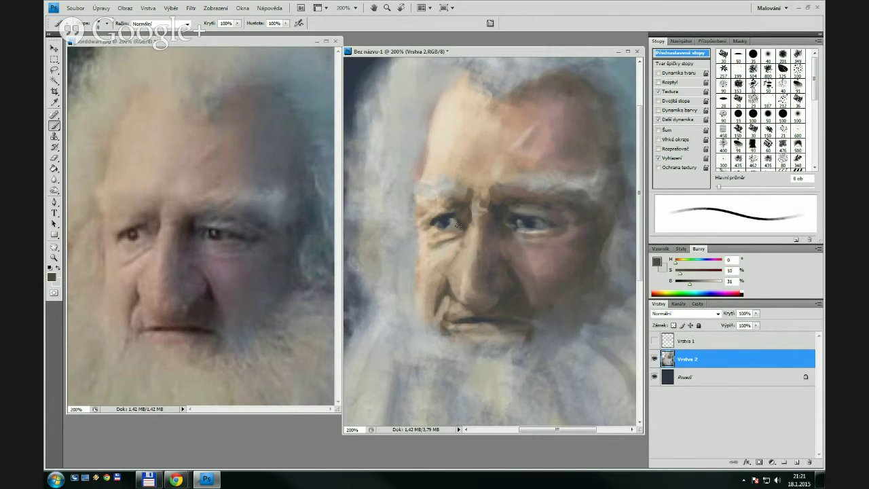
Detail the lit eye and its outer corner with sampled cream, dark grey and tan, taking the brush from 7 to 5 px
{"action": "left_click", "coordinate": [446, 240], "text": "alt"}
{"action": "key", "text": "bracketleft"}
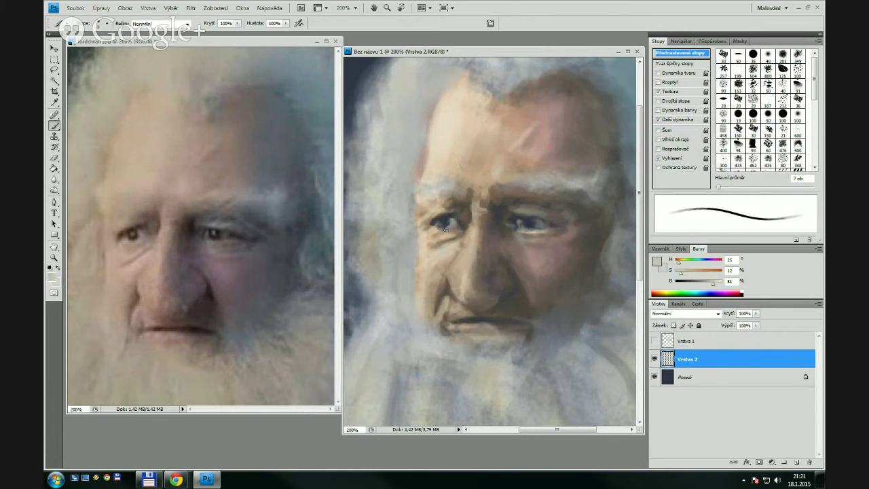
{"action": "left_click", "coordinate": [439, 222], "text": "alt"}
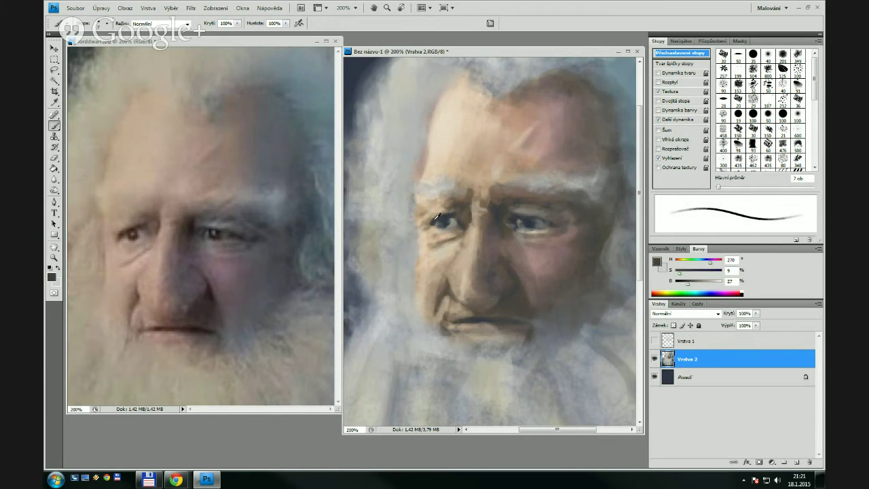
{"action": "key", "text": "bracketleft"}
{"action": "key", "text": "bracketleft"}
{"action": "left_click", "coordinate": [435, 209], "text": "alt"}
{"action": "left_click_drag", "start_coordinate": [422, 228], "coordinate": [426, 229]}
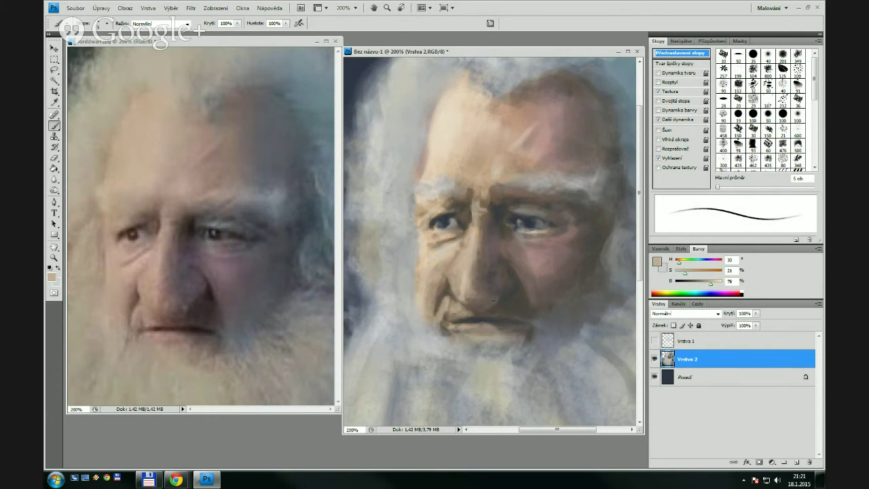
Paint tan light on the tip and shaded side of the nose with a 10 px and an 8 px brush
{"action": "key", "text": "bracketright"}
{"action": "key", "text": "bracketright"}
{"action": "key", "text": "bracketright"}
{"action": "key", "text": "bracketright"}
{"action": "key", "text": "bracketright"}
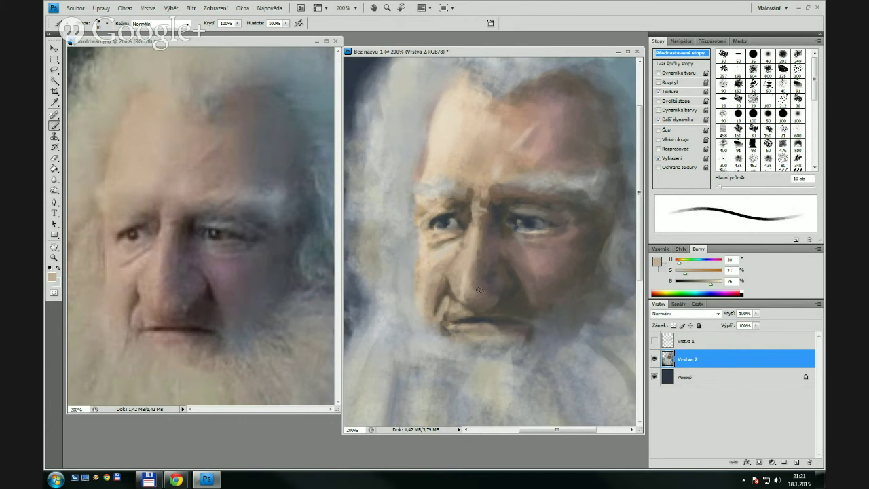
{"action": "key", "text": "bracketleft"}
{"action": "key", "text": "bracketleft"}
{"action": "left_click_drag", "start_coordinate": [498, 279], "coordinate": [502, 269]}
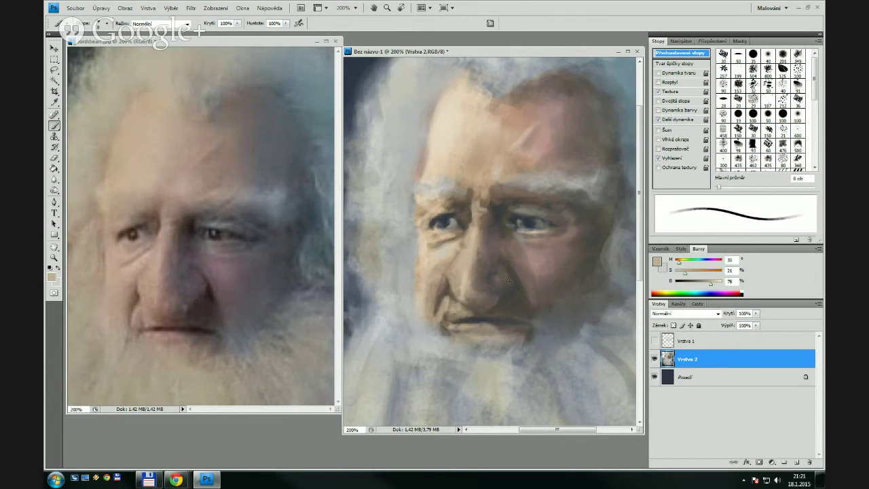
Sample reddish brown beside the nose and blend the shaded cheek with a 10 px brush
{"action": "left_click", "coordinate": [501, 248], "text": "alt"}
{"action": "key", "text": "bracketright"}
{"action": "key", "text": "bracketright"}
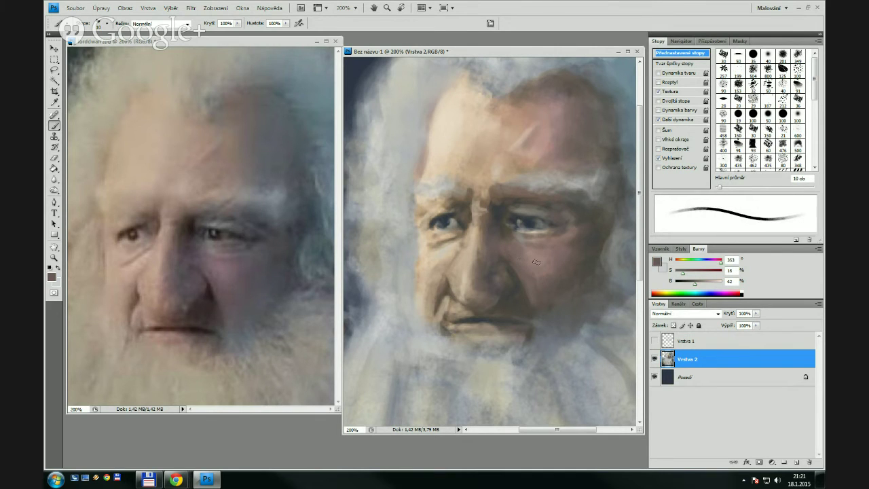
Redefine the shaded eye's upper lid and the area under its brow with sampled grey, near-black and brown, using a 5 to 7 px brush
{"action": "left_click", "coordinate": [512, 230], "text": "alt"}
{"action": "key", "text": "bracketleft"}
{"action": "left_click", "coordinate": [529, 211], "text": "alt"}
{"action": "key", "text": "bracketleft"}
{"action": "key", "text": "bracketleft"}
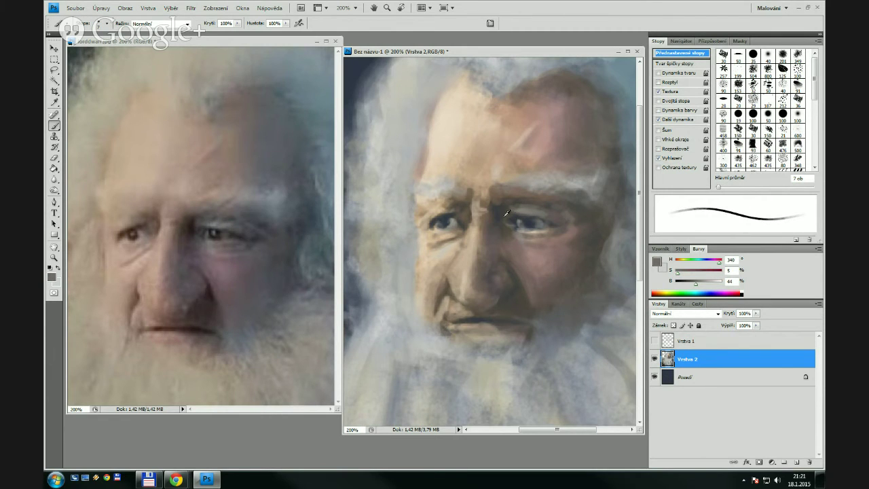
{"action": "left_click", "coordinate": [506, 213], "text": "alt"}
{"action": "key", "text": "bracketleft"}
{"action": "key", "text": "bracketleft"}
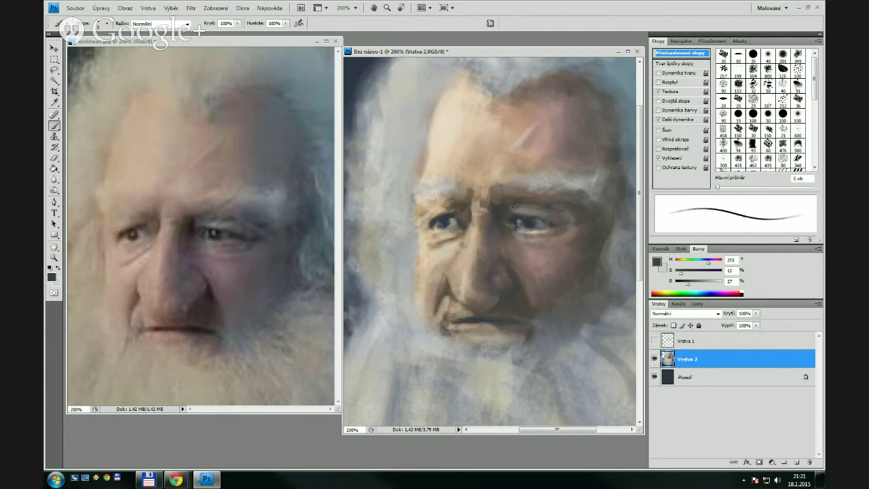
{"action": "left_click_drag", "start_coordinate": [517, 205], "coordinate": [547, 208]}
{"action": "left_click", "coordinate": [504, 194], "text": "alt"}
{"action": "key", "text": "bracketright"}
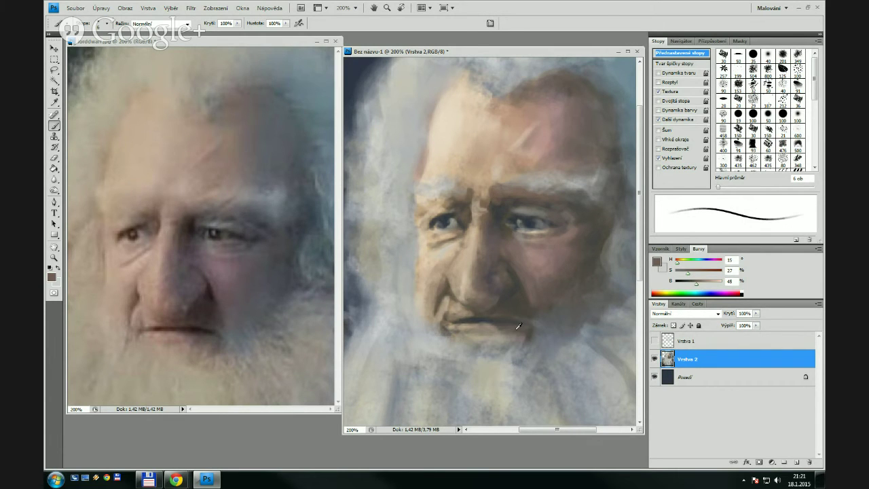
Sample reddish brown from the shaded cheek and blend the cheek into the beard beside the mouth with a 9 px brush
{"action": "left_click", "coordinate": [540, 288], "text": "alt"}
{"action": "key", "text": "bracketright"}
{"action": "key", "text": "bracketright"}
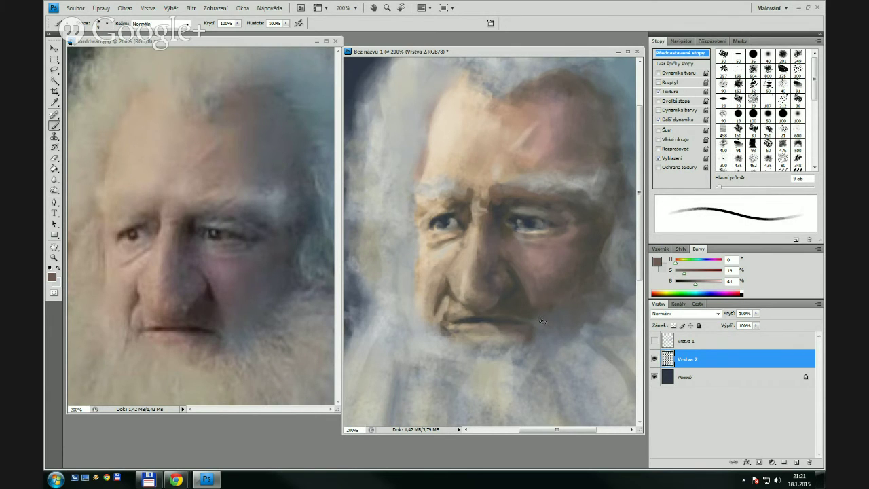
{"action": "key", "text": "bracketright"}
Sample brown at the lit corner of the mouth and paint the cheek edge beside it with a 5 px brush
{"action": "key", "text": "bracketleft"}
{"action": "key", "text": "bracketleft"}
{"action": "key", "text": "bracketleft"}
{"action": "key", "text": "bracketleft"}
{"action": "key", "text": "bracketleft"}
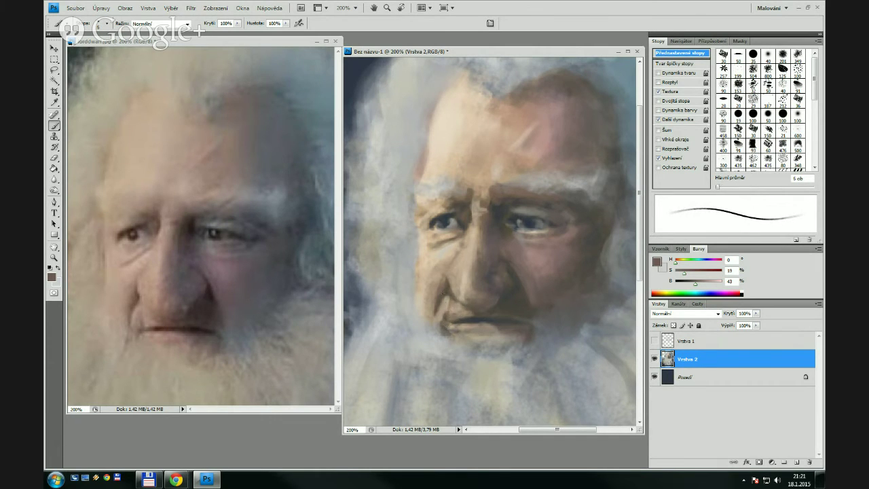
{"action": "left_click", "coordinate": [435, 322], "text": "alt"}
{"action": "left_click_drag", "start_coordinate": [434, 317], "coordinate": [434, 330]}
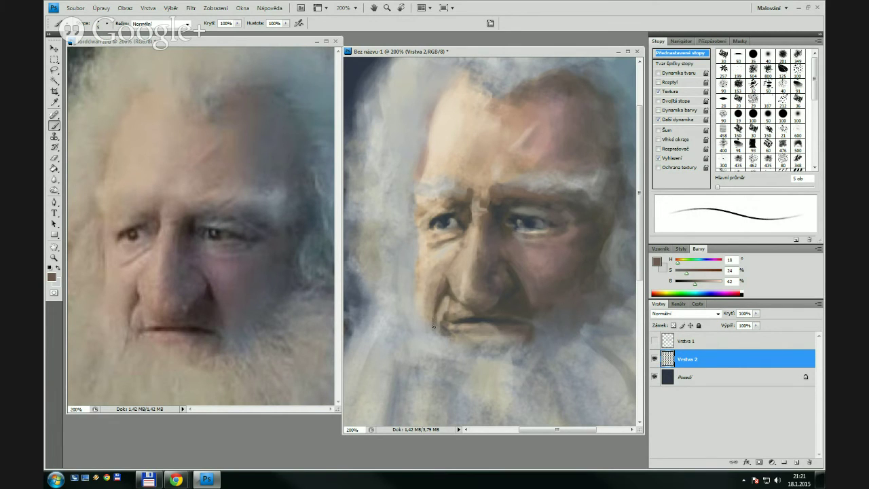
Sample pinkish brown from the shaded cheek and tint the lit cheek beside the nose, enlarging the brush from 5 to 7 px
{"action": "left_click", "coordinate": [529, 271], "text": "alt"}
{"action": "key", "text": "bracketright"}
{"action": "key", "text": "bracketright"}
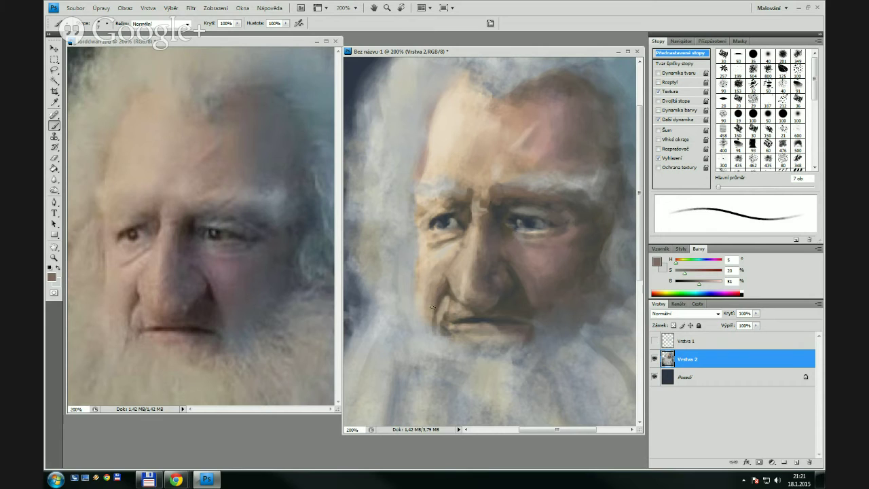
{"action": "key", "text": "bracketright"}
{"action": "mouse_move", "coordinate": [439, 279]}
{"action": "left_mouse_down"}
{"action": "mouse_move", "coordinate": [431, 302]}
{"action": "mouse_move", "coordinate": [451, 261]}
{"action": "mouse_move", "coordinate": [441, 280]}
{"action": "left_mouse_up"}
{"action": "key", "text": "bracketleft"}
Sample dark brown under the nose and shade the lit-side nostril with a 10 px brush
{"action": "left_click", "coordinate": [484, 309], "text": "alt"}
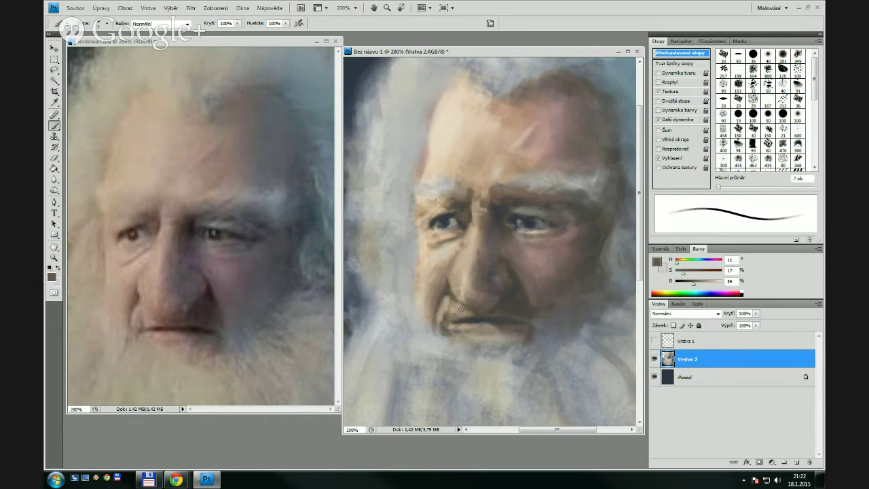
{"action": "key", "text": "bracketright"}
{"action": "key", "text": "bracketright"}
{"action": "key", "text": "bracketright"}
{"action": "mouse_move", "coordinate": [461, 309]}
{"action": "left_mouse_down"}
{"action": "mouse_move", "coordinate": [487, 302]}
{"action": "mouse_move", "coordinate": [464, 304]}
{"action": "left_mouse_up"}
{"action": "left_click", "coordinate": [459, 306], "text": "alt"}
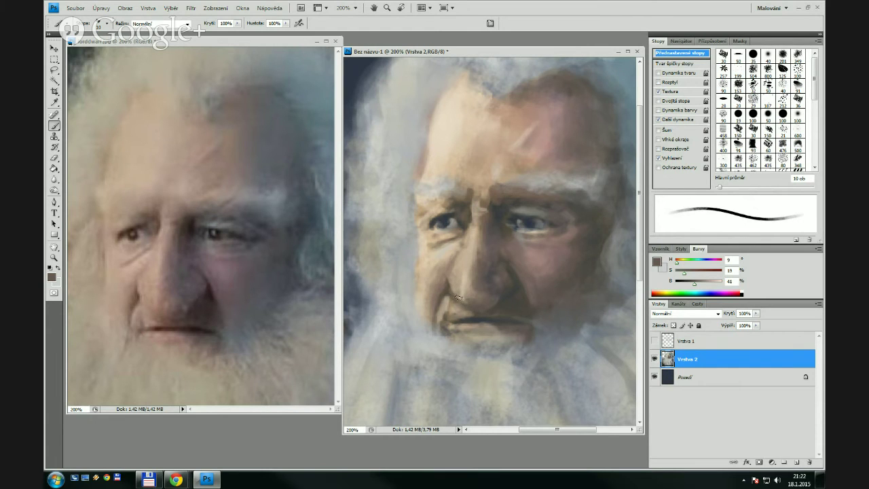
Blend the nostril and the underside of the nose with sampled skin browns, enlarging the brush to 15 px
{"action": "left_click", "coordinate": [463, 292], "text": "alt"}
{"action": "mouse_move", "coordinate": [453, 290]}
{"action": "left_mouse_down"}
{"action": "mouse_move", "coordinate": [520, 273]}
{"action": "mouse_move", "coordinate": [462, 308]}
{"action": "mouse_move", "coordinate": [453, 306]}
{"action": "mouse_move", "coordinate": [478, 305]}
{"action": "mouse_move", "coordinate": [459, 301]}
{"action": "mouse_move", "coordinate": [450, 277]}
{"action": "mouse_move", "coordinate": [464, 301]}
{"action": "left_mouse_up"}
{"action": "left_click", "coordinate": [549, 272], "text": "alt"}
{"action": "key", "text": "bracketright"}
{"action": "left_click_drag", "start_coordinate": [462, 301], "coordinate": [491, 307]}
{"action": "left_click", "coordinate": [503, 303], "text": "alt"}
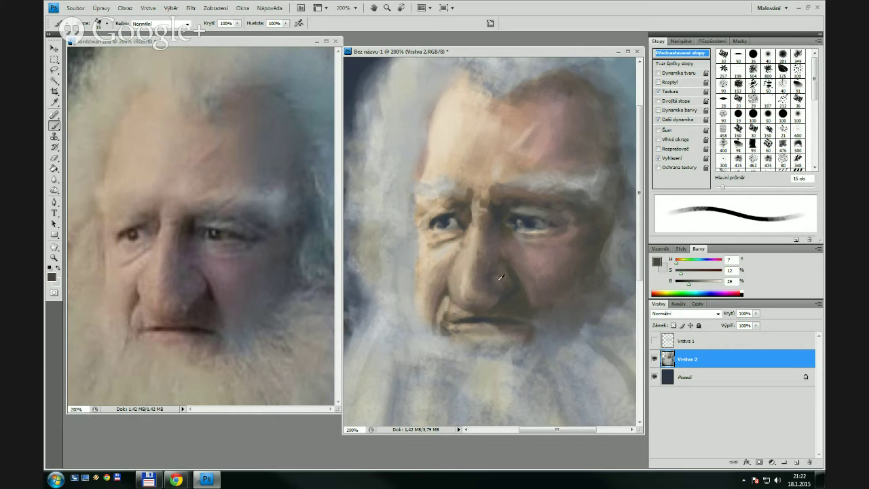
Blend the shaded side of the nose and its edge with the cheek using sampled browns, reducing the brush to 9 px
{"action": "left_click", "coordinate": [499, 279], "text": "alt"}
{"action": "mouse_move", "coordinate": [485, 272]}
{"action": "left_mouse_down"}
{"action": "mouse_move", "coordinate": [487, 292]}
{"action": "mouse_move", "coordinate": [489, 283]}
{"action": "left_mouse_up"}
{"action": "left_click", "coordinate": [489, 289], "text": "alt"}
{"action": "key", "text": "bracketleft"}
{"action": "key", "text": "bracketleft"}
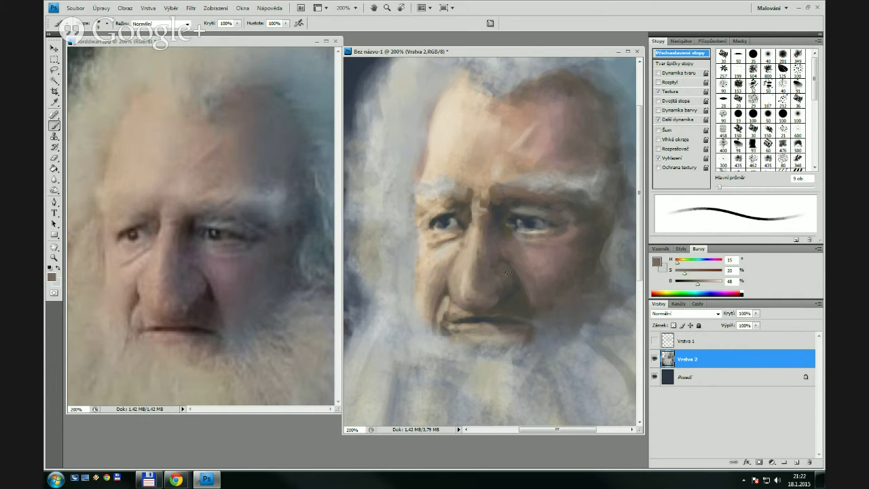
{"action": "left_click_drag", "start_coordinate": [508, 273], "coordinate": [505, 288]}
{"action": "left_click_drag", "start_coordinate": [506, 269], "coordinate": [502, 255]}
Sample dark tones beside the nose bridge and shade below the inner corner of the shaded eye with the 9 px brush
{"action": "left_click", "coordinate": [504, 256], "text": "alt"}
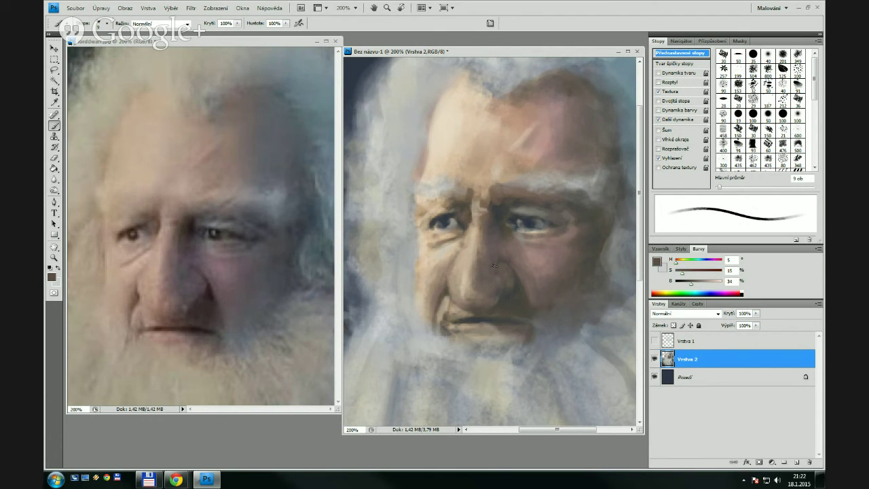
{"action": "left_click", "coordinate": [499, 222], "text": "alt"}
{"action": "mouse_move", "coordinate": [499, 219]}
{"action": "left_mouse_down"}
{"action": "mouse_move", "coordinate": [492, 229]}
{"action": "mouse_move", "coordinate": [512, 247]}
{"action": "left_mouse_up"}
{"action": "mouse_move", "coordinate": [538, 257]}
{"action": "left_mouse_down"}
{"action": "mouse_move", "coordinate": [532, 277]}
{"action": "mouse_move", "coordinate": [535, 262]}
{"action": "left_mouse_up"}
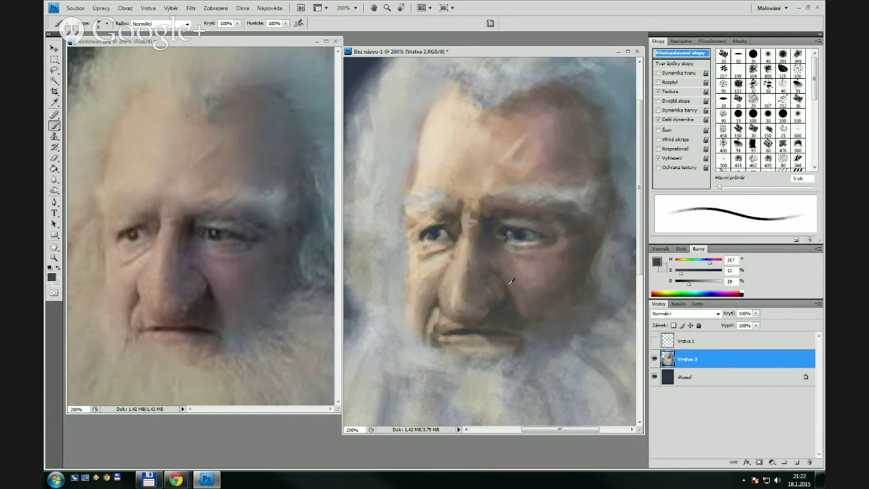
Sample dark grey from the shaded eye and darken its upper lid with a 7 px brush
{"action": "left_click", "coordinate": [514, 229], "text": "alt"}
{"action": "key", "text": "["}
{"action": "left_click", "coordinate": [504, 234], "text": "alt"}
{"action": "key", "text": "bracketleft"}
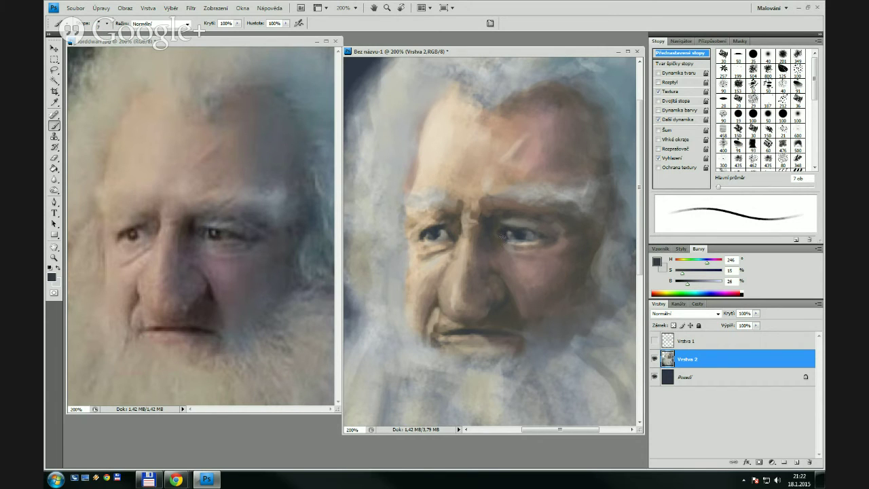
{"action": "left_click_drag", "start_coordinate": [501, 223], "coordinate": [511, 221]}
Sample dark blue from the iris of the shaded eye and refine the eye's dark details with a 3 px brush
{"action": "key", "text": "bracketleft"}
{"action": "key", "text": "bracketleft"}
{"action": "left_click", "coordinate": [520, 234], "text": "alt"}
{"action": "key", "text": "bracketleft"}
{"action": "key", "text": "bracketleft"}
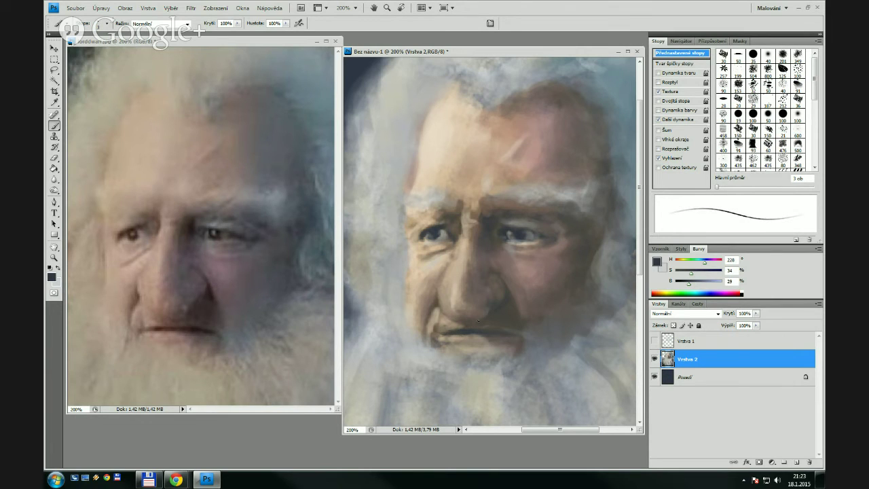
Touch up the mouth line and its corners with sampled brown and dark grey, enlarging the brush from 3 to 6 px
{"action": "left_click", "coordinate": [449, 325], "text": "alt"}
{"action": "key", "text": "bracketright"}
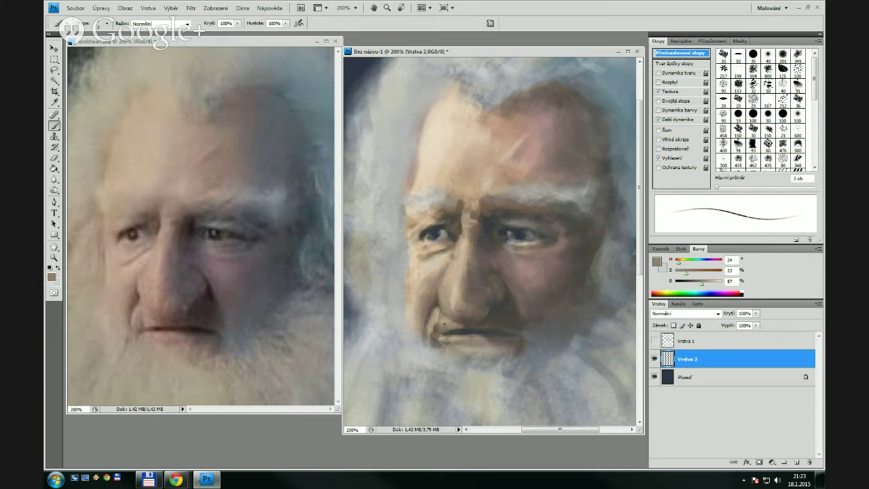
{"action": "key", "text": "bracketright"}
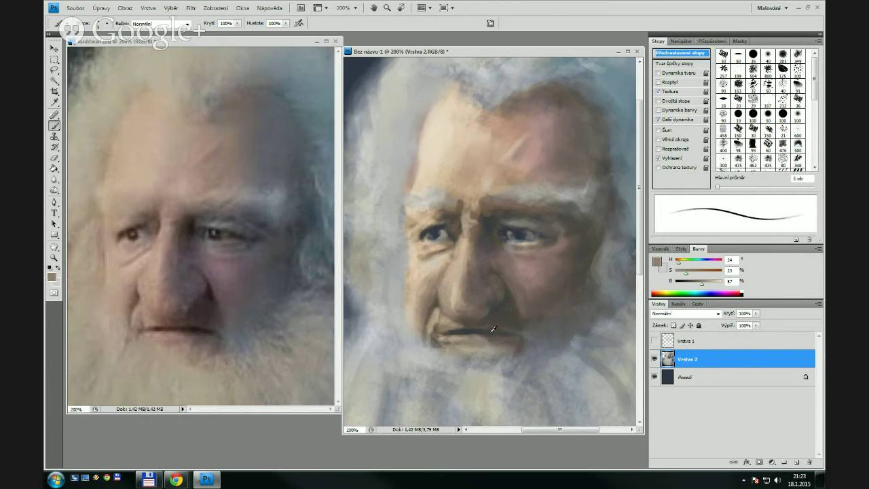
{"action": "left_click", "coordinate": [493, 329], "text": "alt"}
{"action": "key", "text": "bracketright"}
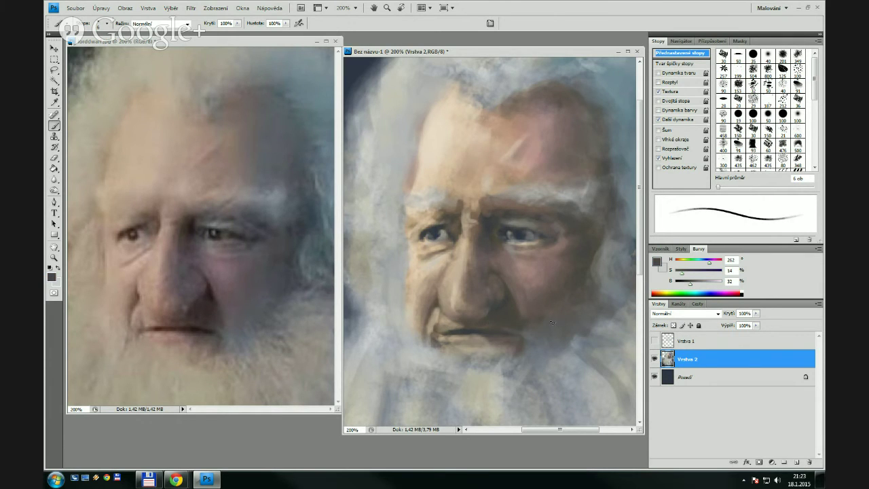
Sample grey from the lower shaded cheek and blend the cheek into the beard, enlarging the brush to 10 px
{"action": "left_click", "coordinate": [550, 329], "text": "alt"}
{"action": "key", "text": "bracketright"}
{"action": "key", "text": "bracketright"}
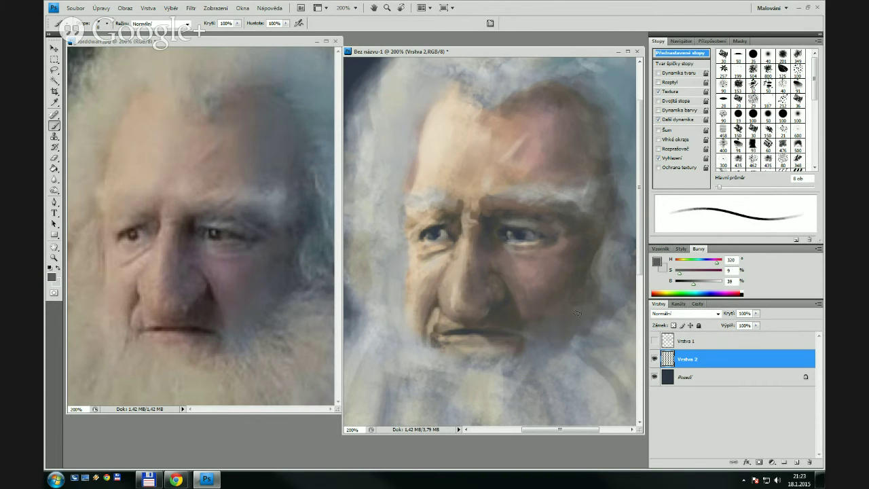
{"action": "key", "text": "bracketright"}
{"action": "key", "text": "bracketright"}
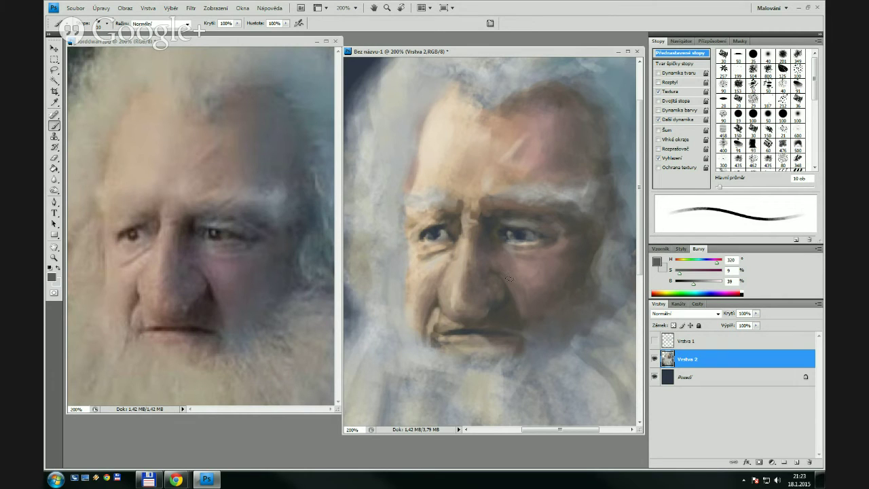
Sample light skin from the lit forehead and soften the outer end of the lit eyebrow with a 15 px brush
{"action": "left_click", "coordinate": [443, 171], "text": "alt"}
{"action": "key", "text": "bracketright"}
{"action": "key", "text": "bracketright"}
{"action": "key", "text": "bracketright"}
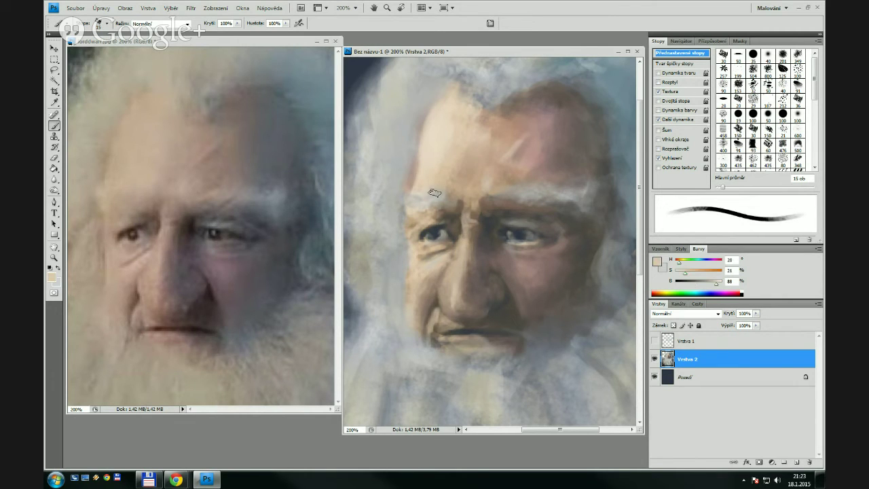
{"action": "key", "text": "bracketright"}
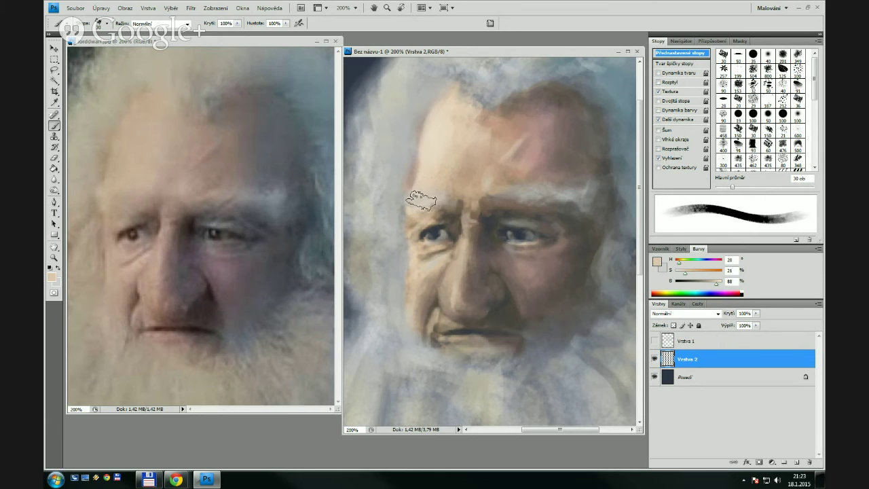
{"action": "key", "text": "bracketleft"}
{"action": "key", "text": "bracketleft"}
{"action": "key", "text": "bracketleft"}
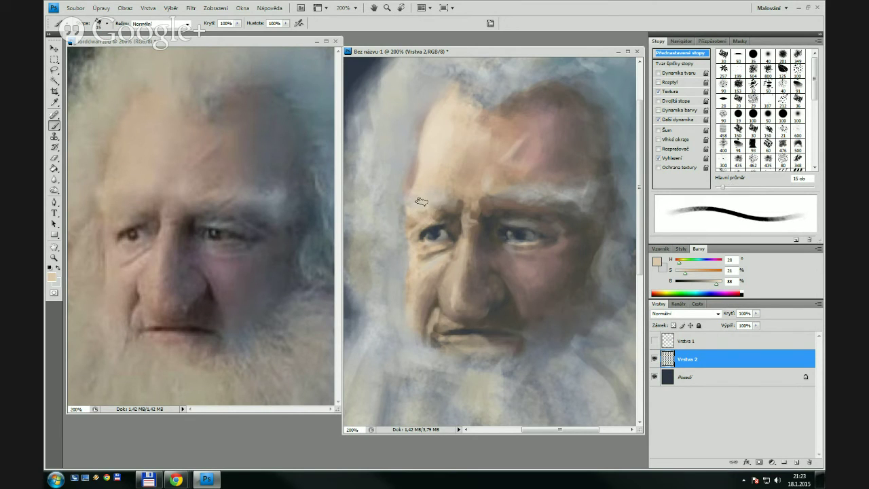
{"action": "left_click_drag", "start_coordinate": [410, 207], "coordinate": [406, 196]}
Sample light beige beside the lit eye and paint the lit edge of the face down to the cheek with a 9 px brush
{"action": "left_click", "coordinate": [429, 201], "text": "alt"}
{"action": "left_click", "coordinate": [412, 235], "text": "alt"}
{"action": "key", "text": "bracketleft"}
{"action": "key", "text": "bracketleft"}
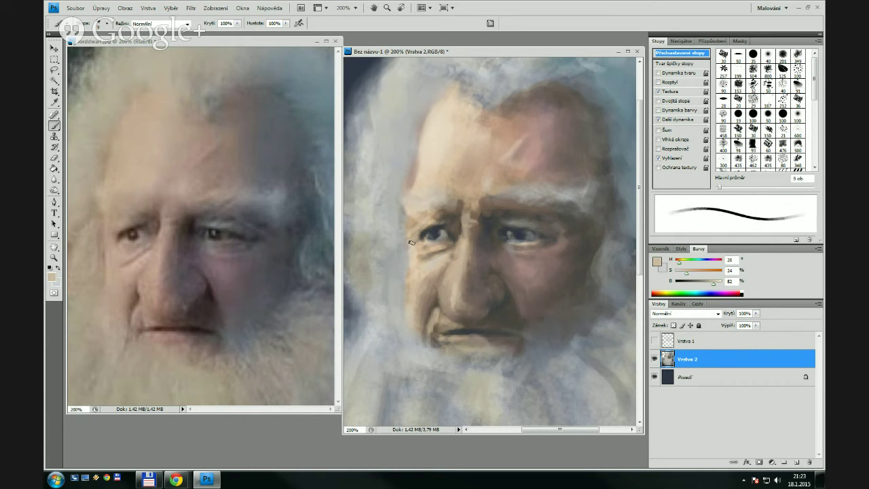
{"action": "left_click_drag", "start_coordinate": [416, 223], "coordinate": [410, 282]}
Sample dark brown beside the shaded eye and shade the cheekbone below its outer corner with a 20 px brush
{"action": "left_click", "coordinate": [578, 241], "text": "alt"}
{"action": "key", "text": "bracketright"}
{"action": "key", "text": "bracketright"}
{"action": "key", "text": "bracketright"}
{"action": "key", "text": "bracketright"}
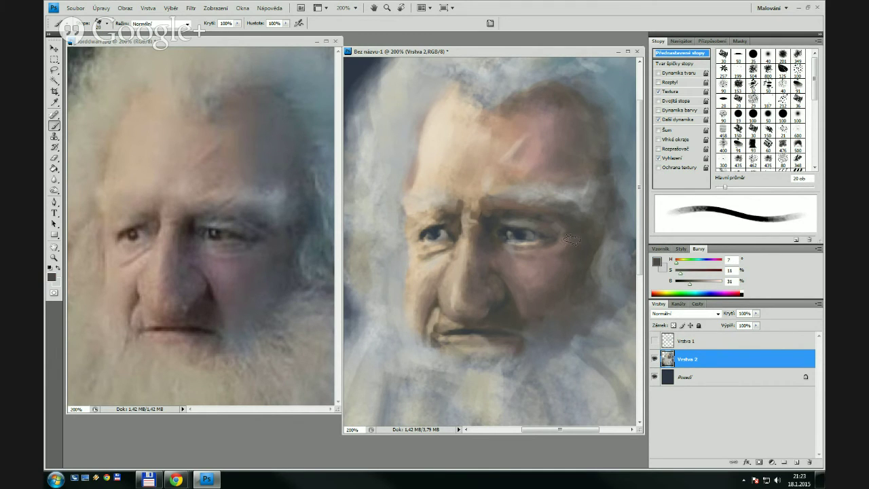
{"action": "mouse_move", "coordinate": [561, 243]}
{"action": "left_mouse_down"}
{"action": "mouse_move", "coordinate": [580, 245]}
{"action": "mouse_move", "coordinate": [555, 278]}
{"action": "mouse_move", "coordinate": [574, 256]}
{"action": "left_mouse_up"}
Blend the shaded cheekbone and the area around the outer eye with sampled pinkish browns, using brush sizes from 10 to 20 px
{"action": "left_click", "coordinate": [546, 272], "text": "alt"}
{"action": "key", "text": "bracketleft"}
{"action": "key", "text": "bracketleft"}
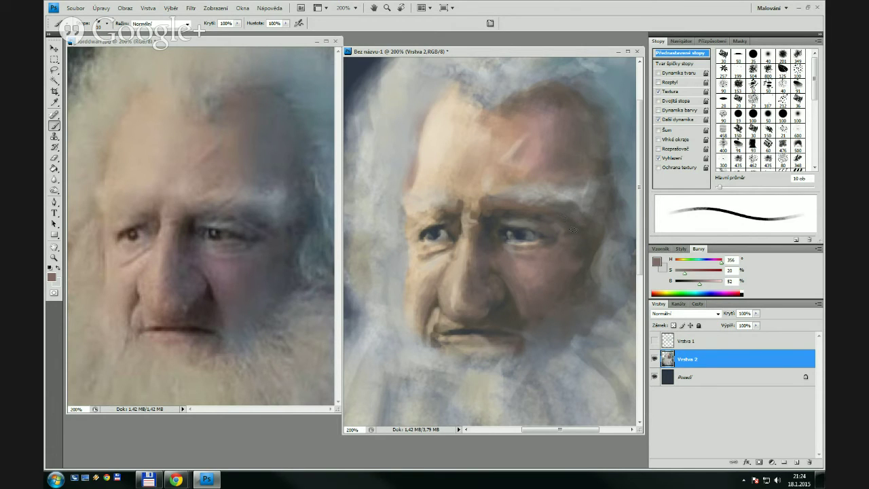
{"action": "left_click", "coordinate": [567, 216], "text": "alt"}
{"action": "left_click", "coordinate": [573, 258], "text": "alt"}
{"action": "key", "text": "bracketright"}
{"action": "key", "text": "bracketright"}
{"action": "key", "text": "bracketright"}
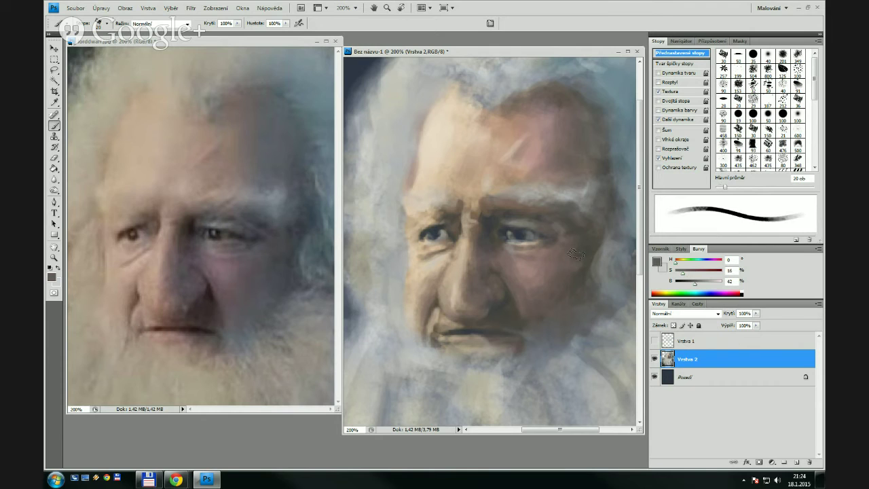
Sample dark brown from the outer shaded cheek and darken the shaded temple, reducing the brush from 25 to 15 px
{"action": "left_click", "coordinate": [582, 270], "text": "alt"}
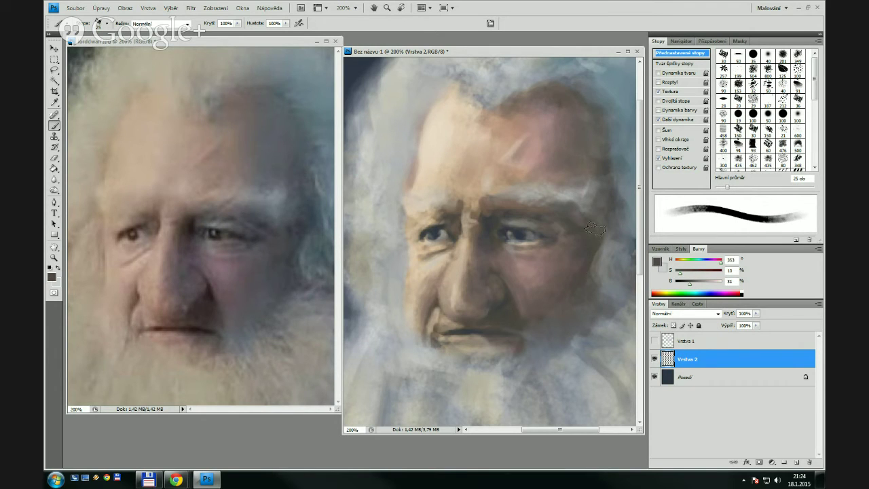
{"action": "key", "text": "bracketleft"}
{"action": "key", "text": "bracketleft"}
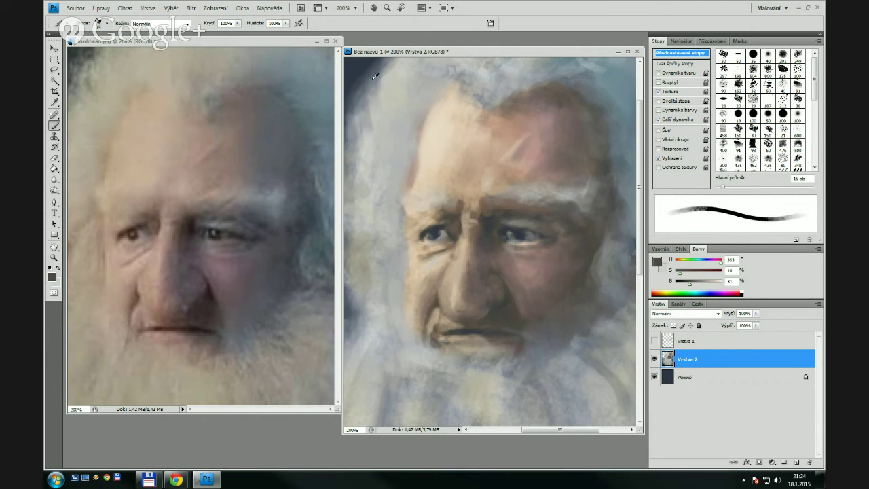
Sample dark blue from the background and shade the upper forehead along the hairline on the shaded side with a 20 px brush
{"action": "left_click", "coordinate": [353, 74], "text": "alt"}
{"action": "key", "text": "bracketleft"}
{"action": "key", "text": "bracketright"}
{"action": "key", "text": "bracketright"}
{"action": "key", "text": "bracketright"}
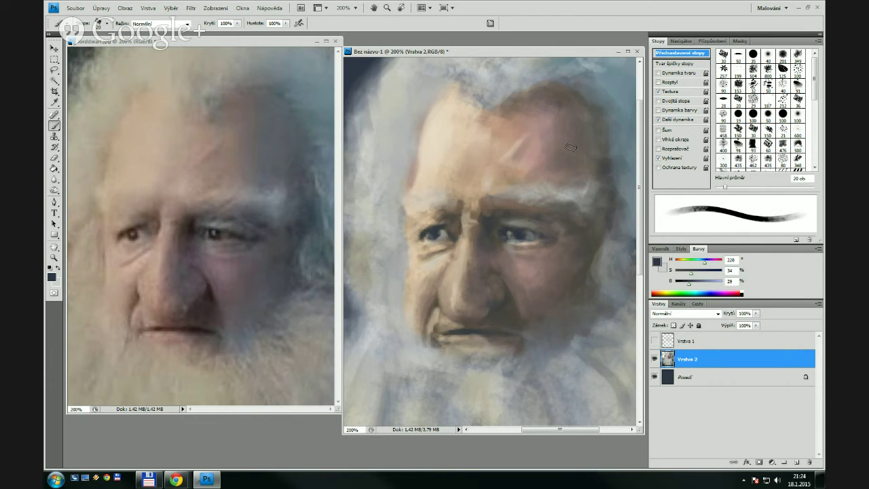
{"action": "mouse_move", "coordinate": [547, 100]}
{"action": "left_mouse_down"}
{"action": "mouse_move", "coordinate": [553, 141]}
{"action": "mouse_move", "coordinate": [557, 102]}
{"action": "mouse_move", "coordinate": [526, 102]}
{"action": "mouse_move", "coordinate": [574, 88]}
{"action": "mouse_move", "coordinate": [554, 85]}
{"action": "mouse_move", "coordinate": [512, 106]}
{"action": "mouse_move", "coordinate": [540, 142]}
{"action": "mouse_move", "coordinate": [549, 104]}
{"action": "mouse_move", "coordinate": [516, 115]}
{"action": "left_mouse_up"}
Sample light beige at the top of the lit forehead and refine the hairline there, enlarging the brush from 10 to 15 px
{"action": "key", "text": "bracketleft"}
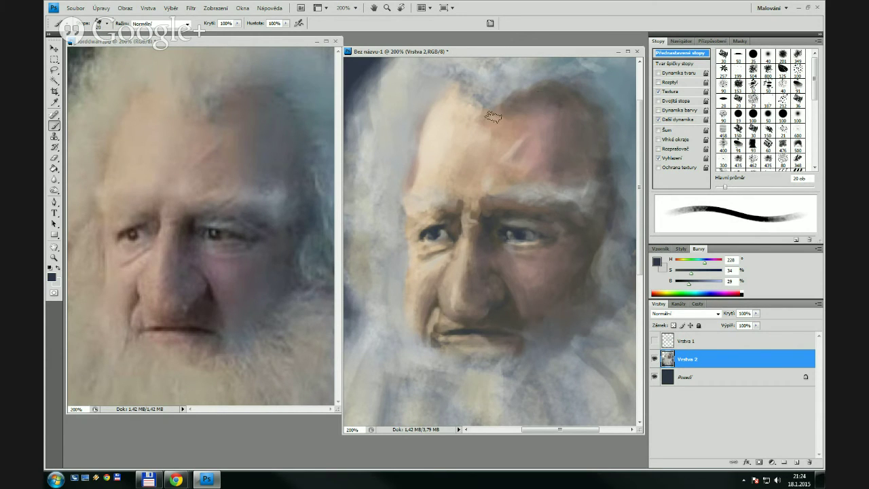
{"action": "key", "text": "bracketleft"}
{"action": "key", "text": "bracketleft"}
{"action": "left_click", "coordinate": [459, 79], "text": "alt"}
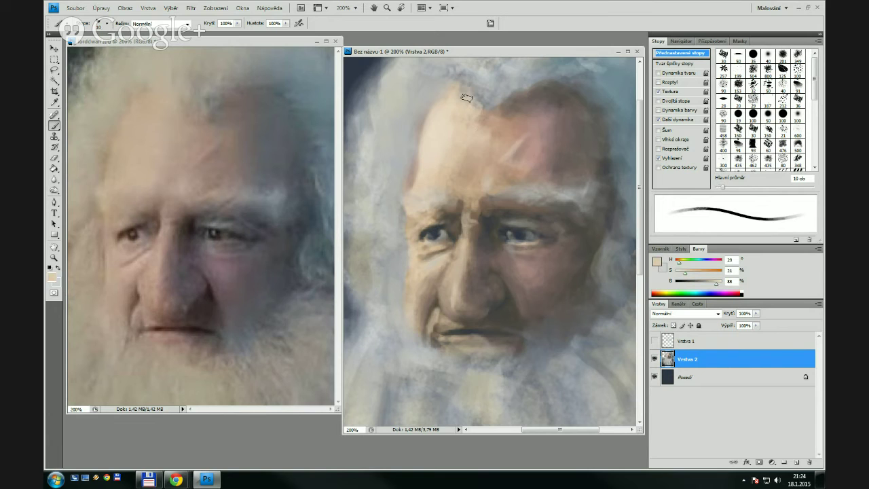
{"action": "key", "text": "bracketright"}
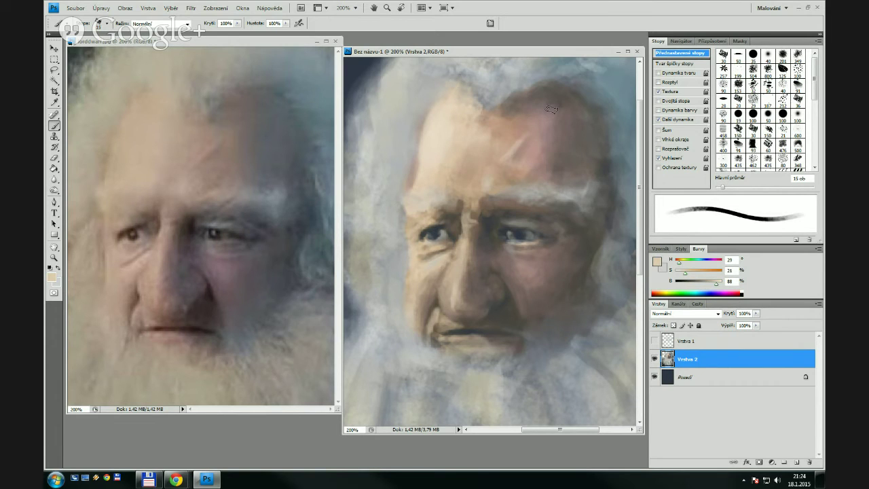
Paint the hair beside the lit temple with sampled light and bluish greys using a 15 px brush, and reduce the brush to 8 px
{"action": "left_click", "coordinate": [425, 110], "text": "alt"}
{"action": "left_click_drag", "start_coordinate": [415, 110], "coordinate": [410, 128]}
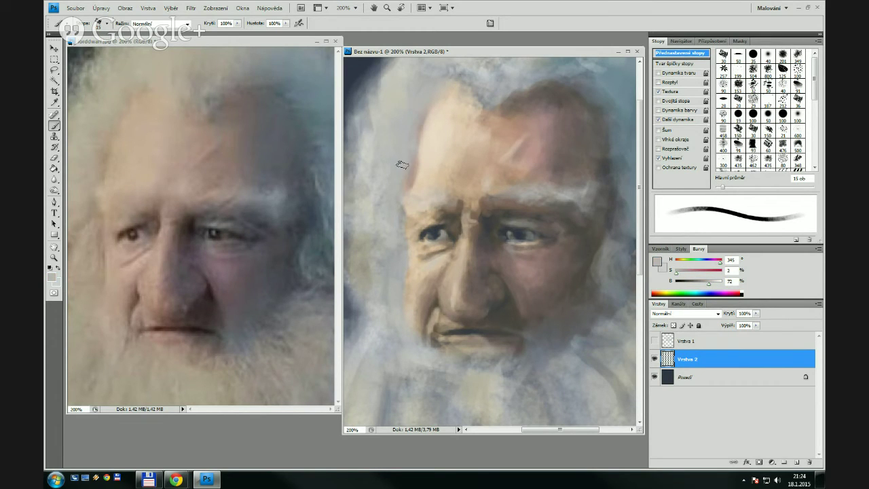
{"action": "left_click", "coordinate": [367, 137], "text": "alt"}
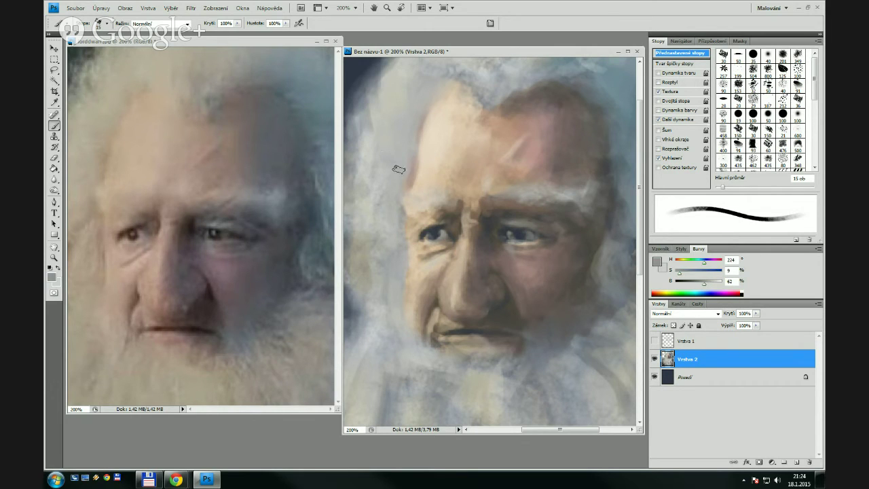
{"action": "mouse_move", "coordinate": [399, 169]}
{"action": "left_mouse_down"}
{"action": "mouse_move", "coordinate": [392, 160]}
{"action": "mouse_move", "coordinate": [405, 140]}
{"action": "mouse_move", "coordinate": [401, 147]}
{"action": "left_mouse_up"}
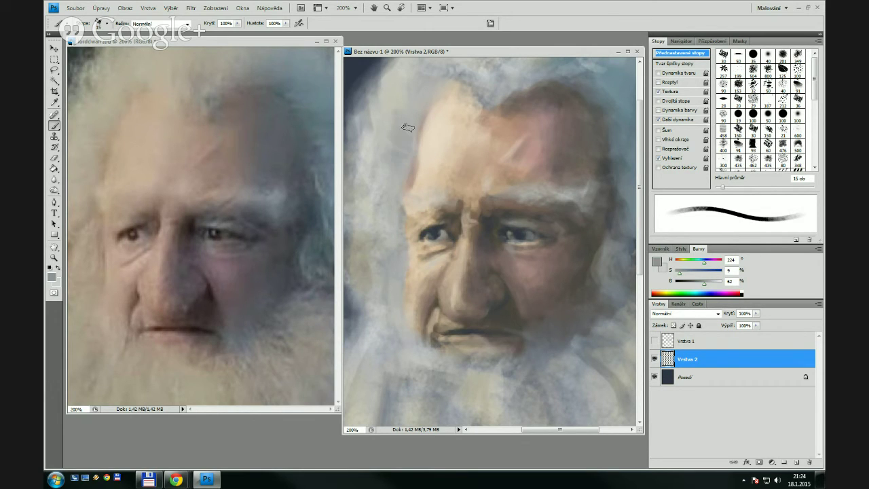
{"action": "left_click", "coordinate": [402, 114], "text": "alt"}
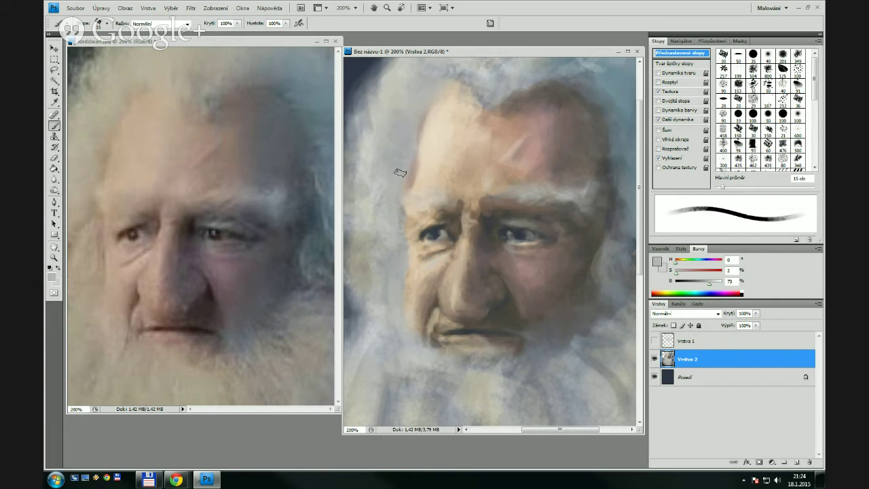
{"action": "key", "text": "bracketleft"}
{"action": "key", "text": "bracketleft"}
{"action": "key", "text": "bracketleft"}
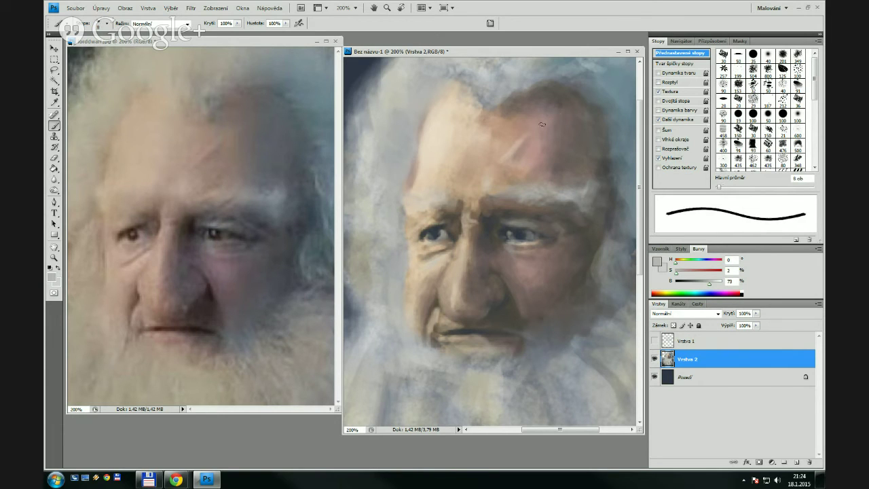
Sample brown beneath the shaded eyebrow and break up the eyebrow's edge with a 6 px brush
{"action": "left_click", "coordinate": [530, 201], "text": "alt"}
{"action": "key", "text": "bracketleft"}
{"action": "key", "text": "bracketleft"}
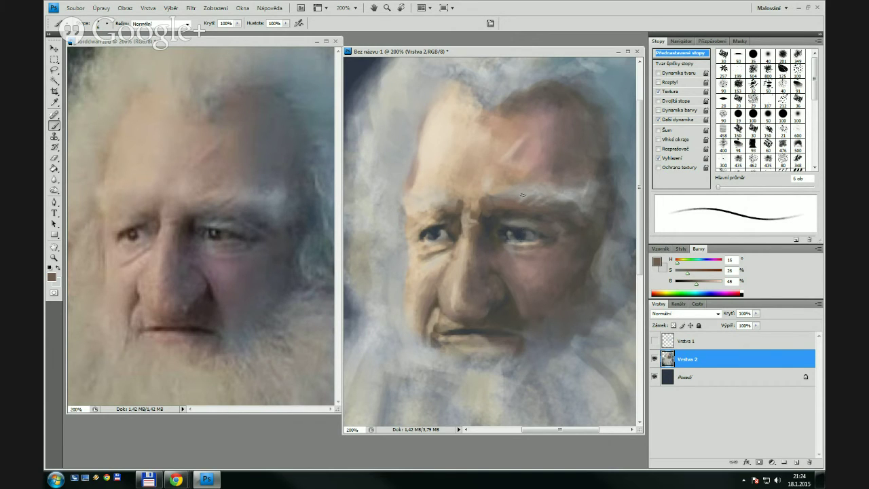
Sample pinkish brown below the shaded eye's outer corner and tint its lower lid with a 7 px brush
{"action": "left_click", "coordinate": [549, 245], "text": "alt"}
{"action": "key", "text": "bracketright"}
{"action": "left_click_drag", "start_coordinate": [514, 245], "coordinate": [525, 244]}
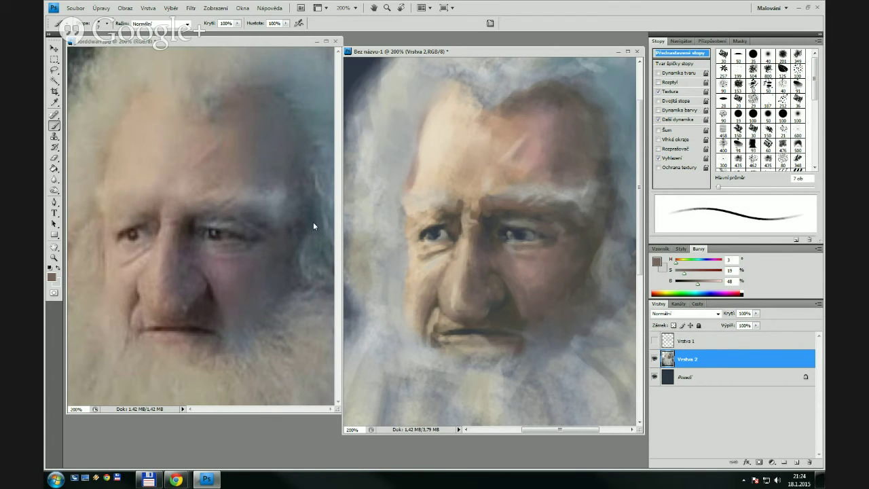
Sample dark bluish grey beside the nose bridge and shade the shaded eye's inner socket with a brush between 4 and 7 px
{"action": "key", "text": "z"}
{"action": "left_click", "coordinate": [244, 236]}
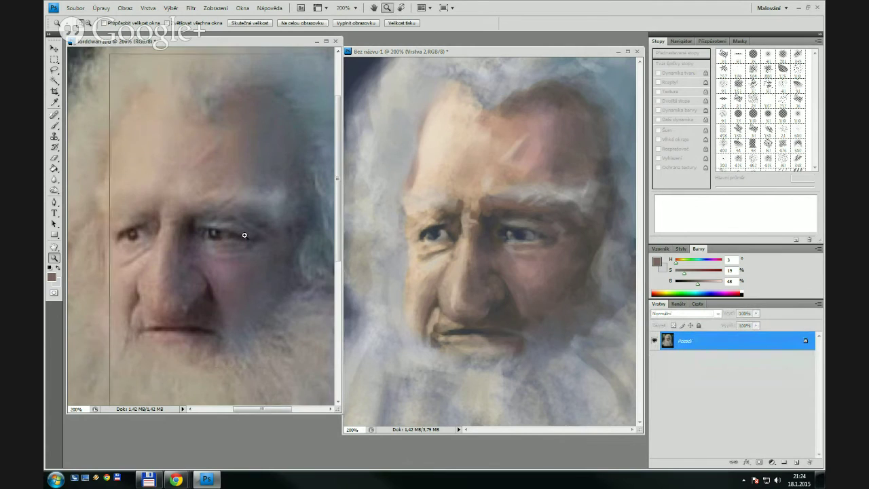
{"action": "left_click", "coordinate": [244, 236]}
{"action": "left_click", "coordinate": [520, 230]}
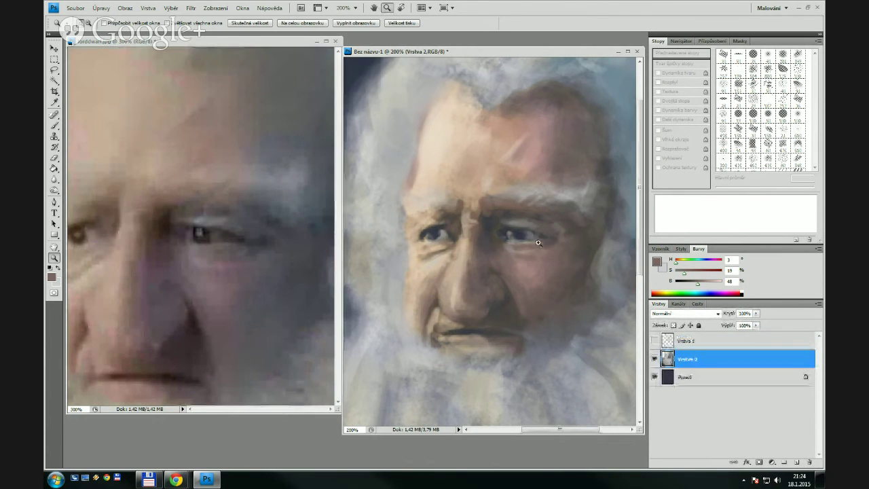
{"action": "left_click", "coordinate": [521, 232]}
{"action": "left_click_drag", "start_coordinate": [542, 255], "coordinate": [522, 257]}
{"action": "key", "text": "b"}
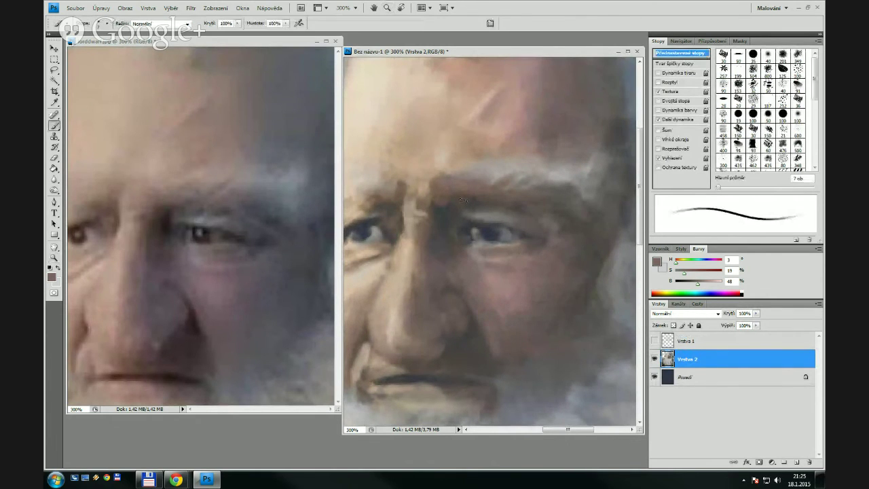
{"action": "key", "text": "bracketleft"}
{"action": "key", "text": "bracketleft"}
{"action": "left_click", "coordinate": [445, 215], "text": "alt"}
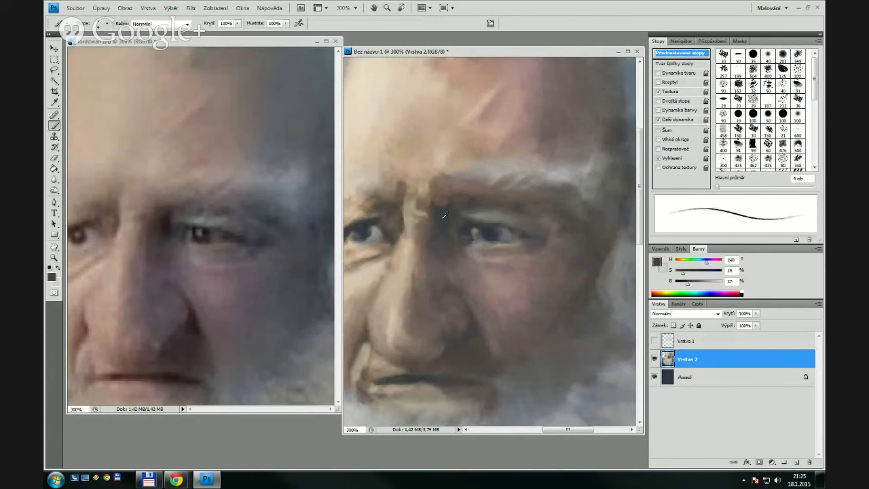
{"action": "key", "text": "bracketright"}
{"action": "key", "text": "bracketright"}
{"action": "key", "text": "bracketright"}
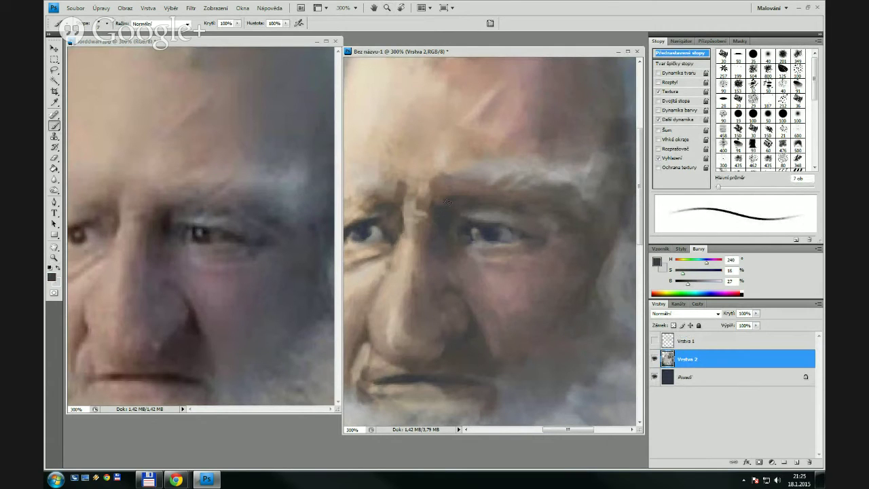
Sharpen the dark shadow between the inner eyebrow and nose bridge with a brush between 3 and 6 px
{"action": "key", "text": "bracketleft"}
{"action": "key", "text": "bracketleft"}
{"action": "key", "text": "bracketleft"}
{"action": "key", "text": "bracketleft"}
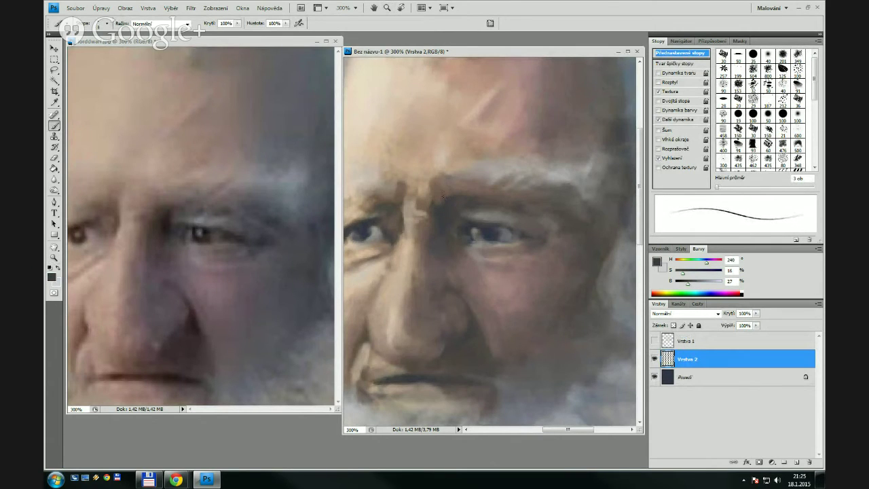
{"action": "key", "text": "bracketright"}
{"action": "key", "text": "bracketright"}
{"action": "key", "text": "bracketright"}
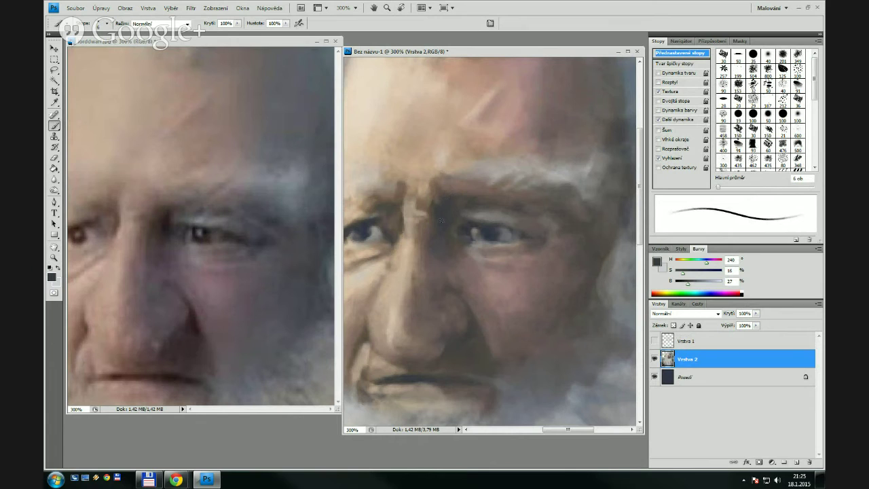
{"action": "left_click_drag", "start_coordinate": [433, 213], "coordinate": [428, 216]}
{"action": "key", "text": "bracketright"}
{"action": "key", "text": "bracketright"}
{"action": "key", "text": "bracketleft"}
{"action": "key", "text": "bracketleft"}
Sample brownish grey near the shaded eye's outer corner and light grey from its upper lid, and refine the lid with 5 and 2 px brushes
{"action": "left_click", "coordinate": [527, 223], "text": "alt"}
{"action": "key", "text": "bracketright"}
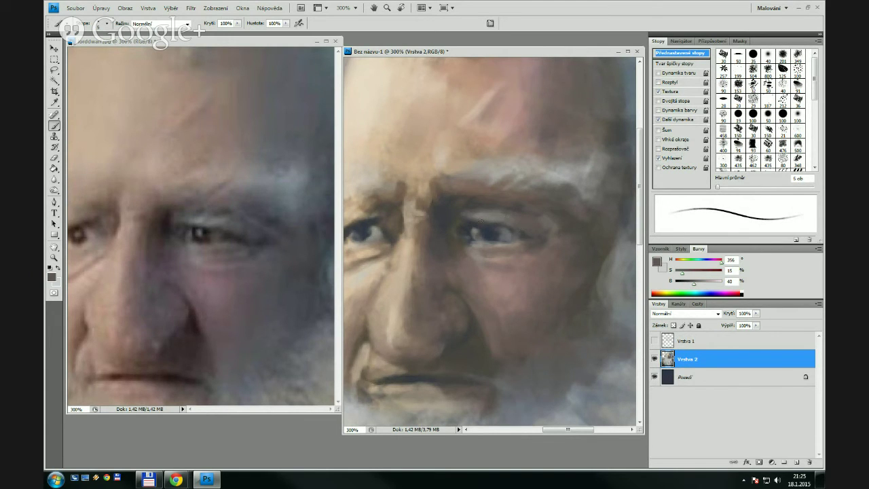
{"action": "key", "text": "bracketleft"}
{"action": "key", "text": "bracketleft"}
{"action": "key", "text": "bracketleft"}
{"action": "key", "text": "bracketleft"}
{"action": "left_click", "coordinate": [486, 213], "text": "alt"}
{"action": "key", "text": "bracketright"}
{"action": "key", "text": "bracketright"}
{"action": "key", "text": "bracketright"}
{"action": "key", "text": "bracketright"}
{"action": "key", "text": "bracketright"}
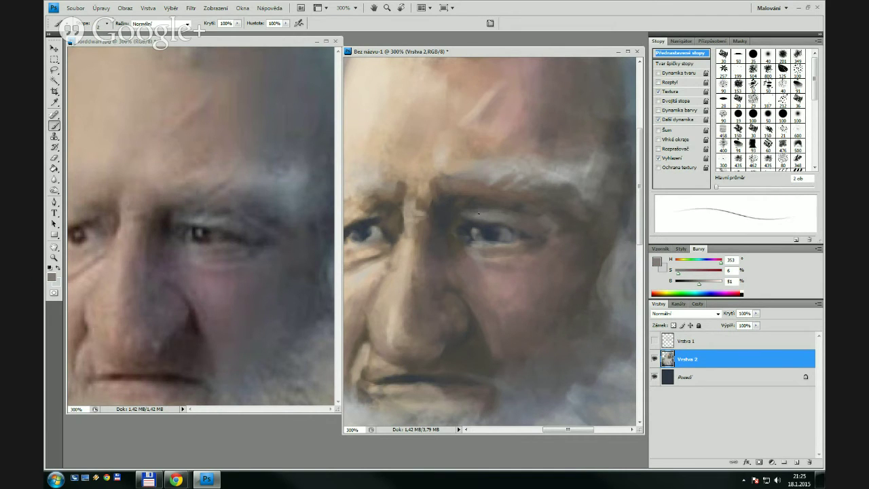
Retouch the shaded eye's outer fold with pinkish brown sampled beneath it, and sample dark blue-grey from the iris for a 7 px brush
{"action": "left_click", "coordinate": [469, 262], "text": "alt"}
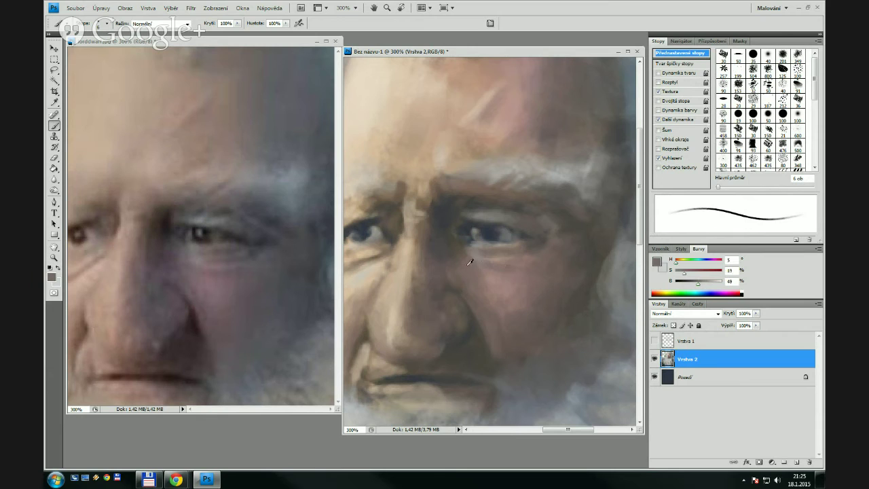
{"action": "mouse_move", "coordinate": [474, 267]}
{"action": "left_mouse_down"}
{"action": "mouse_move", "coordinate": [497, 265]}
{"action": "mouse_move", "coordinate": [483, 254]}
{"action": "mouse_move", "coordinate": [521, 252]}
{"action": "mouse_move", "coordinate": [503, 194]}
{"action": "mouse_move", "coordinate": [495, 226]}
{"action": "mouse_move", "coordinate": [526, 238]}
{"action": "mouse_move", "coordinate": [514, 233]}
{"action": "mouse_move", "coordinate": [556, 229]}
{"action": "mouse_move", "coordinate": [505, 230]}
{"action": "mouse_move", "coordinate": [538, 233]}
{"action": "left_mouse_up"}
{"action": "left_click", "coordinate": [500, 225], "text": "alt"}
{"action": "key", "text": "bracketright"}
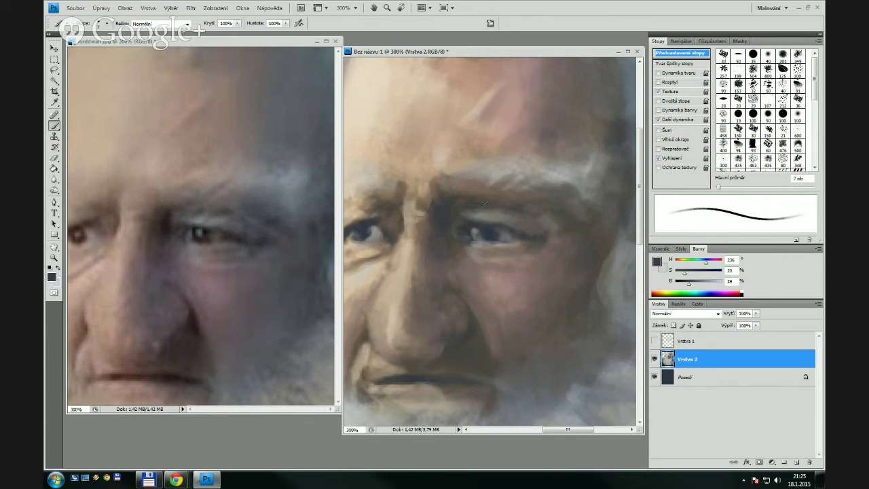
Sample grey from the shaded eyebrow, soften its outer end with a 10 px brush, and reduce the brush to 6 px
{"action": "key", "text": "bracketright"}
{"action": "key", "text": "bracketright"}
{"action": "left_click", "coordinate": [571, 187], "text": "alt"}
{"action": "key", "text": "bracketright"}
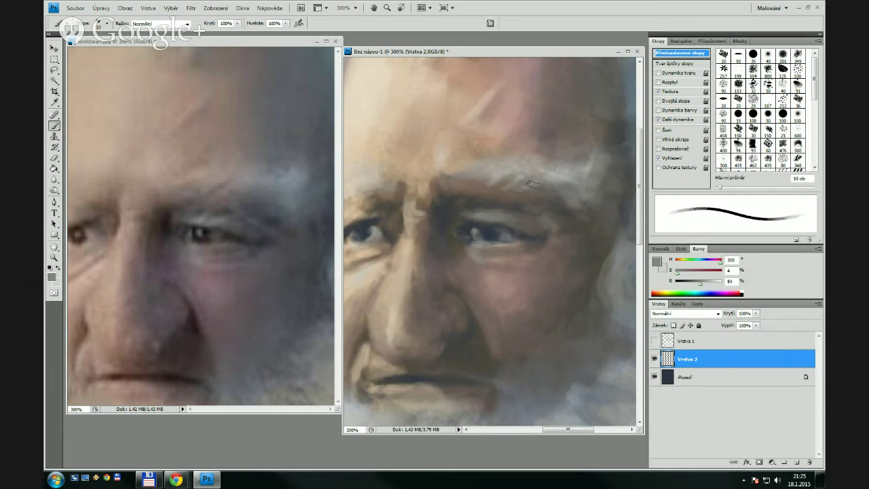
{"action": "mouse_move", "coordinate": [581, 161]}
{"action": "left_mouse_down"}
{"action": "mouse_move", "coordinate": [584, 173]}
{"action": "mouse_move", "coordinate": [562, 193]}
{"action": "left_mouse_up"}
{"action": "key", "text": "bracketleft"}
{"action": "key", "text": "bracketleft"}
{"action": "key", "text": "bracketleft"}
{"action": "key", "text": "bracketleft"}
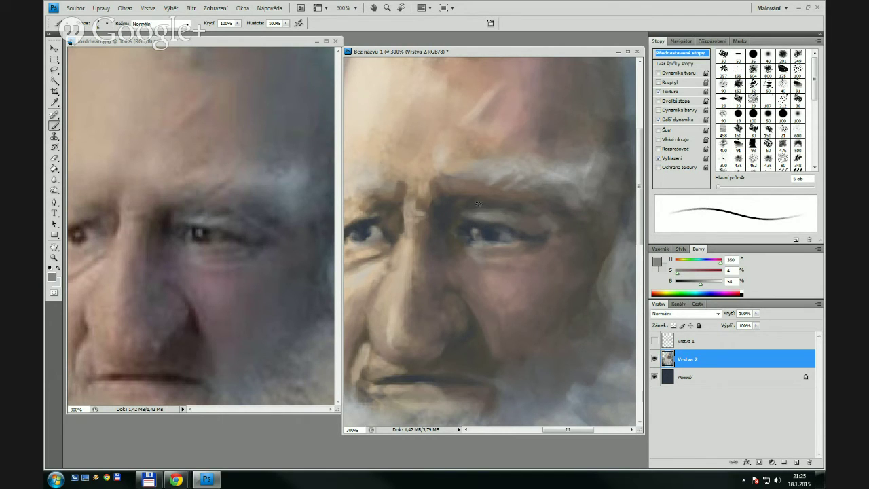
Sample tones around the shaded eye's inner corner and soften the skin beside the tear duct with a 9 px brush
{"action": "left_click", "coordinate": [466, 230], "text": "alt"}
{"action": "left_click", "coordinate": [456, 224], "text": "alt"}
{"action": "left_click", "coordinate": [476, 250], "text": "alt"}
{"action": "key", "text": "bracketright"}
{"action": "key", "text": "bracketright"}
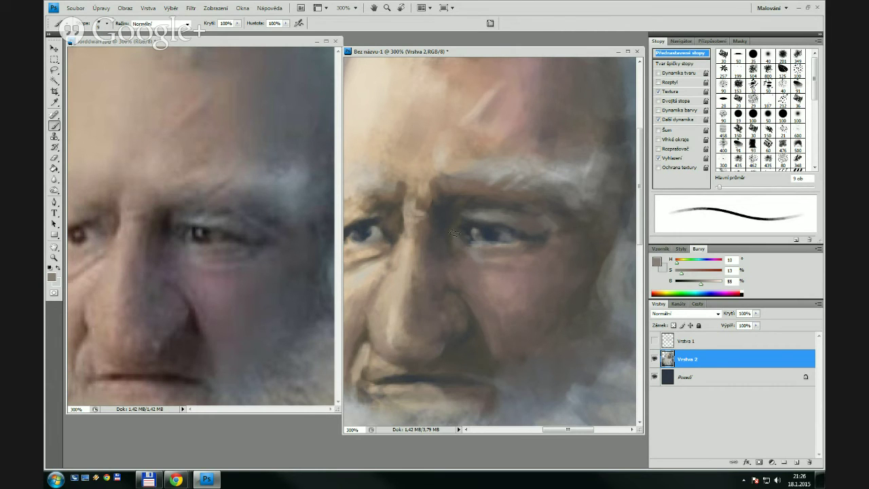
{"action": "left_click_drag", "start_coordinate": [462, 246], "coordinate": [465, 249]}
Sample brown and dark grey along the shaded eye's lower lid and refine the lid's edge with 7 and 6 px brushes
{"action": "left_click", "coordinate": [479, 249], "text": "alt"}
{"action": "key", "text": "bracketleft"}
{"action": "key", "text": "bracketleft"}
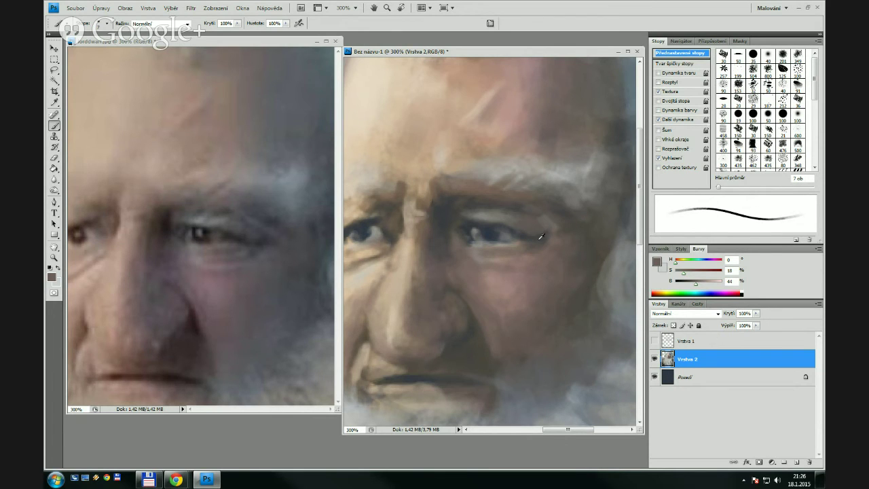
{"action": "left_click", "coordinate": [489, 248], "text": "alt"}
{"action": "key", "text": "bracketleft"}
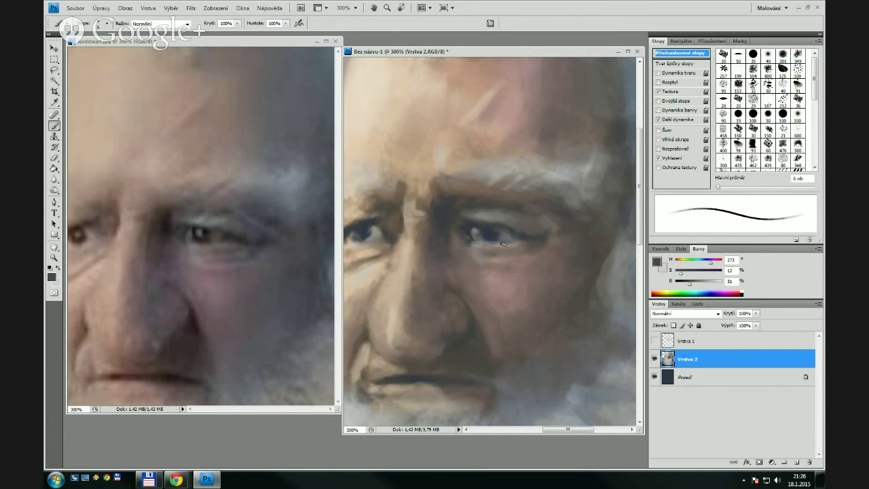
Sample pinkish skin and dark grey tones below the shaded eye and model the fold under its lower lid with a 6 px brush
{"action": "left_click", "coordinate": [495, 259], "text": "alt"}
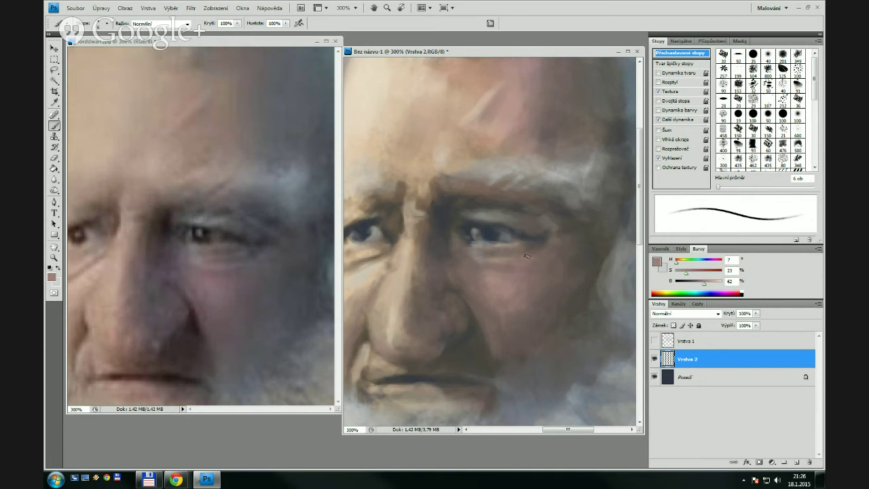
{"action": "left_click", "coordinate": [478, 251], "text": "alt"}
{"action": "left_click", "coordinate": [523, 250], "text": "alt"}
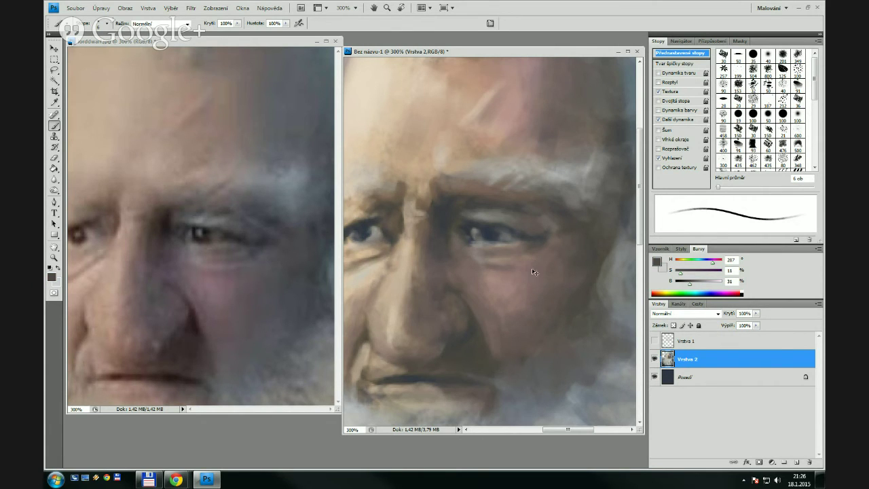
{"action": "left_click", "coordinate": [519, 274], "text": "alt"}
Retouch the shaded eye's outer white and upper lid with sampled greys using a 4 px brush, and its crease with dark brown at 6 px
{"action": "key", "text": "bracketleft"}
{"action": "key", "text": "bracketleft"}
{"action": "left_click", "coordinate": [506, 235], "text": "alt"}
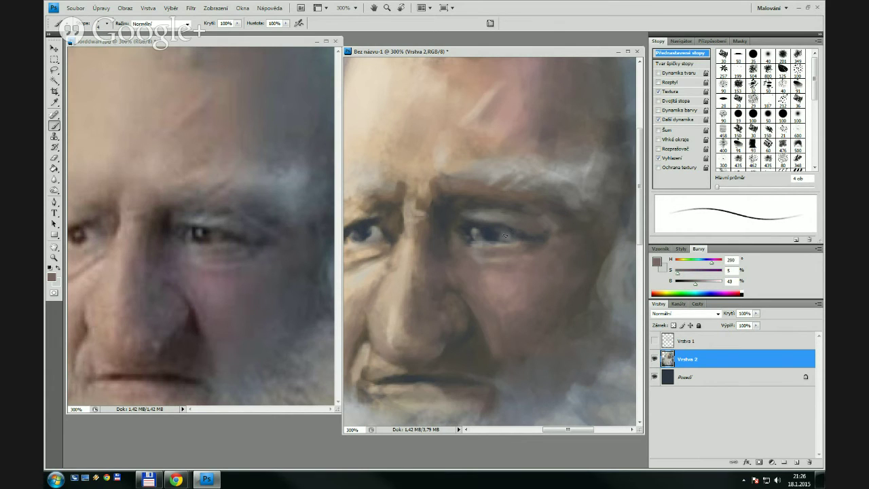
{"action": "mouse_move", "coordinate": [501, 231]}
{"action": "left_mouse_down"}
{"action": "mouse_move", "coordinate": [505, 207]}
{"action": "mouse_move", "coordinate": [474, 219]}
{"action": "mouse_move", "coordinate": [503, 222]}
{"action": "mouse_move", "coordinate": [472, 224]}
{"action": "mouse_move", "coordinate": [514, 221]}
{"action": "left_mouse_up"}
{"action": "left_click", "coordinate": [492, 217], "text": "alt"}
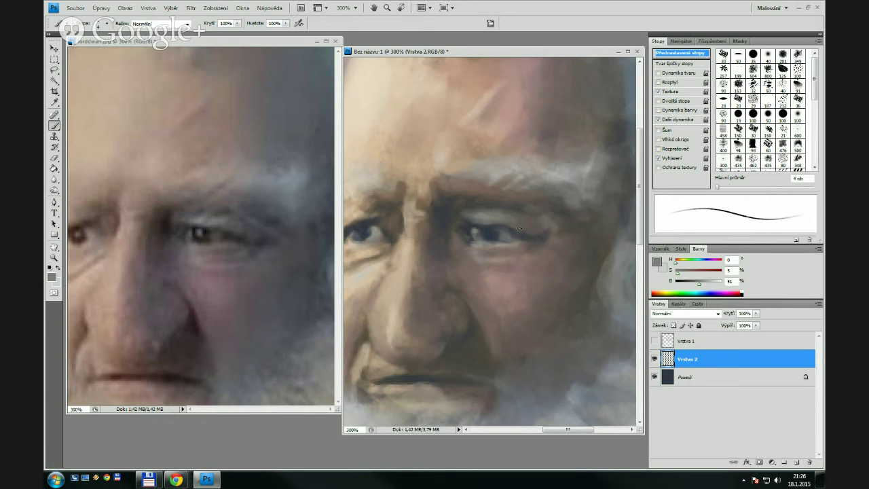
{"action": "key", "text": "bracketright"}
{"action": "left_click", "coordinate": [504, 204], "text": "alt"}
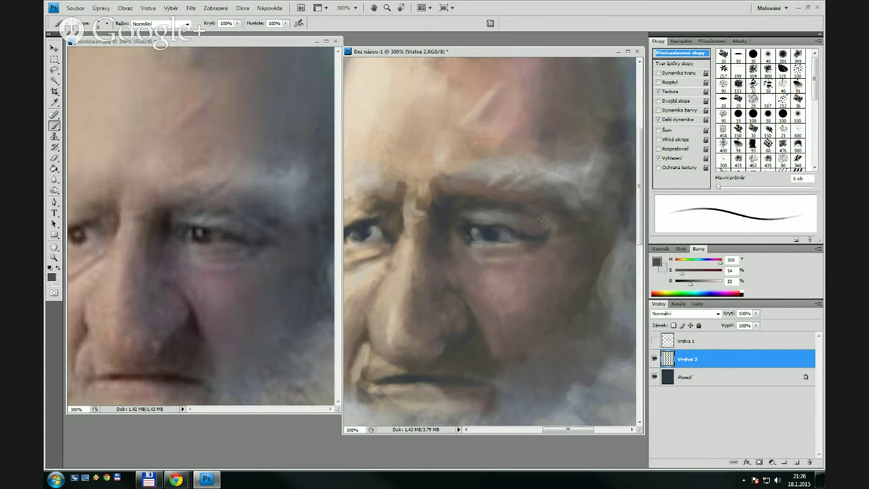
{"action": "key", "text": "bracketright"}
Sample dark blue from the lit eye's upper lash line and redraw the line with a 4 px brush
{"action": "left_click_drag", "start_coordinate": [425, 258], "coordinate": [473, 252]}
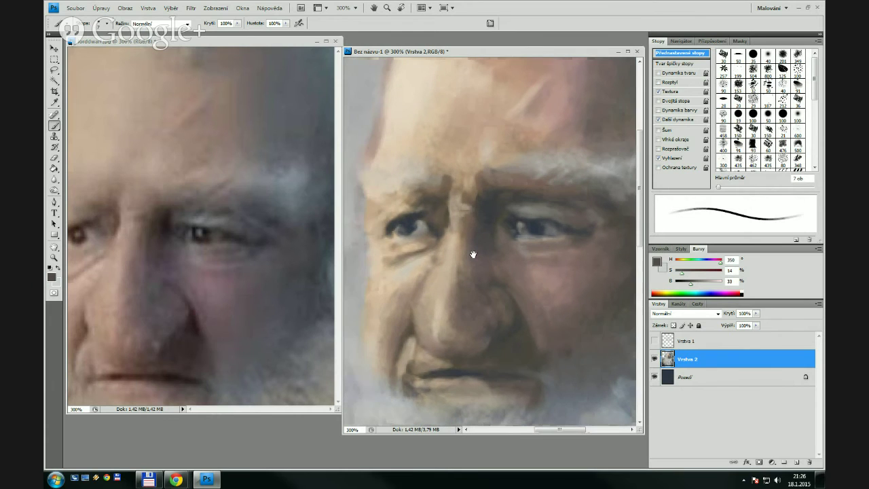
{"action": "left_click", "coordinate": [193, 269]}
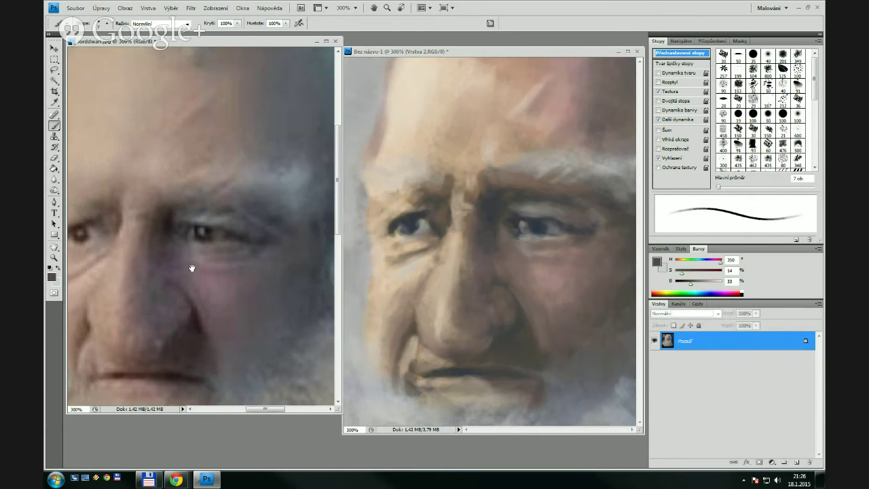
{"action": "left_click_drag", "start_coordinate": [192, 267], "coordinate": [243, 260]}
{"action": "key", "text": "bracketleft"}
{"action": "key", "text": "bracketleft"}
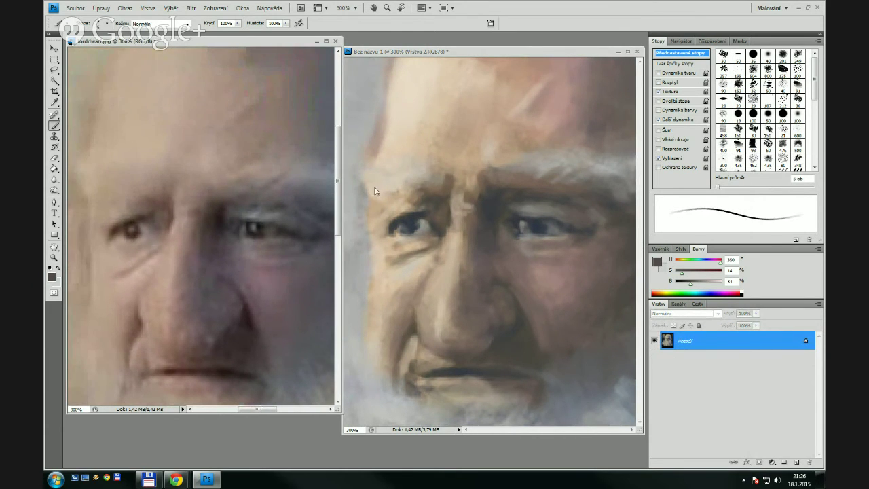
{"action": "left_click", "coordinate": [413, 215], "text": "alt"}
{"action": "key", "text": "bracketleft"}
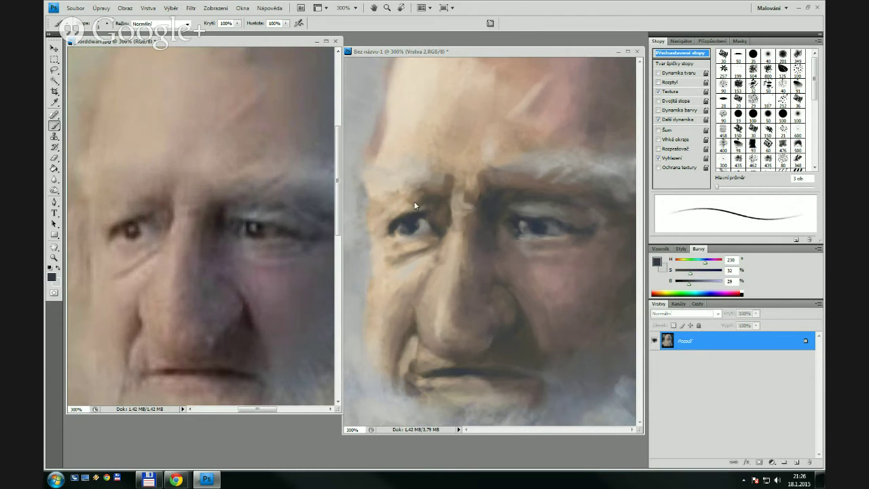
{"action": "key", "text": "bracketleft"}
{"action": "key", "text": "bracketright"}
{"action": "left_click", "coordinate": [406, 215]}
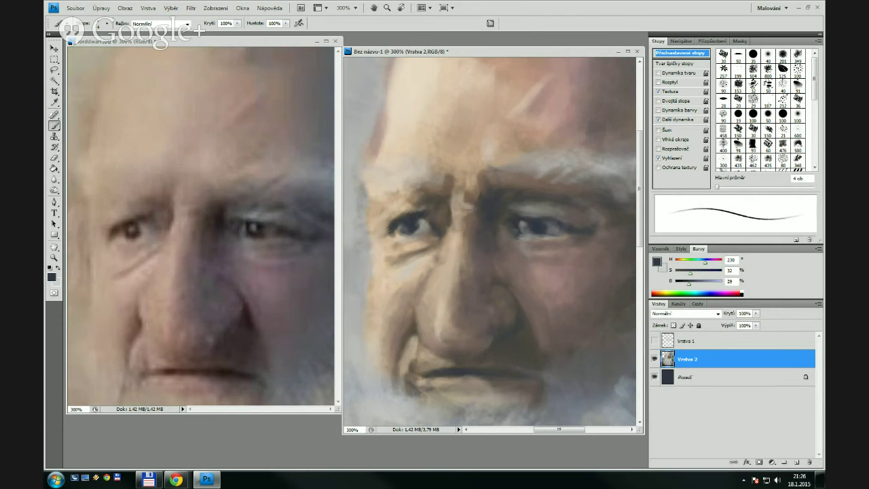
Clean up the lit eye's outer corner with sampled beige and shade its inner corner with sampled dark grey and brown
{"action": "left_click", "coordinate": [398, 238], "text": "alt"}
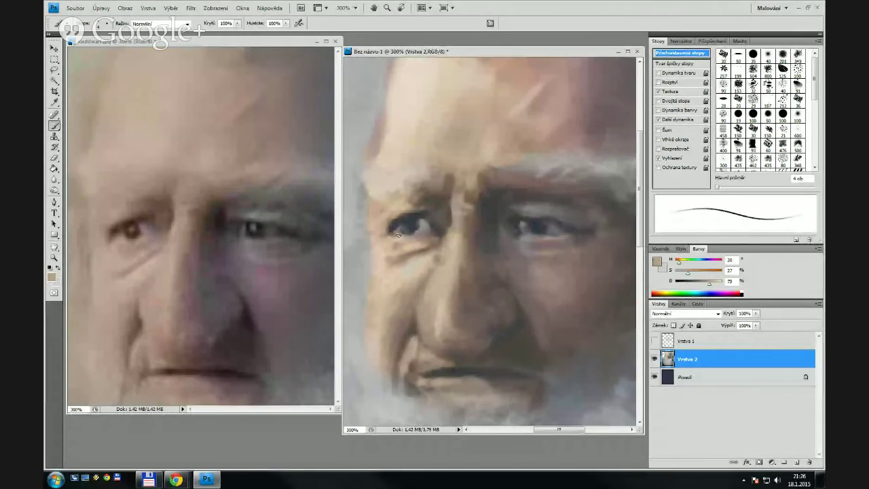
{"action": "left_click_drag", "start_coordinate": [400, 236], "coordinate": [394, 234]}
{"action": "left_click", "coordinate": [427, 213], "text": "alt"}
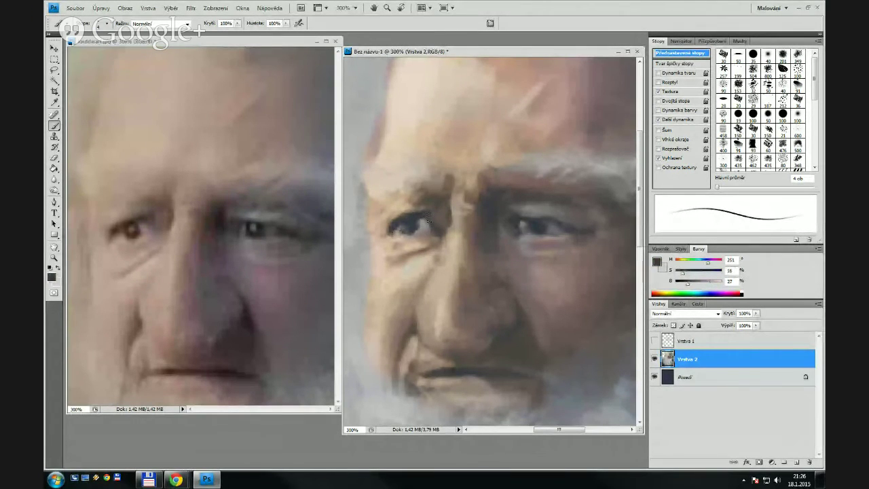
{"action": "left_click", "coordinate": [436, 215], "text": "alt"}
{"action": "left_click_drag", "start_coordinate": [436, 215], "coordinate": [440, 228]}
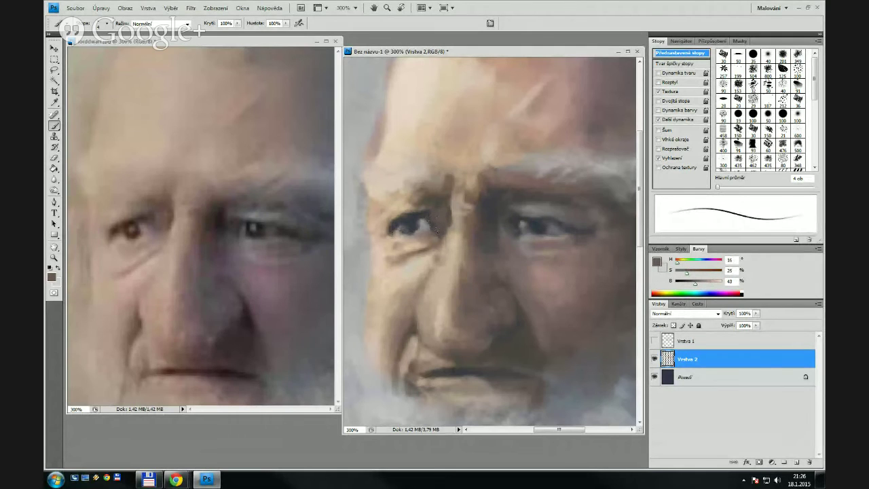
Sample dark brown beneath the lit eyebrow and shade the upper socket, starting with a 5 px brush
{"action": "key", "text": "bracketright"}
{"action": "left_click", "coordinate": [433, 198], "text": "alt"}
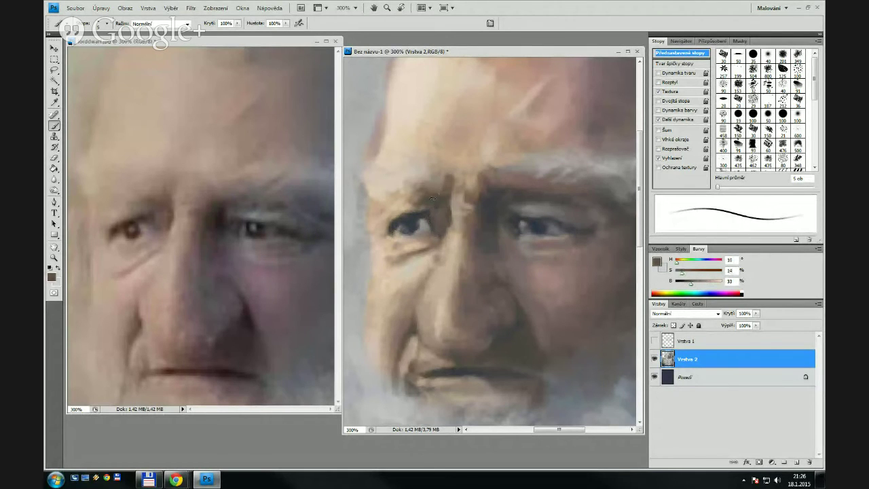
{"action": "key", "text": "bracketright"}
{"action": "key", "text": "bracketright"}
Sample beige above the lit eyebrow's inner end and paint over the dark frown line and inner socket edge with a 4 px brush
{"action": "left_click", "coordinate": [449, 175], "text": "alt"}
{"action": "left_click", "coordinate": [456, 165], "text": "alt"}
{"action": "key", "text": "bracketleft"}
{"action": "key", "text": "bracketleft"}
{"action": "key", "text": "bracketleft"}
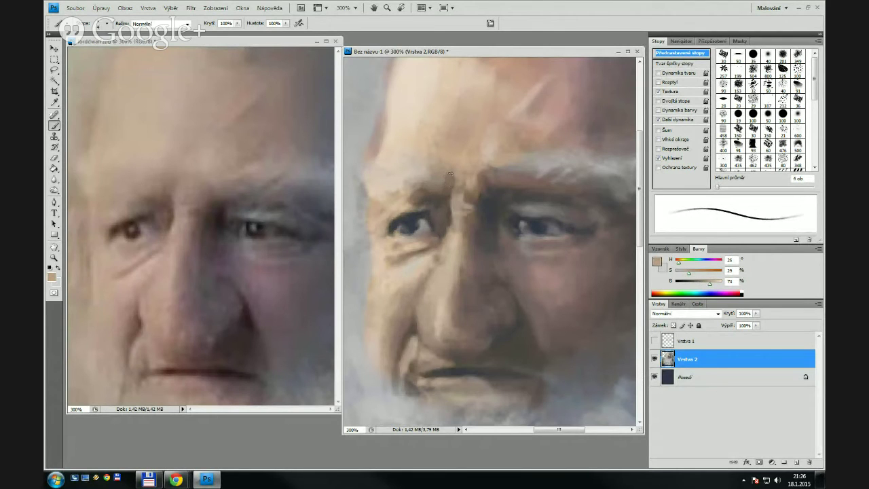
{"action": "key", "text": "bracketleft"}
{"action": "key", "text": "bracketright"}
{"action": "left_click_drag", "start_coordinate": [440, 207], "coordinate": [441, 221]}
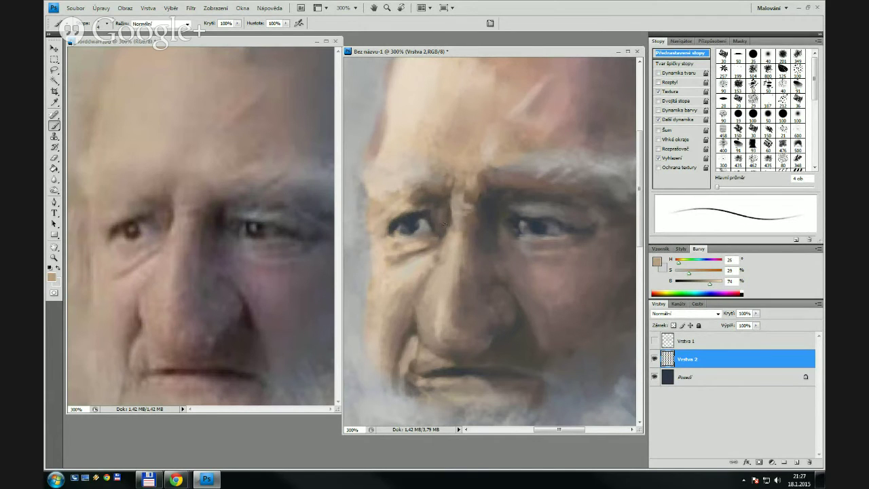
Enlarge the brush to 10 px, sample reddish brown from the nose bridge's shadow side and shade down the middle of the nose
{"action": "key", "text": "bracketright"}
{"action": "key", "text": "bracketright"}
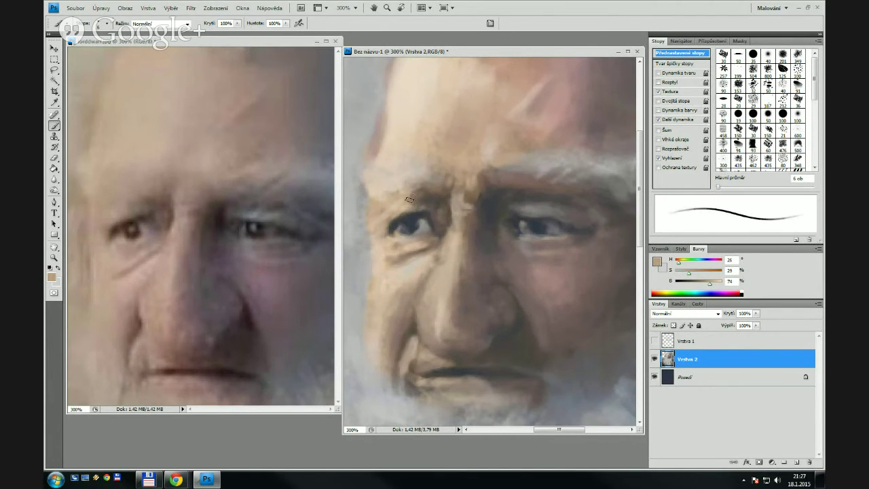
{"action": "key", "text": "bracketright"}
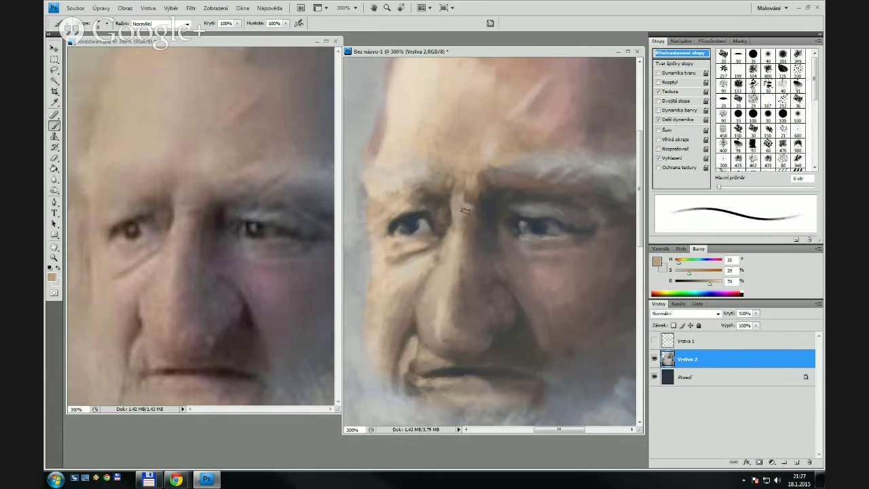
{"action": "key", "text": "bracketright"}
{"action": "key", "text": "bracketright"}
{"action": "left_click", "coordinate": [474, 219], "text": "alt"}
{"action": "key", "text": "bracketright"}
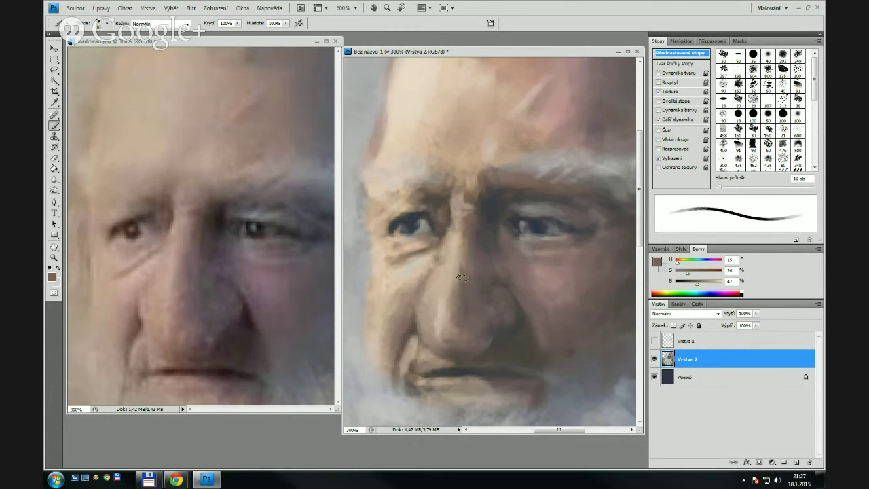
{"action": "left_click_drag", "start_coordinate": [464, 233], "coordinate": [456, 307]}
Sample dark reddish brown from the shadowed cheek and shade the lower lip, mouth corner and mouth line with a 9 px brush
{"action": "left_click", "coordinate": [547, 331], "text": "alt"}
{"action": "key", "text": "bracketleft"}
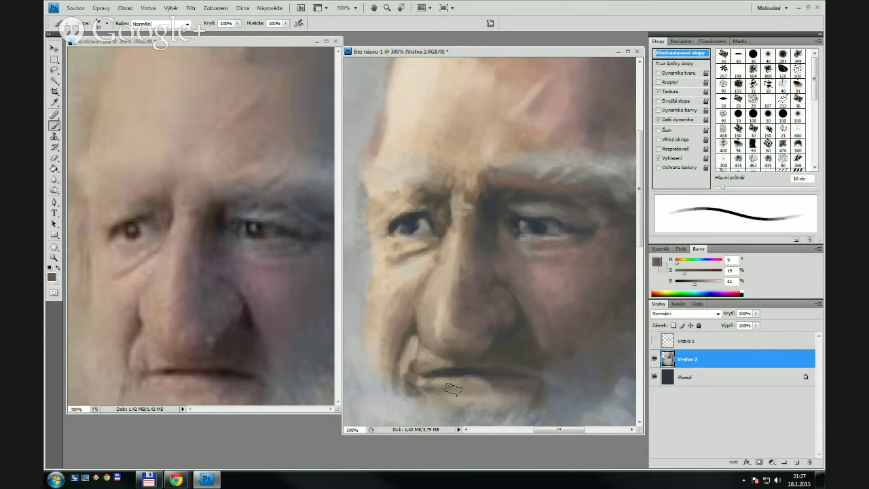
{"action": "mouse_move", "coordinate": [433, 388]}
{"action": "left_mouse_down"}
{"action": "mouse_move", "coordinate": [501, 387]}
{"action": "mouse_move", "coordinate": [414, 381]}
{"action": "left_mouse_up"}
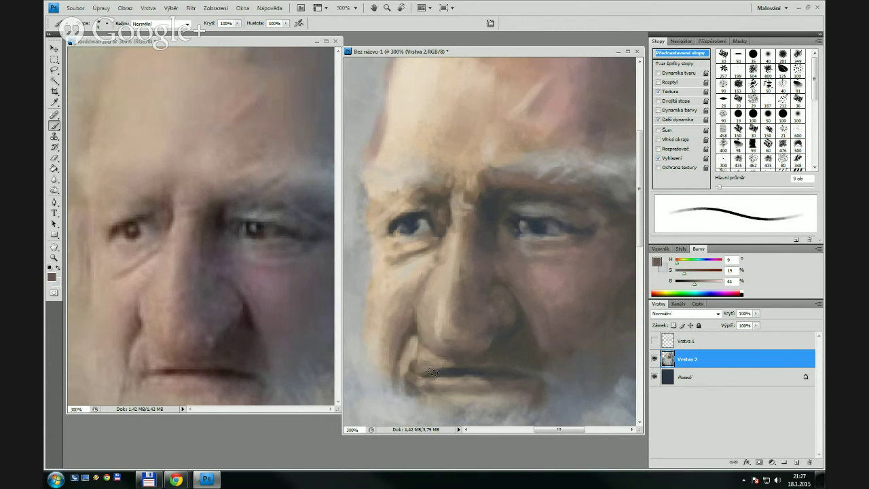
{"action": "left_click_drag", "start_coordinate": [432, 372], "coordinate": [448, 374]}
{"action": "left_click_drag", "start_coordinate": [482, 380], "coordinate": [467, 377]}
Sample dark blue from the shadowed eye and paint it along the line between the lips with a 5 px brush
{"action": "left_click", "coordinate": [538, 226], "text": "alt"}
{"action": "key", "text": "bracketleft"}
{"action": "key", "text": "bracketleft"}
{"action": "key", "text": "bracketleft"}
{"action": "key", "text": "bracketleft"}
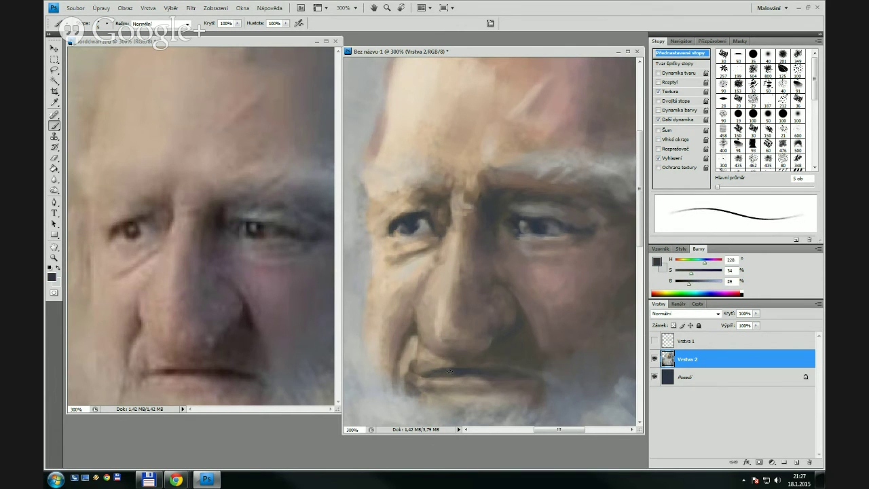
{"action": "left_click", "coordinate": [450, 371]}
{"action": "left_click_drag", "start_coordinate": [477, 374], "coordinate": [494, 377]}
{"action": "key", "text": "bracketright"}
{"action": "left_click_drag", "start_coordinate": [505, 375], "coordinate": [518, 377]}
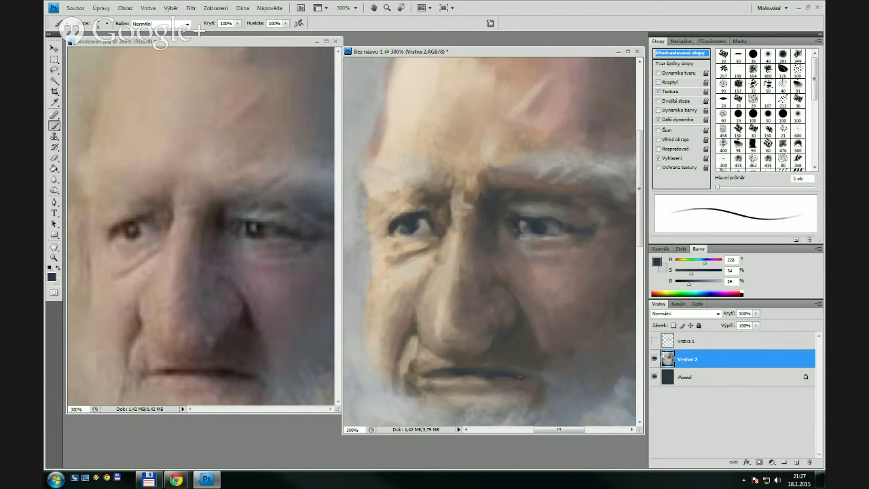
Sample the lit eye's iris, darken the colour to H 235, S 15%, B 20%, and redraw the mouth line
{"action": "left_click", "coordinate": [414, 222], "text": "alt"}
{"action": "left_click", "coordinate": [657, 262]}
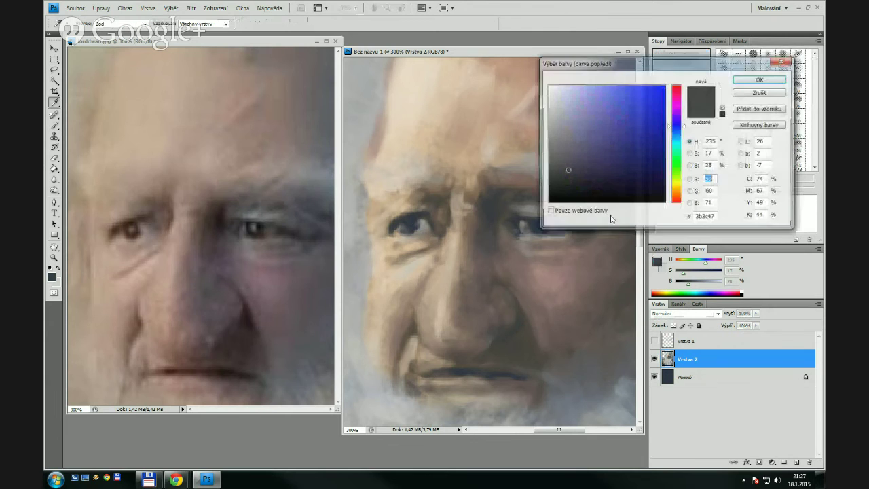
{"action": "left_click", "coordinate": [566, 179]}
{"action": "left_click", "coordinate": [747, 81]}
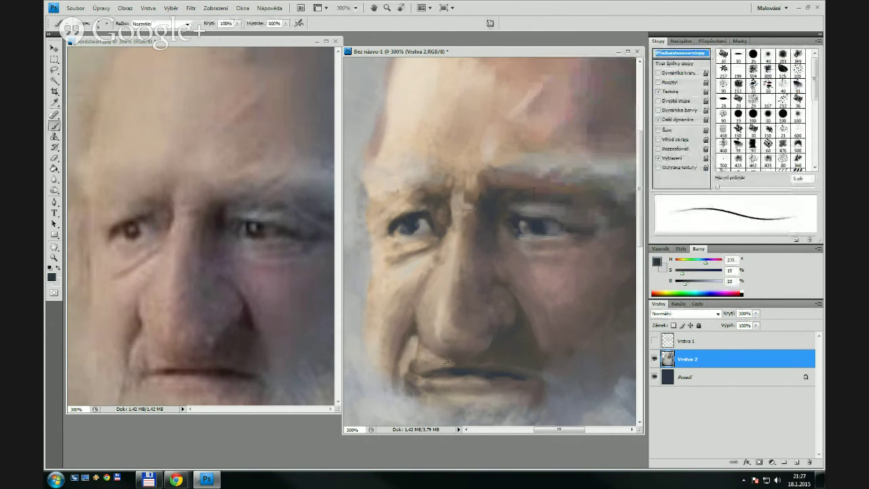
{"action": "left_click_drag", "start_coordinate": [443, 372], "coordinate": [519, 377]}
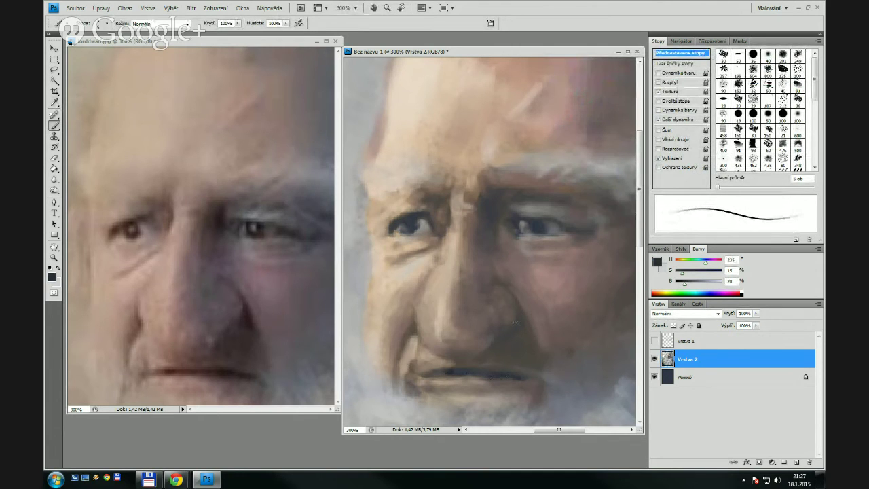
Darken the lit eye's iris with a 4 px brush and retouch the eye with sampled beige and dark grey
{"action": "key", "text": "bracketright"}
{"action": "key", "text": "bracketleft"}
{"action": "key", "text": "bracketleft"}
{"action": "left_click_drag", "start_coordinate": [416, 225], "coordinate": [400, 232]}
{"action": "left_click", "coordinate": [398, 229], "text": "alt"}
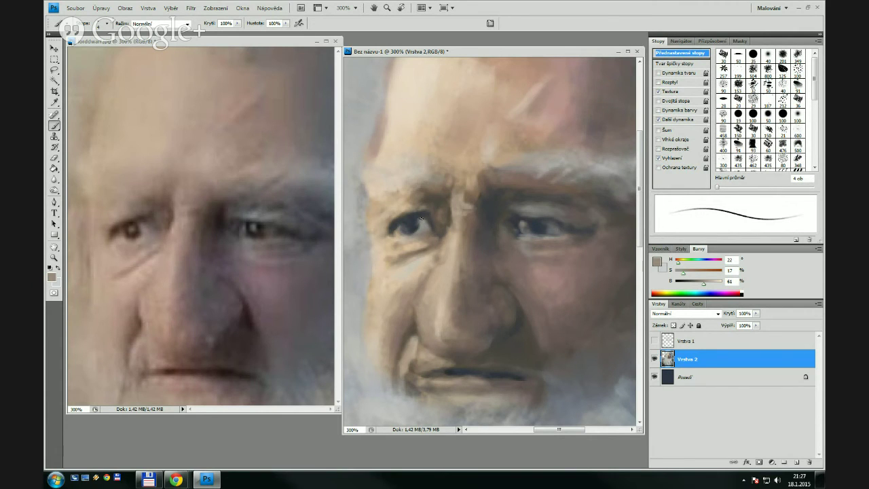
{"action": "left_click", "coordinate": [428, 215], "text": "alt"}
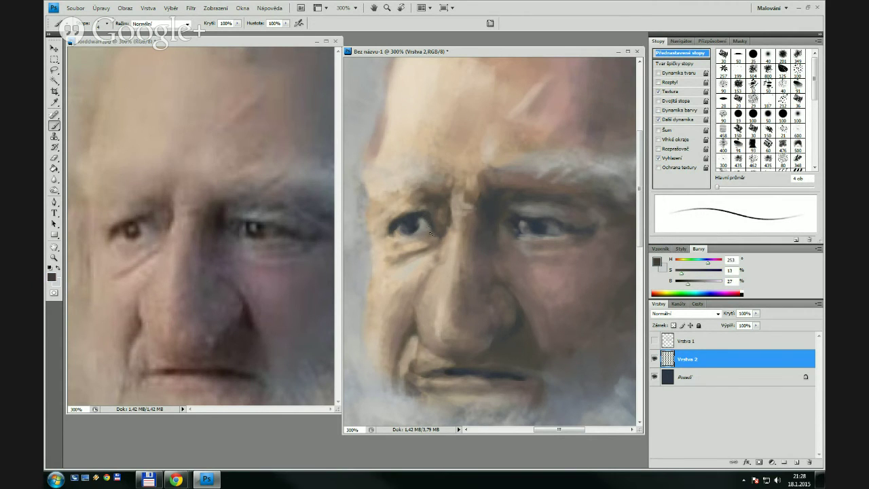
{"action": "key", "text": "bracketright"}
{"action": "key", "text": "bracketright"}
{"action": "key", "text": "bracketright"}
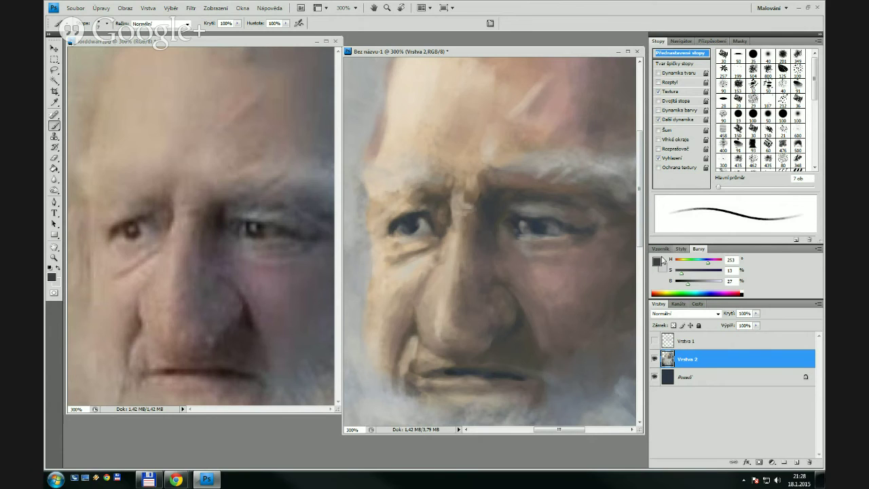
Add a new layer, set the foreground colour to pale lavender e7e3f8 and choose the soft round 35 px brush
{"action": "left_click", "coordinate": [796, 462]}
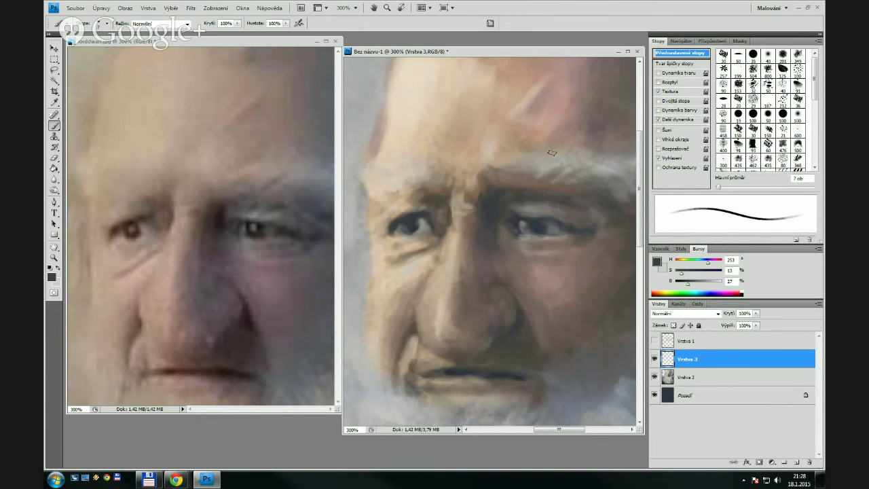
{"action": "left_click", "coordinate": [658, 262]}
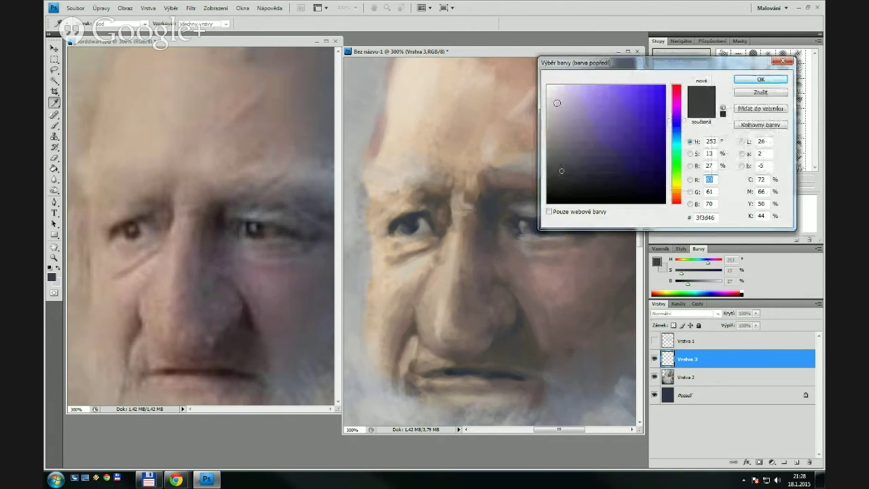
{"action": "mouse_move", "coordinate": [558, 97]}
{"action": "left_mouse_down"}
{"action": "mouse_move", "coordinate": [565, 91]}
{"action": "mouse_move", "coordinate": [552, 82]}
{"action": "mouse_move", "coordinate": [559, 89]}
{"action": "left_mouse_up"}
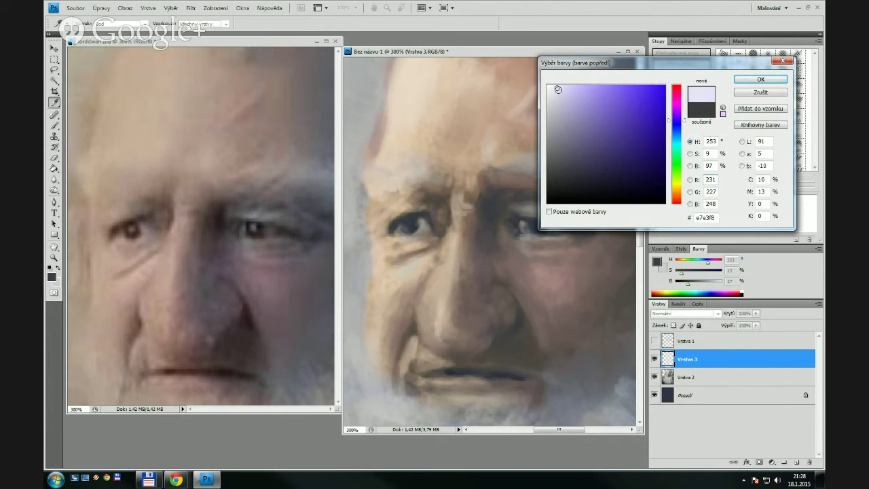
{"action": "left_click", "coordinate": [760, 80]}
{"action": "key", "text": "b"}
{"action": "left_click", "coordinate": [754, 54]}
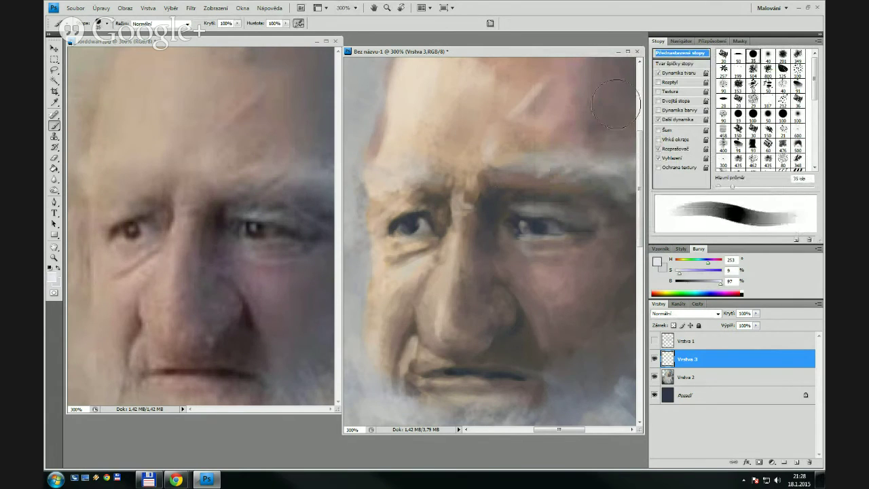
Reduce the brush to 4 px and dab pale lavender catchlights onto both pupils
{"action": "key", "text": "bracketleft"}
{"action": "key", "text": "bracketleft"}
{"action": "key", "text": "bracketleft"}
{"action": "key", "text": "bracketleft"}
{"action": "key", "text": "bracketleft"}
{"action": "key", "text": "bracketleft"}
{"action": "key", "text": "bracketleft"}
{"action": "key", "text": "bracketleft"}
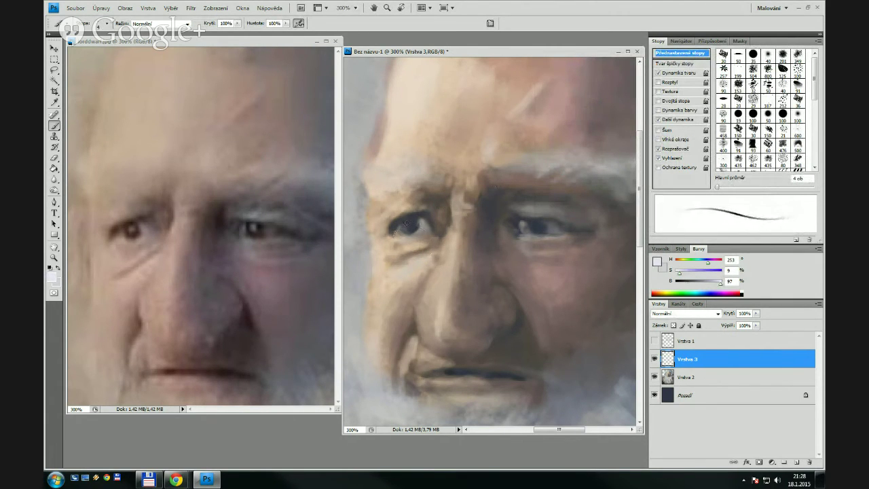
{"action": "key", "text": "bracketleft"}
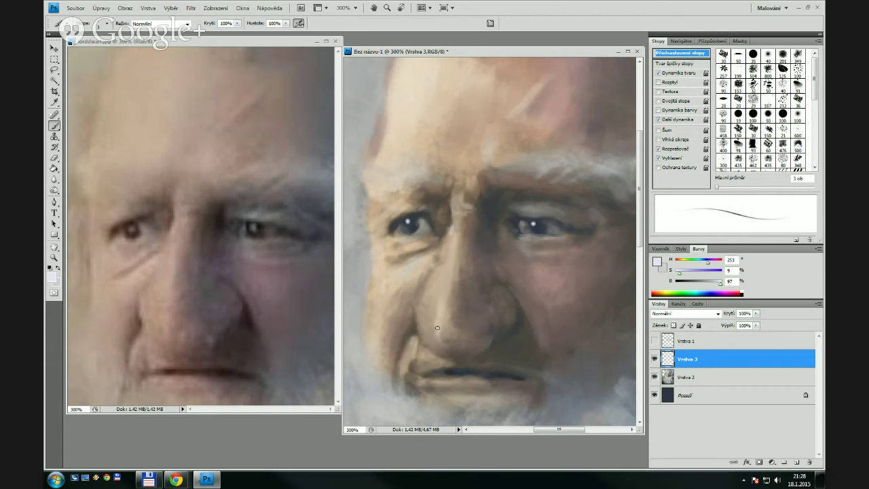
Paint fine pale lavender highlights on the nose, beneath the lit eye, along the lower lip and beside the nasolabial fold
{"action": "key", "text": "bracketleft"}
{"action": "key", "text": "bracketleft"}
{"action": "key", "text": "bracketright"}
{"action": "key", "text": "bracketright"}
{"action": "key", "text": "bracketright"}
{"action": "key", "text": "bracketright"}
{"action": "key", "text": "bracketright"}
{"action": "key", "text": "bracketleft"}
{"action": "key", "text": "bracketleft"}
{"action": "key", "text": "bracketleft"}
{"action": "key", "text": "bracketleft"}
{"action": "key", "text": "bracketleft"}
{"action": "key", "text": "bracketleft"}
{"action": "key", "text": "bracketright"}
{"action": "key", "text": "bracketright"}
{"action": "key", "text": "bracketleft"}
{"action": "mouse_move", "coordinate": [428, 262]}
{"action": "left_mouse_down"}
{"action": "mouse_move", "coordinate": [390, 252]}
{"action": "mouse_move", "coordinate": [425, 241]}
{"action": "mouse_move", "coordinate": [399, 257]}
{"action": "mouse_move", "coordinate": [417, 244]}
{"action": "mouse_move", "coordinate": [394, 231]}
{"action": "left_mouse_up"}
{"action": "left_click_drag", "start_coordinate": [436, 381], "coordinate": [502, 384]}
{"action": "left_click_drag", "start_coordinate": [400, 360], "coordinate": [406, 353]}
Sample beige and brown above the lit mouth corner and shade the fold beside the mouth with a 4 px brush
{"action": "left_click", "coordinate": [420, 360], "text": "alt"}
{"action": "key", "text": "bracketright"}
{"action": "key", "text": "bracketright"}
{"action": "key", "text": "bracketright"}
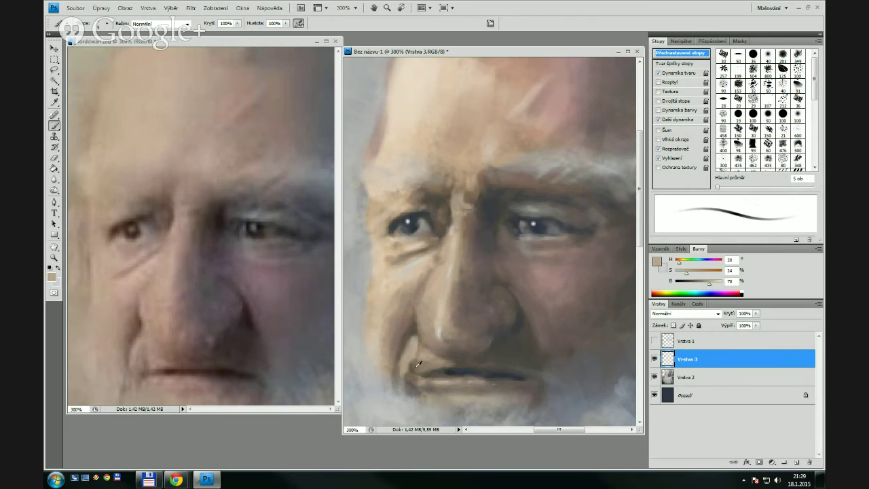
{"action": "left_click", "coordinate": [419, 362], "text": "alt"}
{"action": "key", "text": "bracketleft"}
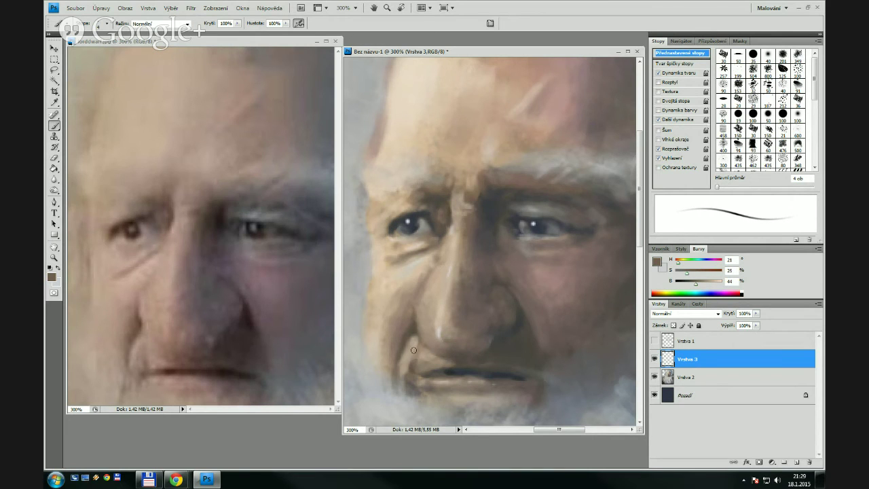
{"action": "mouse_move", "coordinate": [413, 350]}
{"action": "left_mouse_down"}
{"action": "mouse_move", "coordinate": [399, 359]}
{"action": "mouse_move", "coordinate": [406, 371]}
{"action": "left_mouse_up"}
{"action": "key", "text": "bracketleft"}
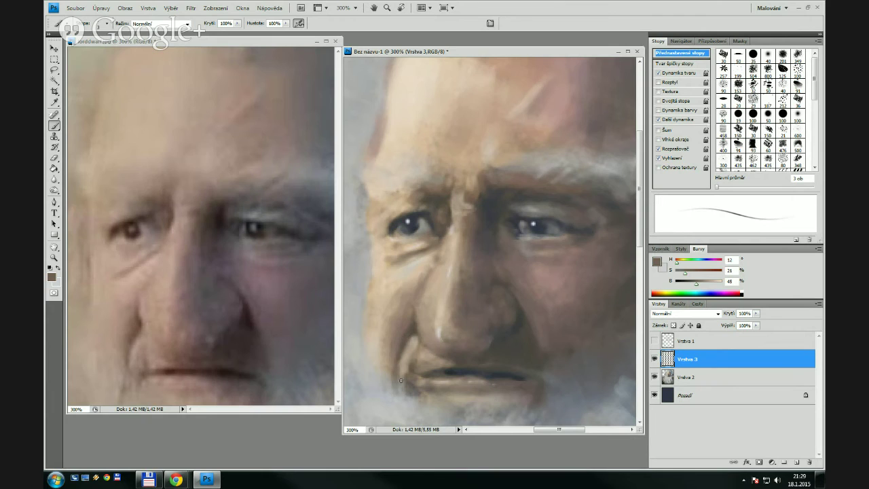
Sample lighter brown above the upper lip and soften the fold beside the lit mouth corner with a 4 px brush
{"action": "left_click", "coordinate": [424, 363], "text": "alt"}
{"action": "key", "text": "bracketright"}
{"action": "key", "text": "bracketright"}
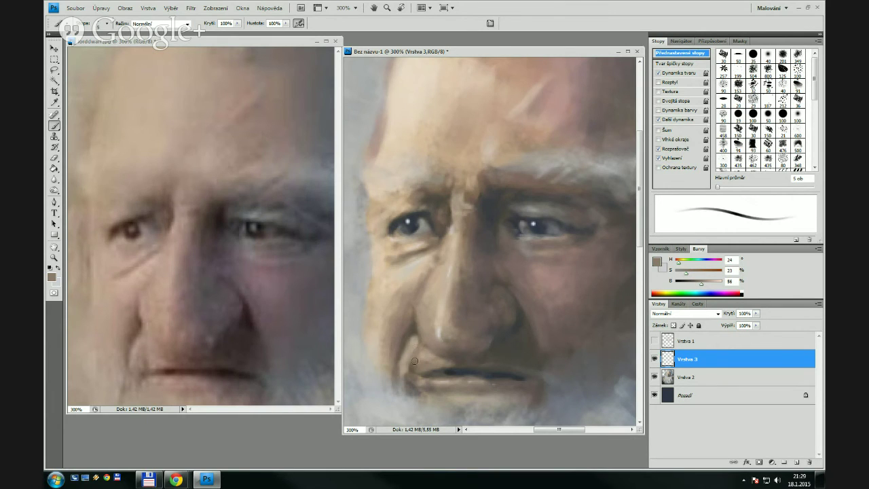
{"action": "key", "text": "bracketleft"}
{"action": "left_click_drag", "start_coordinate": [415, 350], "coordinate": [412, 367]}
Sample the lower lit cheek's tone and paint down the cheek's edge beside the mouth
{"action": "left_click", "coordinate": [569, 314], "text": "alt"}
{"action": "key", "text": "bracketright"}
{"action": "key", "text": "bracketright"}
{"action": "left_click", "coordinate": [394, 340], "text": "alt"}
{"action": "key", "text": "bracketleft"}
{"action": "left_click_drag", "start_coordinate": [394, 357], "coordinate": [399, 373]}
Define the lit mouth corner with a 3 px brush, using dark brown from the nasolabial fold and lighter tones sampled around the mouth
{"action": "left_click", "coordinate": [415, 325], "text": "alt"}
{"action": "key", "text": "bracketleft"}
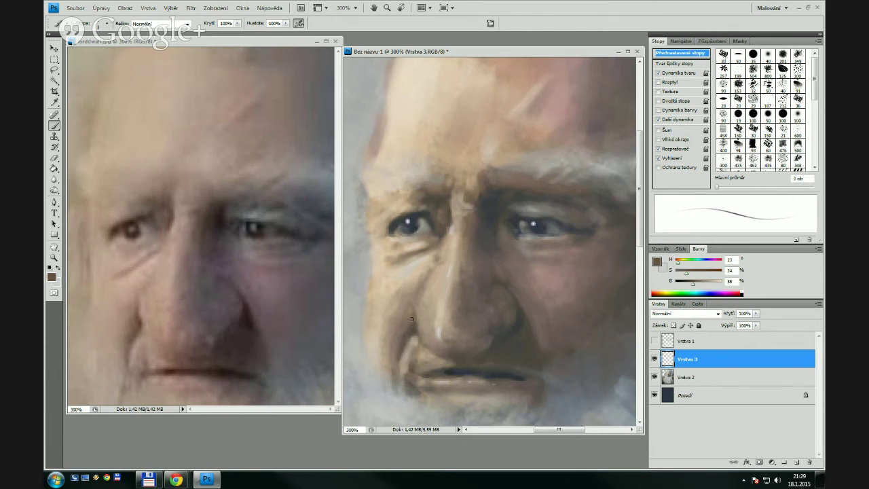
{"action": "left_click_drag", "start_coordinate": [417, 362], "coordinate": [435, 372]}
{"action": "left_click", "coordinate": [421, 375], "text": "alt"}
{"action": "left_click", "coordinate": [406, 358], "text": "alt"}
{"action": "left_click_drag", "start_coordinate": [412, 380], "coordinate": [418, 383]}
Compare the painting and reference at 200% and retouch the lit eye's iris with grey tones sampled from it
{"action": "key", "text": "z"}
{"action": "left_click", "coordinate": [518, 291], "text": "alt"}
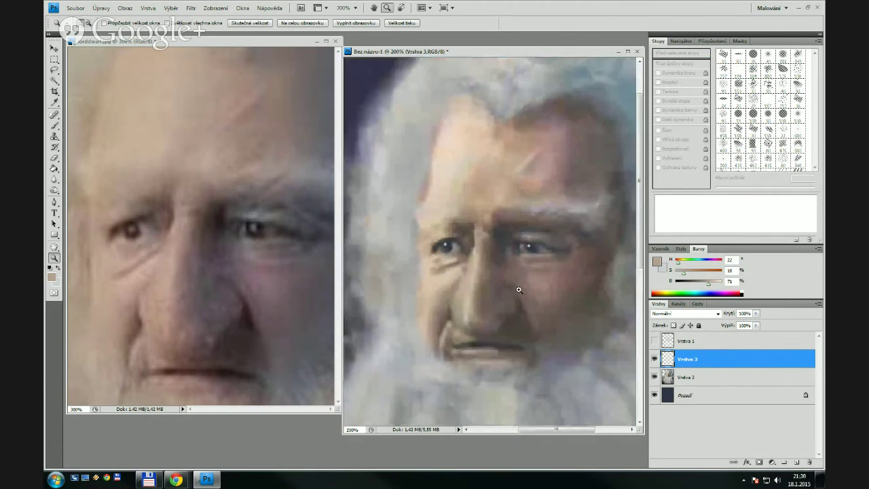
{"action": "left_click", "coordinate": [276, 247], "text": "alt"}
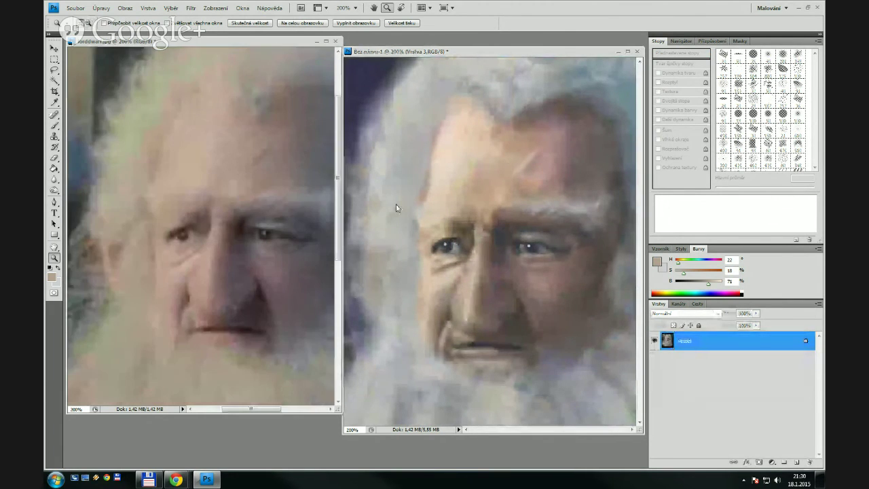
{"action": "key", "text": "b"}
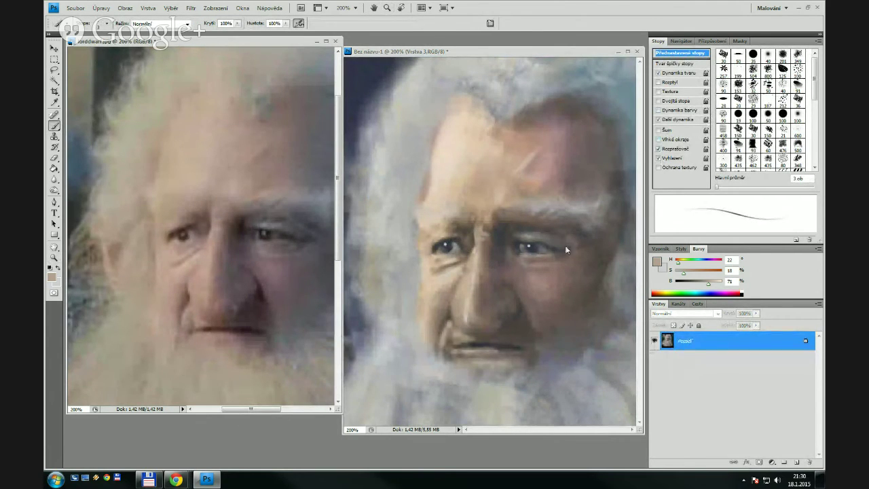
{"action": "left_click", "coordinate": [448, 241], "text": "alt"}
{"action": "left_click", "coordinate": [449, 241], "text": "alt"}
{"action": "left_click", "coordinate": [446, 244], "text": "alt"}
{"action": "left_click", "coordinate": [446, 246], "text": "alt"}
{"action": "left_click", "coordinate": [447, 245], "text": "alt"}
Sample the lit eye's near-white catchlight at 400% zoom and dab it again to brighten it
{"action": "key", "text": "z"}
{"action": "left_click", "coordinate": [457, 246]}
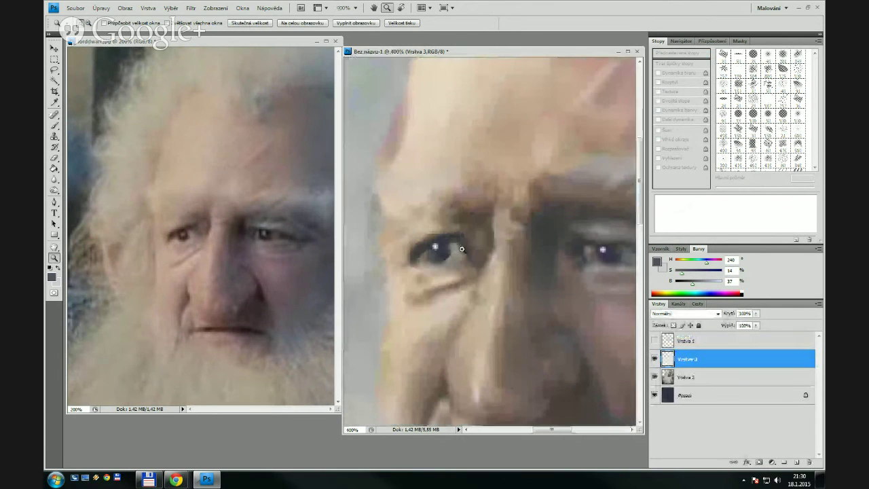
{"action": "key", "text": "b"}
{"action": "left_click", "coordinate": [435, 246], "text": "alt"}
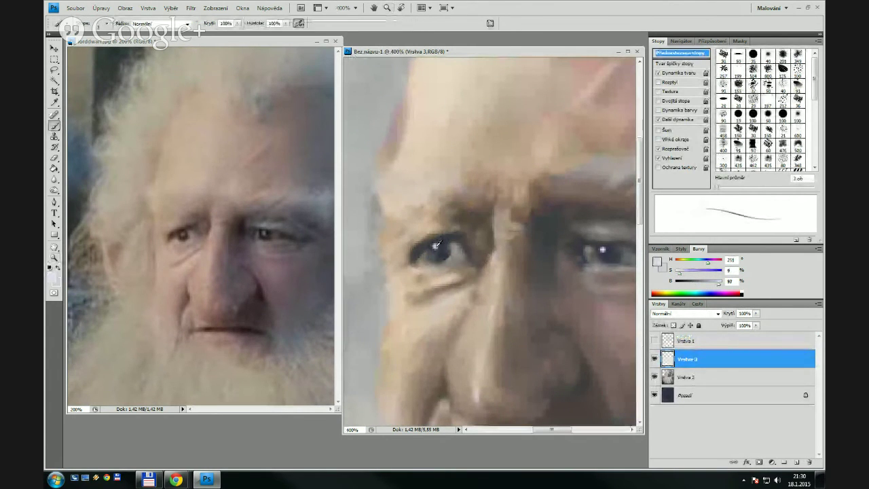
{"action": "left_click", "coordinate": [435, 246]}
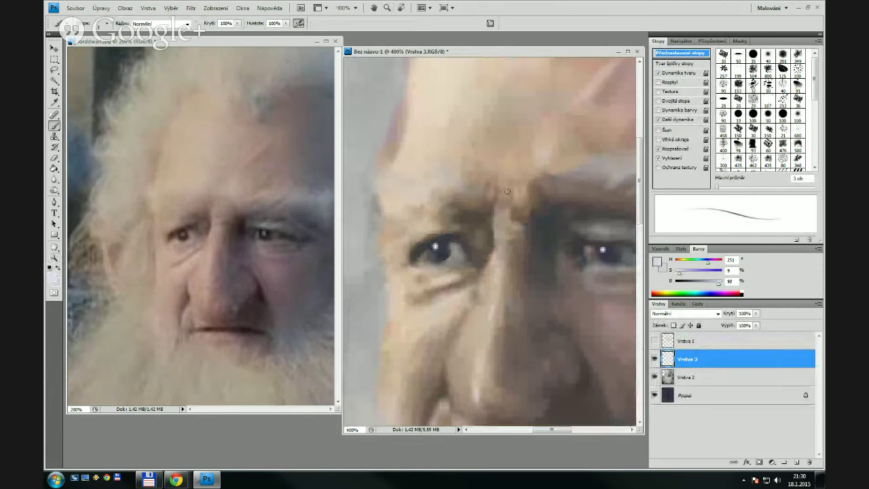
Zoom the painting out to 200% and compare the face with the reference photo
{"action": "key", "text": "z"}
{"action": "left_click", "coordinate": [514, 156]}
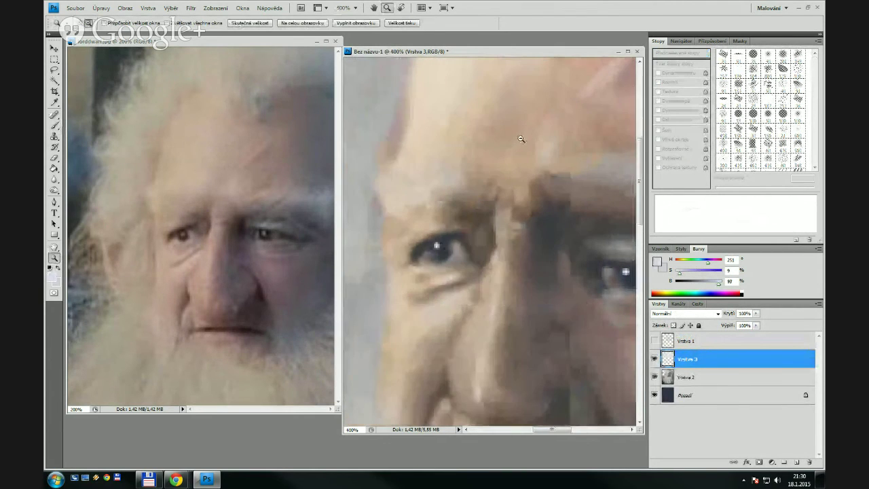
{"action": "left_click", "coordinate": [520, 139], "text": "alt"}
{"action": "left_click", "coordinate": [524, 136], "text": "alt"}
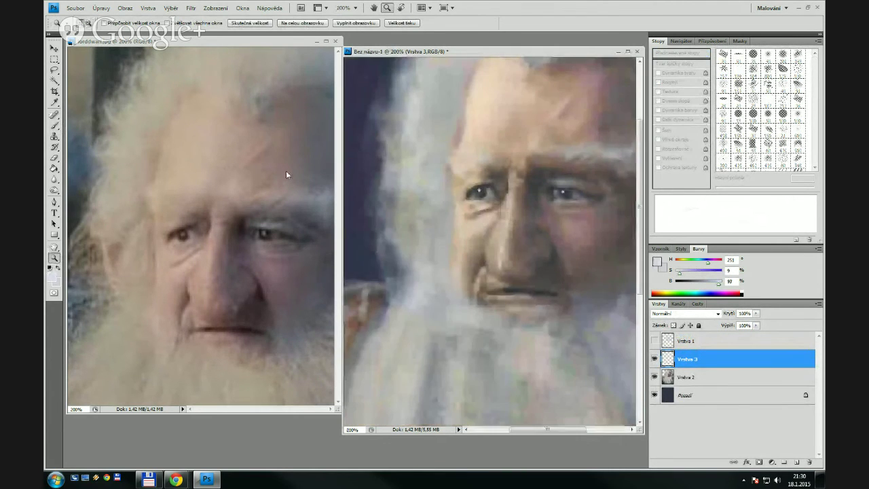
{"action": "key", "text": "b"}
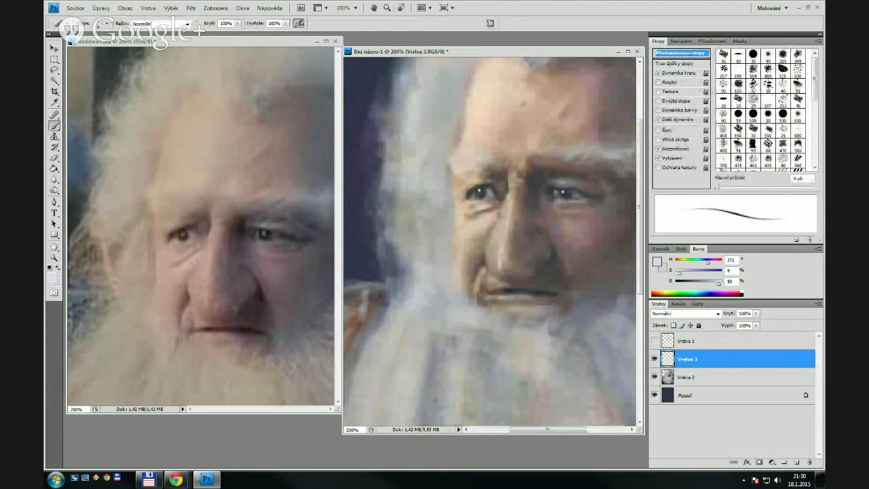
{"action": "key", "text": "bracketright"}
{"action": "key", "text": "bracketright"}
{"action": "key", "text": "bracketright"}
{"action": "key", "text": "bracketright"}
{"action": "key", "text": "bracketright"}
{"action": "key", "text": "bracketright"}
{"action": "key", "text": "bracketright"}
{"action": "key", "text": "bracketright"}
{"action": "key", "text": "bracketright"}
{"action": "key", "text": "bracketright"}
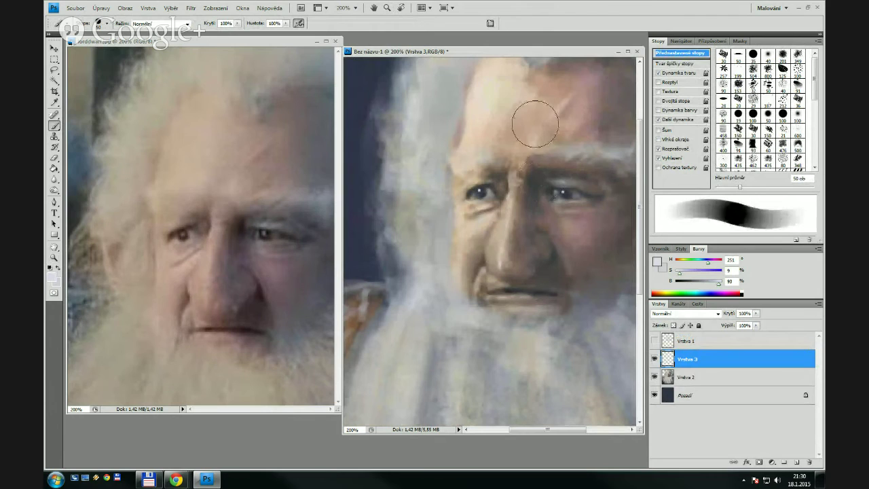
{"action": "key", "text": "bracketleft"}
{"action": "key", "text": "bracketleft"}
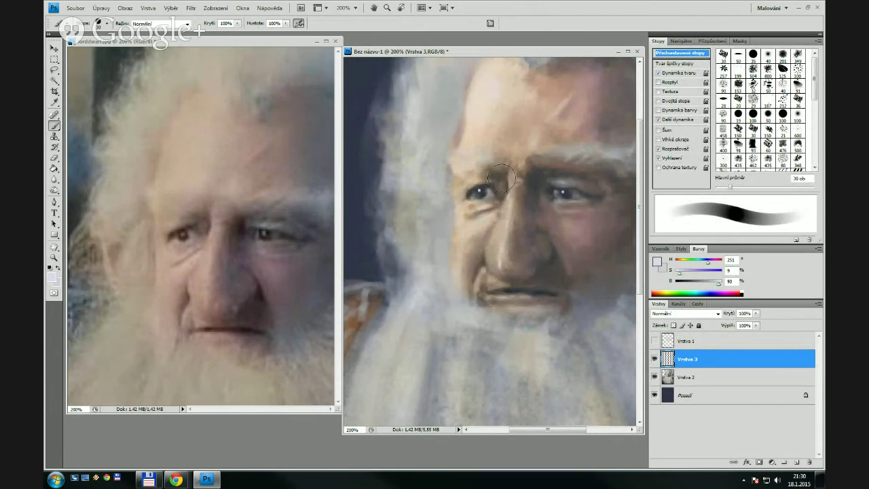
{"action": "key", "text": "bracketleft"}
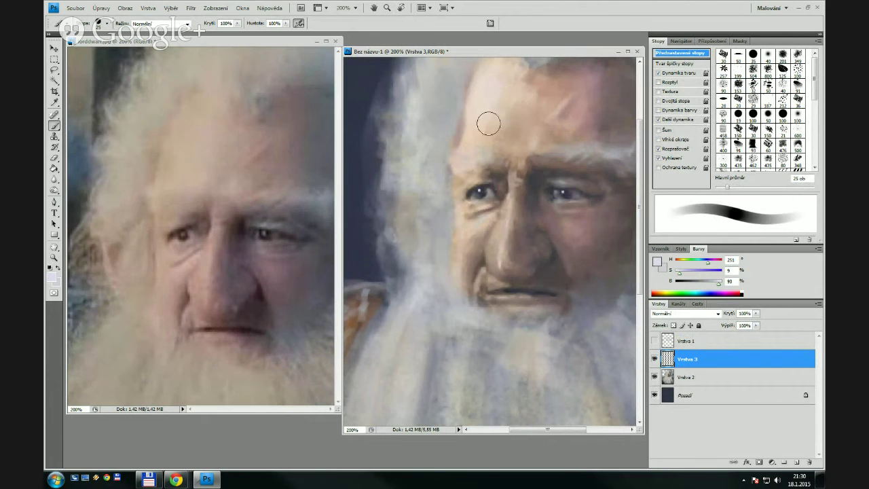
{"action": "key", "text": "bracketleft"}
{"action": "key", "text": "bracketleft"}
{"action": "key", "text": "bracketleft"}
{"action": "key", "text": "bracketleft"}
{"action": "key", "text": "bracketleft"}
{"action": "key", "text": "bracketleft"}
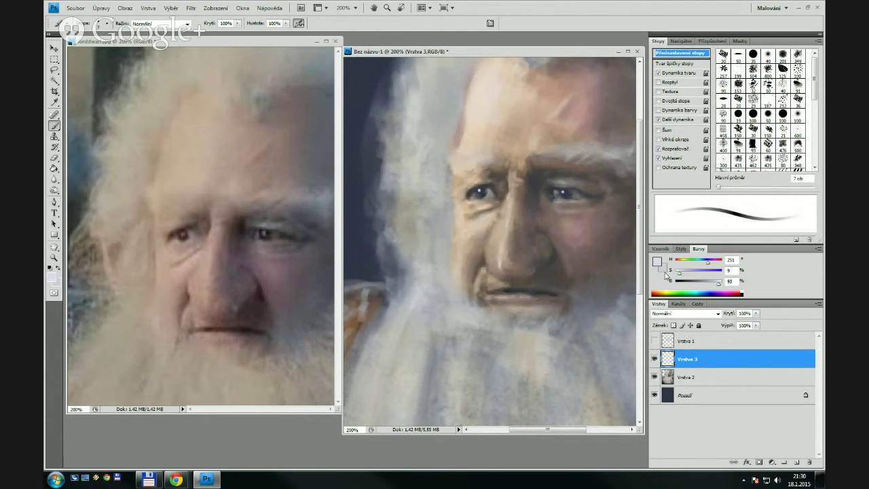
Lighten the foreground colour to pale lavender #e3dff4 and paint fine hairs into both eyebrows with a 2 px brush
{"action": "left_click", "coordinate": [656, 261]}
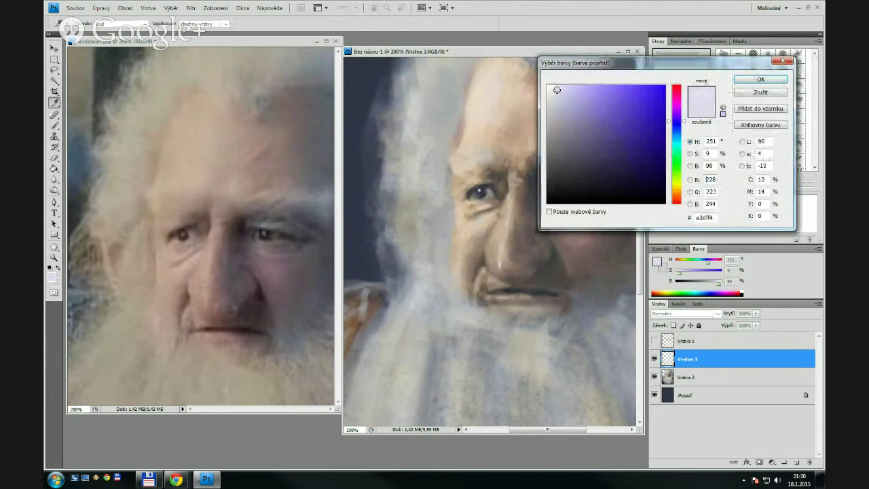
{"action": "left_click", "coordinate": [761, 79]}
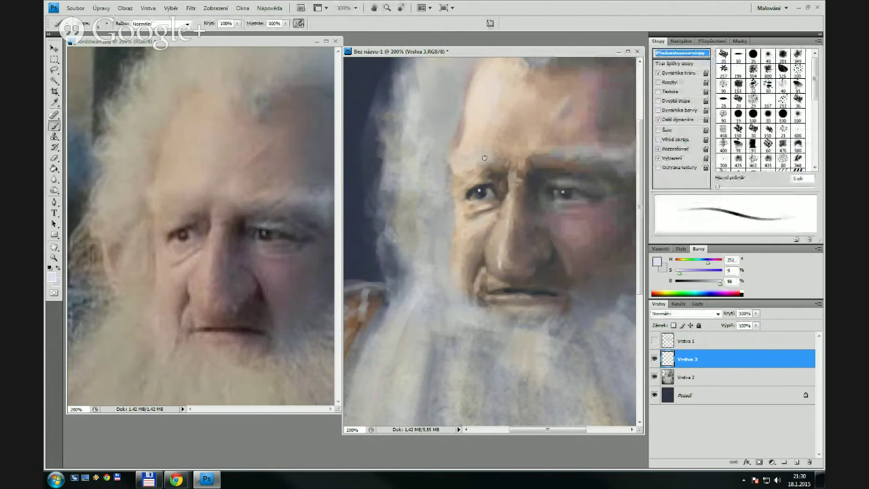
{"action": "key", "text": "bracketleft"}
{"action": "key", "text": "bracketleft"}
{"action": "key", "text": "bracketleft"}
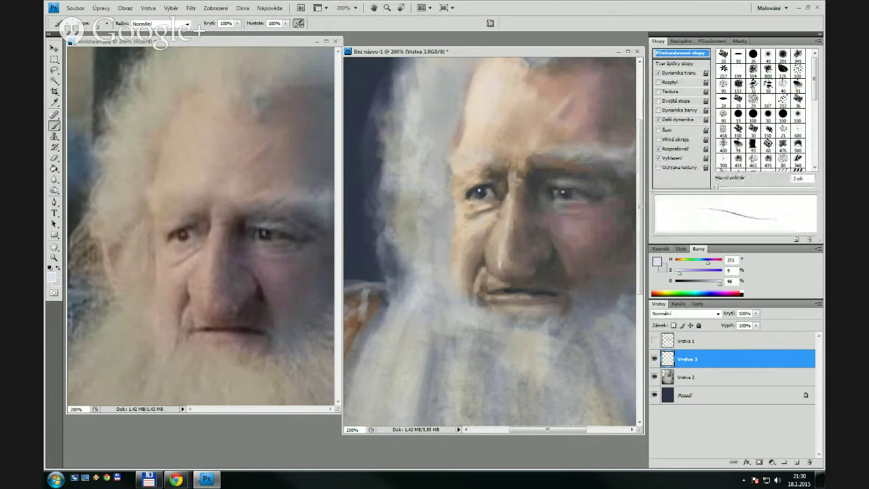
{"action": "left_click_drag", "start_coordinate": [573, 157], "coordinate": [582, 151]}
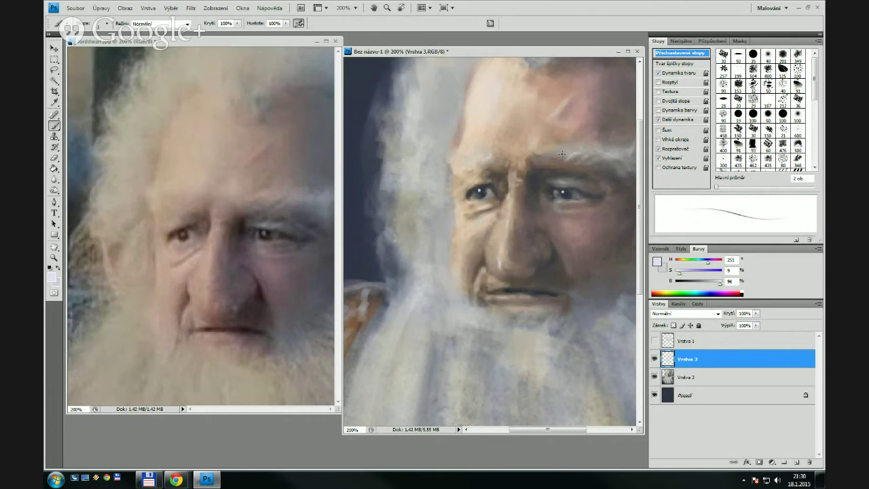
{"action": "left_click_drag", "start_coordinate": [609, 161], "coordinate": [619, 154]}
{"action": "left_click_drag", "start_coordinate": [480, 155], "coordinate": [464, 161]}
{"action": "left_click_drag", "start_coordinate": [458, 157], "coordinate": [476, 155]}
Paint pale lavender strands into the beard just below the mouth, enlarging the brush from 3 to 8 px
{"action": "key", "text": "bracketright"}
{"action": "left_click_drag", "start_coordinate": [494, 337], "coordinate": [482, 311]}
{"action": "key", "text": "bracketright"}
{"action": "key", "text": "bracketright"}
{"action": "key", "text": "bracketright"}
{"action": "key", "text": "bracketright"}
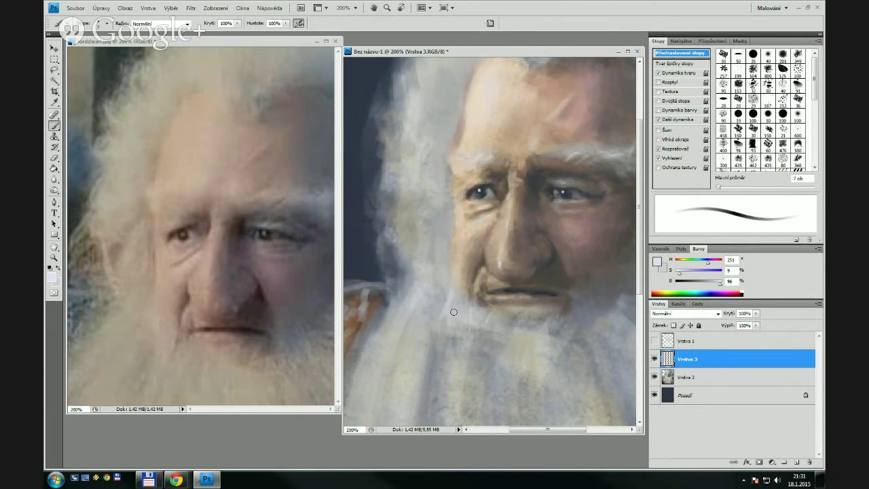
{"action": "key", "text": "bracketright"}
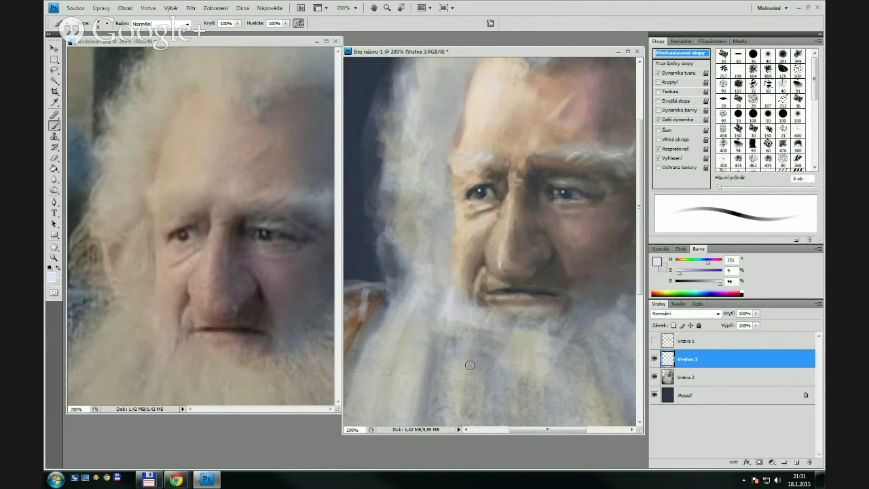
{"action": "key", "text": "bracketleft"}
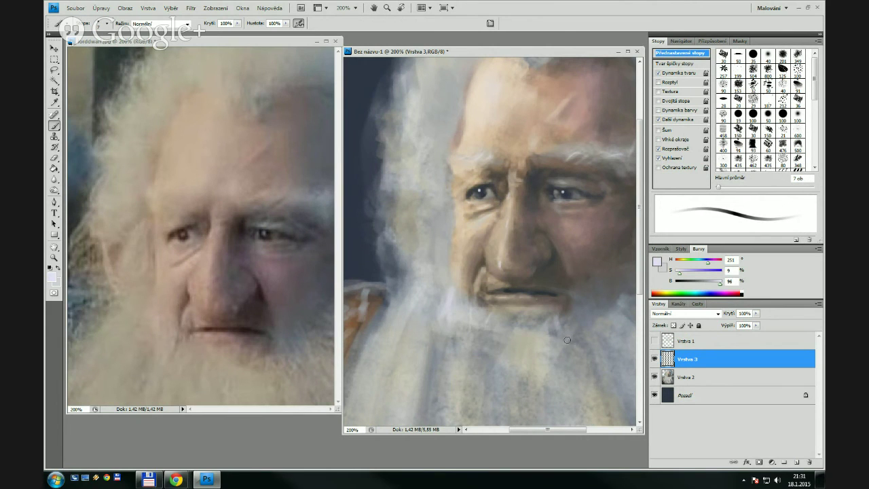
Add fine pale hairs to the beard's edge below the shaded cheek with a 3 px brush
{"action": "key", "text": "bracketleft"}
{"action": "key", "text": "bracketleft"}
{"action": "key", "text": "bracketleft"}
{"action": "key", "text": "bracketleft"}
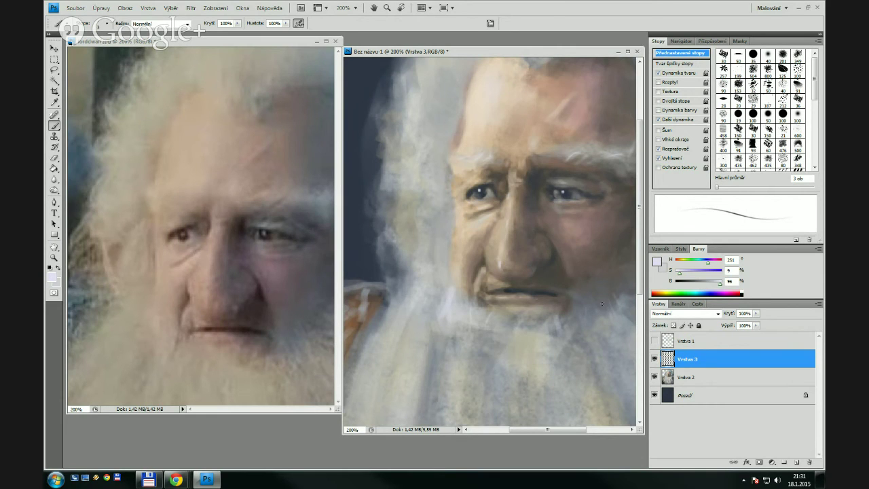
{"action": "left_click_drag", "start_coordinate": [632, 290], "coordinate": [631, 297]}
Set both the painting and the reference photo to 100% zoom and return to painting on the portrait
{"action": "key", "text": "z"}
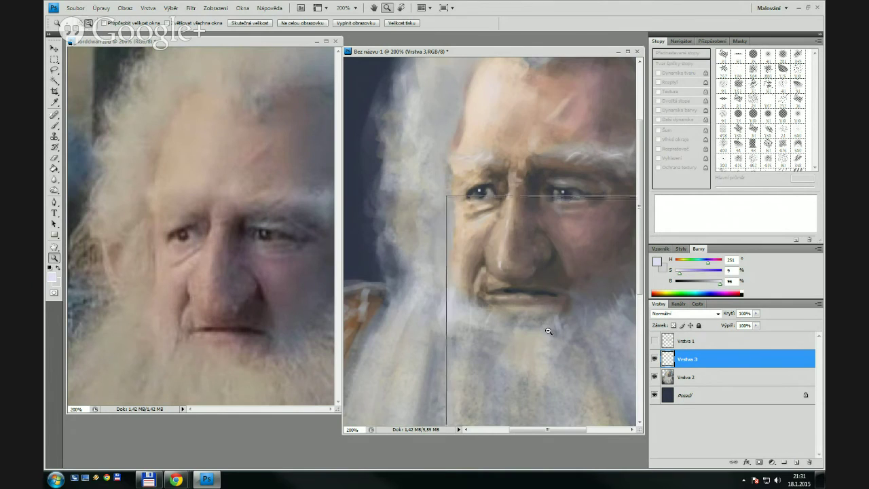
{"action": "left_click", "coordinate": [550, 331], "text": "alt"}
{"action": "left_click", "coordinate": [282, 309]}
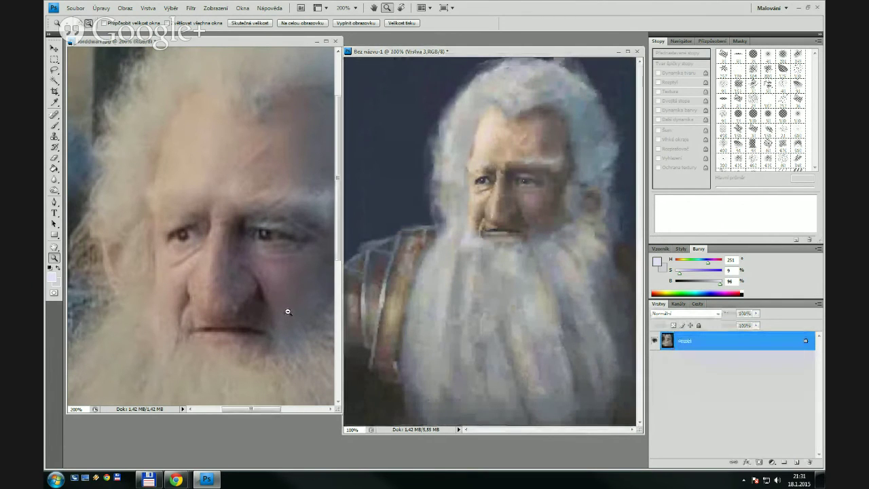
{"action": "left_click", "coordinate": [282, 309], "text": "alt"}
{"action": "key", "text": "b"}
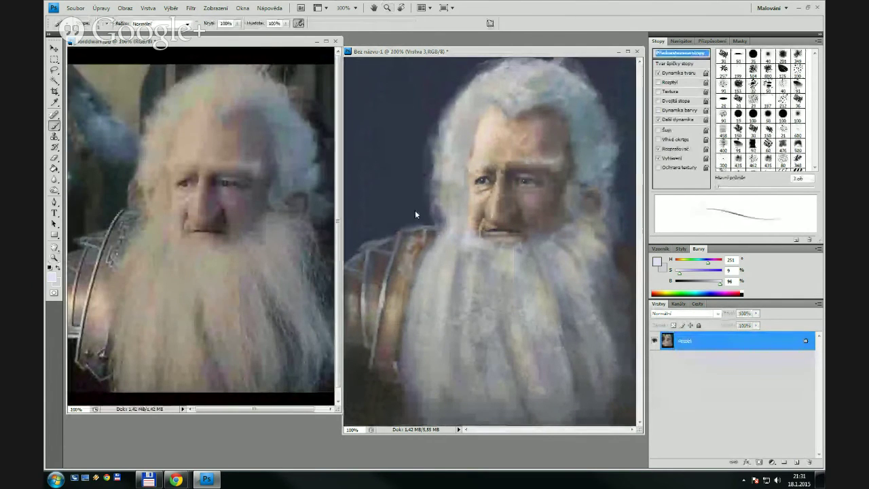
{"action": "left_click", "coordinate": [493, 246]}
Retouch the cheek below the lit eye with tan sampled there and reddish brown sampled from the shaded cheek, using 6 to 20 px brushes
{"action": "key", "text": "bracketright"}
{"action": "key", "text": "bracketright"}
{"action": "key", "text": "bracketright"}
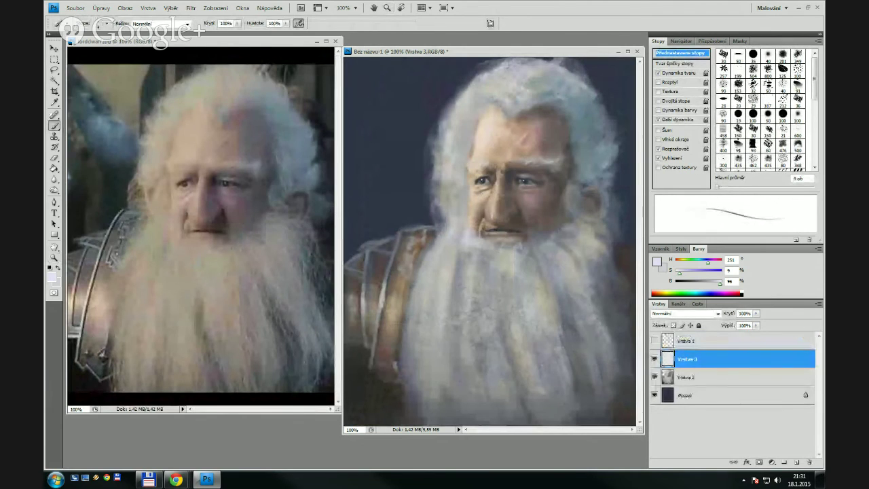
{"action": "left_click", "coordinate": [483, 194], "text": "alt"}
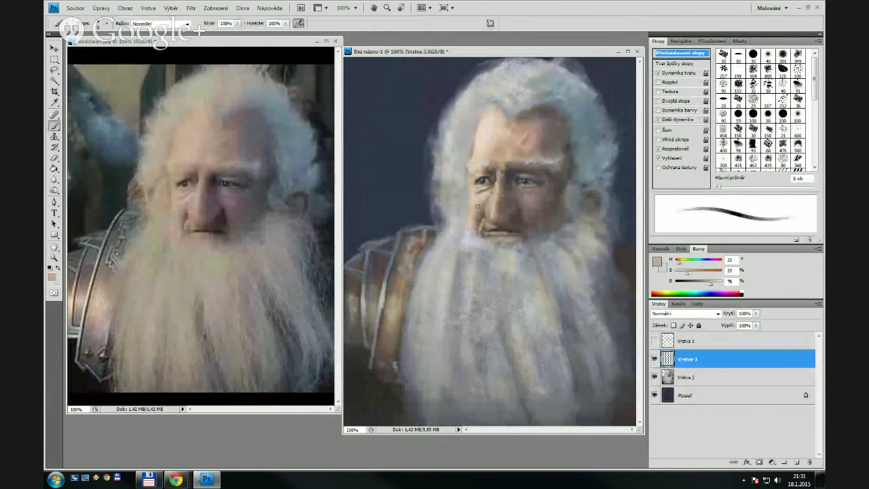
{"action": "left_click", "coordinate": [535, 198], "text": "alt"}
{"action": "key", "text": "bracketright"}
{"action": "key", "text": "bracketright"}
{"action": "key", "text": "bracketright"}
{"action": "key", "text": "bracketright"}
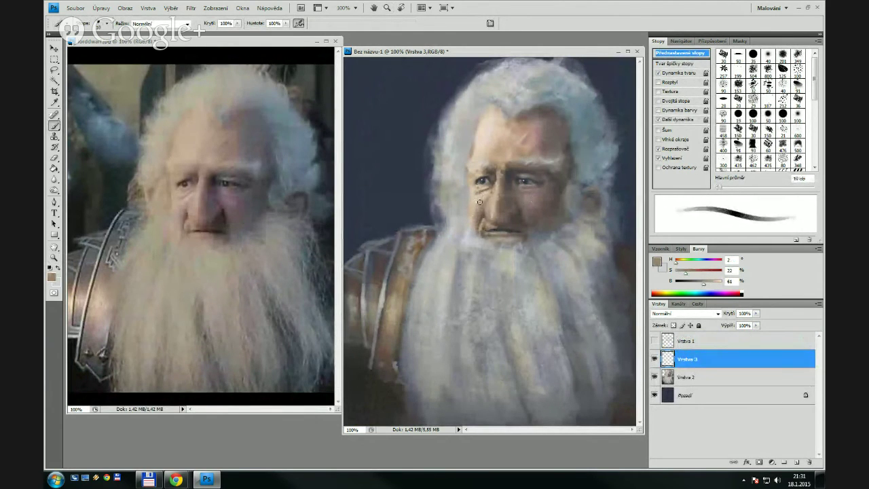
{"action": "key", "text": "bracketright"}
{"action": "key", "text": "bracketright"}
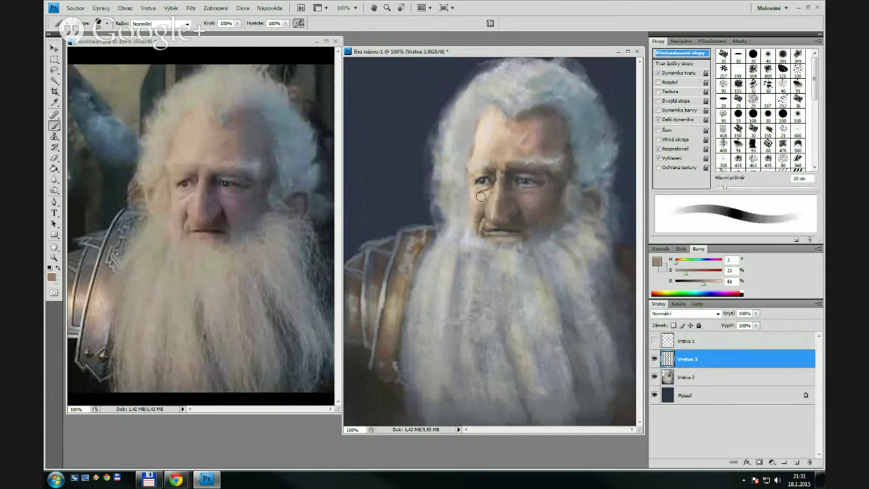
{"action": "key", "text": "bracketleft"}
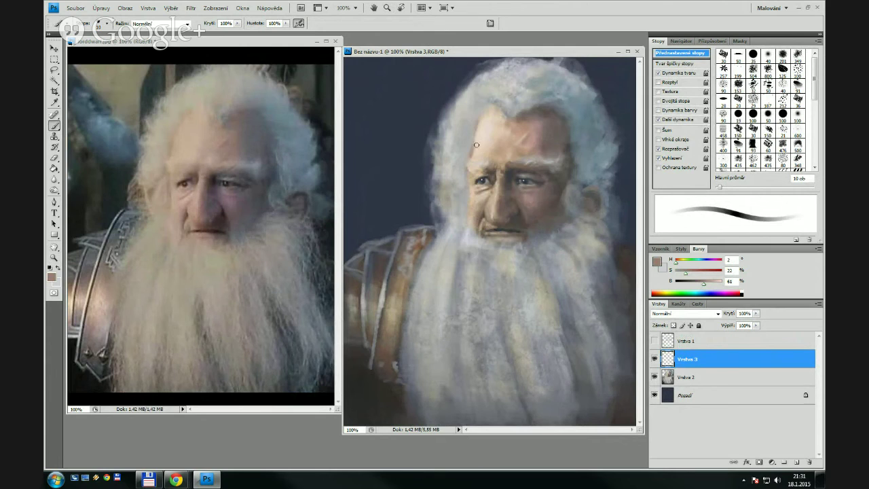
Blend the lit side of the forehead with skin tones sampled from its centre, using 20 to 25 px brushes
{"action": "key", "text": "bracketright"}
{"action": "key", "text": "bracketright"}
{"action": "left_click", "coordinate": [508, 129], "text": "alt"}
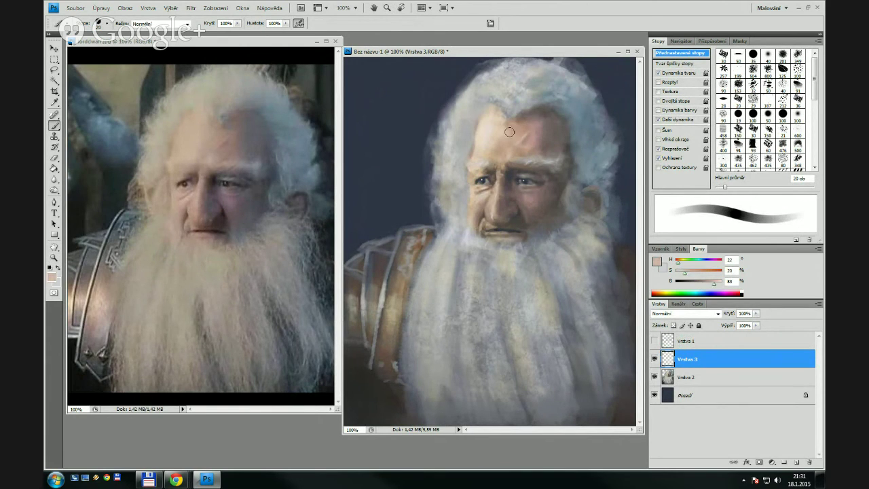
{"action": "key", "text": "bracketright"}
{"action": "left_click", "coordinate": [516, 128], "text": "alt"}
{"action": "mouse_move", "coordinate": [502, 146]}
{"action": "left_mouse_down"}
{"action": "mouse_move", "coordinate": [486, 119]}
{"action": "mouse_move", "coordinate": [482, 140]}
{"action": "mouse_move", "coordinate": [491, 111]}
{"action": "mouse_move", "coordinate": [483, 158]}
{"action": "left_mouse_up"}
{"action": "mouse_move", "coordinate": [502, 117]}
{"action": "left_mouse_down"}
{"action": "mouse_move", "coordinate": [482, 108]}
{"action": "mouse_move", "coordinate": [493, 108]}
{"action": "mouse_move", "coordinate": [479, 110]}
{"action": "mouse_move", "coordinate": [498, 98]}
{"action": "mouse_move", "coordinate": [482, 137]}
{"action": "left_mouse_up"}
Soften the hairline at the lit temple with sampled hair grey, and brighten the adjoining forehead with a sampled pale skin tone at 15 px
{"action": "left_click", "coordinate": [493, 101], "text": "alt"}
{"action": "left_click_drag", "start_coordinate": [483, 102], "coordinate": [476, 116]}
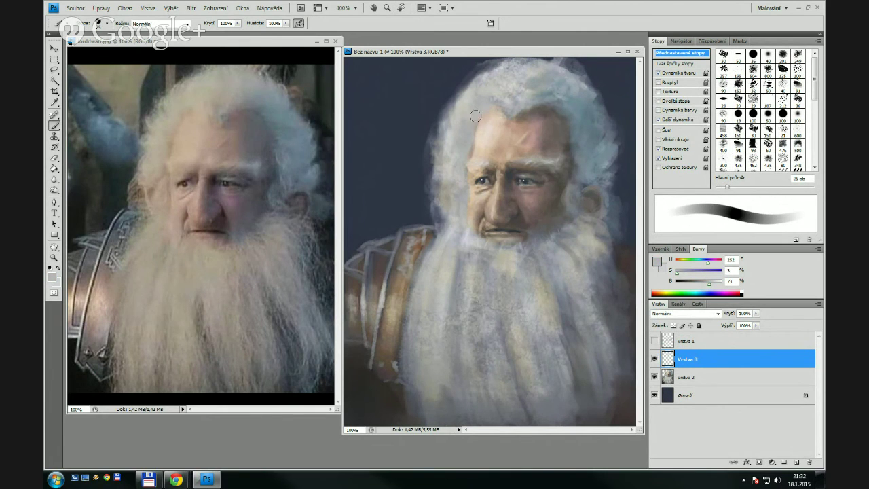
{"action": "key", "text": "bracketleft"}
{"action": "left_click", "coordinate": [491, 129], "text": "alt"}
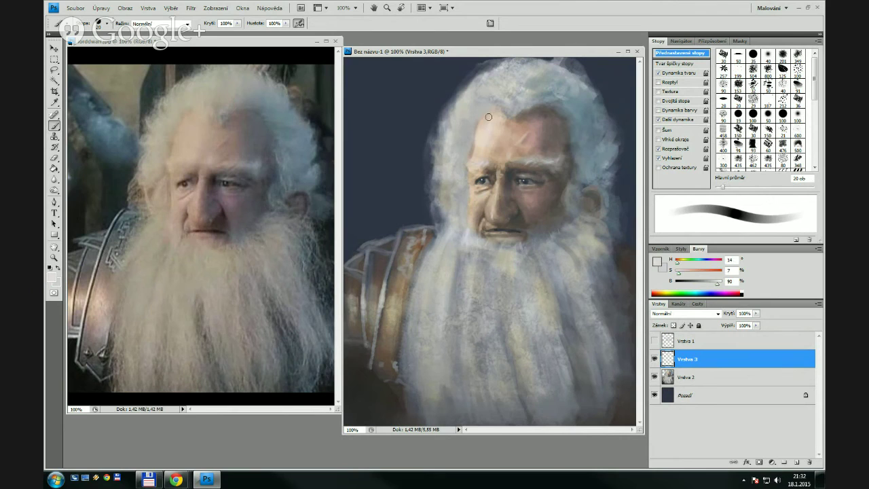
{"action": "key", "text": "bracketleft"}
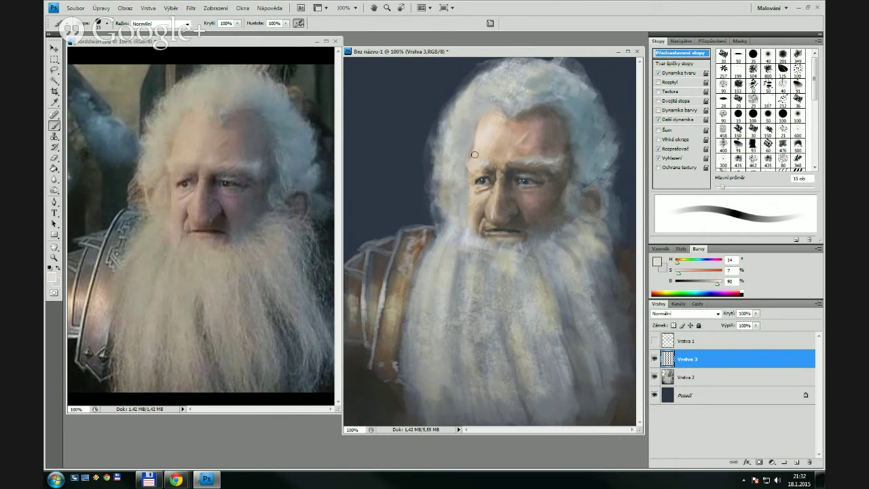
{"action": "left_click_drag", "start_coordinate": [495, 108], "coordinate": [480, 137]}
Refine the hairline above the lit temple with sampled warm grey at 20 px and pale peach at about 10 px
{"action": "left_click", "coordinate": [481, 114], "text": "alt"}
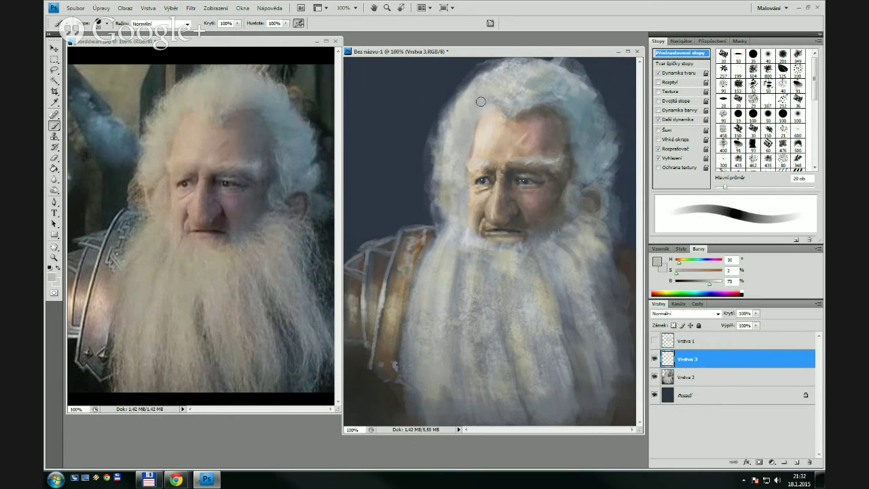
{"action": "key", "text": "bracketleft"}
{"action": "key", "text": "bracketleft"}
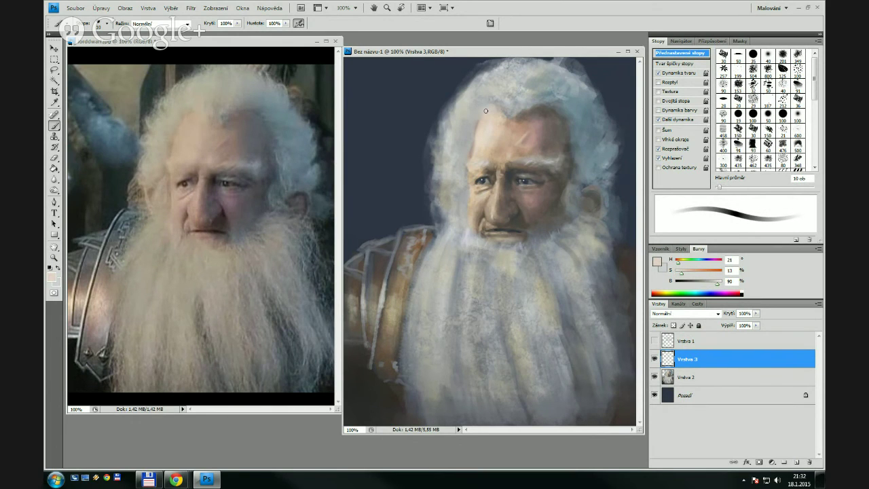
{"action": "key", "text": "bracketleft"}
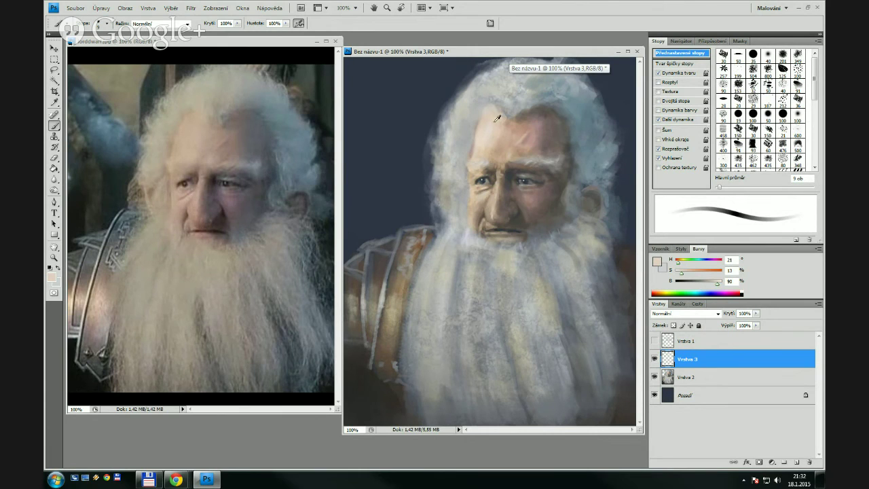
Sample pale skin tones from the upper lit forehead and blend them below the hairline with 20 and 15 px brushes
{"action": "left_click", "coordinate": [497, 119], "text": "alt"}
{"action": "key", "text": "bracketright"}
{"action": "key", "text": "bracketright"}
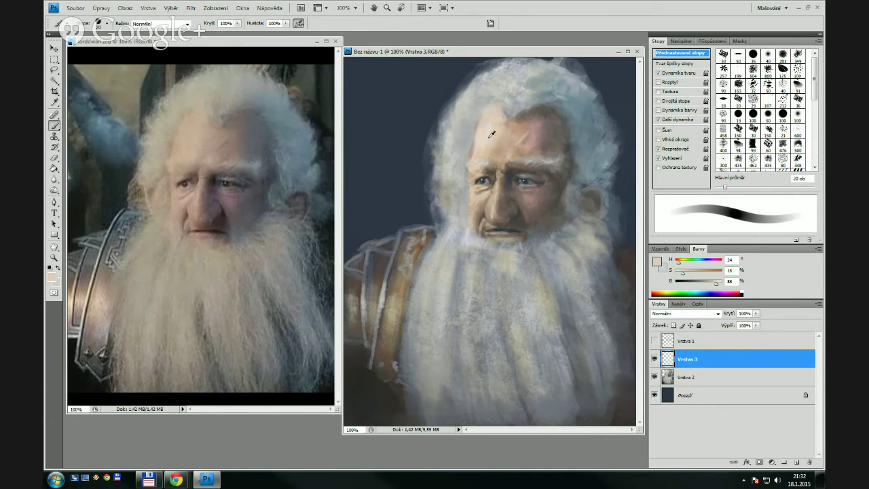
{"action": "left_click", "coordinate": [497, 117], "text": "alt"}
{"action": "key", "text": "bracketleft"}
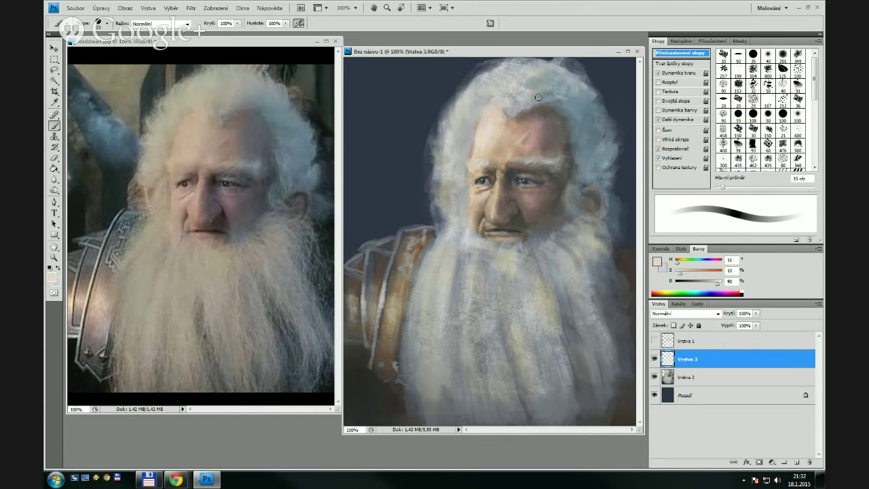
Sample a dusty pink from the shaded forehead and touch up the skin edge just below the hairline at 9 px
{"action": "left_click", "coordinate": [539, 127], "text": "alt"}
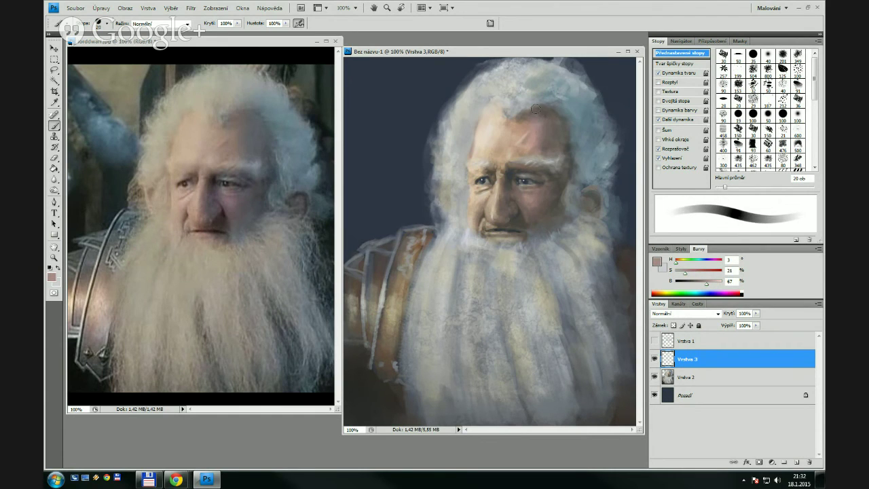
{"action": "key", "text": "bracketleft"}
{"action": "key", "text": "bracketleft"}
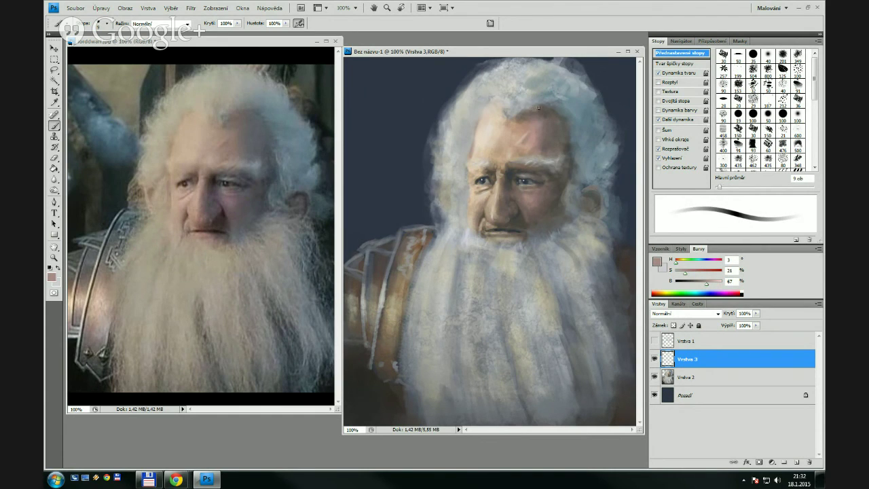
{"action": "left_click_drag", "start_coordinate": [539, 107], "coordinate": [545, 108]}
Refine the hair above the forehead with sampled dark grey at 10 px and light hair grey at 20 px
{"action": "left_click", "coordinate": [551, 103], "text": "alt"}
{"action": "key", "text": "bracketright"}
{"action": "key", "text": "bracketright"}
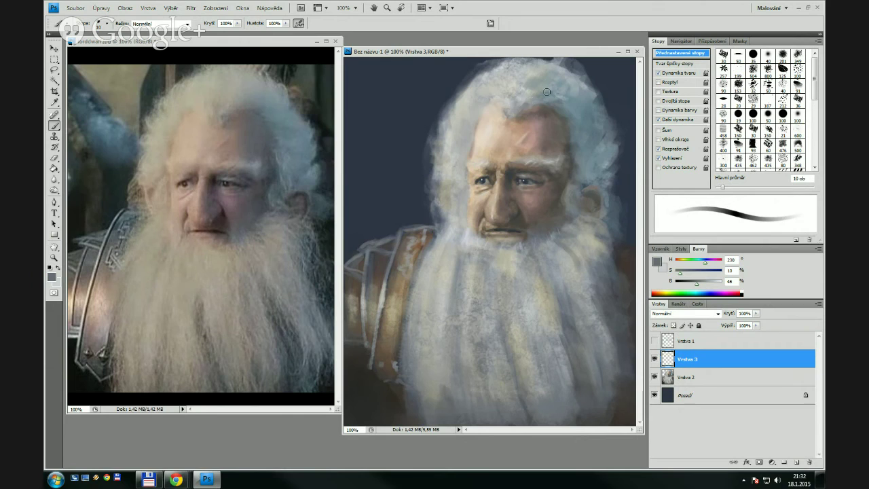
{"action": "left_click", "coordinate": [477, 99], "text": "alt"}
{"action": "key", "text": "bracketright"}
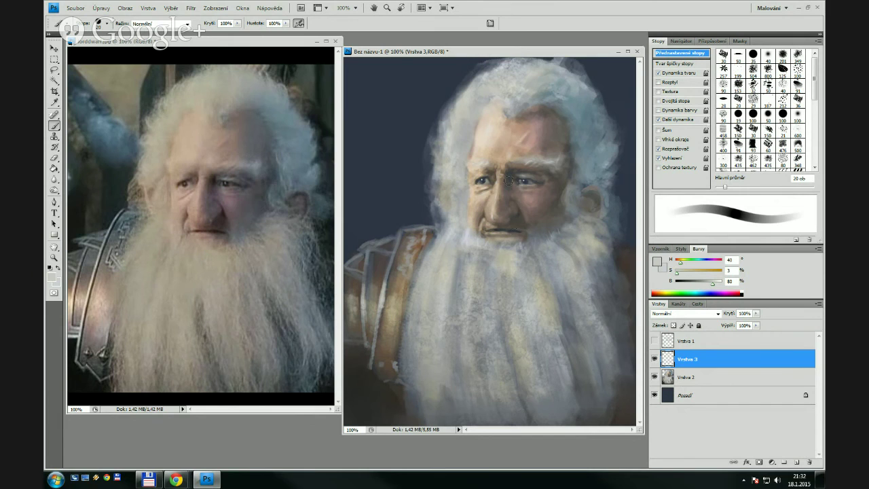
Compare the whole reference photo and painting at 66.7%, checking each in mirrored and normal orientation
{"action": "key", "text": "z"}
{"action": "left_click", "coordinate": [561, 235], "text": "alt"}
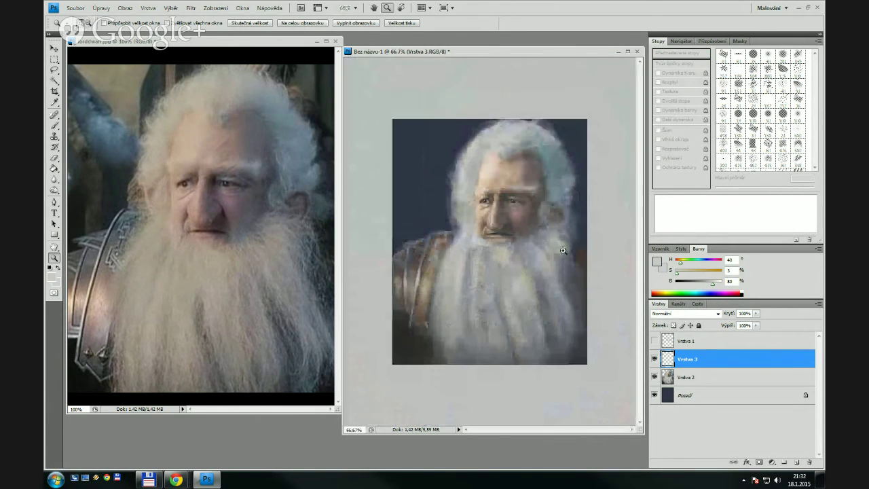
{"action": "left_click", "coordinate": [278, 218], "text": "alt"}
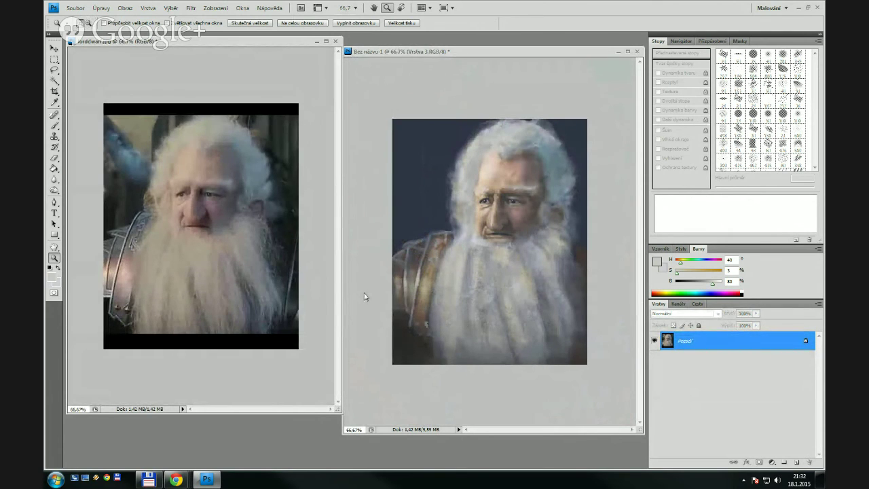
{"action": "key", "text": "ctrl+shift+h"}
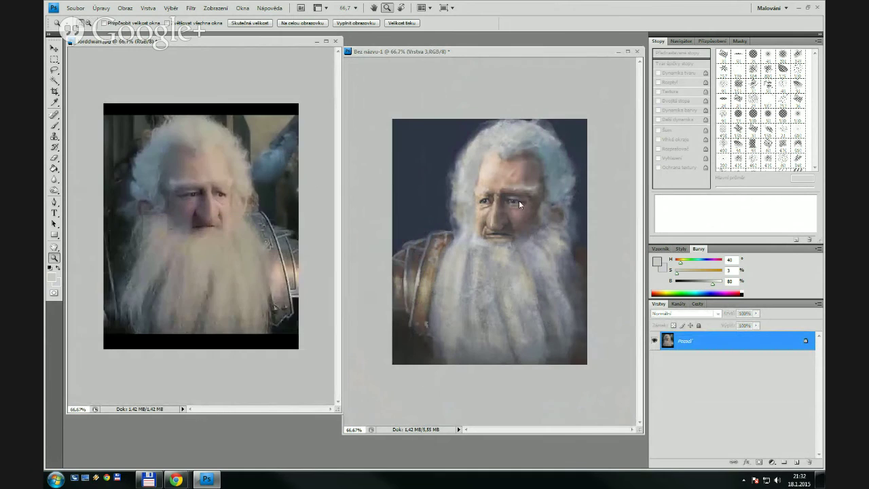
{"action": "key", "text": "ctrl+shift+h"}
{"action": "left_click", "coordinate": [596, 252]}
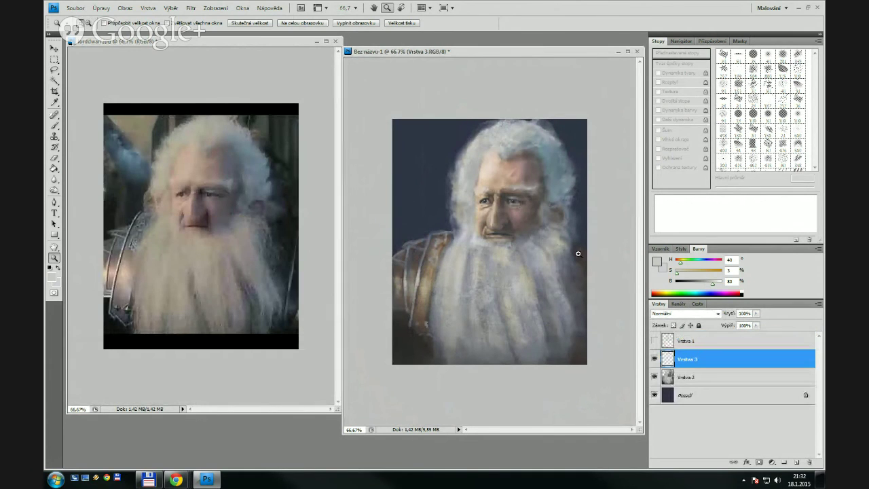
{"action": "key", "text": "ctrl+shift+h"}
{"action": "key", "text": "ctrl+shift+h"}
Compare the portrait with and without the retouching on layer Vrstva 3
{"action": "left_click", "coordinate": [654, 358]}
{"action": "left_click", "coordinate": [655, 359]}
{"action": "left_click", "coordinate": [654, 359]}
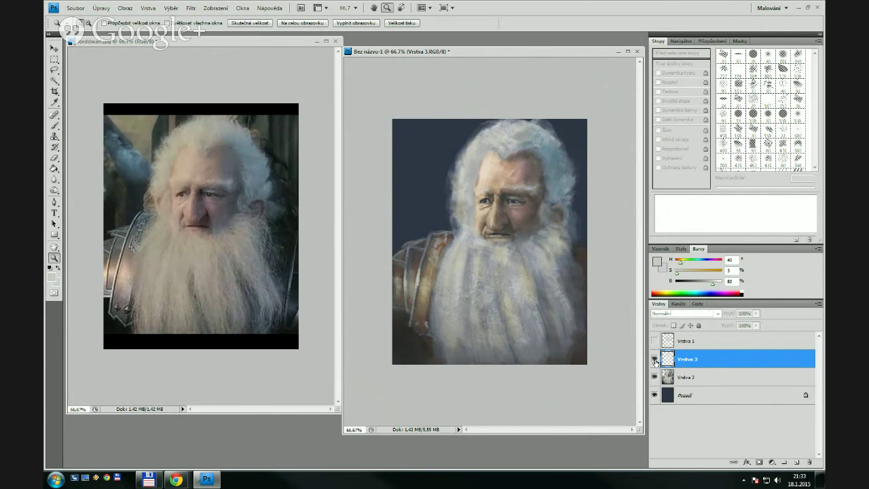
{"action": "left_click", "coordinate": [655, 359]}
{"action": "left_click", "coordinate": [554, 257]}
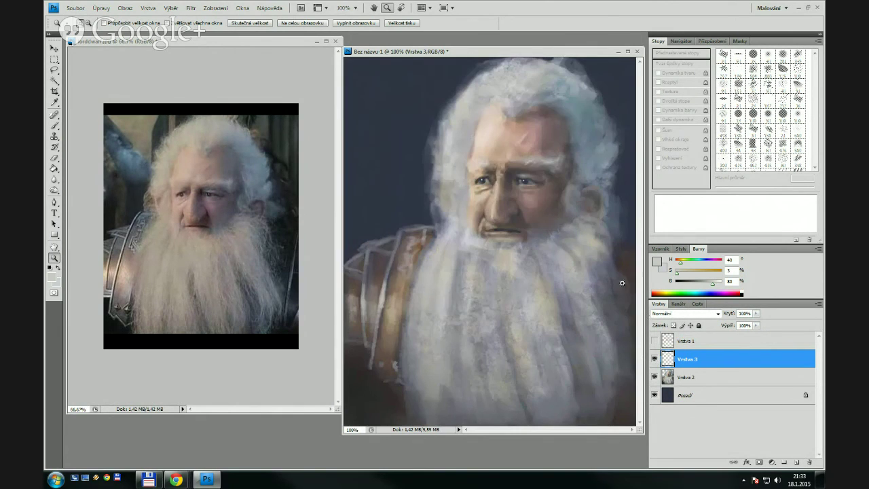
{"action": "left_click", "coordinate": [554, 257], "text": "alt"}
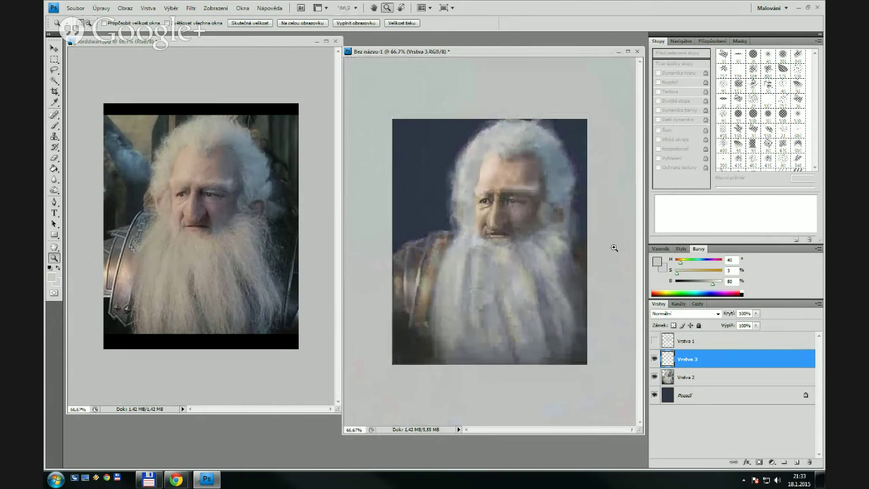
Choose the 32 px bristle brush, sample light grey from the hair beside the lit temple, and set the size to 35 px
{"action": "key", "text": "b"}
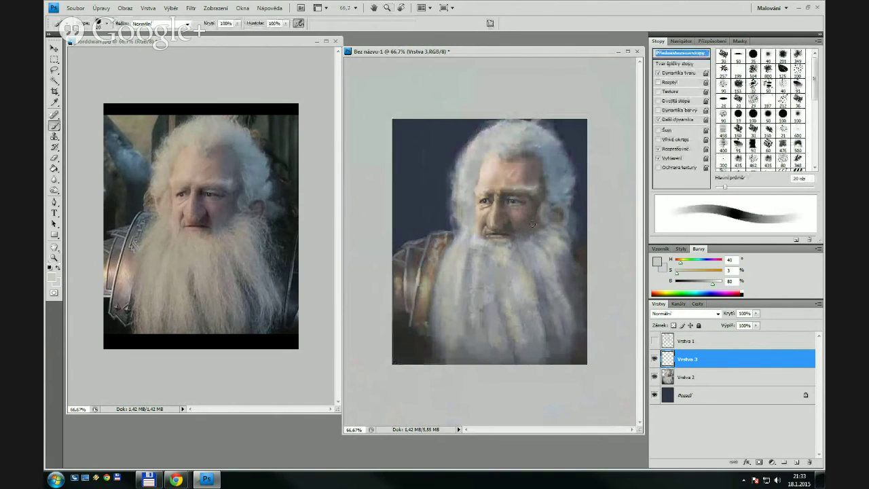
{"action": "left_click", "coordinate": [797, 69]}
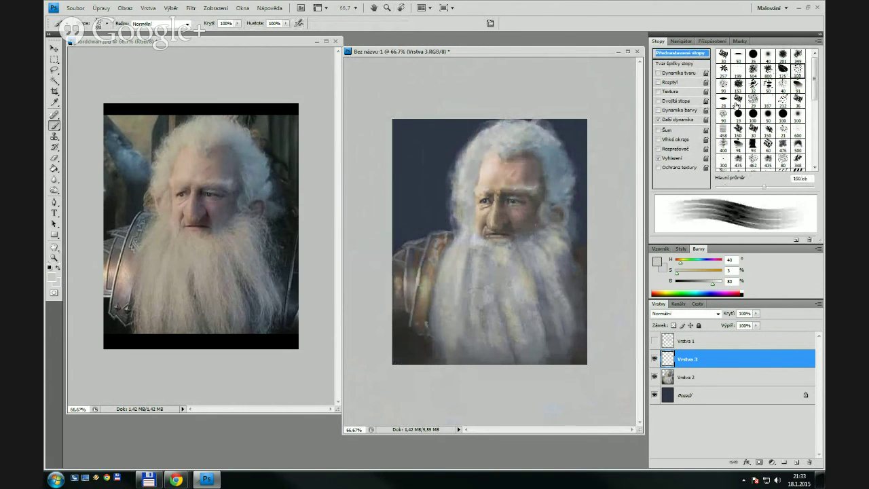
{"action": "left_click", "coordinate": [753, 86]}
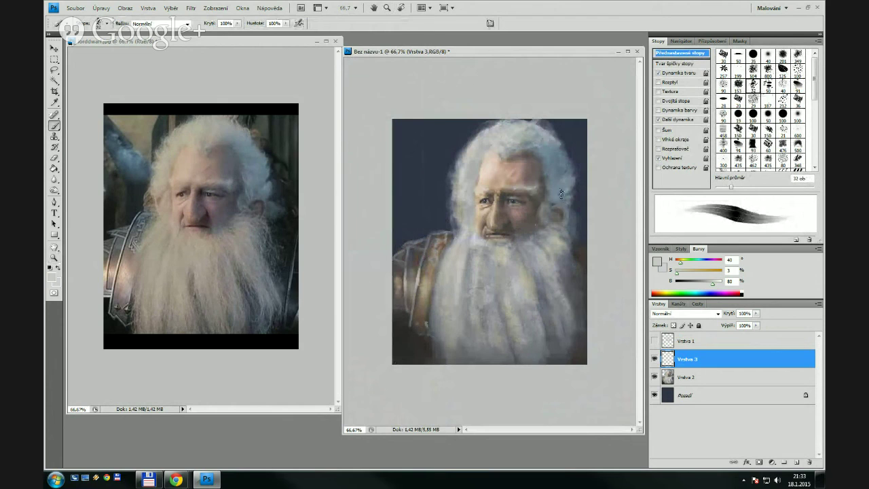
{"action": "key", "text": "bracketright"}
{"action": "key", "text": "bracketright"}
{"action": "key", "text": "bracketright"}
{"action": "key", "text": "bracketright"}
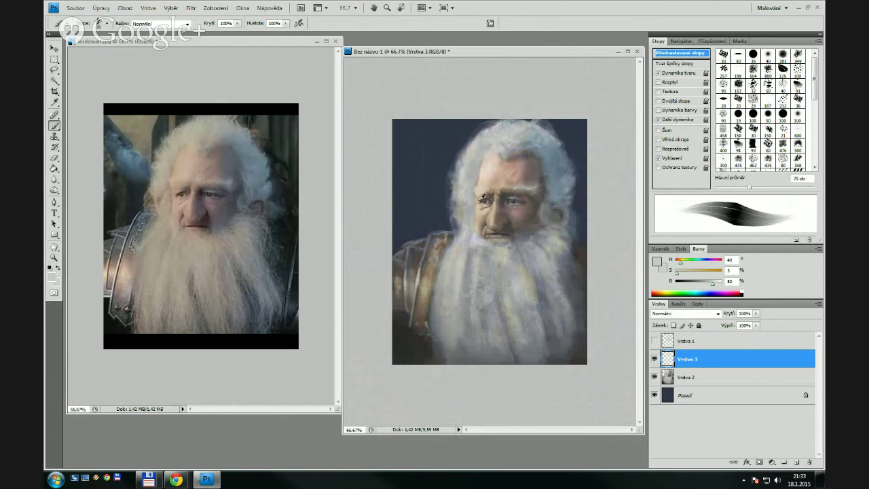
{"action": "left_click", "coordinate": [462, 192], "text": "alt"}
{"action": "left_click", "coordinate": [463, 191], "text": "alt"}
{"action": "key", "text": "bracketleft"}
{"action": "key", "text": "bracketleft"}
{"action": "key", "text": "bracketleft"}
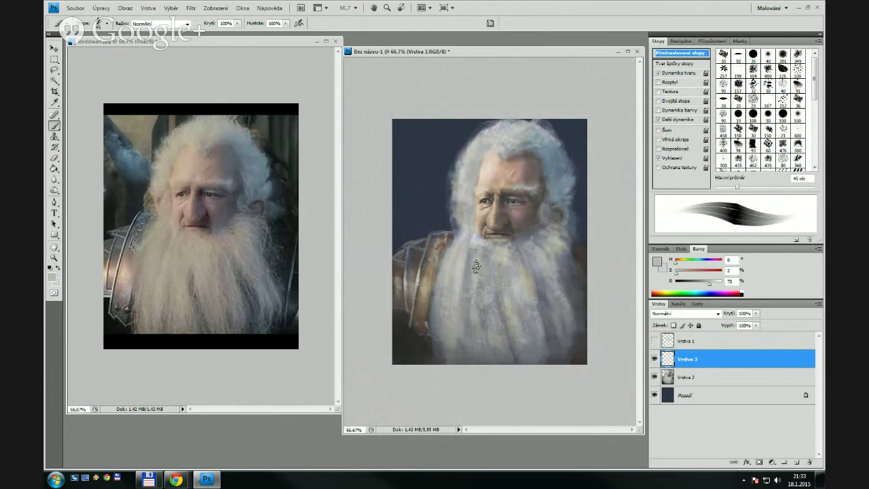
{"action": "key", "text": "bracketleft"}
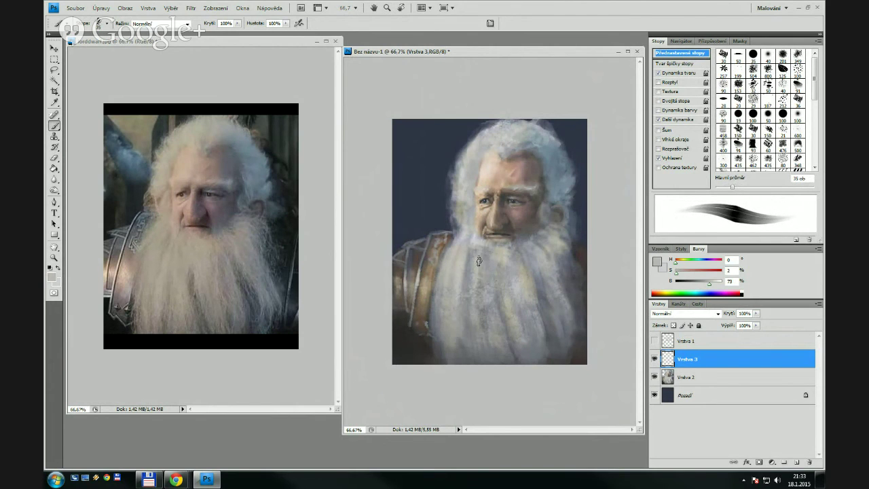
{"action": "key", "text": "bracketright"}
{"action": "left_click_drag", "start_coordinate": [478, 289], "coordinate": [483, 361]}
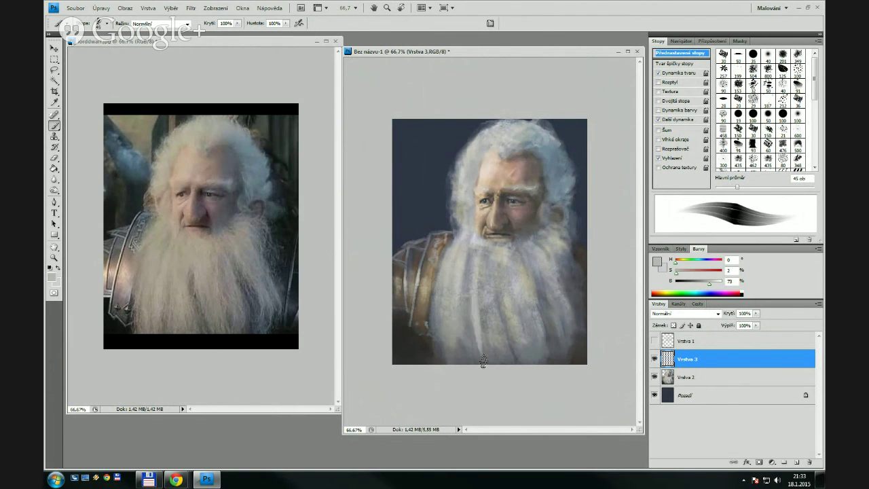
{"action": "key", "text": "ctrl+z"}
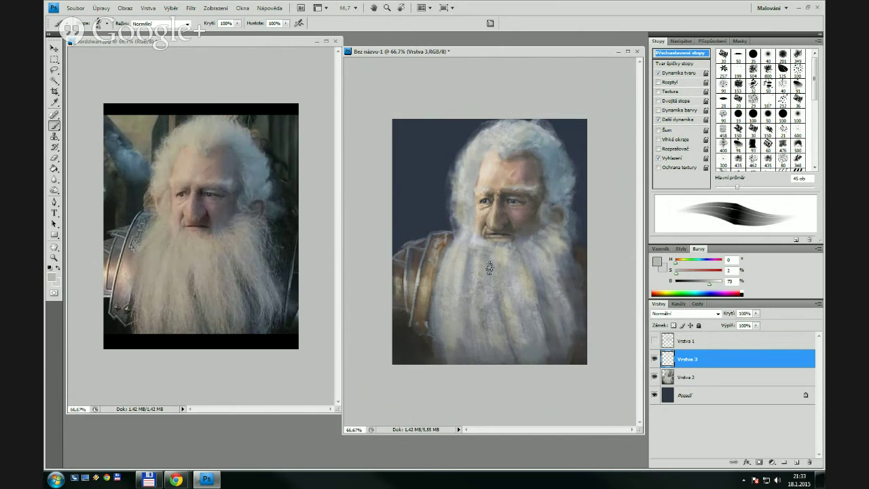
Paint light grey strands down the centre of the beard and its lower shaded side with the 30 px bristle brush
{"action": "key", "text": "bracketleft"}
{"action": "key", "text": "bracketleft"}
{"action": "left_click_drag", "start_coordinate": [485, 263], "coordinate": [487, 326]}
{"action": "left_click_drag", "start_coordinate": [480, 298], "coordinate": [486, 354]}
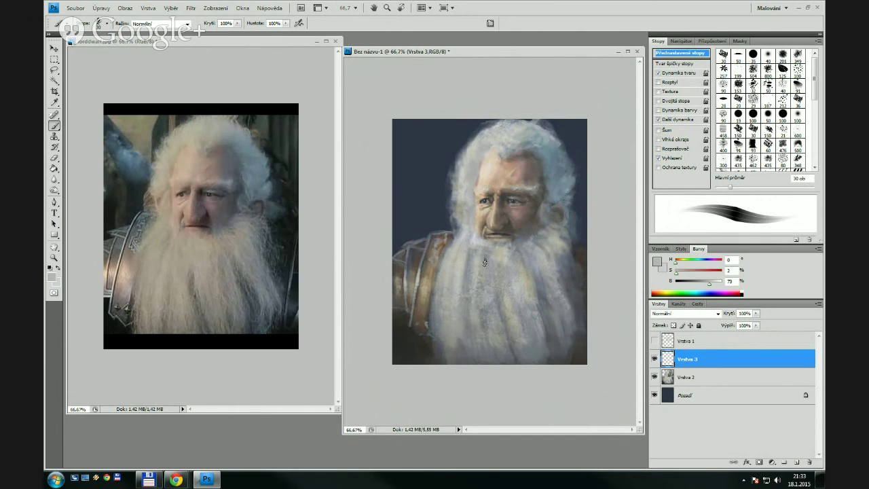
{"action": "left_click_drag", "start_coordinate": [486, 262], "coordinate": [482, 322]}
{"action": "mouse_move", "coordinate": [519, 336]}
{"action": "left_mouse_down"}
{"action": "mouse_move", "coordinate": [533, 378]}
{"action": "mouse_move", "coordinate": [524, 360]}
{"action": "mouse_move", "coordinate": [529, 371]}
{"action": "left_mouse_up"}
{"action": "left_click_drag", "start_coordinate": [565, 322], "coordinate": [558, 356]}
{"action": "mouse_move", "coordinate": [551, 307]}
{"action": "left_mouse_down"}
{"action": "mouse_move", "coordinate": [556, 355]}
{"action": "mouse_move", "coordinate": [565, 308]}
{"action": "mouse_move", "coordinate": [568, 345]}
{"action": "mouse_move", "coordinate": [563, 315]}
{"action": "left_mouse_up"}
Add light grey strands to the upper beard on both sides, the hair at the temple and crown, and the lower beard edges
{"action": "left_click_drag", "start_coordinate": [545, 234], "coordinate": [568, 261]}
{"action": "left_click_drag", "start_coordinate": [562, 231], "coordinate": [577, 276]}
{"action": "left_click_drag", "start_coordinate": [462, 248], "coordinate": [455, 305]}
{"action": "left_click_drag", "start_coordinate": [468, 169], "coordinate": [471, 177]}
{"action": "left_click_drag", "start_coordinate": [503, 125], "coordinate": [490, 134]}
{"action": "left_click_drag", "start_coordinate": [552, 312], "coordinate": [565, 355]}
{"action": "mouse_move", "coordinate": [439, 334]}
{"action": "left_mouse_down"}
{"action": "mouse_move", "coordinate": [434, 354]}
{"action": "mouse_move", "coordinate": [442, 358]}
{"action": "left_mouse_up"}
Soften the new strands across the lower beard with the Blur tool at 22% strength, using a brush larger than 100 px
{"action": "left_click", "coordinate": [54, 179]}
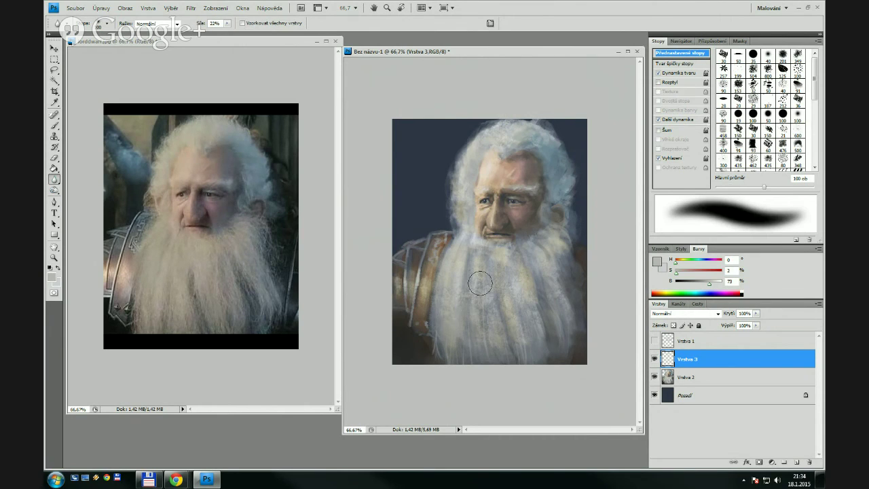
{"action": "key", "text": "bracketright"}
{"action": "key", "text": "bracketright"}
{"action": "key", "text": "bracketright"}
{"action": "key", "text": "bracketright"}
{"action": "key", "text": "bracketright"}
{"action": "mouse_move", "coordinate": [455, 348]}
{"action": "left_mouse_down"}
{"action": "mouse_move", "coordinate": [444, 351]}
{"action": "mouse_move", "coordinate": [451, 362]}
{"action": "left_mouse_up"}
{"action": "mouse_move", "coordinate": [541, 347]}
{"action": "left_mouse_down"}
{"action": "mouse_move", "coordinate": [567, 304]}
{"action": "mouse_move", "coordinate": [532, 337]}
{"action": "mouse_move", "coordinate": [494, 351]}
{"action": "mouse_move", "coordinate": [463, 356]}
{"action": "mouse_move", "coordinate": [459, 336]}
{"action": "mouse_move", "coordinate": [557, 371]}
{"action": "mouse_move", "coordinate": [538, 334]}
{"action": "mouse_move", "coordinate": [476, 353]}
{"action": "mouse_move", "coordinate": [498, 354]}
{"action": "mouse_move", "coordinate": [505, 329]}
{"action": "mouse_move", "coordinate": [543, 343]}
{"action": "mouse_move", "coordinate": [567, 362]}
{"action": "mouse_move", "coordinate": [563, 399]}
{"action": "left_mouse_up"}
{"action": "left_click_drag", "start_coordinate": [578, 325], "coordinate": [467, 362]}
Set the Blur tool's brush size to 80 px
{"action": "key", "text": "bracketleft"}
{"action": "key", "text": "bracketleft"}
{"action": "key", "text": "bracketleft"}
{"action": "key", "text": "bracketleft"}
{"action": "key", "text": "bracketleft"}
{"action": "key", "text": "bracketleft"}
{"action": "key", "text": "bracketleft"}
{"action": "key", "text": "bracketleft"}
{"action": "key", "text": "bracketleft"}
{"action": "key", "text": "bracketright"}
{"action": "key", "text": "bracketright"}
{"action": "key", "text": "bracketright"}
{"action": "key", "text": "bracketright"}
{"action": "key", "text": "bracketright"}
{"action": "key", "text": "bracketleft"}
{"action": "key", "text": "bracketleft"}
{"action": "key", "text": "bracketleft"}
Check the portrait with the background layer hidden, and compare it with and without layer Vrstva 3
{"action": "left_click", "coordinate": [653, 395]}
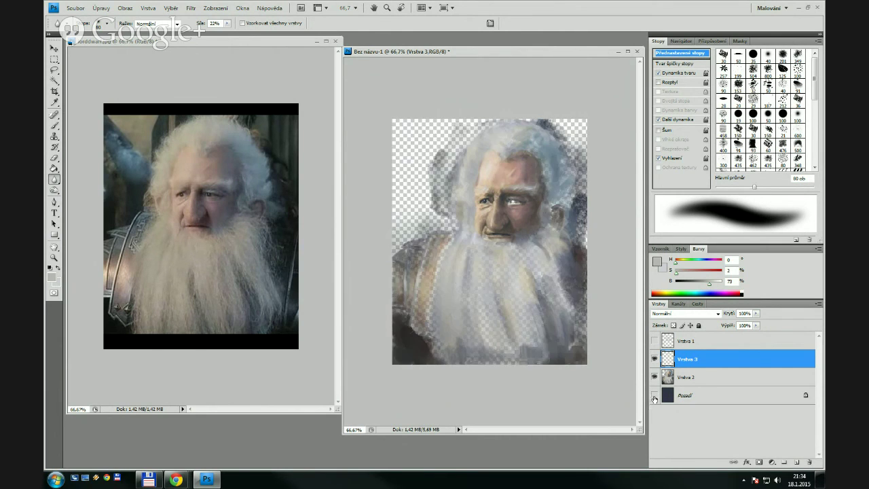
{"action": "left_click", "coordinate": [654, 394]}
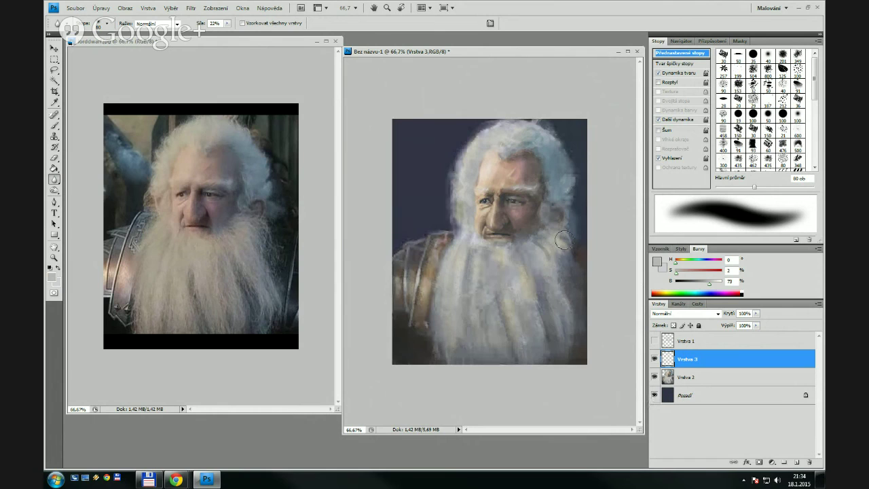
{"action": "key", "text": "bracketleft"}
{"action": "left_click", "coordinate": [655, 360]}
{"action": "left_click", "coordinate": [655, 360]}
Switch to the textured 30 px brush and reduce it to 8 px for detail work around the lit eye
{"action": "key", "text": "z"}
{"action": "left_click", "coordinate": [487, 202]}
{"action": "left_click", "coordinate": [487, 202]}
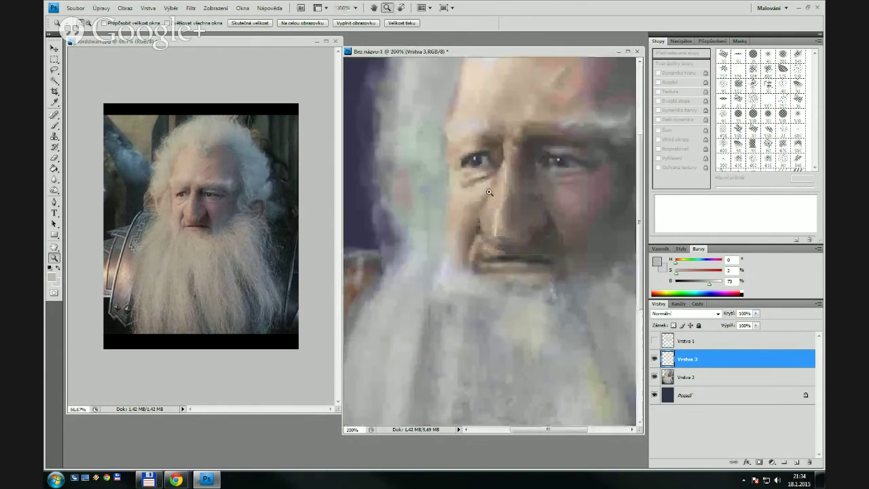
{"action": "key", "text": "b"}
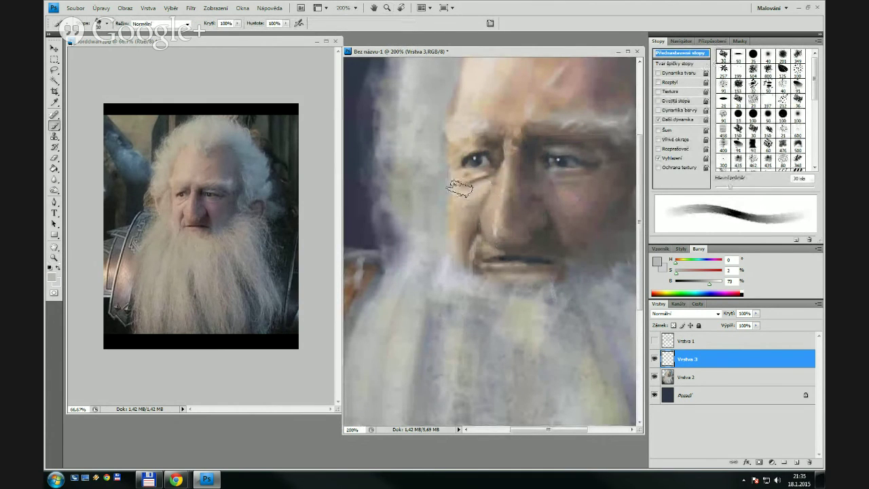
{"action": "key", "text": "bracketleft"}
{"action": "key", "text": "bracketleft"}
{"action": "key", "text": "bracketleft"}
{"action": "key", "text": "bracketleft"}
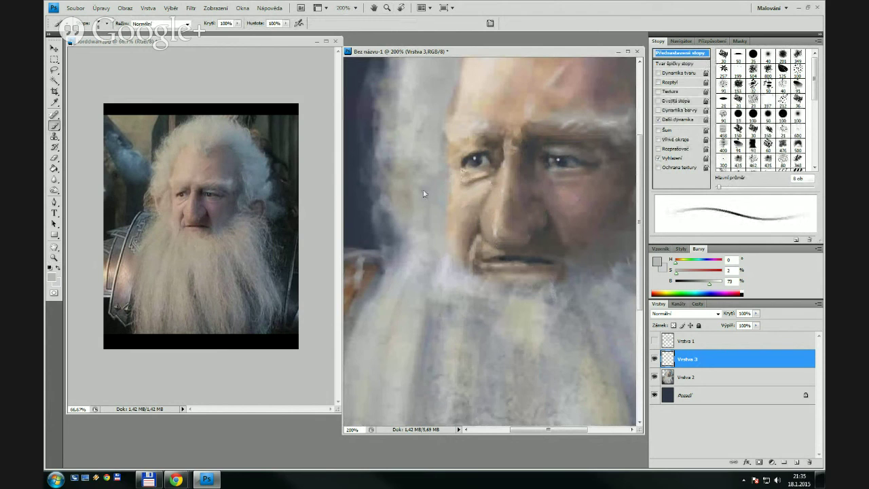
Sample a pale greyish pink below the lit eye and paint over the eye bag at 10 px, following the enlarged reference
{"action": "left_click", "coordinate": [251, 201]}
{"action": "key", "text": "z"}
{"action": "left_click", "coordinate": [248, 197]}
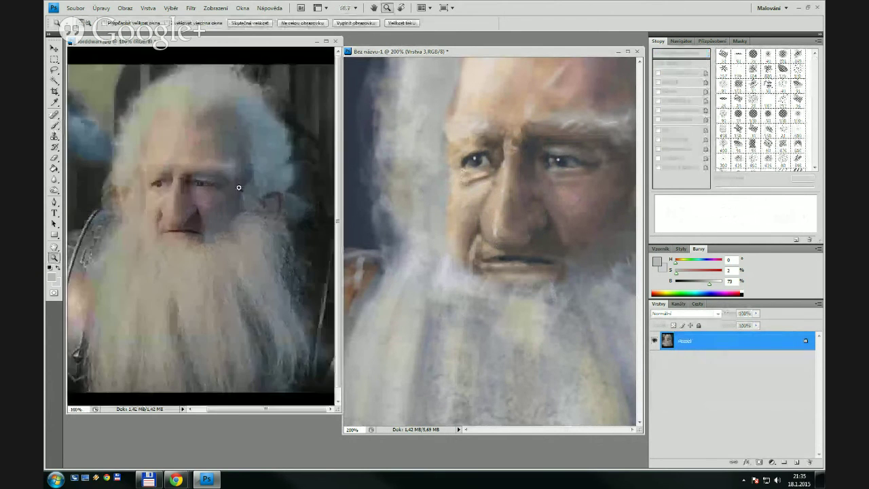
{"action": "left_click", "coordinate": [233, 197]}
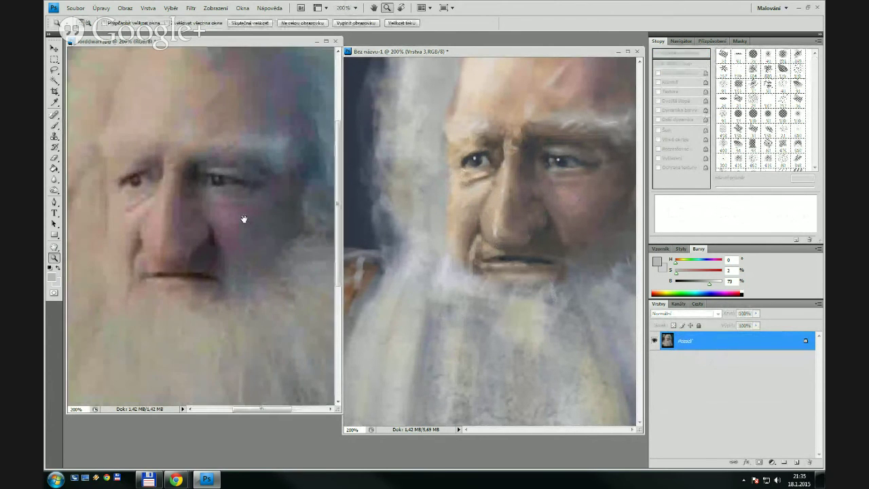
{"action": "key", "text": "b"}
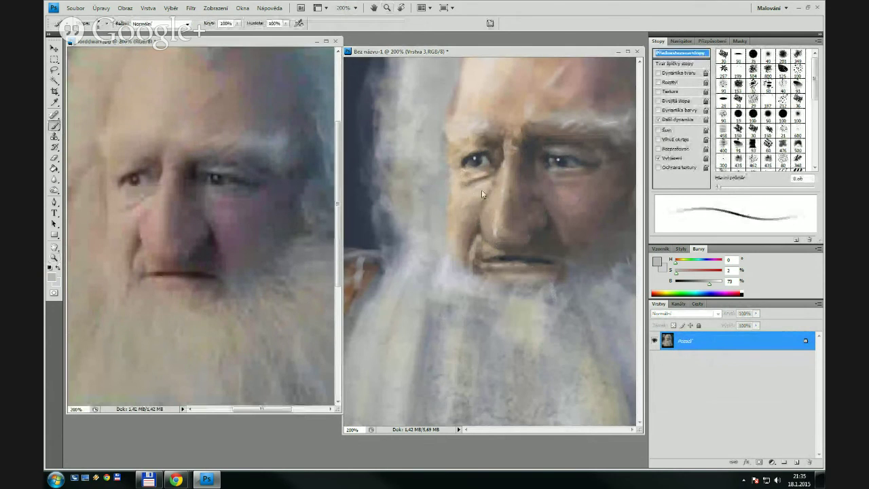
{"action": "left_click", "coordinate": [481, 185]}
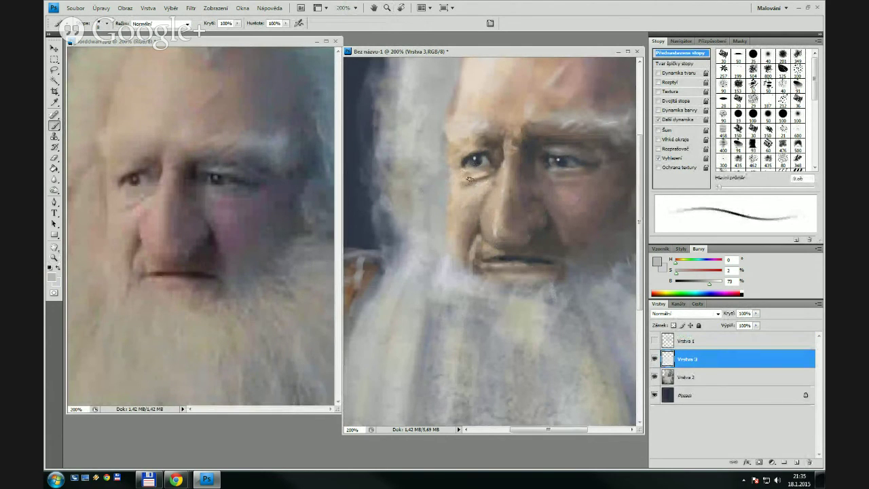
{"action": "left_click", "coordinate": [476, 187], "text": "alt"}
{"action": "key", "text": "bracketright"}
{"action": "key", "text": "bracketright"}
{"action": "key", "text": "bracketright"}
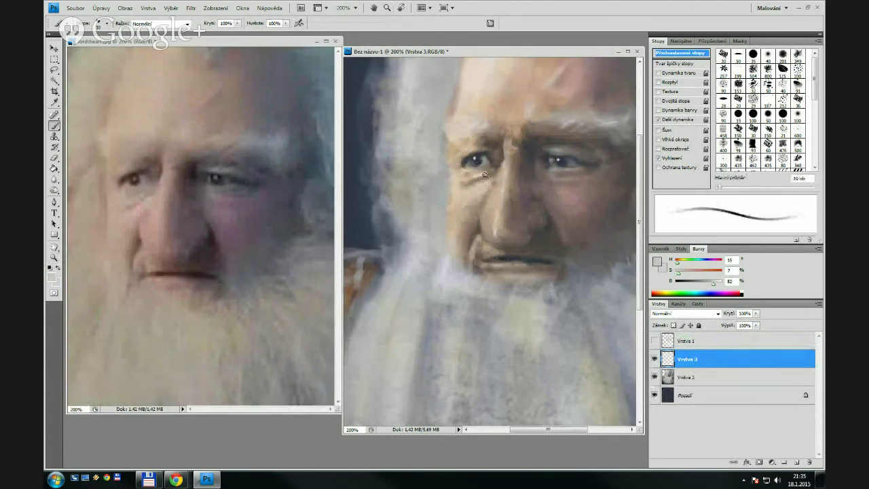
{"action": "left_click_drag", "start_coordinate": [484, 176], "coordinate": [466, 181]}
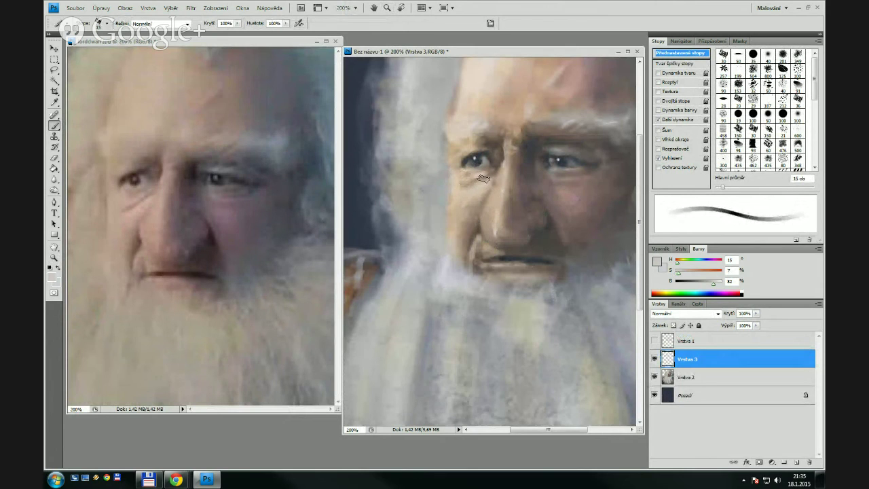
Blend the eye bag and upper cheek below the lit eye with sampled warm beige, reducing the brush from 15 to 7 px
{"action": "left_click", "coordinate": [466, 186], "text": "alt"}
{"action": "left_click_drag", "start_coordinate": [480, 178], "coordinate": [467, 182]}
{"action": "left_click", "coordinate": [473, 175], "text": "alt"}
{"action": "key", "text": "["}
{"action": "key", "text": "["}
{"action": "key", "text": "["}
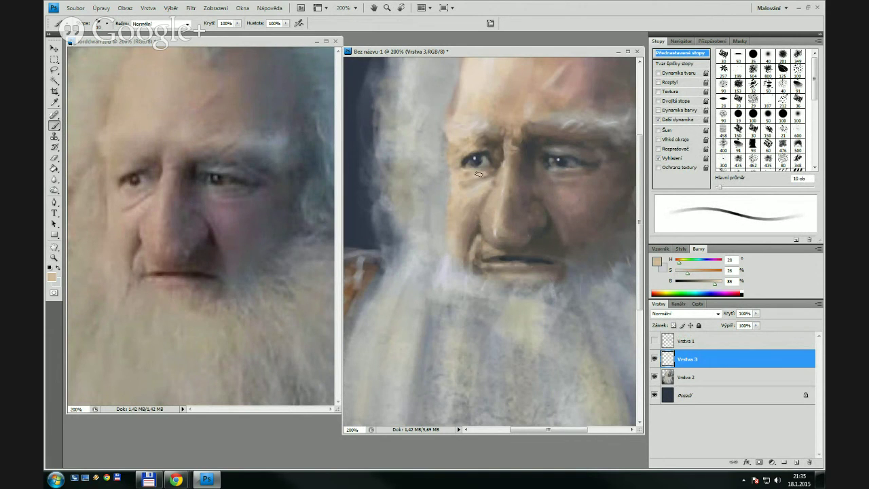
{"action": "mouse_move", "coordinate": [482, 174]}
{"action": "left_mouse_down"}
{"action": "mouse_move", "coordinate": [486, 182]}
{"action": "mouse_move", "coordinate": [467, 191]}
{"action": "mouse_move", "coordinate": [486, 182]}
{"action": "mouse_move", "coordinate": [457, 189]}
{"action": "mouse_move", "coordinate": [487, 187]}
{"action": "mouse_move", "coordinate": [480, 206]}
{"action": "mouse_move", "coordinate": [487, 181]}
{"action": "mouse_move", "coordinate": [467, 218]}
{"action": "mouse_move", "coordinate": [466, 195]}
{"action": "left_mouse_up"}
{"action": "key", "text": "bracketleft"}
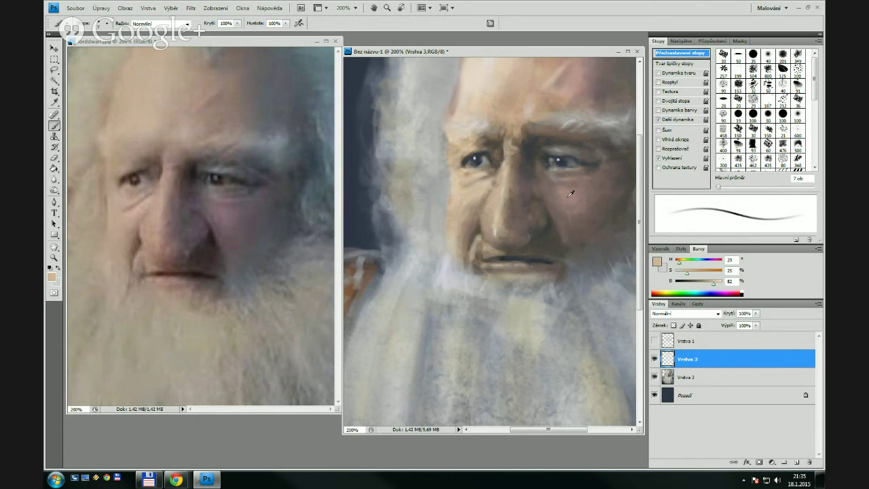
Sample the pinkish brown of the shaded cheek and paint a fine crease below the lit eye at 4 px
{"action": "left_click", "coordinate": [571, 194], "text": "alt"}
{"action": "key", "text": "bracketleft"}
{"action": "key", "text": "bracketleft"}
{"action": "key", "text": "bracketleft"}
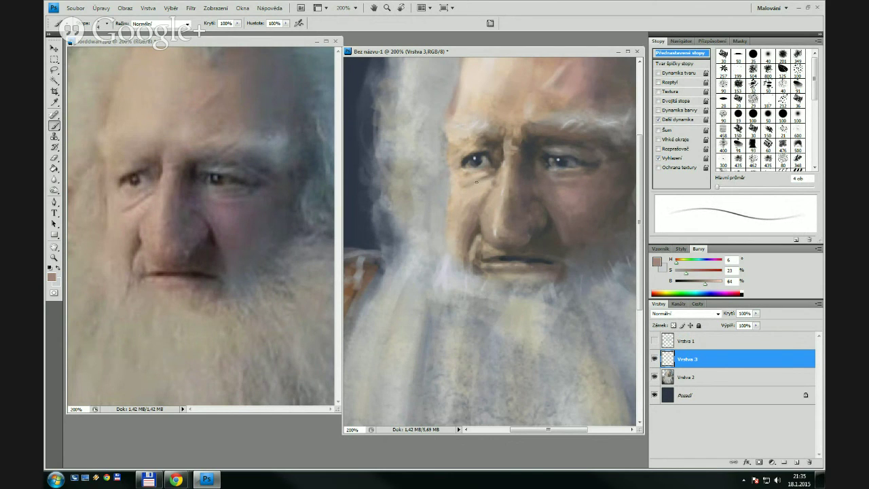
{"action": "mouse_move", "coordinate": [477, 182]}
{"action": "left_mouse_down"}
{"action": "mouse_move", "coordinate": [460, 185]}
{"action": "mouse_move", "coordinate": [476, 185]}
{"action": "left_mouse_up"}
Sample a greyish pink from the shaded cheek and paint it over the outer lit cheek at 9 px
{"action": "left_click", "coordinate": [477, 204], "text": "alt"}
{"action": "key", "text": "bracketright"}
{"action": "key", "text": "bracketright"}
{"action": "key", "text": "bracketright"}
{"action": "left_click", "coordinate": [574, 194], "text": "alt"}
{"action": "key", "text": "bracketright"}
{"action": "key", "text": "bracketright"}
{"action": "key", "text": "bracketright"}
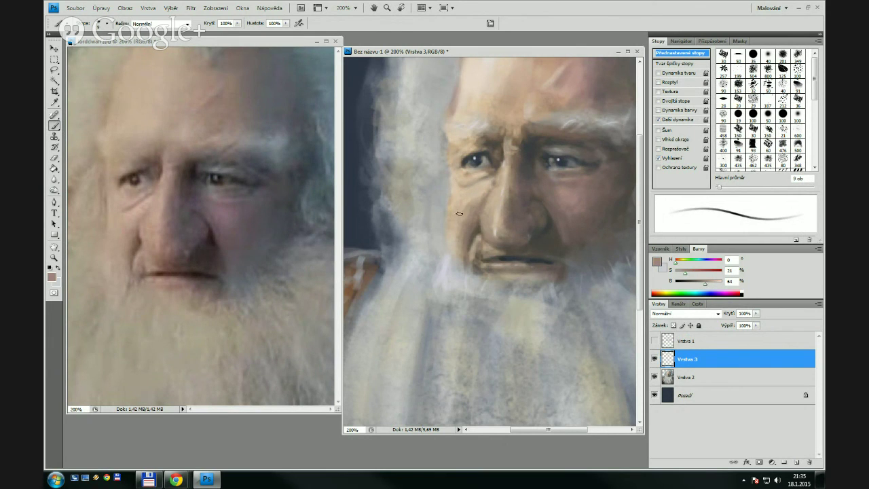
{"action": "left_click_drag", "start_coordinate": [459, 242], "coordinate": [458, 223]}
Add the same greyish pink beside the nose below the lit eye and reduce the brush to 8 px
{"action": "mouse_move", "coordinate": [480, 191]}
{"action": "left_mouse_down"}
{"action": "mouse_move", "coordinate": [462, 235]}
{"action": "mouse_move", "coordinate": [456, 168]}
{"action": "mouse_move", "coordinate": [484, 174]}
{"action": "mouse_move", "coordinate": [469, 176]}
{"action": "mouse_move", "coordinate": [470, 157]}
{"action": "mouse_move", "coordinate": [457, 160]}
{"action": "mouse_move", "coordinate": [460, 203]}
{"action": "mouse_move", "coordinate": [451, 205]}
{"action": "mouse_move", "coordinate": [453, 184]}
{"action": "mouse_move", "coordinate": [465, 214]}
{"action": "mouse_move", "coordinate": [472, 202]}
{"action": "mouse_move", "coordinate": [461, 199]}
{"action": "mouse_move", "coordinate": [475, 216]}
{"action": "mouse_move", "coordinate": [487, 194]}
{"action": "left_mouse_up"}
{"action": "key", "text": "bracketleft"}
{"action": "key", "text": "bracketright"}
{"action": "key", "text": "bracketright"}
{"action": "key", "text": "bracketleft"}
{"action": "key", "text": "bracketleft"}
{"action": "key", "text": "bracketleft"}
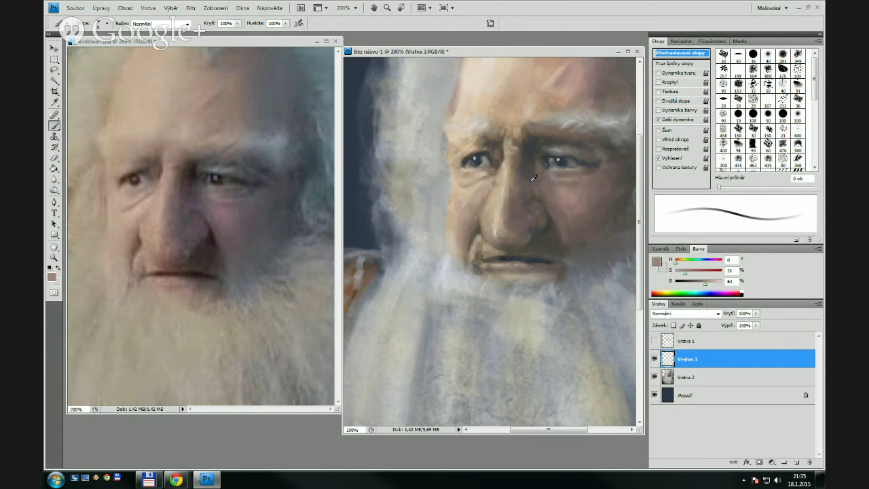
Sample a light beige beside the nose and blend the lit cheek out to its outer edge with a 5 px brush
{"action": "left_click", "coordinate": [499, 218], "text": "alt"}
{"action": "key", "text": "bracketleft"}
{"action": "key", "text": "bracketleft"}
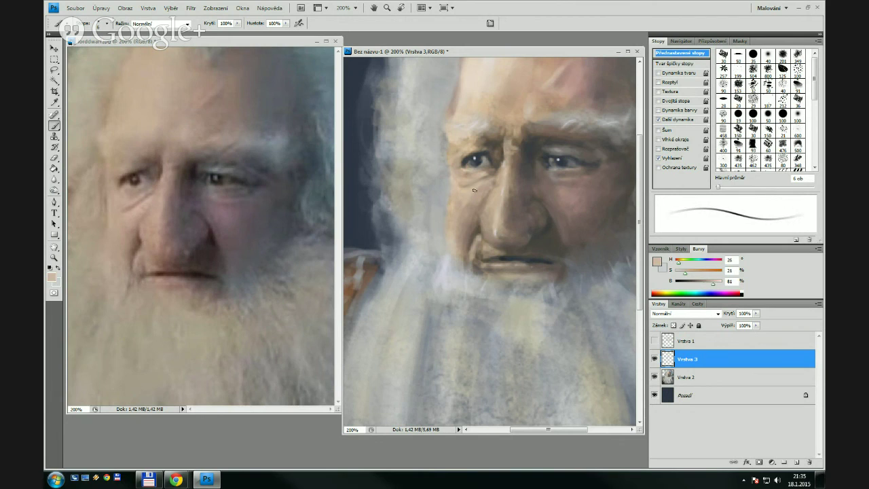
{"action": "key", "text": "bracketleft"}
{"action": "left_click", "coordinate": [463, 191]}
{"action": "key", "text": "bracketright"}
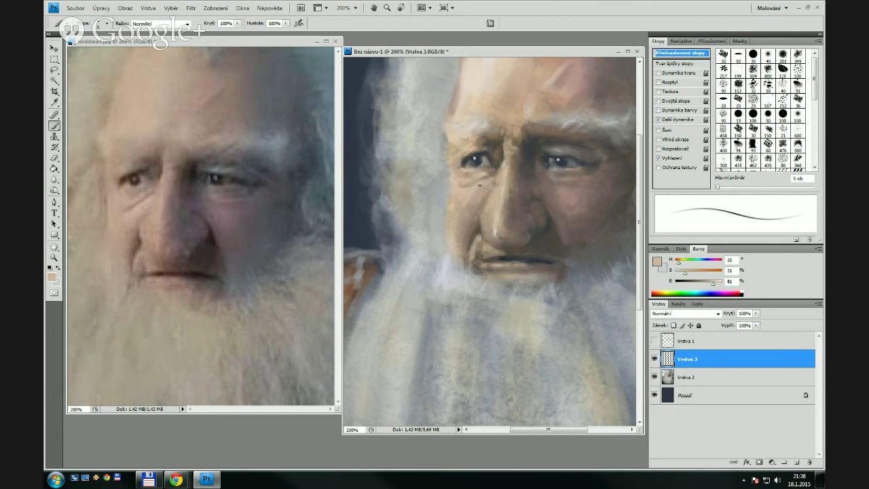
{"action": "mouse_move", "coordinate": [475, 187]}
{"action": "left_mouse_down"}
{"action": "mouse_move", "coordinate": [450, 192]}
{"action": "mouse_move", "coordinate": [453, 223]}
{"action": "left_mouse_up"}
{"action": "mouse_move", "coordinate": [450, 184]}
{"action": "left_mouse_down"}
{"action": "mouse_move", "coordinate": [448, 217]}
{"action": "mouse_move", "coordinate": [468, 271]}
{"action": "left_mouse_up"}
Paint the beard edge below the shaded cheek with sampled grey at 9 px, and sample beige for the beard edge of the lit cheek
{"action": "left_click", "coordinate": [589, 289], "text": "alt"}
{"action": "key", "text": "bracketright"}
{"action": "key", "text": "bracketright"}
{"action": "key", "text": "bracketright"}
{"action": "key", "text": "bracketright"}
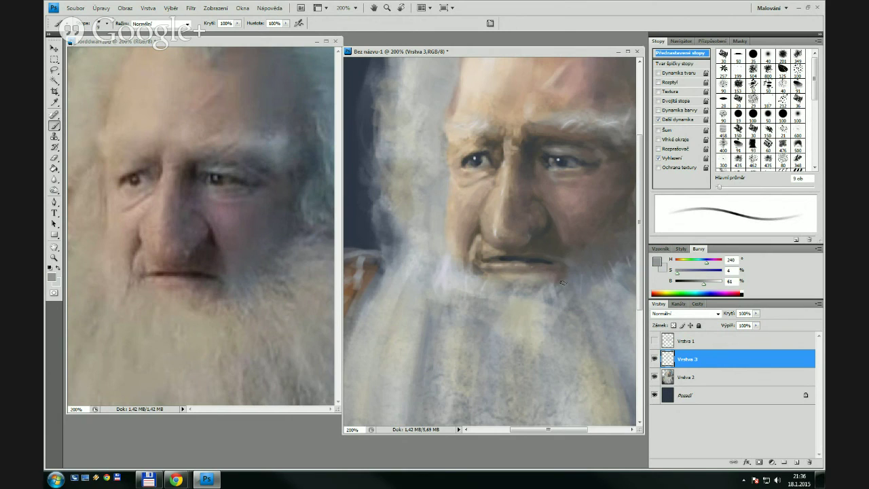
{"action": "left_click_drag", "start_coordinate": [562, 281], "coordinate": [620, 307]}
{"action": "left_click", "coordinate": [451, 259], "text": "alt"}
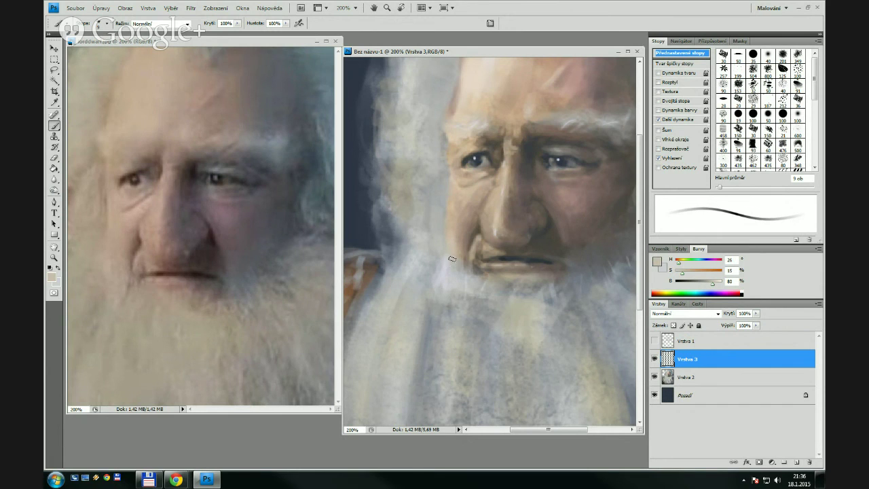
{"action": "key", "text": "bracketright"}
Blend the lower shaded cheek into the beard at 15 px, using sampled dark brown and neutral grey
{"action": "left_click", "coordinate": [579, 235], "text": "alt"}
{"action": "key", "text": "bracketright"}
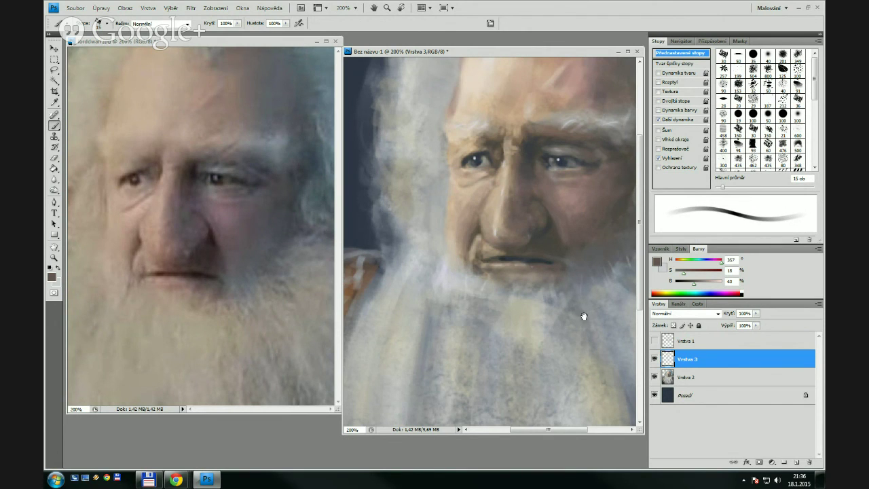
{"action": "left_click_drag", "start_coordinate": [610, 245], "coordinate": [554, 271]}
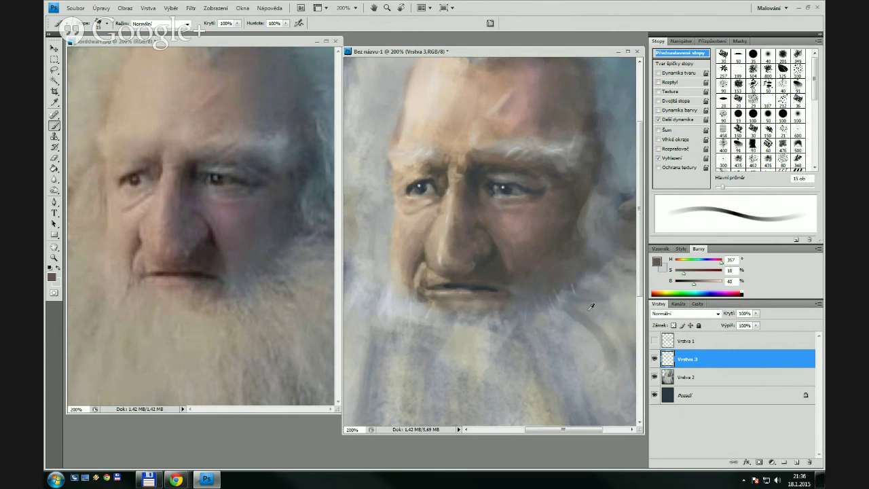
{"action": "left_click", "coordinate": [558, 278], "text": "alt"}
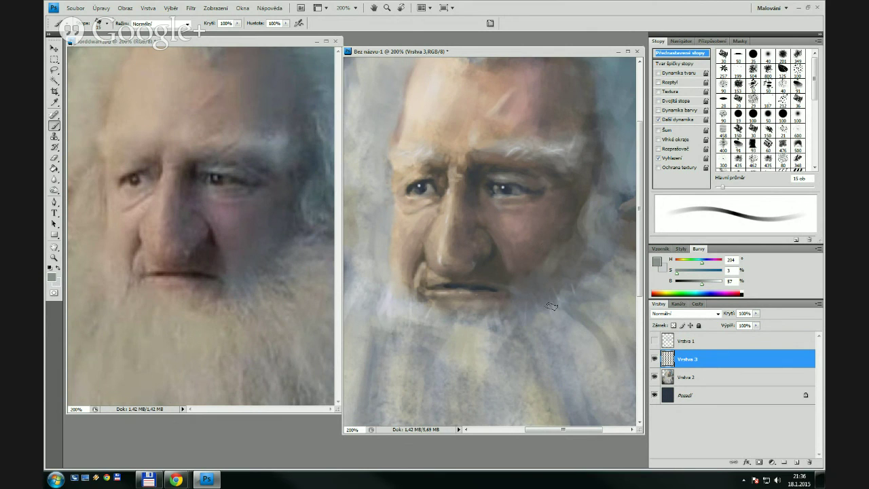
{"action": "left_click", "coordinate": [536, 251], "text": "alt"}
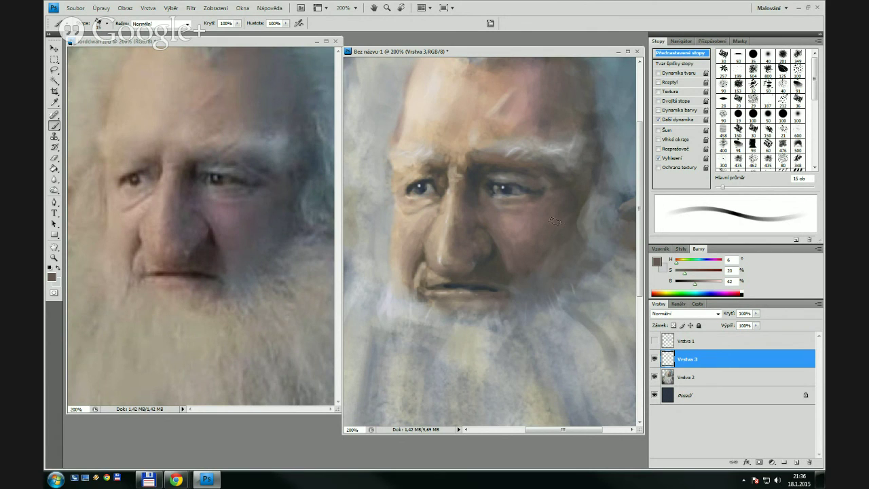
Darken the shaded temple and the side of the face along the hair with a sampled dark grey at 15 px
{"action": "key", "text": "bracketleft"}
{"action": "left_click", "coordinate": [575, 196], "text": "alt"}
{"action": "mouse_move", "coordinate": [582, 181]}
{"action": "left_mouse_down"}
{"action": "mouse_move", "coordinate": [599, 141]}
{"action": "mouse_move", "coordinate": [608, 180]}
{"action": "left_mouse_up"}
{"action": "key", "text": "bracketright"}
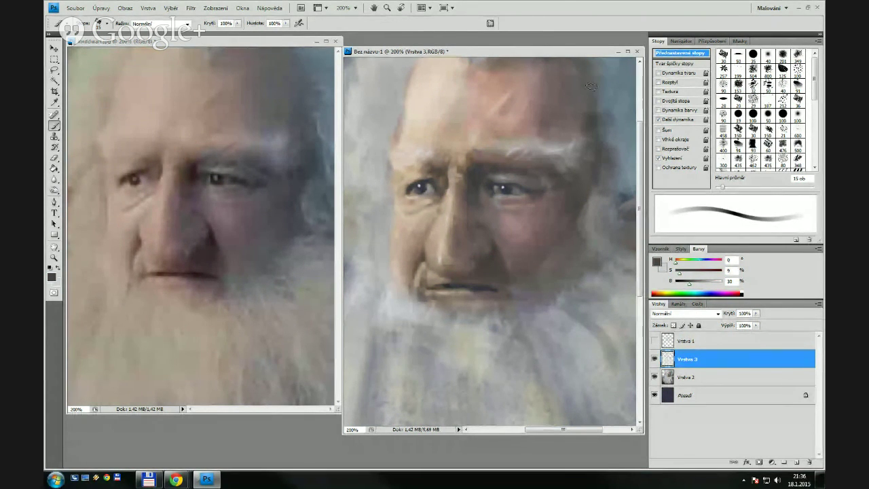
{"action": "left_click_drag", "start_coordinate": [585, 179], "coordinate": [586, 242]}
{"action": "left_click_drag", "start_coordinate": [582, 112], "coordinate": [572, 111]}
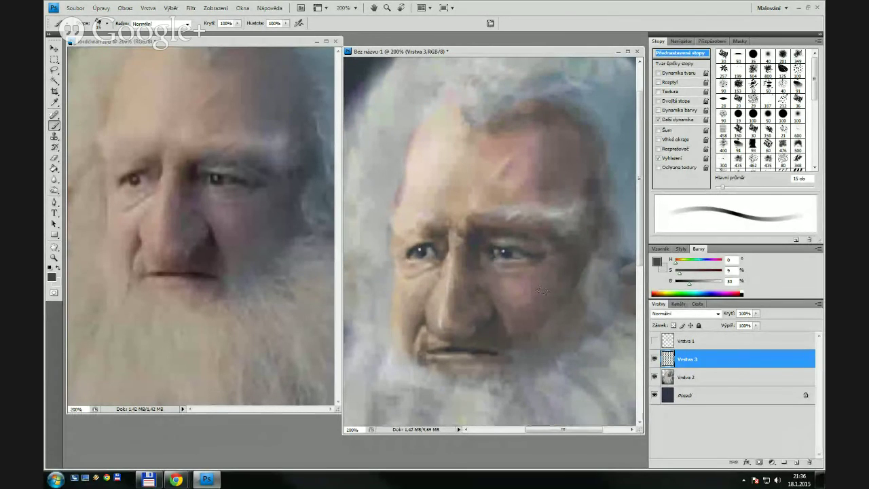
Compare the whole painting with the reference at 66.7% zoom, and check the painting with its background layer hidden
{"action": "key", "text": "z"}
{"action": "left_click", "coordinate": [552, 221], "text": "alt"}
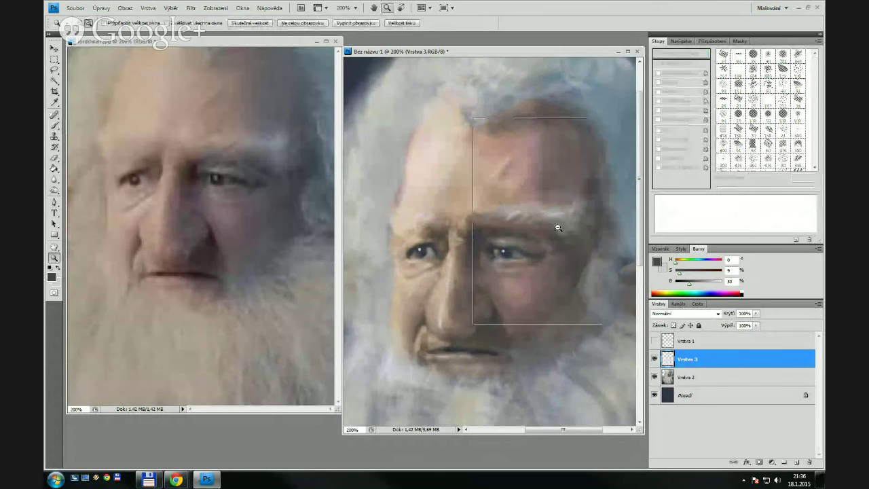
{"action": "left_click", "coordinate": [559, 226], "text": "alt"}
{"action": "left_click", "coordinate": [310, 247]}
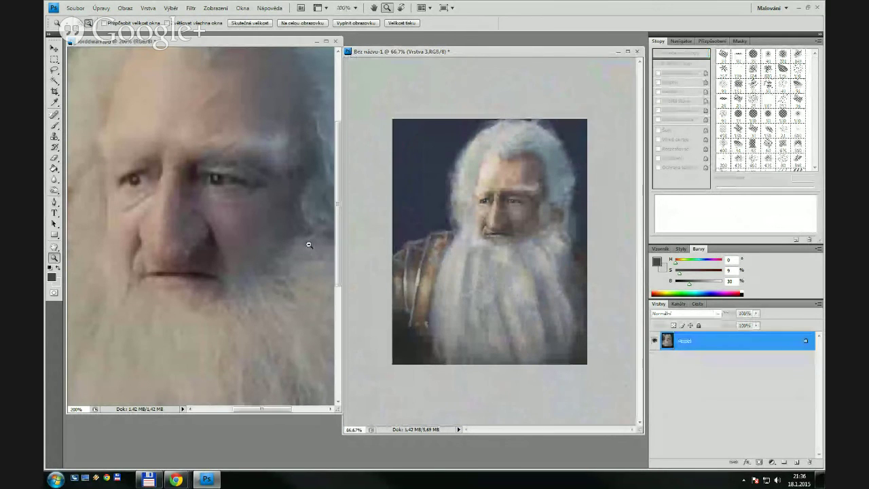
{"action": "key", "text": "ctrl+minus"}
{"action": "key", "text": "ctrl+minus"}
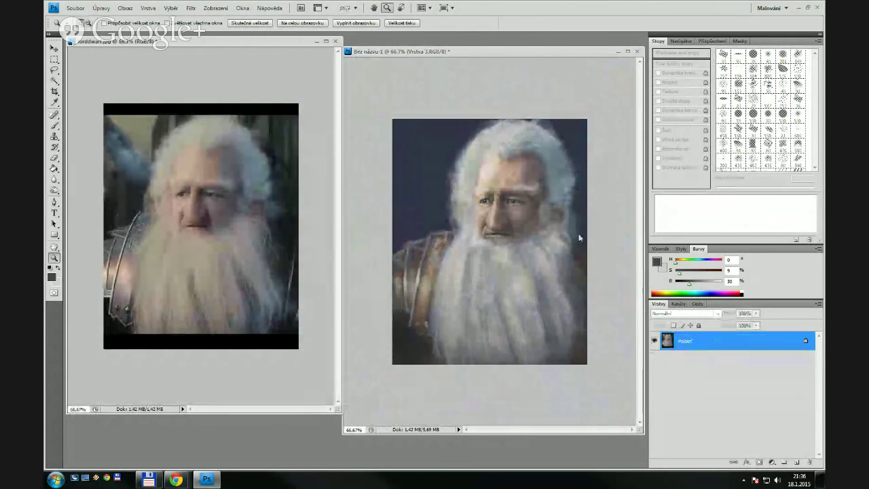
{"action": "left_click", "coordinate": [630, 326]}
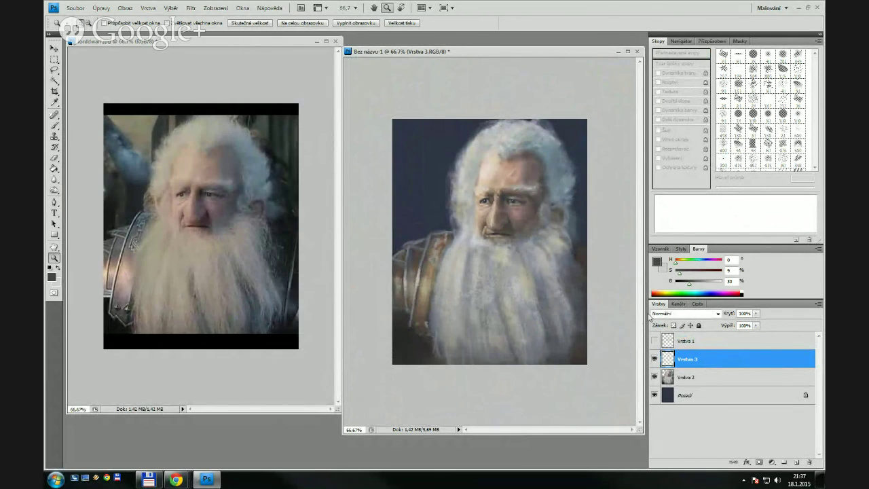
{"action": "left_click", "coordinate": [655, 396]}
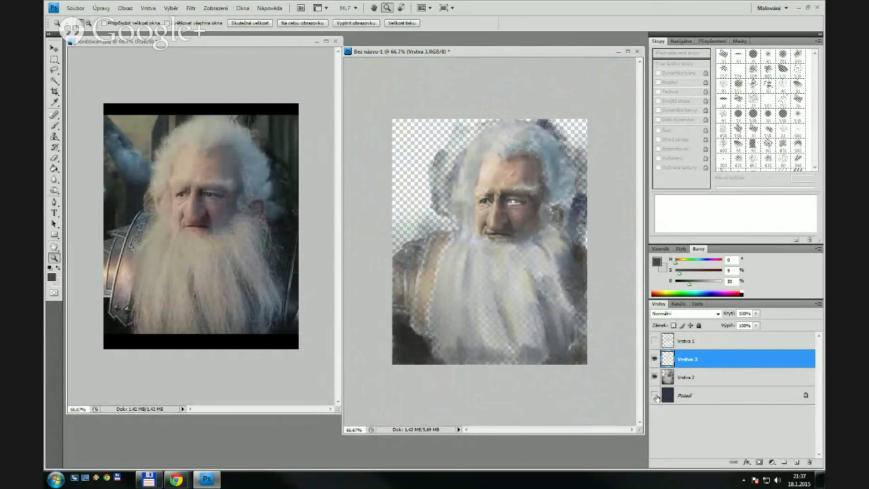
{"action": "left_click", "coordinate": [655, 396]}
{"action": "left_click", "coordinate": [655, 396]}
Make the background layer visible again and add a new layer directly above it
{"action": "double_click", "coordinate": [662, 397]}
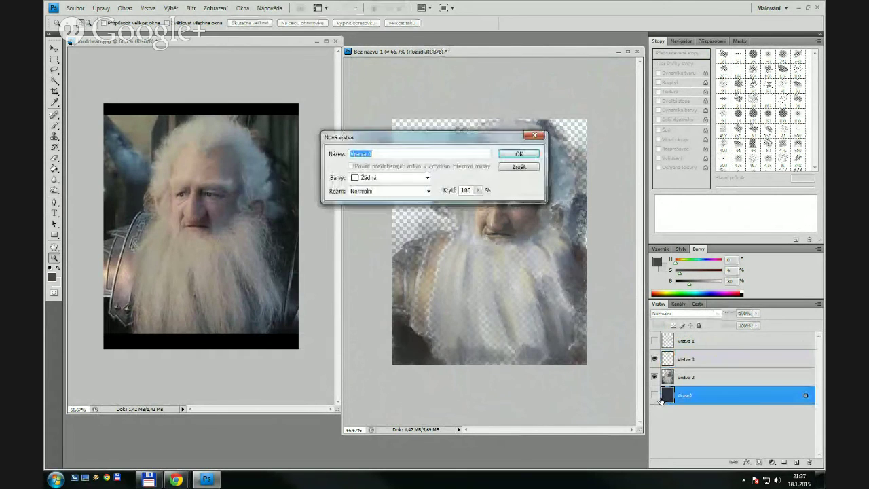
{"action": "key", "text": "Escape"}
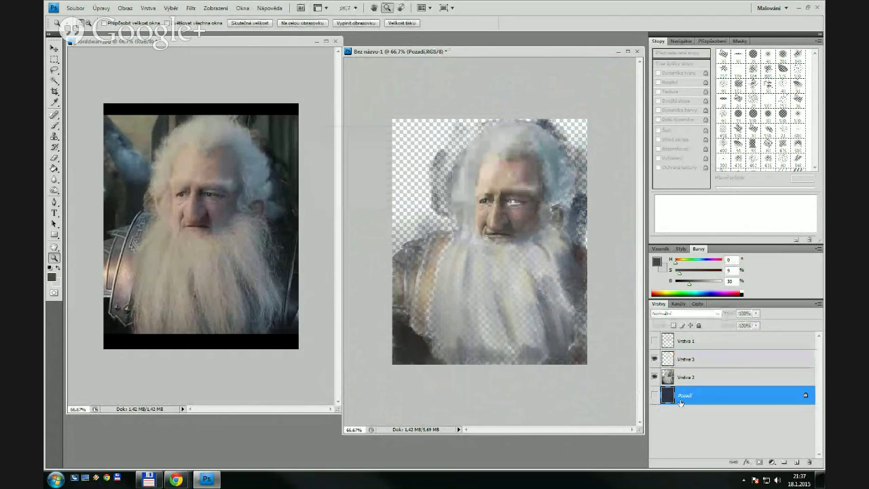
{"action": "left_click", "coordinate": [655, 396]}
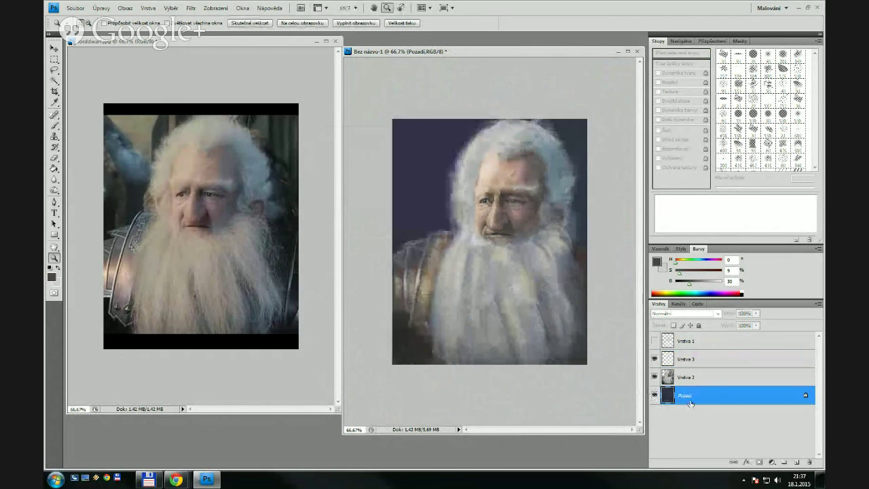
{"action": "left_click", "coordinate": [796, 463]}
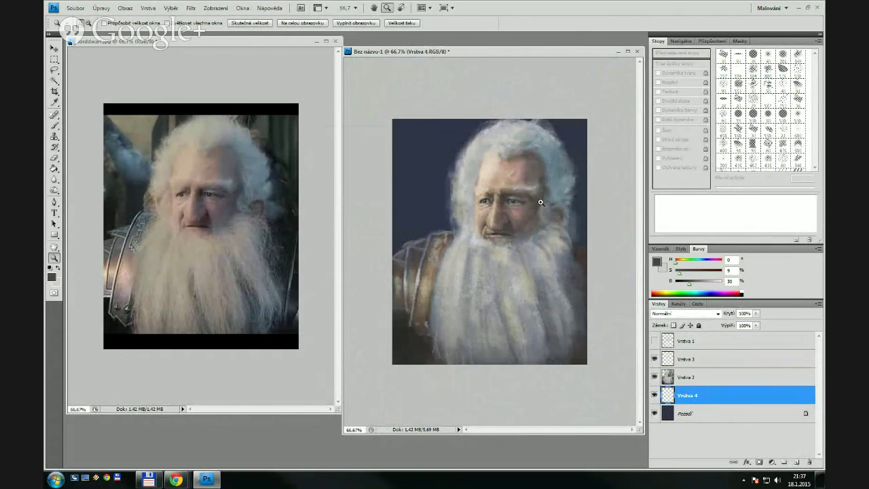
Sample a greyish beige and switch to a soft round brush at 45 px for the background
{"action": "key", "text": "b"}
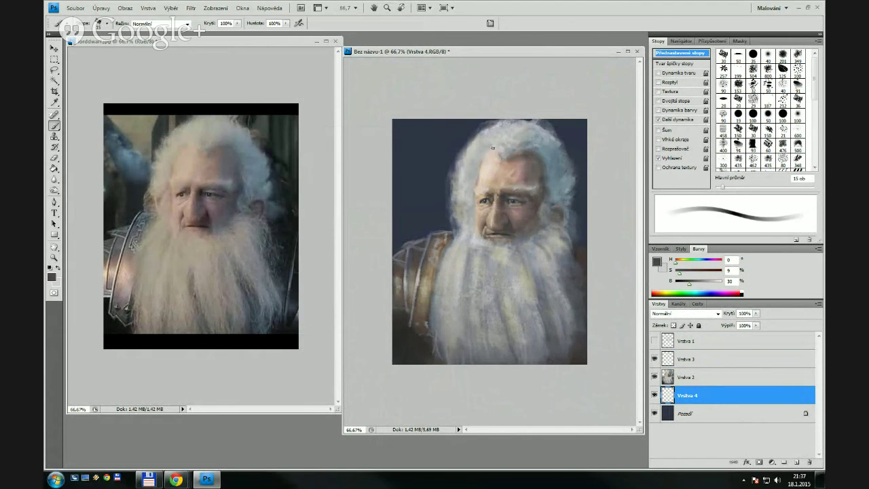
{"action": "key", "text": "bracketright"}
{"action": "key", "text": "bracketright"}
{"action": "key", "text": "bracketright"}
{"action": "key", "text": "bracketright"}
{"action": "key", "text": "bracketright"}
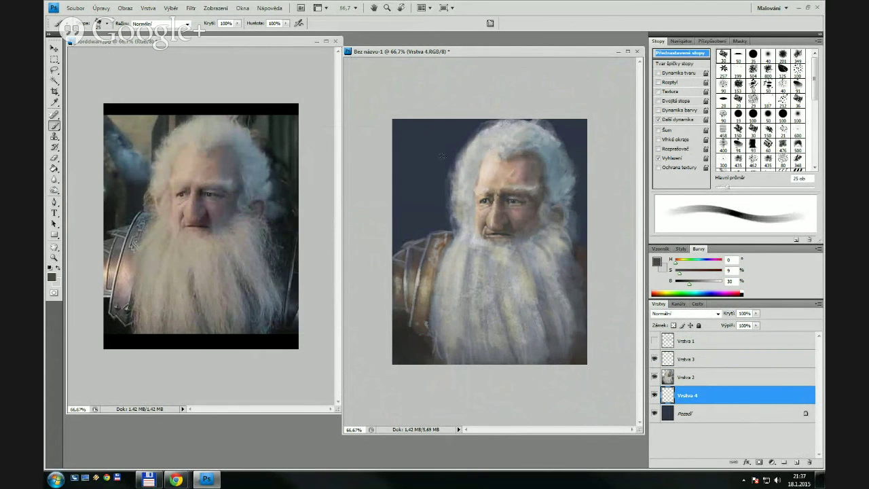
{"action": "key", "text": "bracketleft"}
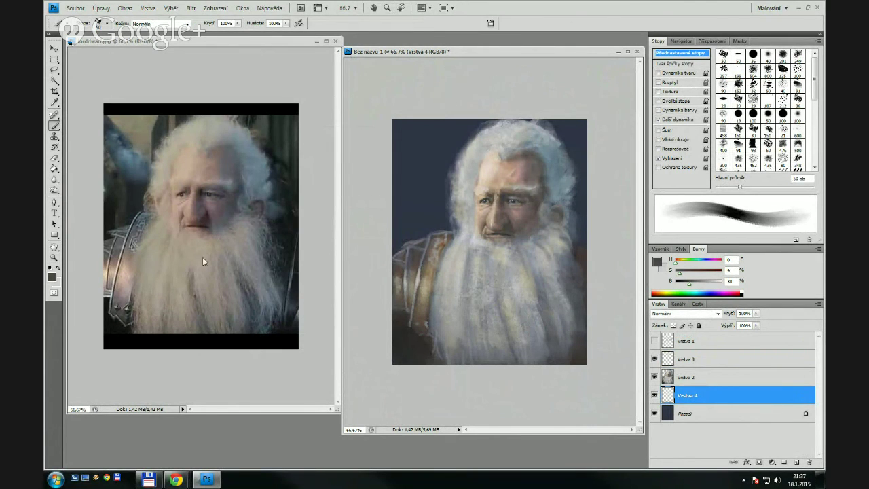
{"action": "left_click", "coordinate": [427, 286], "text": "alt"}
{"action": "key", "text": "bracketright"}
{"action": "key", "text": "bracketright"}
{"action": "key", "text": "bracketright"}
{"action": "key", "text": "bracketright"}
{"action": "left_click", "coordinate": [767, 57]}
{"action": "key", "text": "bracketright"}
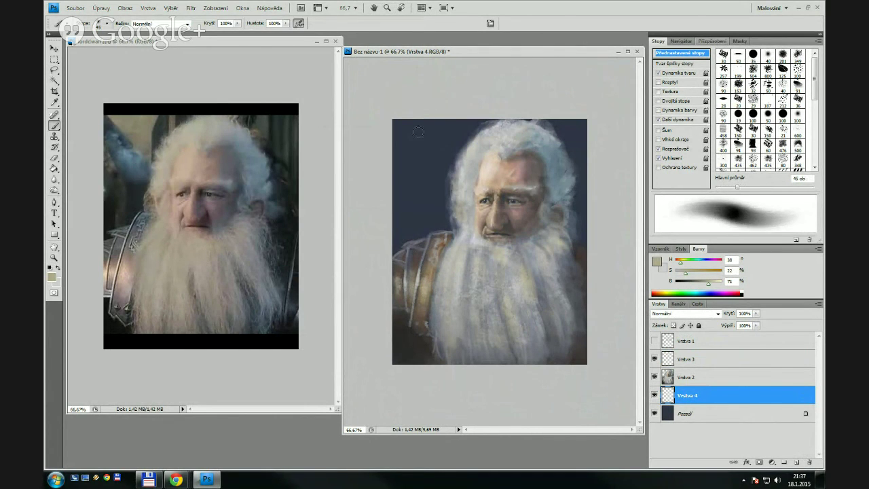
Enlarge the soft brush to 400 px and paint a beige haze over the background's upper corner on the lit side
{"action": "key", "text": "bracketright"}
{"action": "key", "text": "bracketright"}
{"action": "key", "text": "bracketright"}
{"action": "key", "text": "bracketright"}
{"action": "key", "text": "bracketright"}
{"action": "key", "text": "bracketright"}
{"action": "key", "text": "bracketright"}
{"action": "key", "text": "bracketright"}
{"action": "key", "text": "bracketright"}
{"action": "key", "text": "bracketright"}
{"action": "mouse_move", "coordinate": [409, 119]}
{"action": "left_mouse_down"}
{"action": "mouse_move", "coordinate": [396, 179]}
{"action": "mouse_move", "coordinate": [417, 104]}
{"action": "mouse_move", "coordinate": [396, 124]}
{"action": "mouse_move", "coordinate": [391, 107]}
{"action": "mouse_move", "coordinate": [392, 115]}
{"action": "mouse_move", "coordinate": [413, 103]}
{"action": "mouse_move", "coordinate": [419, 148]}
{"action": "left_mouse_up"}
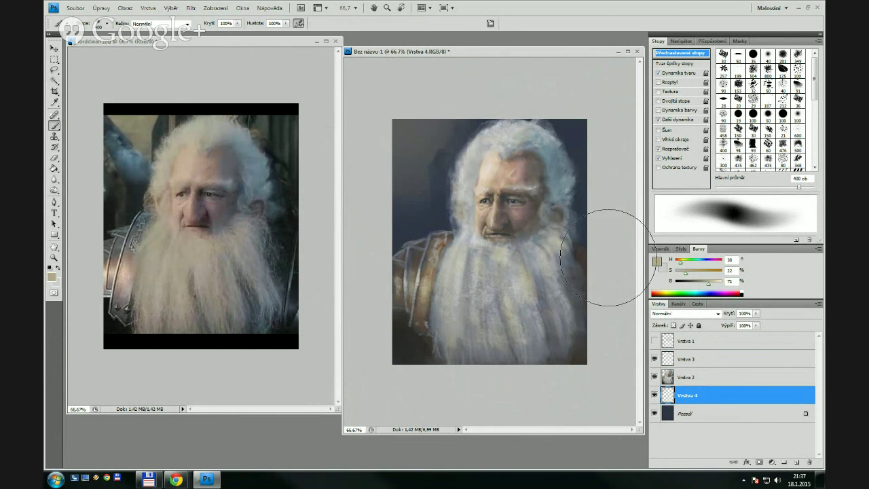
Move layer Vrstva 4 above Vrstva 3 and extend the beige haze beside the lit side of the hair at 300 px
{"action": "left_click_drag", "start_coordinate": [688, 396], "coordinate": [691, 356]}
{"action": "key", "text": "bracketleft"}
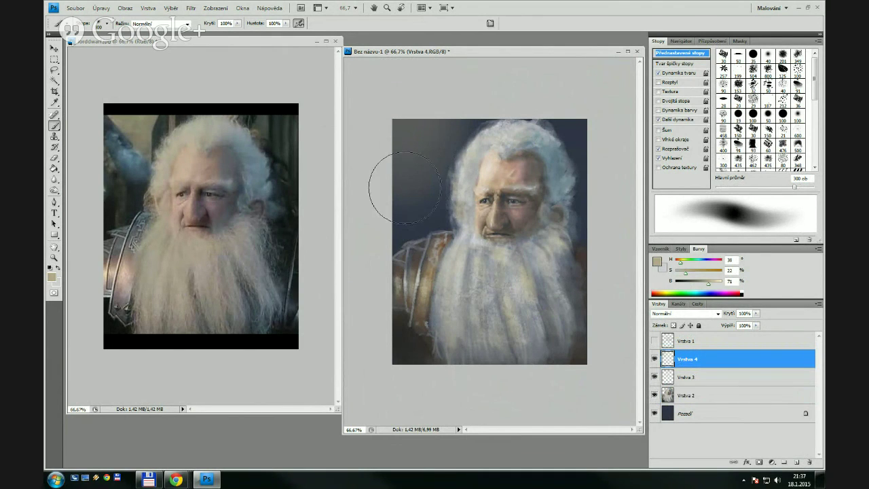
{"action": "mouse_move", "coordinate": [398, 214]}
{"action": "left_mouse_down"}
{"action": "mouse_move", "coordinate": [439, 120]}
{"action": "mouse_move", "coordinate": [474, 103]}
{"action": "left_mouse_up"}
{"action": "key", "text": "bracketleft"}
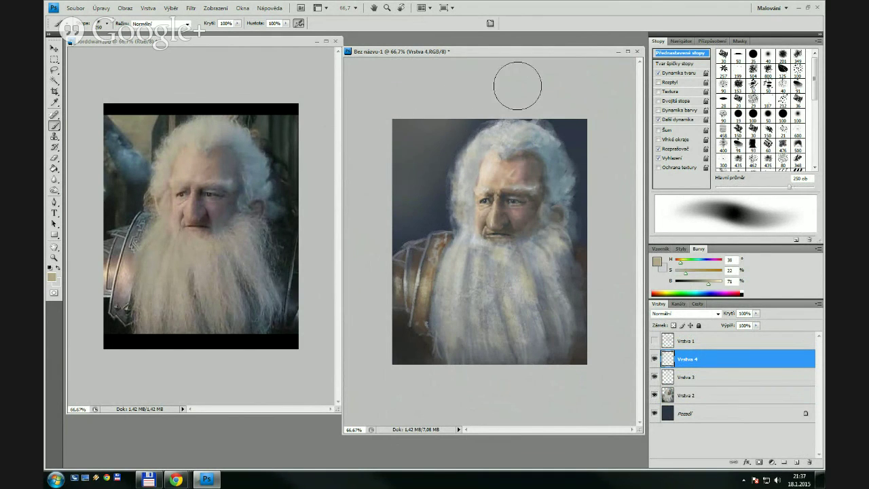
{"action": "key", "text": "bracketleft"}
Sample a blue-grey from the shaded hair and change it to a brighter, more saturated blue with hue 203
{"action": "left_click", "coordinate": [416, 356], "text": "alt"}
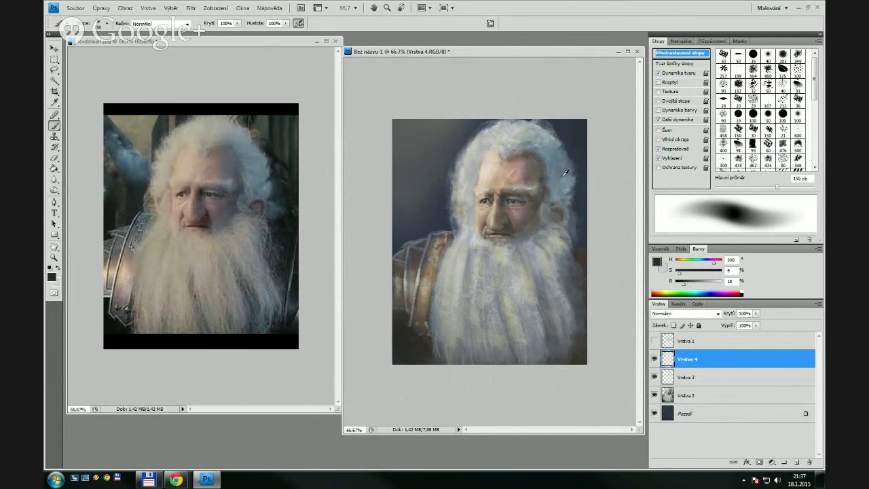
{"action": "left_click", "coordinate": [550, 156], "text": "alt"}
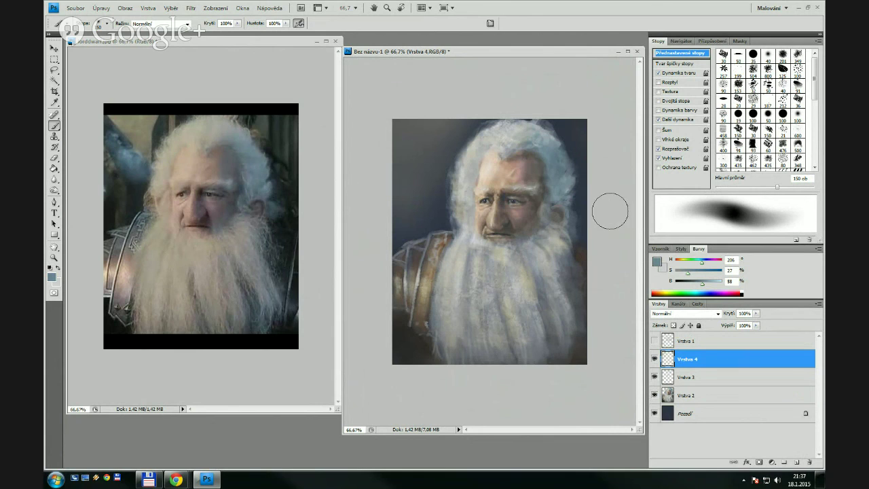
{"action": "key", "text": "i"}
{"action": "left_click", "coordinate": [656, 262]}
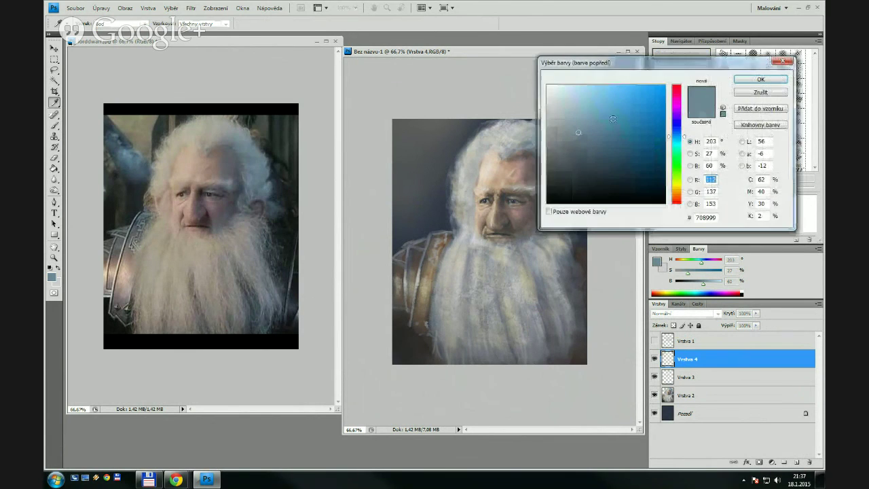
{"action": "left_click", "coordinate": [600, 102]}
{"action": "left_click", "coordinate": [759, 79]}
{"action": "key", "text": "b"}
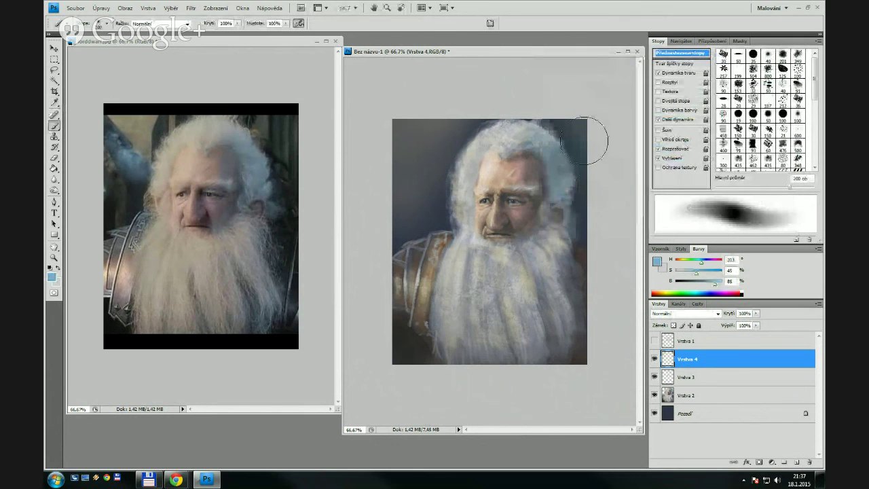
Brush a soft blue glow along the shaded side of the hair and background at 150 px, then reduce the brush to 100 px
{"action": "key", "text": "bracketleft"}
{"action": "key", "text": "bracketleft"}
{"action": "mouse_move", "coordinate": [567, 117]}
{"action": "left_mouse_down"}
{"action": "mouse_move", "coordinate": [585, 164]}
{"action": "mouse_move", "coordinate": [594, 269]}
{"action": "left_mouse_up"}
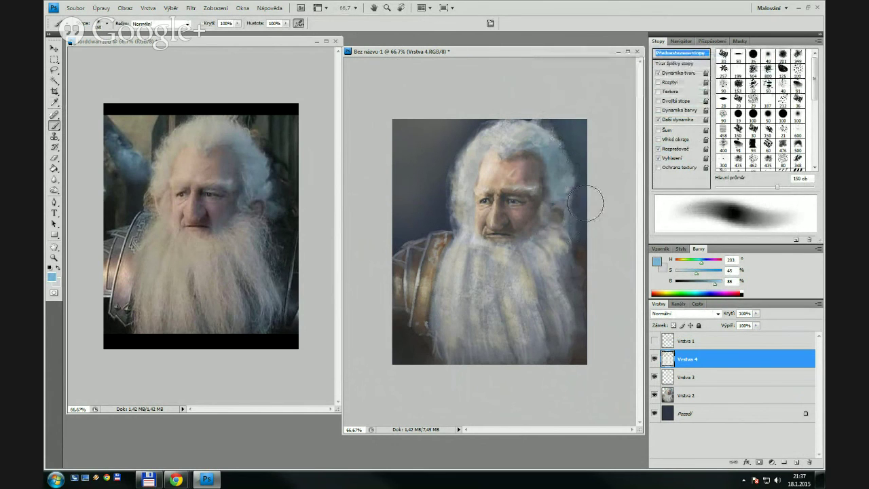
{"action": "key", "text": "bracketleft"}
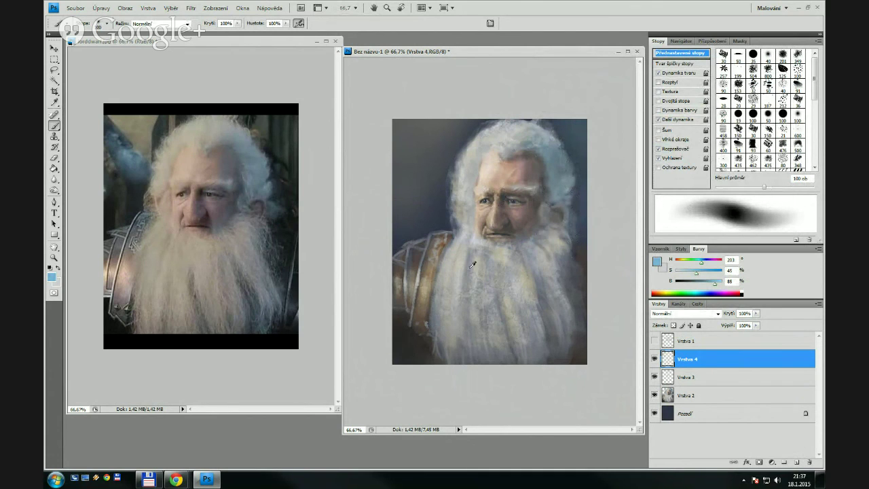
Sample a light beige from the beard and brush a soft haze over the background beside the hair at 600 px
{"action": "left_click", "coordinate": [526, 277], "text": "alt"}
{"action": "key", "text": "bracketleft"}
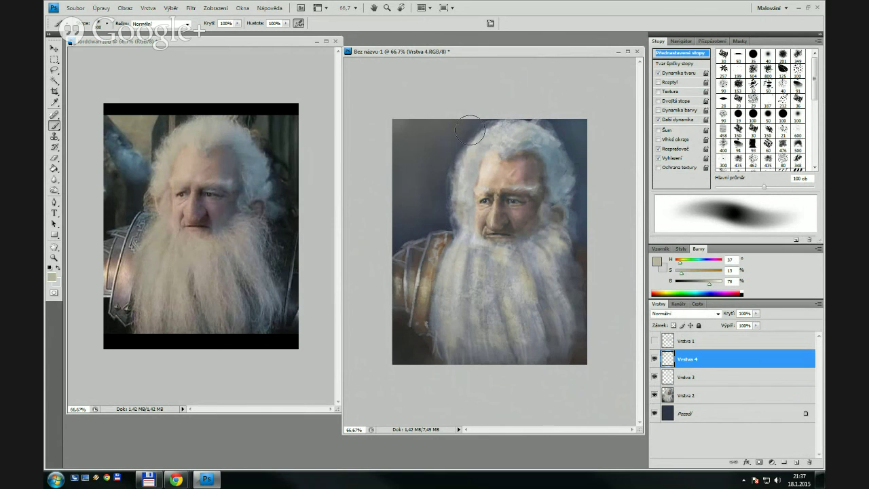
{"action": "key", "text": "bracketright"}
{"action": "key", "text": "bracketright"}
{"action": "key", "text": "bracketright"}
{"action": "key", "text": "bracketright"}
{"action": "key", "text": "bracketright"}
{"action": "key", "text": "bracketright"}
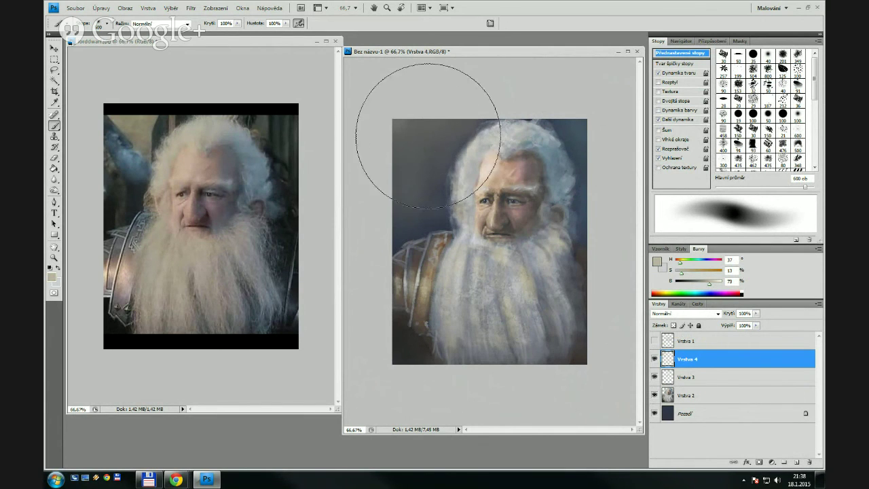
Reduce the soft brush to 300 px and haze the lower corner below the armour, finishing with the brush at 200 px
{"action": "key", "text": "bracketleft"}
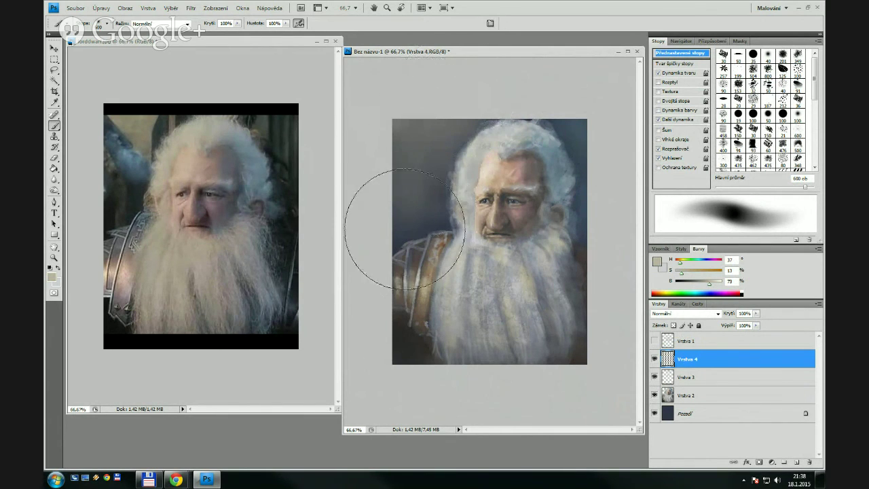
{"action": "key", "text": "bracketleft"}
{"action": "key", "text": "bracketleft"}
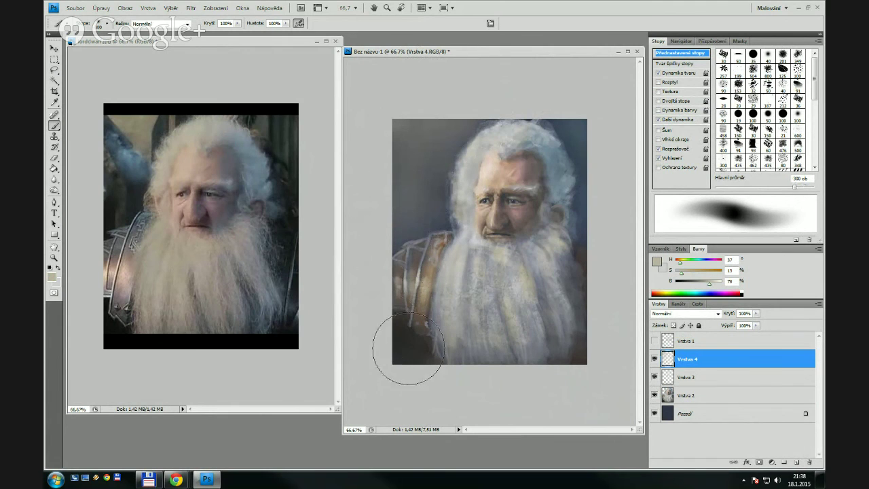
{"action": "left_click_drag", "start_coordinate": [407, 350], "coordinate": [415, 385]}
{"action": "key", "text": "bracketleft"}
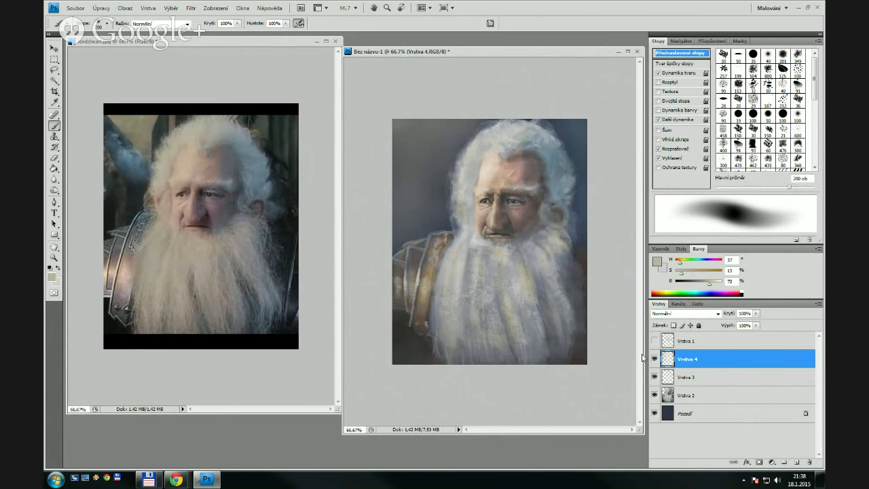
Choose a near-black with saturation 4 and brightness 6 and softly darken the background's armour-side corners at 200 to 500 px
{"action": "left_click", "coordinate": [660, 262]}
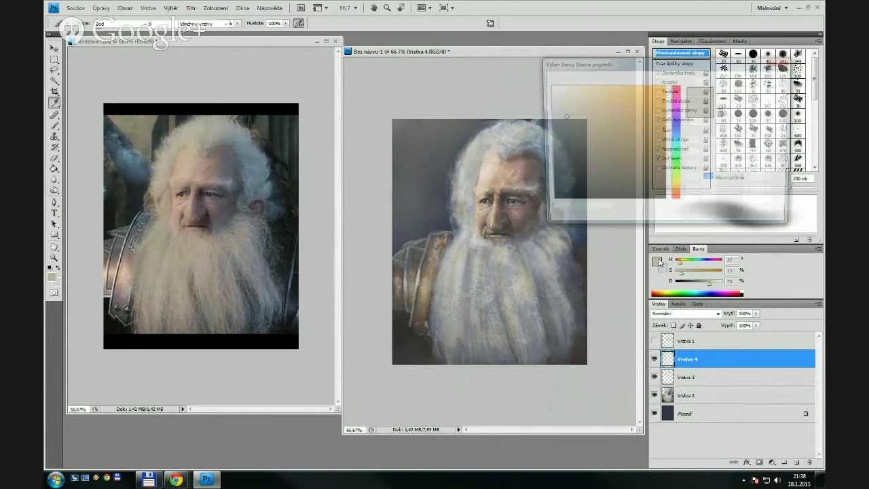
{"action": "left_click_drag", "start_coordinate": [563, 181], "coordinate": [552, 195]}
{"action": "left_click", "coordinate": [759, 80]}
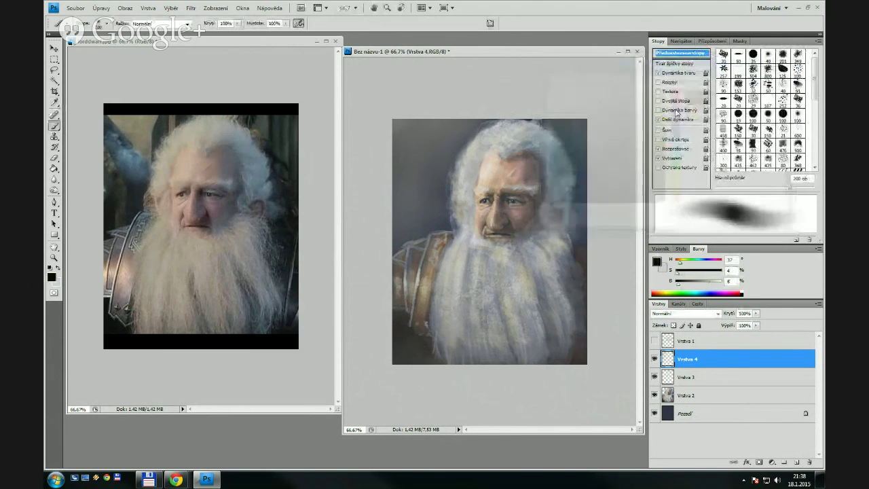
{"action": "mouse_move", "coordinate": [402, 337]}
{"action": "left_mouse_down"}
{"action": "mouse_move", "coordinate": [393, 325]}
{"action": "mouse_move", "coordinate": [395, 234]}
{"action": "mouse_move", "coordinate": [386, 301]}
{"action": "left_mouse_up"}
{"action": "key", "text": "bracketright"}
{"action": "key", "text": "bracketright"}
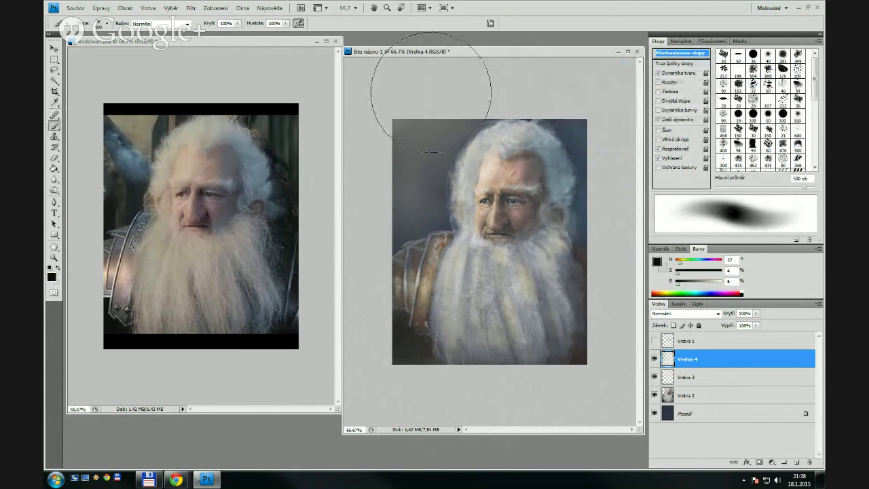
{"action": "key", "text": "bracketleft"}
{"action": "key", "text": "bracketleft"}
{"action": "key", "text": "bracketleft"}
{"action": "key", "text": "bracketleft"}
{"action": "key", "text": "bracketleft"}
{"action": "key", "text": "bracketleft"}
{"action": "key", "text": "bracketleft"}
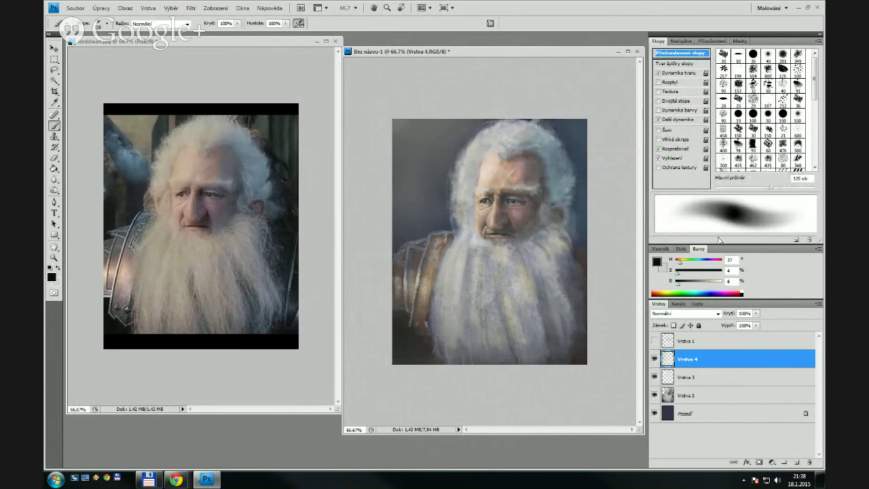
Switch to the first textured brush preset, sample a dark blue-grey from the background, and enlarge the brush to 60 px for background texture
{"action": "left_click", "coordinate": [723, 54]}
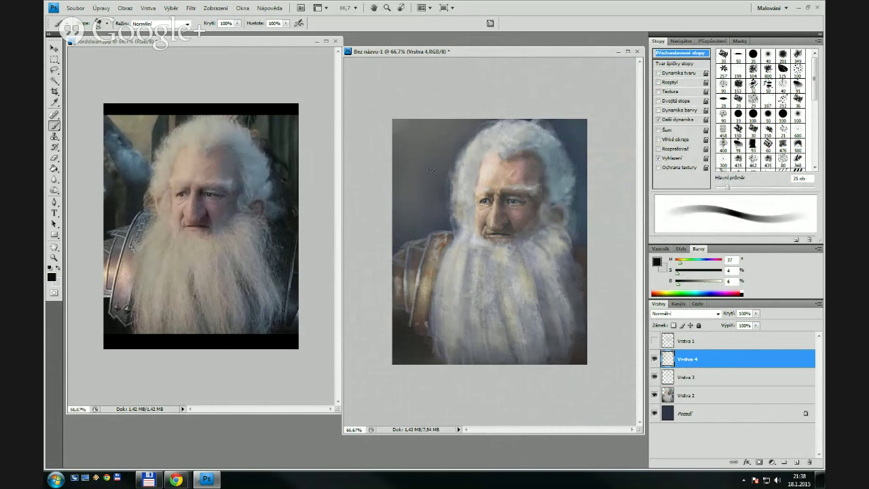
{"action": "left_click", "coordinate": [578, 134], "text": "alt"}
{"action": "key", "text": "bracketright"}
{"action": "key", "text": "bracketright"}
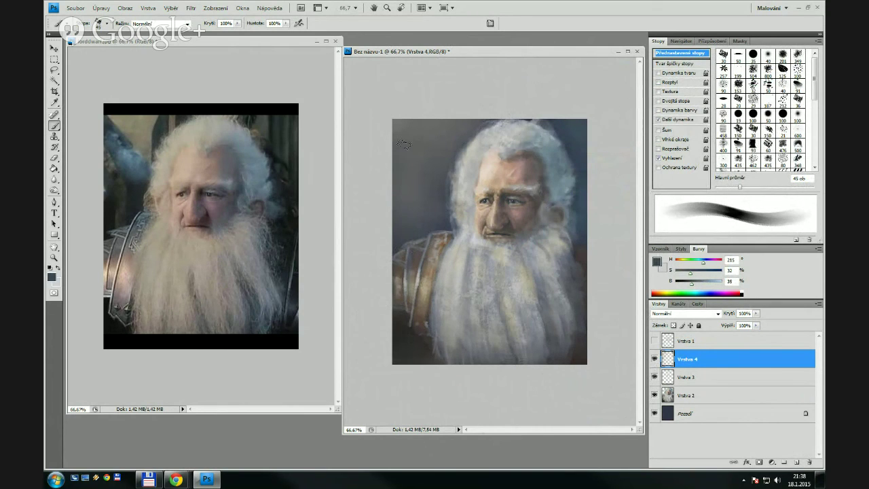
{"action": "key", "text": "bracketright"}
{"action": "key", "text": "bracketright"}
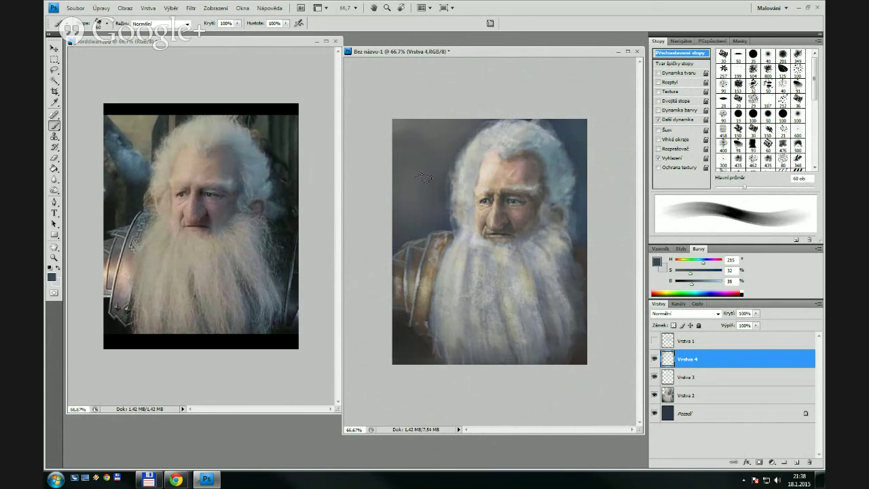
Mix a muted green-grey with hue 121, saturation 8 and brightness 50 and brush it beside the lit hair at 80 px
{"action": "left_click", "coordinate": [656, 262]}
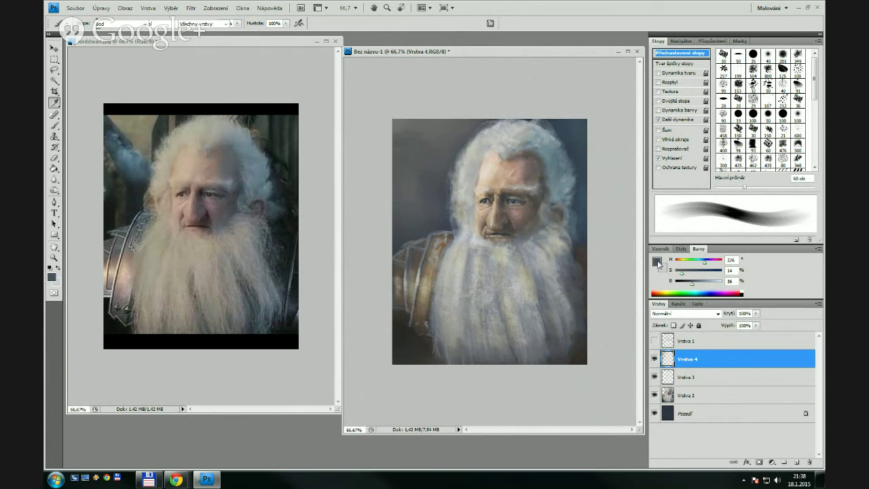
{"action": "left_click", "coordinate": [677, 165]}
{"action": "left_click", "coordinate": [556, 144]}
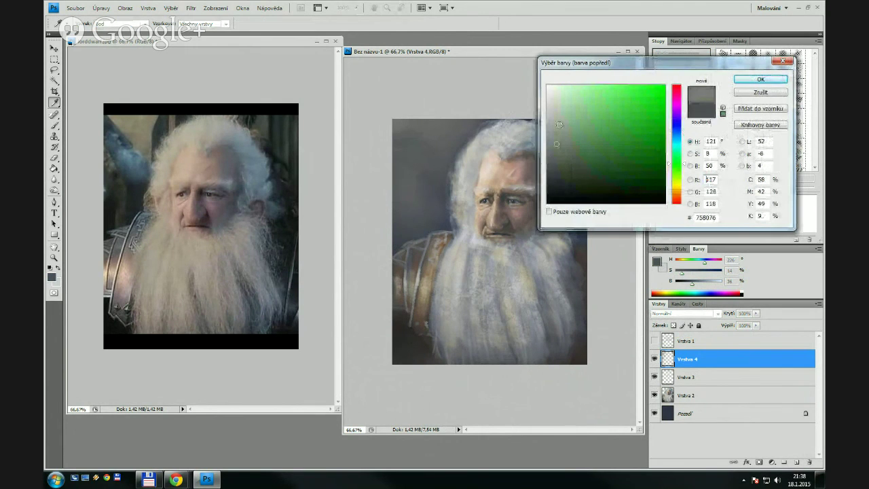
{"action": "left_click", "coordinate": [761, 79]}
{"action": "key", "text": "bracketright"}
{"action": "key", "text": "bracketright"}
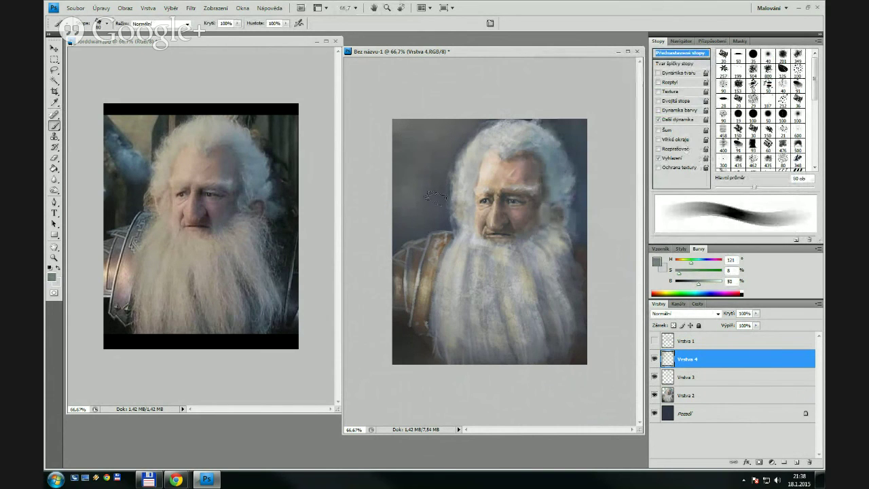
{"action": "left_click_drag", "start_coordinate": [435, 198], "coordinate": [421, 228]}
Change the colour to an olive-grey with hue 52, saturation 16 and brightness 59 and brush it over the background above the shoulder armour
{"action": "left_click", "coordinate": [657, 262]}
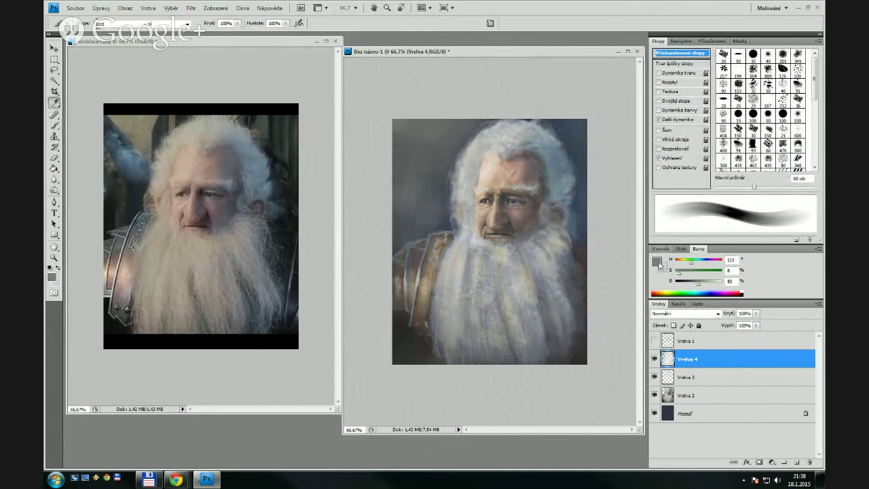
{"action": "left_click", "coordinate": [677, 188]}
{"action": "left_click_drag", "start_coordinate": [678, 188], "coordinate": [677, 188]}
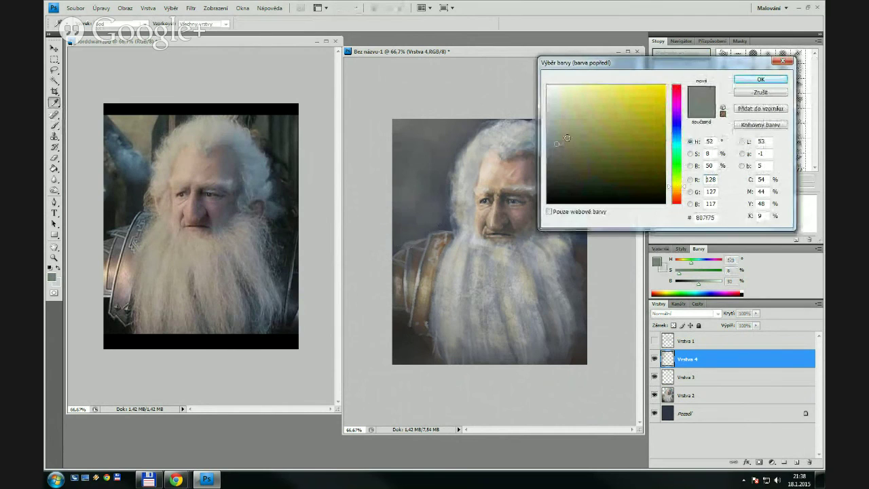
{"action": "left_click", "coordinate": [566, 134]}
{"action": "left_click", "coordinate": [761, 80]}
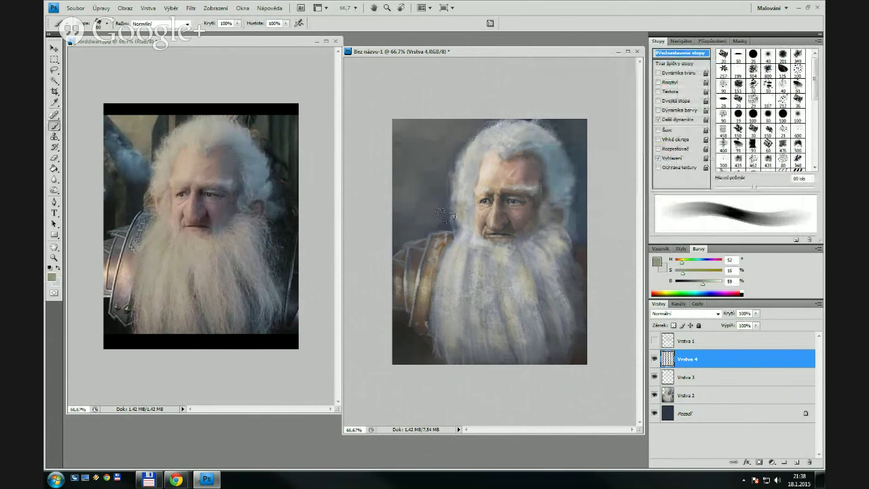
{"action": "mouse_move", "coordinate": [440, 225]}
{"action": "left_mouse_down"}
{"action": "mouse_move", "coordinate": [406, 240]}
{"action": "mouse_move", "coordinate": [404, 212]}
{"action": "mouse_move", "coordinate": [387, 259]}
{"action": "left_mouse_up"}
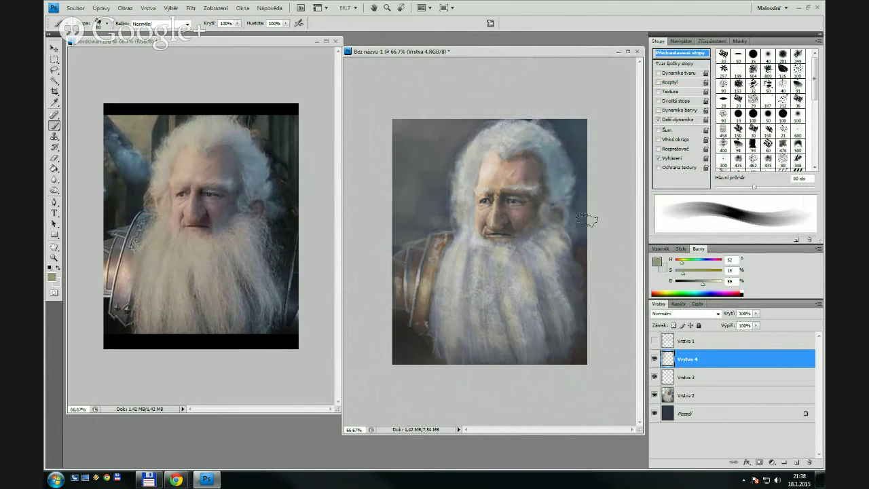
Pick a periwinkle blue with hue 234, saturation 32 and brightness 78 and texture the background with it at 70 and 60 px
{"action": "left_click", "coordinate": [656, 262]}
{"action": "left_click", "coordinate": [676, 126]}
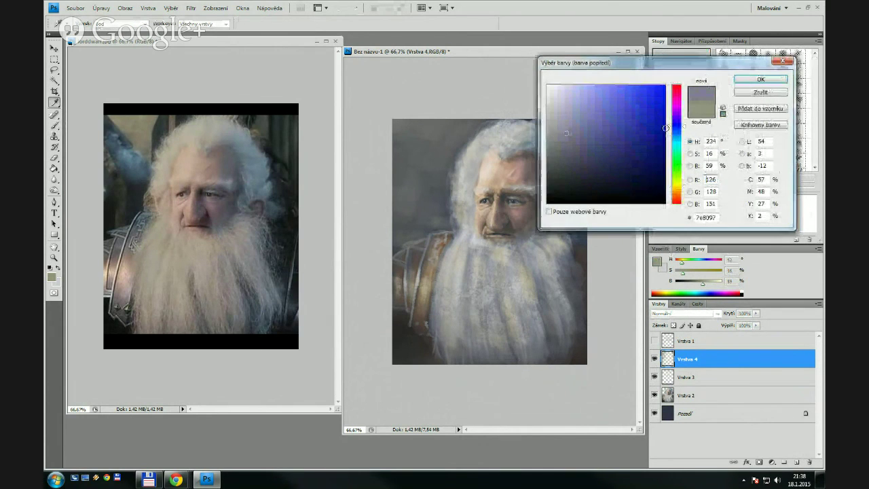
{"action": "left_click", "coordinate": [585, 112]}
{"action": "left_click", "coordinate": [761, 80]}
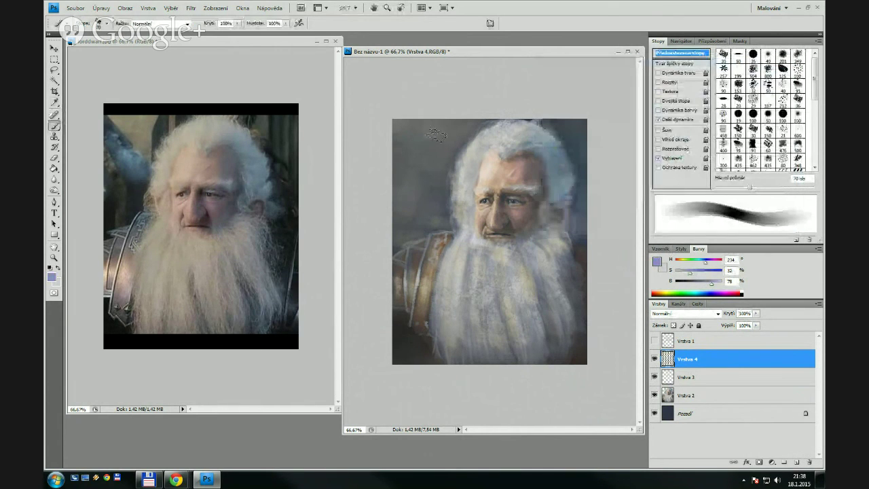
{"action": "key", "text": "bracketleft"}
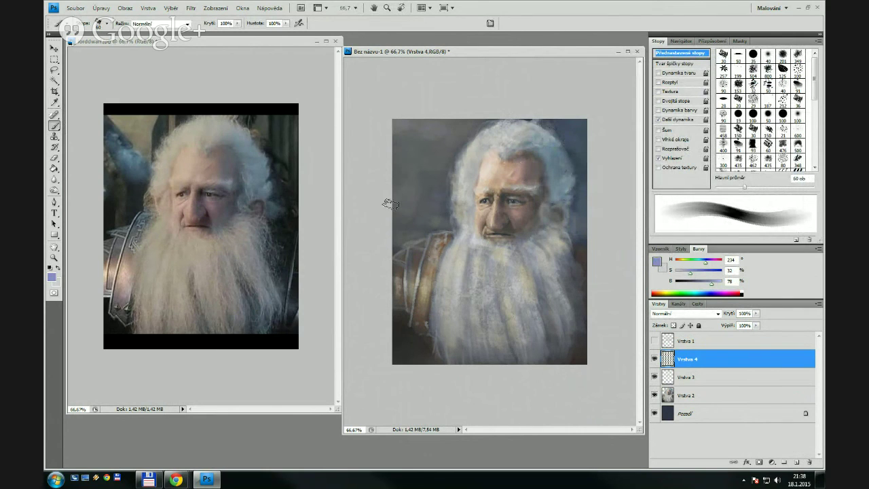
Pick a warm beige-brown with hue 25, saturation 23 and brightness 66 and brush it into the background texture at 50 px
{"action": "left_click", "coordinate": [657, 262]}
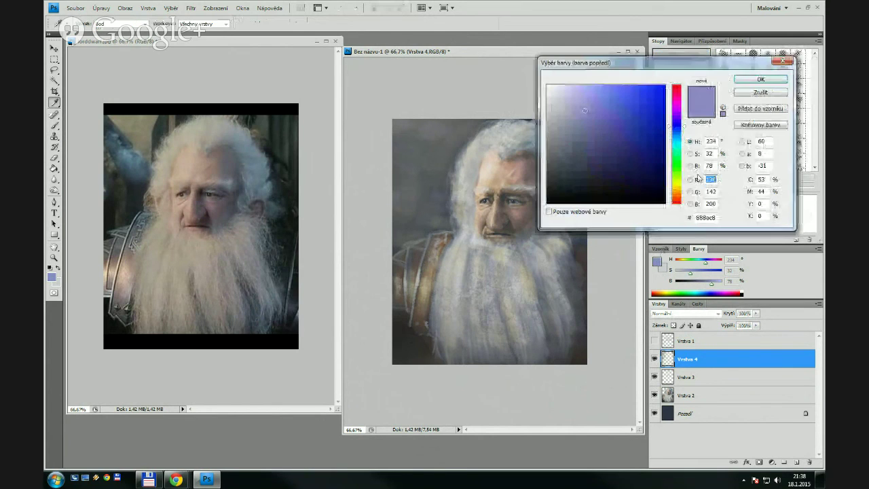
{"action": "left_click", "coordinate": [677, 197]}
{"action": "left_click", "coordinate": [588, 125]}
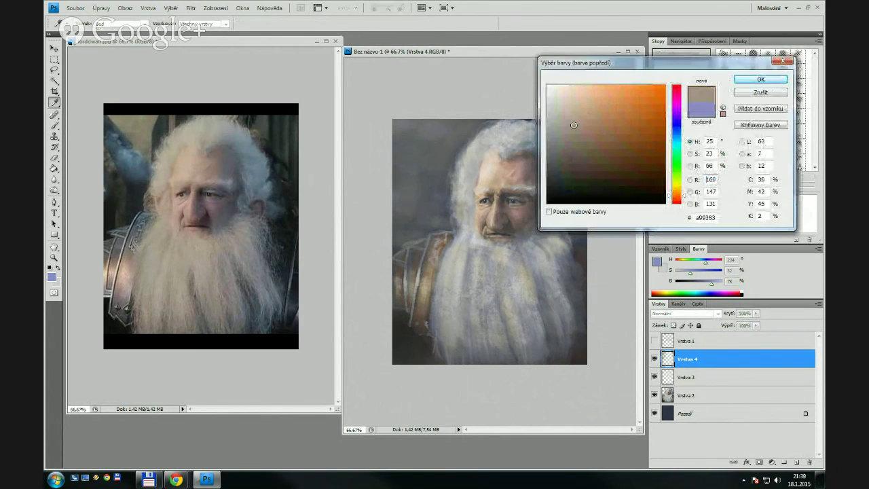
{"action": "left_click", "coordinate": [761, 80]}
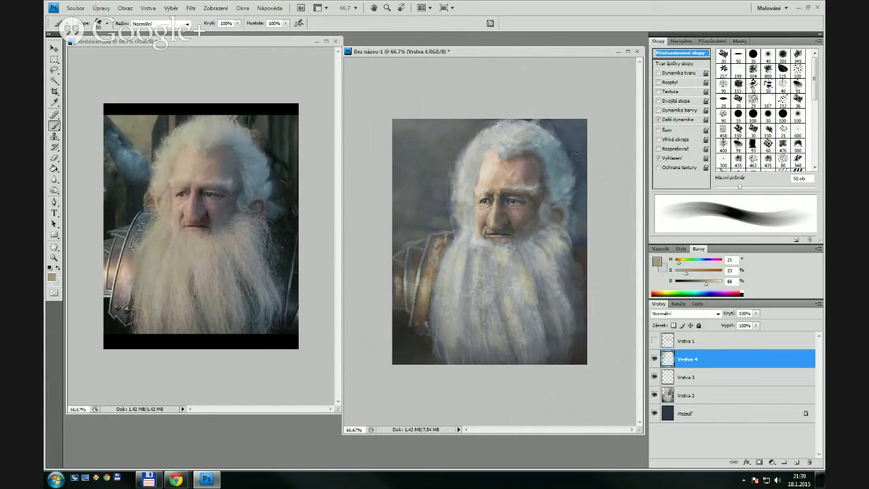
Toggle the visibility of layer Vrstva 4 repeatedly to compare the portrait with and without the background haze, leaving the layer shown
{"action": "left_click", "coordinate": [654, 358]}
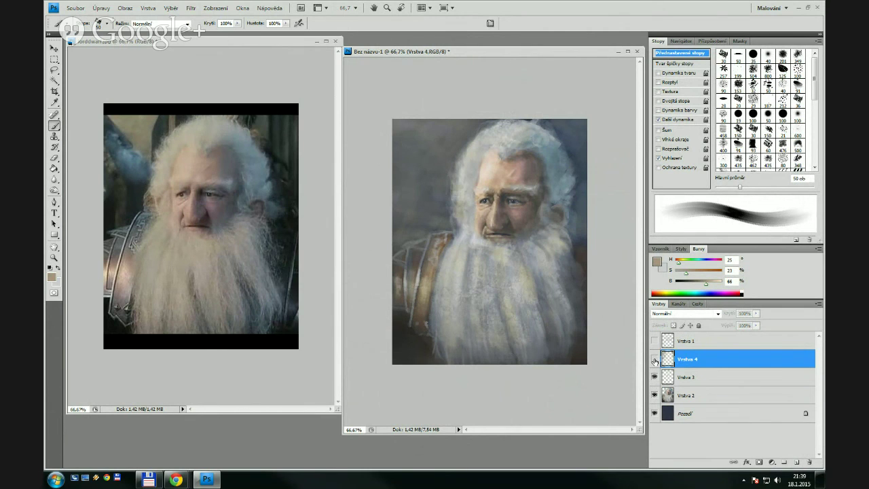
{"action": "left_click", "coordinate": [654, 358]}
{"action": "left_click", "coordinate": [654, 359]}
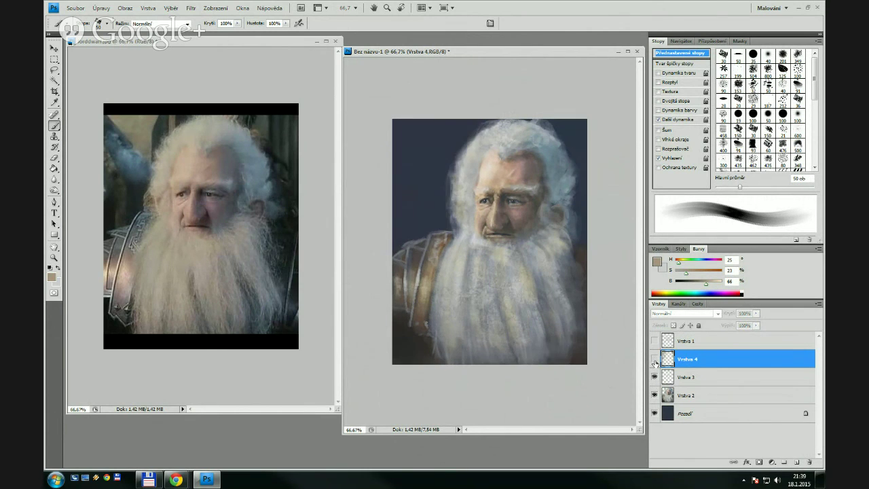
{"action": "left_click", "coordinate": [654, 360]}
{"action": "left_click", "coordinate": [654, 360]}
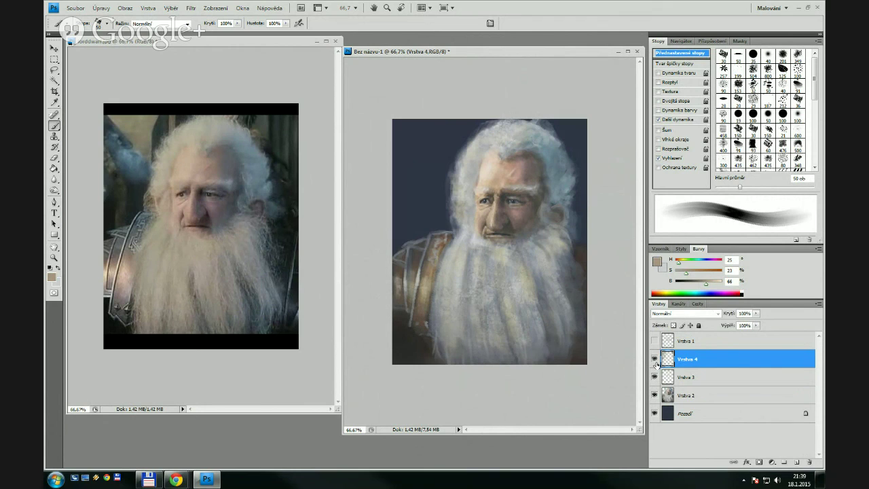
{"action": "left_click", "coordinate": [655, 360]}
{"action": "left_click", "coordinate": [654, 360]}
{"action": "left_click", "coordinate": [655, 363]}
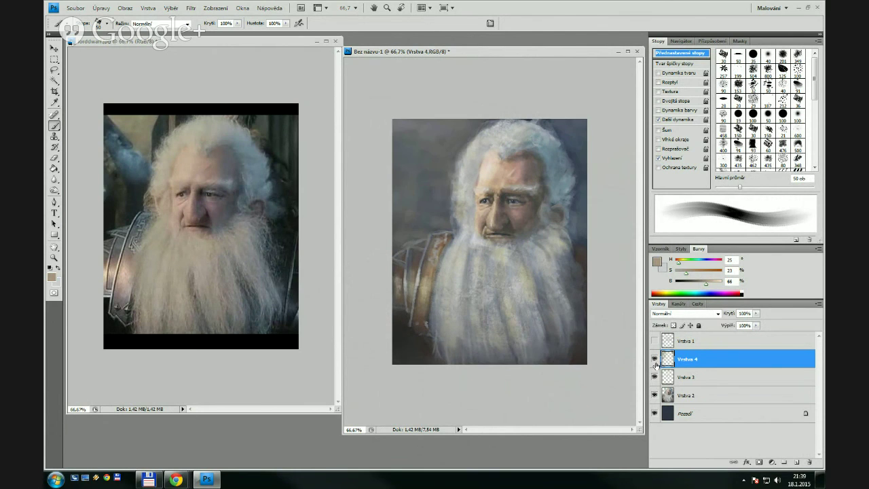
{"action": "left_click", "coordinate": [655, 362]}
{"action": "left_click", "coordinate": [656, 362]}
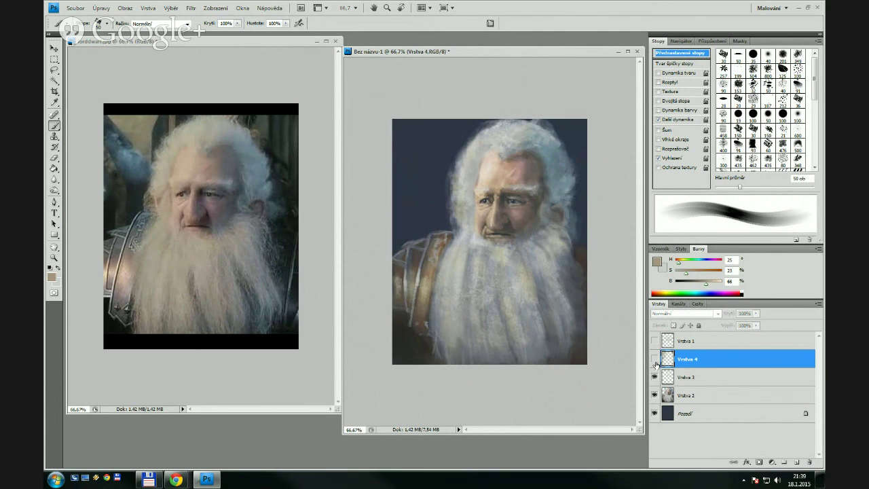
{"action": "left_click", "coordinate": [655, 364]}
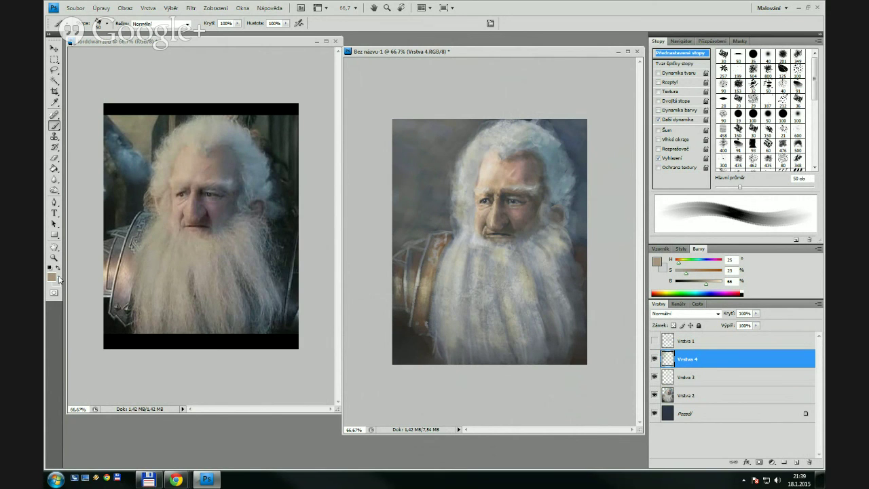
Darken the background haze on layer Vrstva 4 with a 250 px Burn tool, using the midtones range and 50% exposure
{"action": "left_click", "coordinate": [53, 278]}
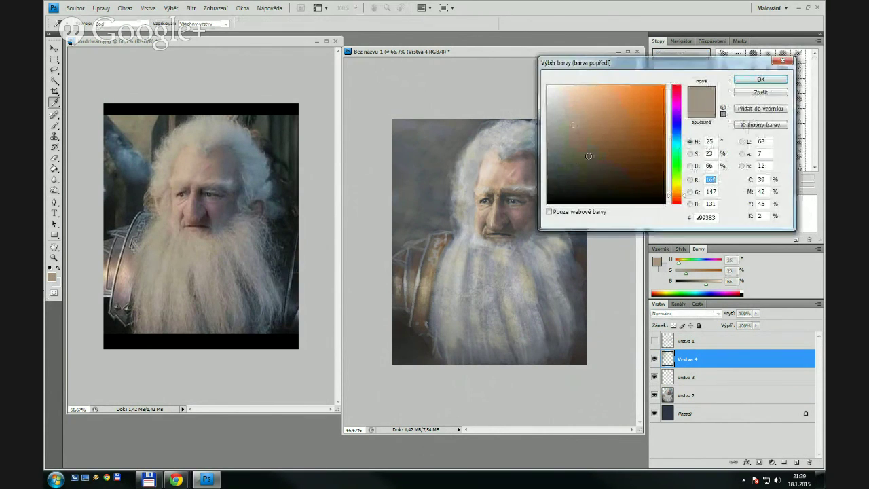
{"action": "left_click", "coordinate": [745, 95]}
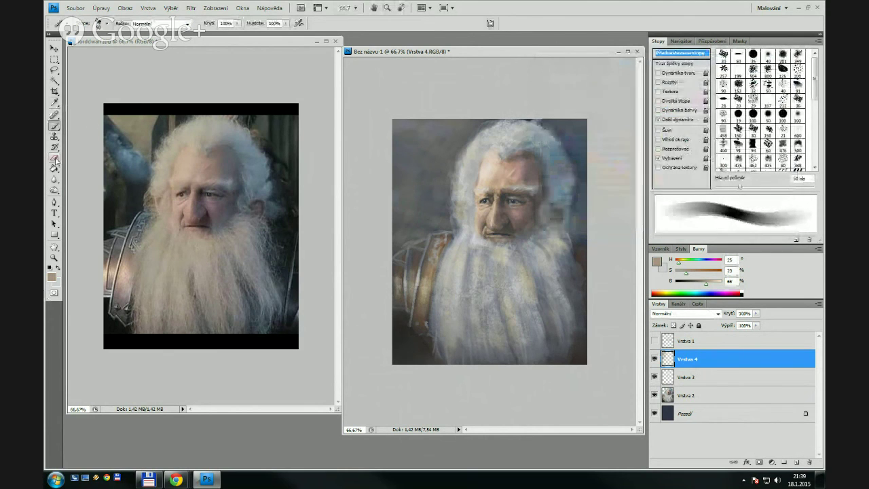
{"action": "left_click", "coordinate": [54, 180]}
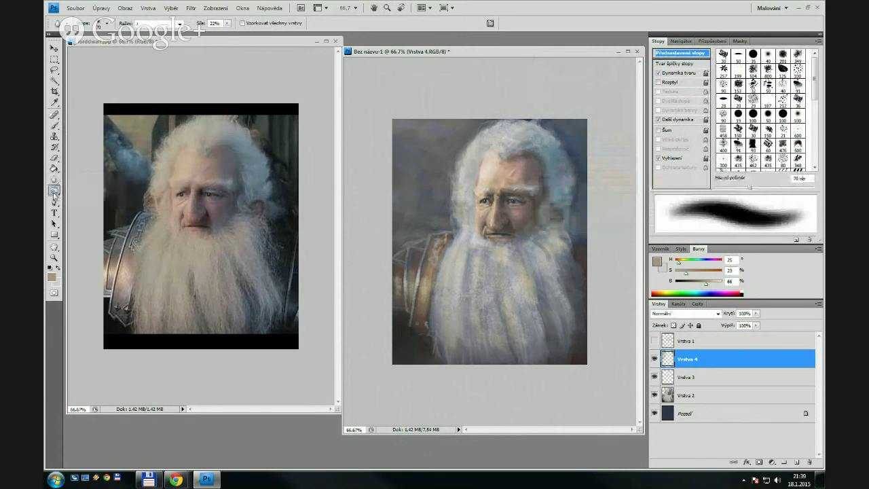
{"action": "left_click", "coordinate": [55, 190]}
{"action": "left_click", "coordinate": [91, 198]}
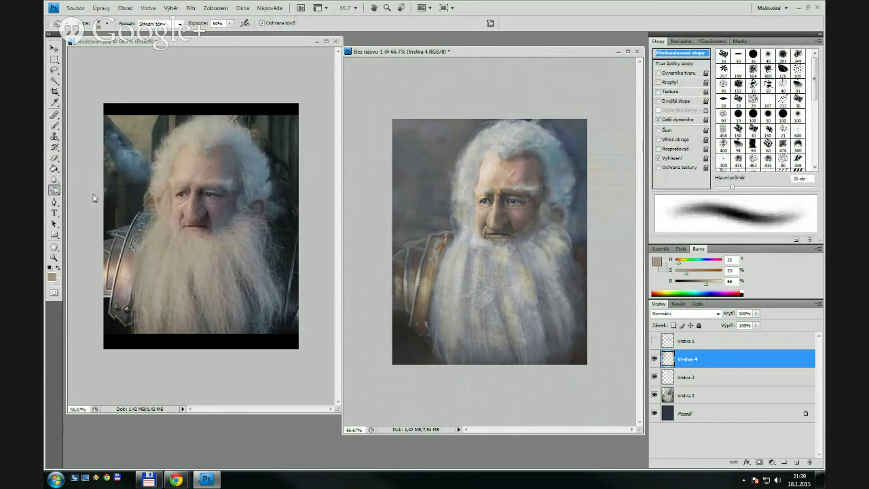
{"action": "key", "text": "bracketright"}
{"action": "key", "text": "bracketright"}
{"action": "key", "text": "bracketright"}
{"action": "key", "text": "bracketright"}
{"action": "key", "text": "bracketright"}
{"action": "key", "text": "bracketright"}
{"action": "key", "text": "bracketright"}
{"action": "key", "text": "bracketright"}
{"action": "key", "text": "bracketright"}
{"action": "key", "text": "bracketright"}
{"action": "key", "text": "bracketright"}
{"action": "key", "text": "bracketright"}
{"action": "key", "text": "bracketright"}
{"action": "key", "text": "bracketright"}
{"action": "key", "text": "bracketright"}
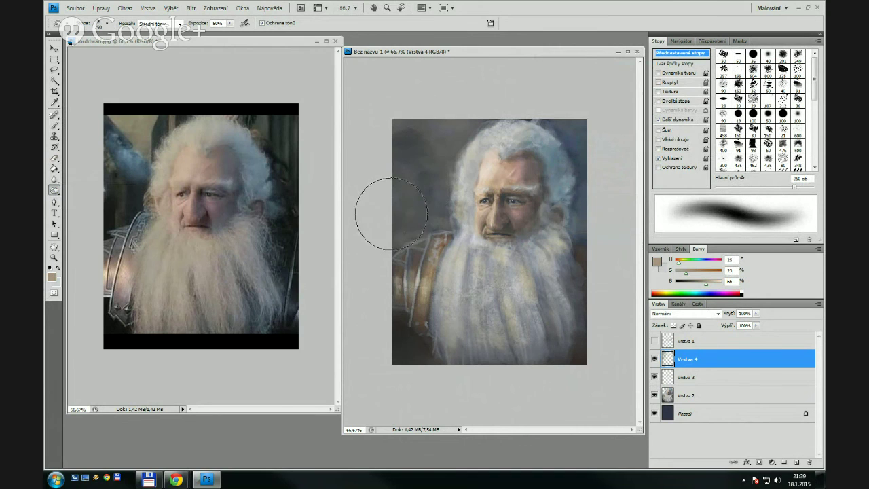
{"action": "key", "text": "bracketright"}
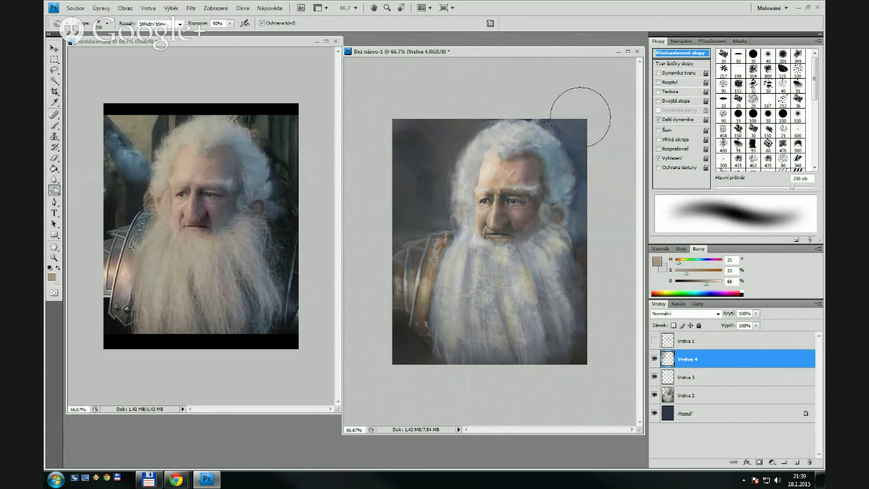
Darken the lower beard and the area by the shoulder armour on layer Vrstva 2 with the Burn tool at 40 to 60 px
{"action": "key", "text": "bracketleft"}
{"action": "key", "text": "bracketleft"}
{"action": "key", "text": "bracketleft"}
{"action": "key", "text": "bracketleft"}
{"action": "key", "text": "bracketleft"}
{"action": "key", "text": "bracketleft"}
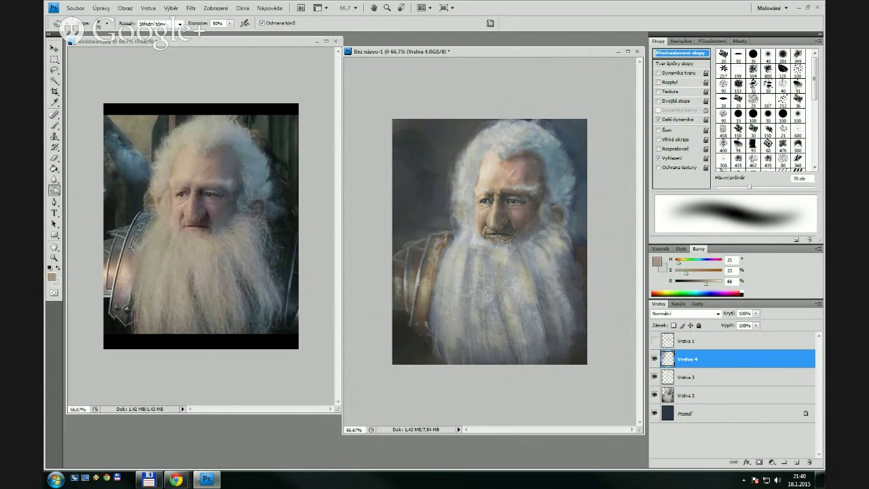
{"action": "left_click", "coordinate": [669, 400]}
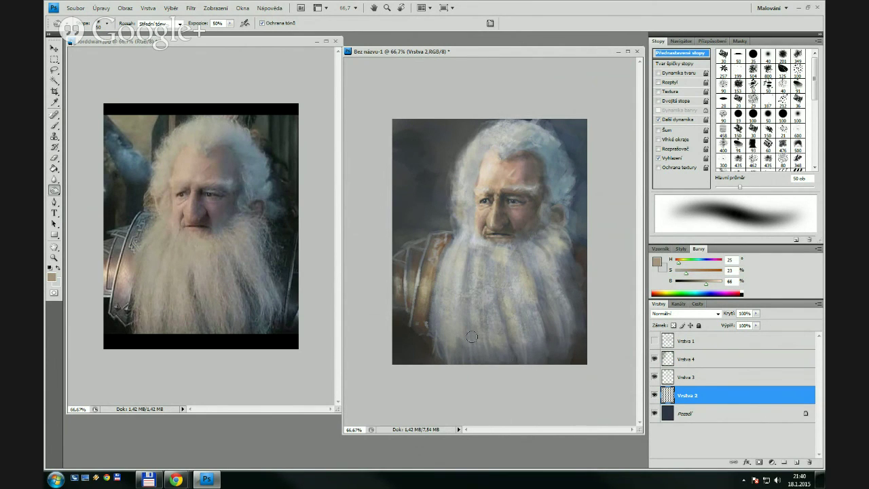
{"action": "key", "text": "bracketleft"}
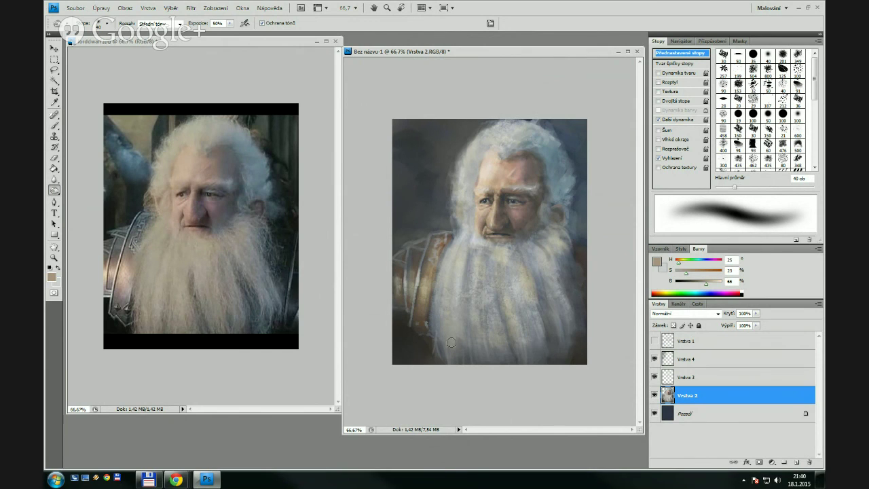
{"action": "left_click_drag", "start_coordinate": [445, 367], "coordinate": [452, 406]}
{"action": "key", "text": "bracketright"}
{"action": "key", "text": "bracketright"}
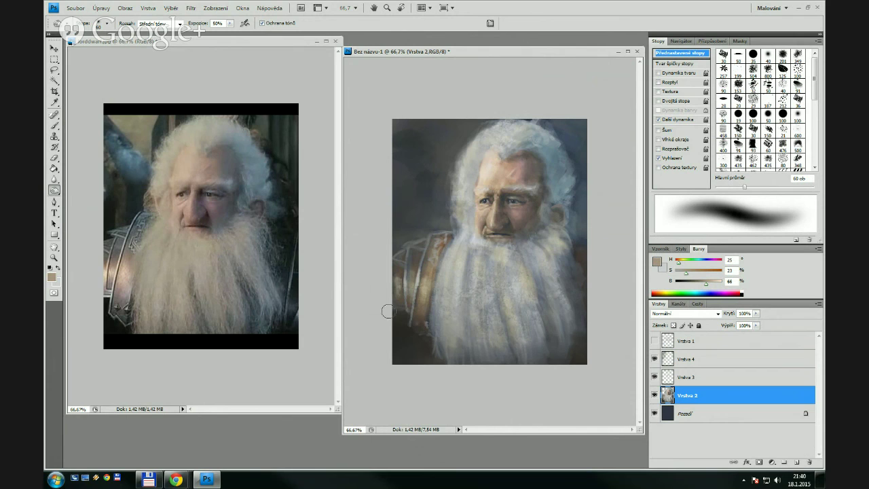
{"action": "key", "text": "bracketleft"}
{"action": "key", "text": "bracketleft"}
{"action": "key", "text": "bracketleft"}
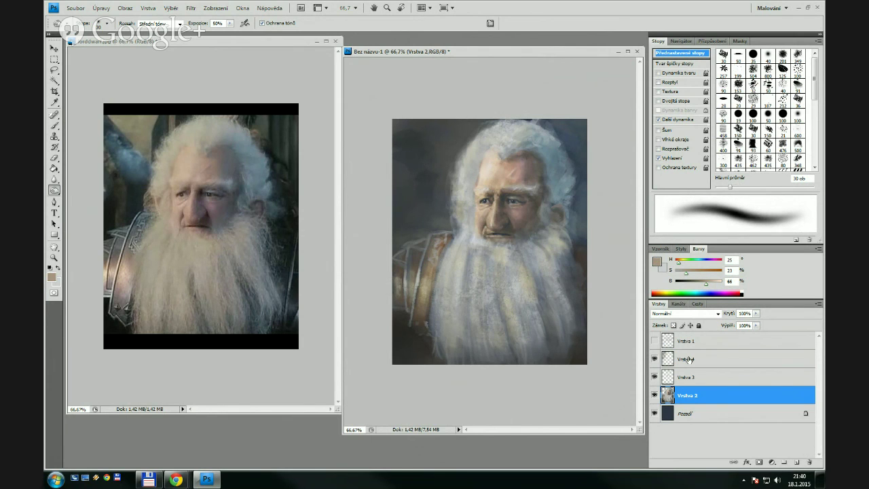
{"action": "left_click", "coordinate": [654, 395]}
{"action": "left_click", "coordinate": [654, 396]}
Add a Levels adjustment layer above Vrstva 4 with input levels of 15, 1.15 and 241
{"action": "left_click", "coordinate": [692, 359]}
{"action": "left_click", "coordinate": [774, 464]}
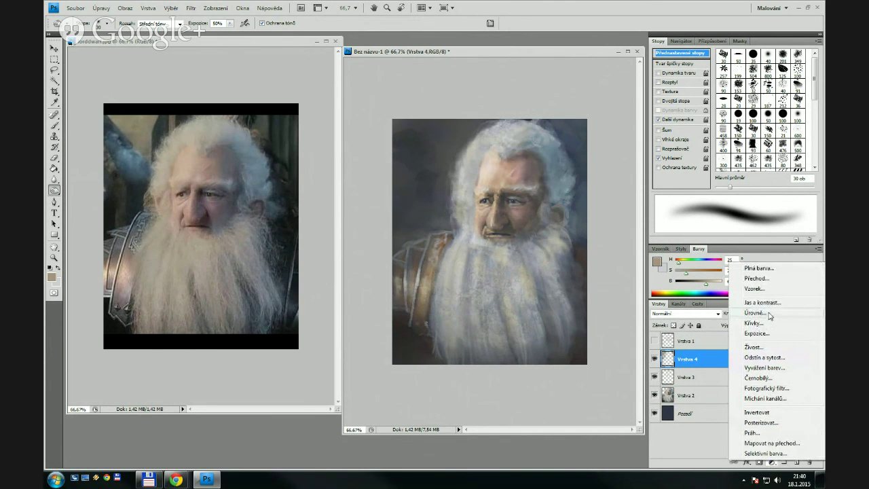
{"action": "left_click", "coordinate": [755, 313]}
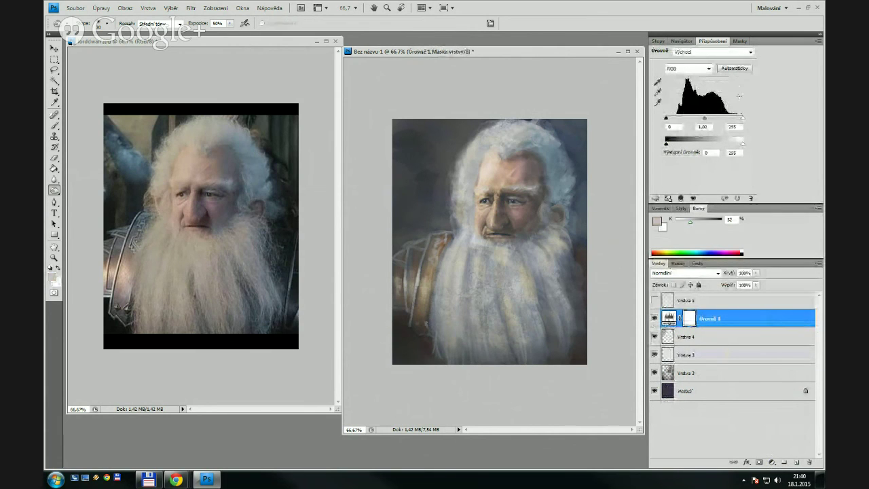
{"action": "left_click_drag", "start_coordinate": [743, 121], "coordinate": [734, 121]}
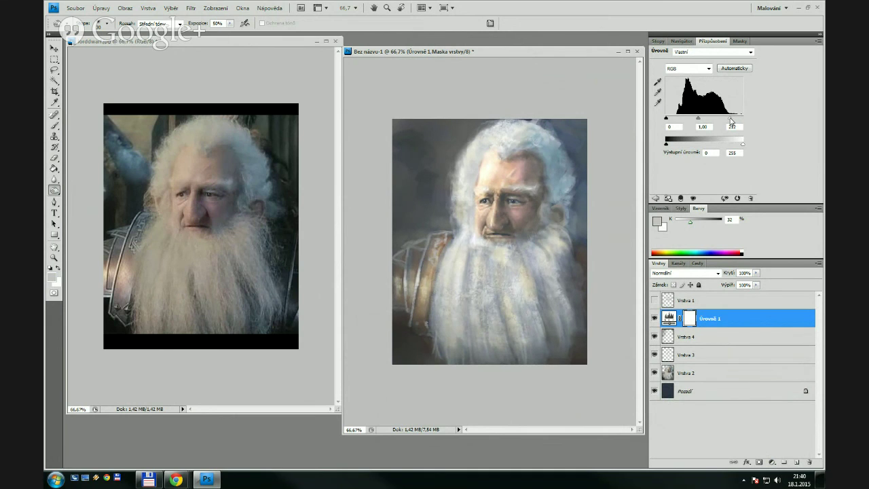
{"action": "left_click_drag", "start_coordinate": [732, 120], "coordinate": [745, 121]}
{"action": "mouse_move", "coordinate": [745, 121]}
{"action": "left_mouse_down"}
{"action": "mouse_move", "coordinate": [731, 120]}
{"action": "mouse_move", "coordinate": [739, 121]}
{"action": "left_mouse_up"}
{"action": "left_click_drag", "start_coordinate": [667, 118], "coordinate": [702, 121]}
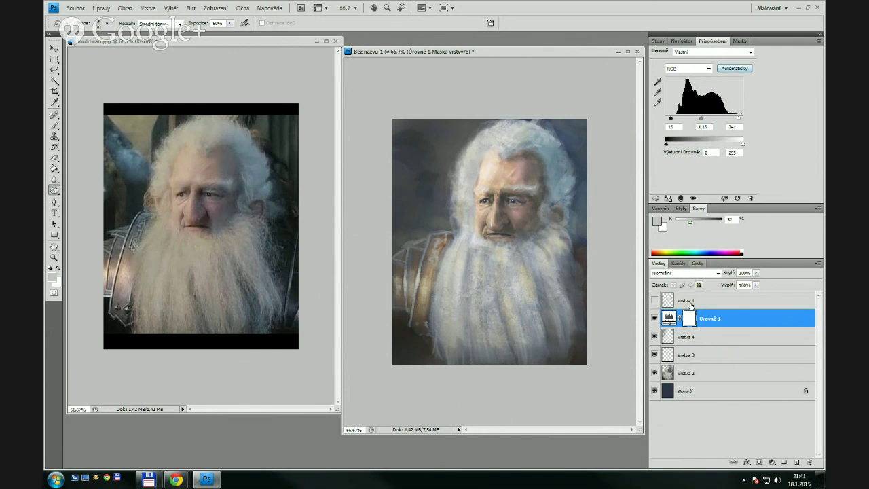
Compare the portrait with and without the Levels adjustment, and check it mirrored horizontally before restoring its orientation
{"action": "left_click", "coordinate": [655, 319]}
{"action": "left_click", "coordinate": [654, 319]}
{"action": "left_click", "coordinate": [655, 319]}
{"action": "left_click", "coordinate": [654, 318]}
{"action": "key", "text": "ctrl+shift+h"}
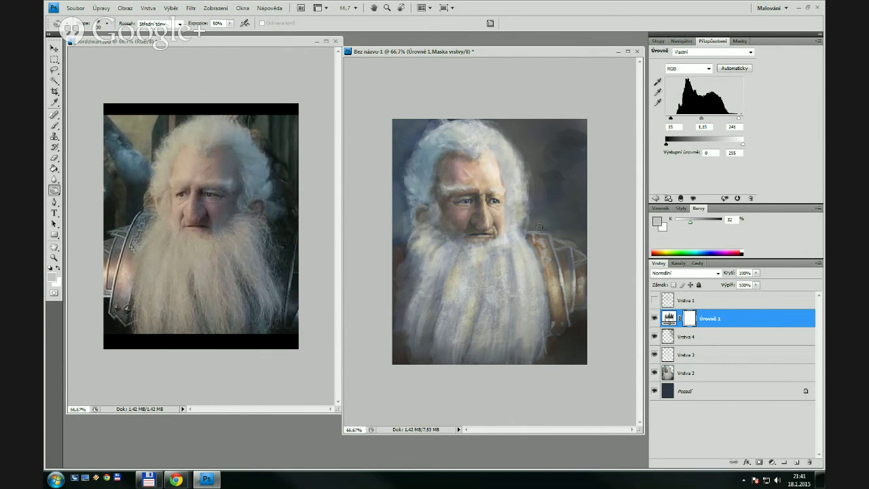
{"action": "key", "text": "ctrl+z"}
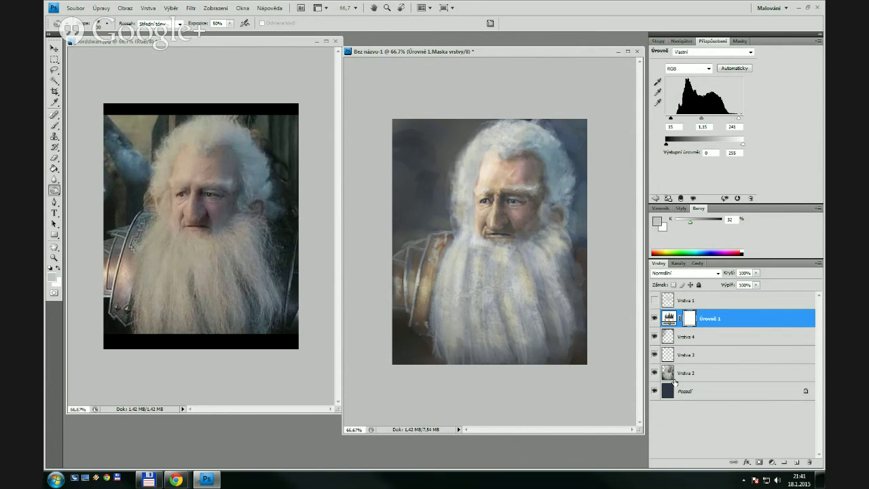
Burn darker shading into the hair and beard beside the visible ear on layer Vrstva 2, checking the layer's visibility
{"action": "left_click", "coordinate": [674, 377]}
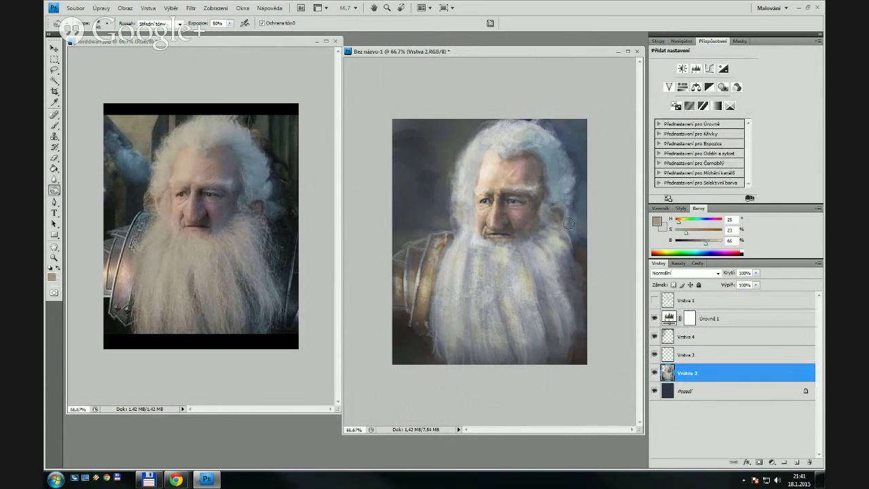
{"action": "key", "text": "bracketright"}
{"action": "key", "text": "bracketright"}
{"action": "mouse_move", "coordinate": [560, 209]}
{"action": "left_mouse_down"}
{"action": "mouse_move", "coordinate": [558, 257]}
{"action": "mouse_move", "coordinate": [562, 200]}
{"action": "mouse_move", "coordinate": [568, 213]}
{"action": "mouse_move", "coordinate": [549, 205]}
{"action": "mouse_move", "coordinate": [557, 245]}
{"action": "mouse_move", "coordinate": [556, 222]}
{"action": "mouse_move", "coordinate": [589, 287]}
{"action": "mouse_move", "coordinate": [567, 267]}
{"action": "left_mouse_up"}
{"action": "key", "text": "bracketleft"}
{"action": "key", "text": "bracketleft"}
{"action": "key", "text": "bracketleft"}
{"action": "left_click", "coordinate": [655, 372]}
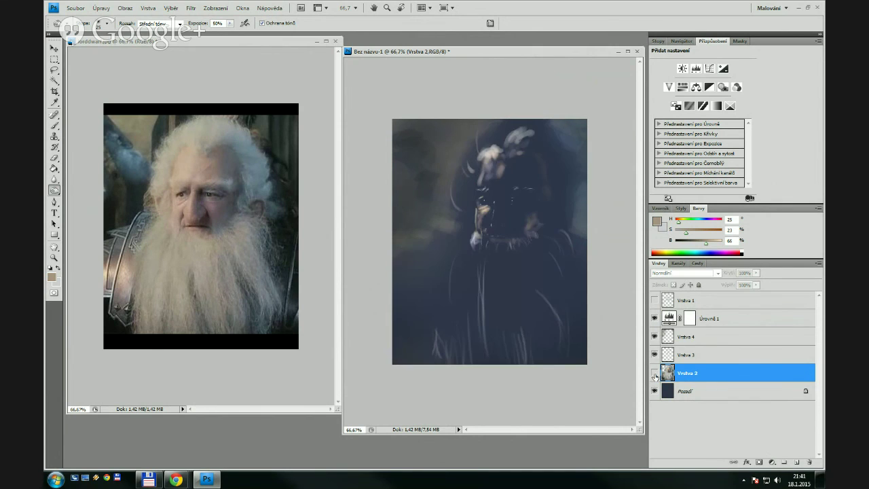
{"action": "left_click", "coordinate": [654, 373]}
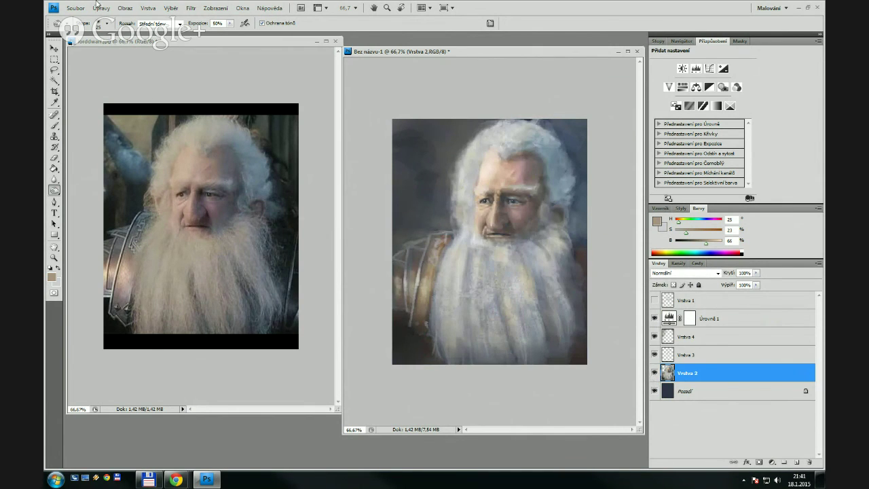
Save the painting with its layers as the Photoshop file dwarf in the _Tvorba folder
{"action": "left_click", "coordinate": [75, 8]}
{"action": "left_click", "coordinate": [102, 133]}
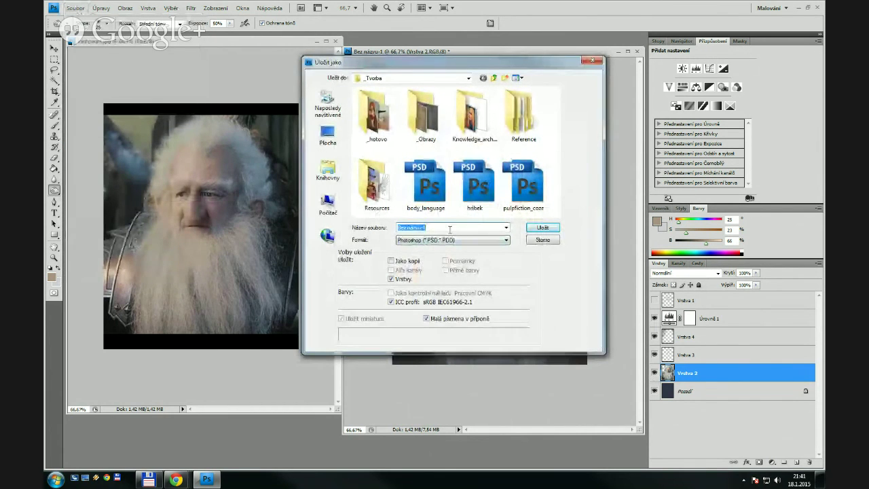
{"action": "left_click", "coordinate": [449, 229]}
{"action": "left_click_drag", "start_coordinate": [448, 229], "coordinate": [394, 233]}
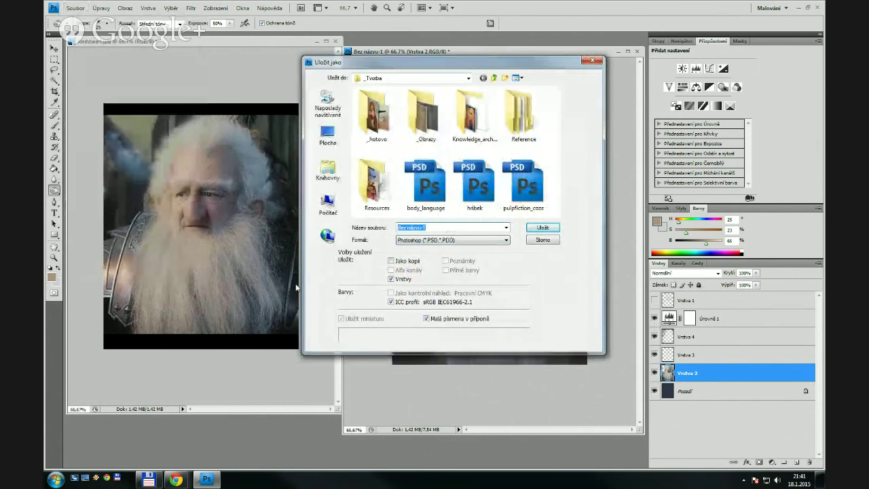
{"action": "type", "text": "dwarf"}
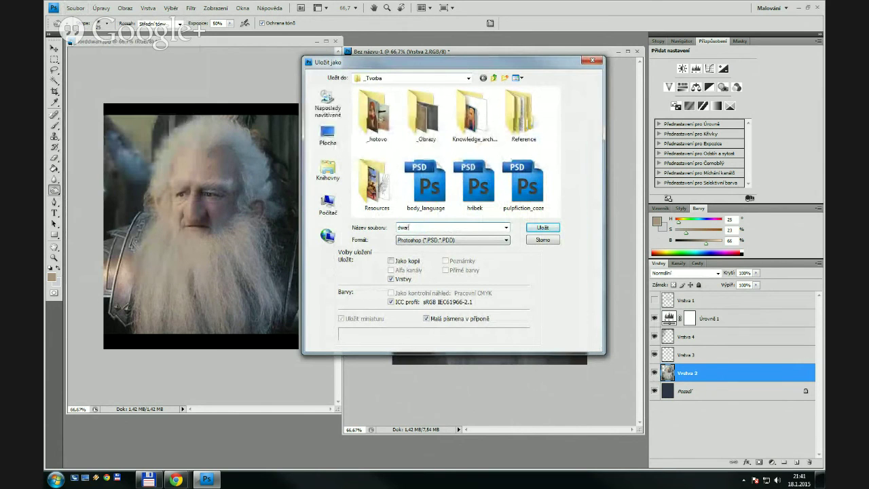
{"action": "left_click", "coordinate": [544, 228]}
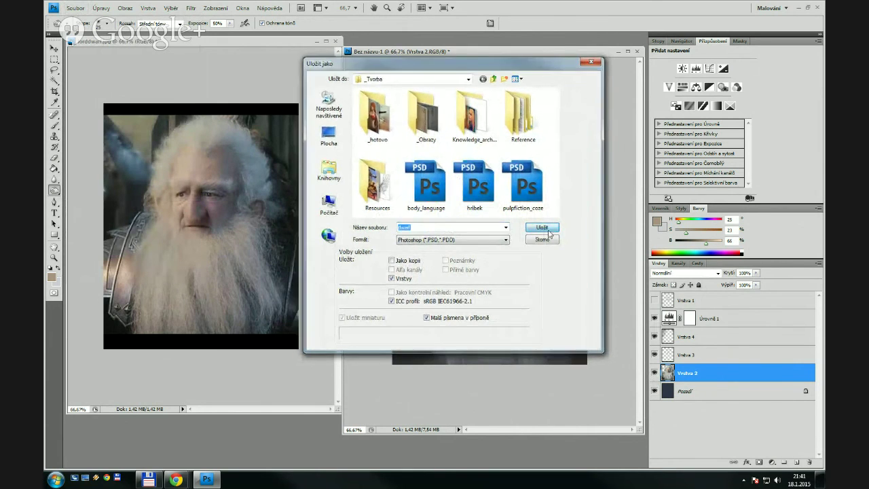
{"action": "left_click", "coordinate": [563, 155]}
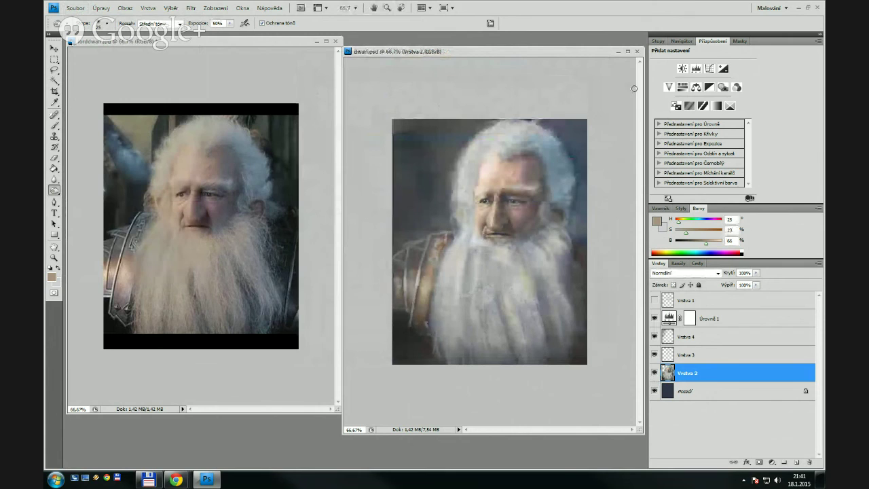
Inspect the painted face and beard at 200%, then return to the full portrait view at 66.7%
{"action": "key", "text": "z"}
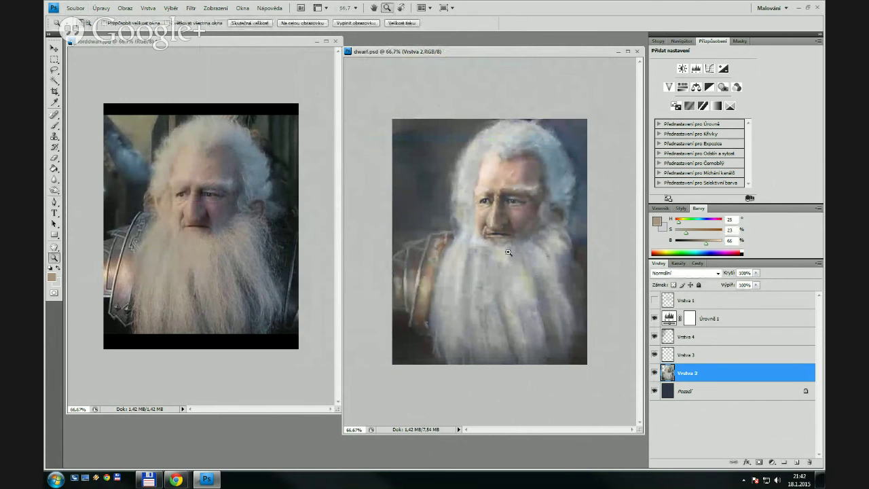
{"action": "left_click", "coordinate": [517, 266]}
{"action": "left_click", "coordinate": [516, 267]}
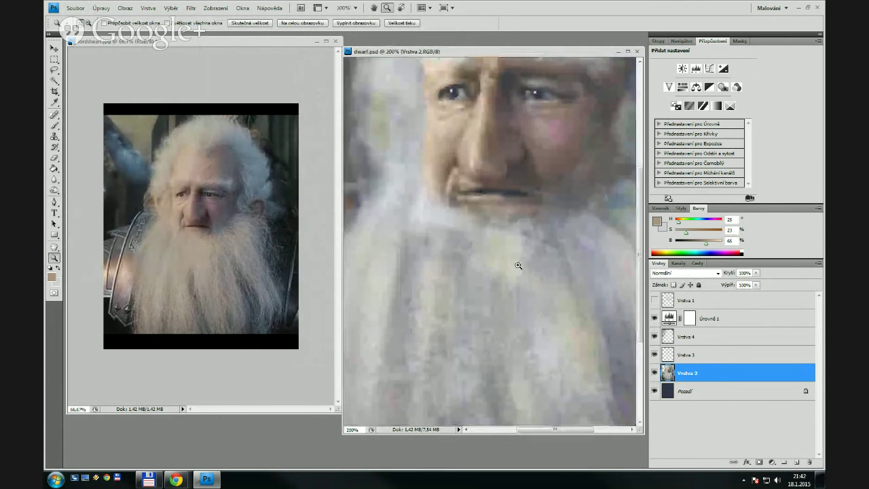
{"action": "left_click_drag", "start_coordinate": [529, 157], "coordinate": [520, 262]}
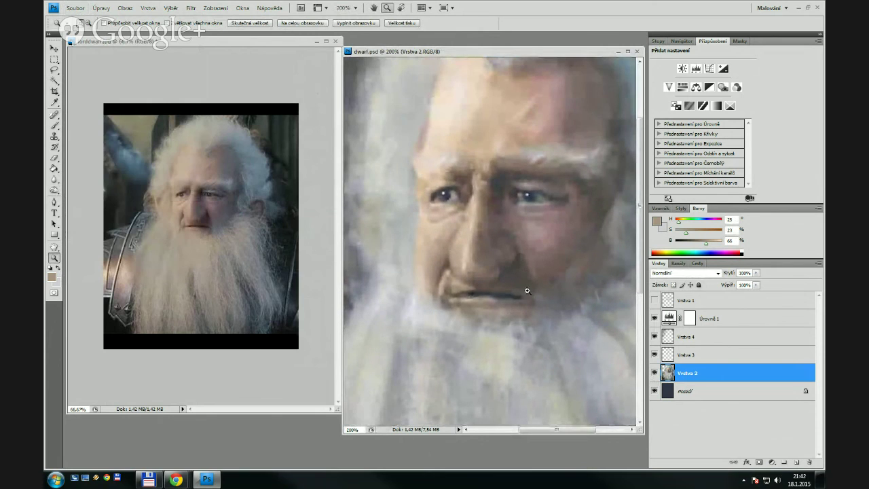
{"action": "left_click", "coordinate": [541, 212], "text": "alt"}
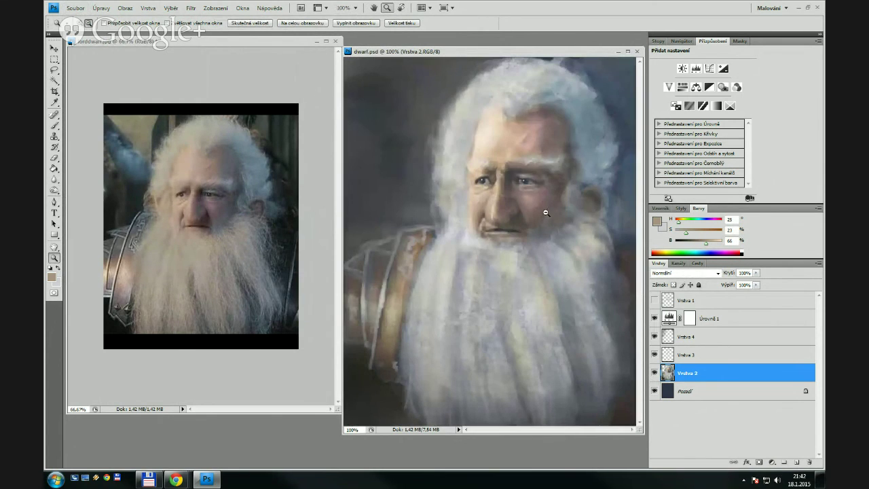
{"action": "left_click", "coordinate": [555, 205], "text": "alt"}
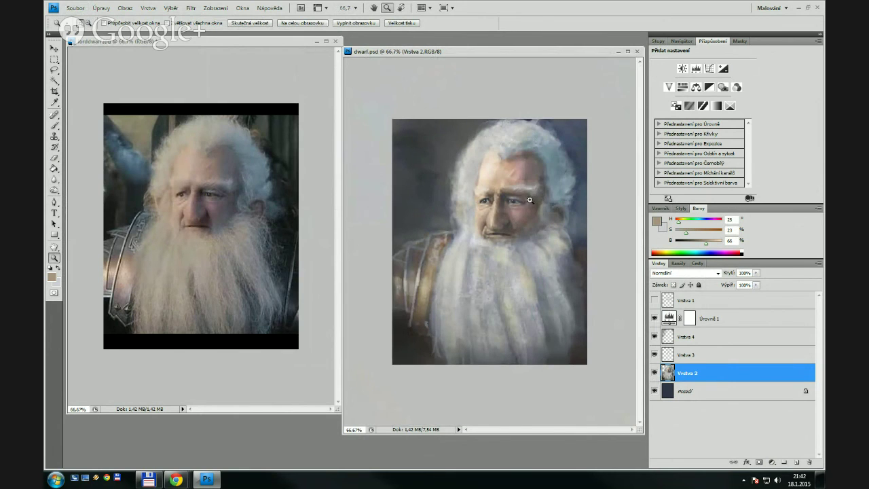